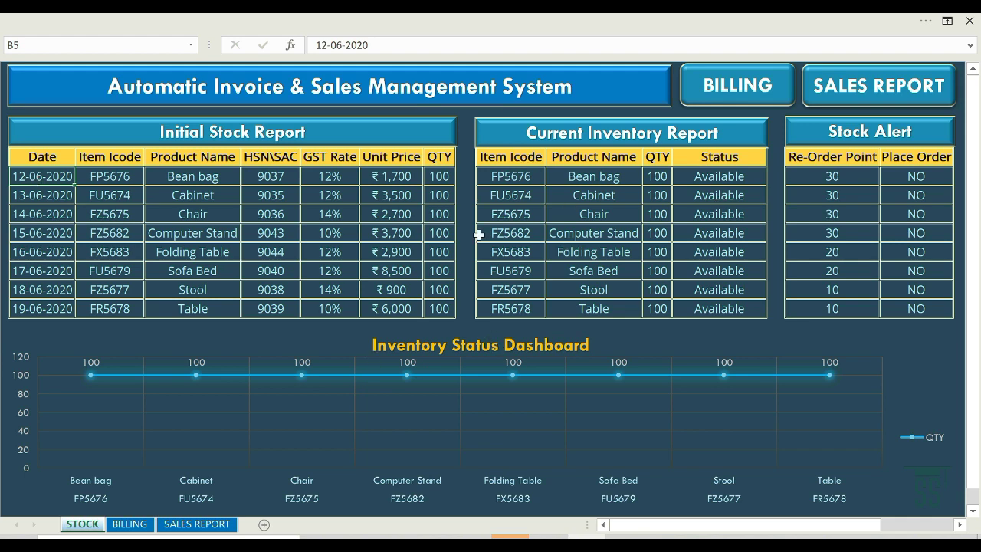
- Look through the BILLING and SALES REPORT sheets, then return to STOCK
click(130, 524)
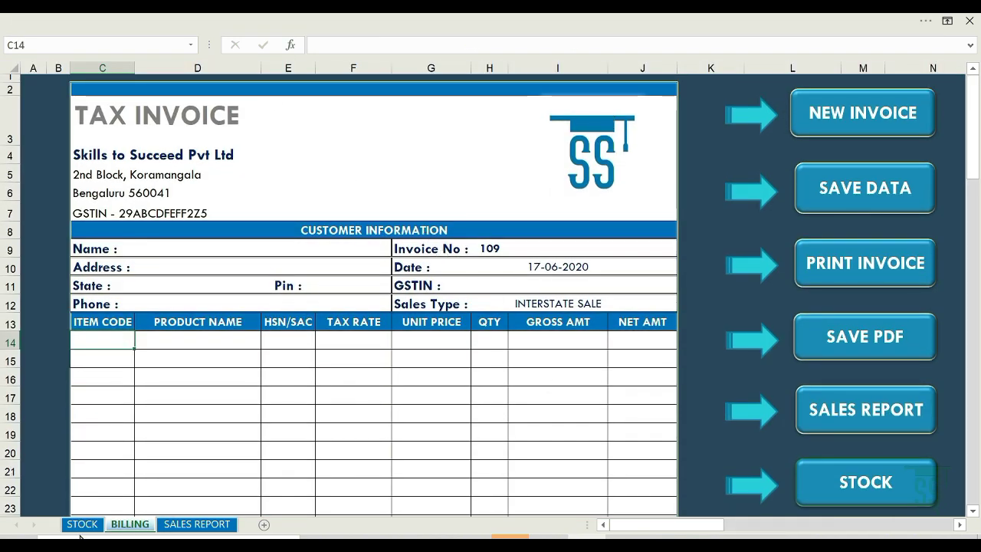
click(197, 524)
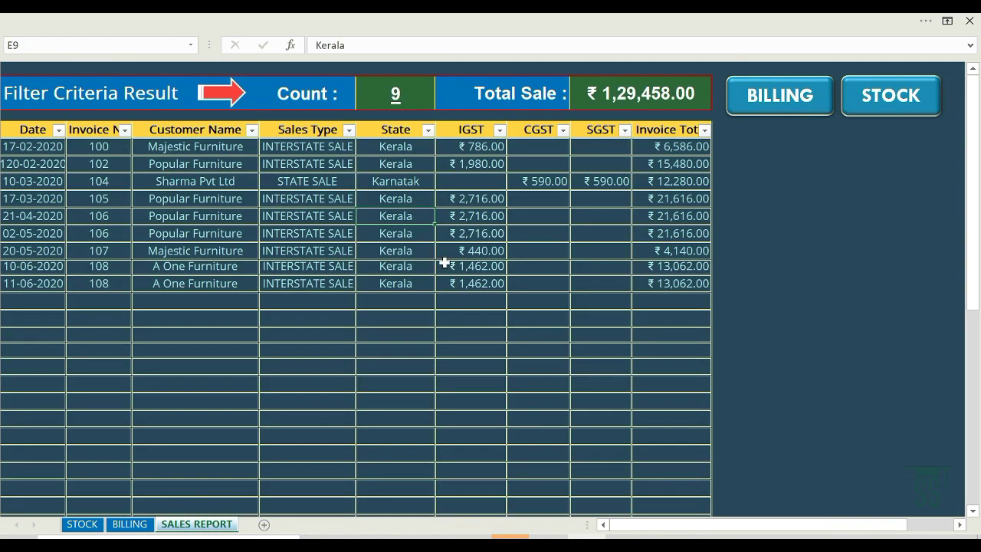
click(82, 525)
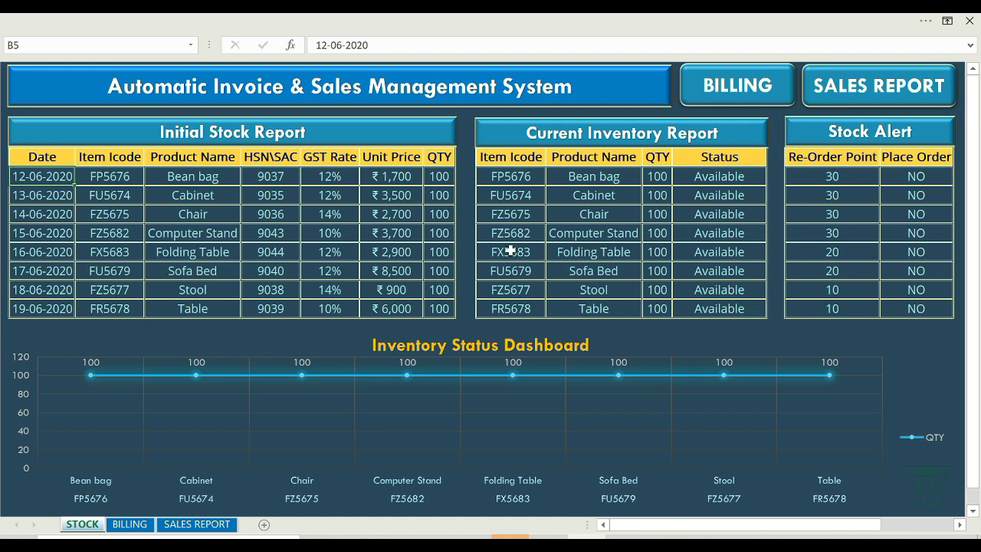
- Set the ribbon commands to auto-hide again
click(589, 23)
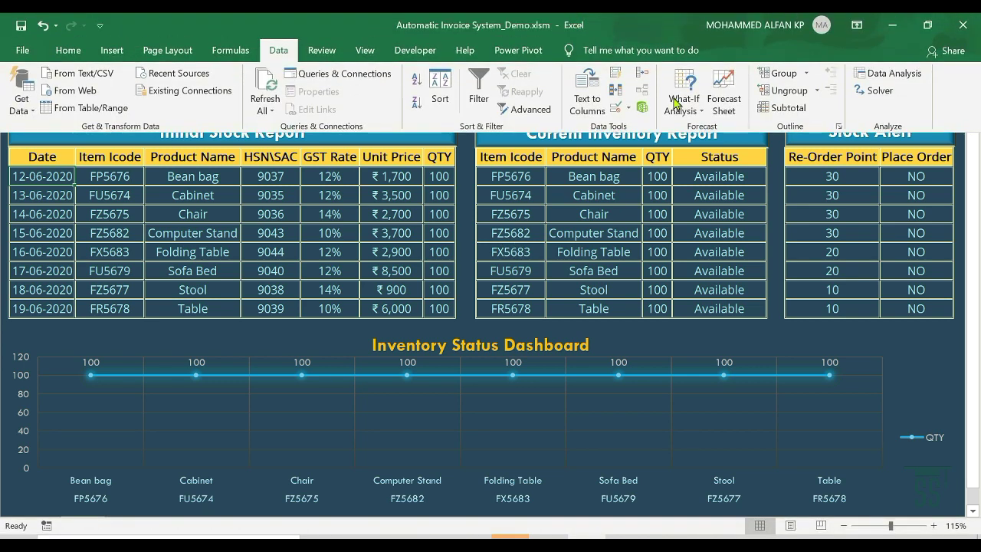
click(860, 25)
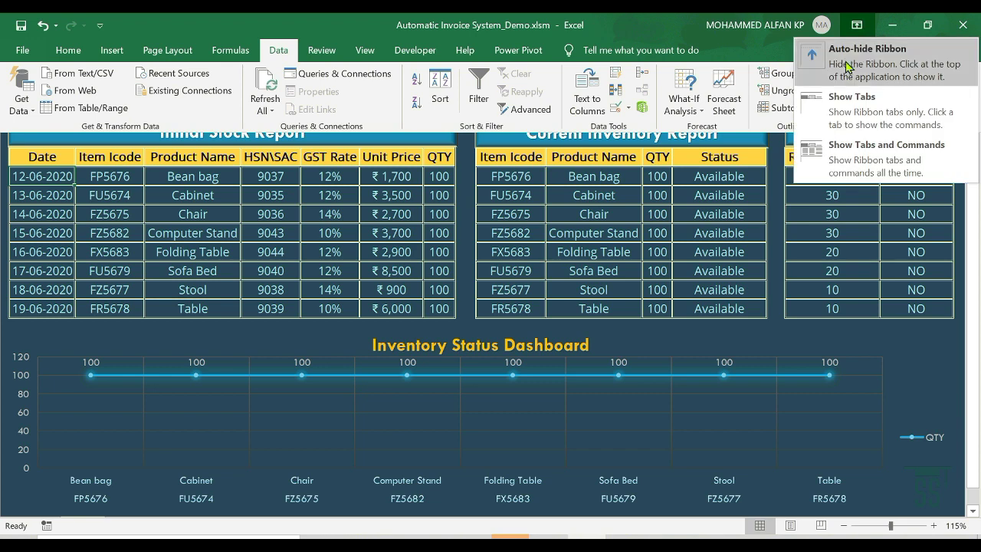
click(848, 67)
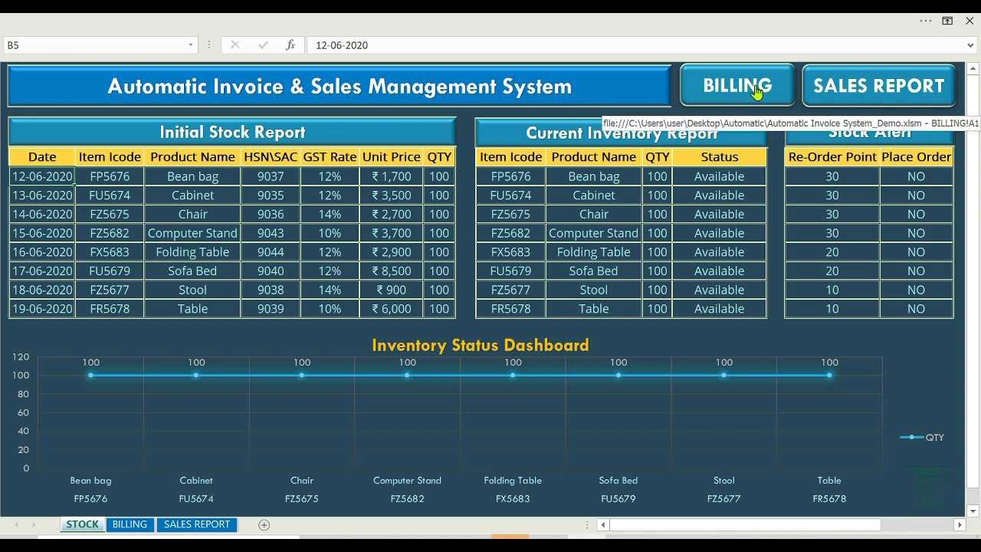
- Use the dashboard links to visit SALES REPORT and BILLING, returning to STOCK
click(902, 84)
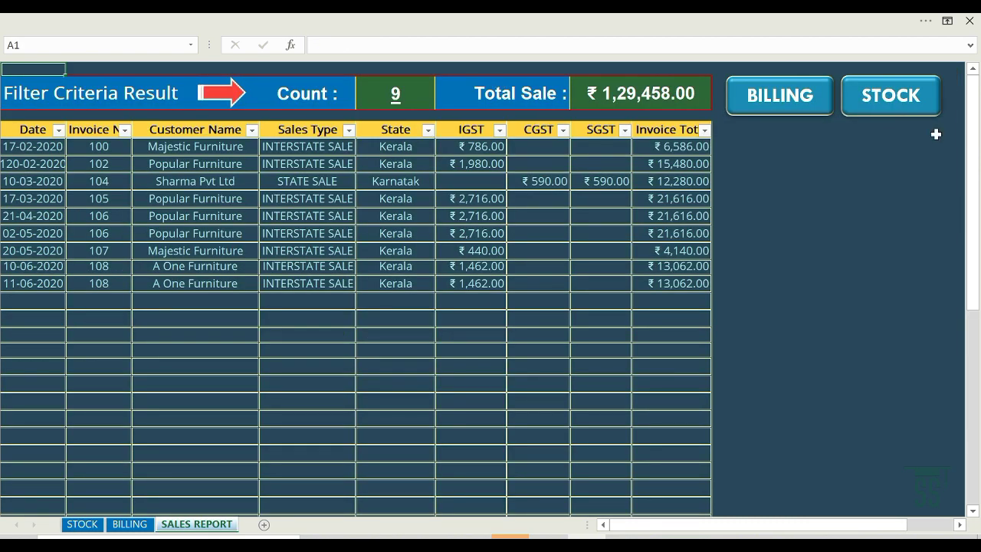
click(892, 108)
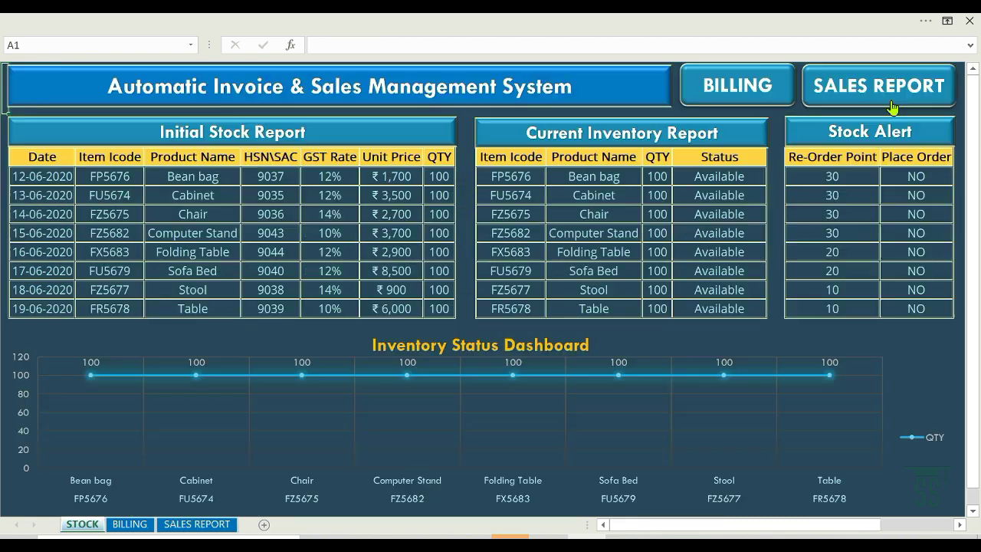
click(750, 90)
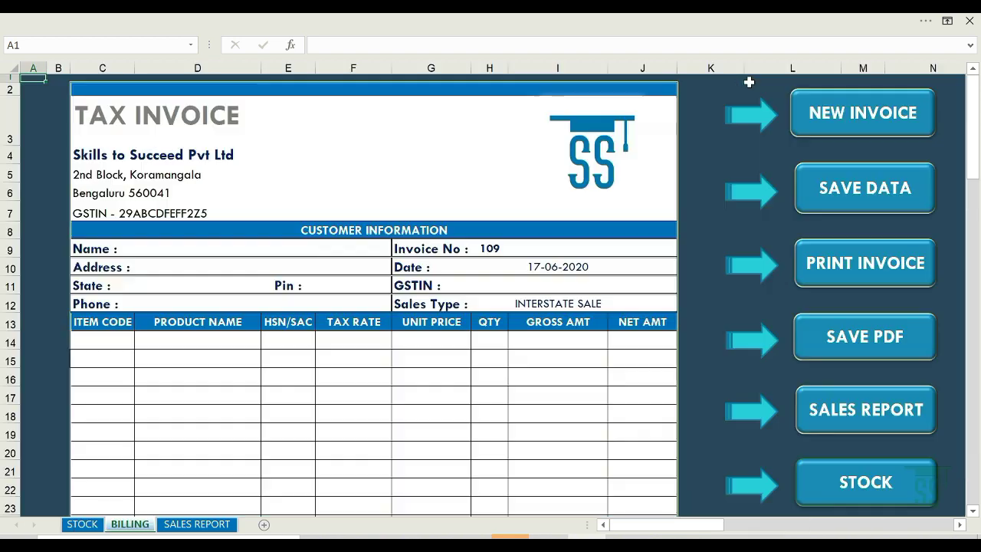
click(878, 481)
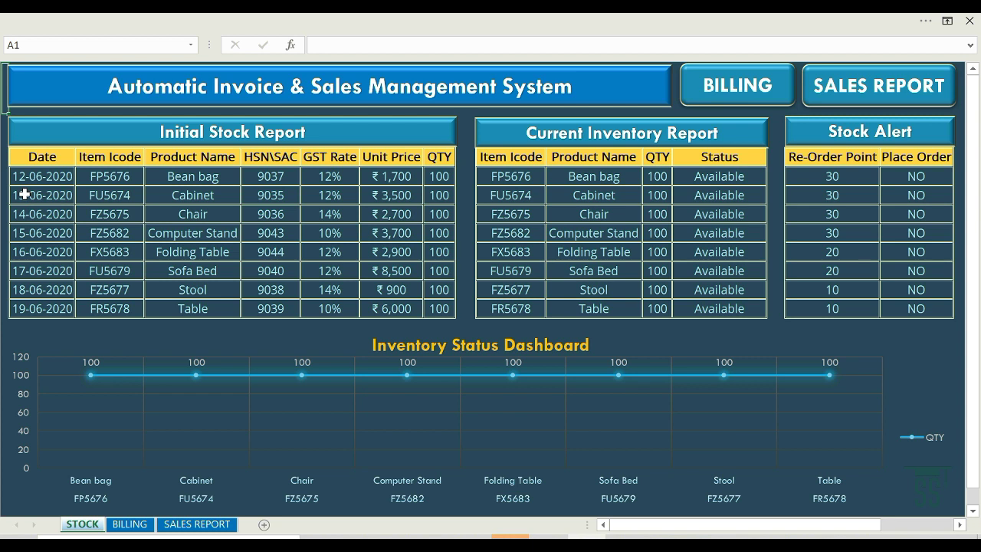
- Review the stock report entries and the Bean bag quantity, status and name formulas
click(66, 307)
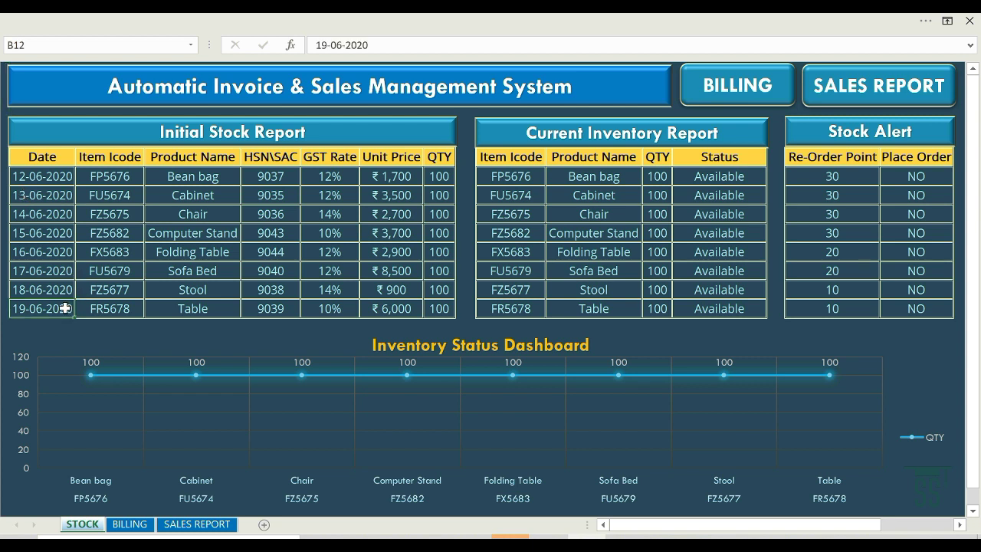
click(107, 310)
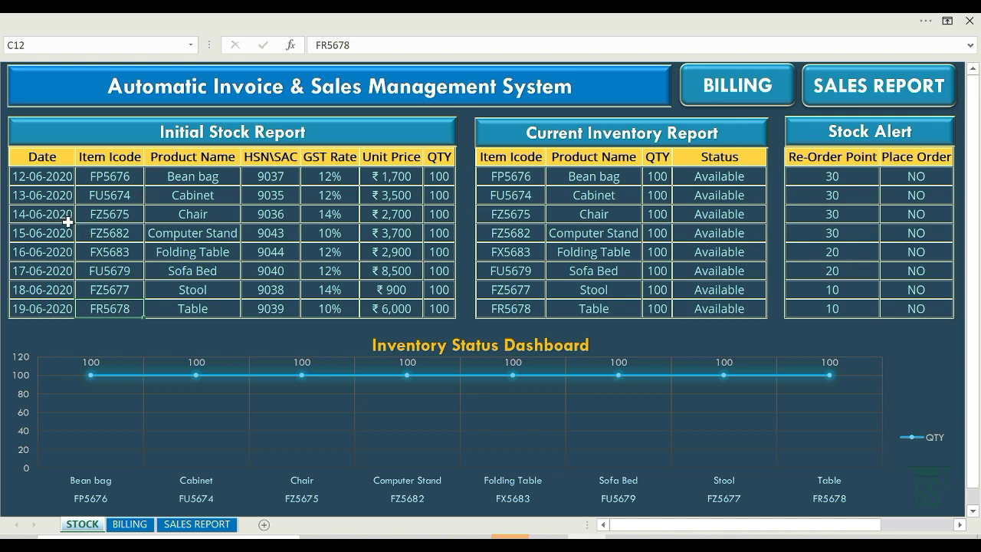
drag(515, 178, 600, 292)
click(557, 285)
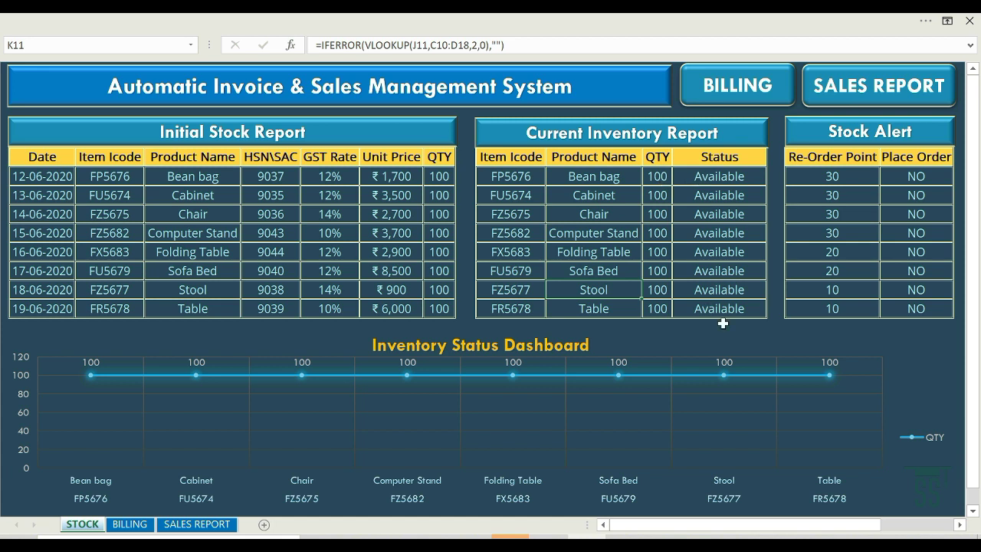
click(657, 177)
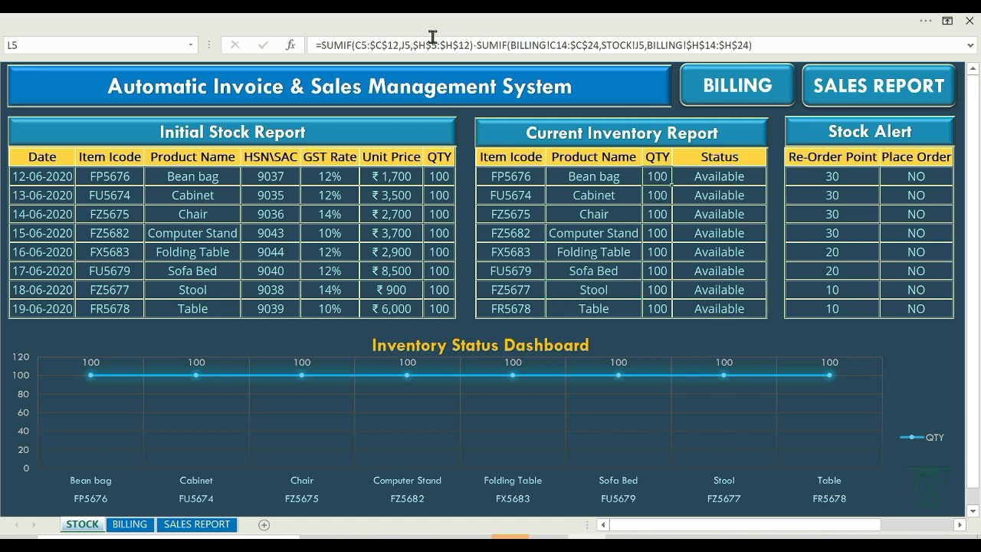
click(725, 178)
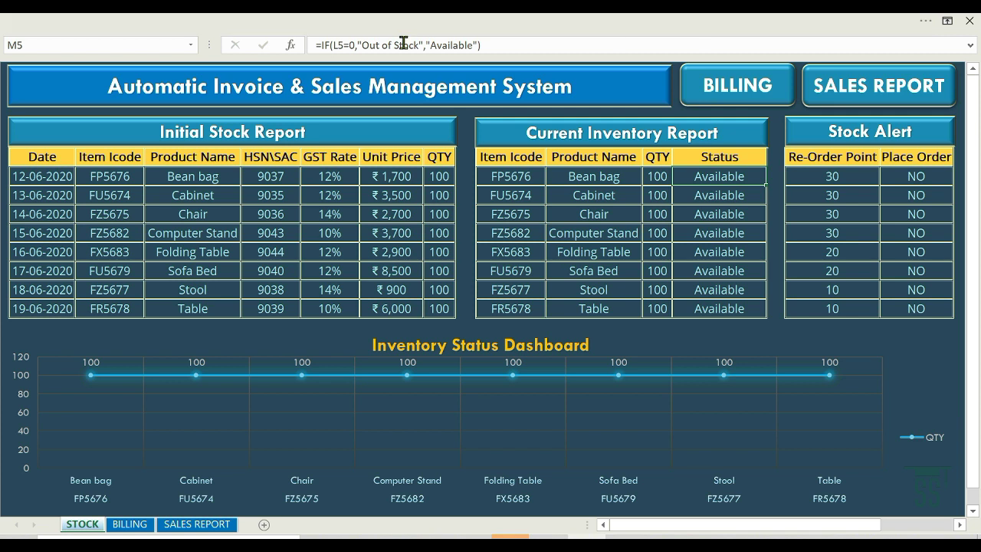
click(664, 181)
click(617, 179)
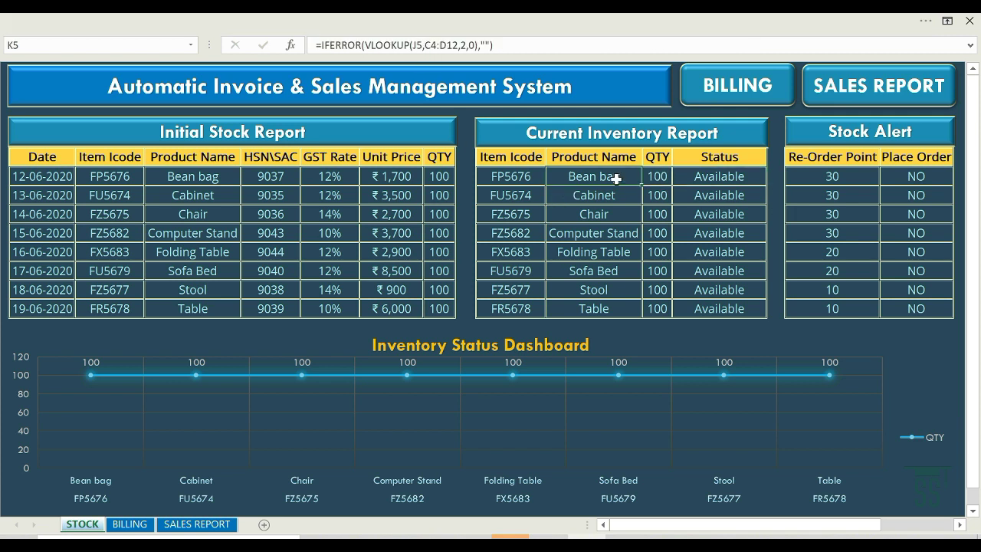
- Copy the item code FP5676 and go to the BILLING sheet
click(520, 181)
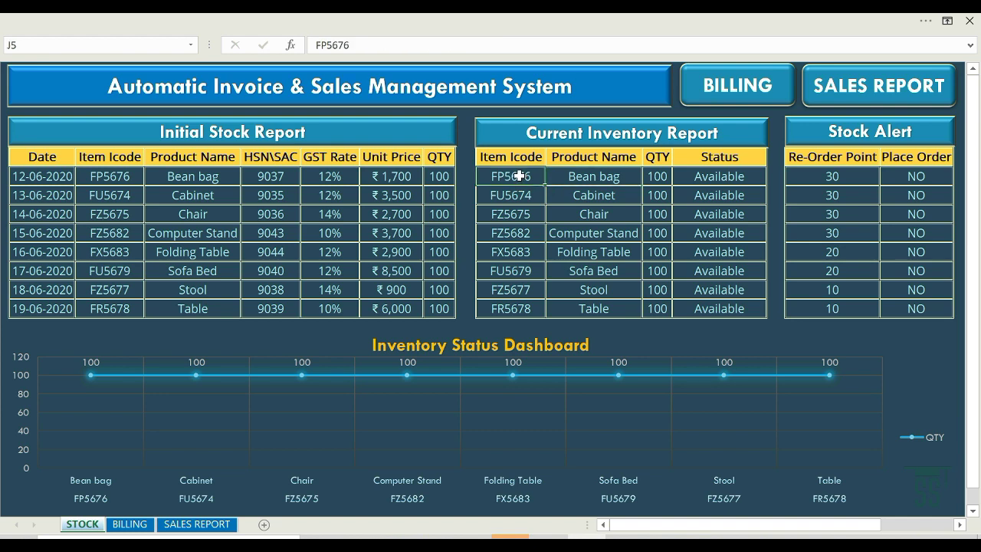
double_click(520, 181)
drag(520, 178, 464, 177)
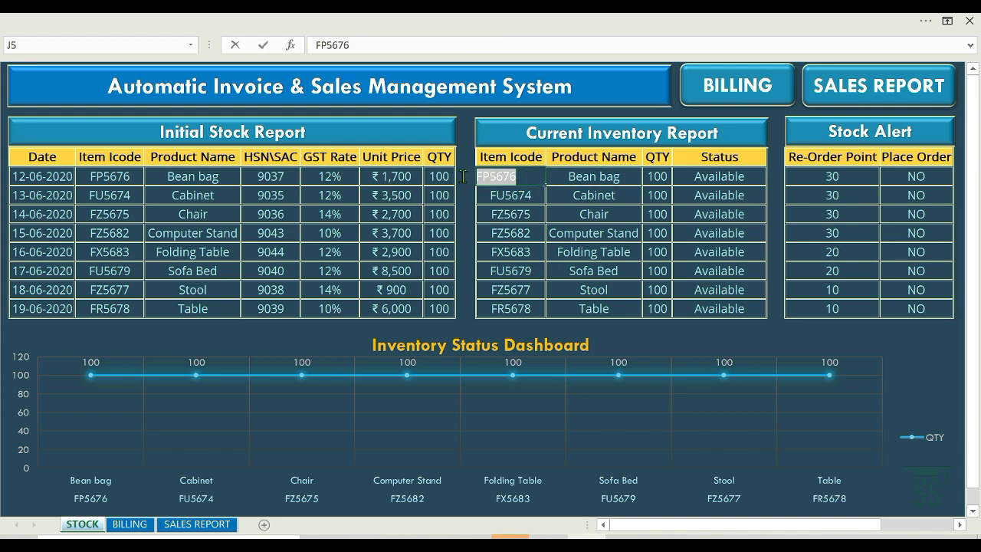
click(129, 525)
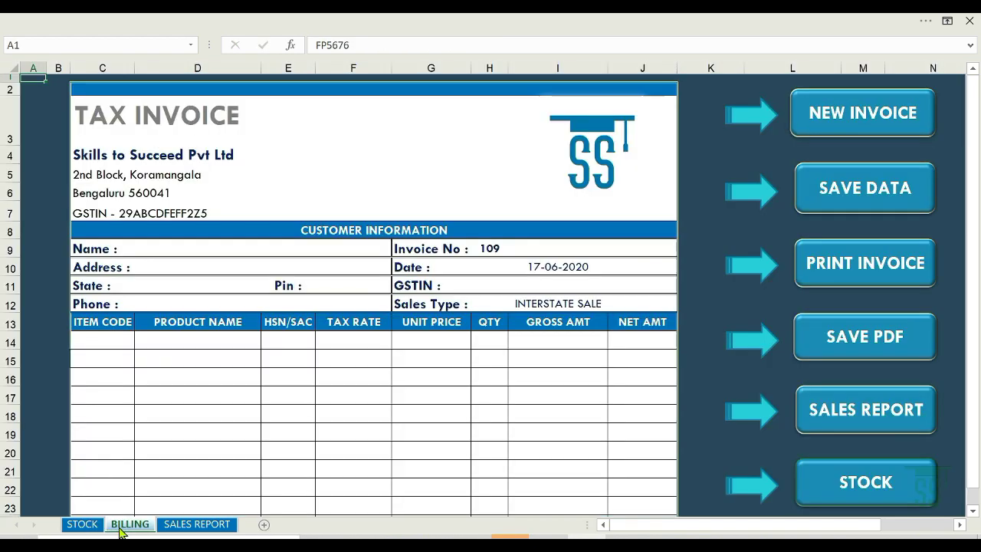
- Choose MK Furniture as the invoice customer
click(151, 246)
click(269, 251)
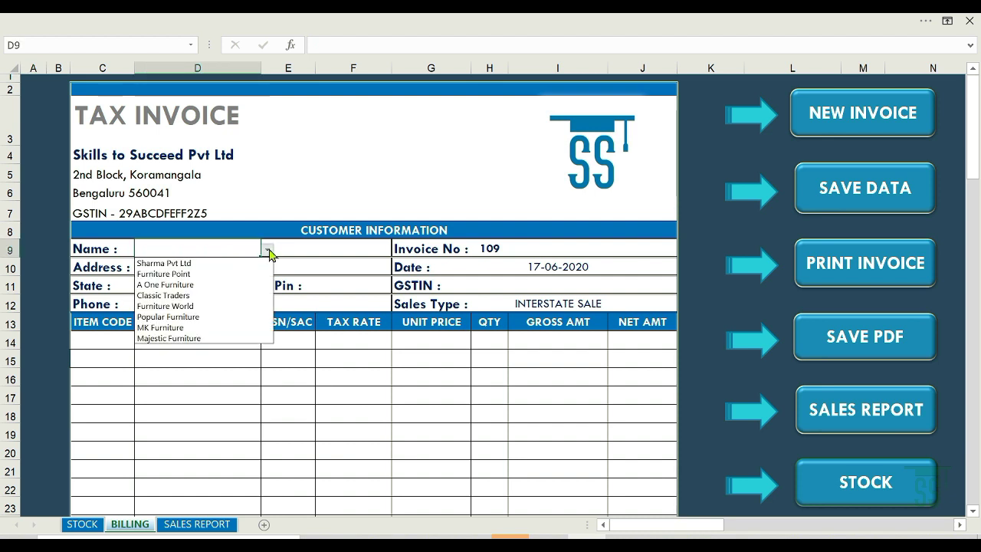
click(216, 328)
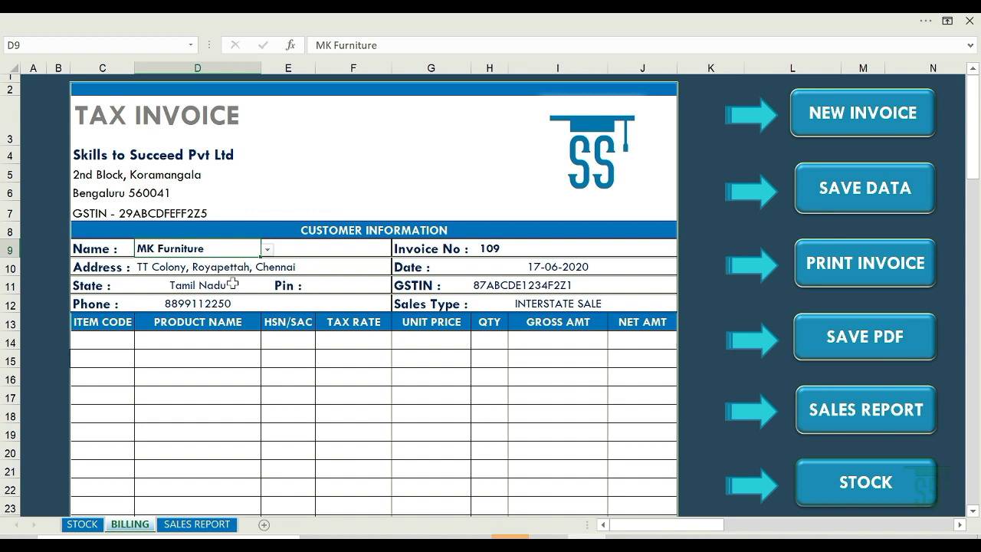
- Bill 20 Bean bags by entering item code FP5676 and quantity 20
click(97, 341)
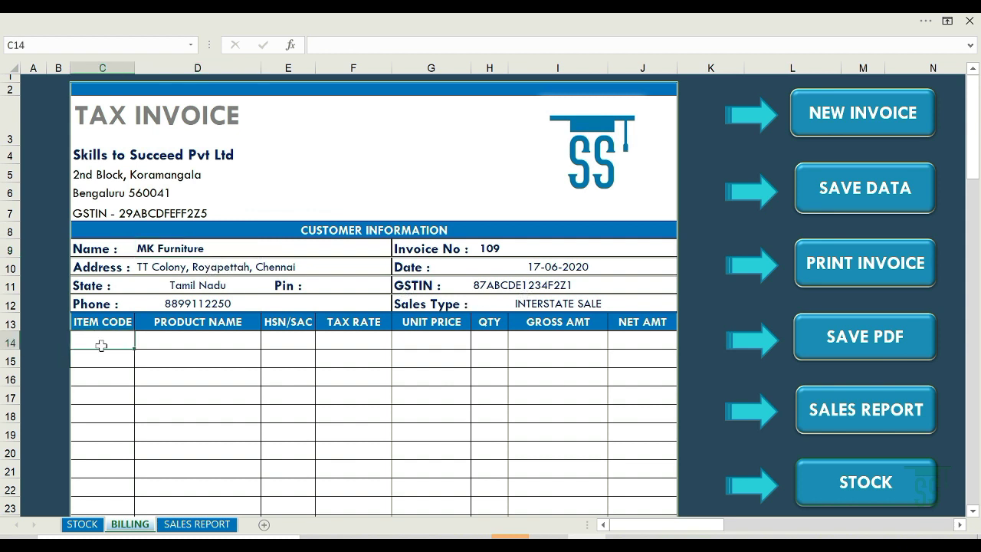
text(FP5676)
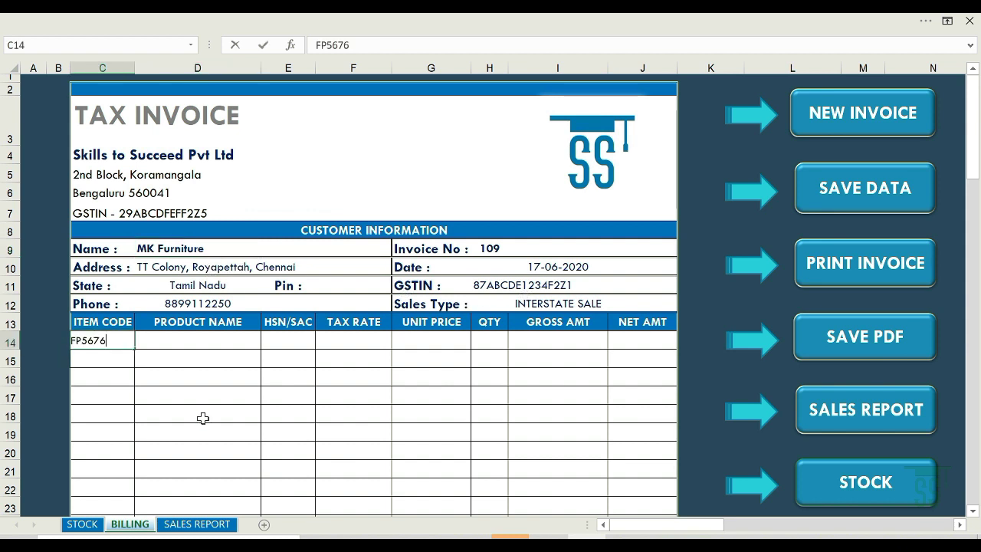
key(Return)
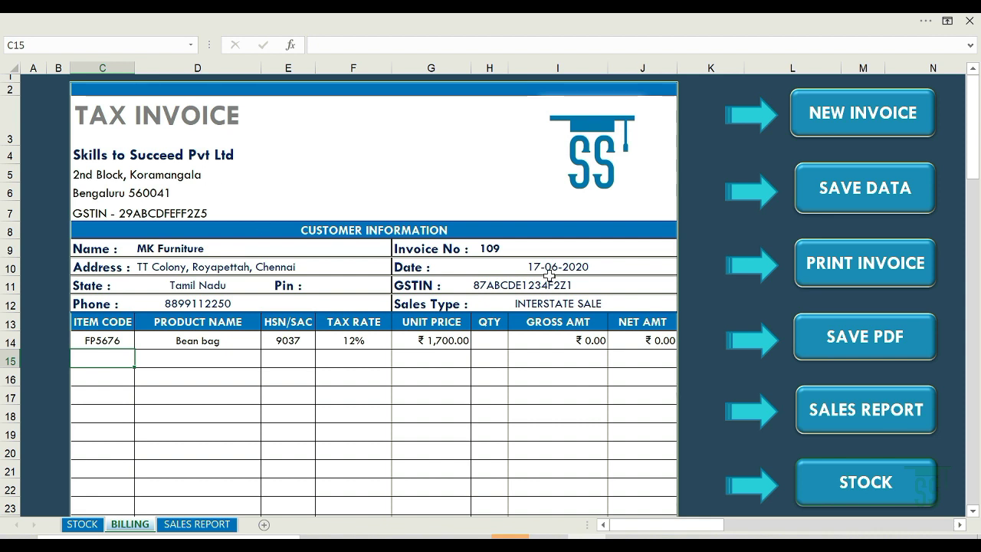
click(492, 340)
text(20)
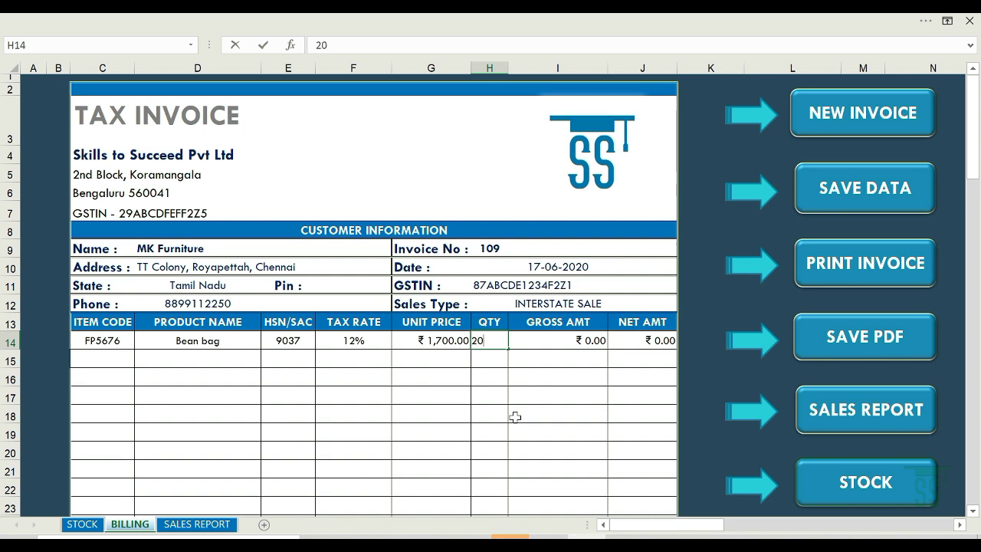
key(Return)
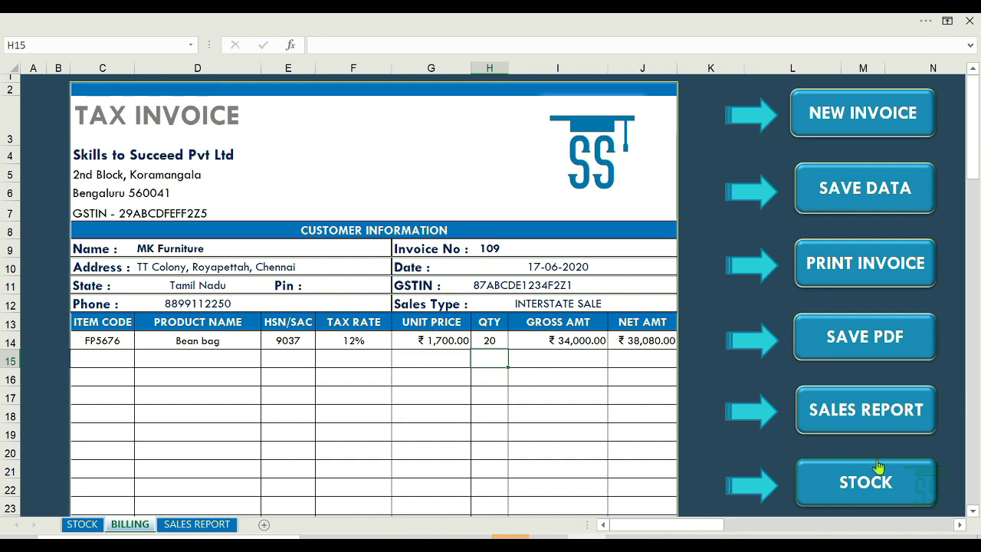
click(875, 490)
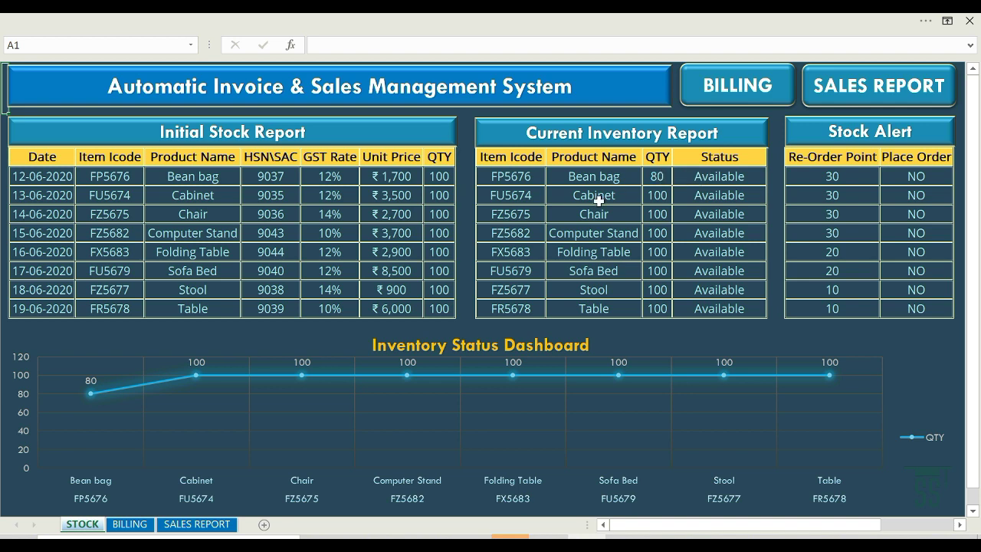
click(129, 525)
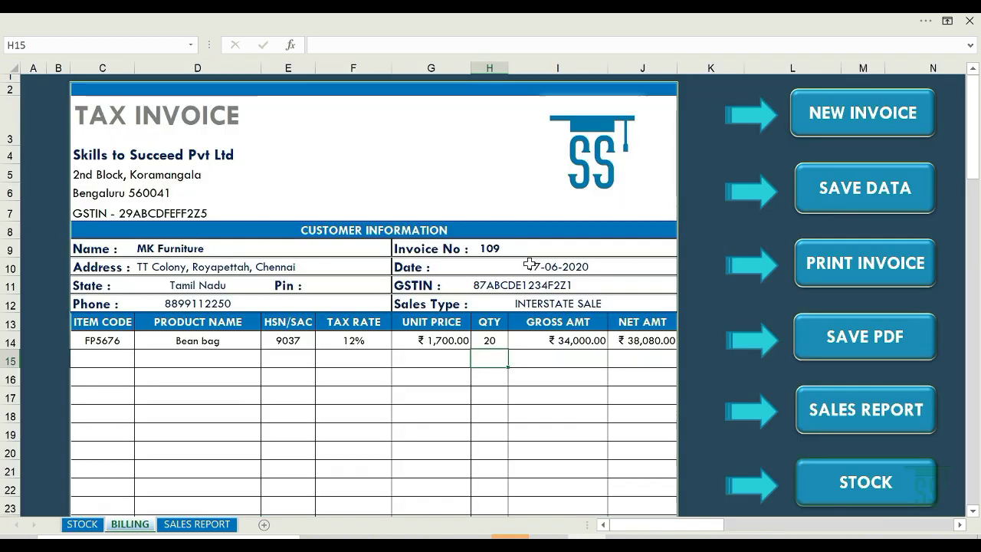
- Raise the Bean bag quantity in H14 to 100, then return to the STOCK sheet
click(493, 344)
text(100)
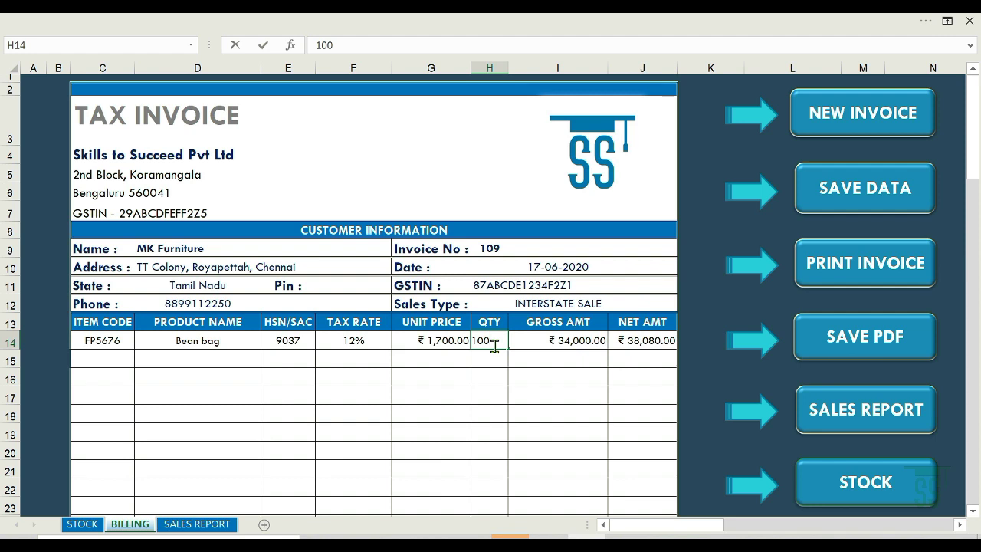
key(Return)
click(82, 525)
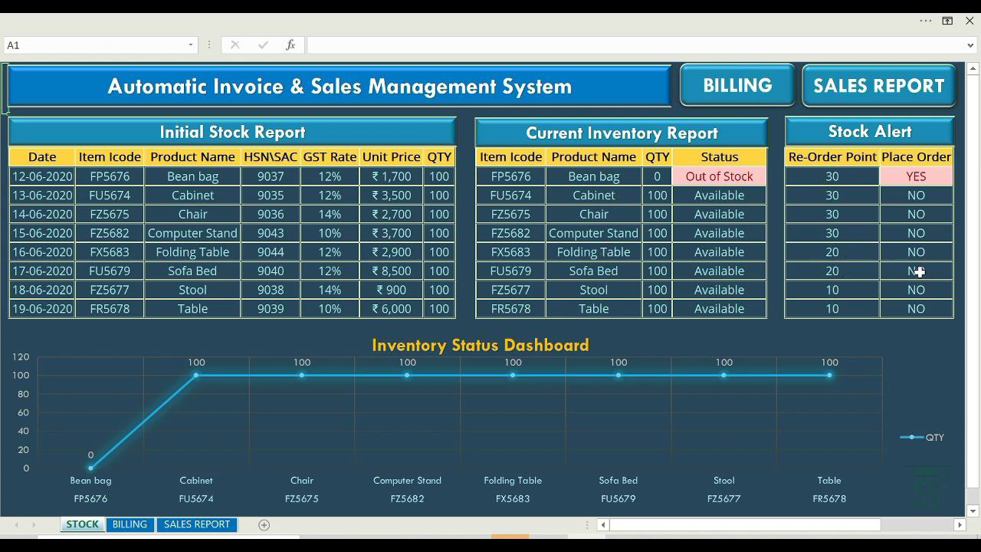
- Enter 29 as Cabinet's current inventory in L6 and return to cell A1
click(657, 196)
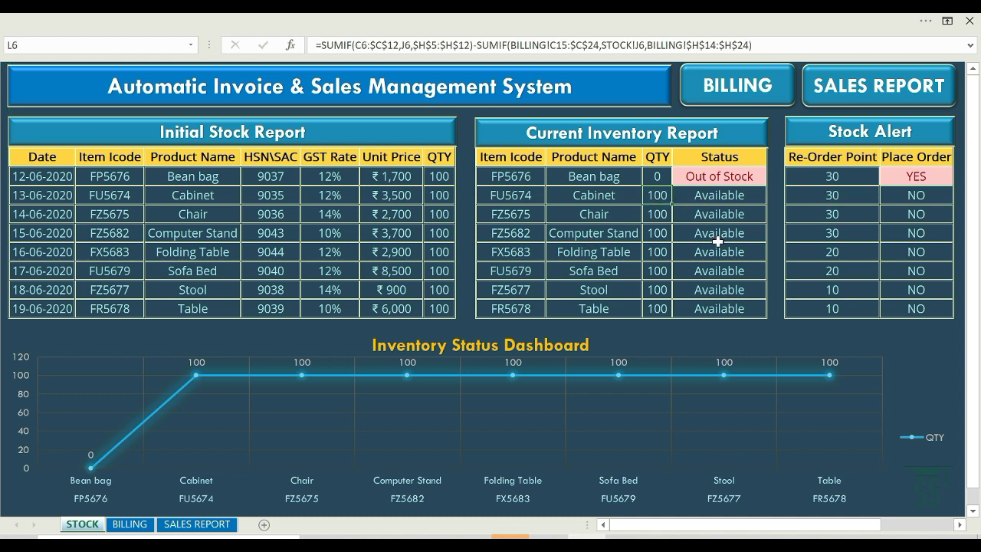
text(29)
key(Return)
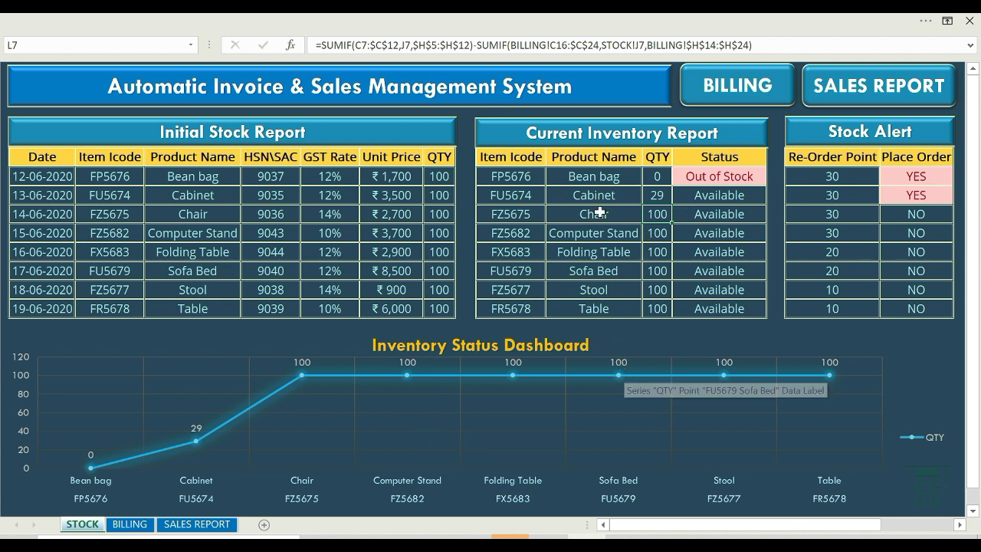
mouse_move(668, 21)
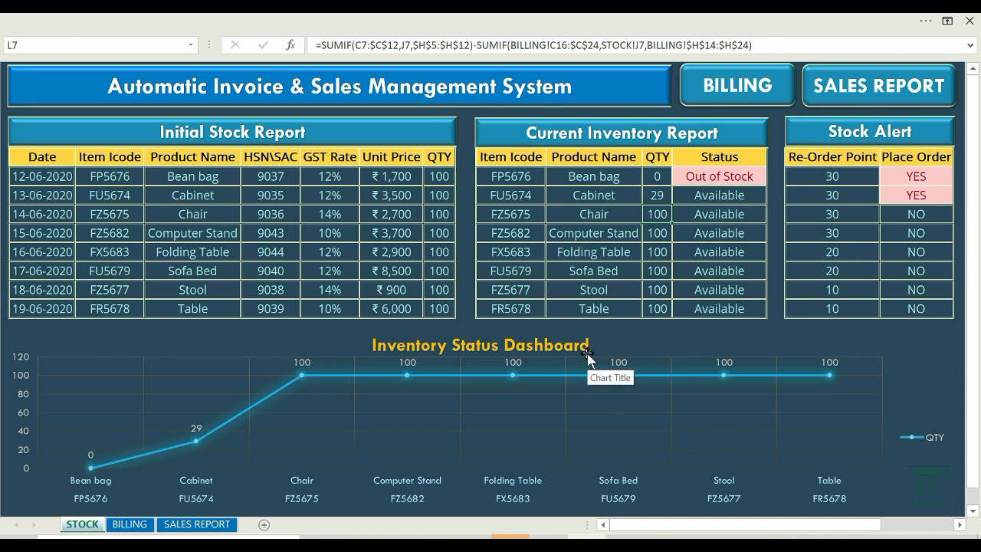
key(ctrl+Home)
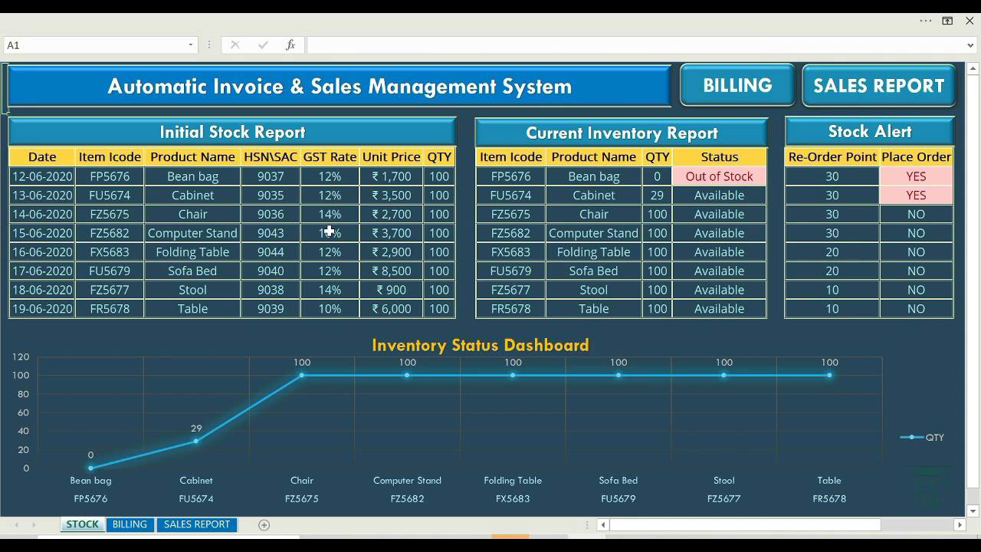
- On the BILLING sheet, open the D9 customer Name list and close it unchanged
click(129, 525)
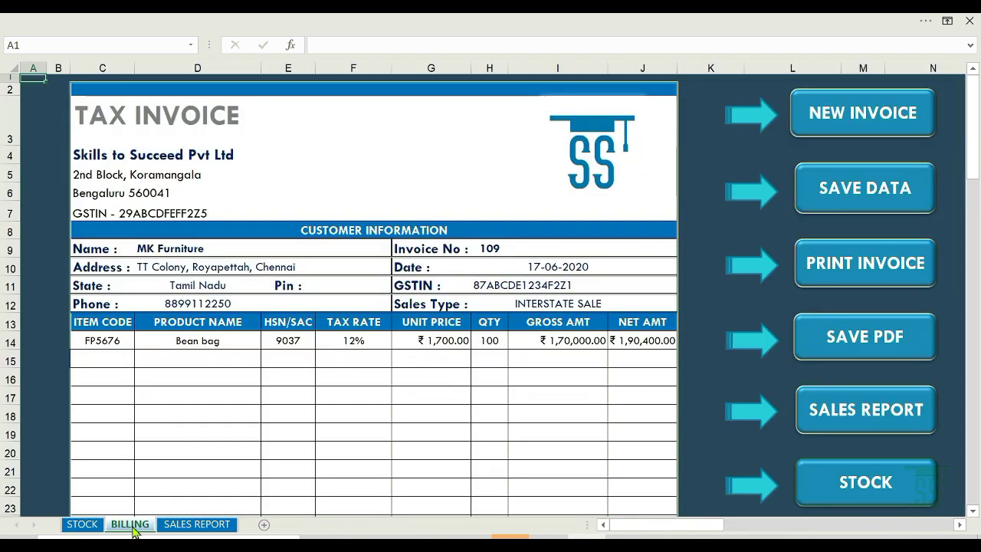
click(173, 252)
click(267, 251)
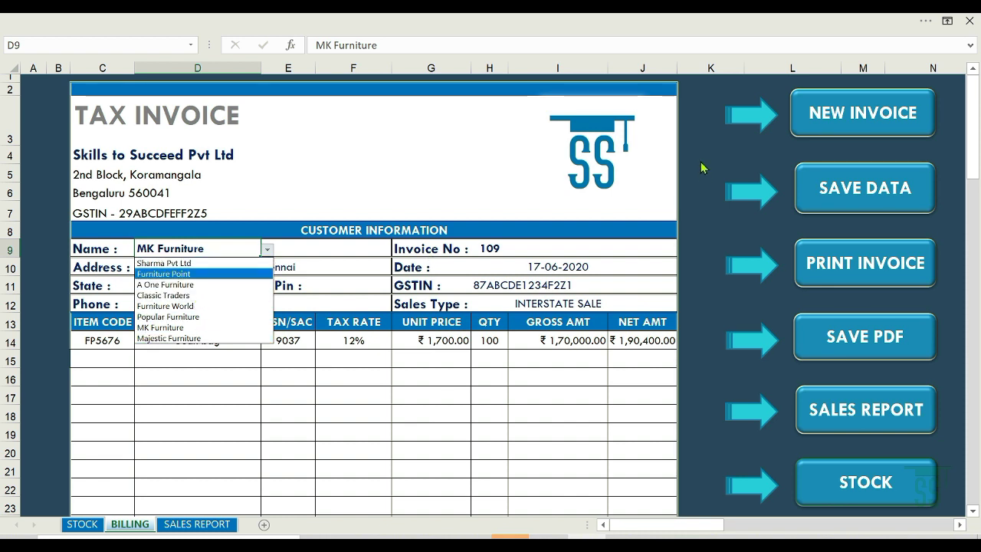
key(Escape)
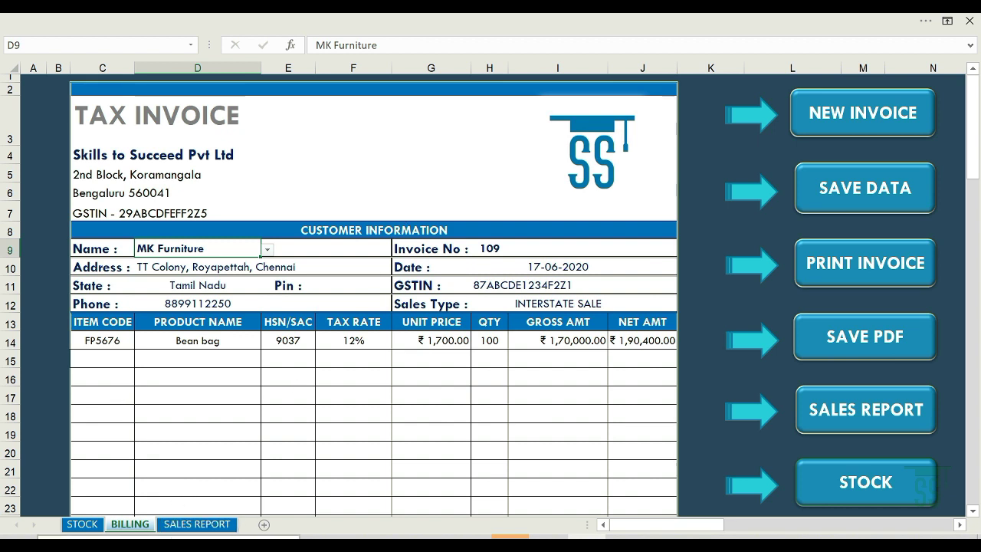
right_click(140, 527)
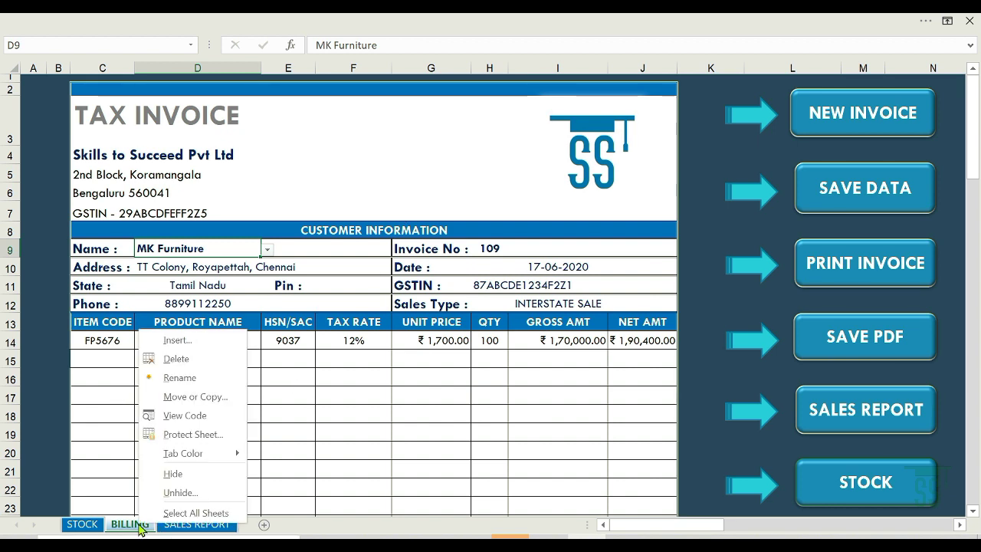
click(181, 493)
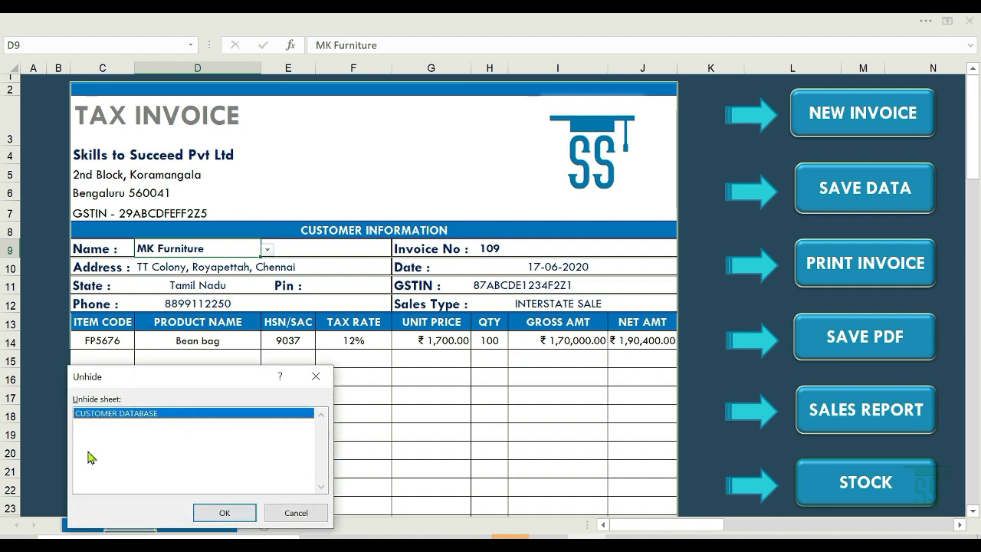
click(240, 513)
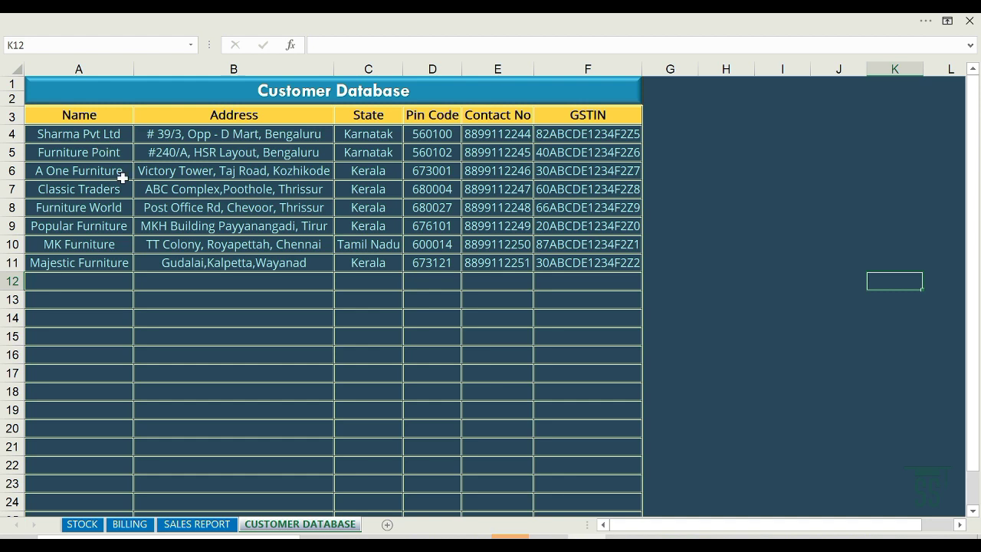
right_click(283, 526)
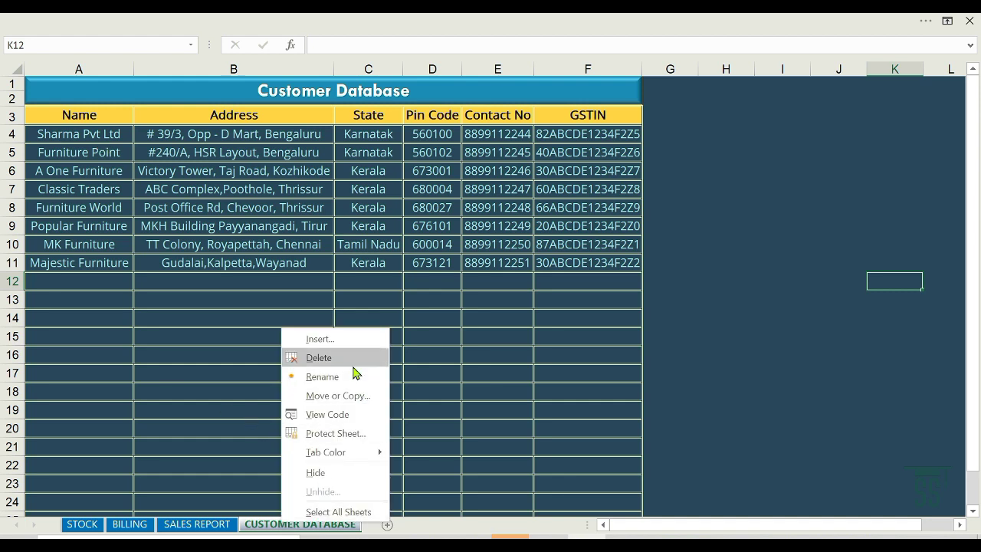
click(341, 472)
click(128, 524)
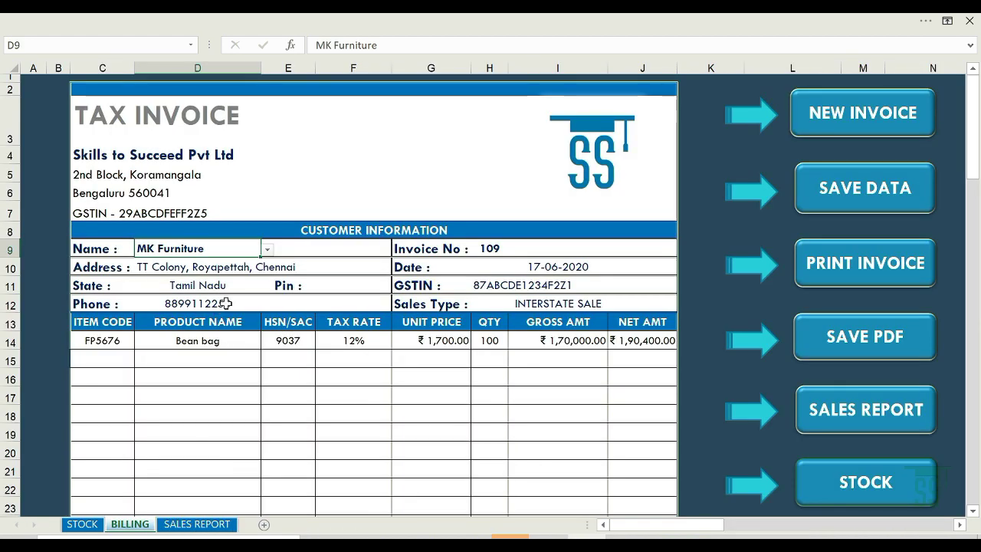
- Try A One Furniture and MK Furniture, then settle on Popular Furniture as customer
click(269, 253)
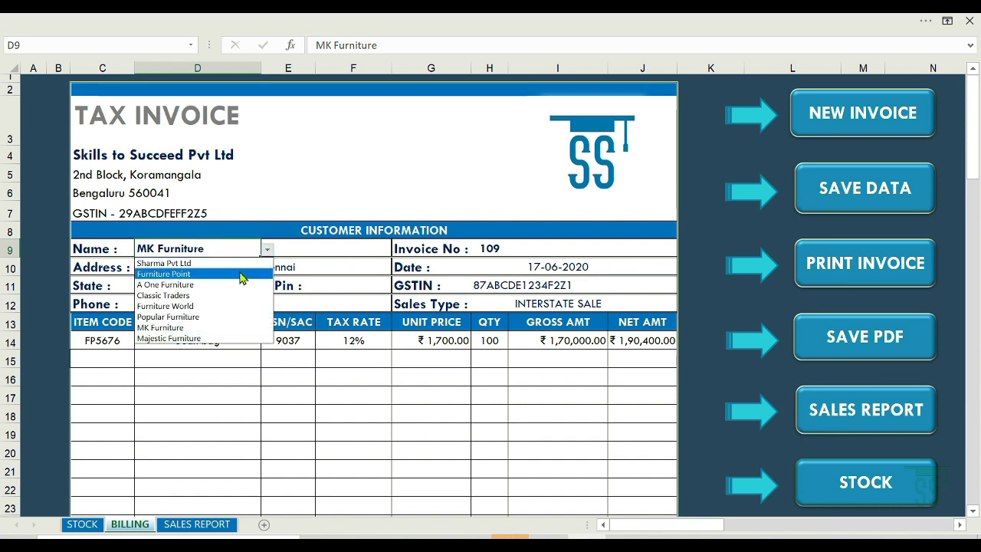
click(238, 278)
click(267, 253)
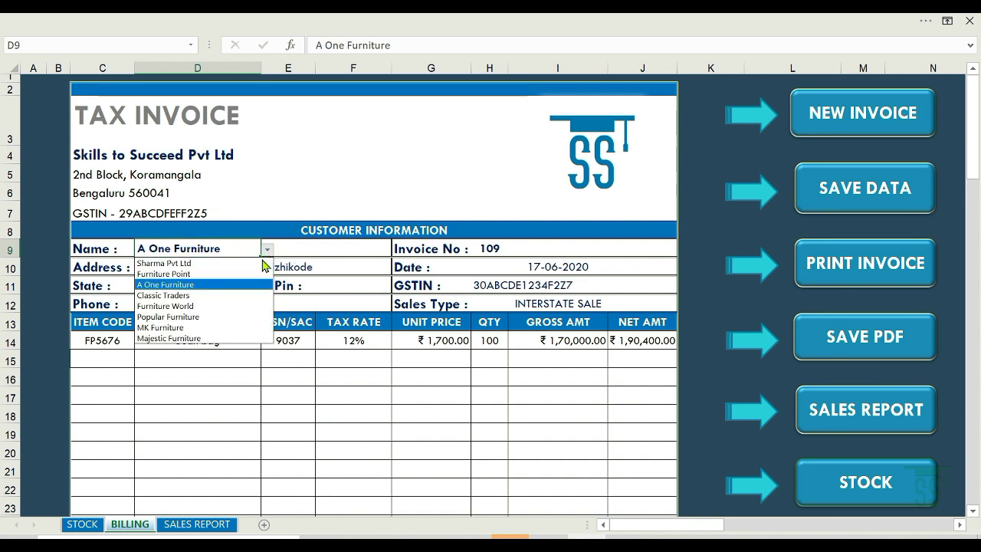
click(237, 328)
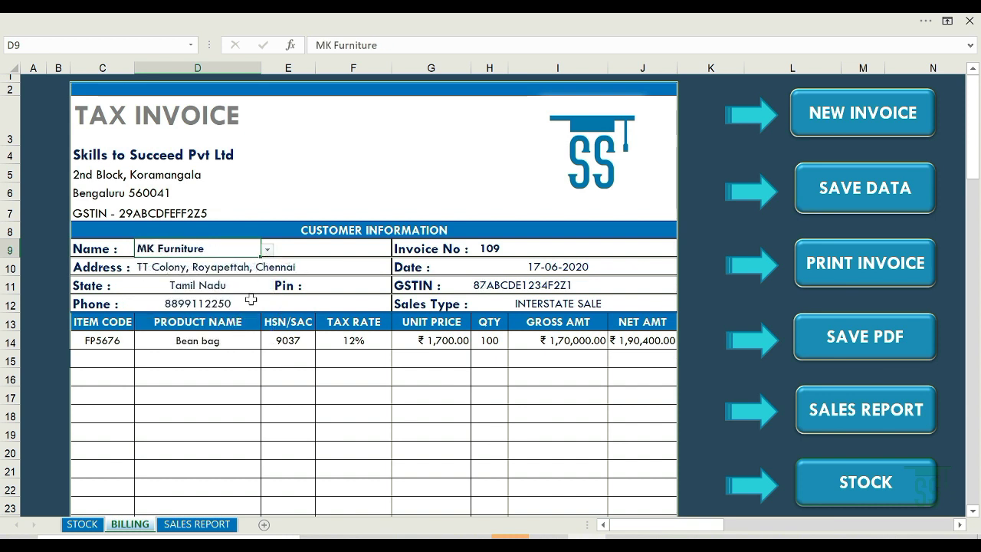
click(115, 342)
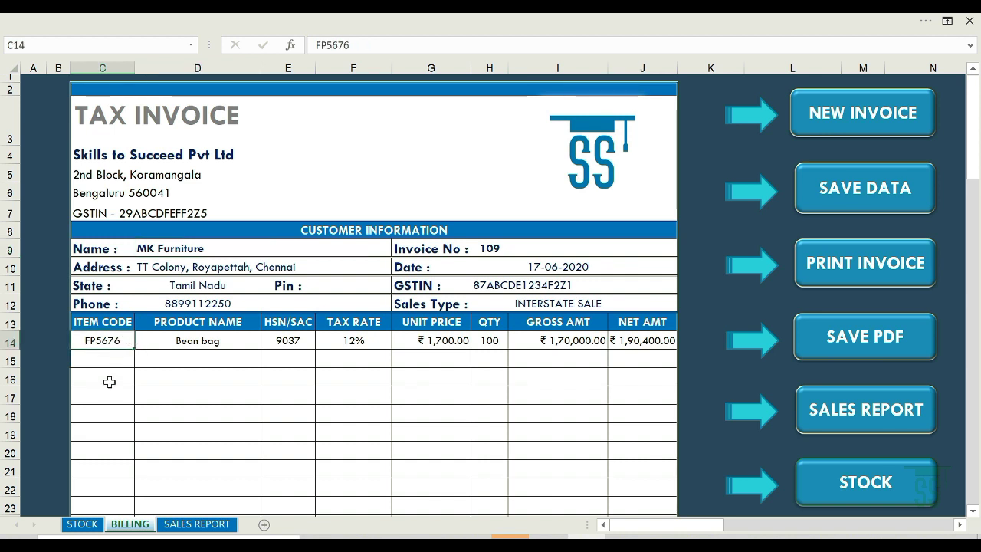
click(255, 251)
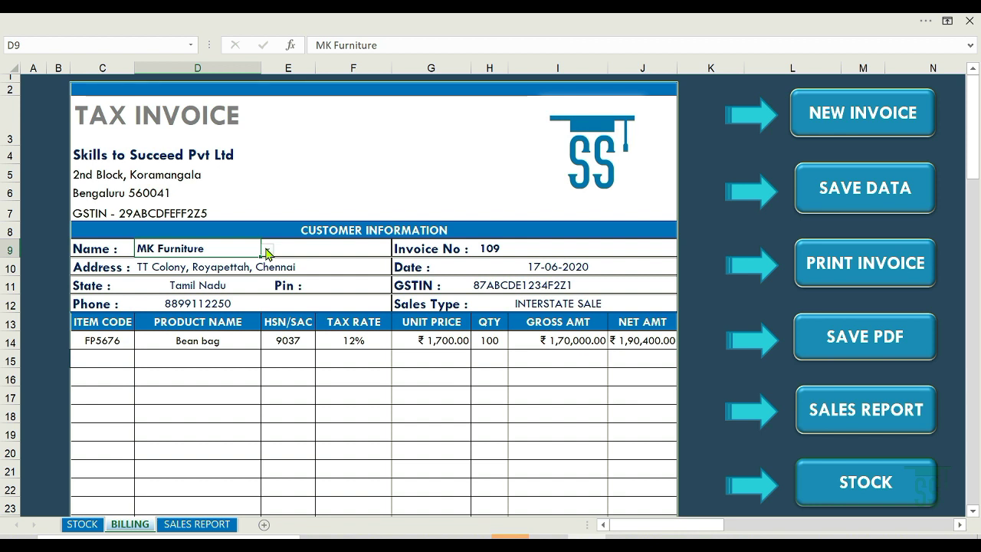
click(266, 254)
click(245, 316)
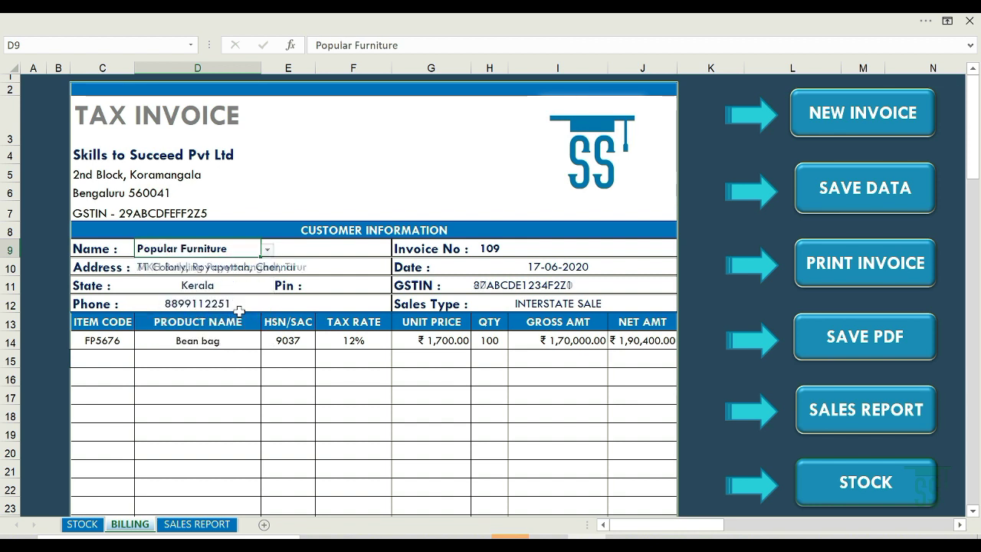
- Try STATE SALE in the I12 Sales Type, then keep INTERSTATE SALE
click(420, 316)
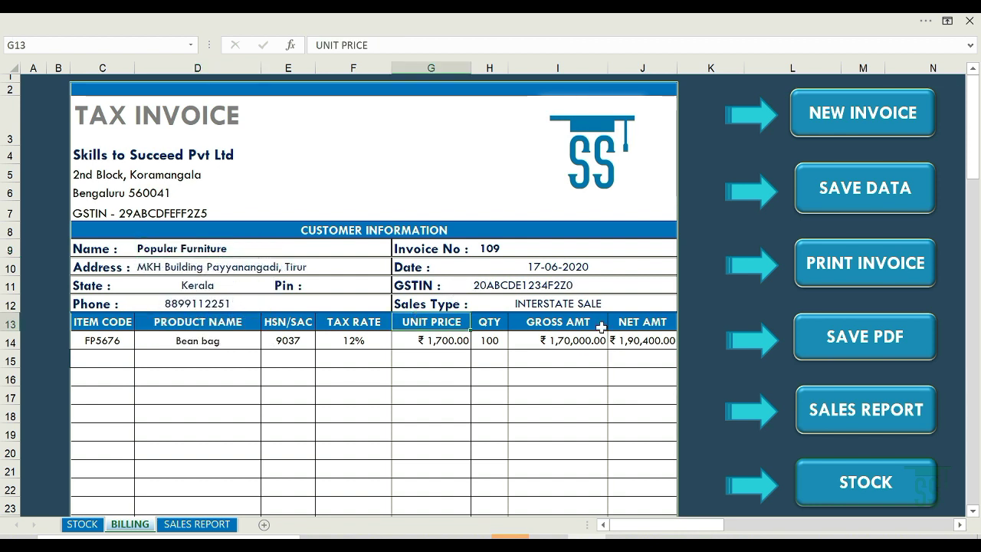
click(572, 303)
click(614, 304)
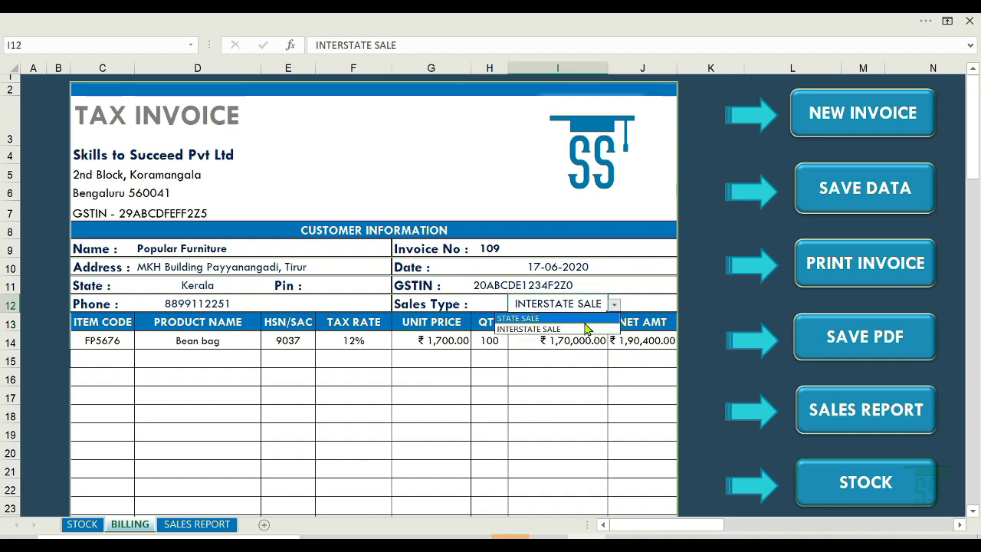
click(529, 318)
click(614, 305)
click(529, 329)
- Inspect the item code, product name, HSN/SAC and tax rate formulas in row 14
click(138, 359)
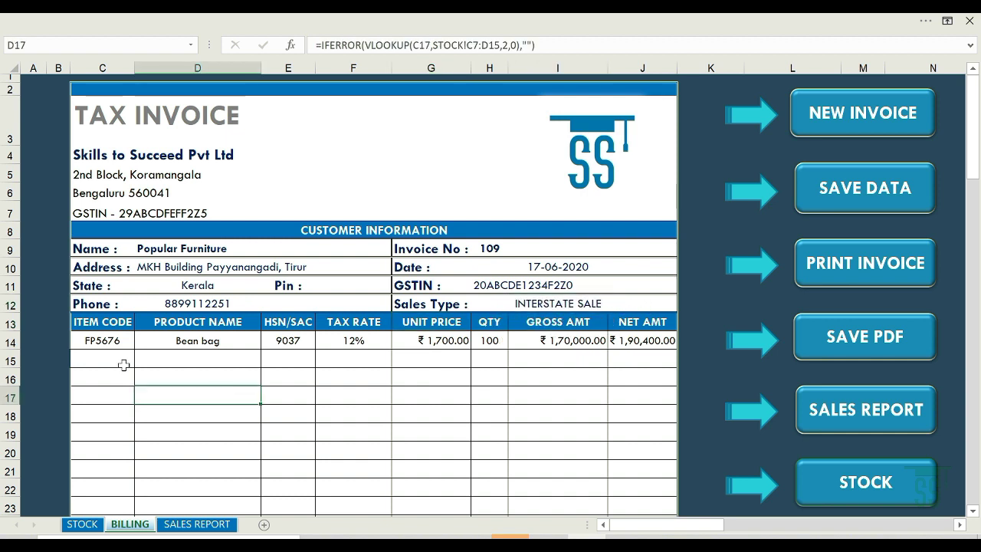
drag(108, 342, 223, 340)
click(253, 359)
click(99, 339)
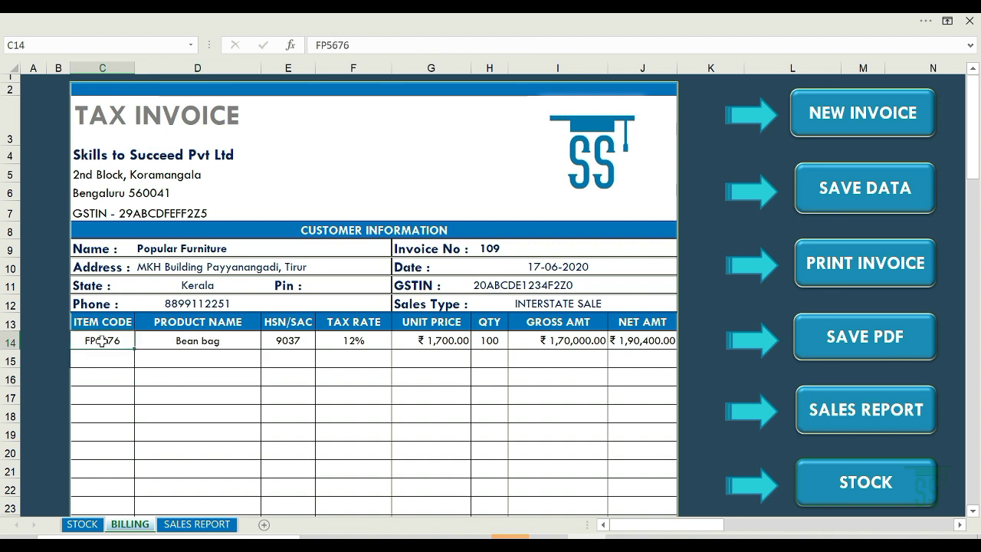
click(224, 344)
click(306, 345)
click(337, 344)
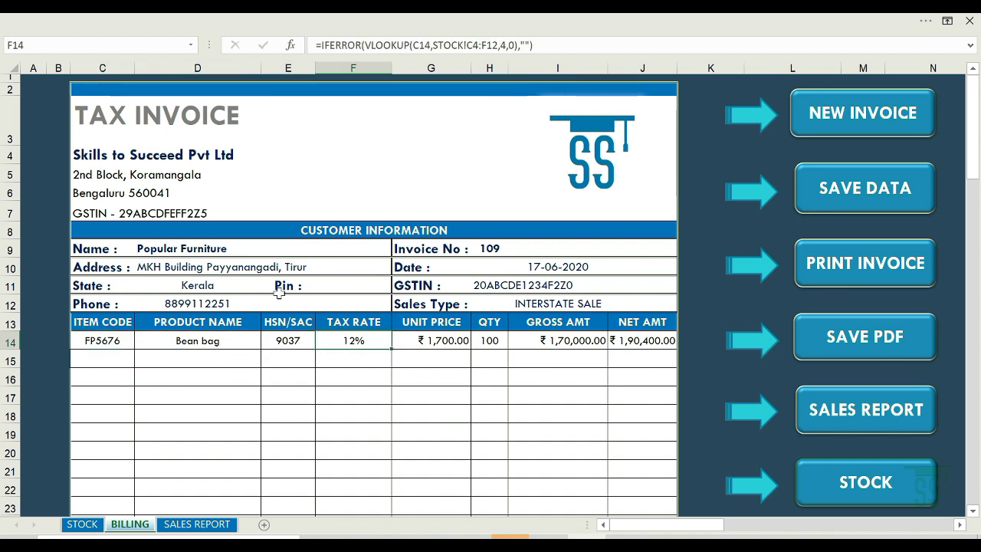
click(106, 342)
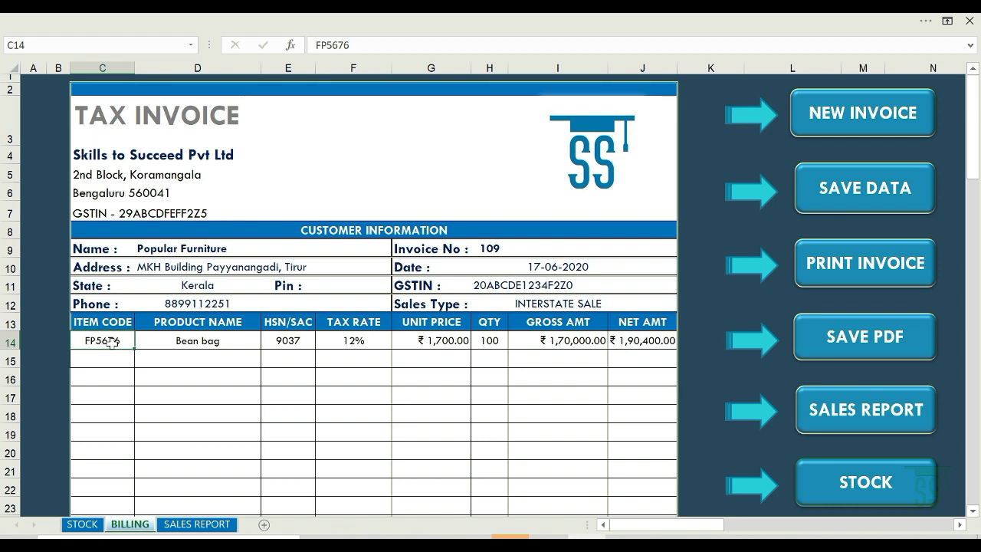
- Clear the existing item code in C14 and quantity 100 in H14
key(Delete)
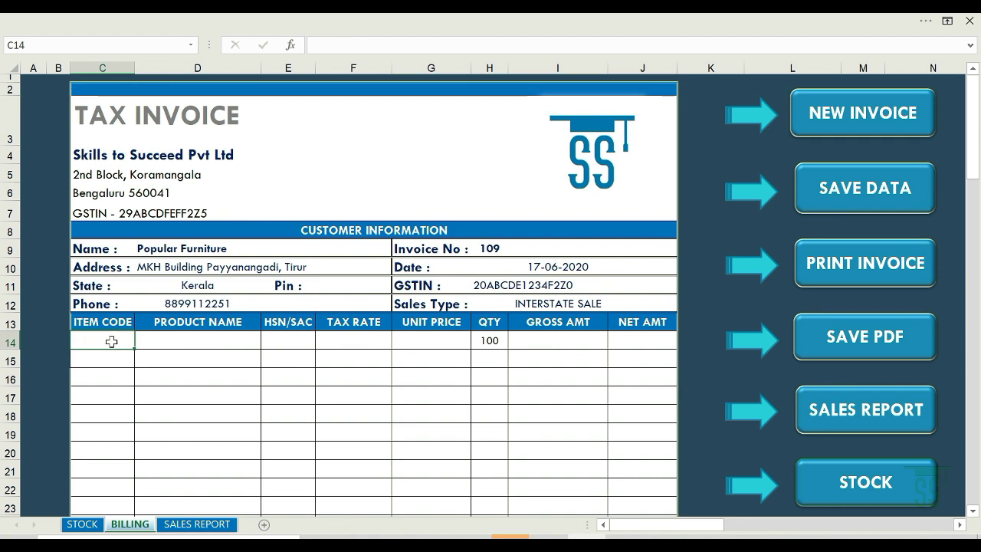
click(502, 339)
key(Delete)
scroll(653, 263, down, 2)
scroll(654, 263, up, 1)
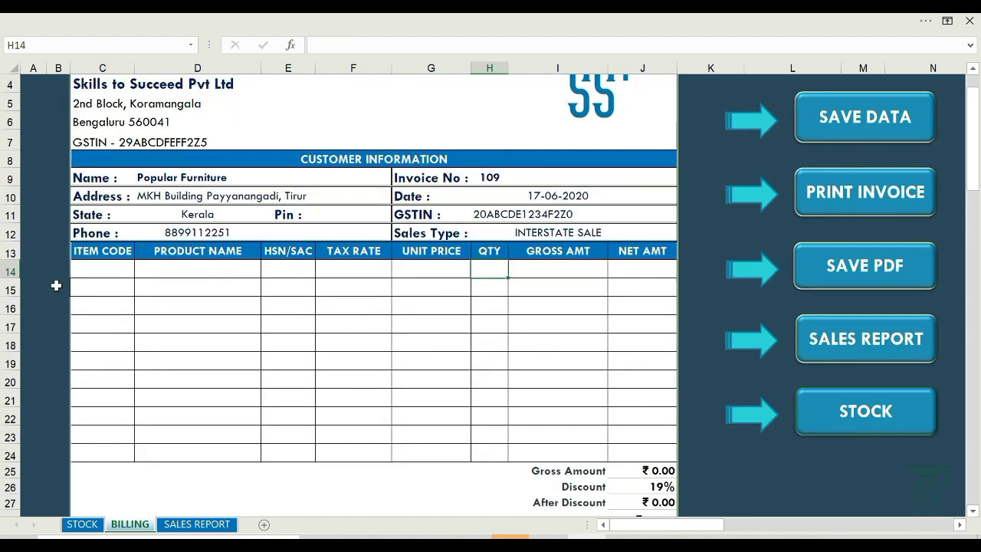
- Enter item code FP5676 with quantity 2 and check the After Discount amount
click(97, 269)
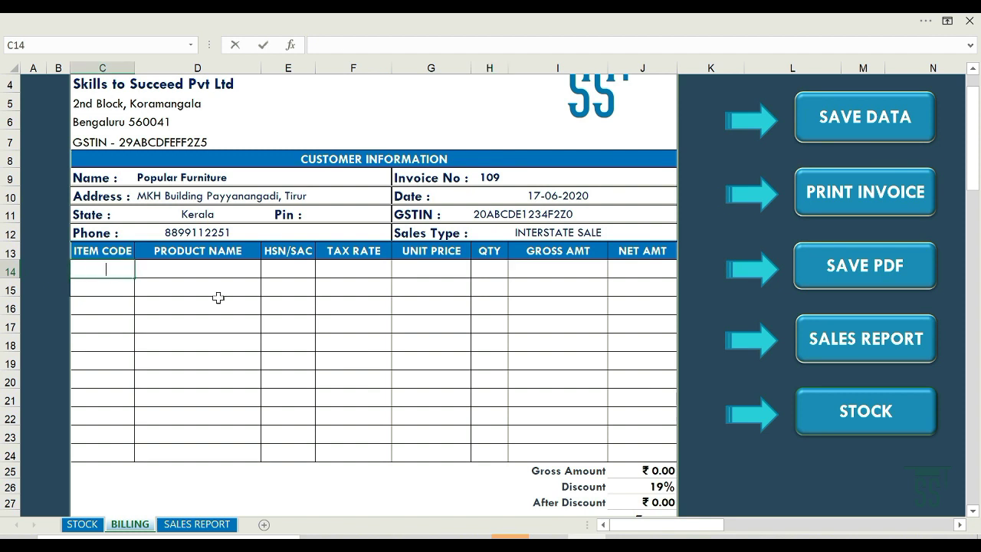
text(FP5676)
key(Return)
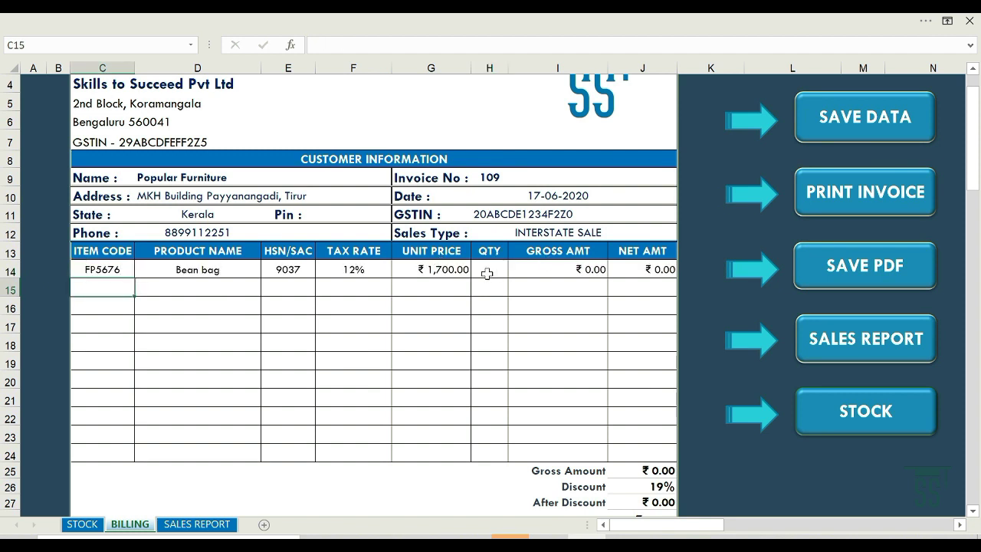
click(487, 273)
text(2)
key(Return)
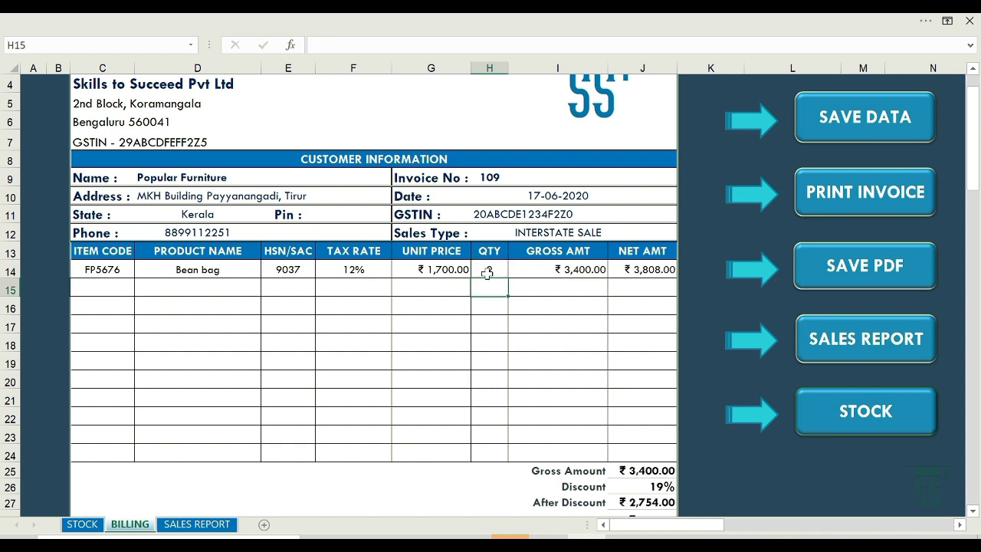
click(643, 502)
scroll(680, 433, down, 1)
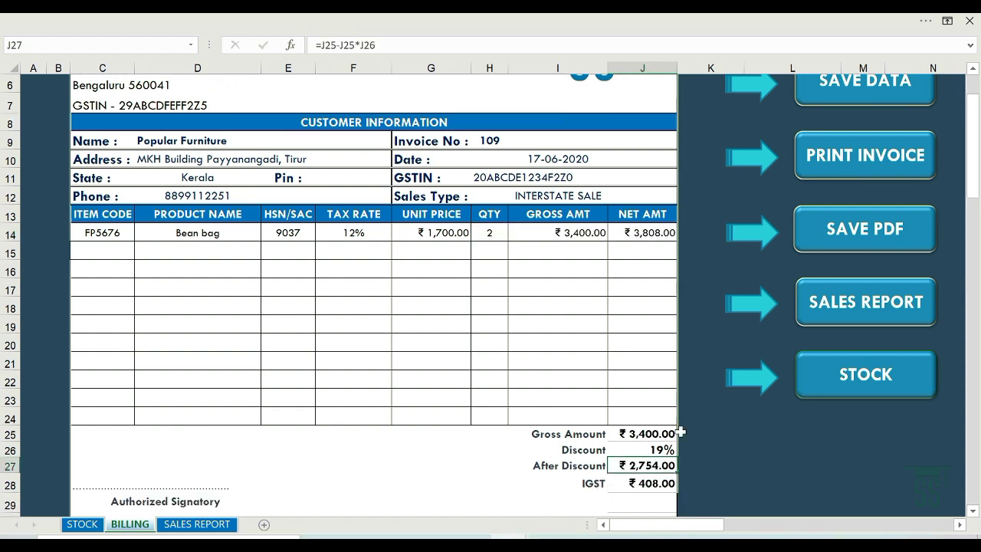
- Change the invoice discount from 19% to 10%
click(645, 451)
text(10)
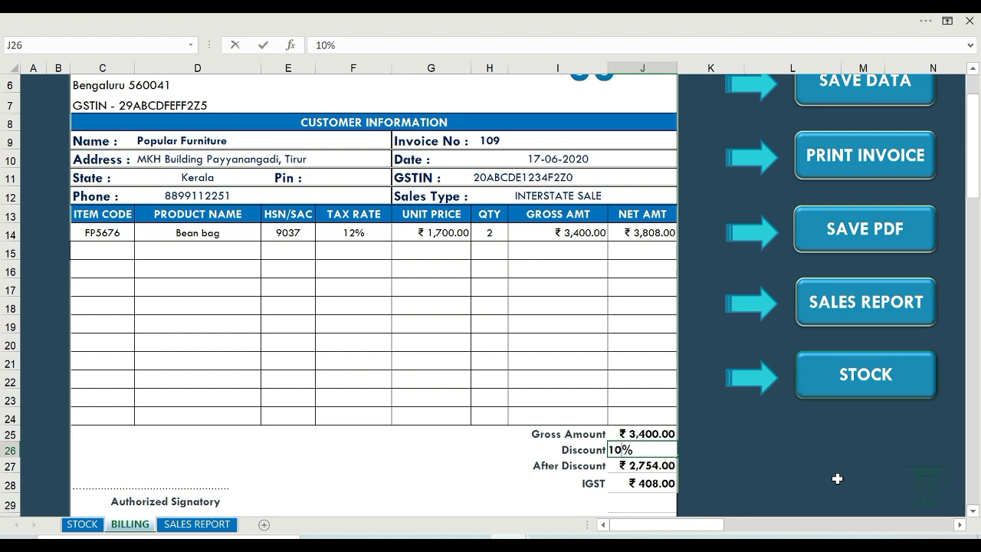
key(Return)
scroll(696, 473, down, 1)
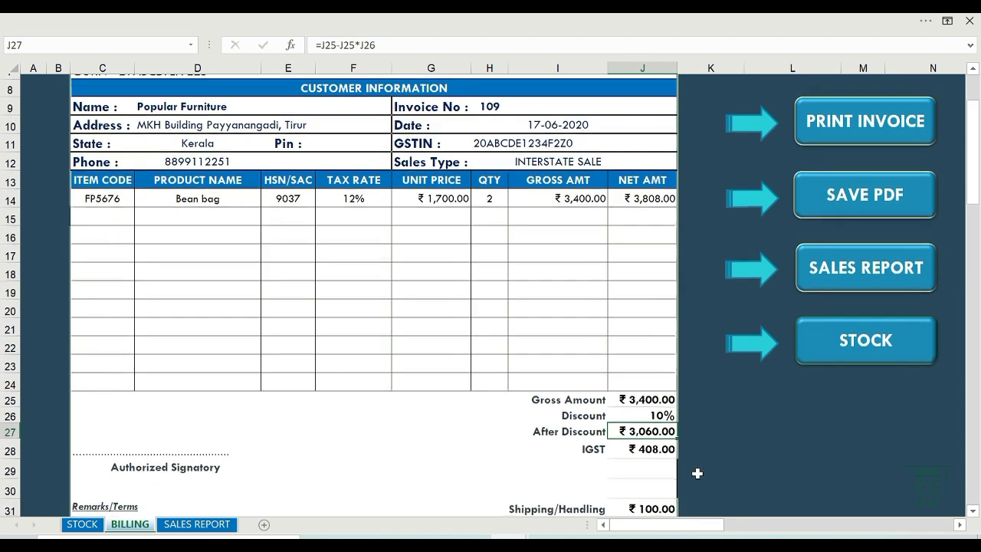
- Set the Sales Type to STATE SALE
click(544, 158)
click(614, 158)
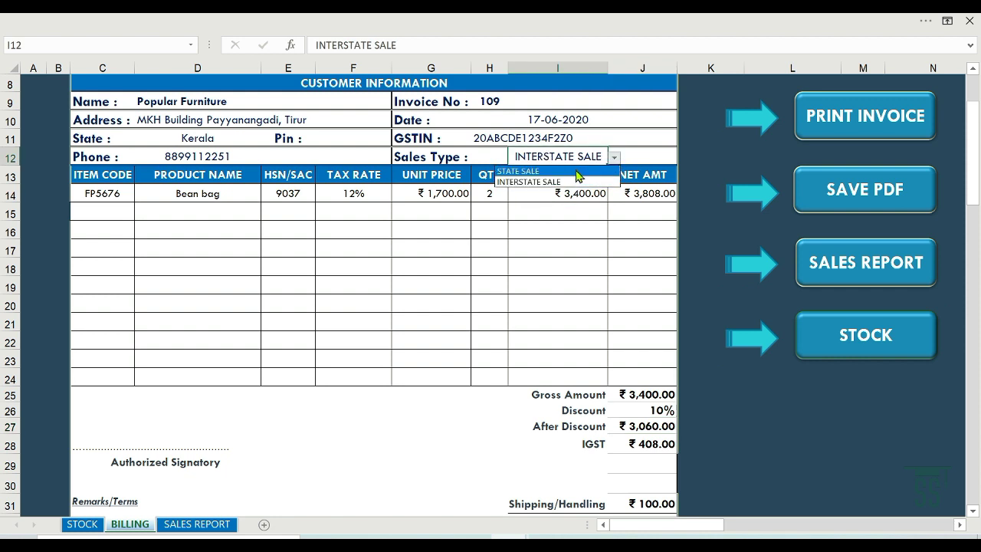
click(577, 171)
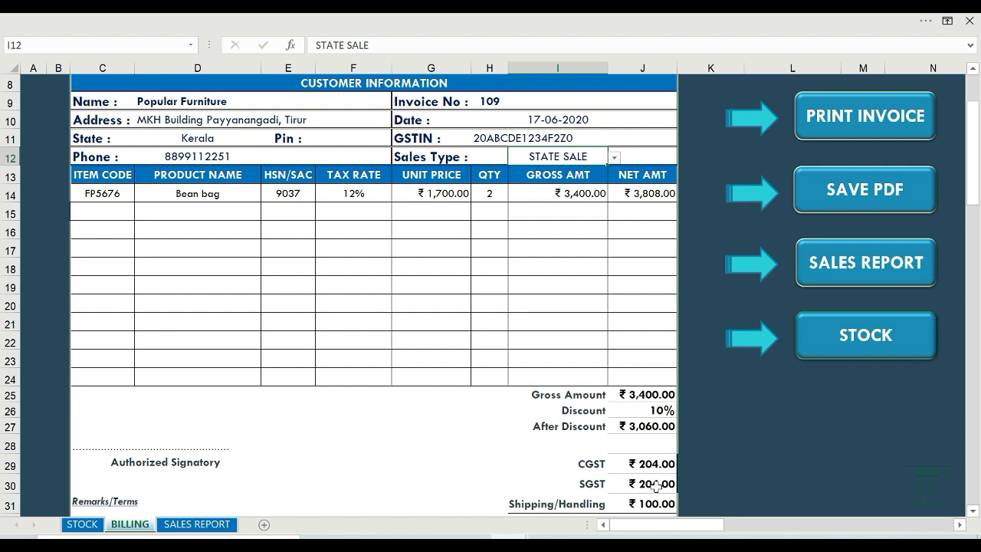
scroll(718, 466, down, 1)
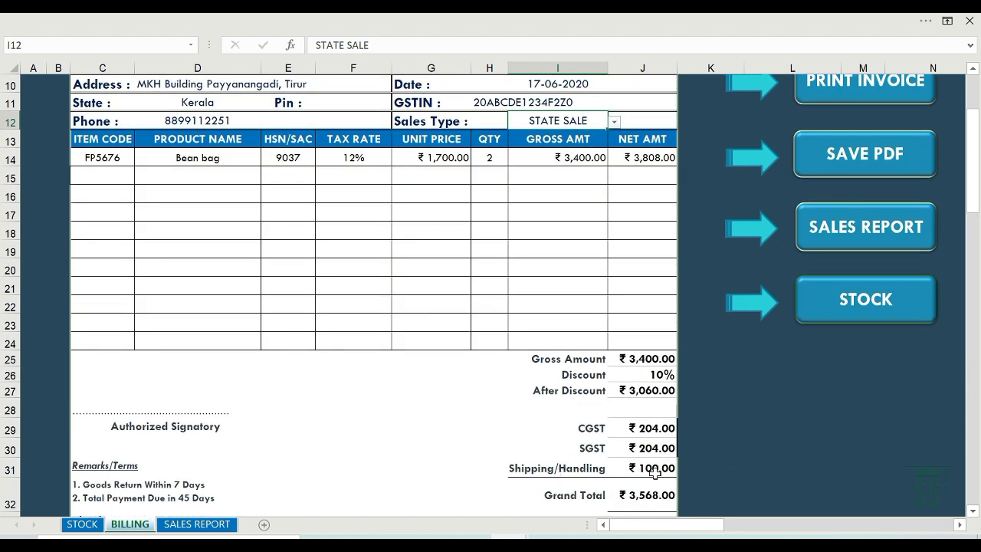
- Enter a Shipping/Handling charge of 300
click(654, 472)
text(3)
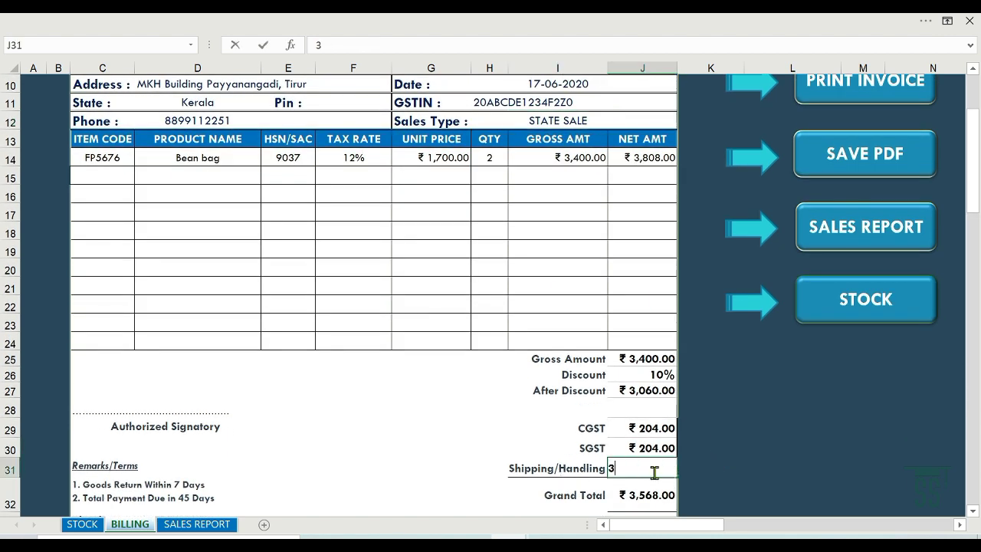
key(Return)
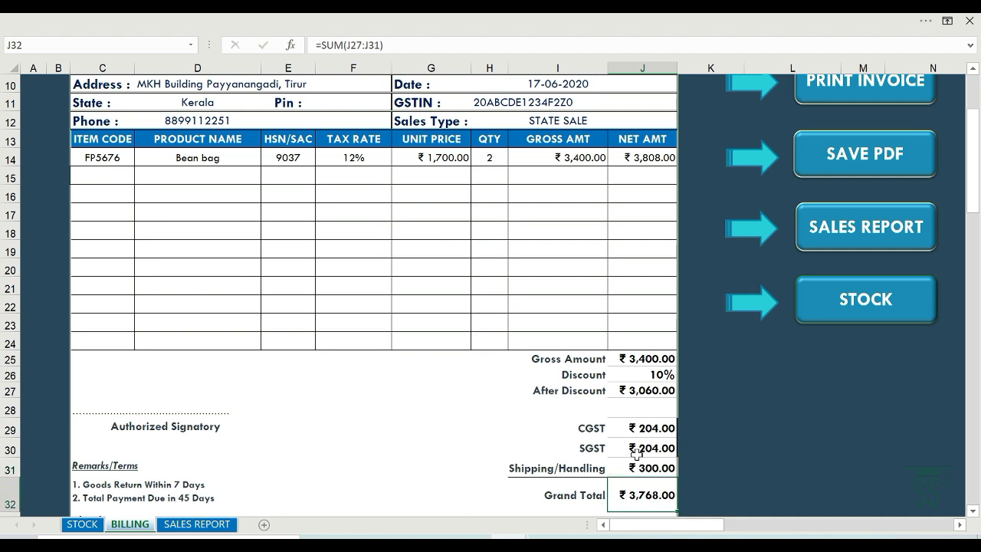
click(184, 490)
scroll(227, 398, up, 3)
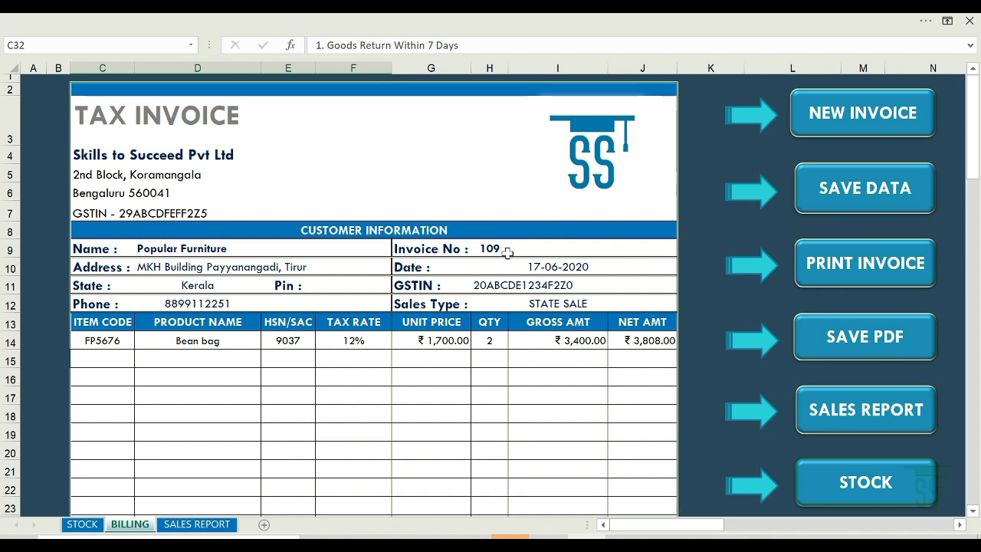
- Use the NEW INVOICE button twice, leaving a blank invoice numbered 112
click(828, 117)
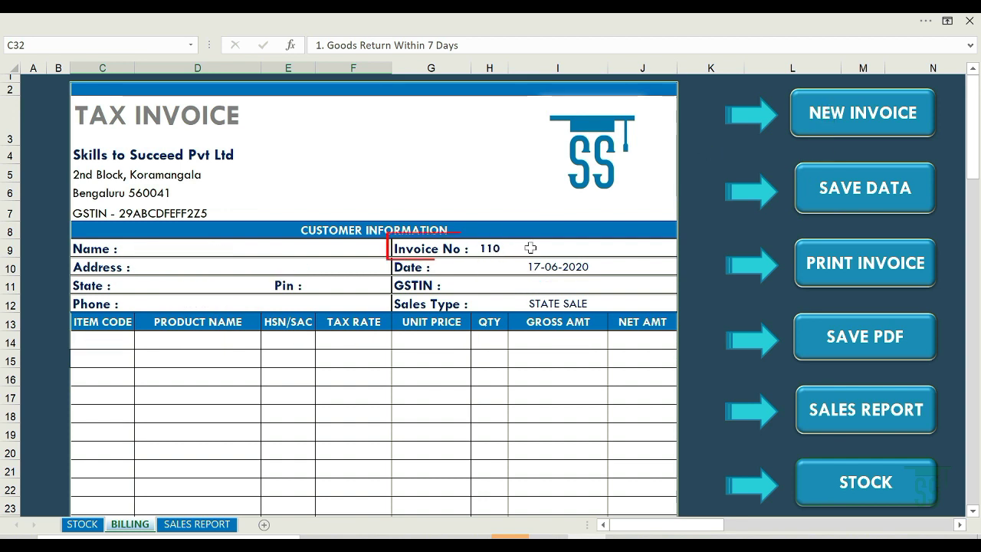
click(877, 118)
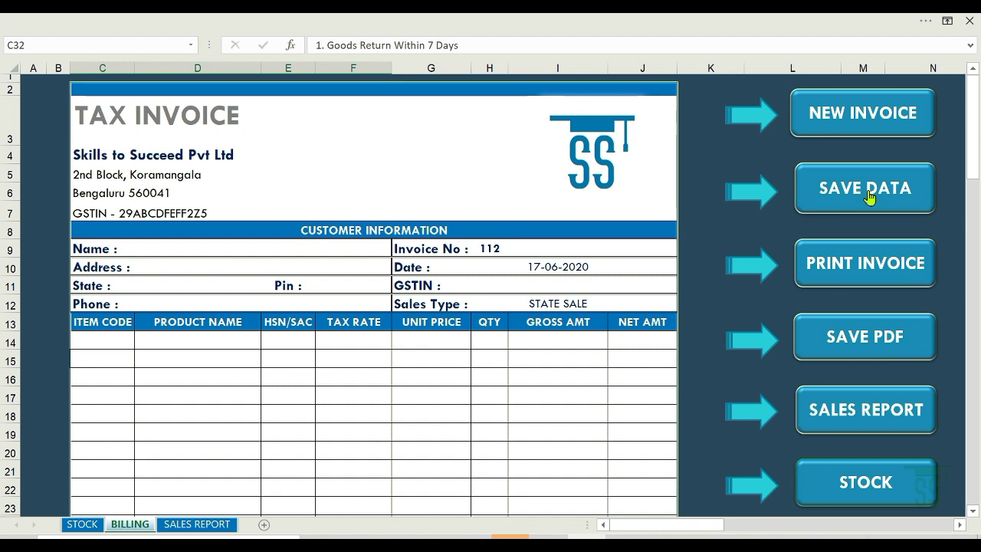
- Choose MK Furniture as the customer for invoice 112
click(160, 253)
click(161, 270)
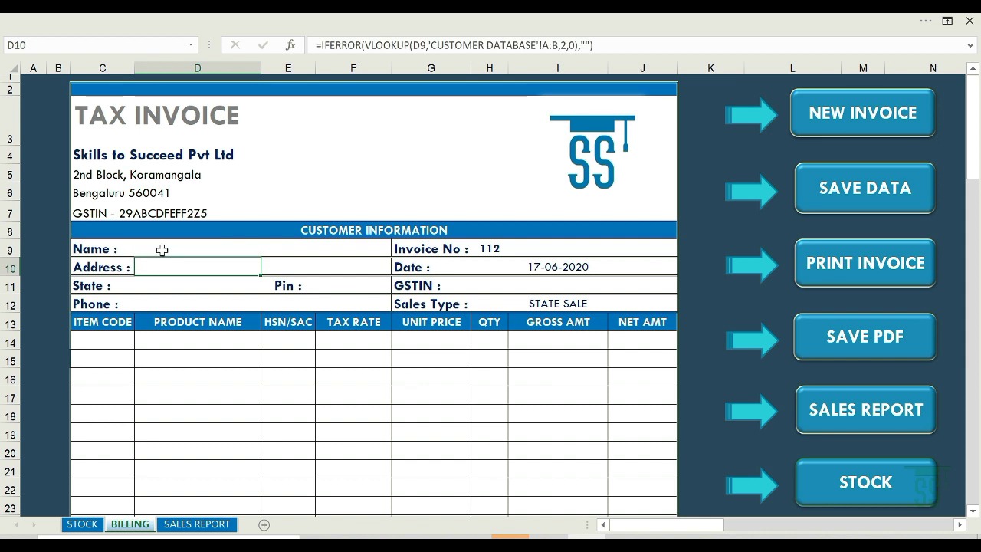
click(161, 248)
click(267, 250)
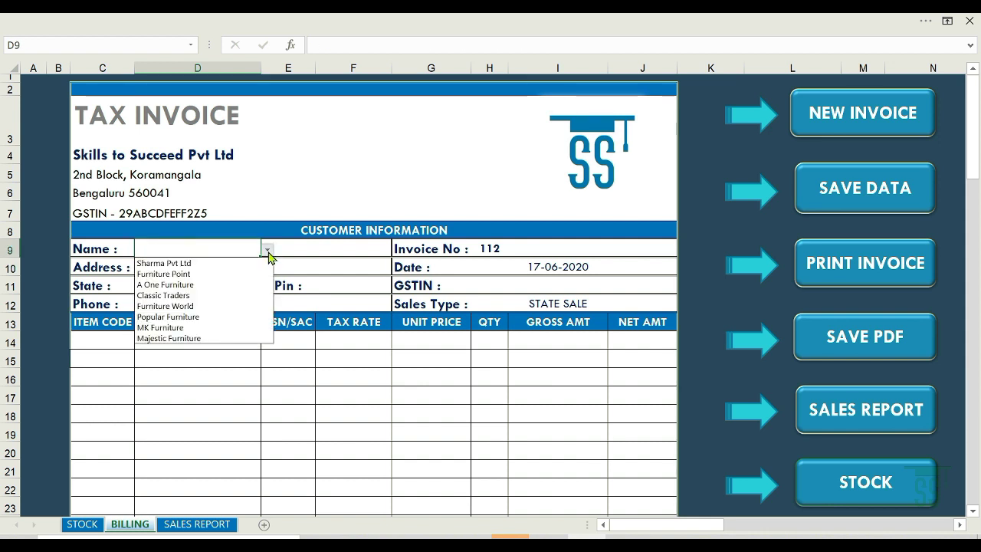
click(215, 329)
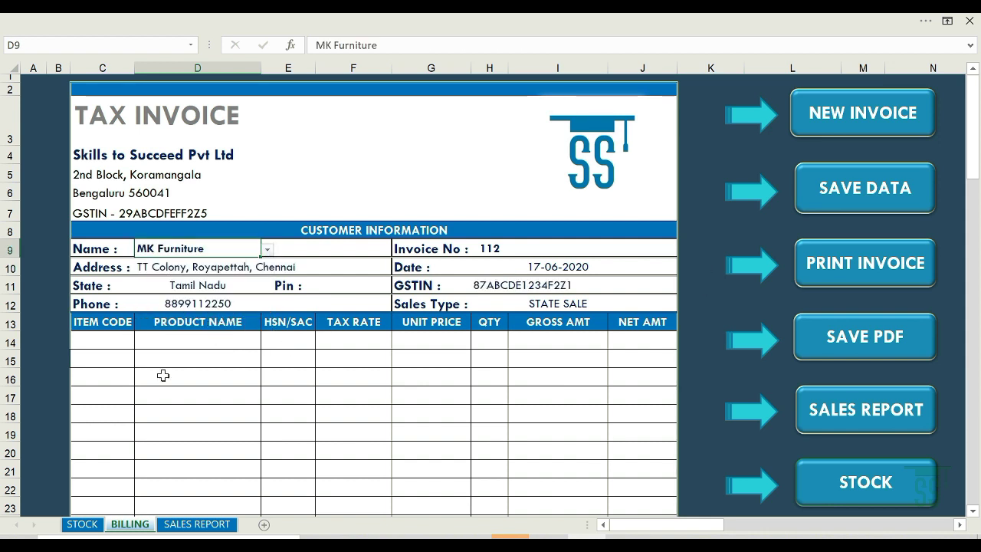
- Paste item code FP5676 with quantity 1, then open the SALES REPORT sheet
click(123, 340)
double_click(90, 343)
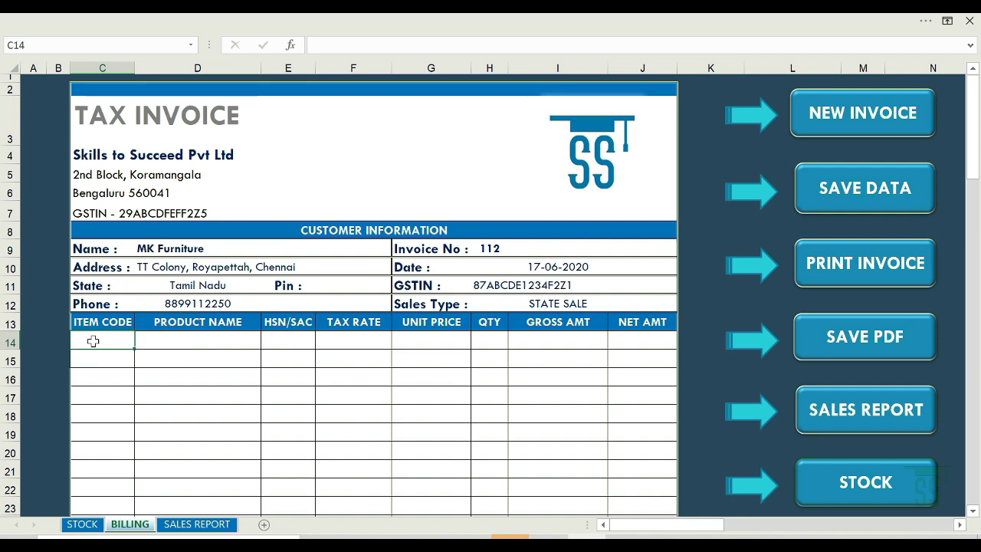
text(FP5676)
click(220, 397)
click(490, 340)
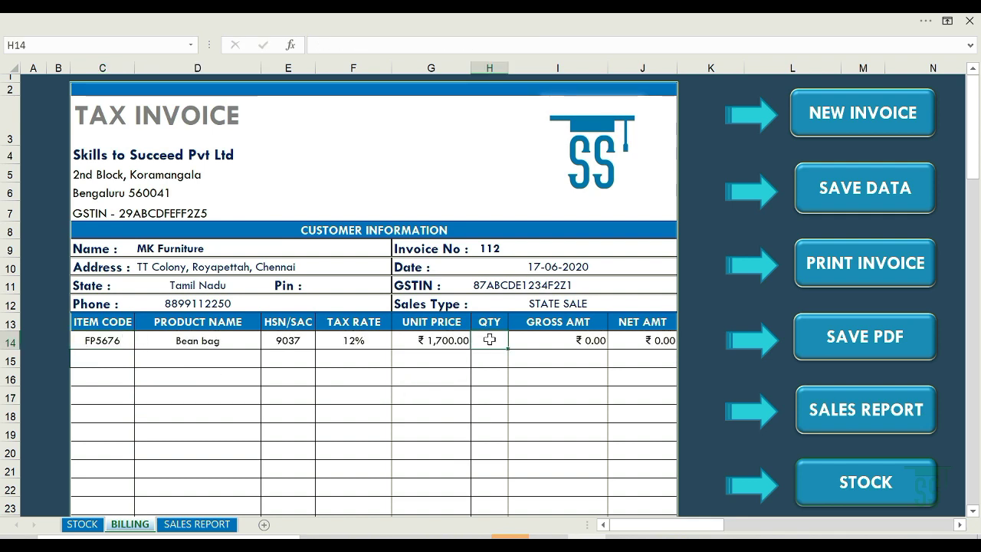
text(1)
key(Return)
scroll(651, 230, down, 4)
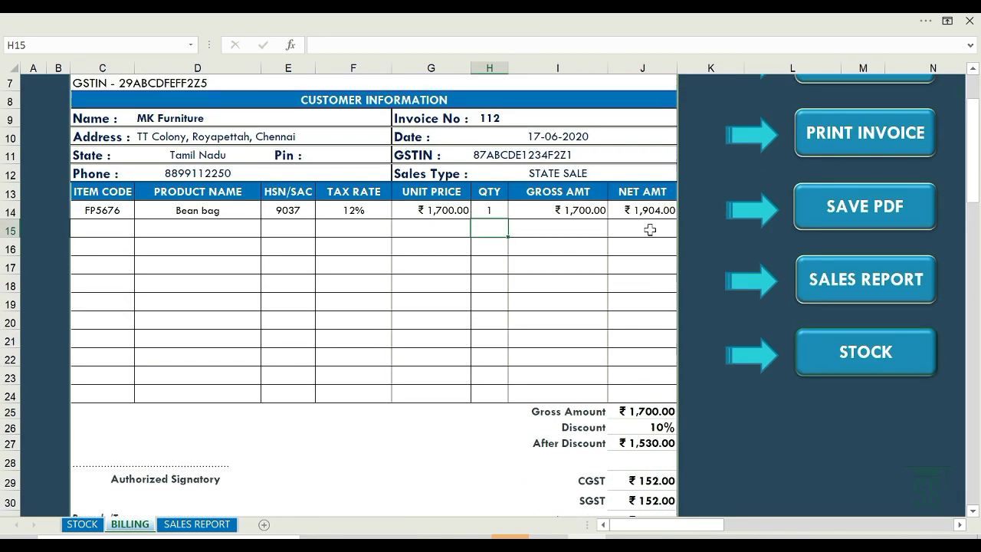
scroll(660, 452, up, 4)
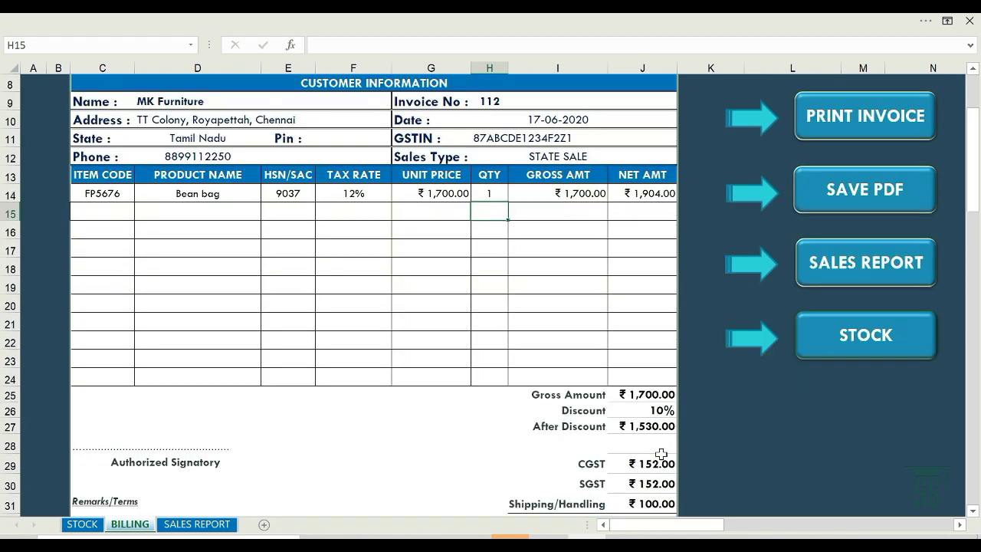
key(ctrl+Page_Down)
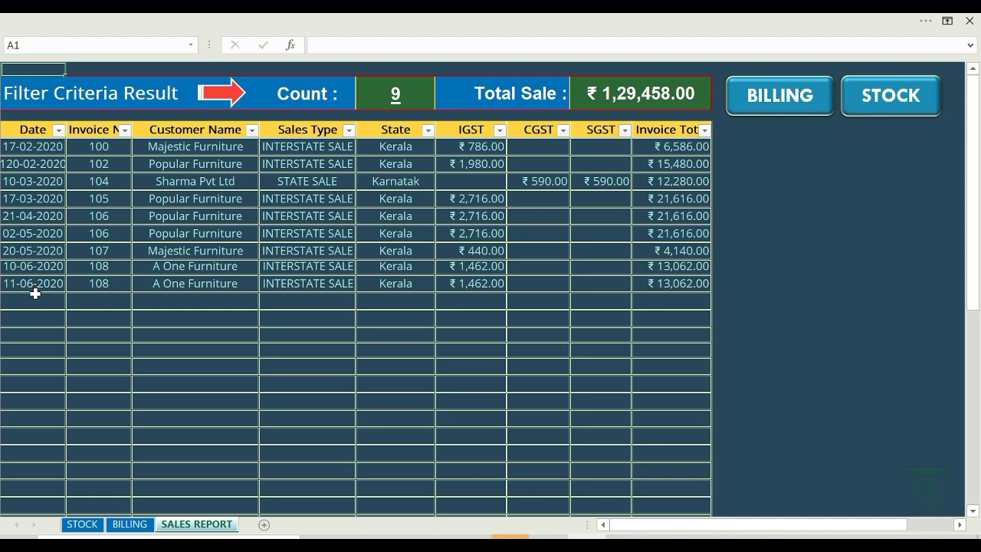
- Save invoice 112 into the sales report and export it from BILLING as 112.pdf
click(128, 527)
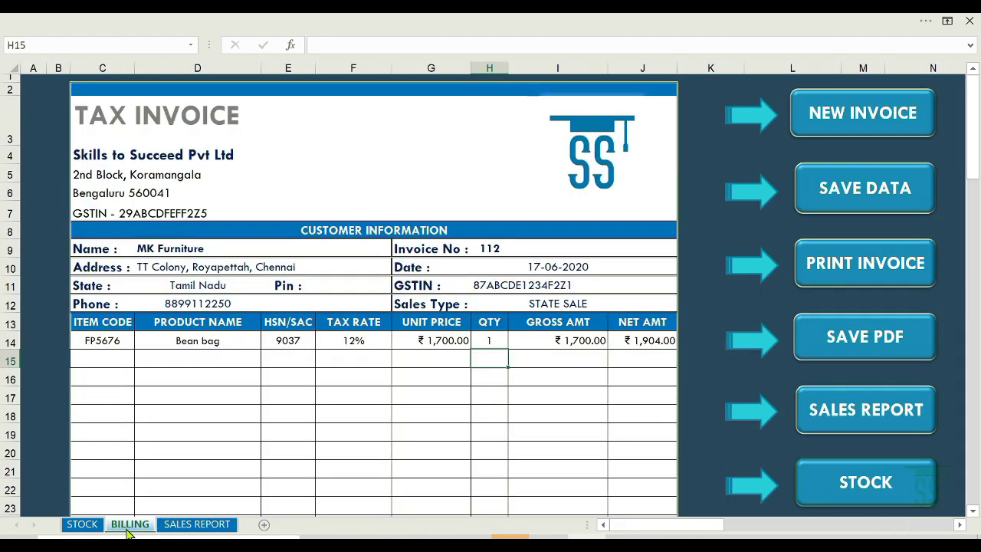
click(857, 196)
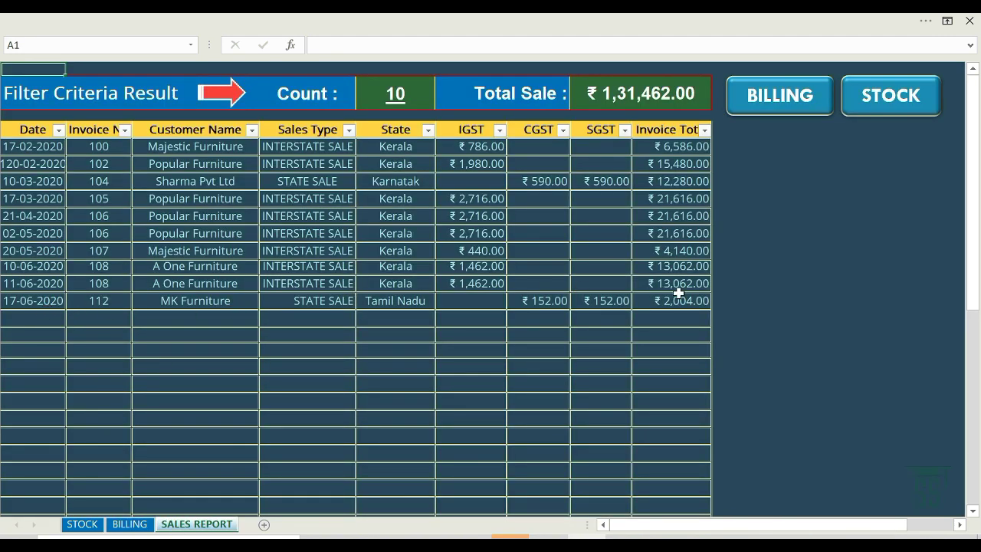
click(131, 526)
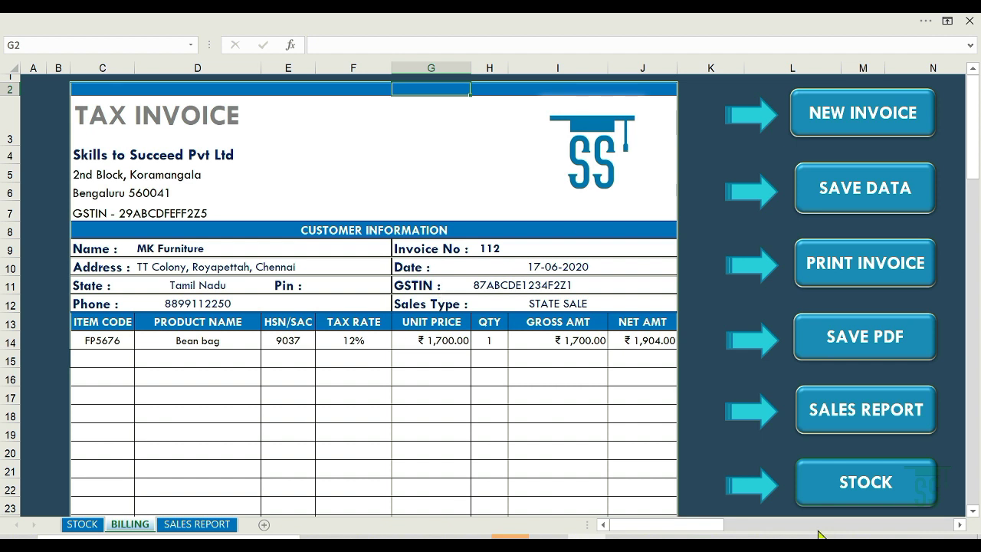
click(856, 344)
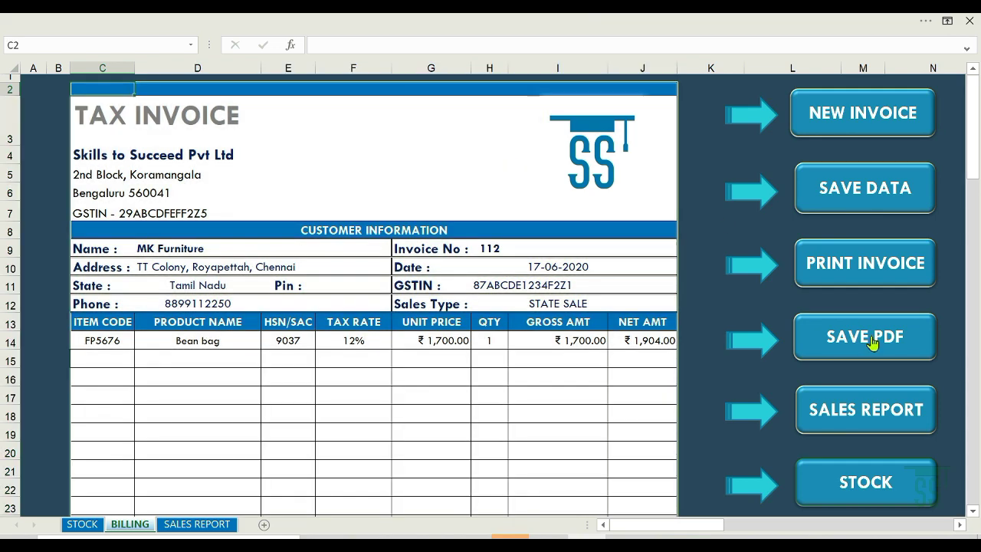
- View 112.pdf from the Invoice PDF folder in Adobe Reader, then close it
key(super+d)
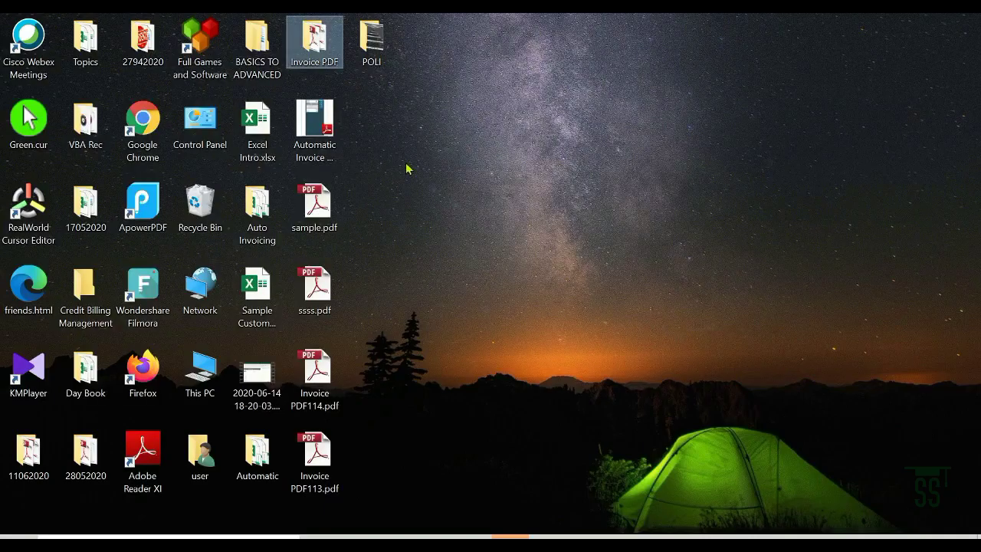
double_click(316, 46)
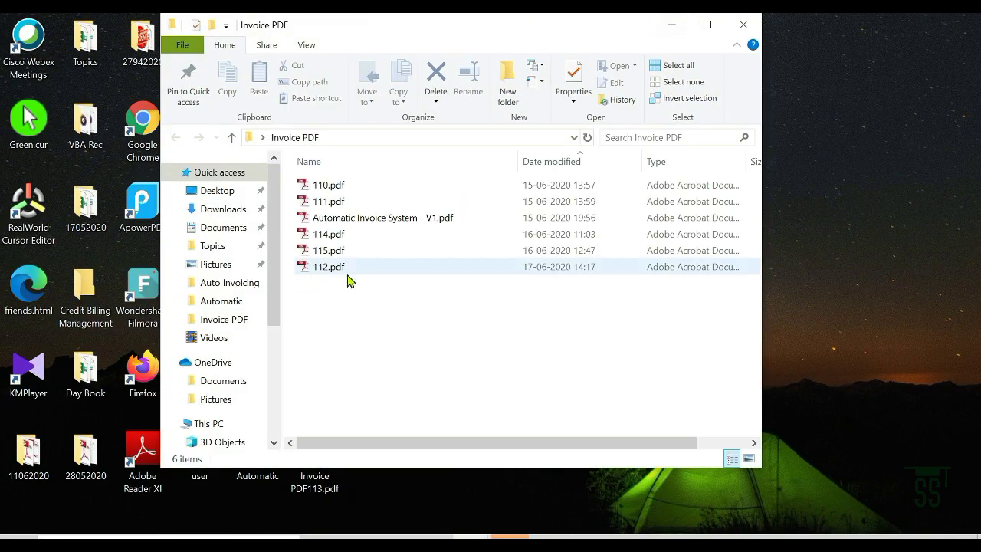
double_click(345, 275)
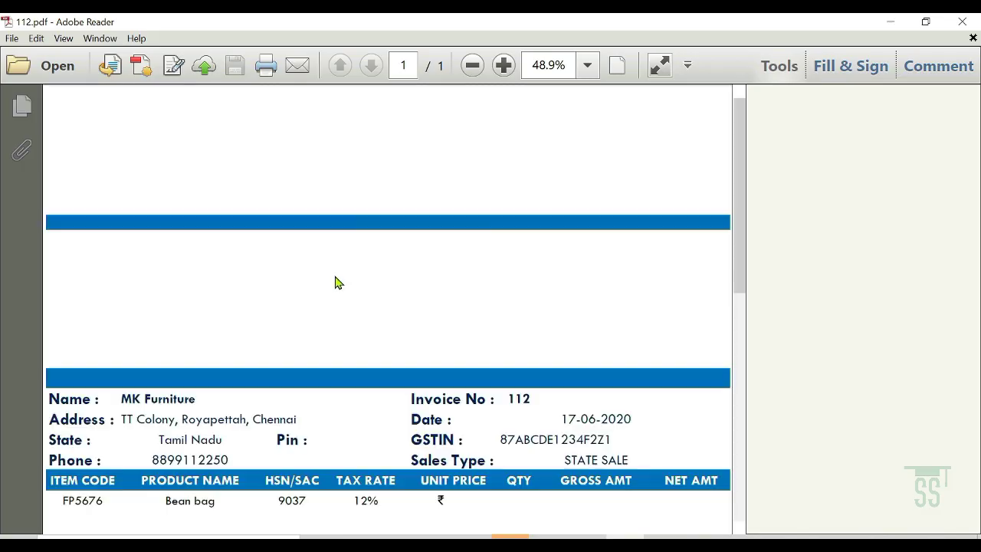
drag(740, 198, 751, 460)
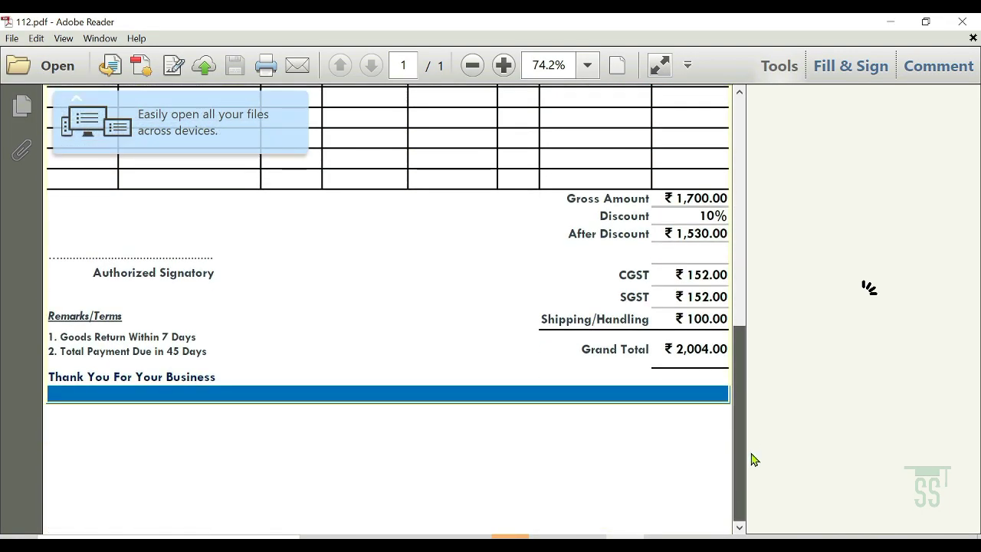
click(970, 22)
click(970, 22)
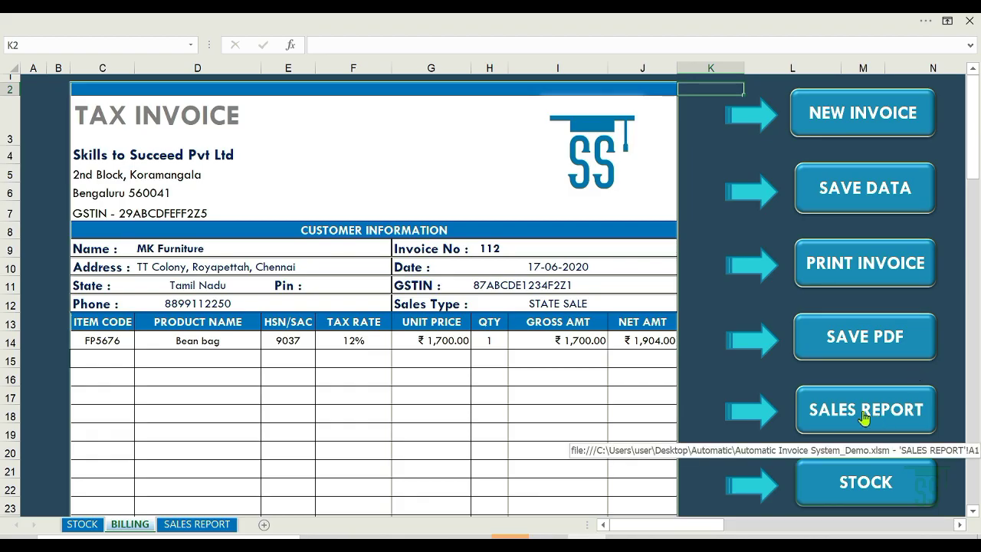
- On the sales report, filter Customer Name to Popular Furniture, then show all customers again
click(864, 417)
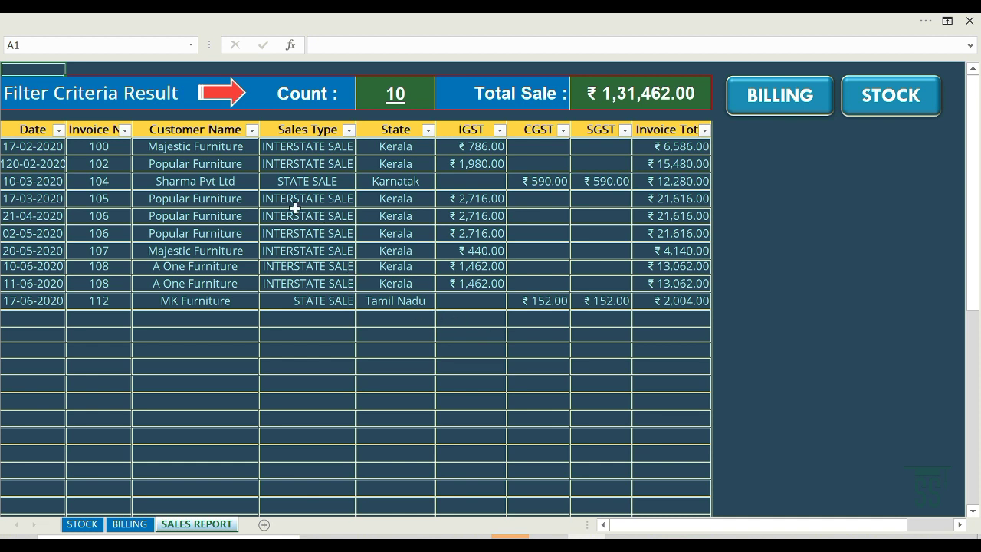
click(251, 132)
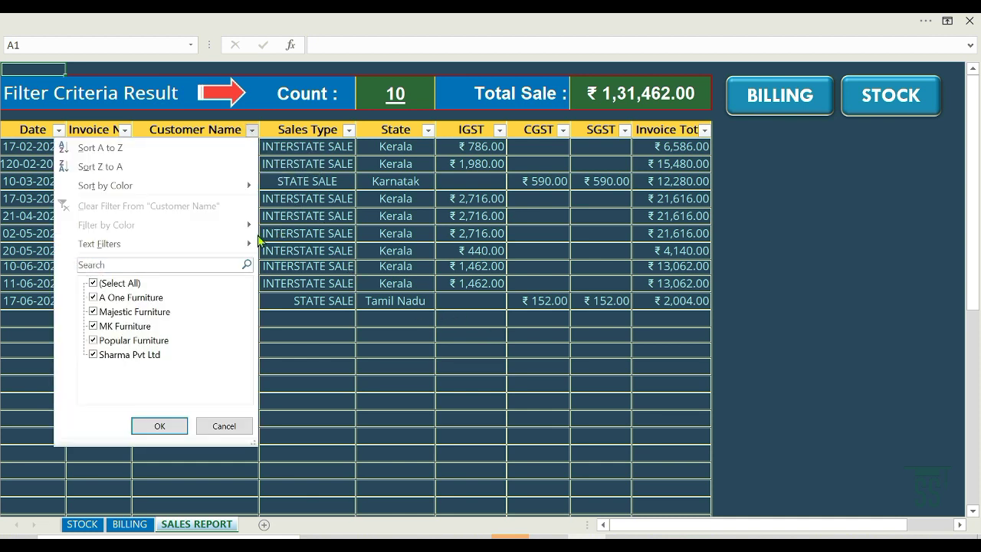
click(95, 284)
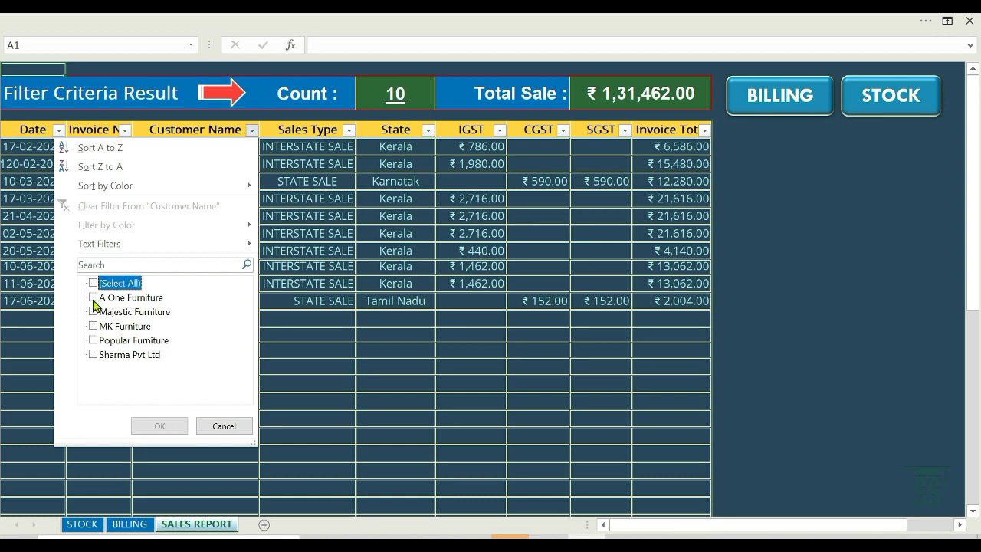
click(93, 340)
click(158, 426)
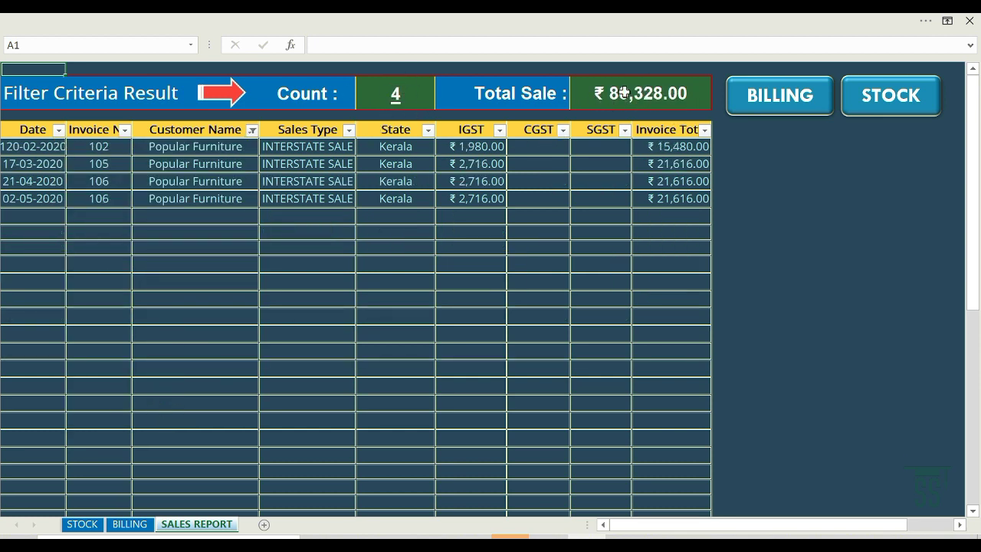
click(195, 163)
key(alt+Down)
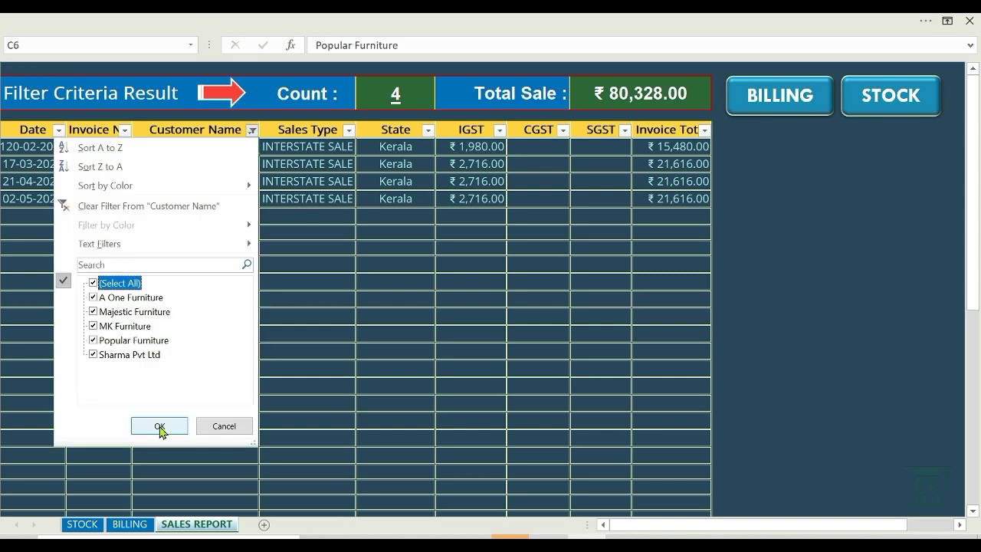
click(159, 427)
- Filter the Date column to April and May only, then restore all ten sales
click(59, 131)
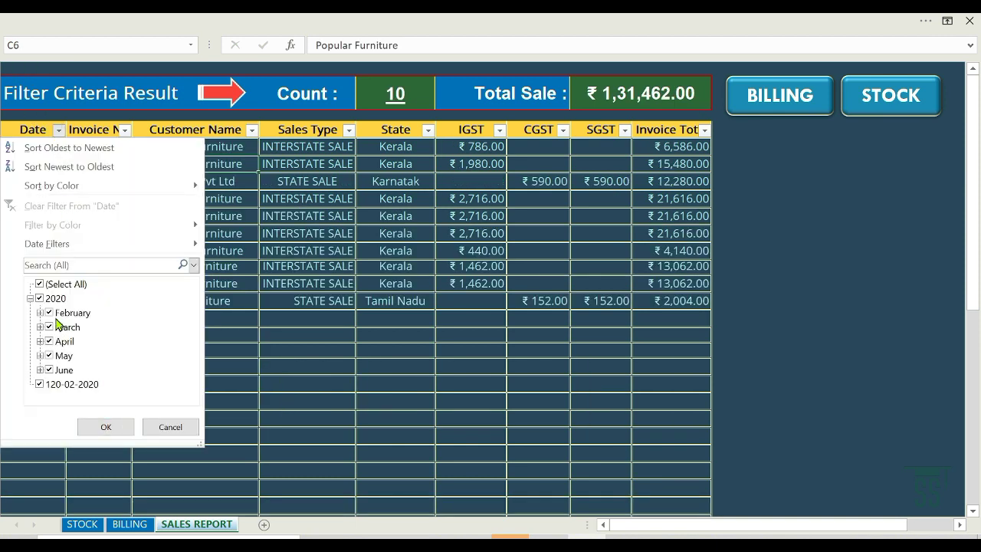
click(42, 286)
click(50, 341)
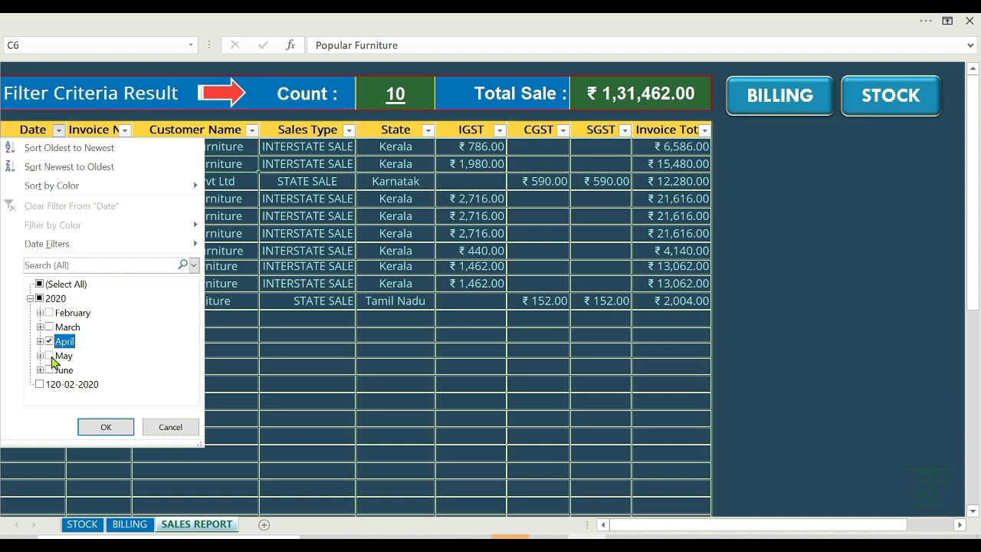
click(52, 356)
click(113, 427)
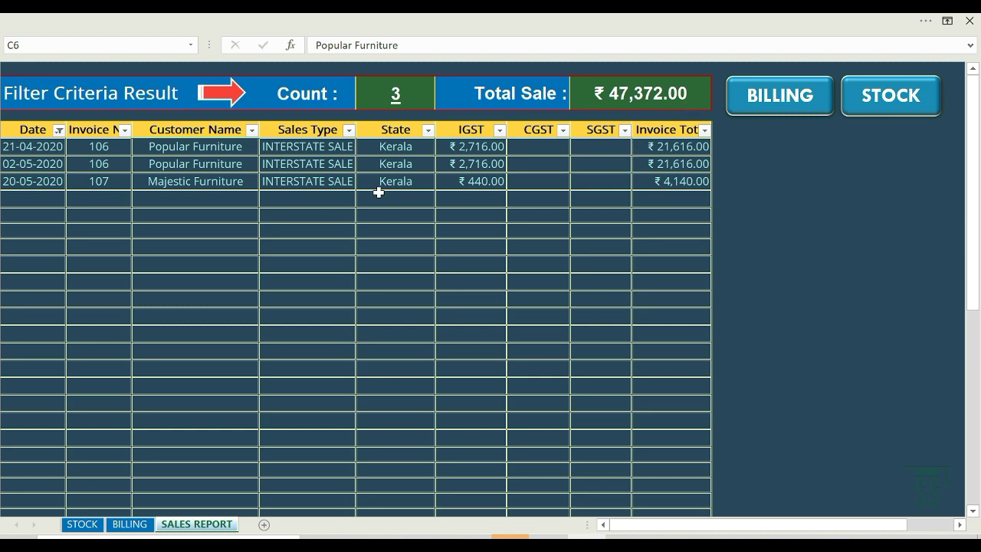
drag(379, 187, 383, 146)
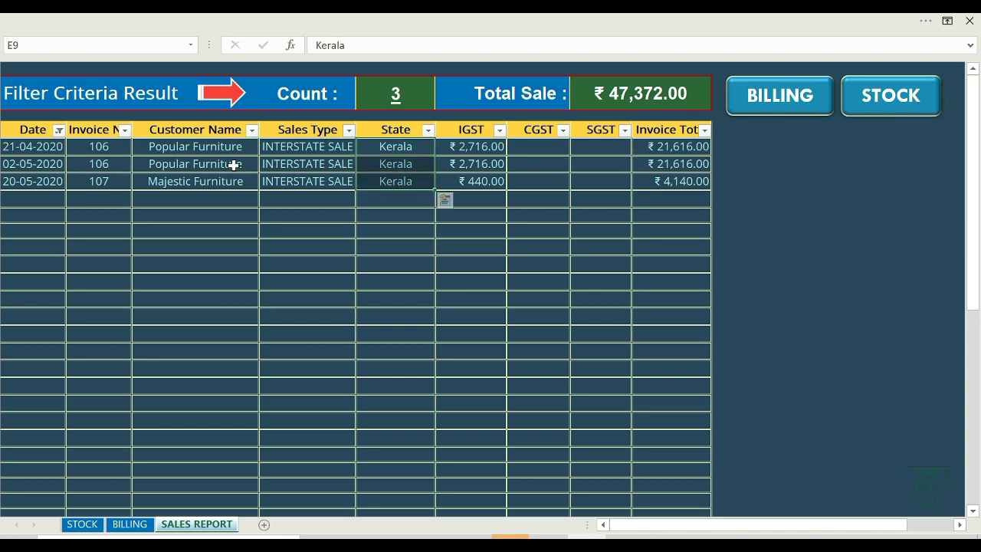
click(59, 131)
click(39, 284)
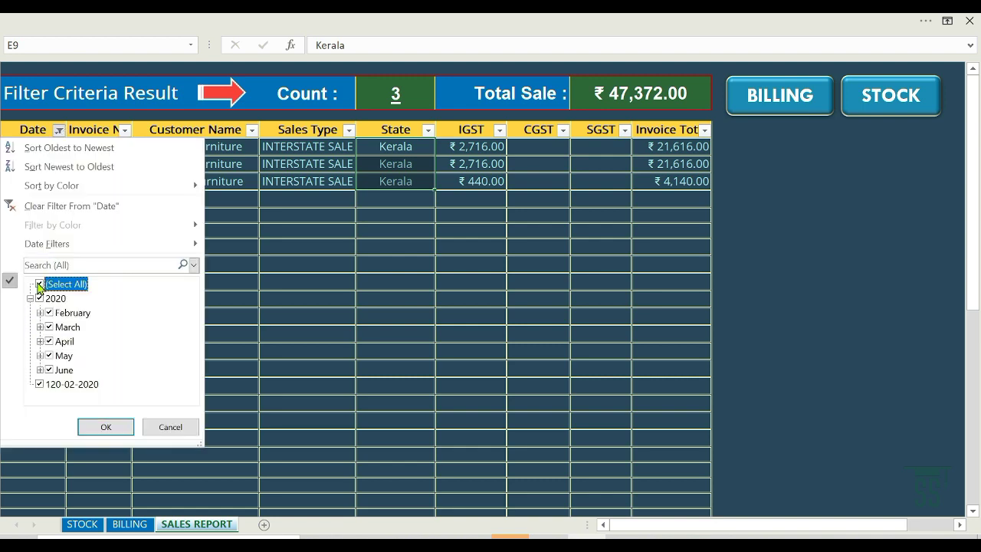
click(108, 427)
- Filter State to Kerala only and check the Count and Total Sale SUBTOTAL formulas
click(428, 131)
click(270, 312)
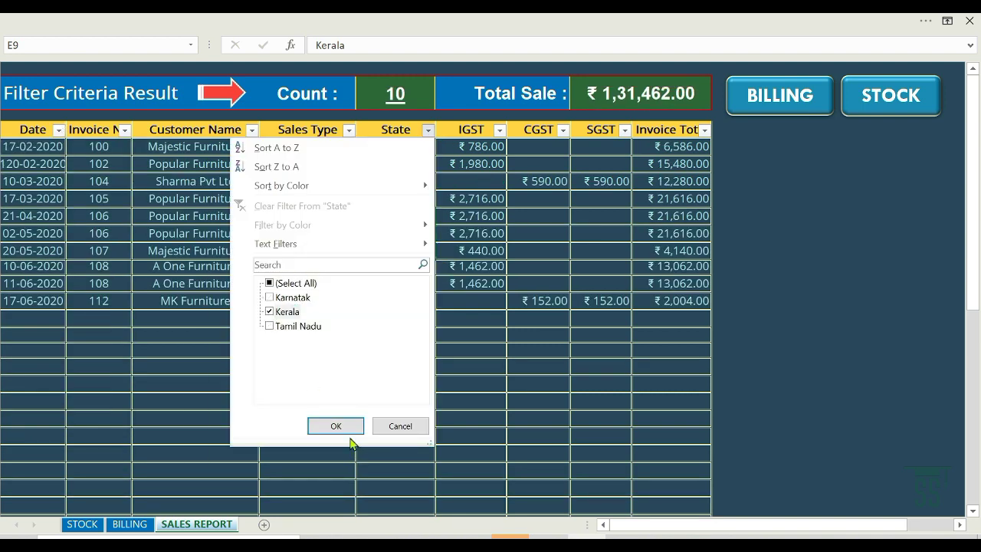
click(338, 425)
click(396, 96)
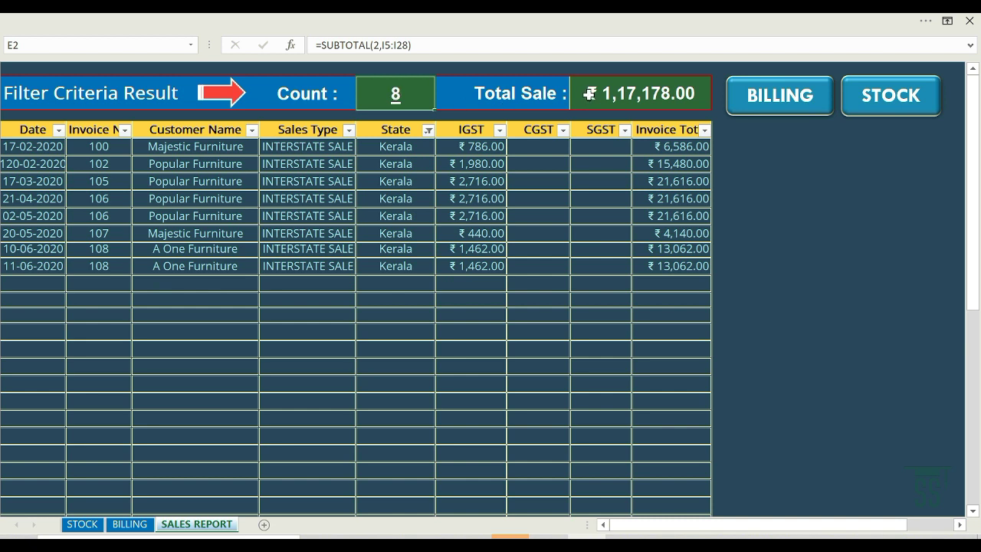
click(604, 93)
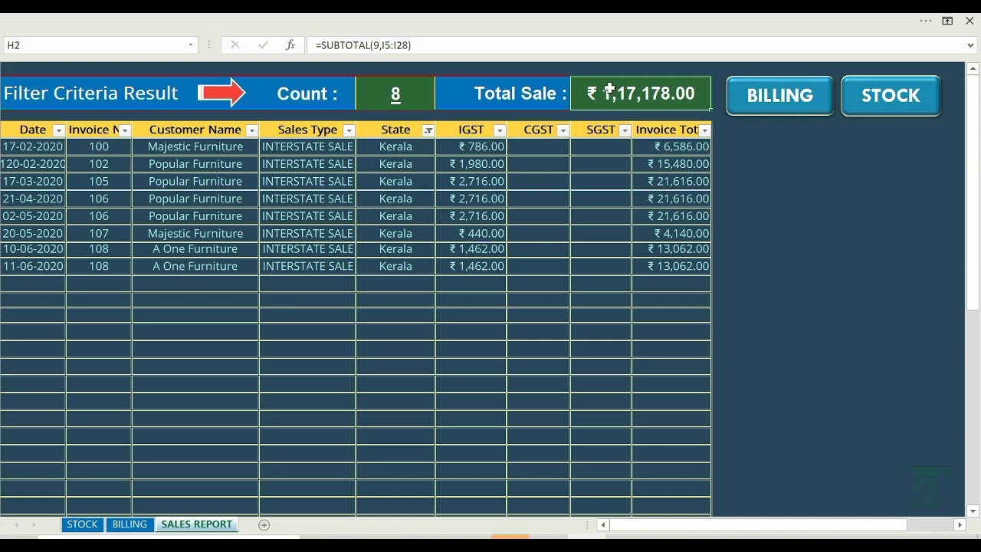
click(782, 105)
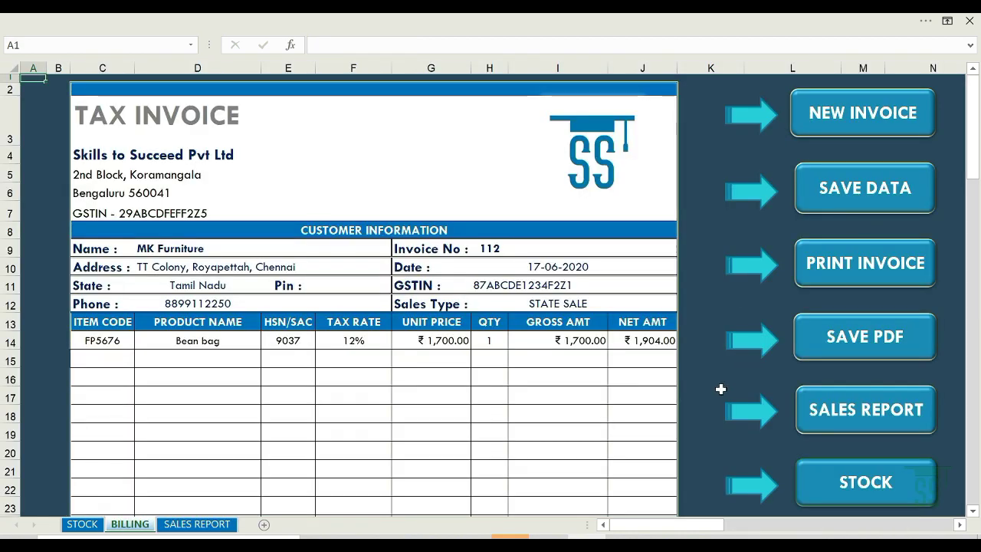
- Jump to the STOCK dashboard and flip between the STOCK, BILLING and SALES REPORT sheets
scroll(723, 390, down, 1)
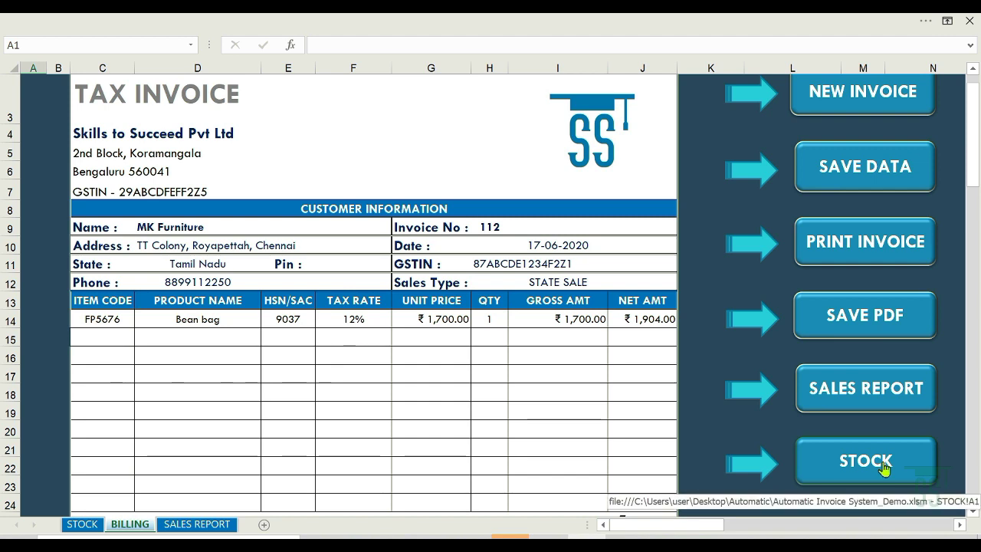
click(884, 465)
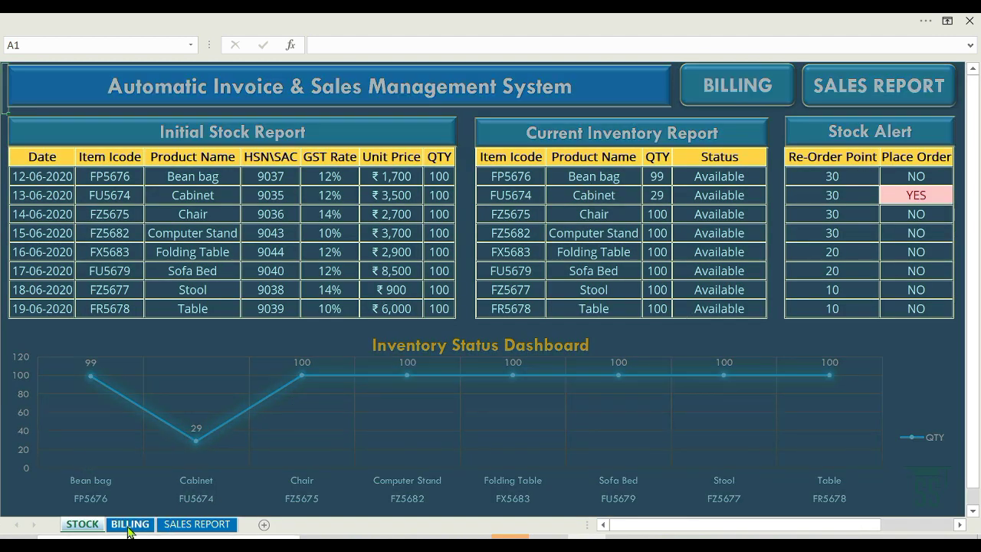
click(128, 525)
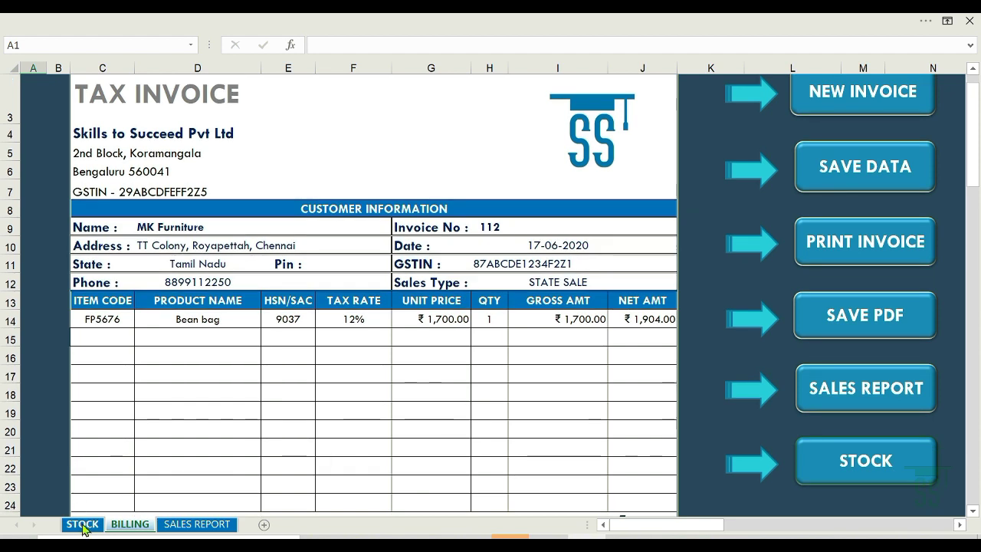
click(83, 525)
click(131, 524)
click(175, 525)
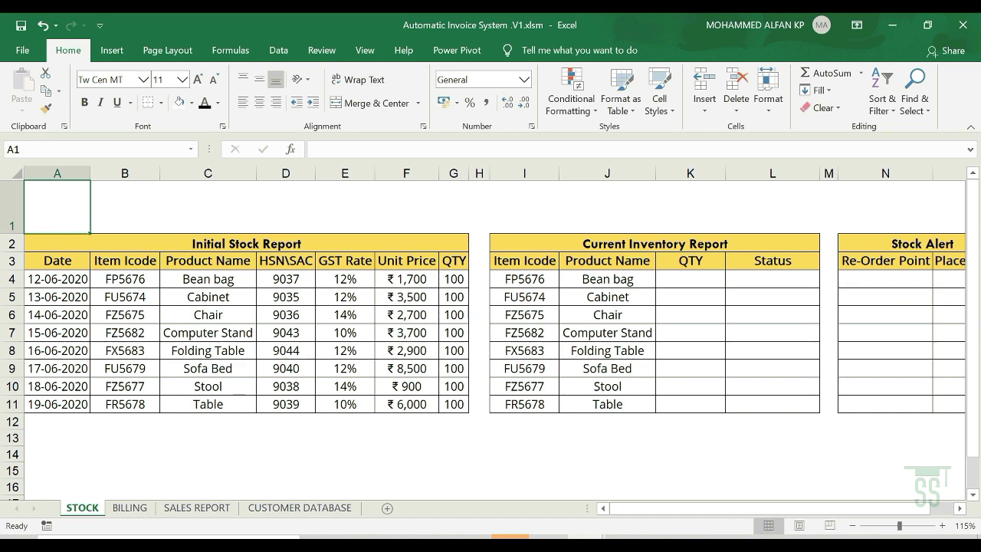
click(132, 509)
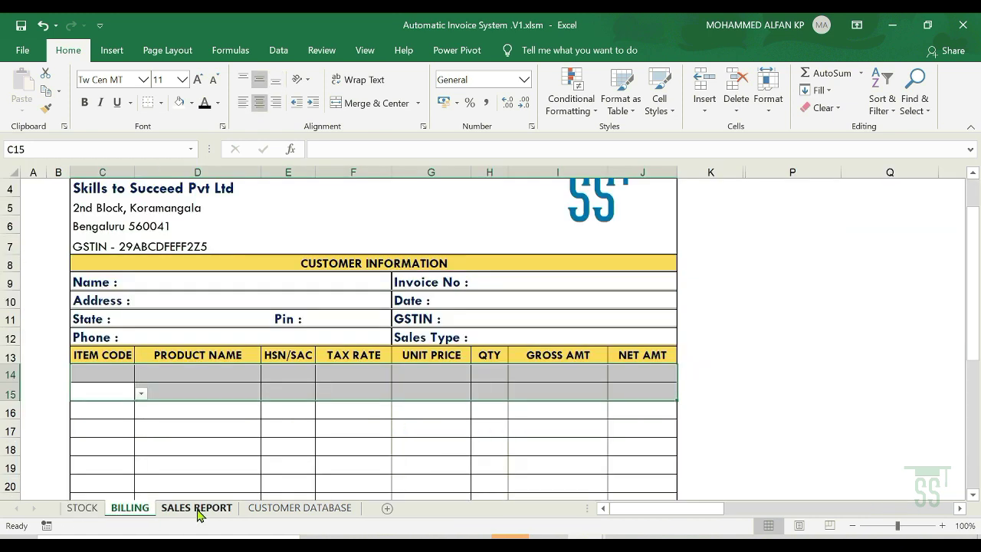
click(198, 509)
click(263, 509)
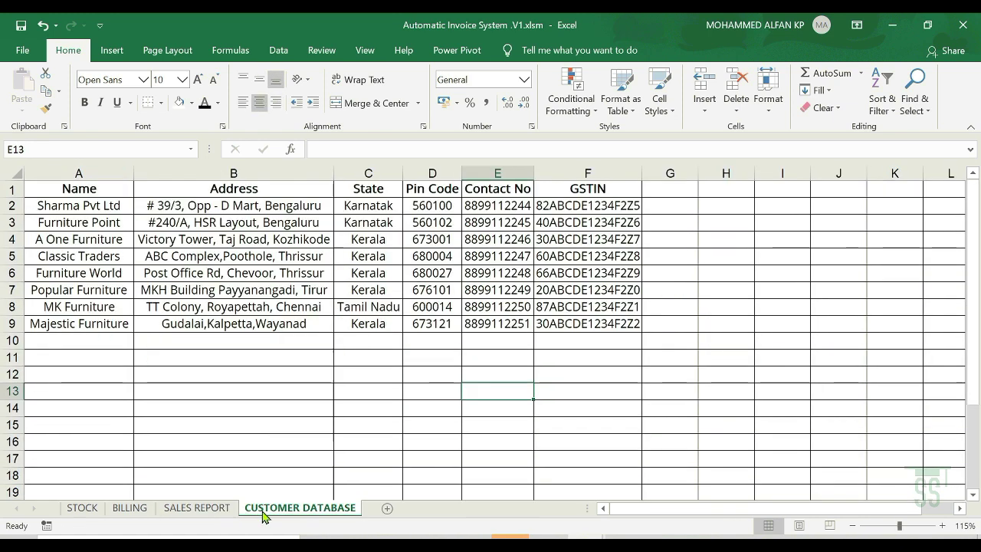
click(82, 508)
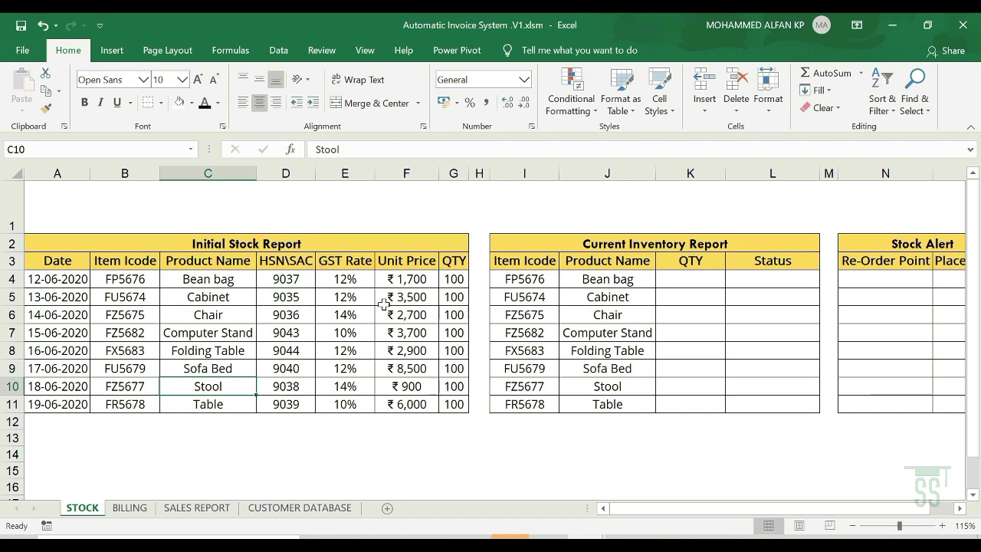
drag(646, 508, 676, 513)
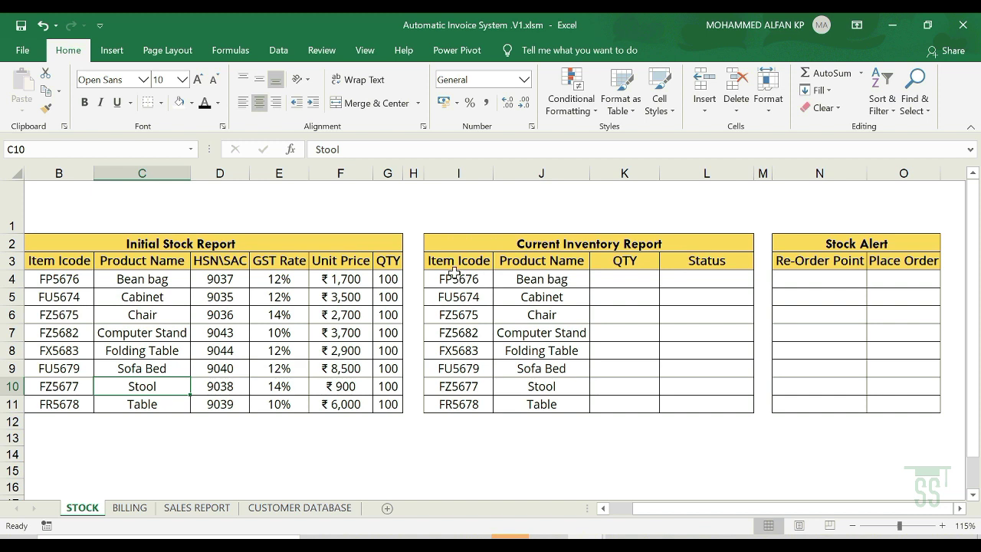
click(616, 281)
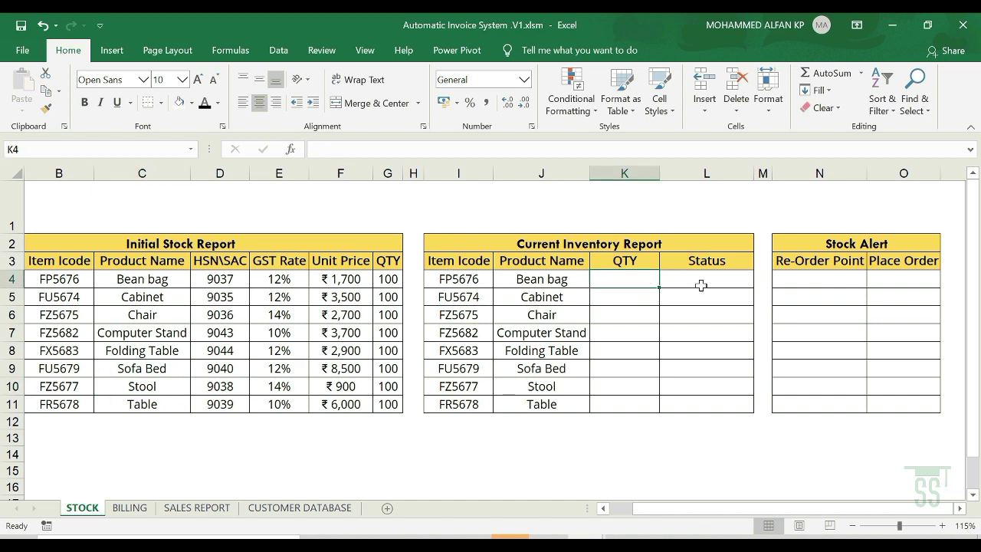
click(698, 283)
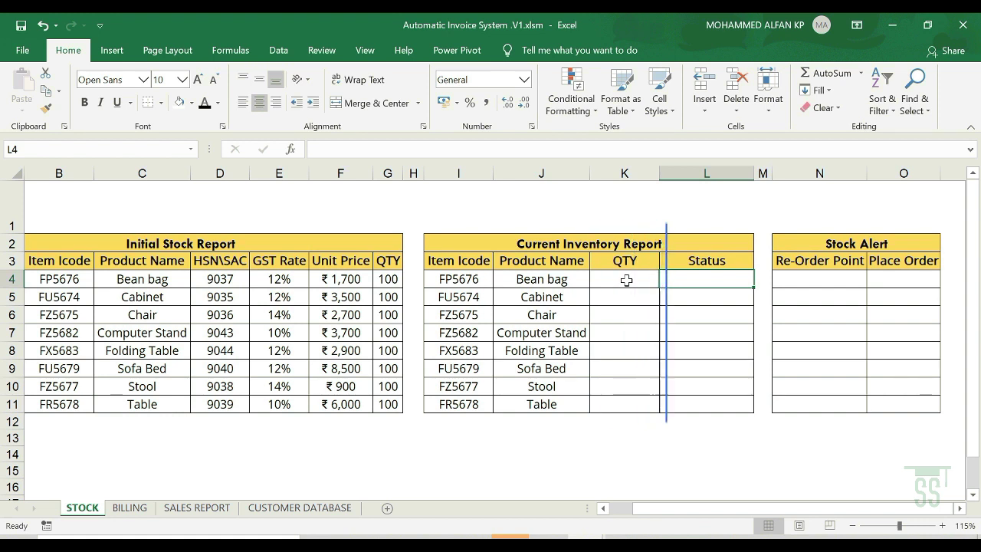
click(625, 280)
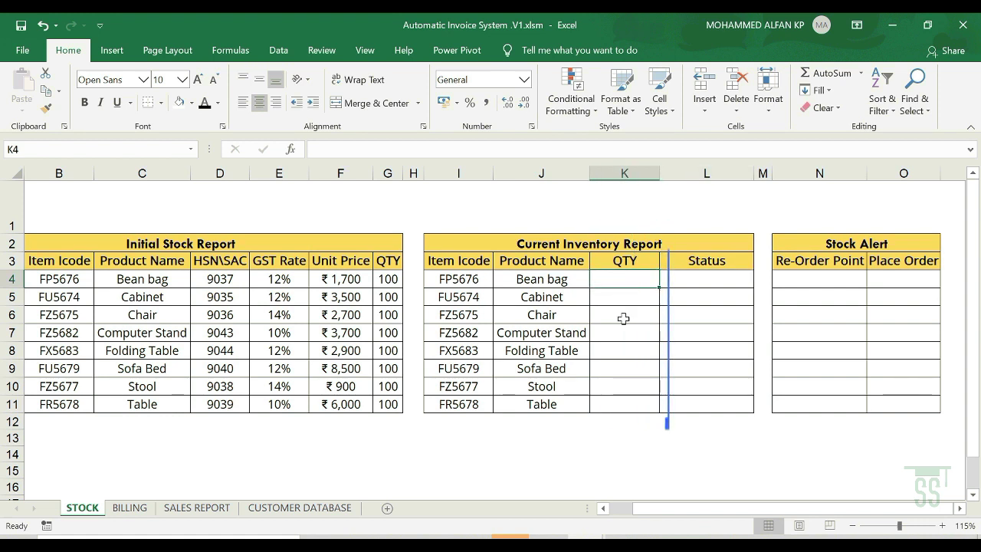
click(693, 282)
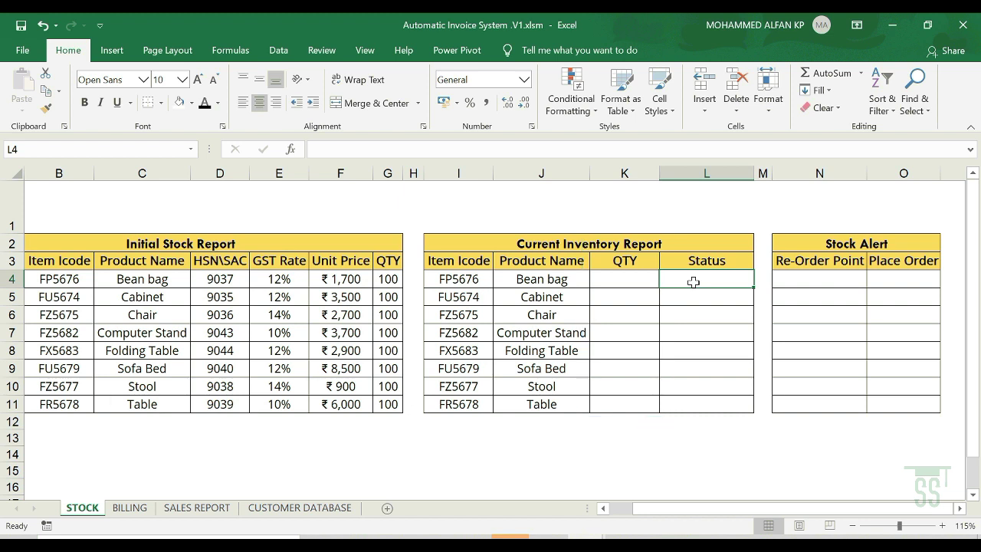
click(815, 283)
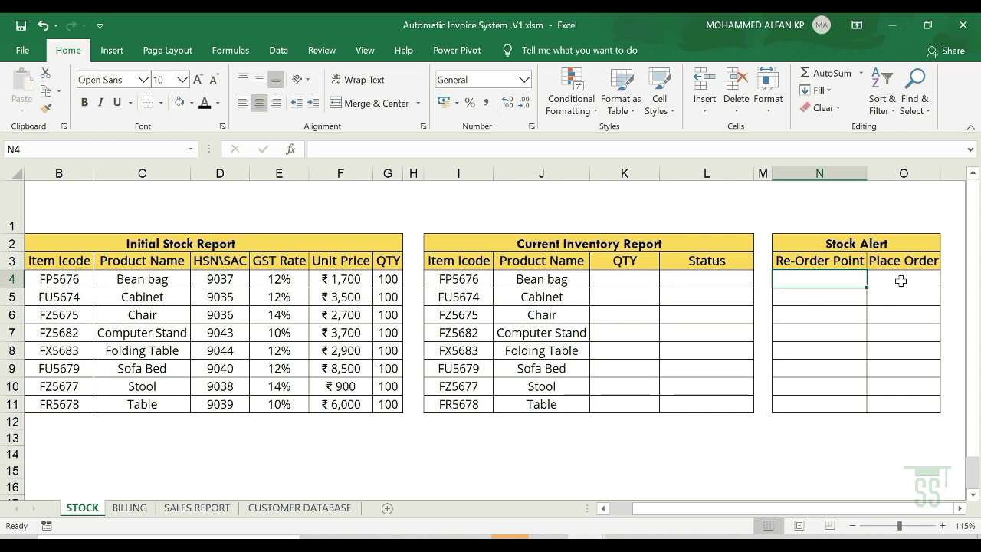
scroll(543, 321, left, 1)
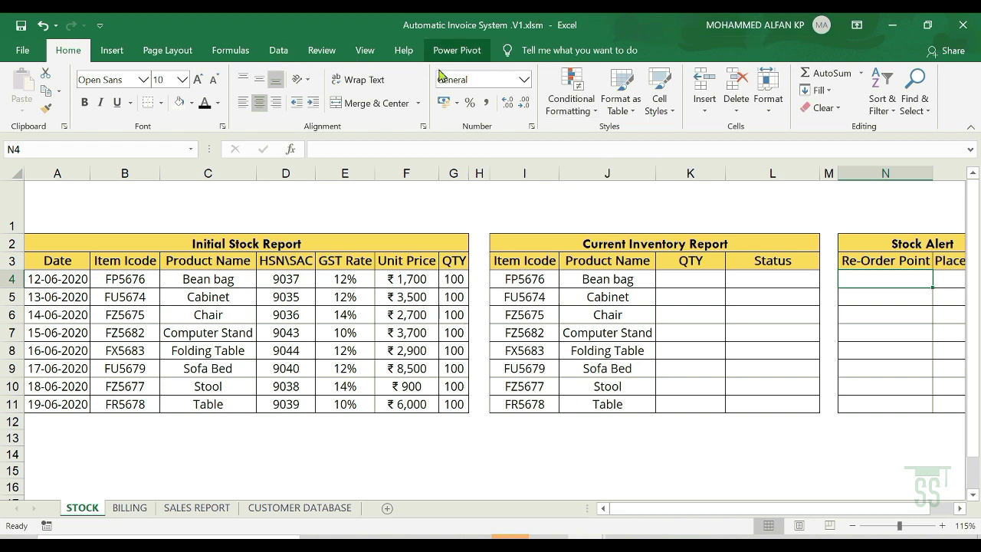
- Tick Developer under Customize the Ribbon, apply it, and show the Developer tab
click(276, 55)
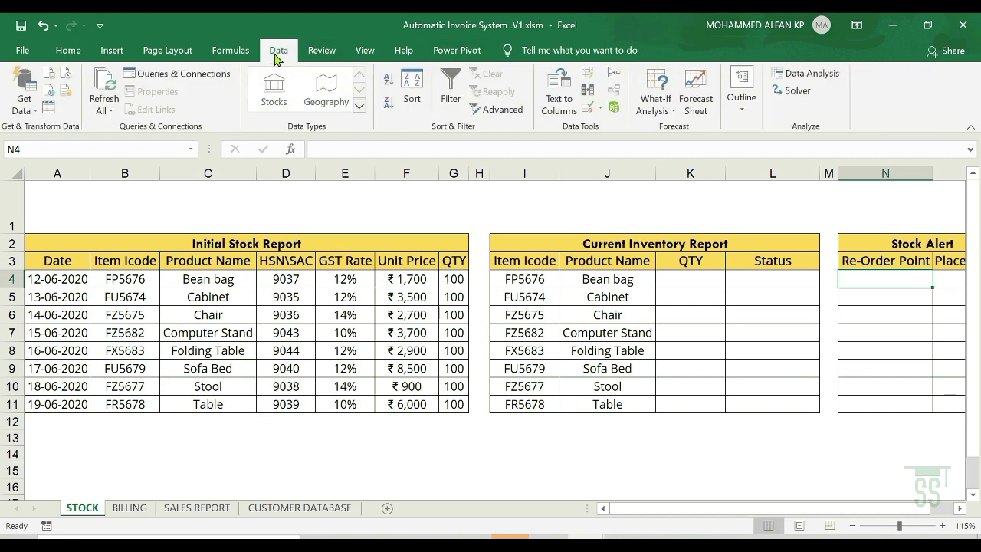
right_click(275, 56)
click(325, 65)
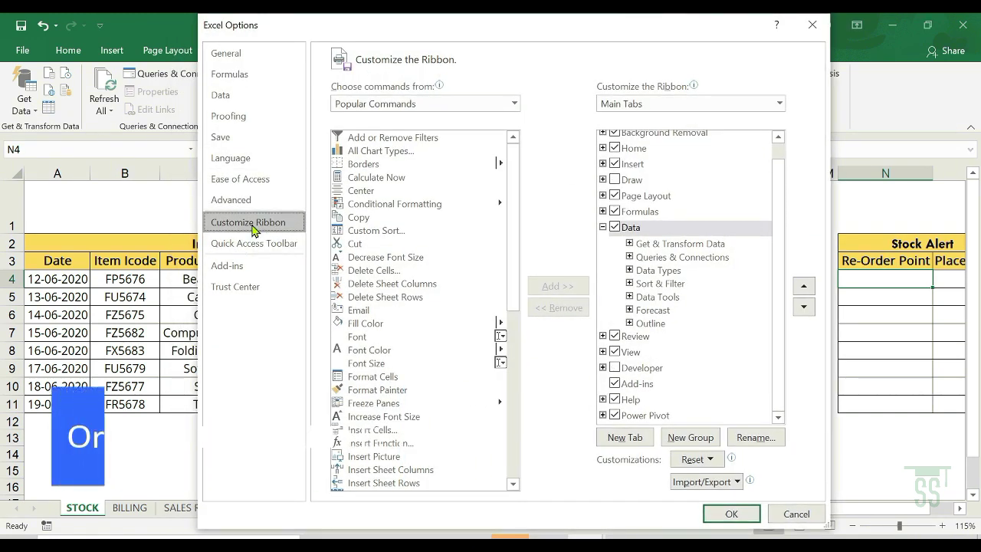
click(617, 372)
click(731, 514)
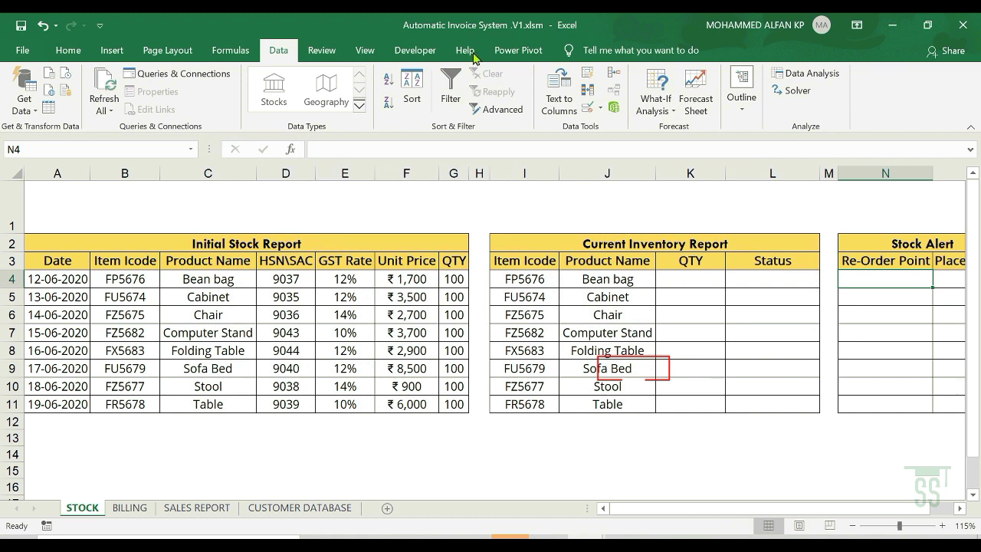
click(424, 55)
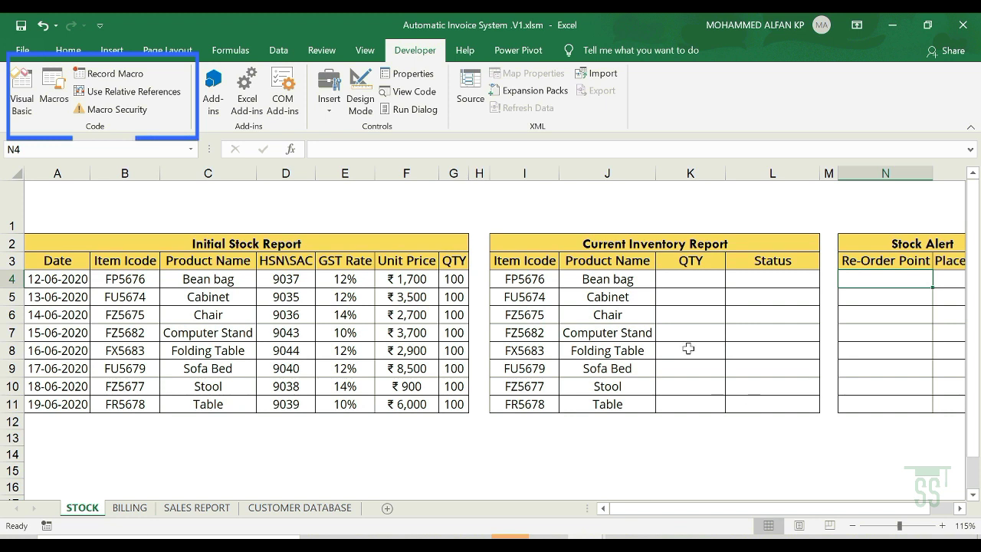
click(692, 284)
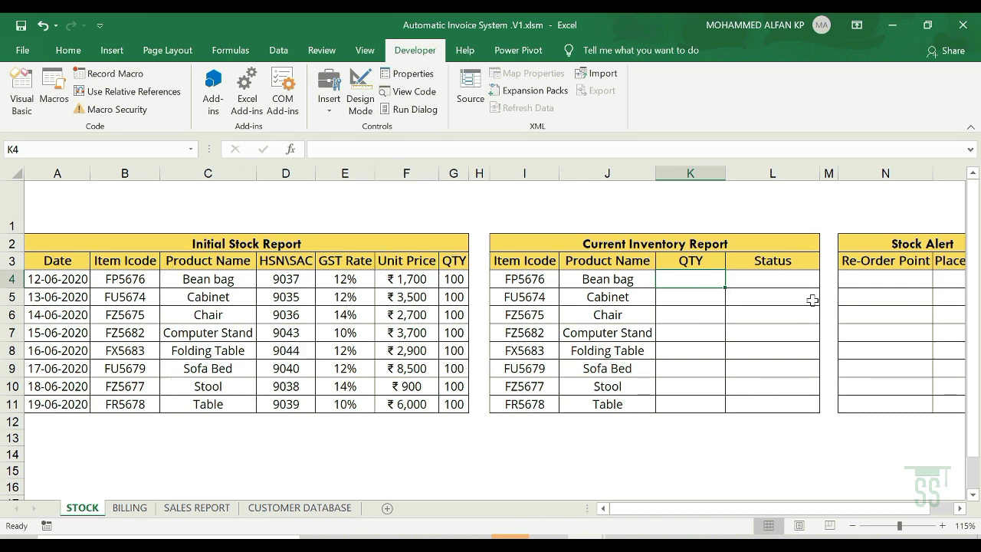
- Enter =SUMIF($B$4:$B$11,I4,$G$4:$G$11) in K4, giving Bean bag a quantity of 100
text(=SUM)
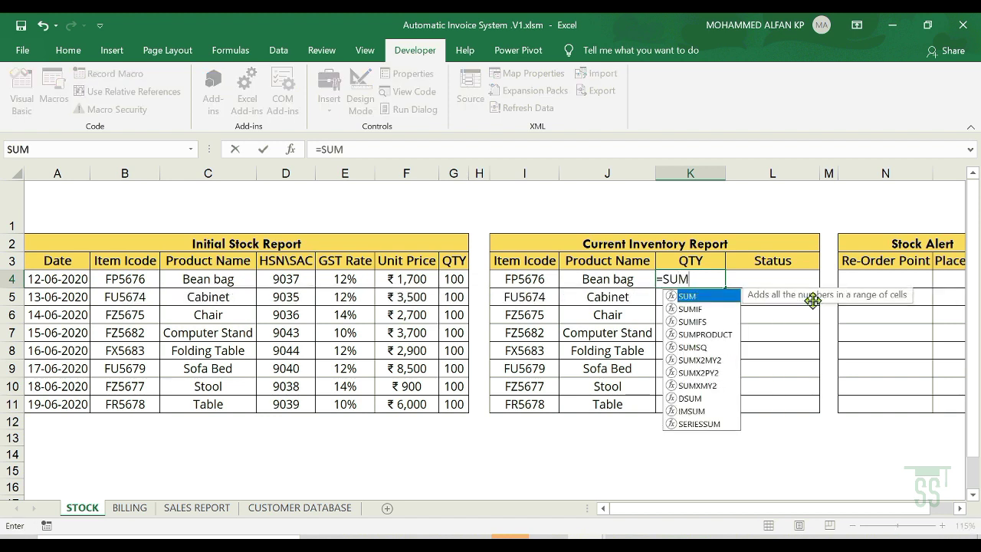
text(IF()
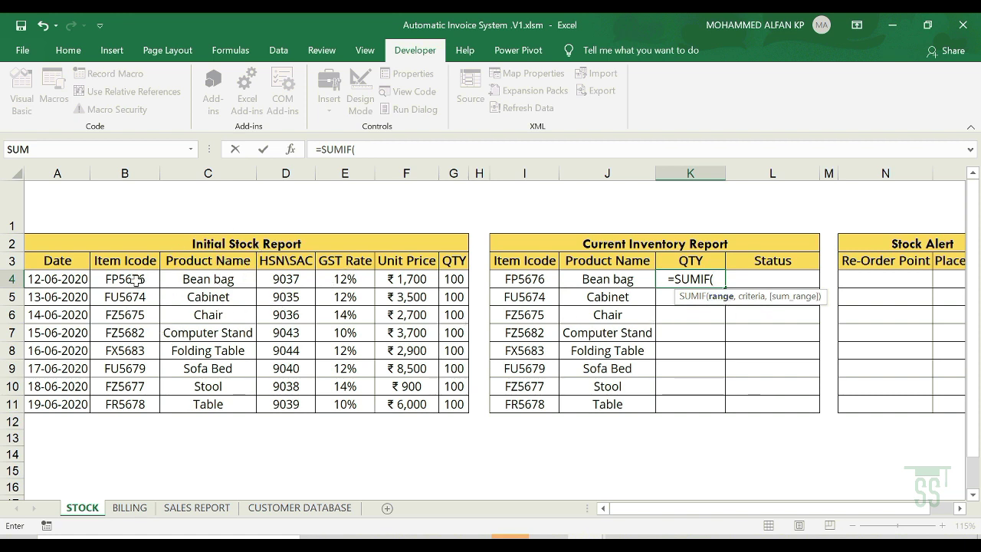
drag(134, 279, 130, 407)
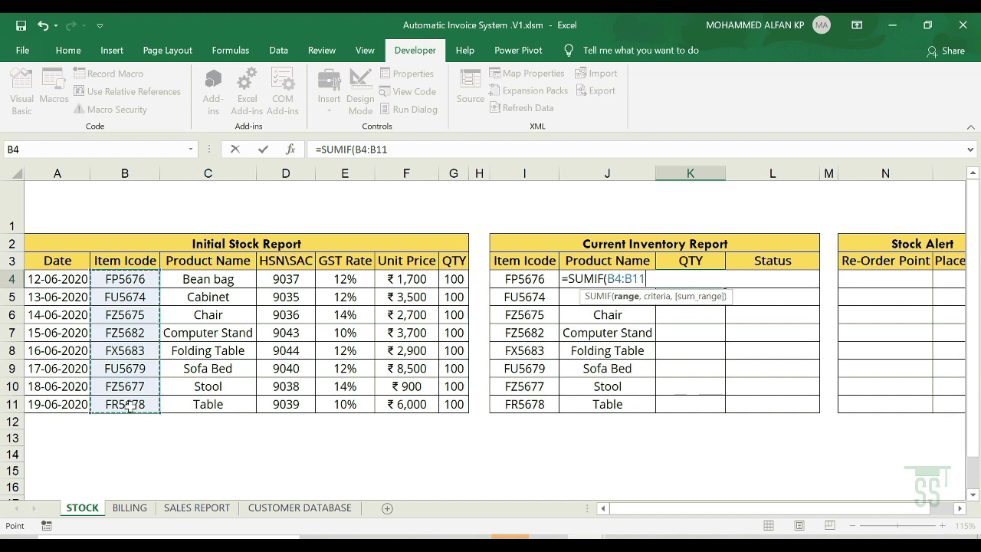
key(F4)
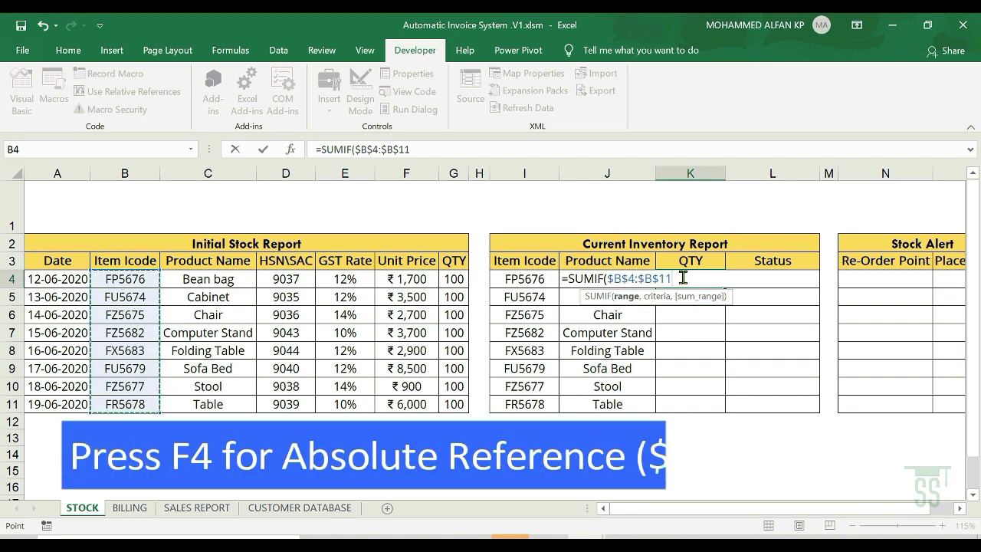
text(,)
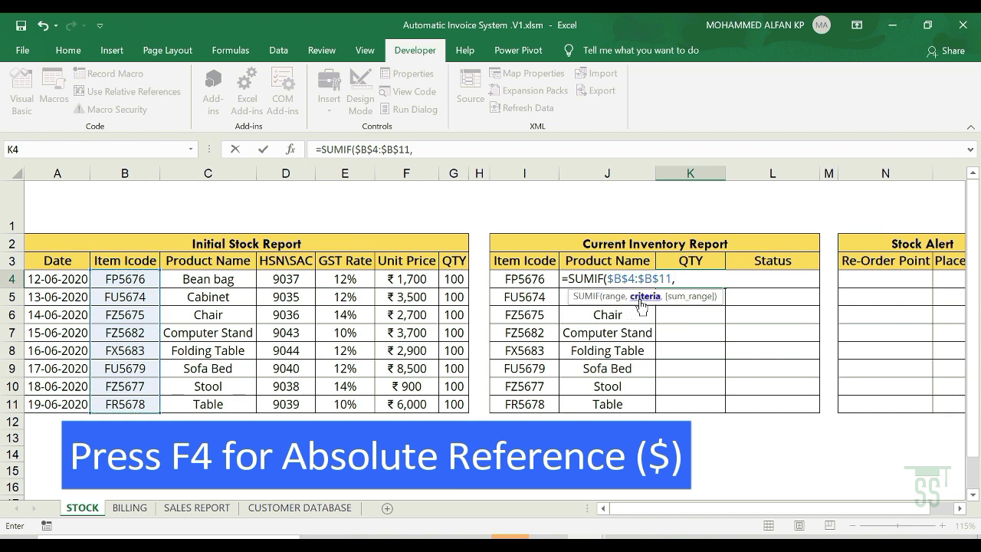
click(533, 279)
text(,)
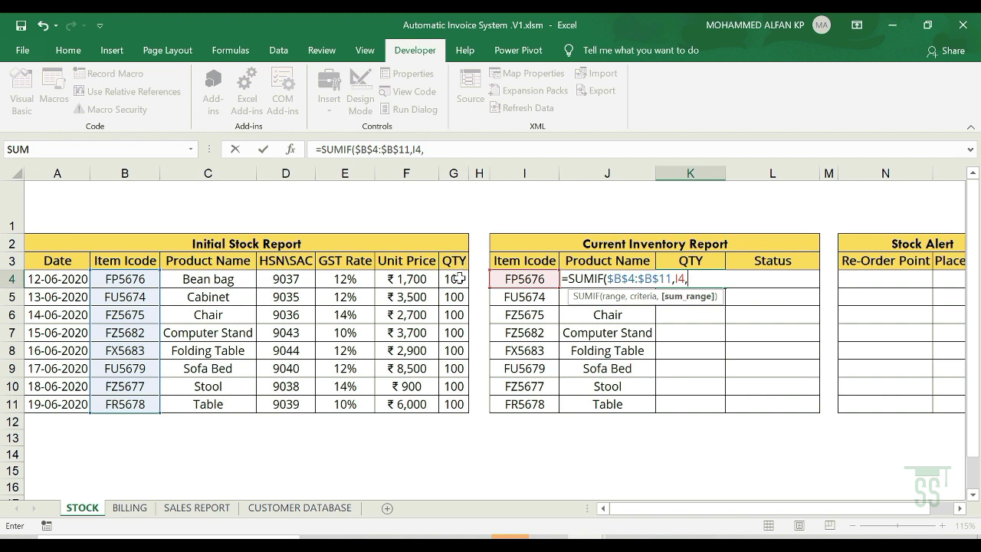
drag(458, 279, 456, 414)
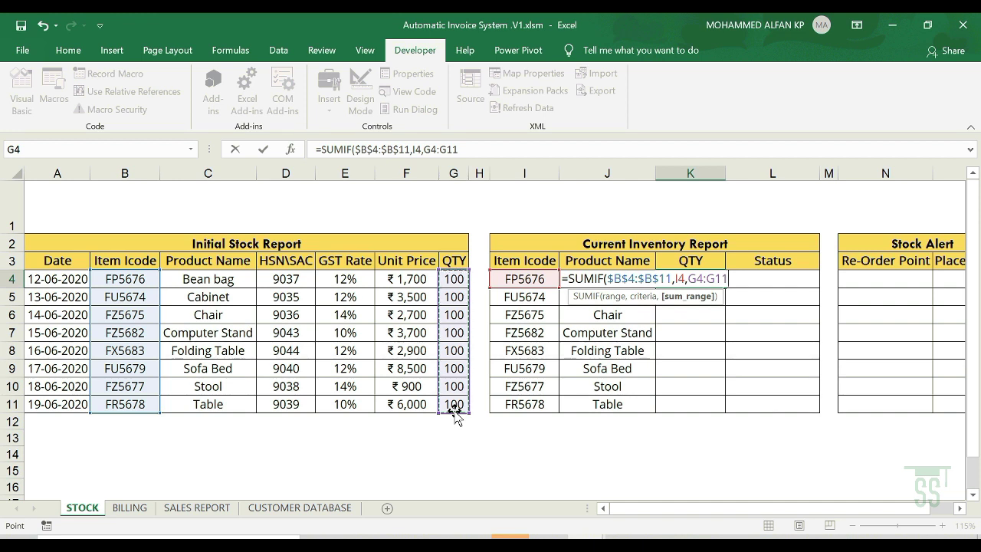
key(F4)
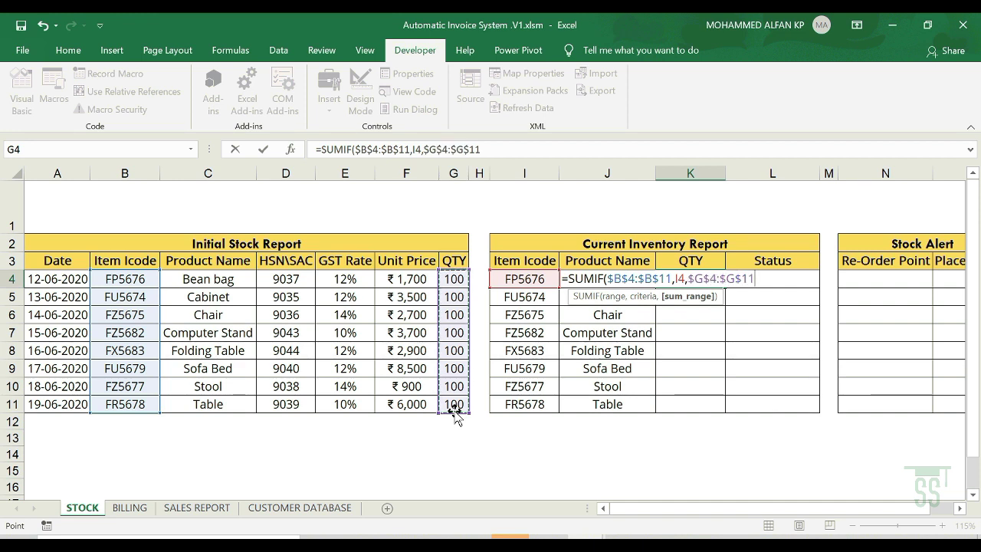
text())
key(Return)
click(708, 282)
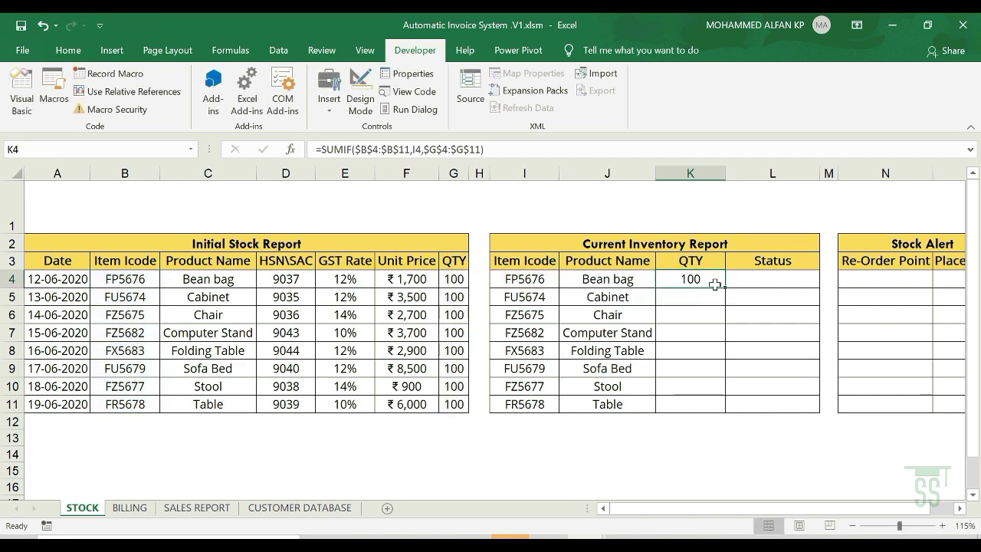
- Fill K4's formula down to K11, test it with 80 in G5 and 90 in G8, then undo
double_click(725, 288)
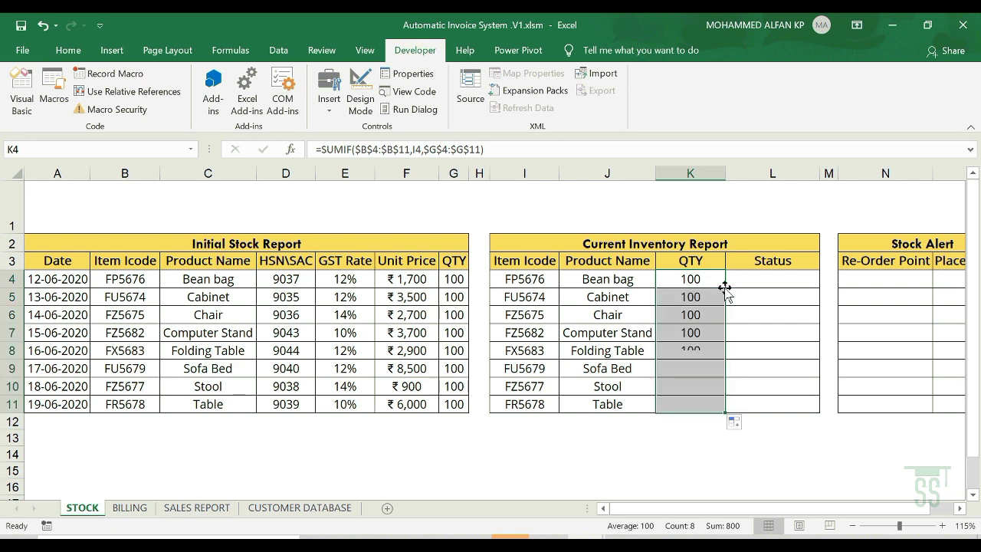
click(453, 291)
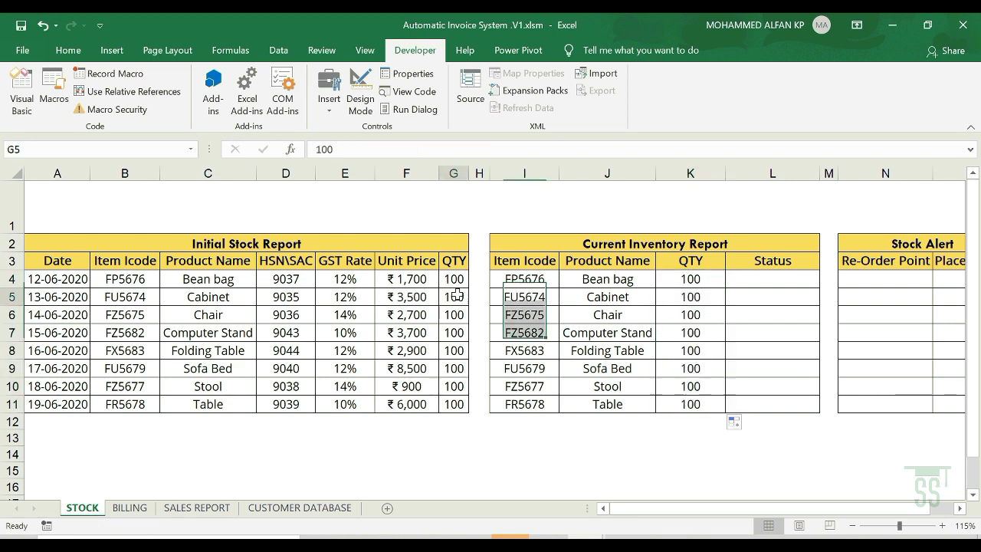
text(80)
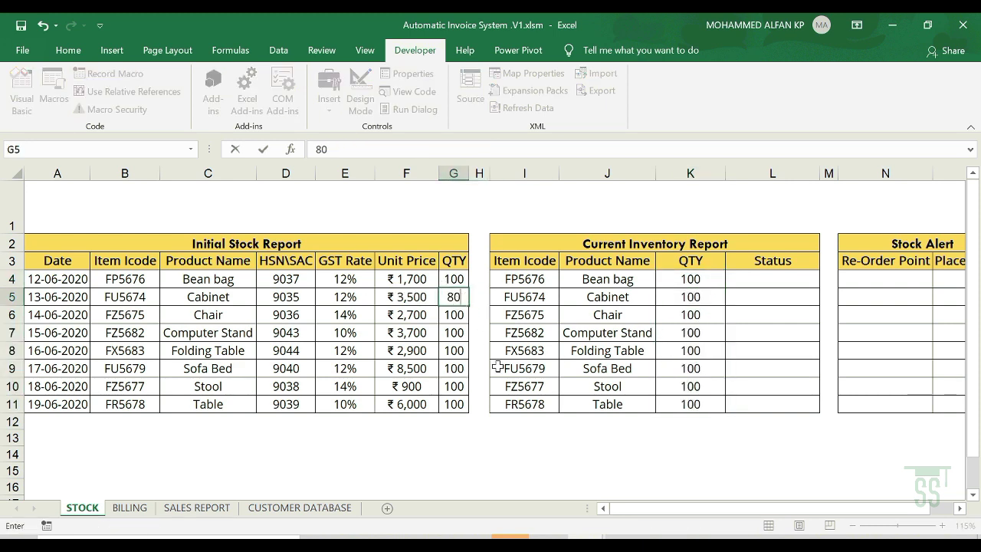
key(Return)
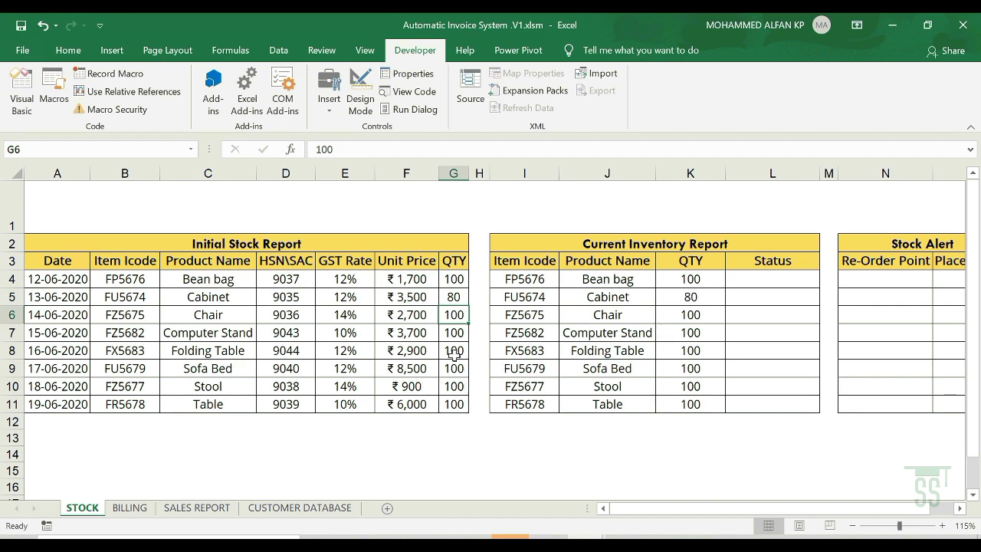
click(448, 352)
text(90)
key(Return)
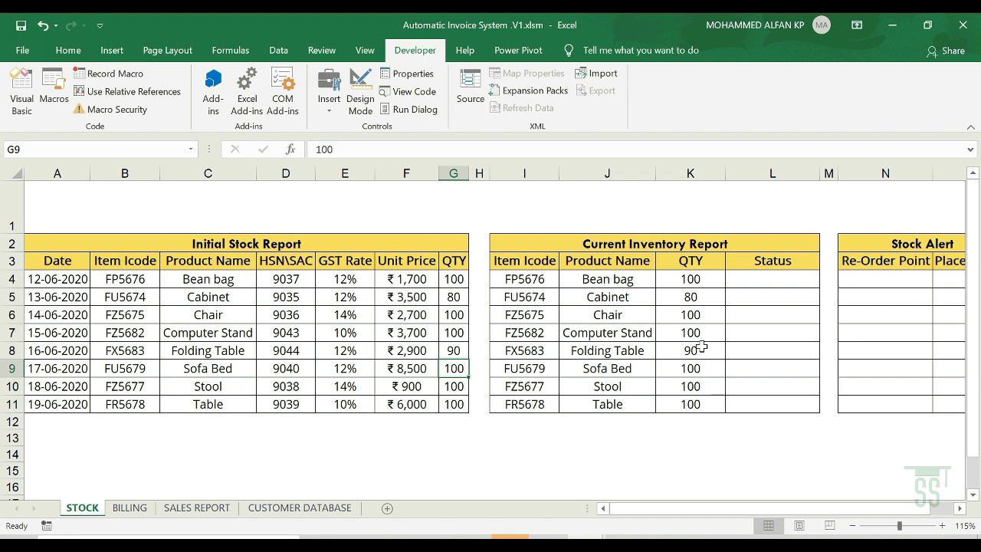
key(ctrl+z)
key(ctrl+z)
click(701, 279)
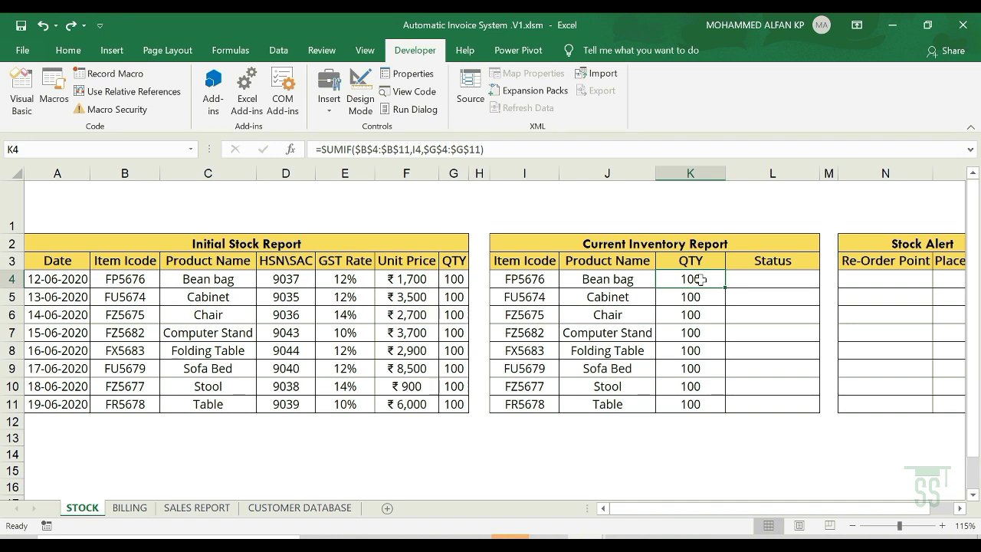
- Extend K4 with -SUMIF over the absolute BILLING!$C$14:$C$24 item code range
click(515, 150)
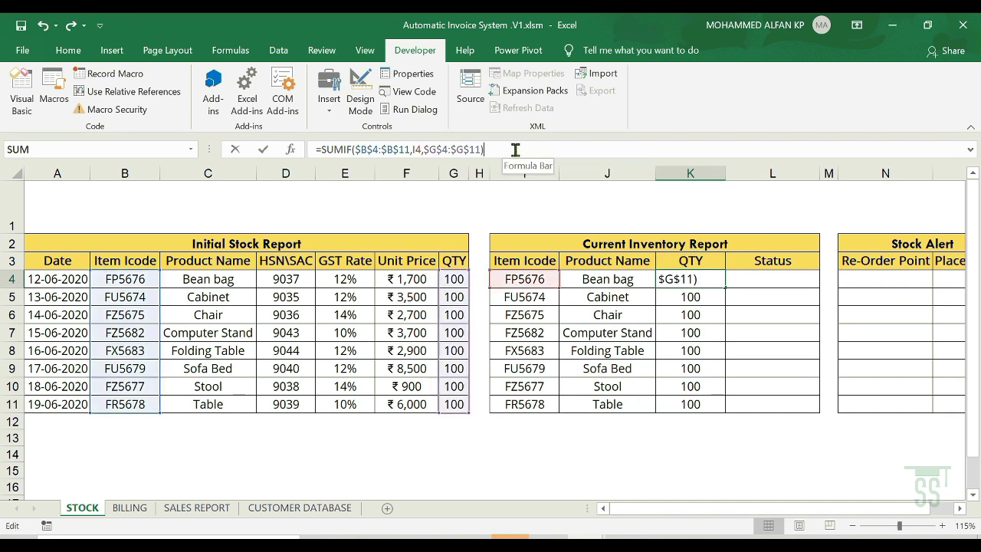
text(-SUMI)
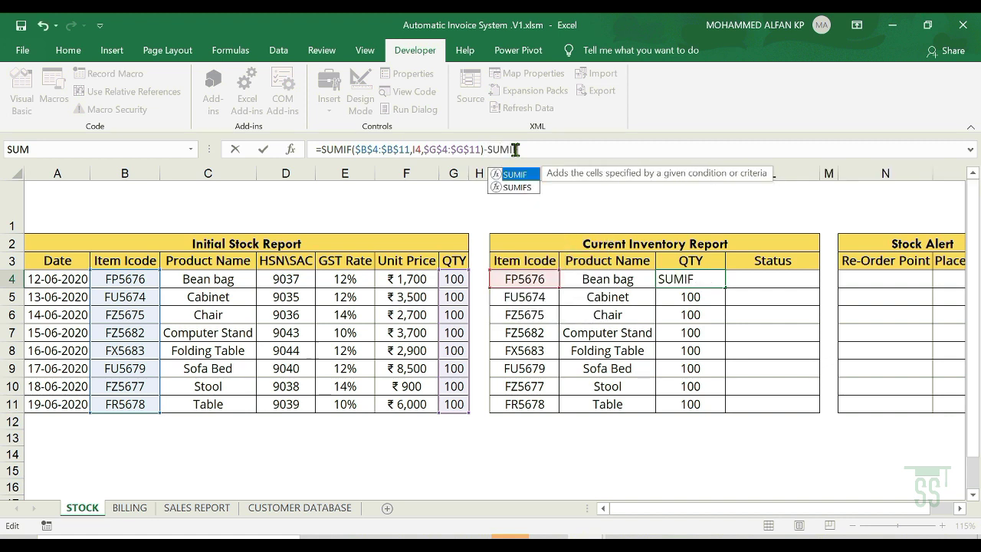
text(F()
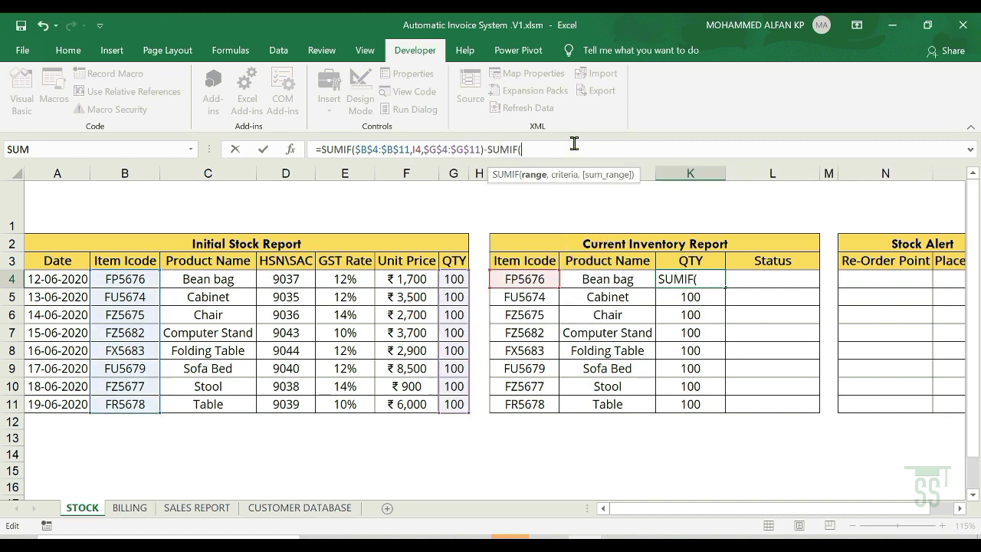
click(128, 506)
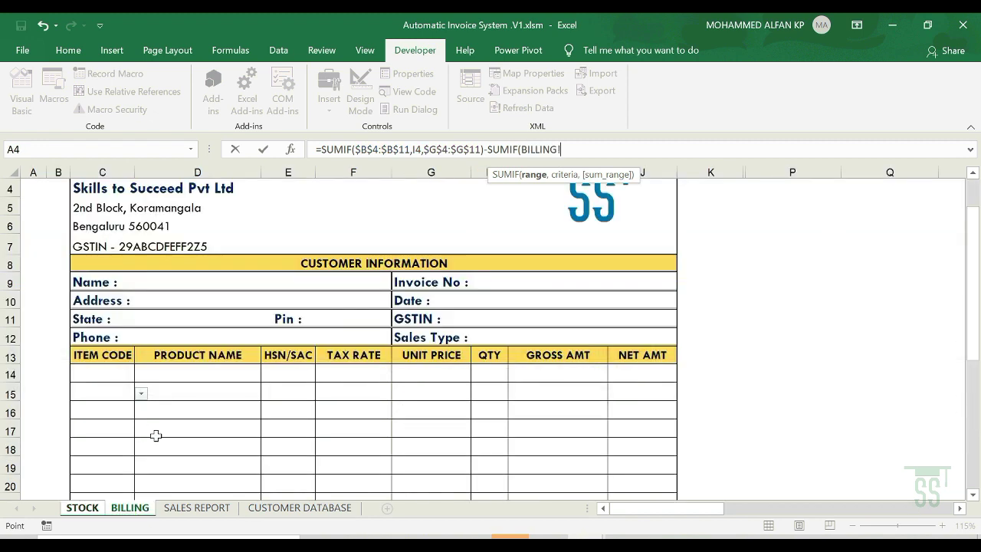
scroll(156, 435, down, 2)
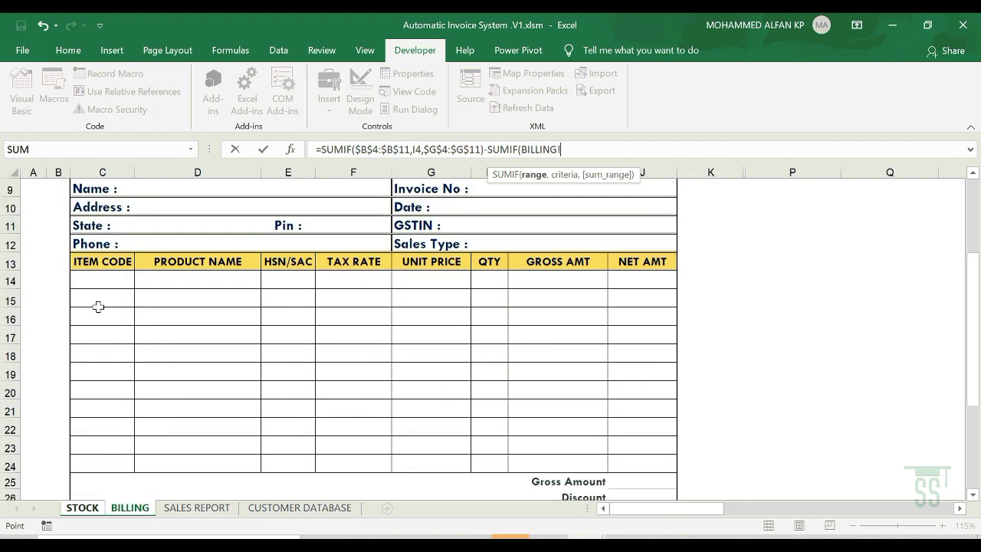
scroll(105, 284, down, 1)
click(112, 272)
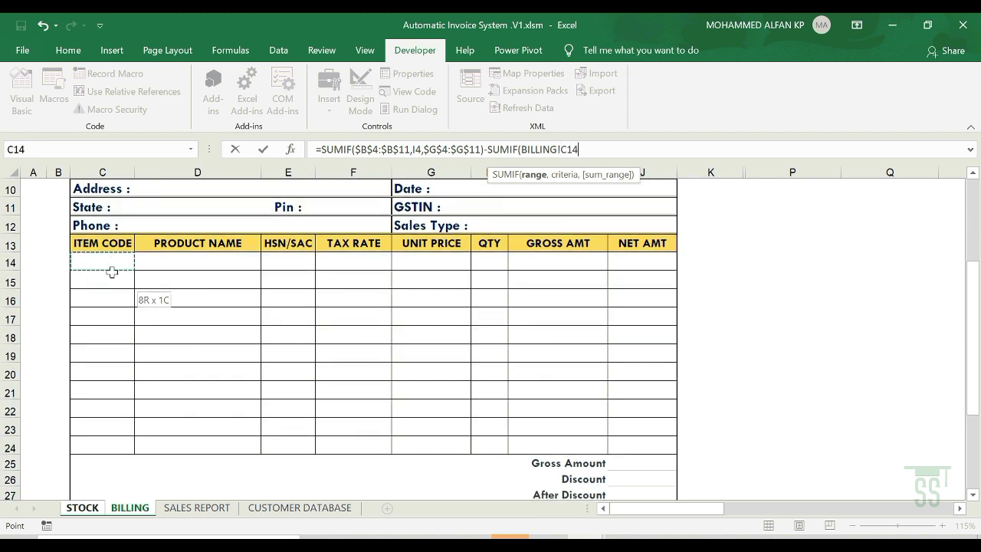
drag(112, 272, 109, 445)
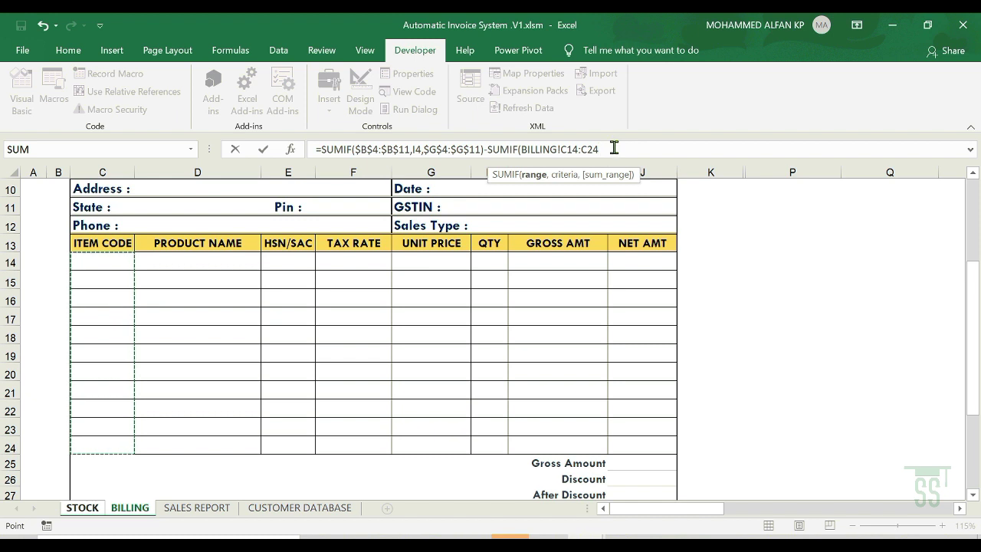
key(F4)
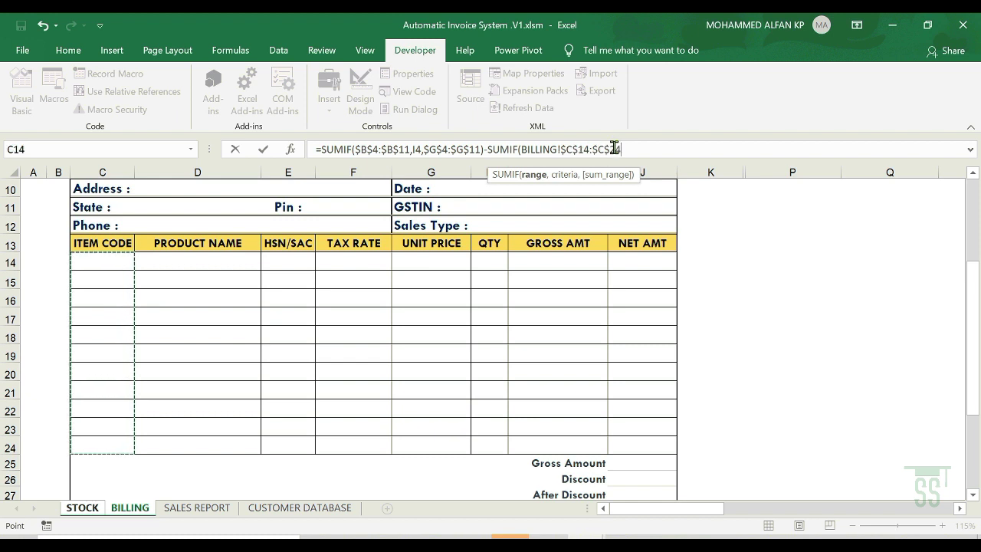
text(,)
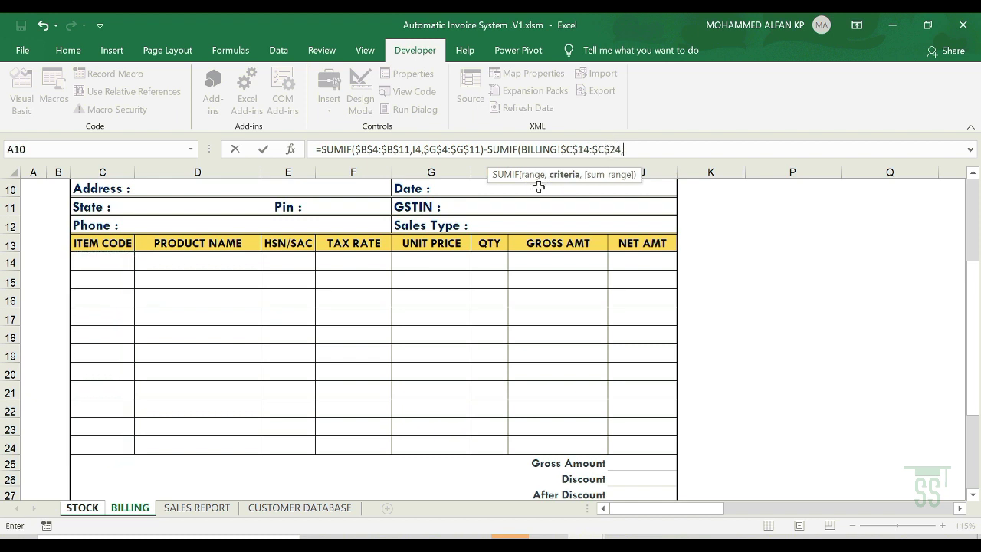
- Complete the subtraction with criterion STOCK!I4 and sum range BILLING!$H$14:$H$24
click(80, 509)
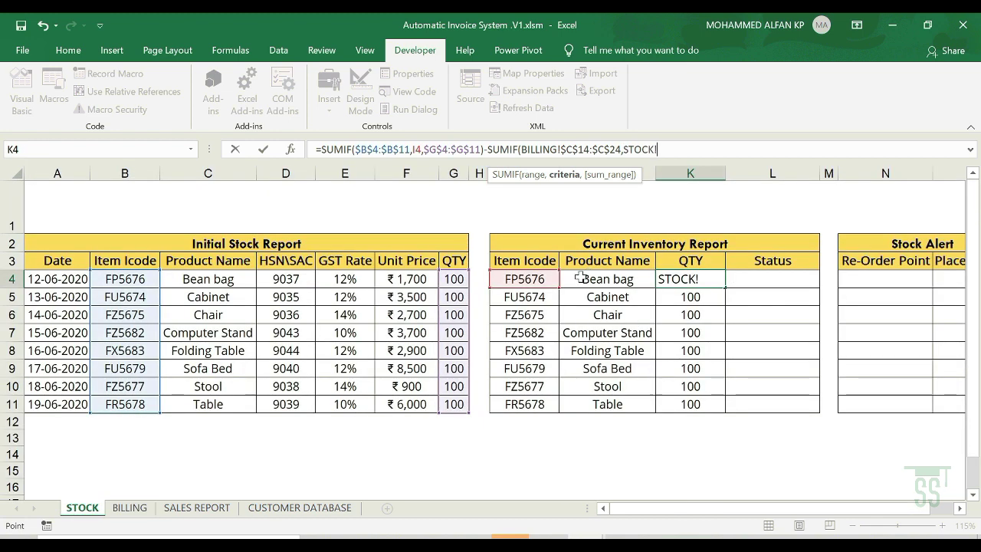
click(529, 281)
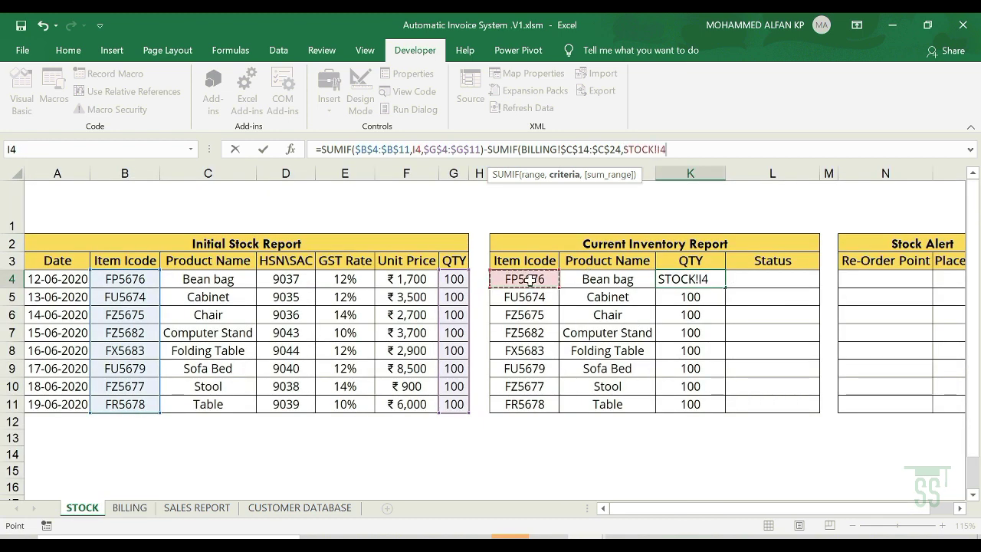
text(,)
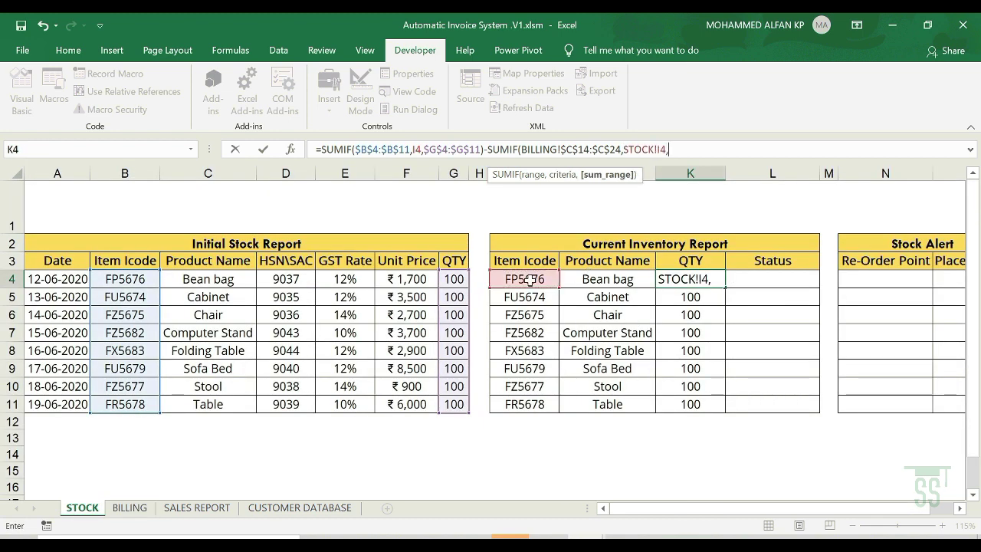
click(128, 509)
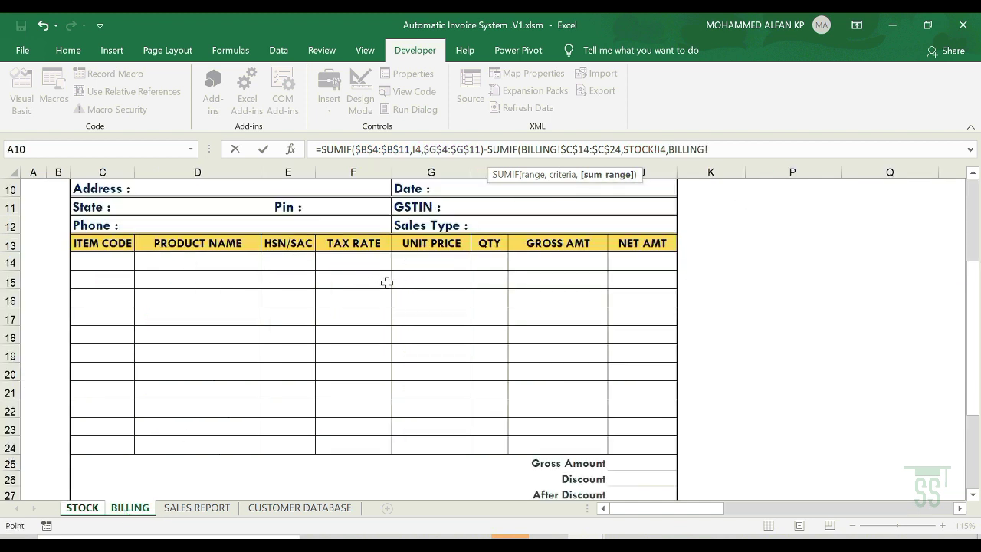
drag(495, 267, 489, 451)
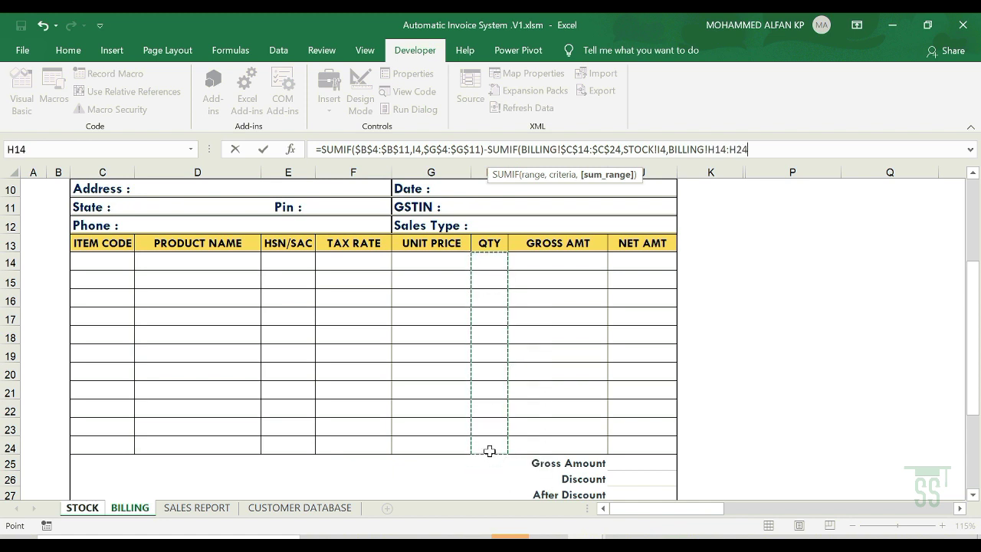
key(F4)
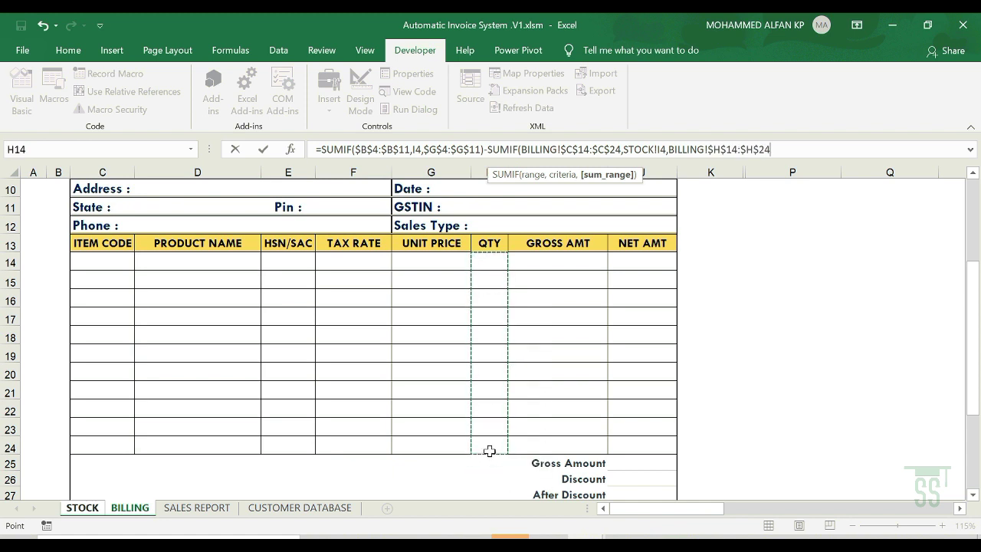
text())
key(Return)
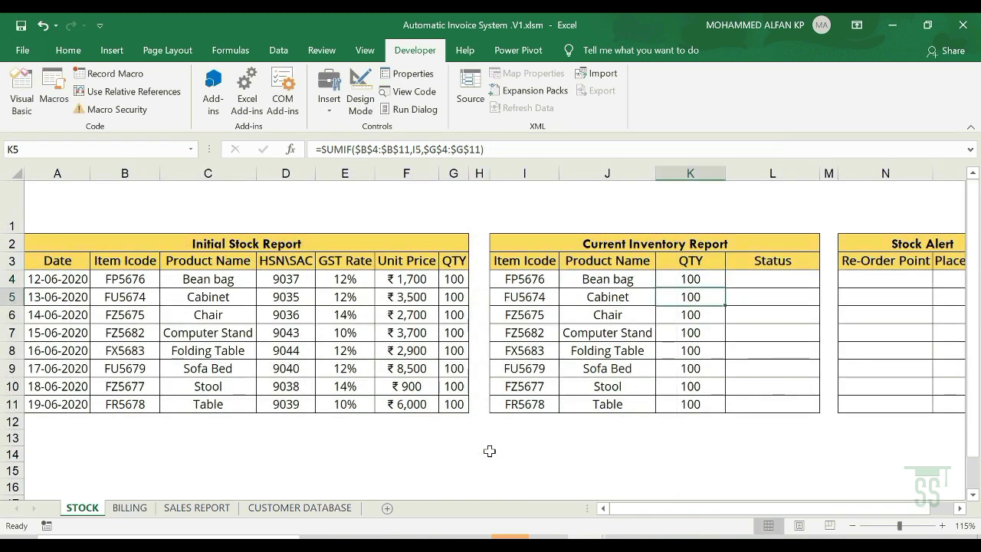
- Drag K4's stock-minus-billed formula down through K11, every item showing 100
click(711, 278)
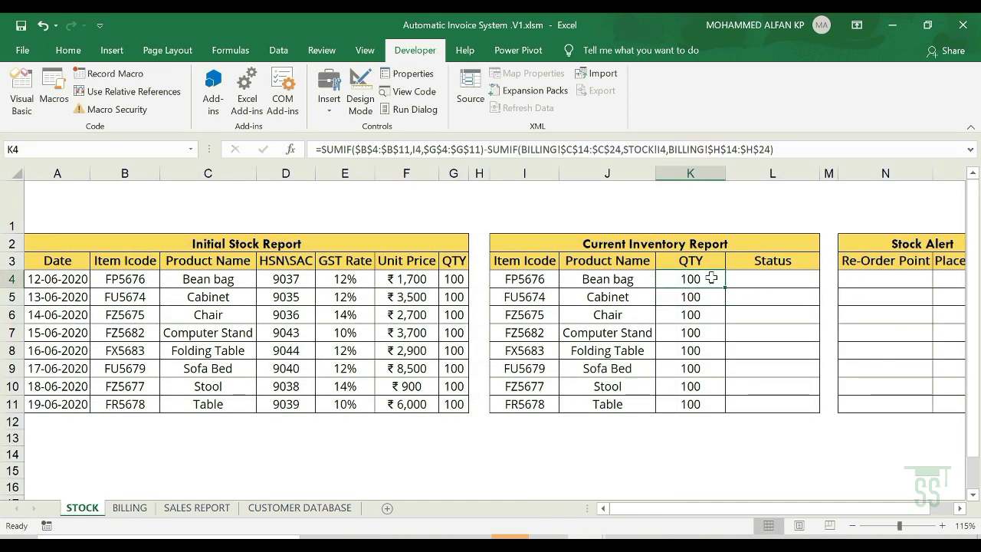
drag(725, 288, 727, 406)
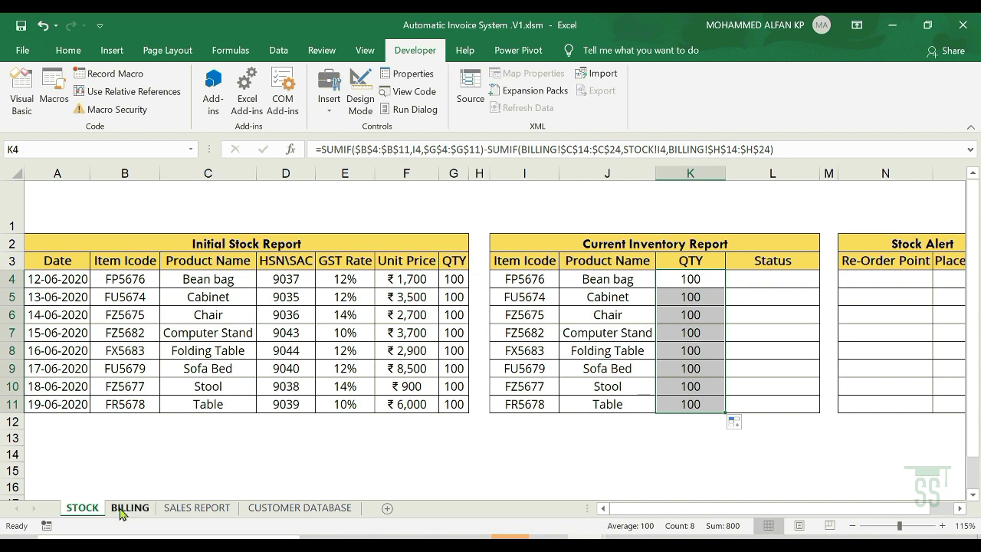
click(688, 280)
click(764, 280)
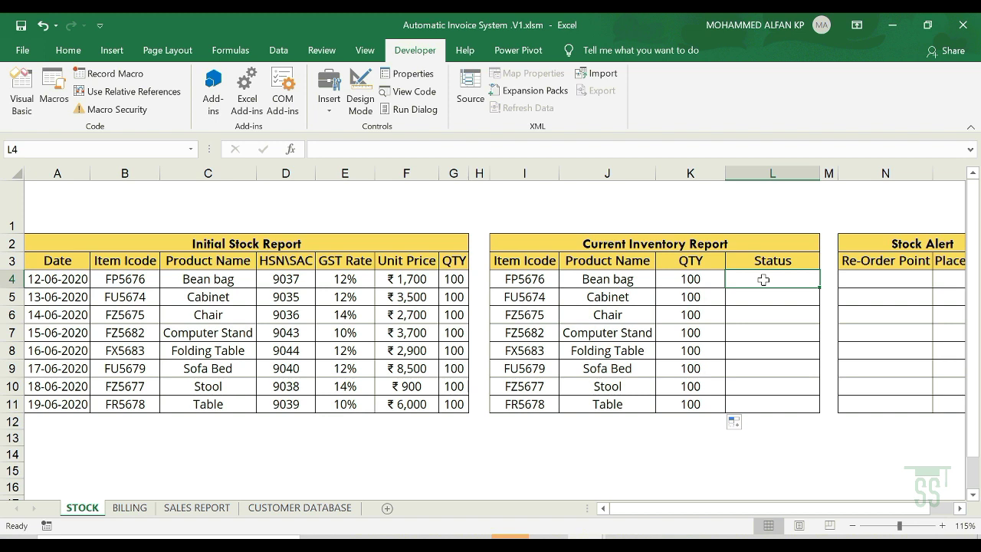
- Enter =IF(K4=0,"Out of Stock","Available") in L4 and fill it down to L11
text(=)
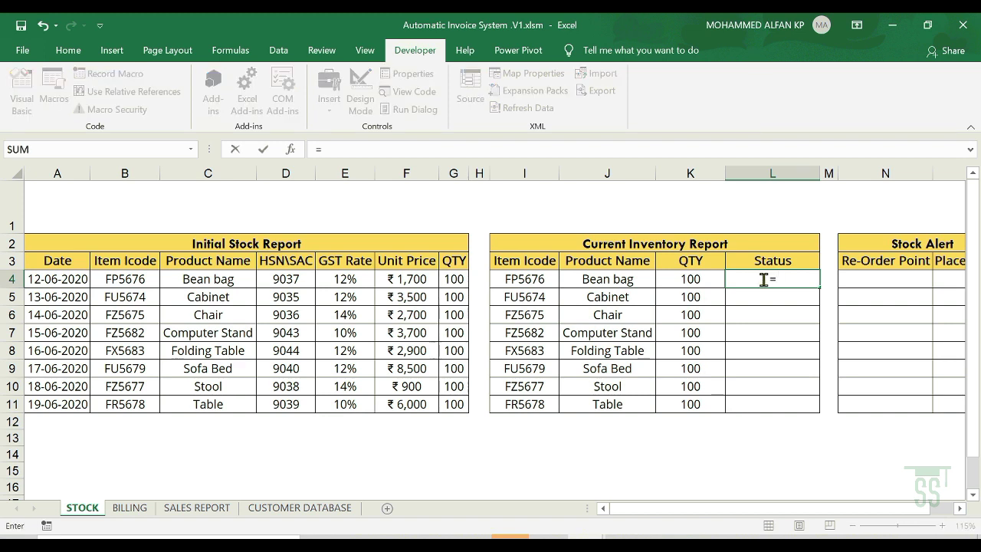
text(IF()
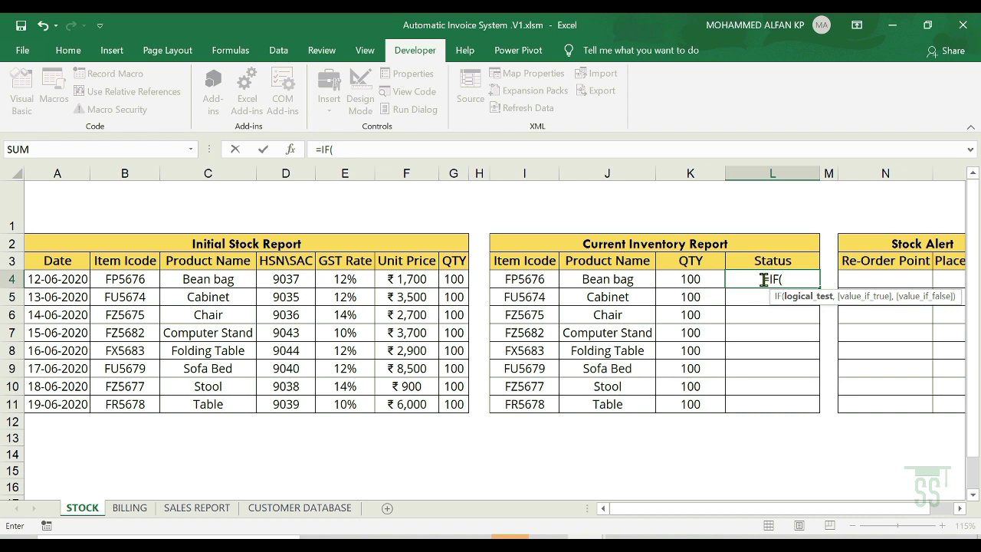
click(701, 279)
text(=0)
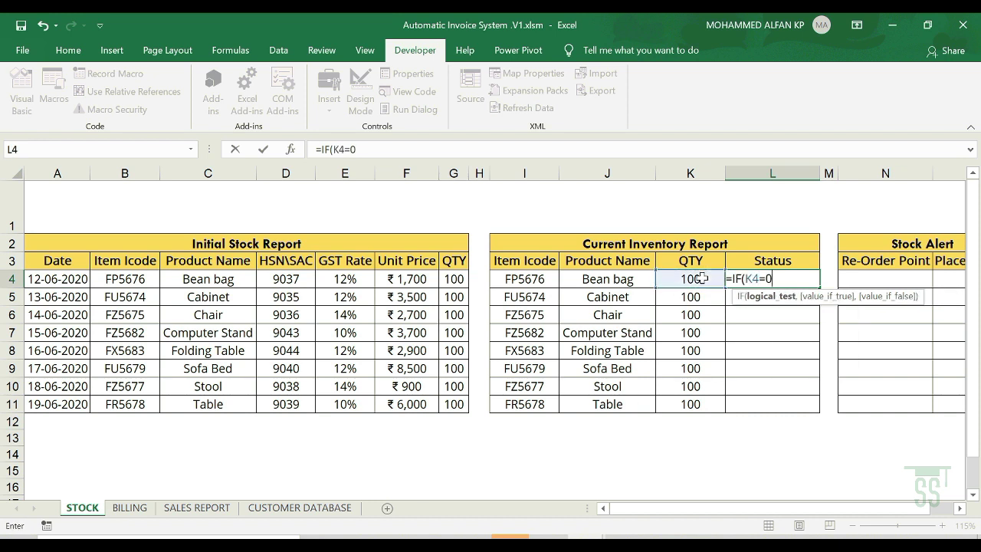
text(,)
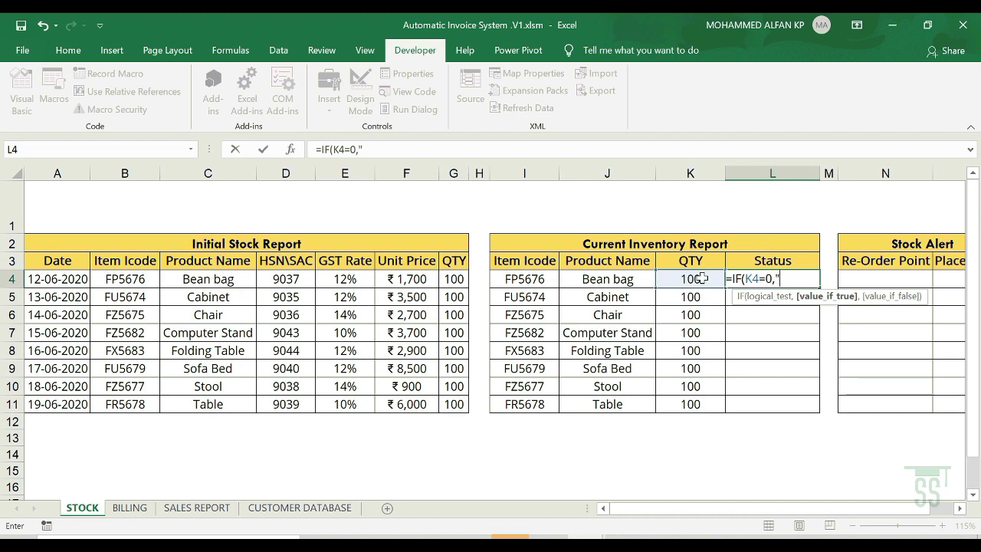
text(Out of S)
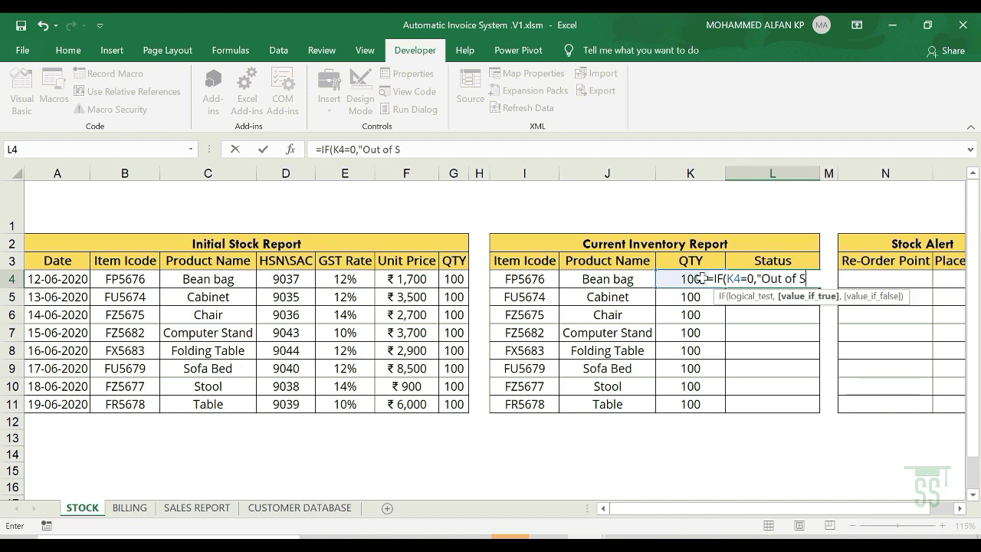
text(tock")
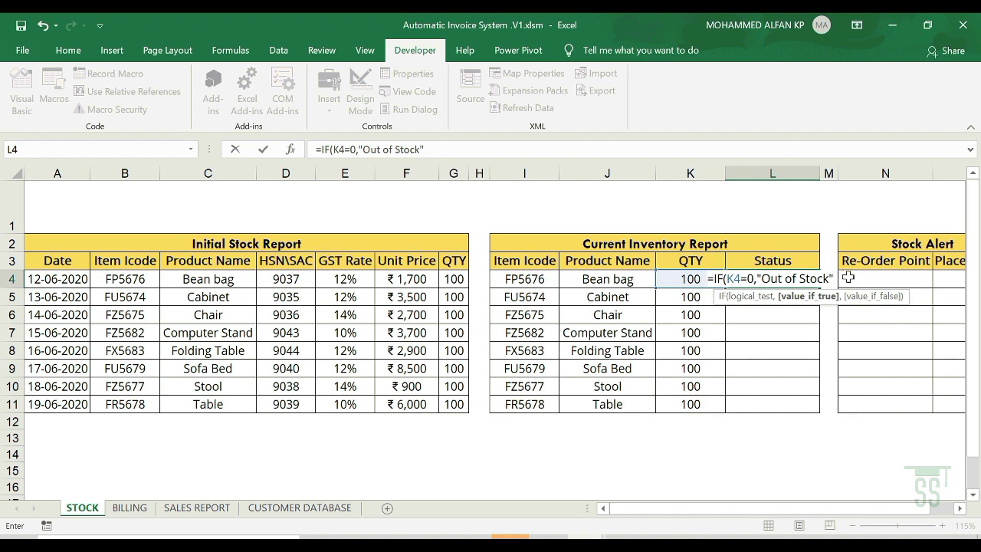
text(,"Ava)
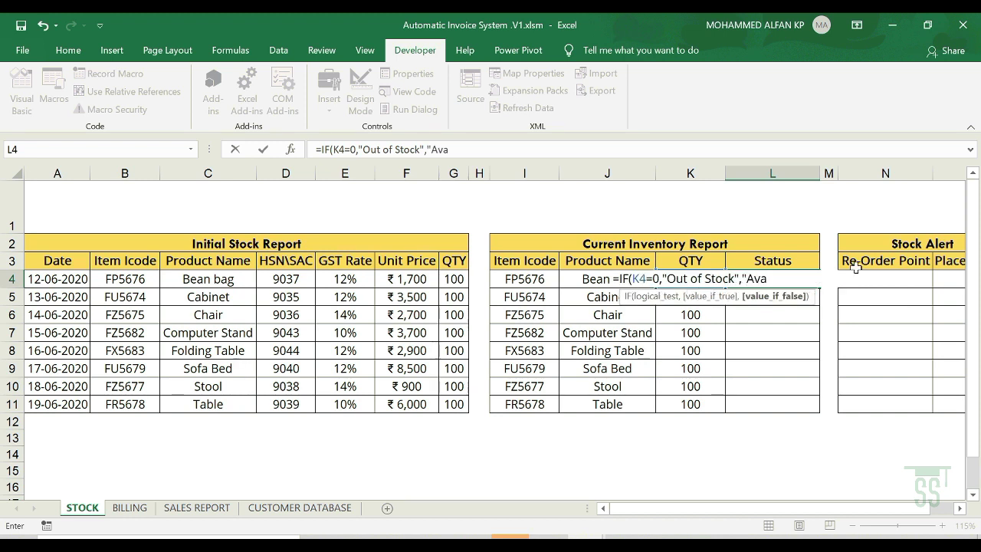
text(ilable)
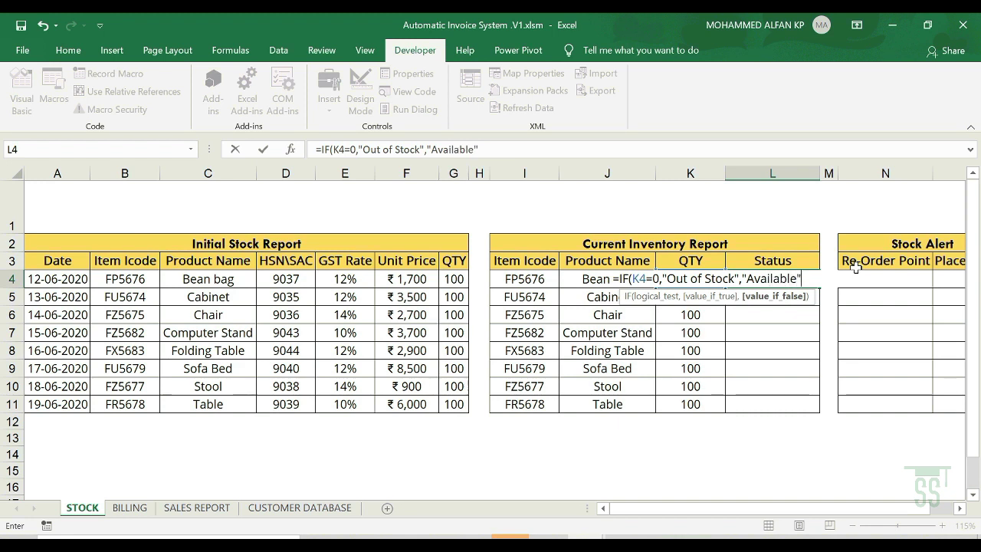
text("))
key(Return)
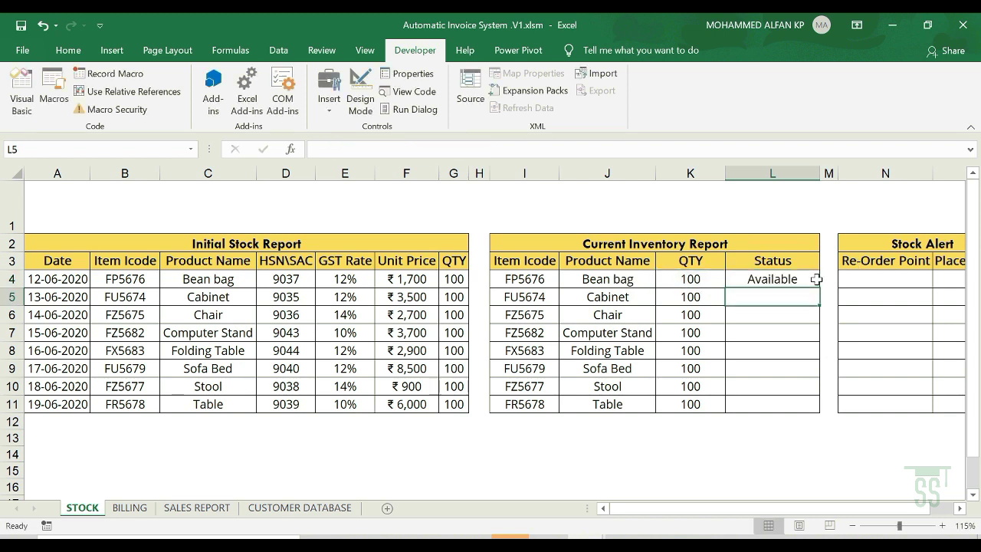
click(815, 279)
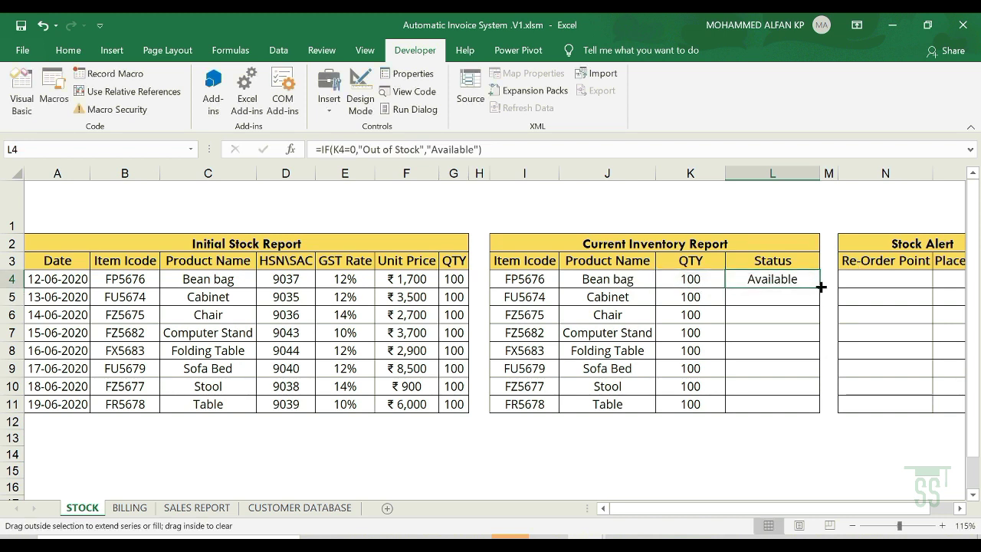
double_click(819, 288)
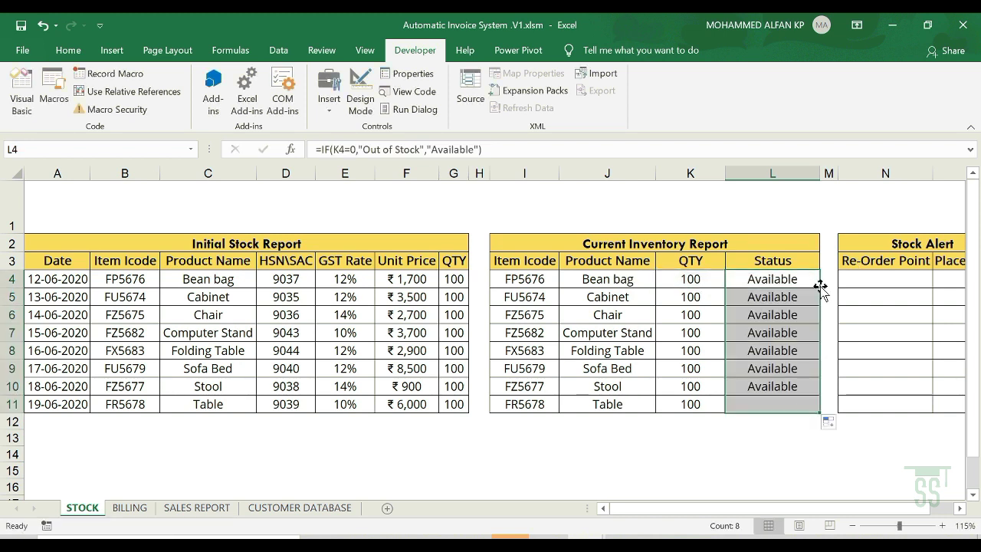
click(706, 314)
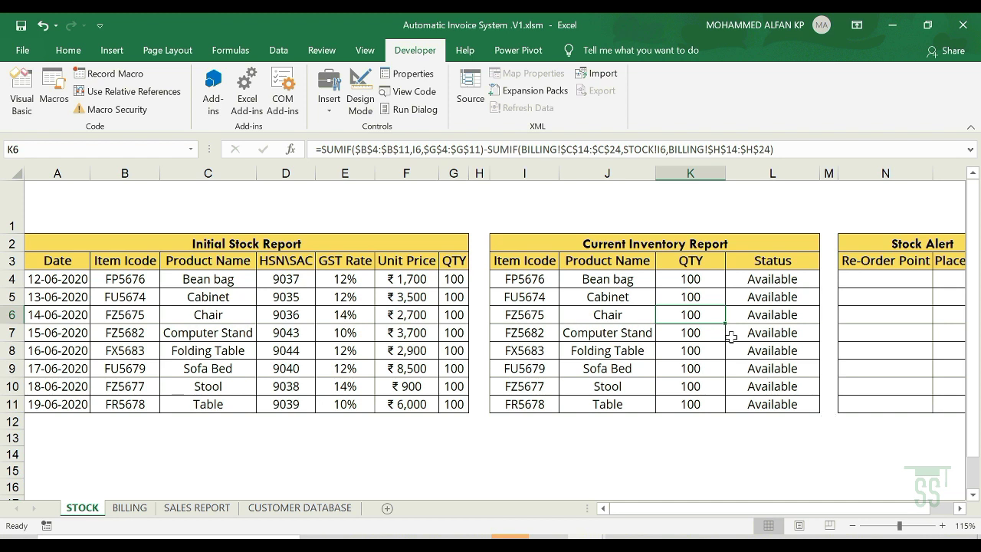
text(0)
key(Return)
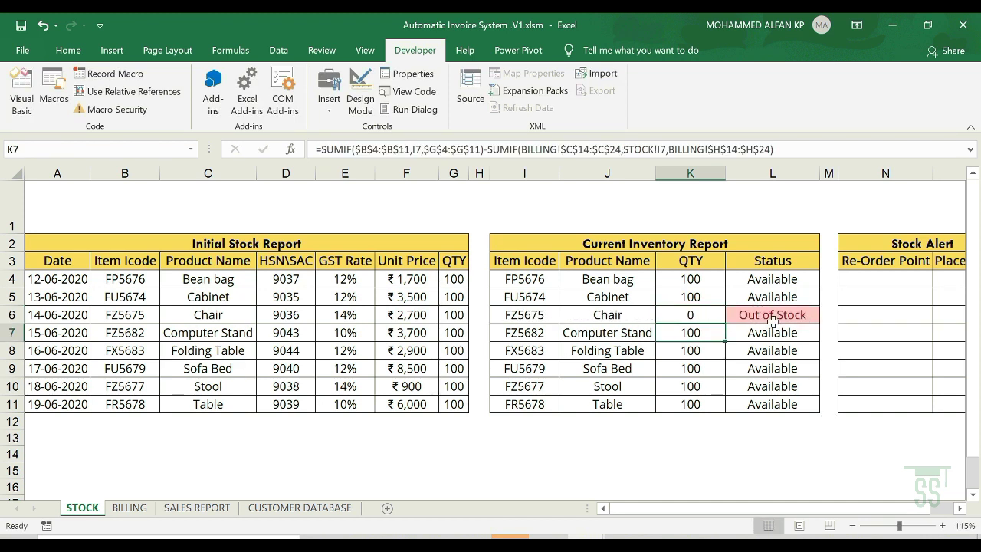
key(ctrl+z)
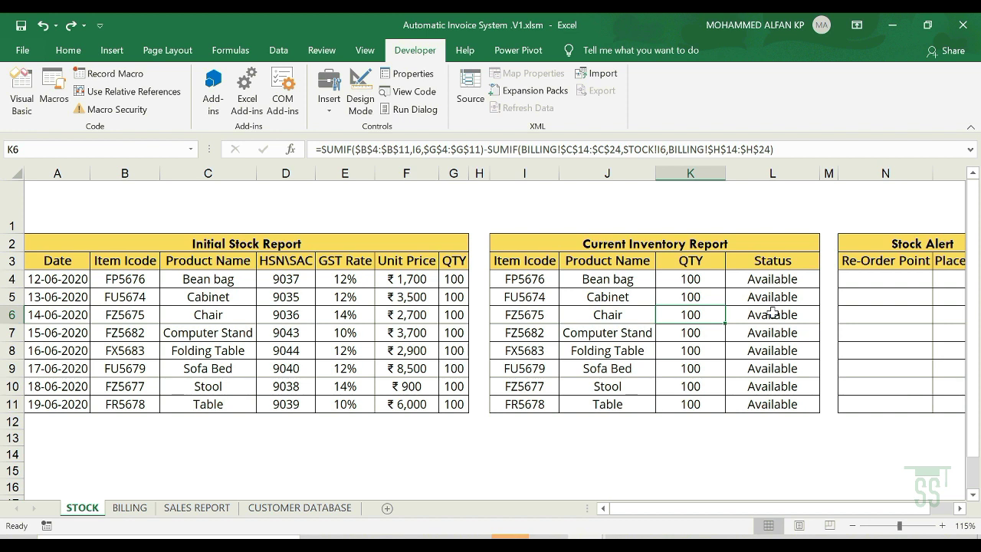
drag(765, 279, 767, 400)
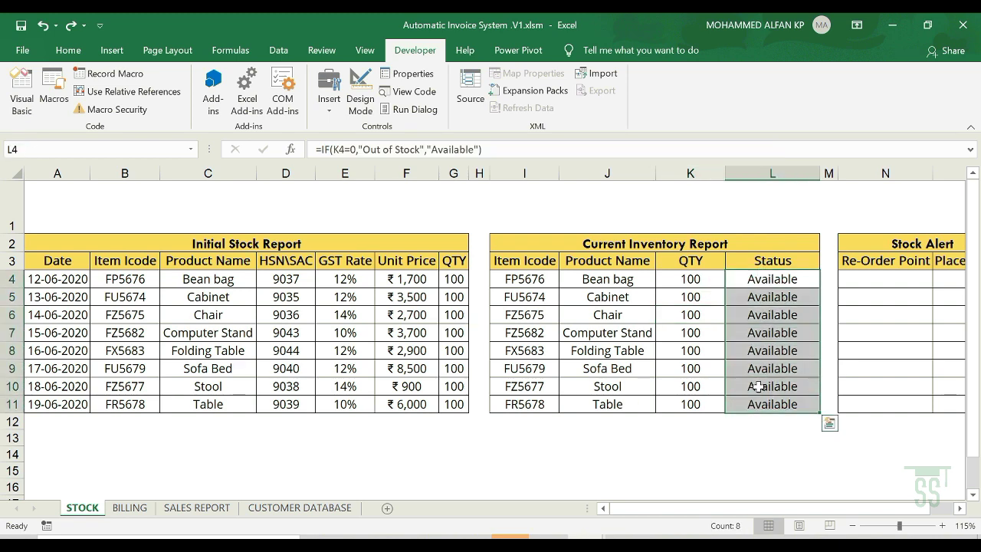
- Add a Text That Contains 'Av' rule with Green Fill with Dark Green Text
click(68, 52)
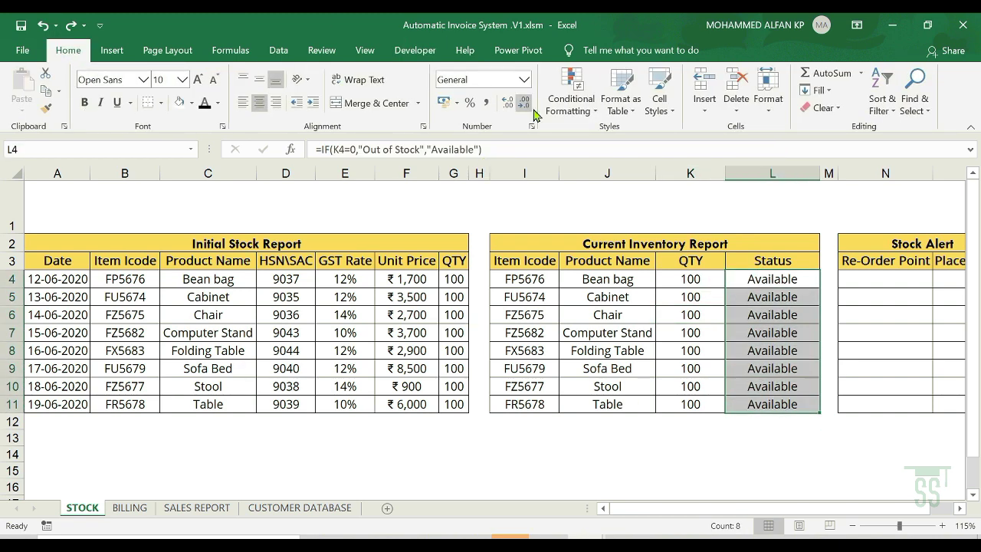
click(571, 107)
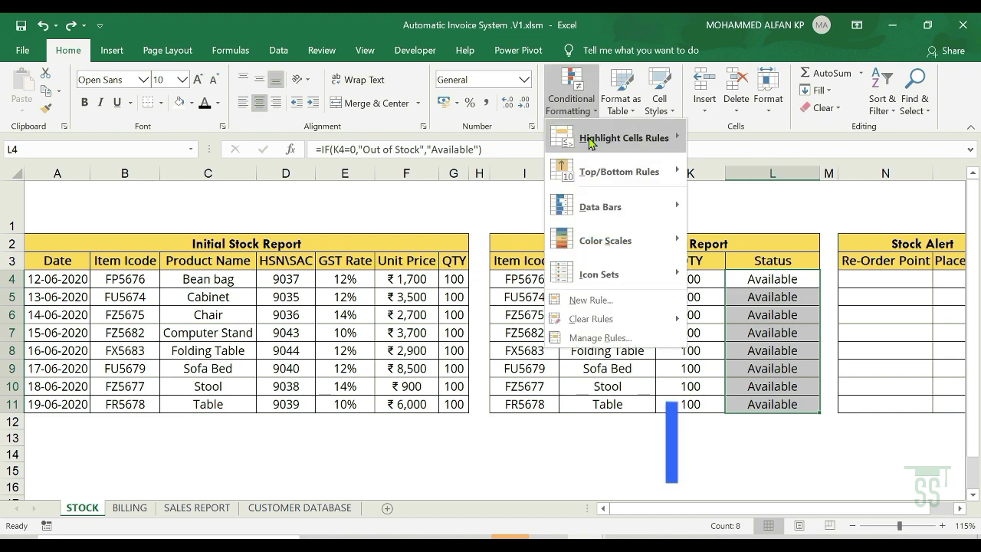
mouse_move(623, 138)
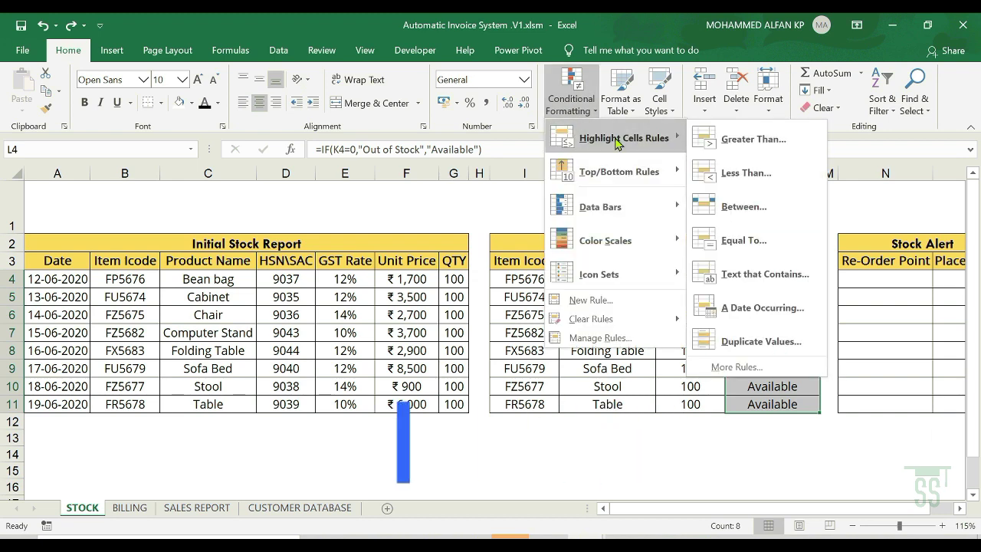
click(769, 282)
drag(724, 245, 429, 251)
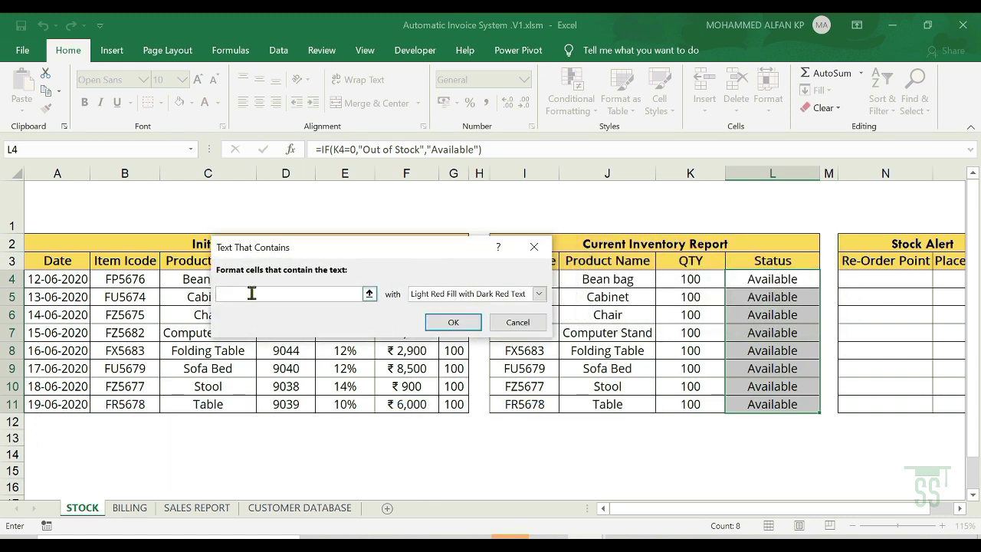
text(Available)
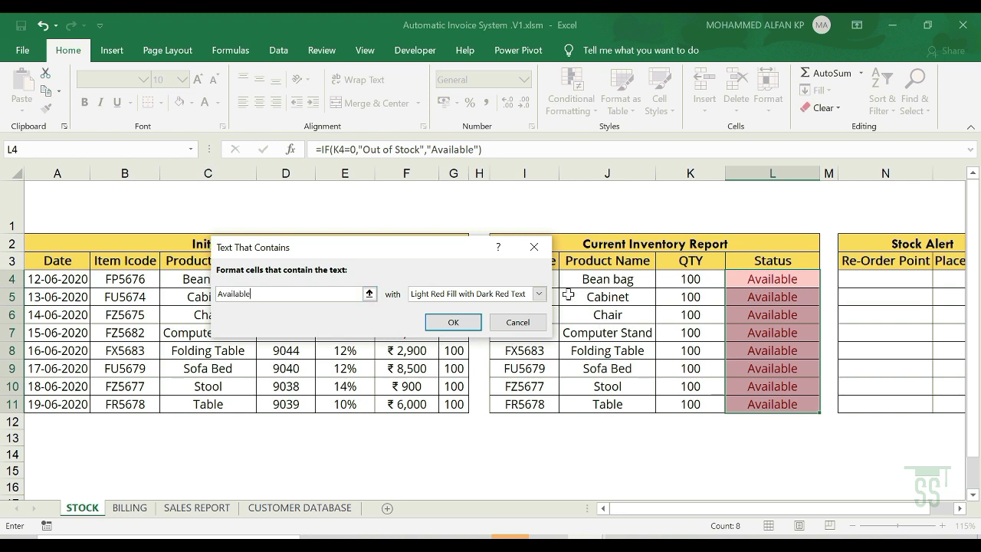
click(540, 294)
click(541, 299)
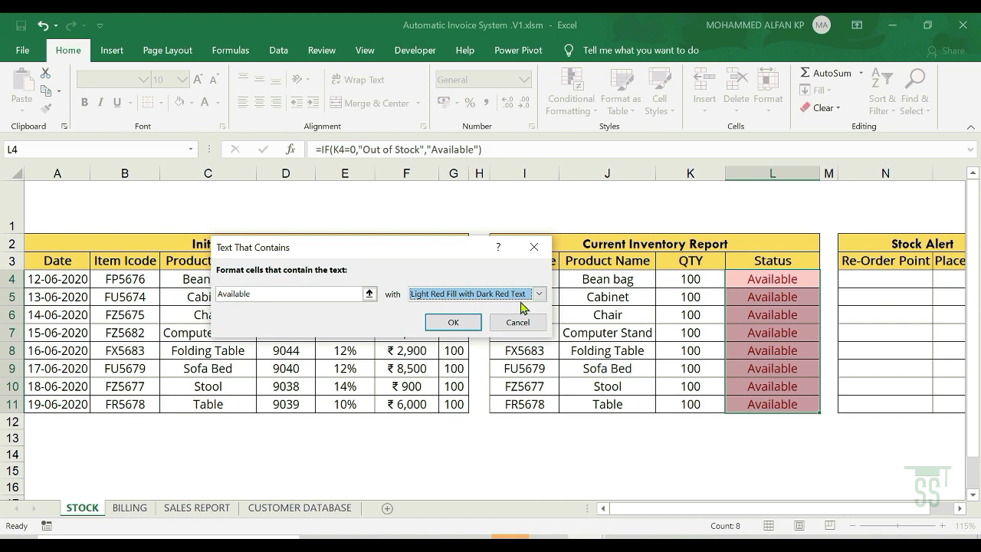
click(539, 295)
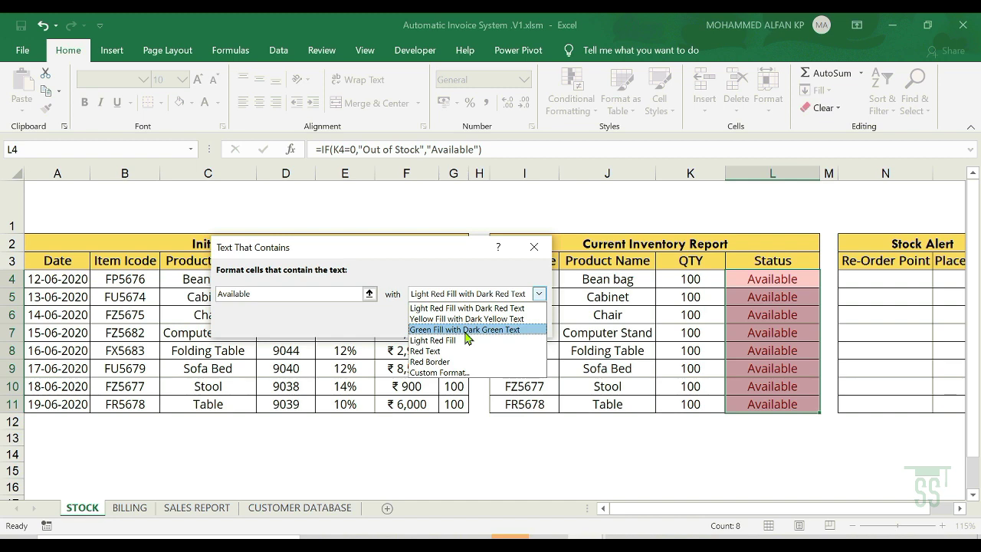
click(466, 331)
click(454, 323)
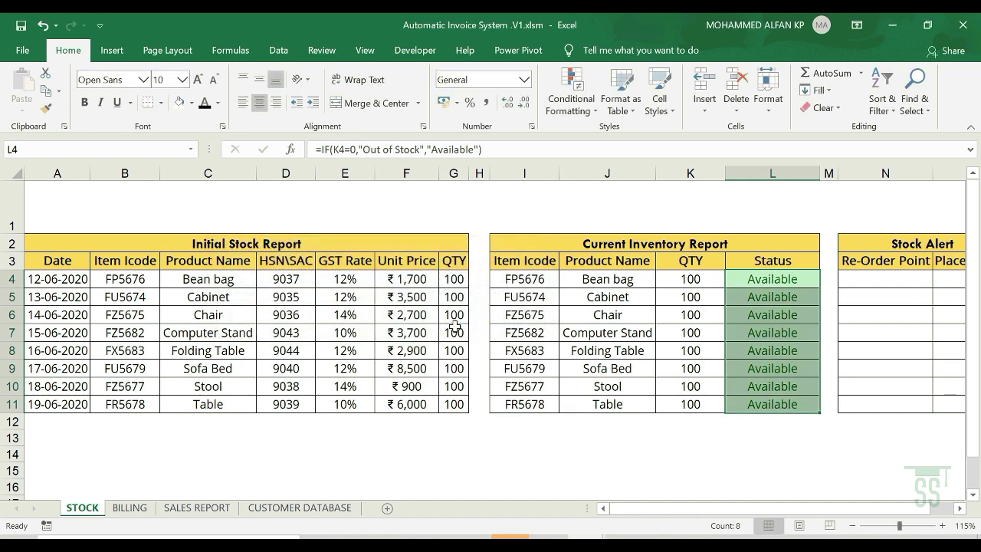
- Reselect the Status cells L4:L11 and bring up Conditional Formatting again
click(838, 398)
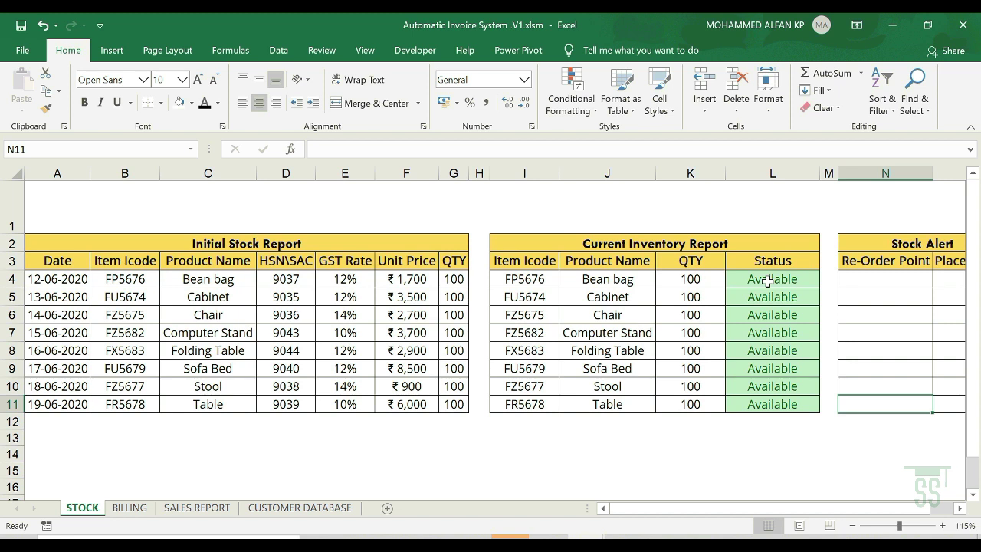
drag(767, 282, 768, 404)
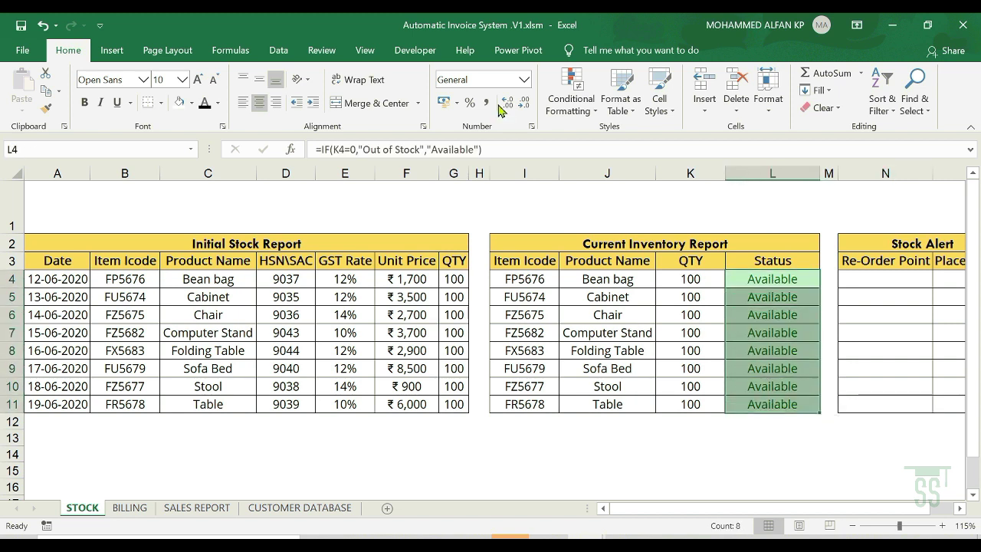
click(584, 112)
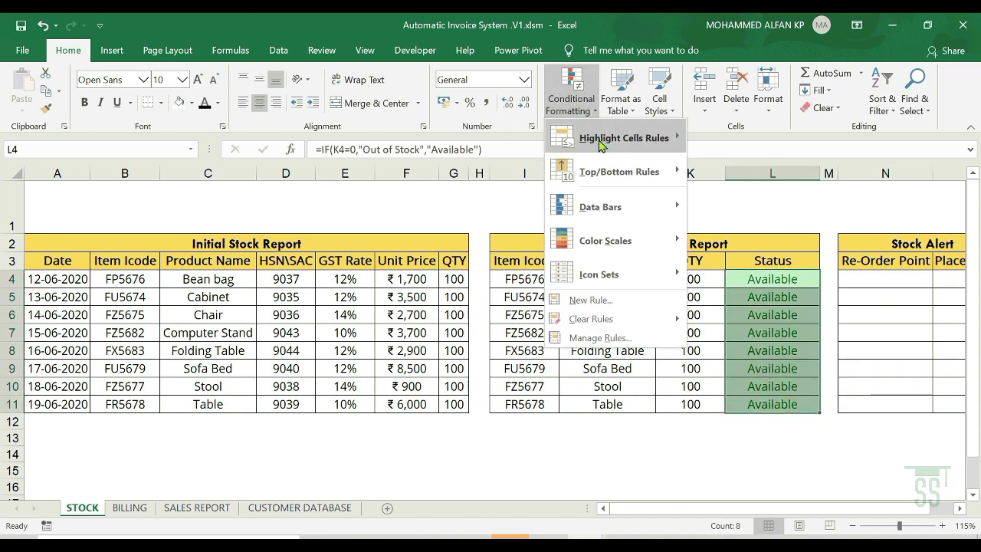
- Add a Text that Contains rule showing 'Out of Stock' cells in light red with dark red text
mouse_move(602, 142)
click(767, 274)
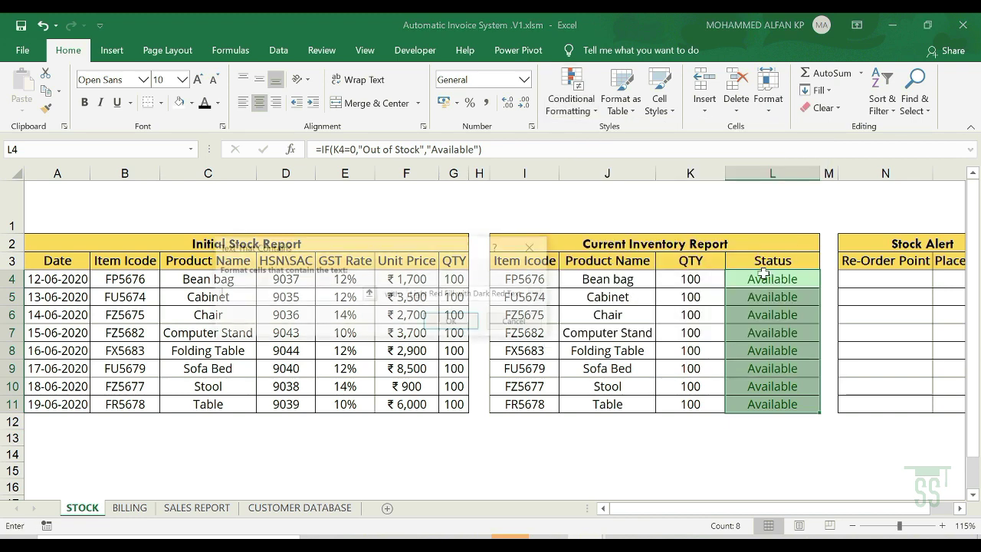
text(O)
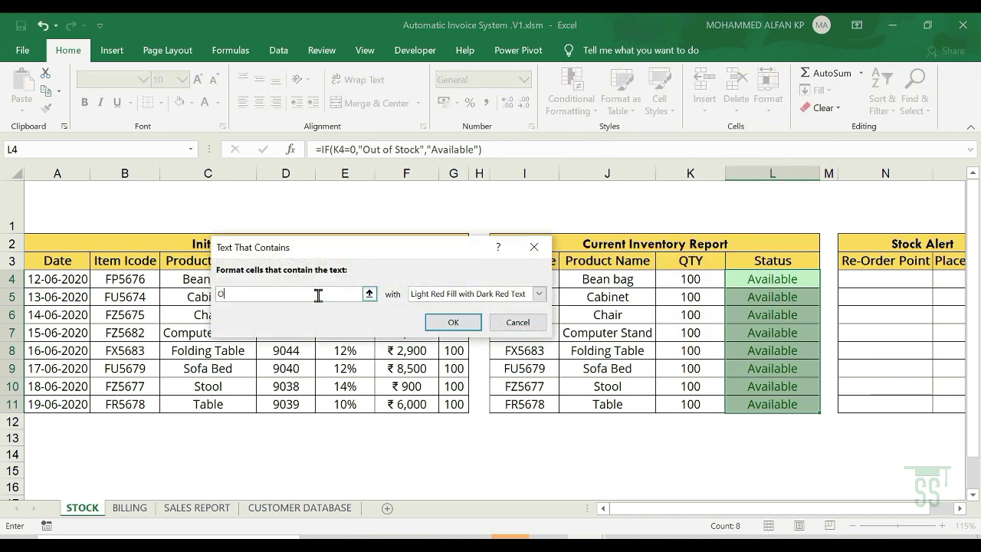
text(ut of Stock)
click(539, 294)
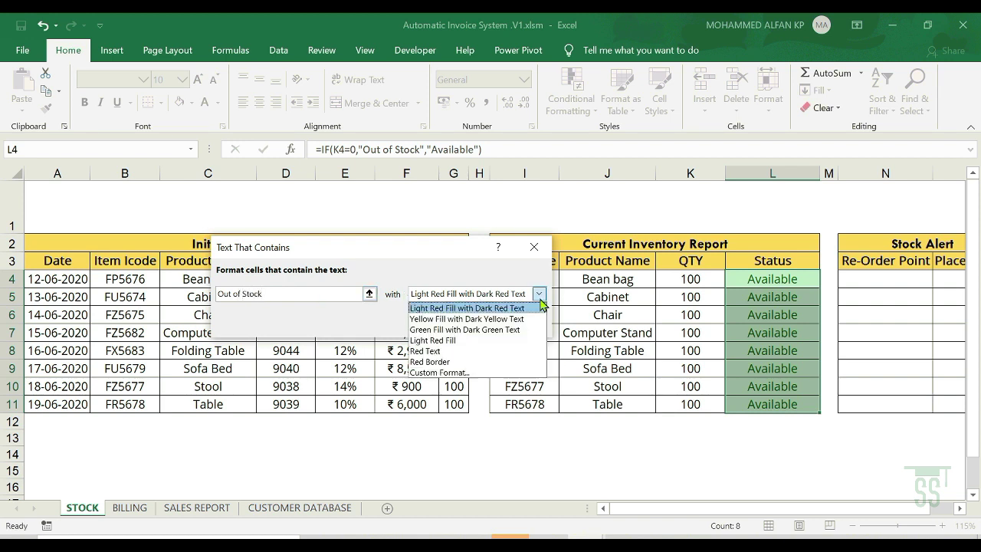
click(503, 314)
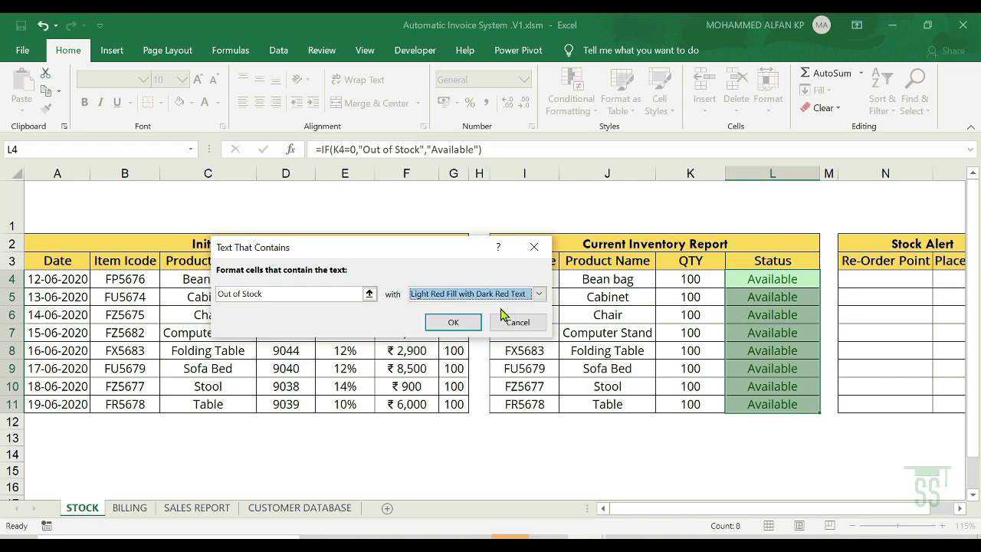
click(448, 325)
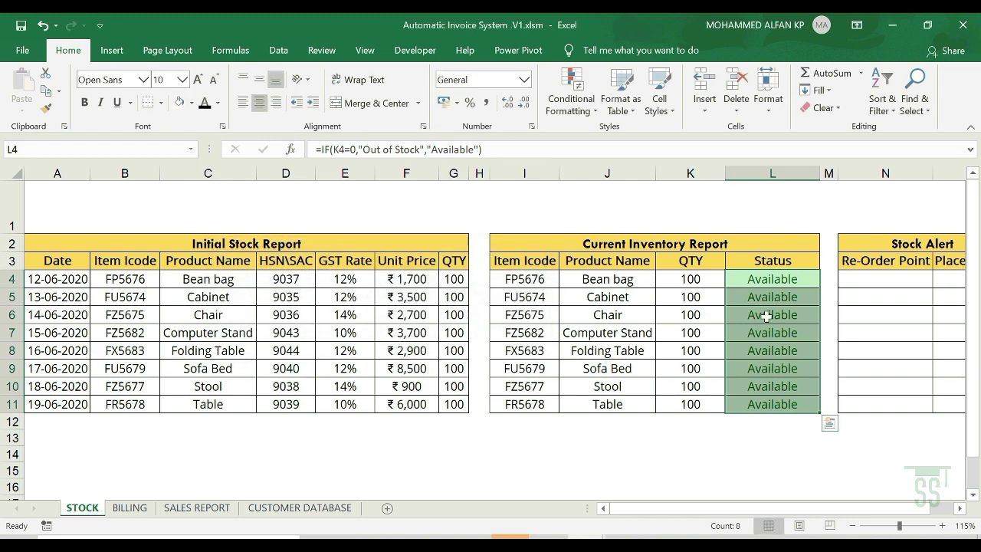
- Test the rule by setting Bean bag's quantity in K4 to 0, then to 1
click(694, 281)
text(0)
key(Return)
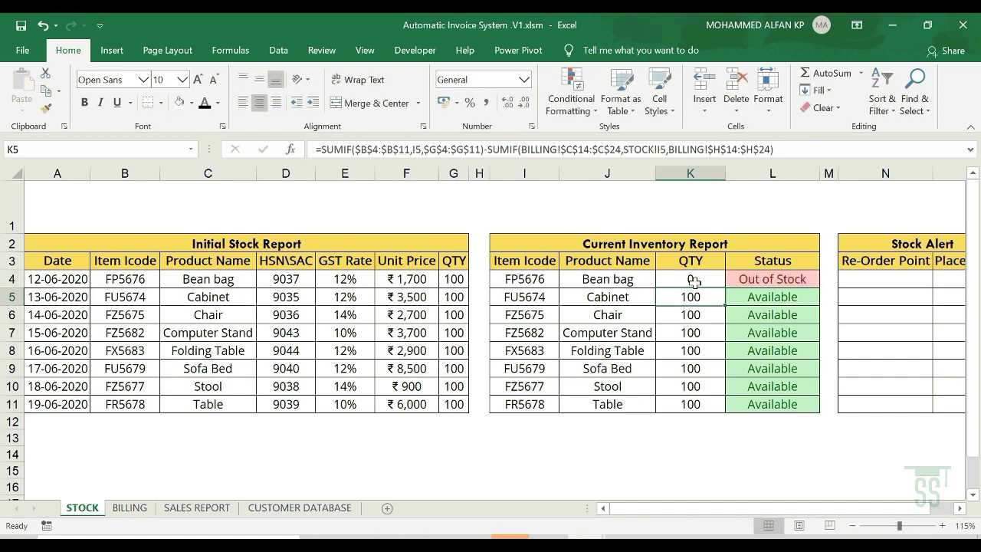
click(698, 281)
double_click(697, 281)
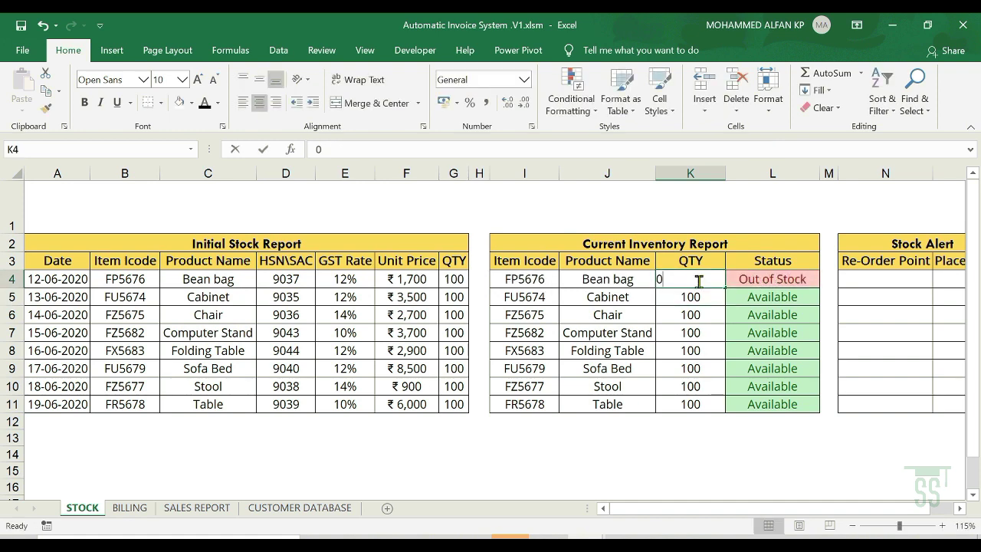
key(BackSpace)
text(1)
key(Return)
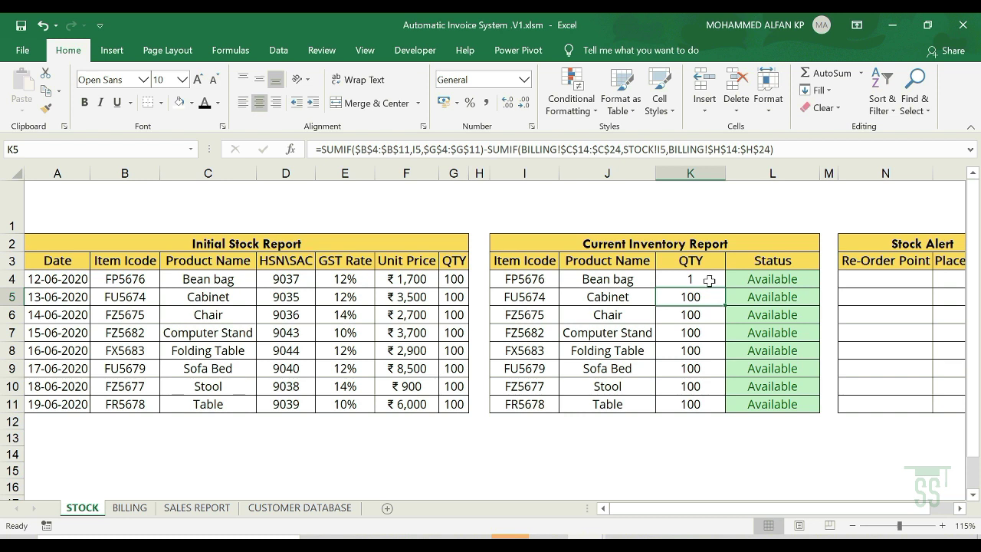
click(699, 280)
- Restore K4's quantity formula by copying K6's formula into it
click(694, 300)
click(700, 314)
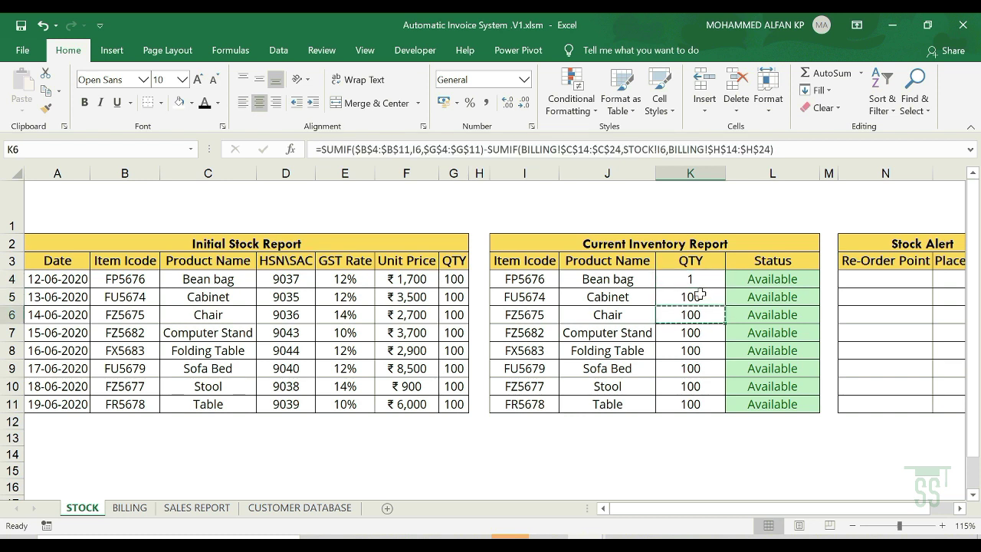
key(ctrl+c)
click(696, 280)
key(ctrl+v)
key(Escape)
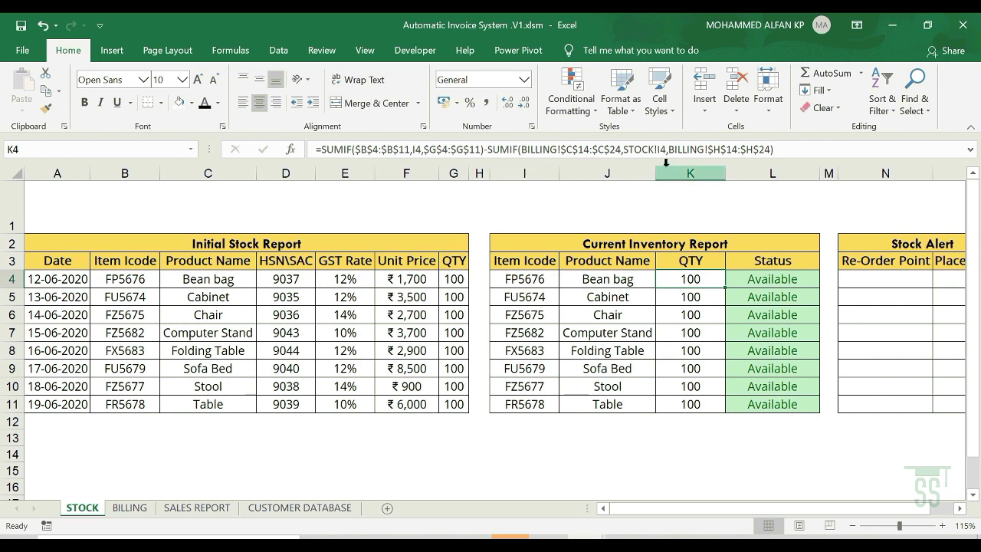
drag(706, 509, 727, 516)
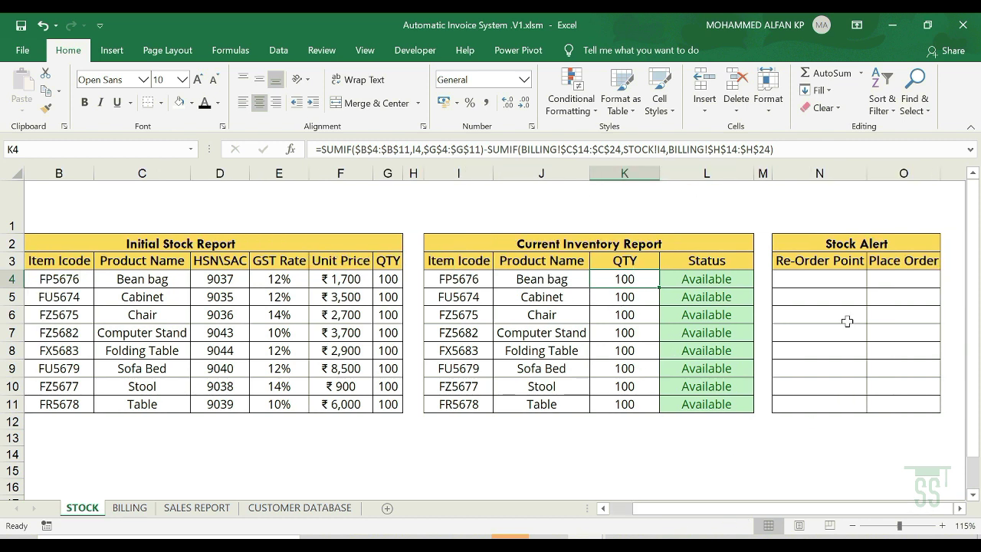
- Enter a re-order point of 20 in N4 and copy it into N5 through N8
click(809, 279)
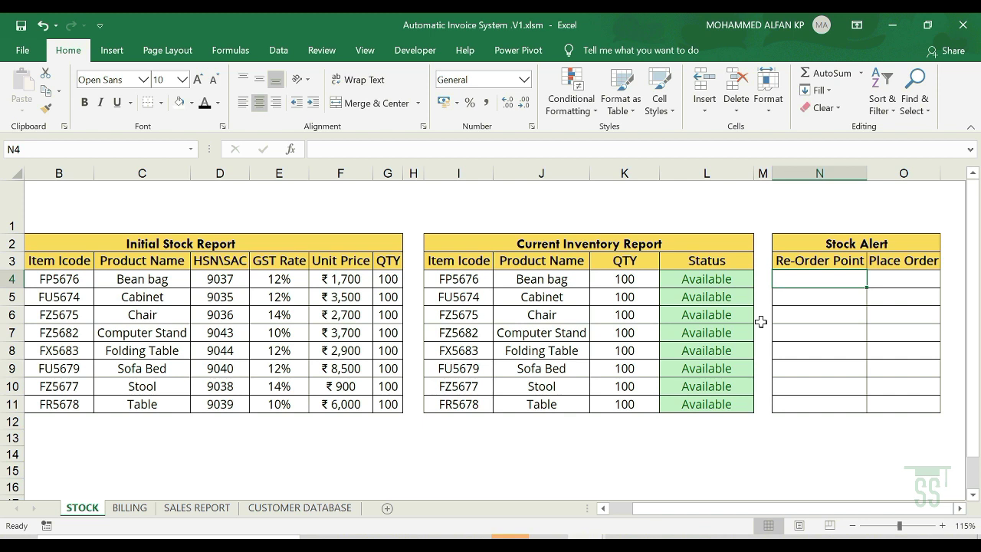
text(20\)
key(BackSpace)
key(Return)
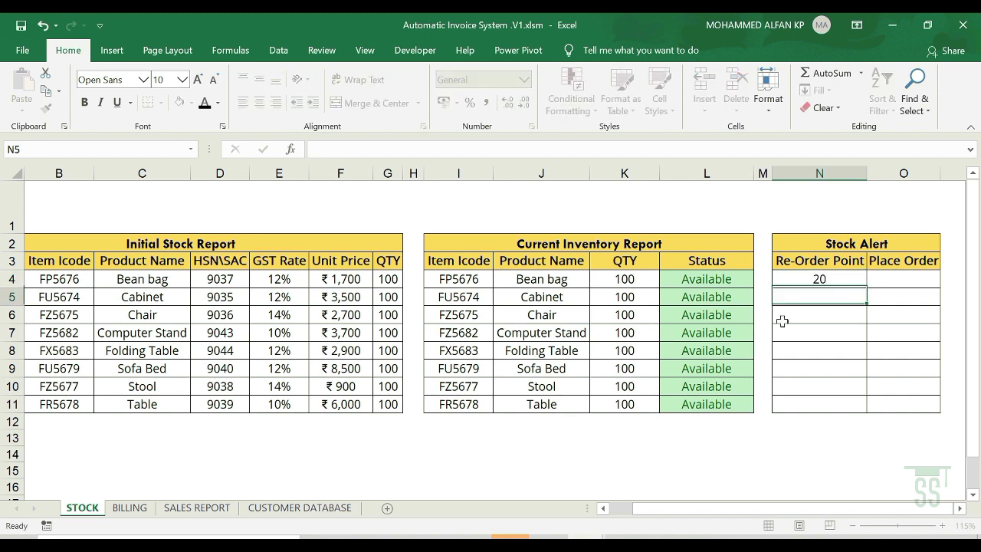
click(829, 279)
key(ctrl+c)
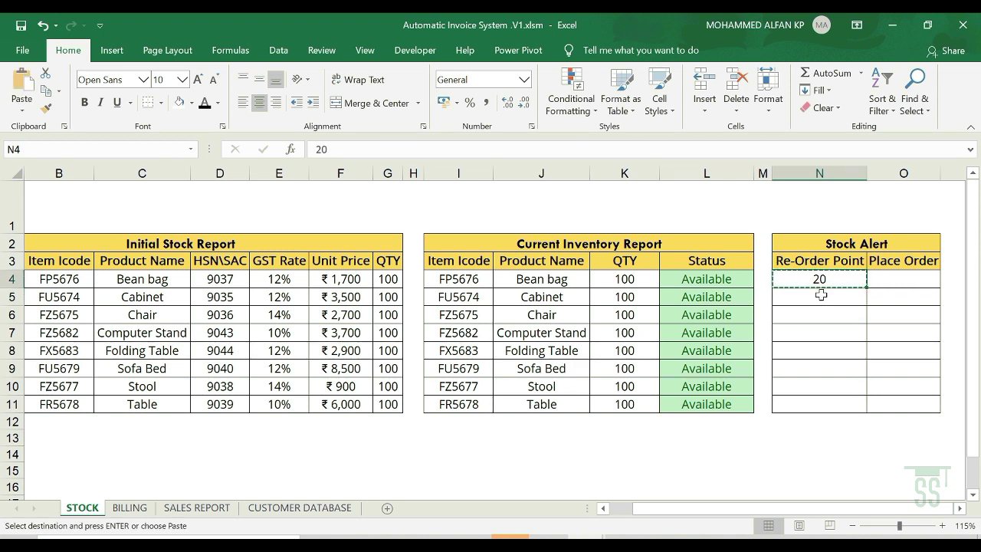
drag(822, 297, 821, 337)
key(ctrl+v)
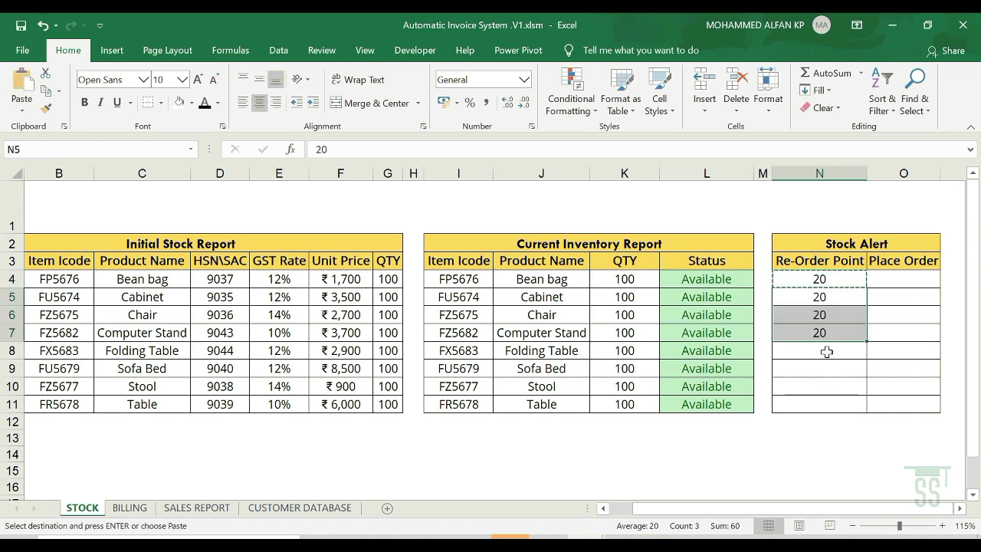
click(822, 350)
key(Return)
- Enter a re-order point of 10 in N9, N10 and N11
click(825, 371)
text(10)
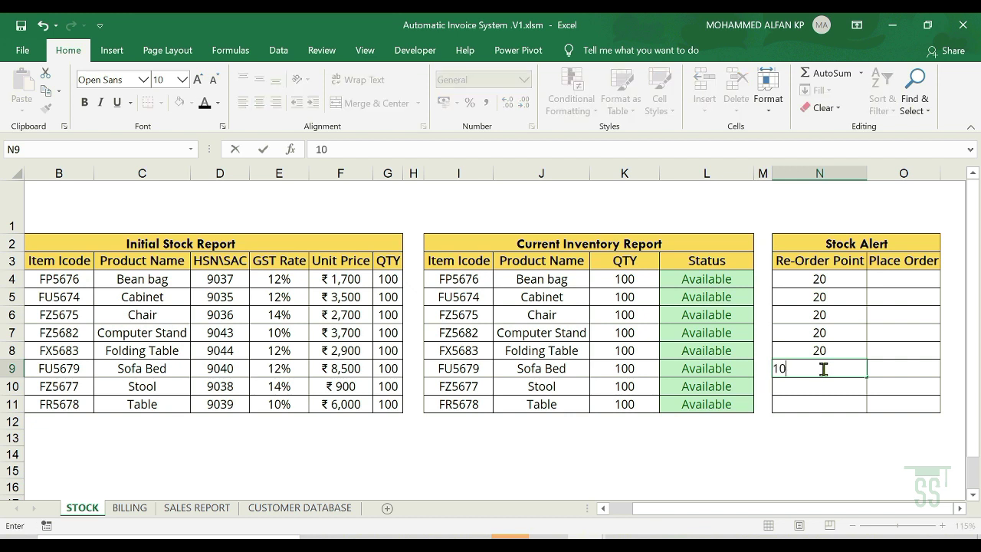
key(Return)
text(10)
key(Return)
text(10)
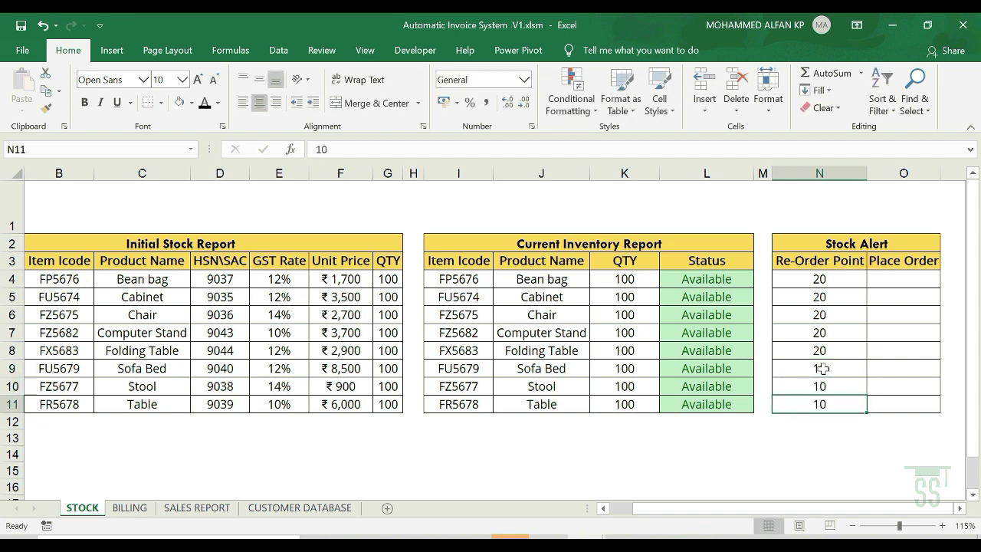
key(Return)
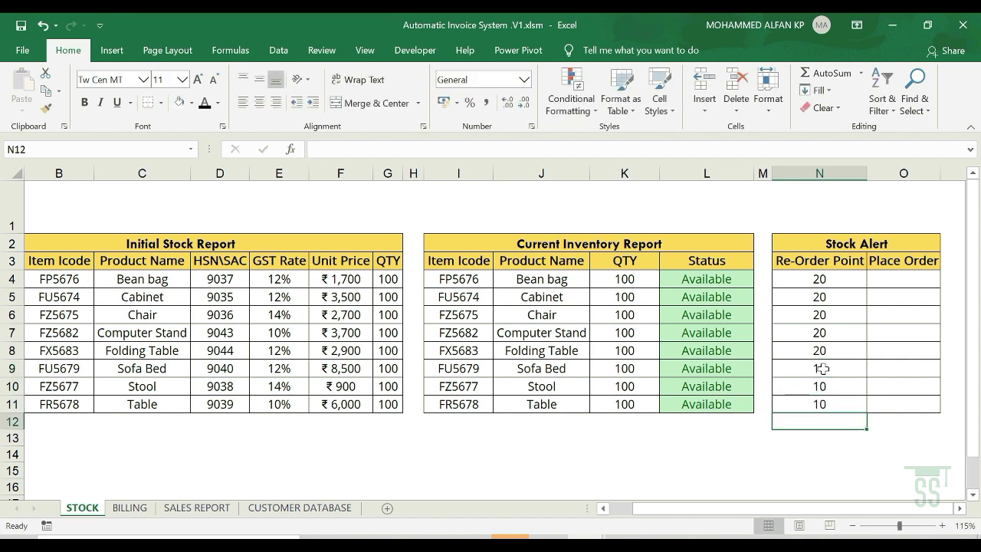
click(894, 279)
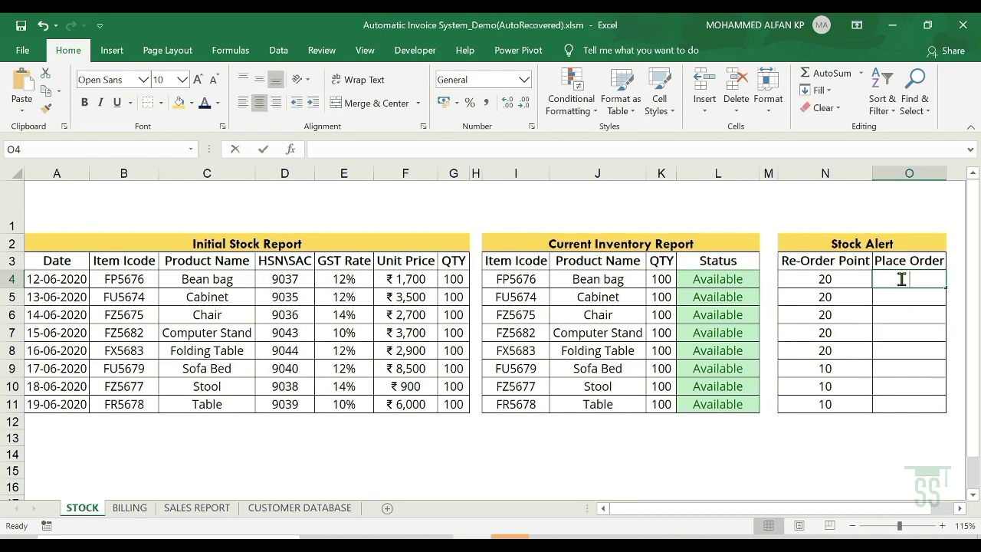
- Enter =IF(K4<N4,"YES","NO") in O4 and fill it down through O11
text(=IF)
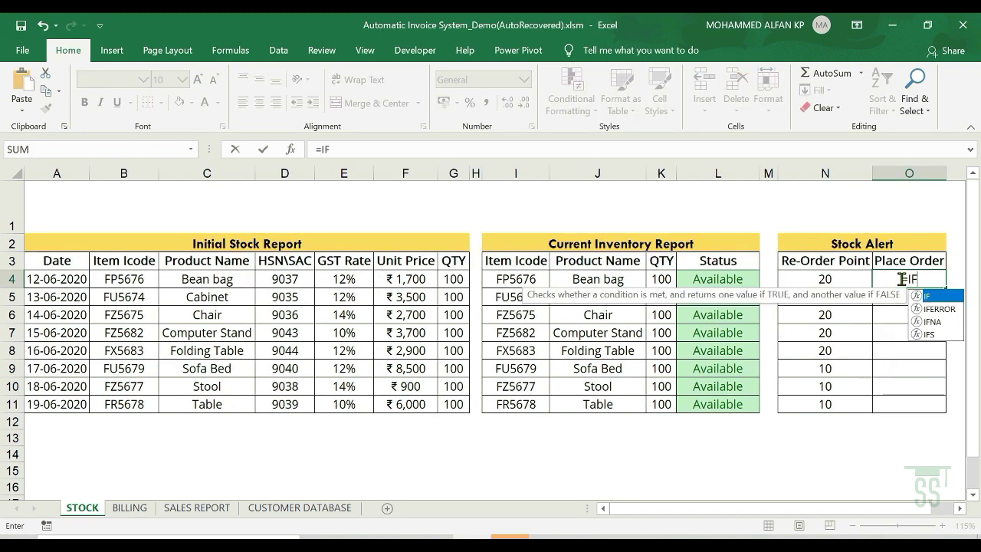
text(()
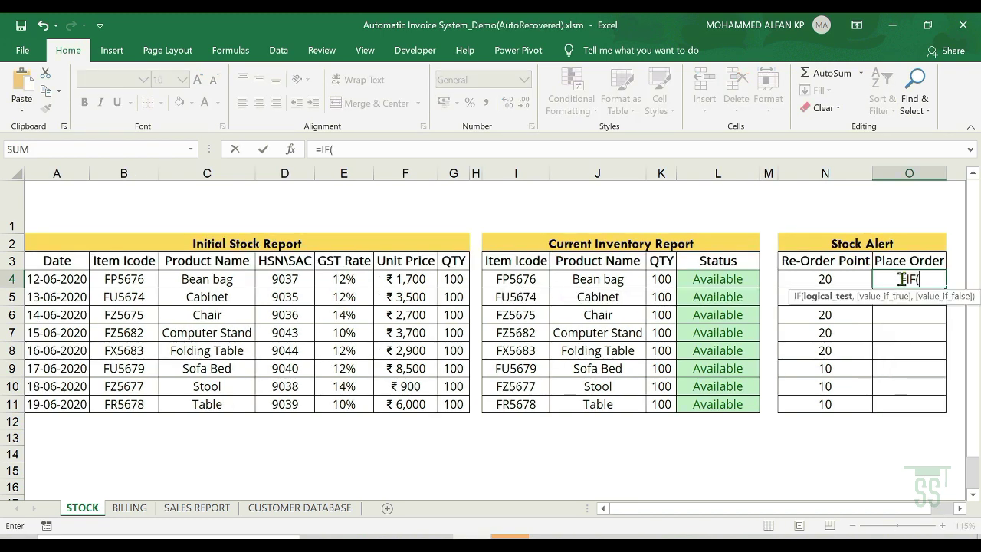
click(661, 280)
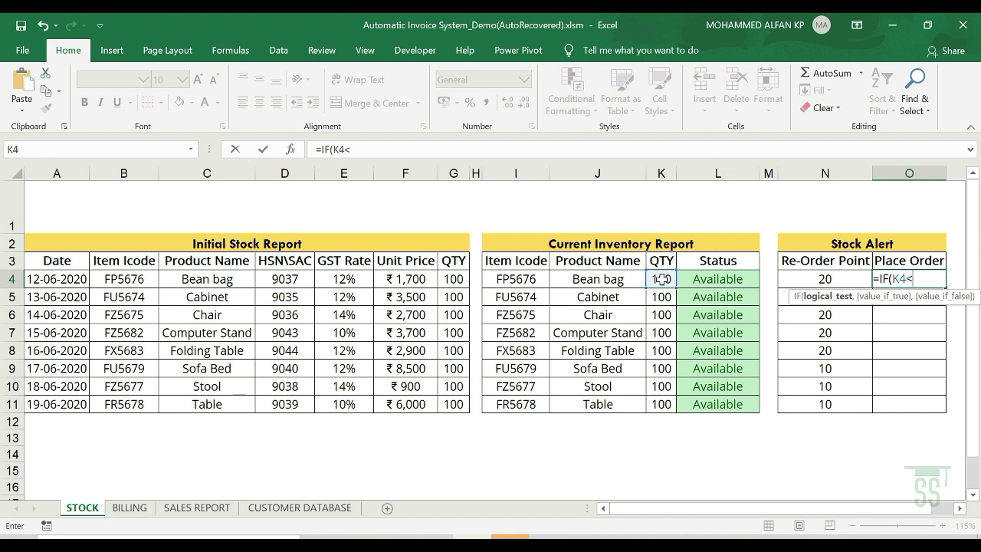
text(<)
click(832, 277)
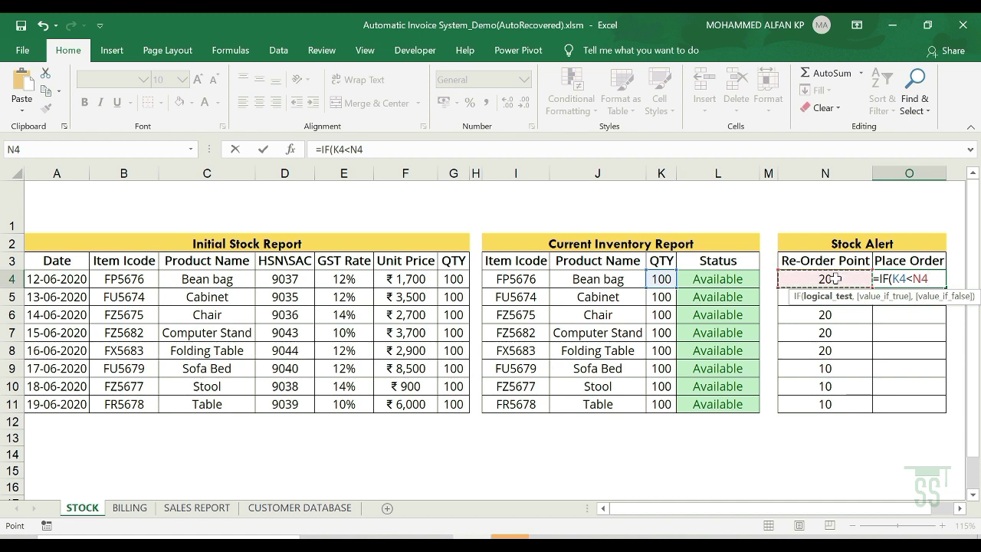
text(,)
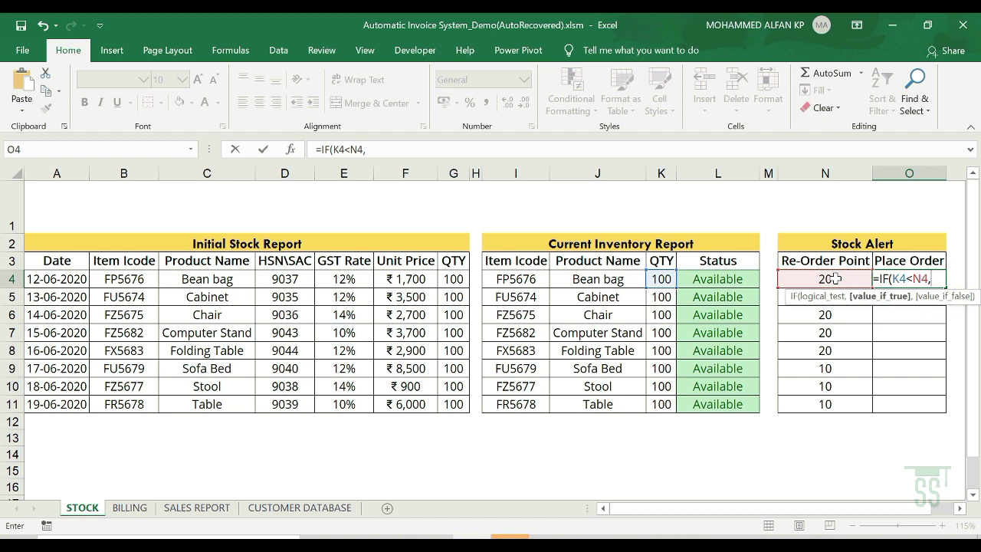
text("YES)
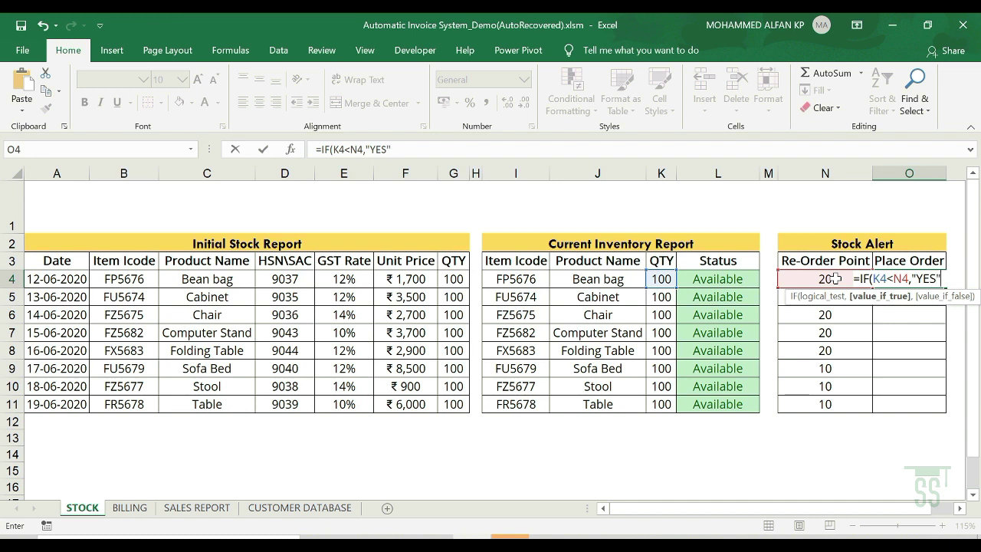
text(",)
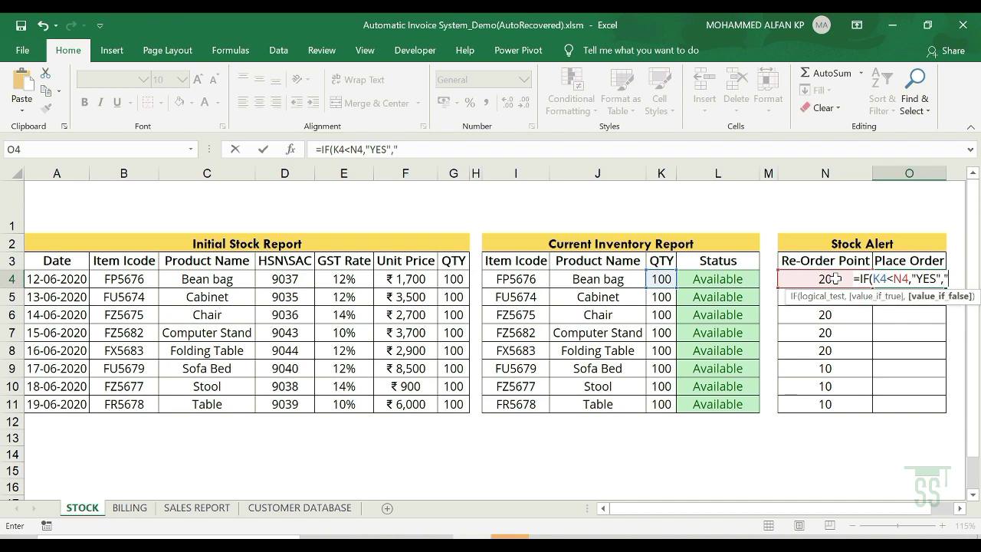
text("NO)
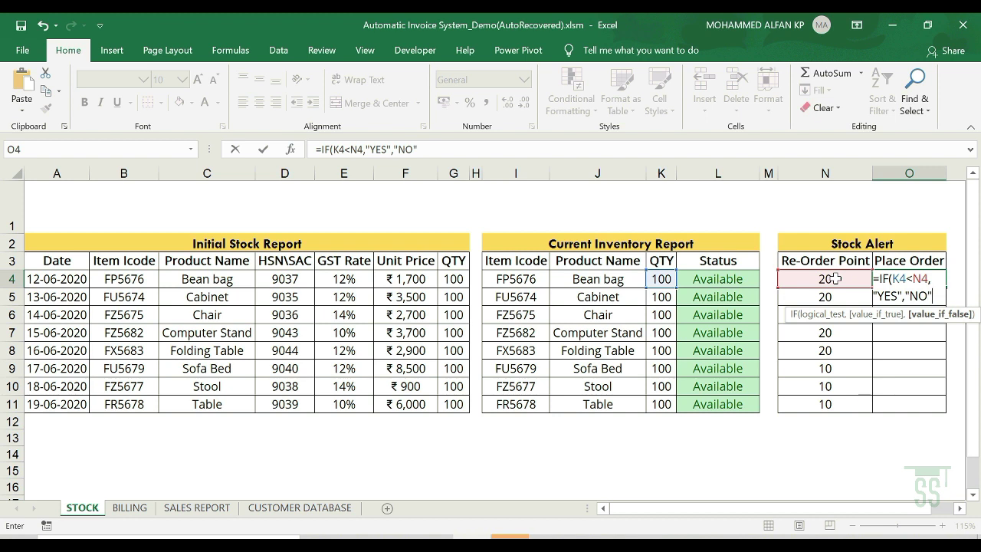
text("))
key(ctrl+Return)
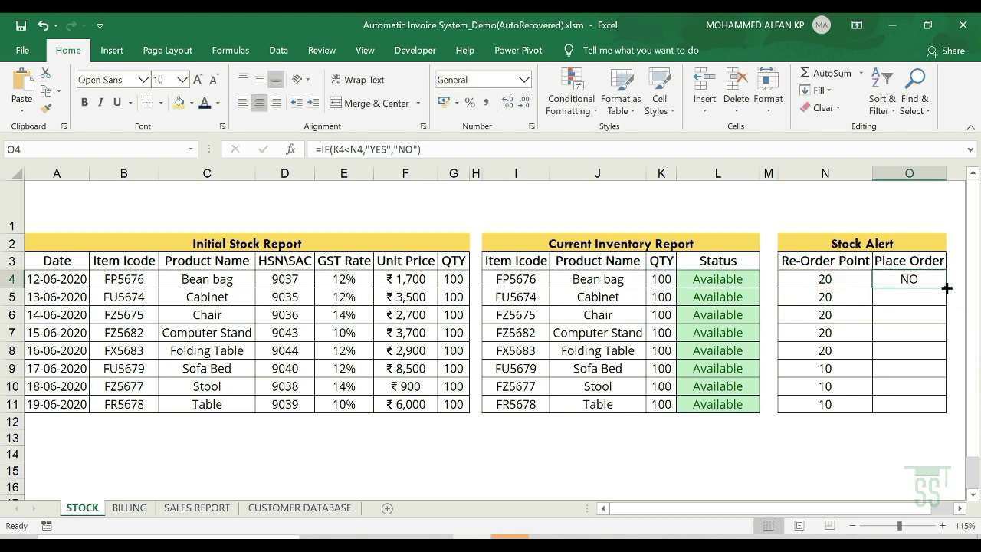
drag(948, 287, 949, 416)
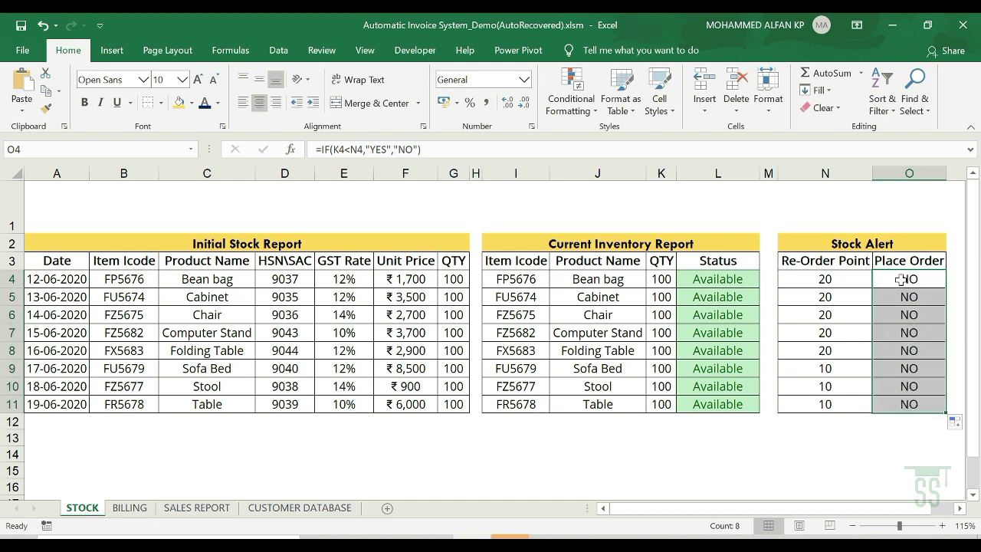
drag(902, 280, 899, 400)
- Highlight Place Order cells containing YES with light red fill and dark red text
click(591, 115)
mouse_move(613, 138)
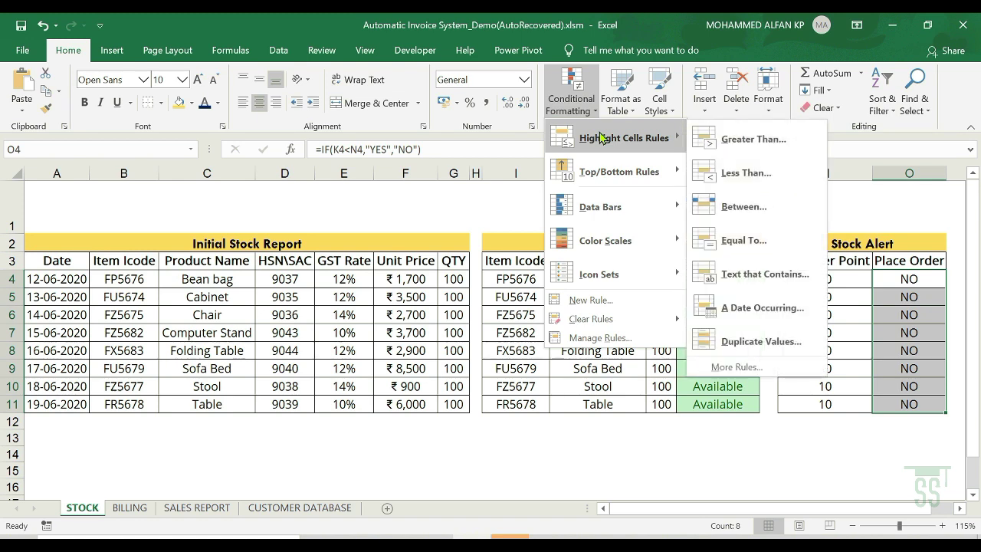
click(763, 273)
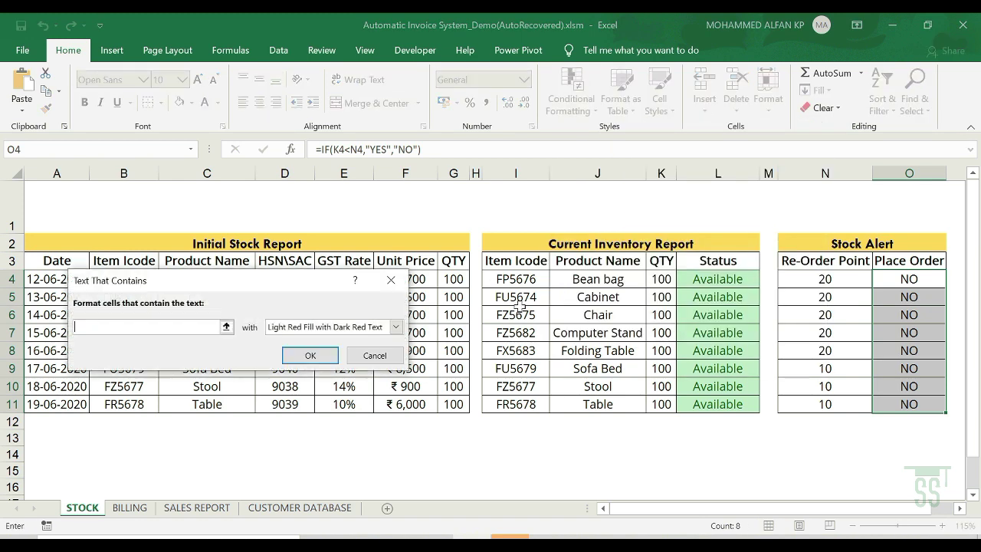
text(YES)
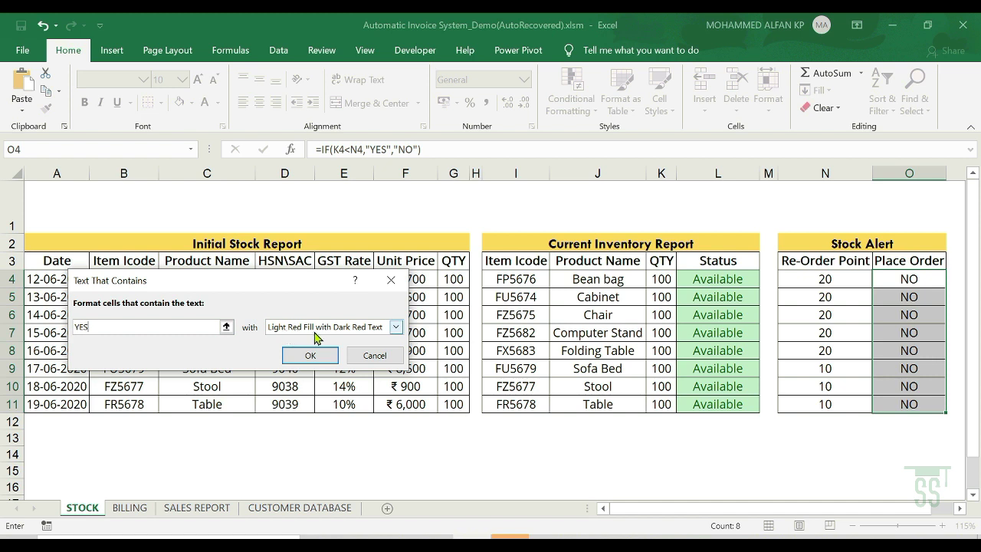
click(311, 355)
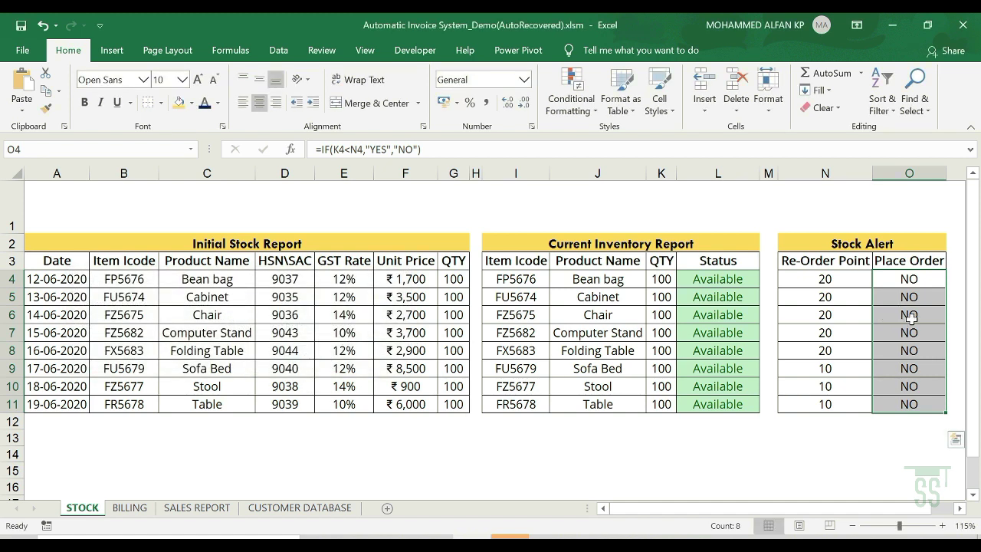
- Highlight Place Order cells containing NO with green fill and dark green text
click(568, 108)
mouse_move(607, 154)
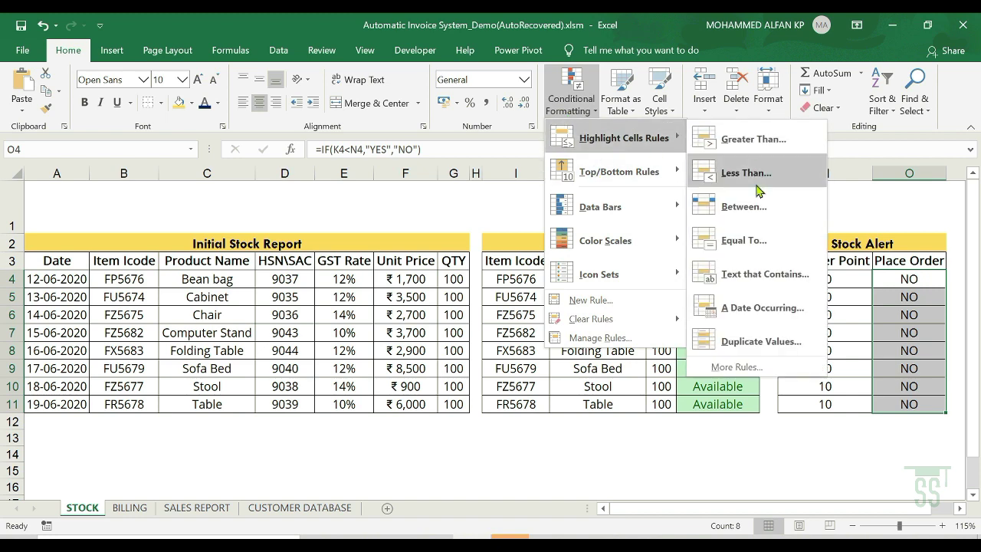
click(761, 274)
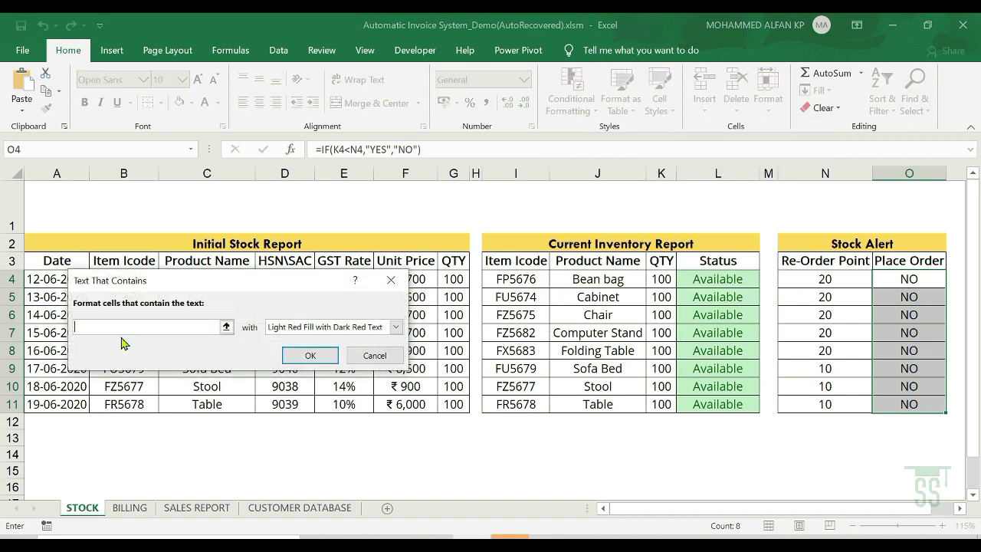
text(NO)
click(396, 328)
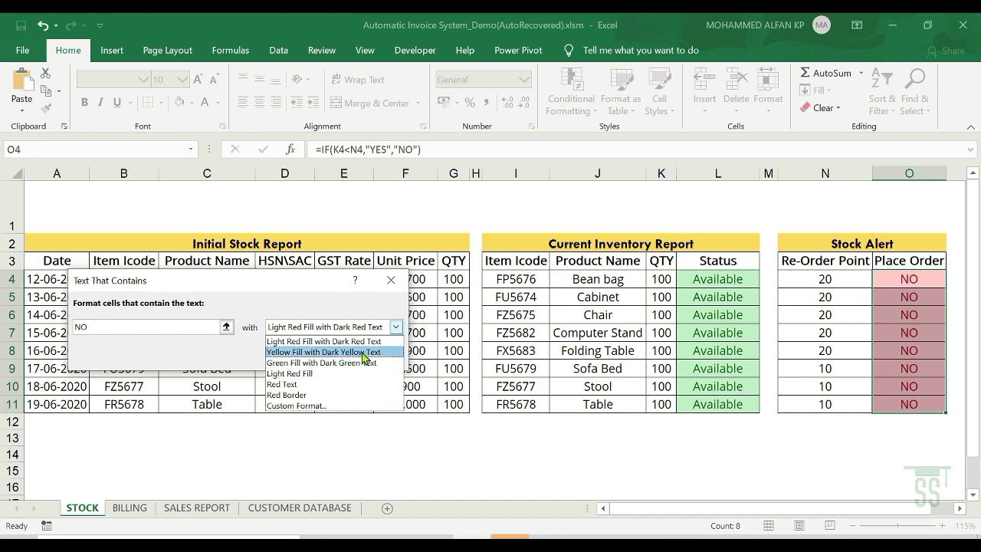
click(353, 362)
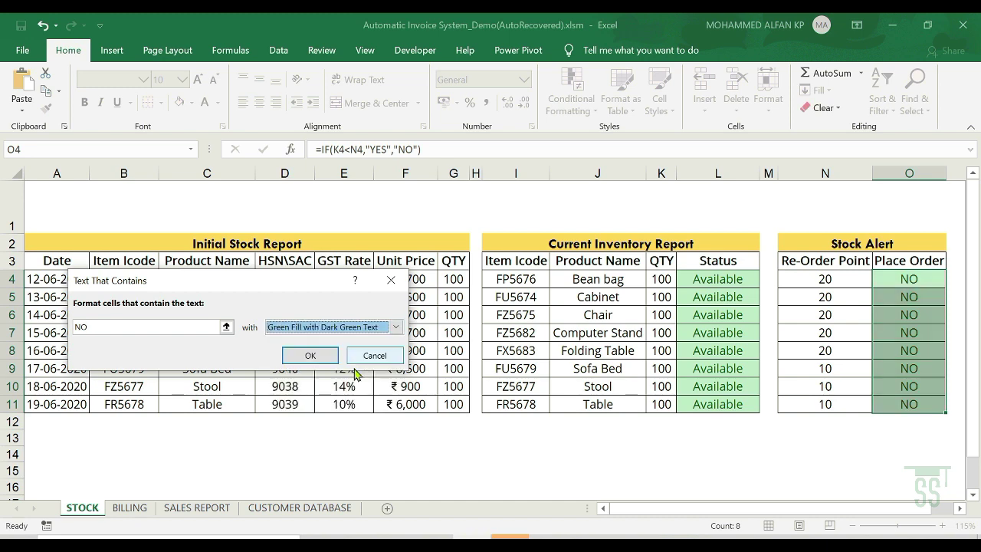
click(314, 354)
click(875, 364)
click(896, 286)
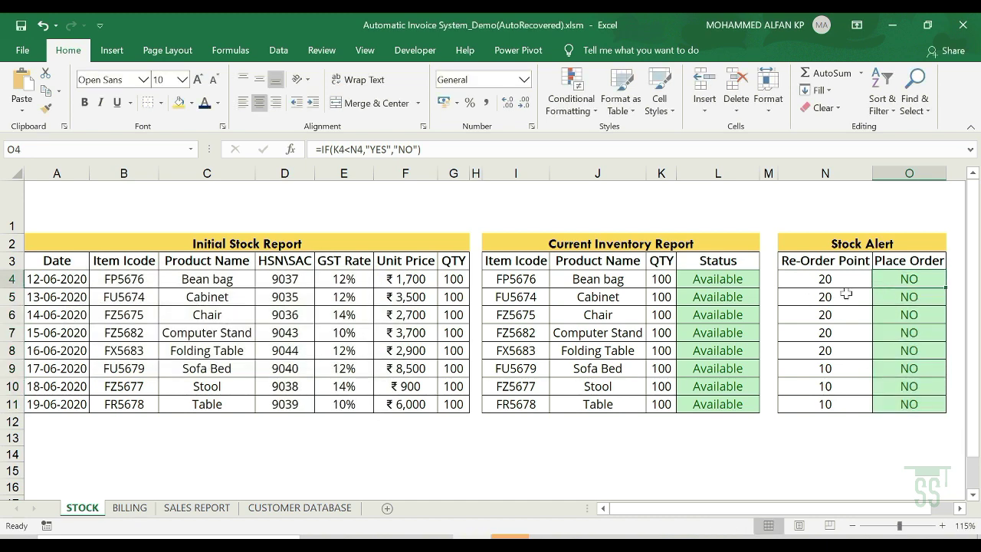
- Copy Bean bag's item code FP5676 into cell C14 on the BILLING sheet
click(536, 281)
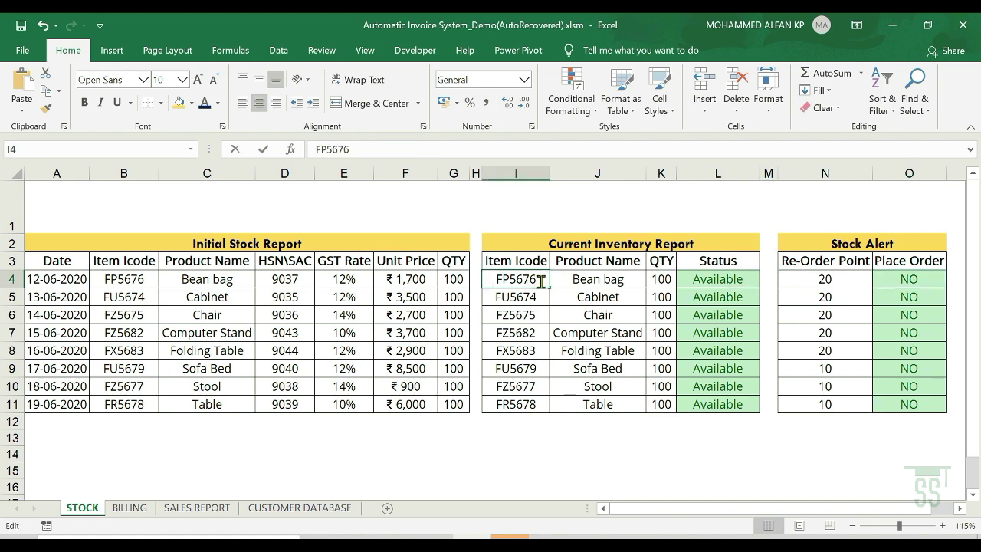
key(ctrl+Page_Down)
double_click(113, 374)
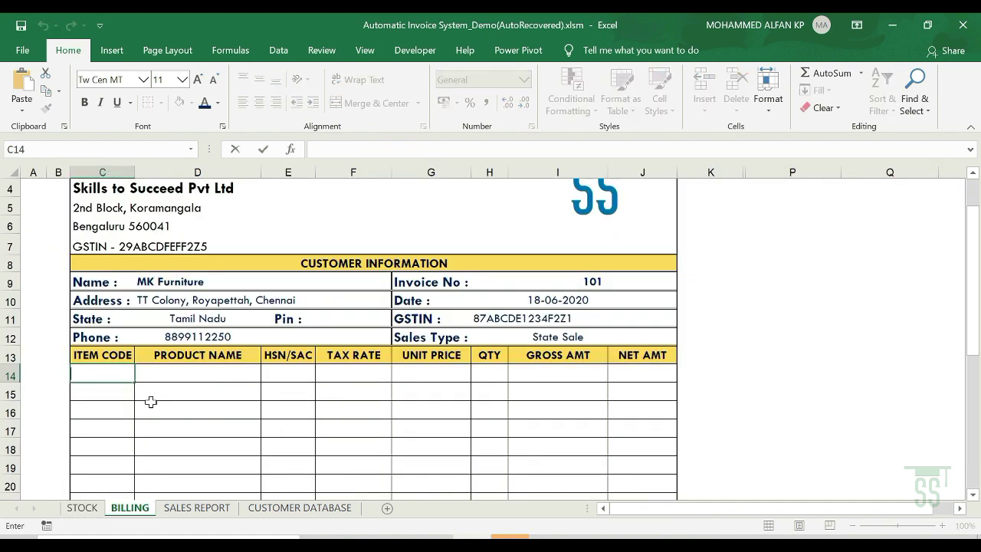
text(FP5676)
key(Return)
- Bill a quantity of 85 in H14, then return to the STOCK sheet
scroll(524, 363, down, 1)
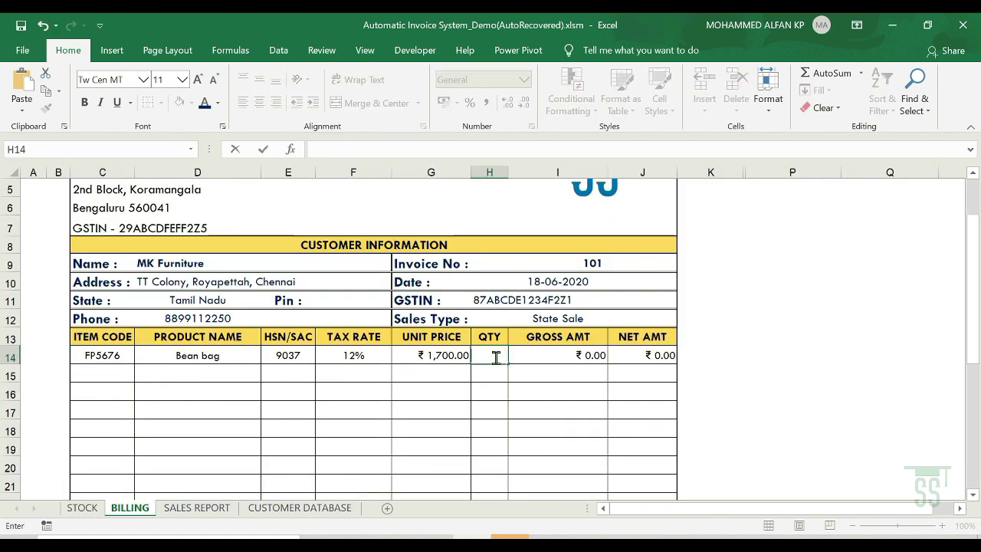
click(445, 411)
click(484, 359)
text(85)
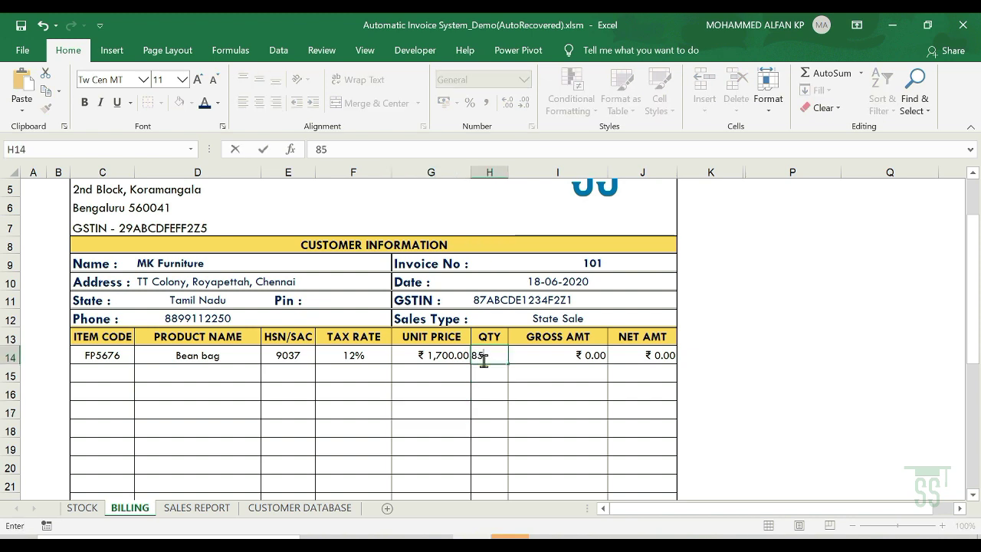
key(Return)
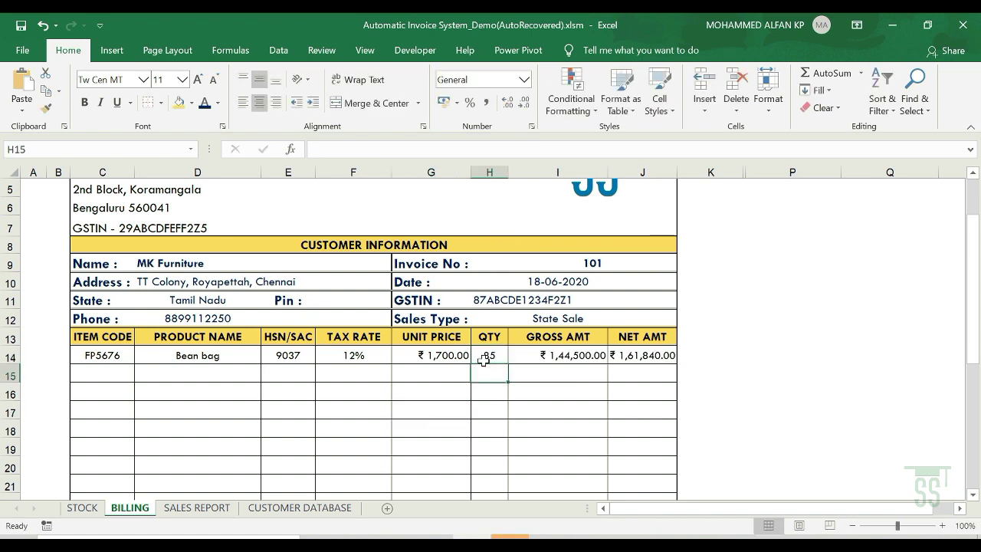
click(92, 510)
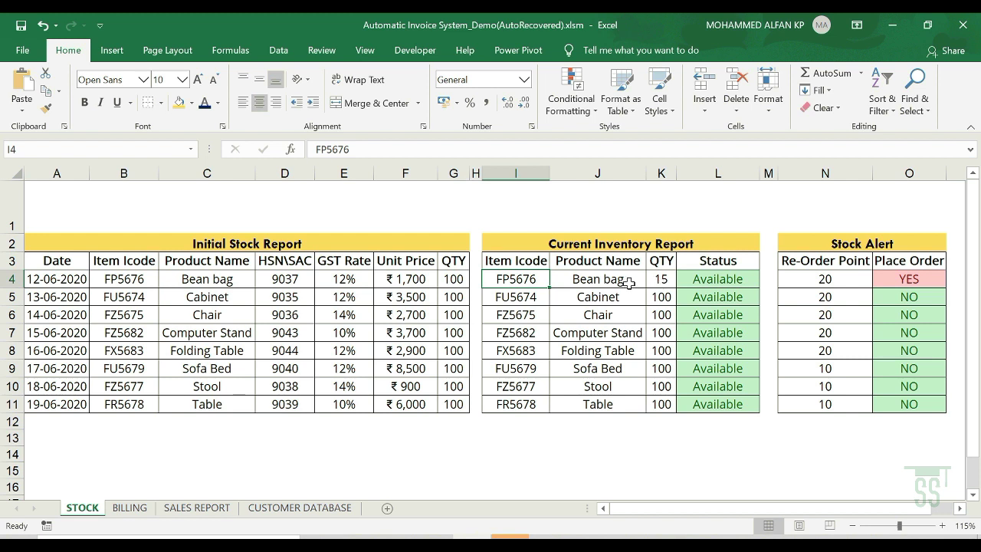
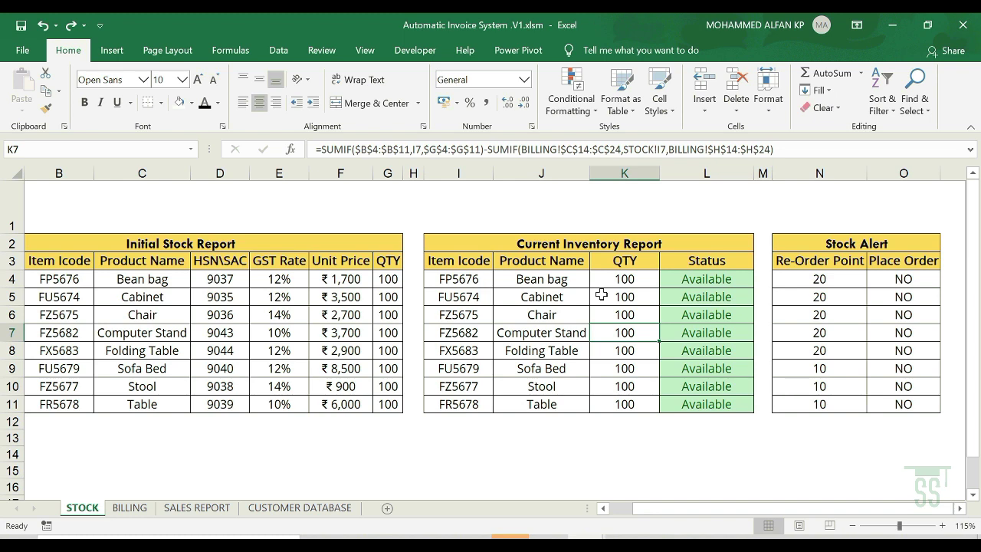
- Select the item codes I3:I11 together with the QTY column K3:K11
scroll(674, 334, down, 1)
click(820, 487)
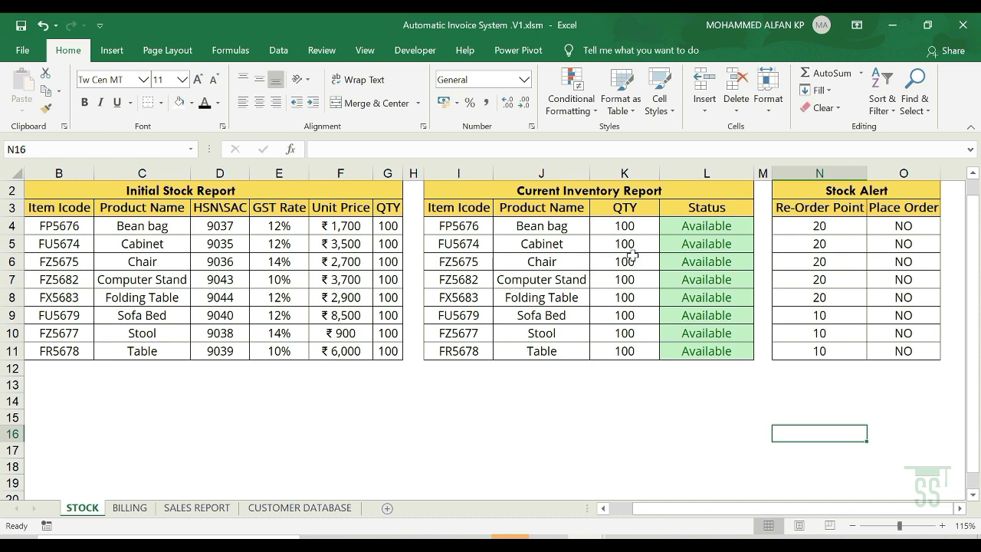
click(458, 207)
scroll(459, 261, up, 1)
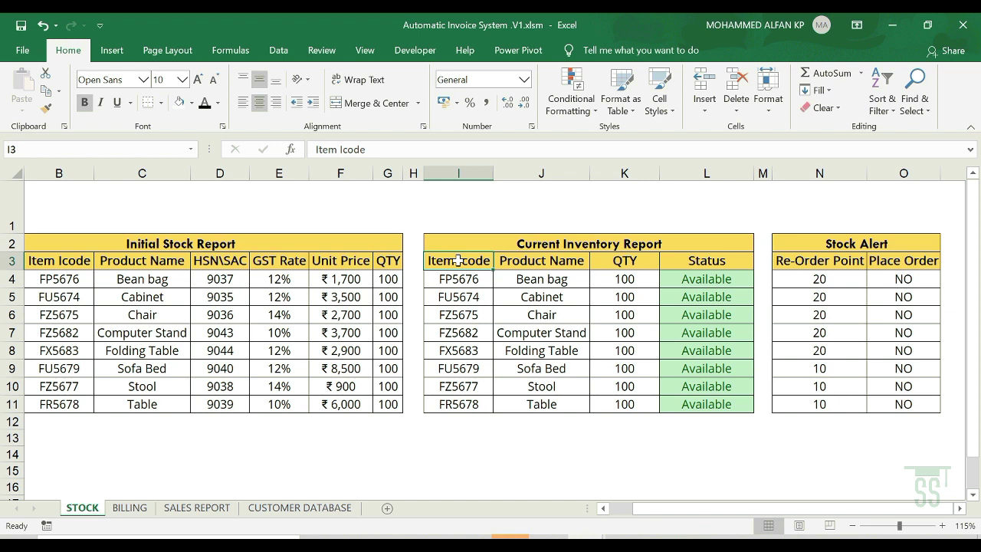
drag(458, 261, 457, 405)
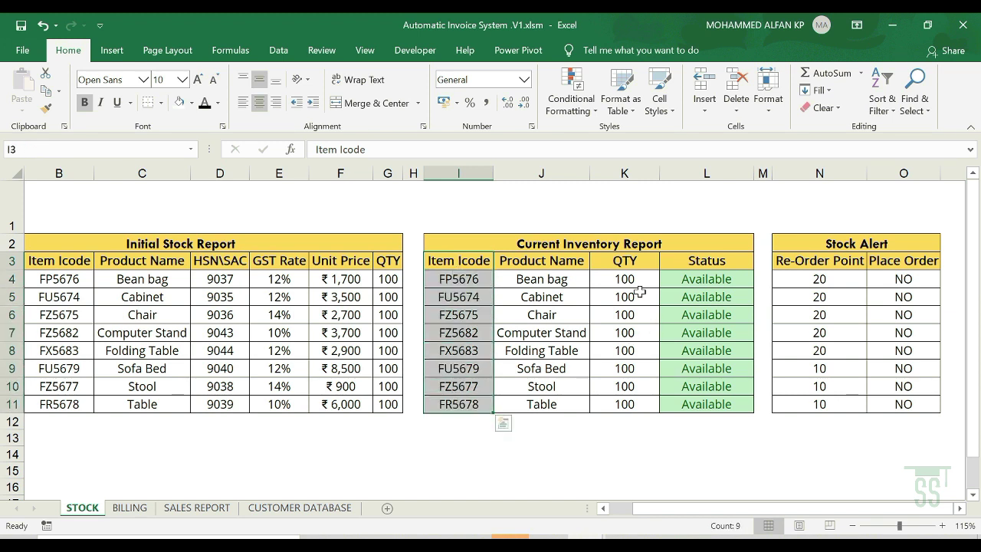
drag(626, 261, 632, 401)
- Insert a 3-D Clustered Column chart of the quantities and apply the dark chart style
click(113, 53)
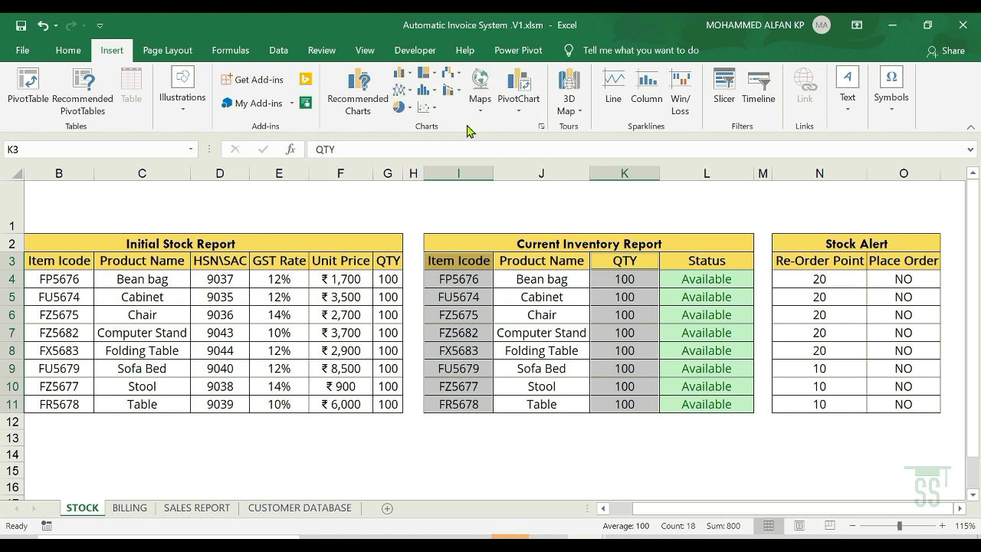
click(406, 77)
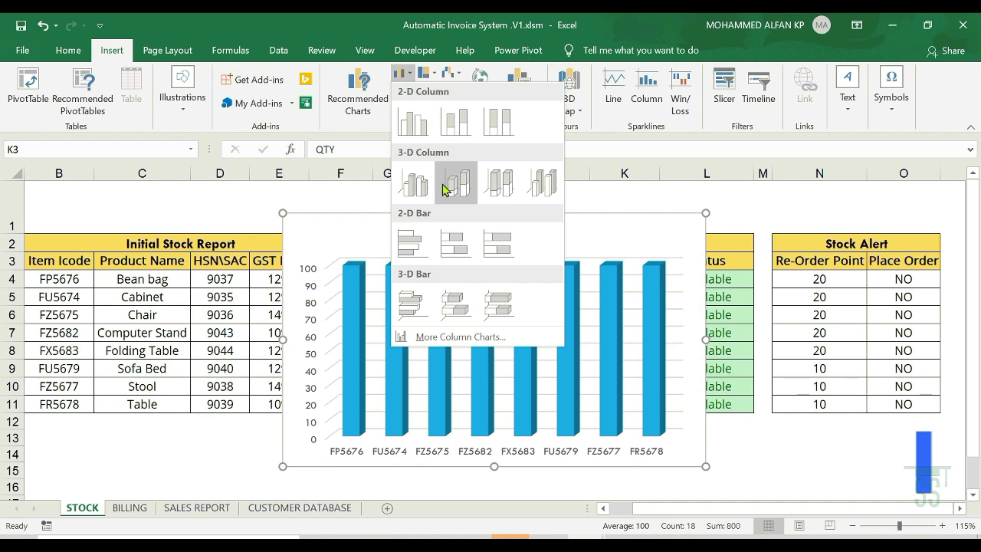
click(450, 186)
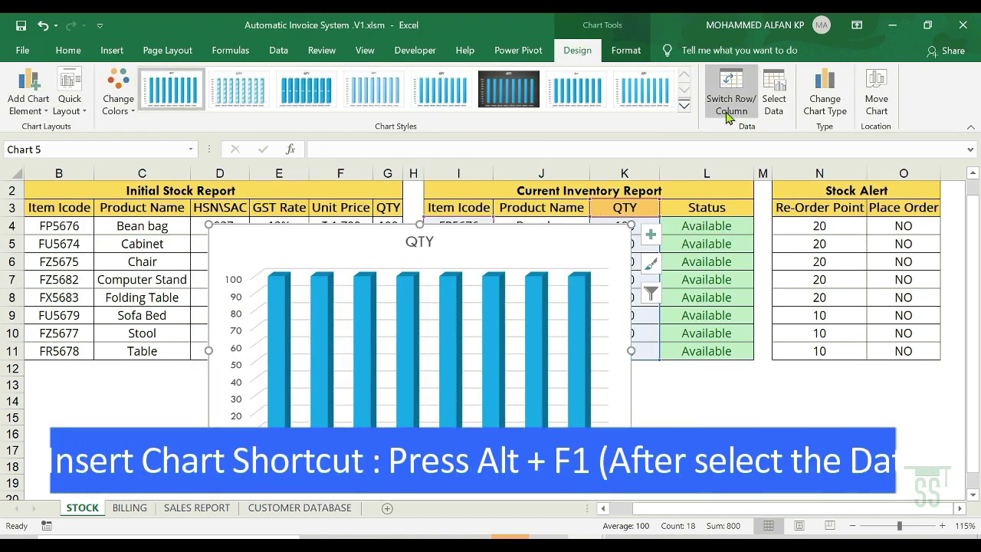
click(526, 95)
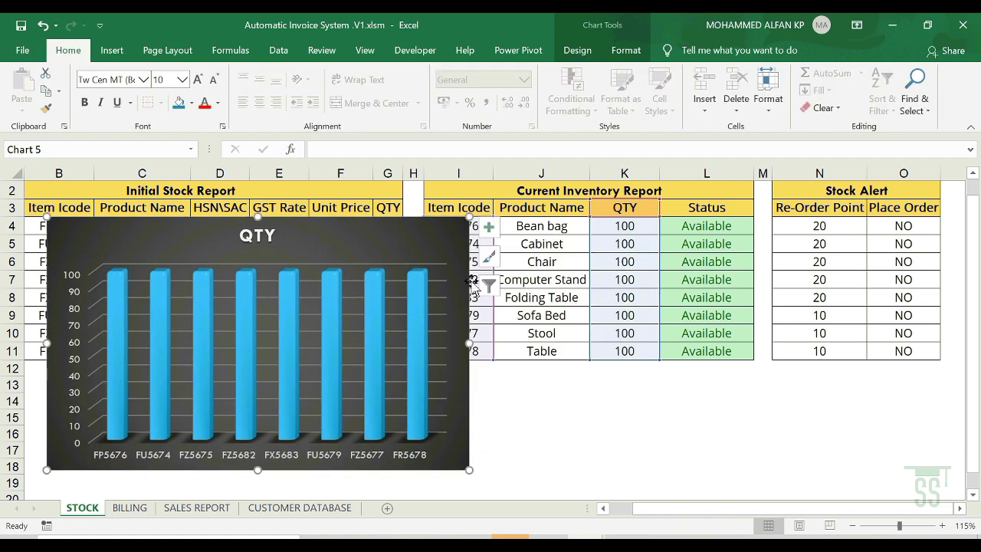
key(Escape)
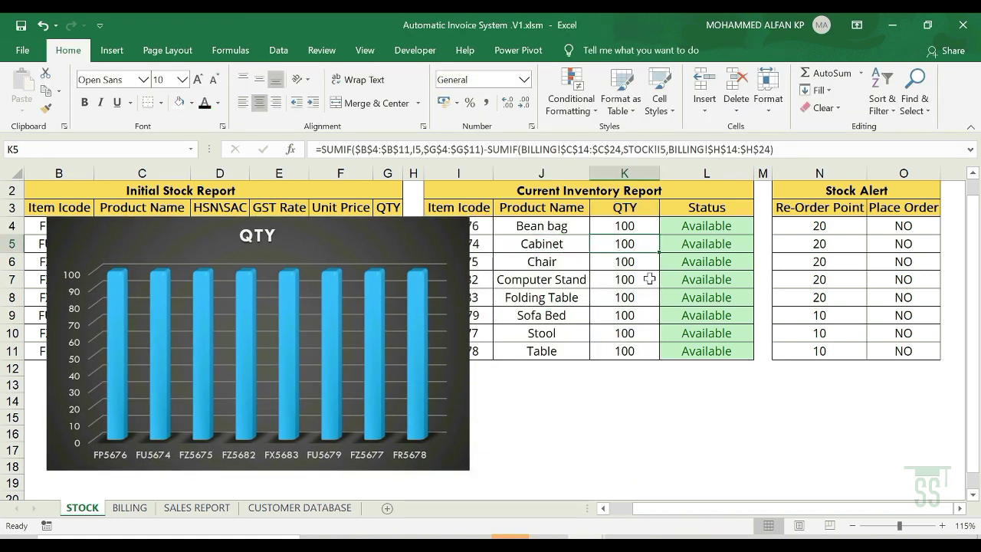
- Test the chart by entering 50 for Cabinet in K5 and 70 for Table in K11
text(50)
key(Return)
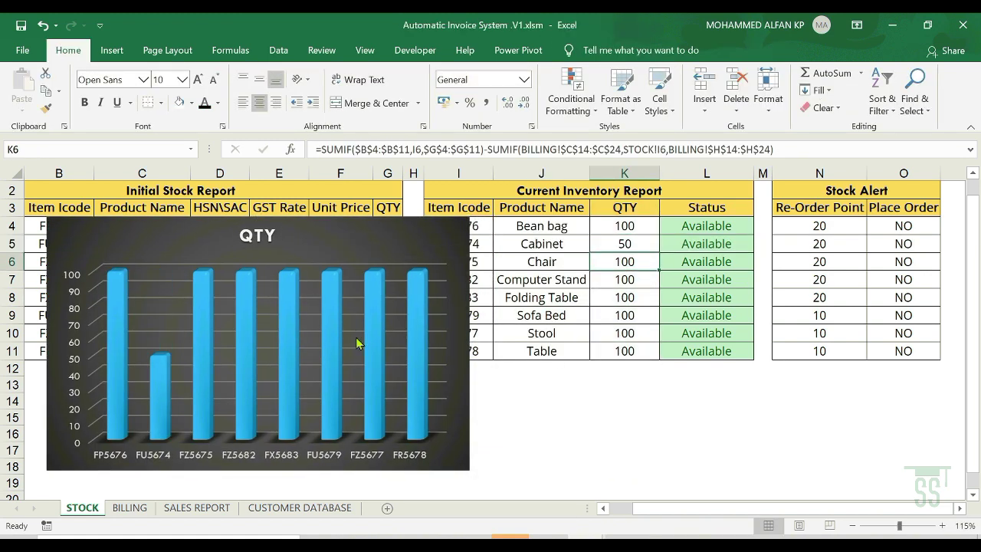
click(628, 349)
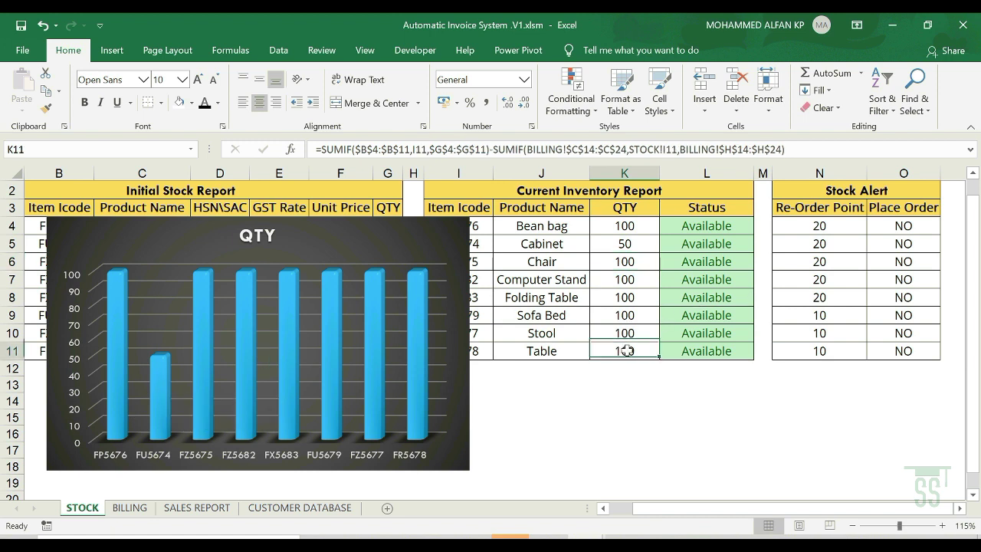
double_click(630, 357)
text(70)
key(Return)
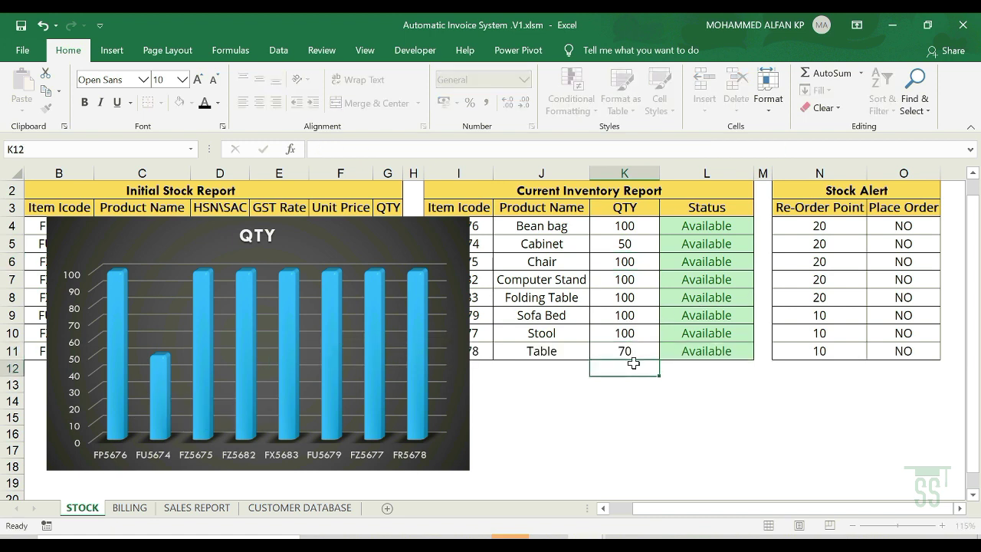
- Move the QTY chart below the stock tables and widen it
drag(430, 256, 389, 385)
scroll(389, 390, down, 2)
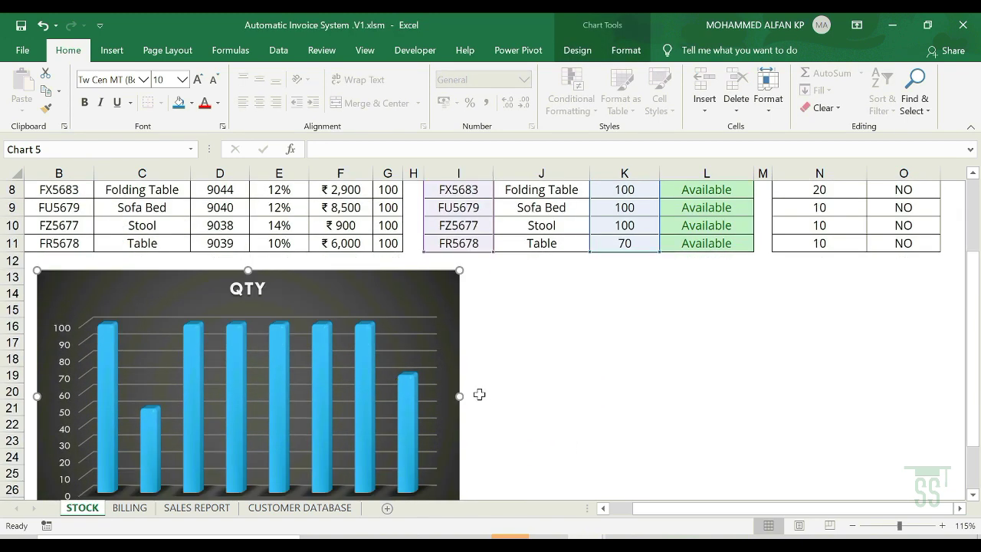
drag(462, 396, 800, 390)
click(869, 376)
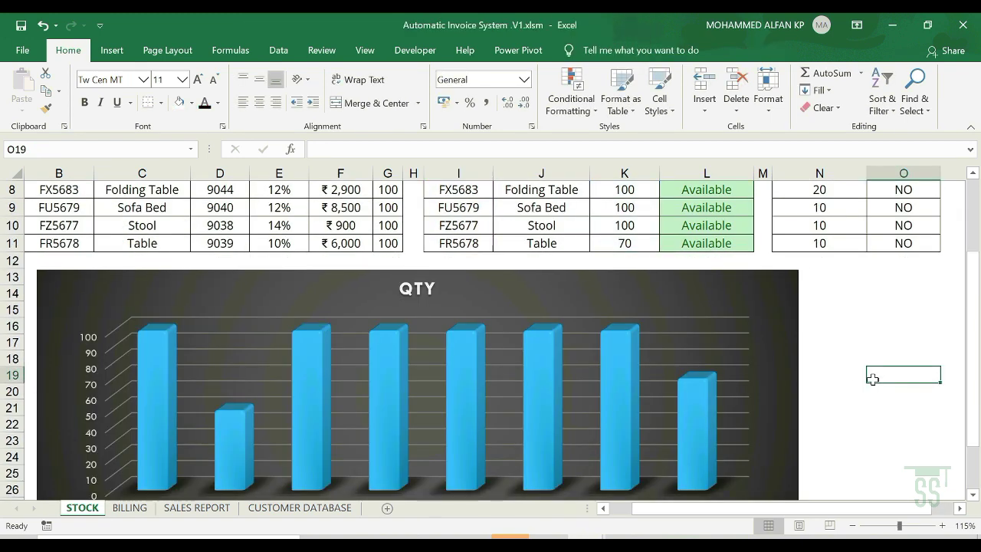
scroll(766, 345, up, 2)
- Fill K4's SUMIF quantity formula down through K11 to restore the quantities
click(633, 276)
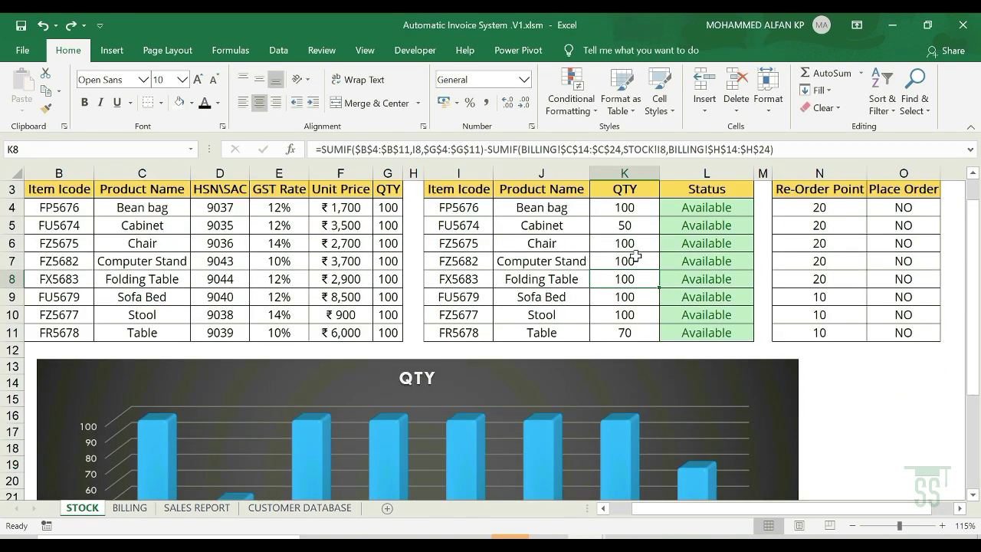
click(633, 208)
drag(658, 216, 653, 335)
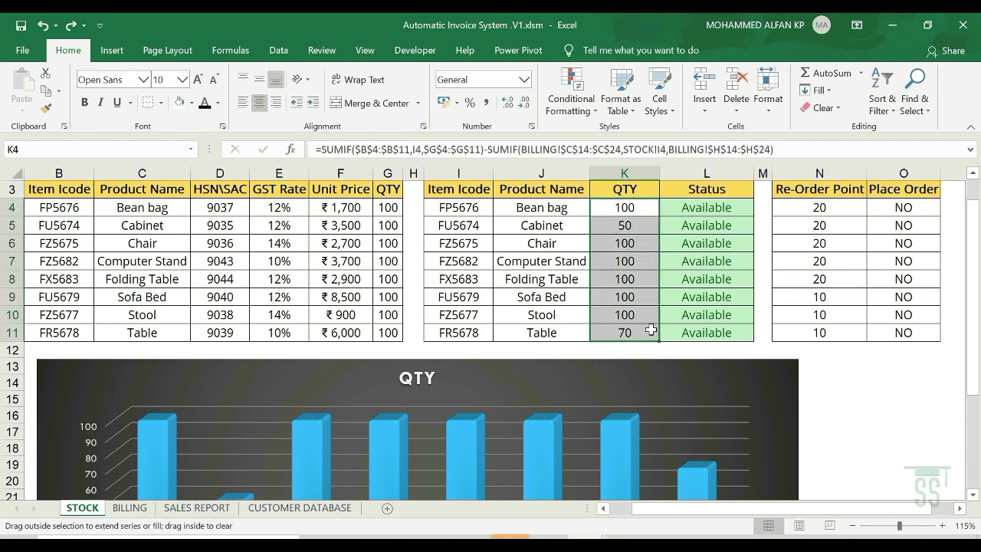
click(541, 279)
scroll(625, 264, up, 1)
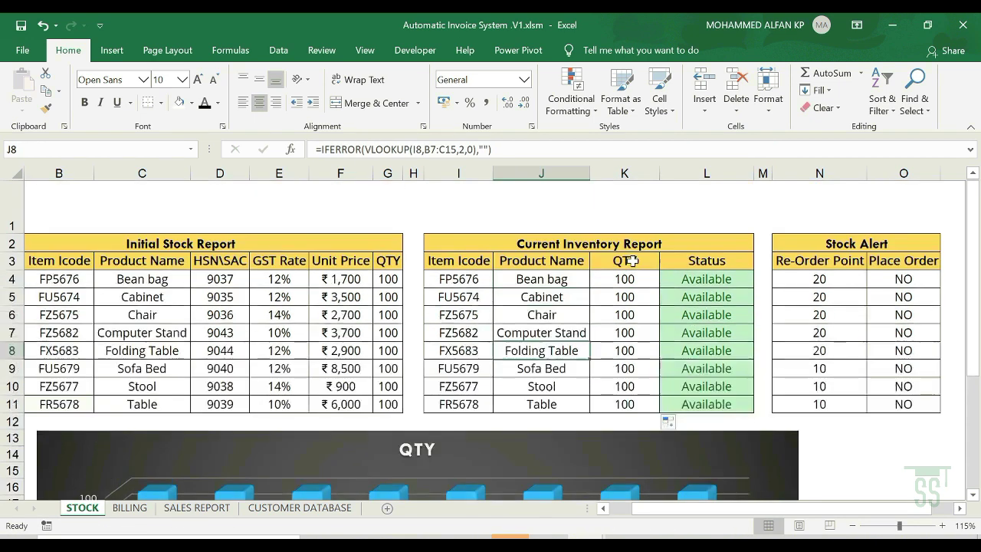
scroll(631, 288, down, 1)
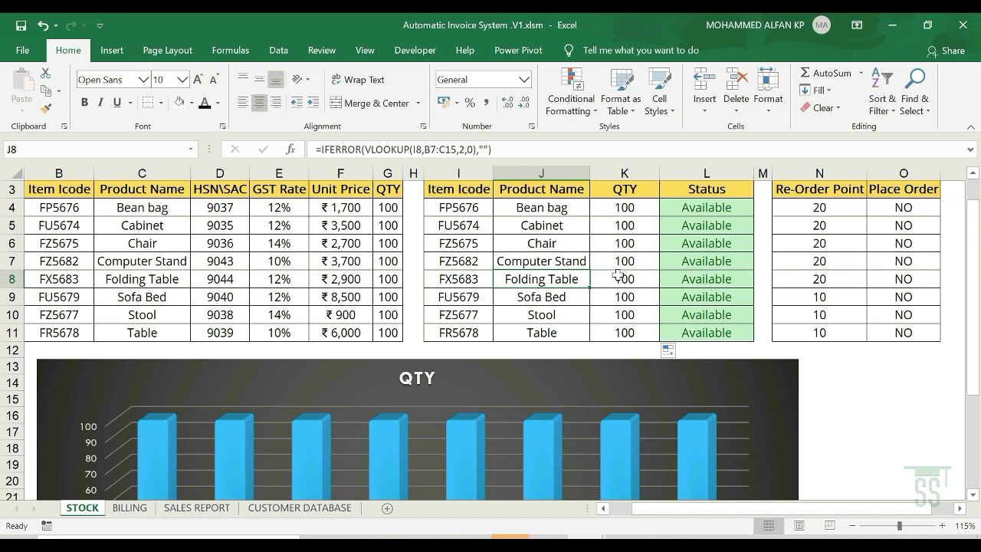
- Switch to the BILLING sheet and look over the invoice title area
click(128, 507)
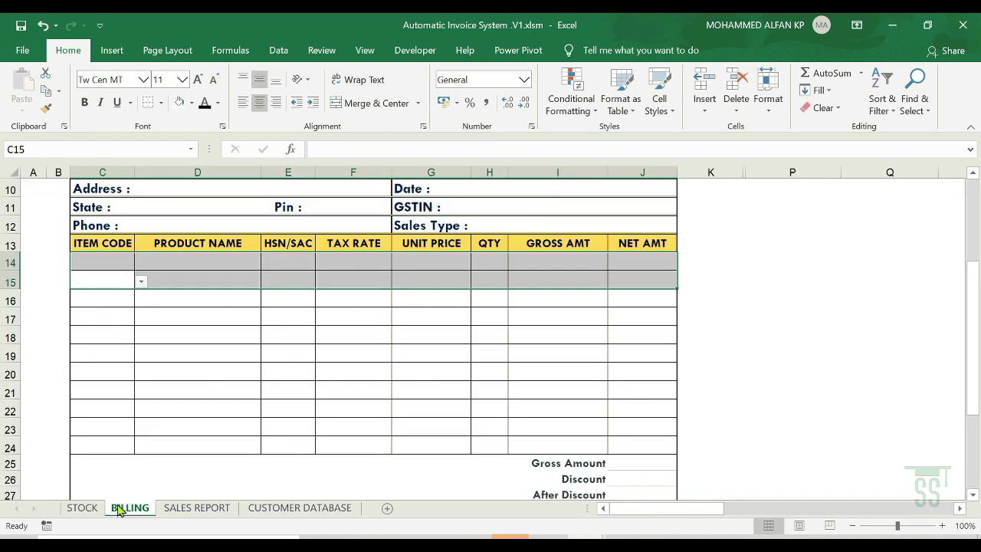
scroll(854, 367, up, 2)
click(853, 358)
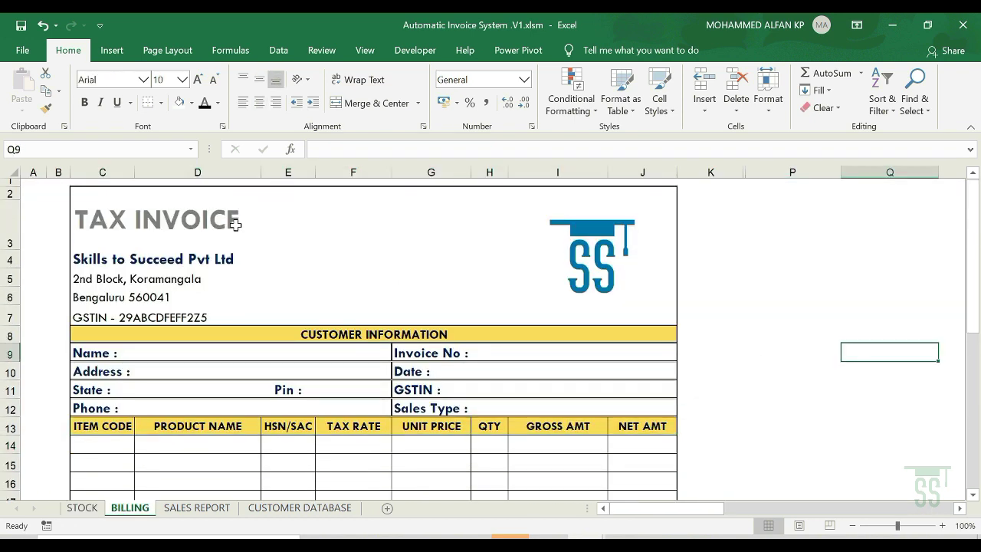
click(185, 195)
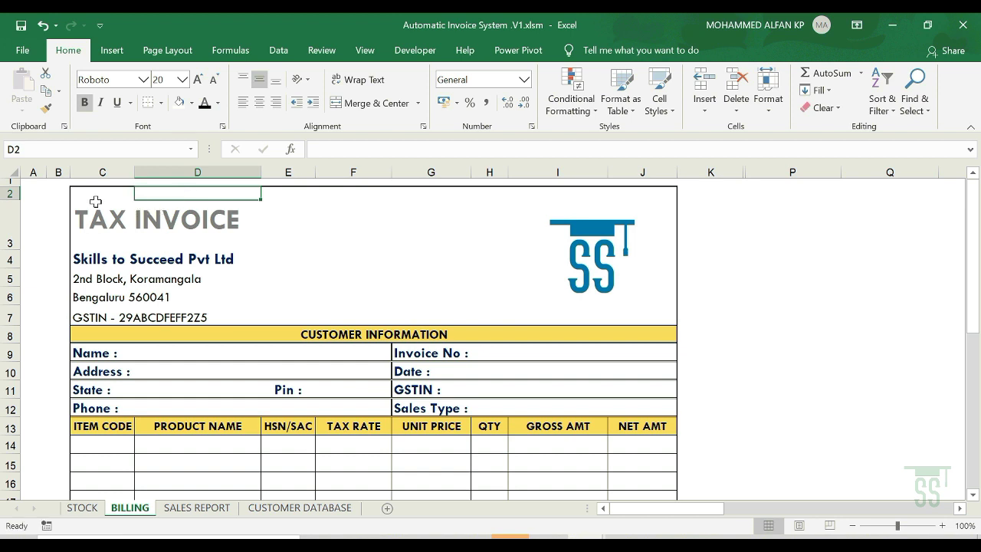
click(748, 280)
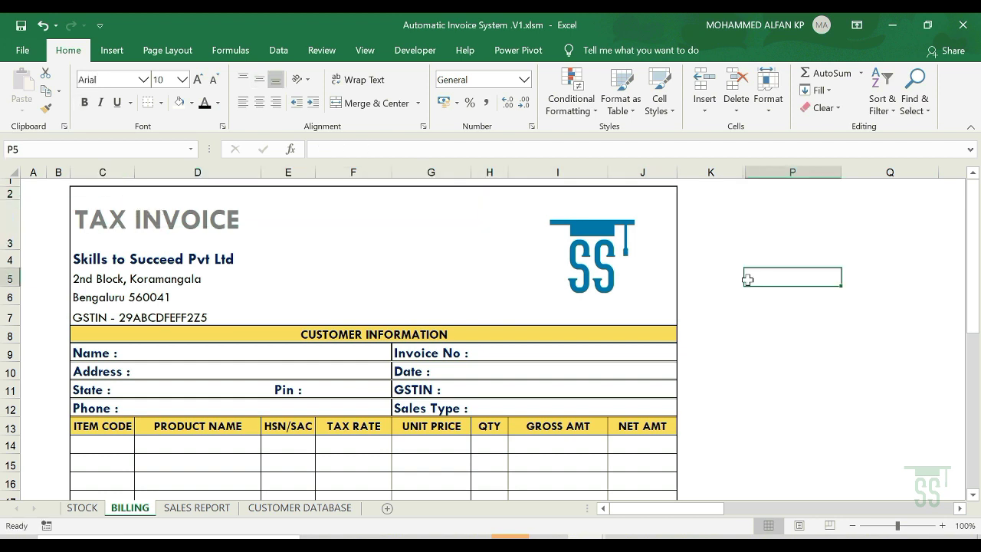
click(419, 292)
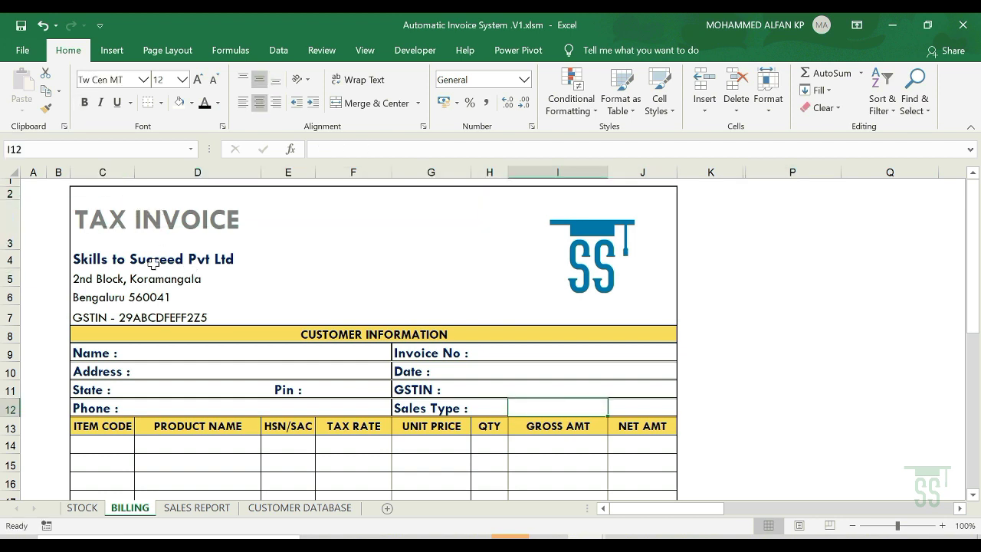
scroll(153, 264, down, 1)
- Review the Name, Invoice No, Date, GSTIN and Sales Type cells, then select GROSS AMT cell I14
click(151, 329)
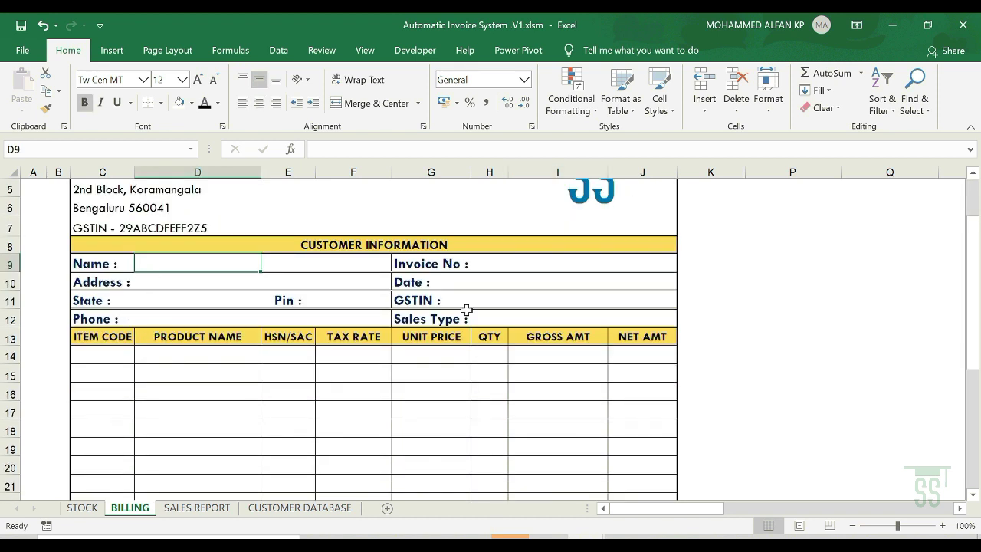
click(512, 262)
click(462, 282)
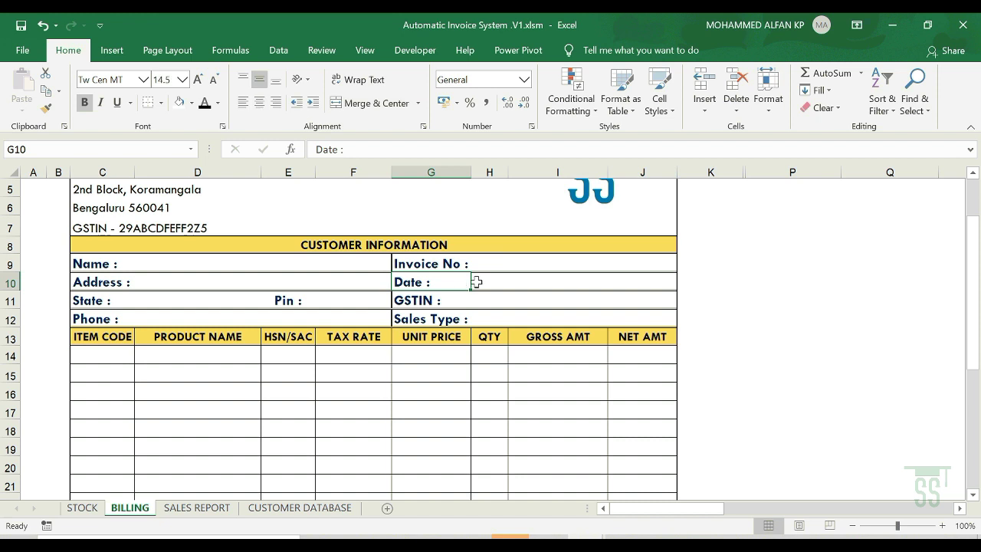
click(524, 282)
click(433, 302)
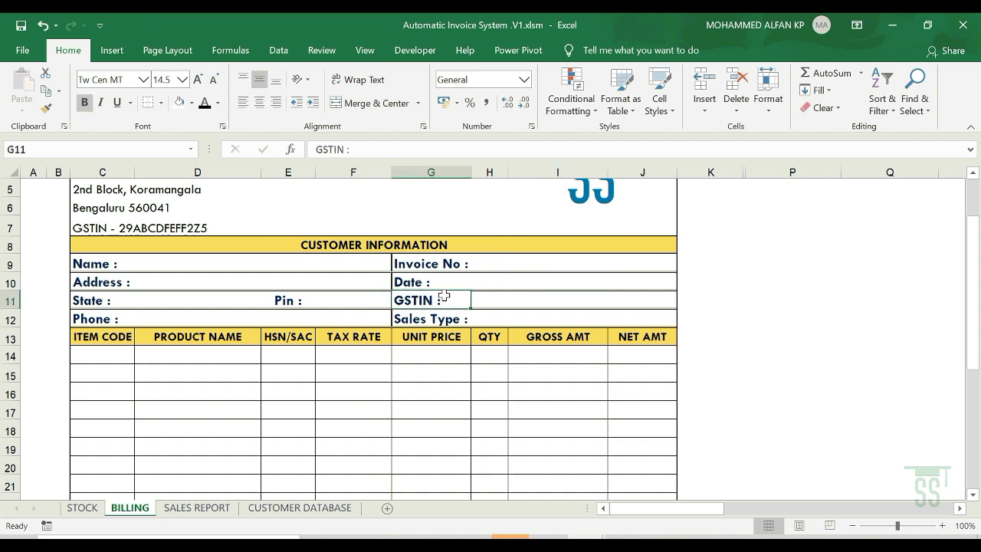
click(550, 294)
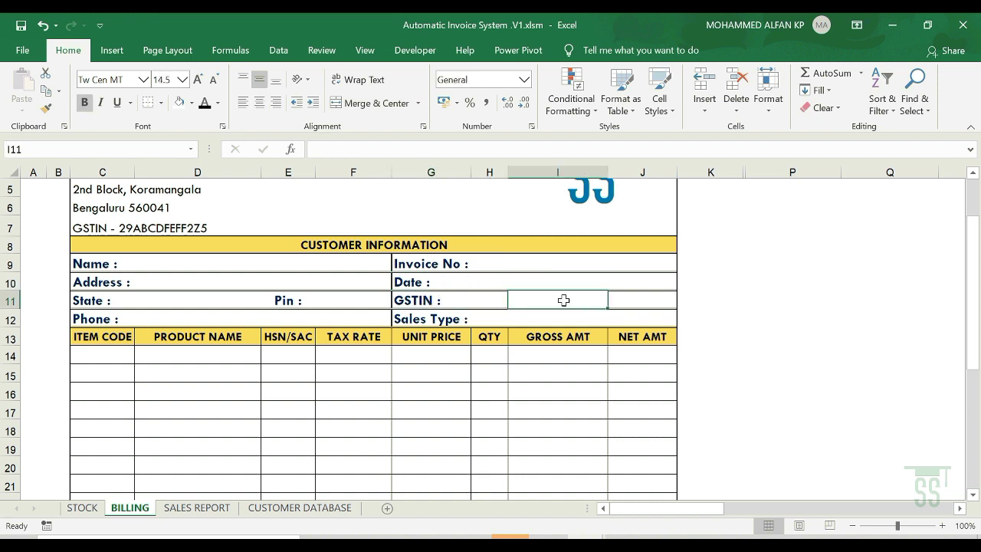
click(436, 313)
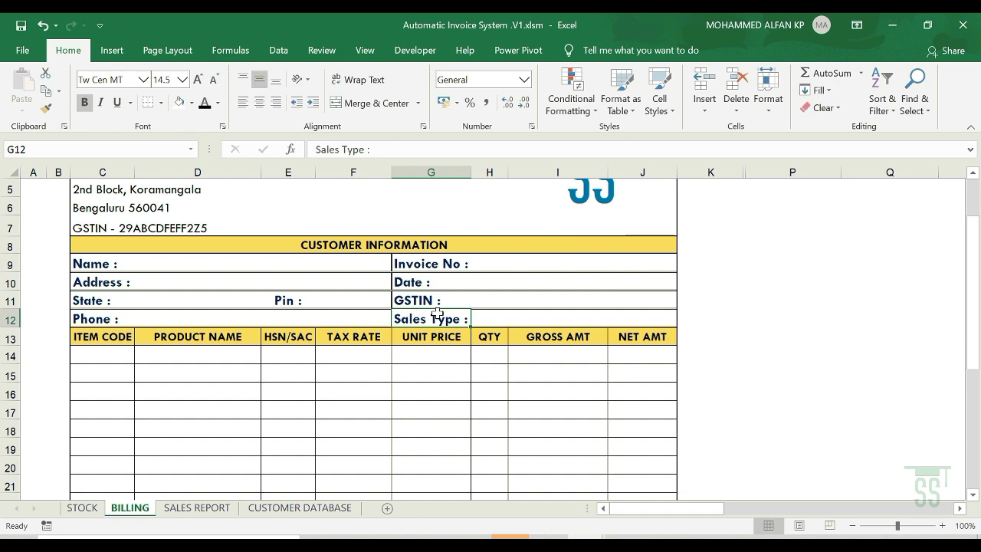
click(506, 318)
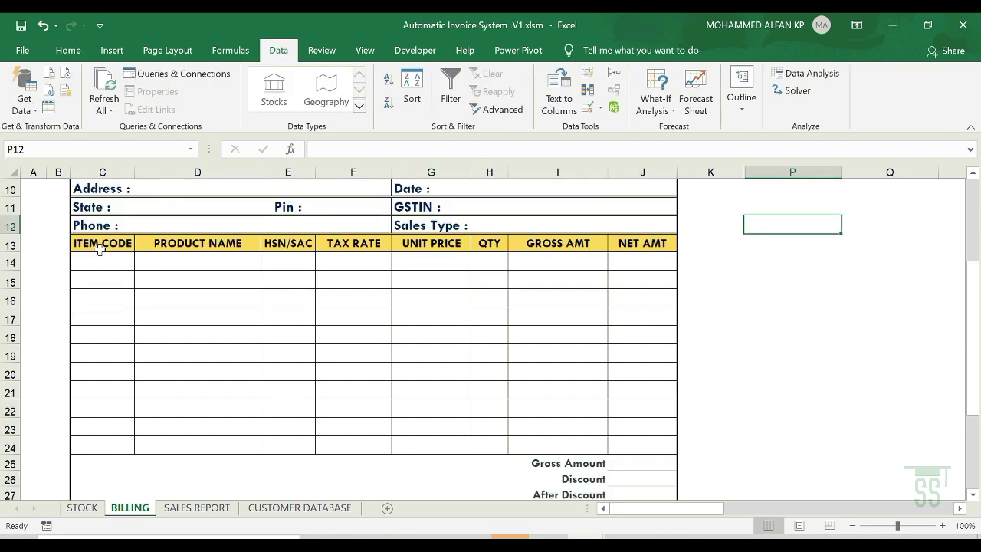
scroll(195, 296, up, 1)
scroll(133, 296, down, 1)
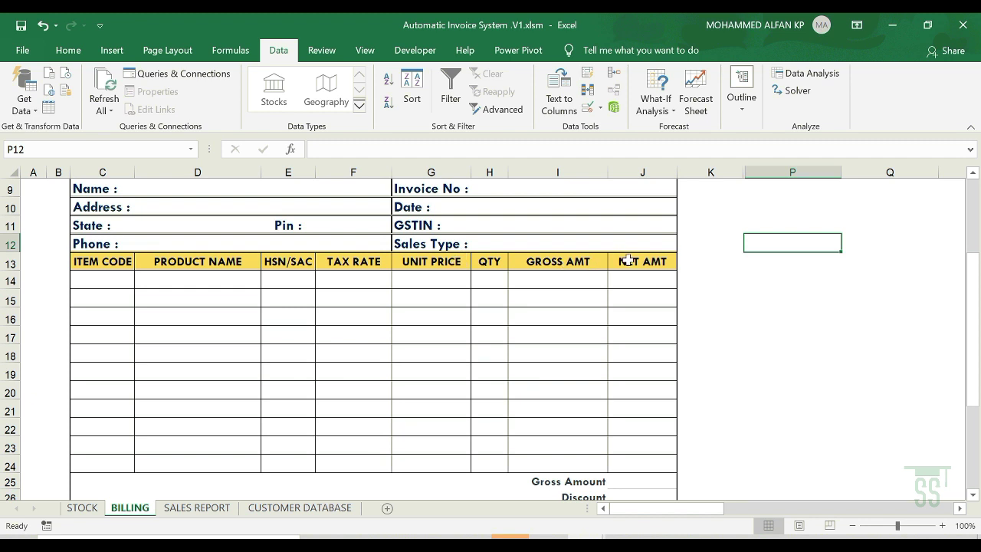
click(541, 278)
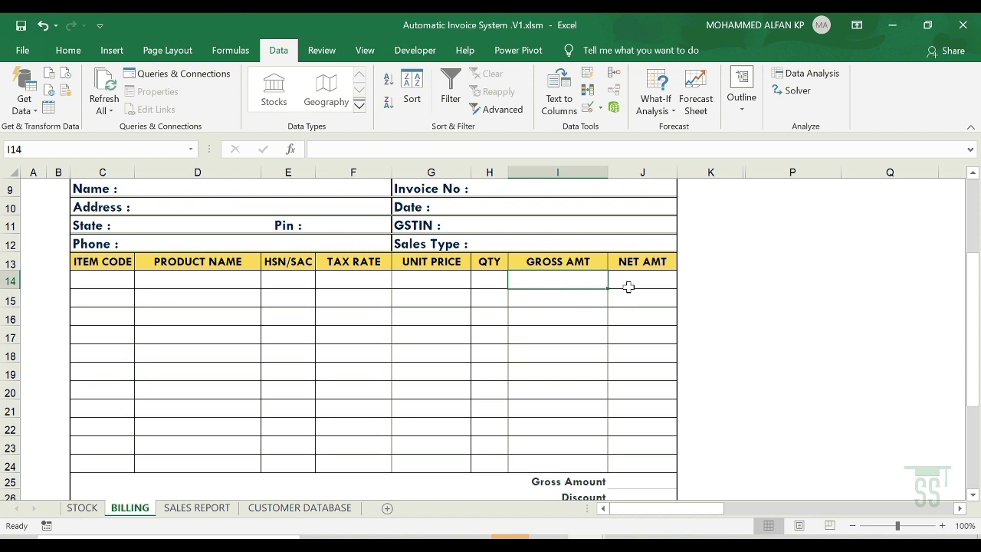
scroll(628, 292, down, 2)
click(626, 372)
scroll(570, 227, up, 1)
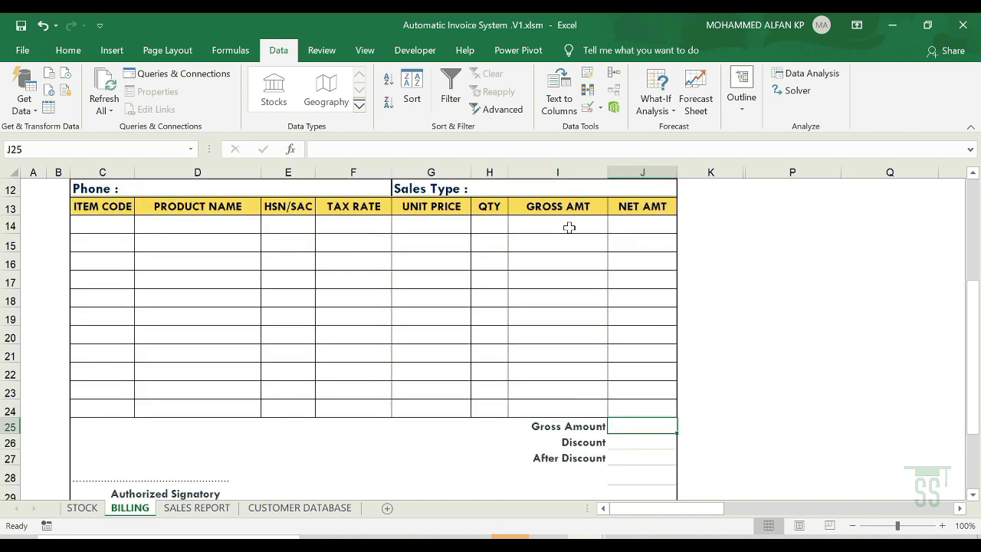
scroll(613, 391, down, 1)
click(629, 383)
scroll(661, 402, down, 1)
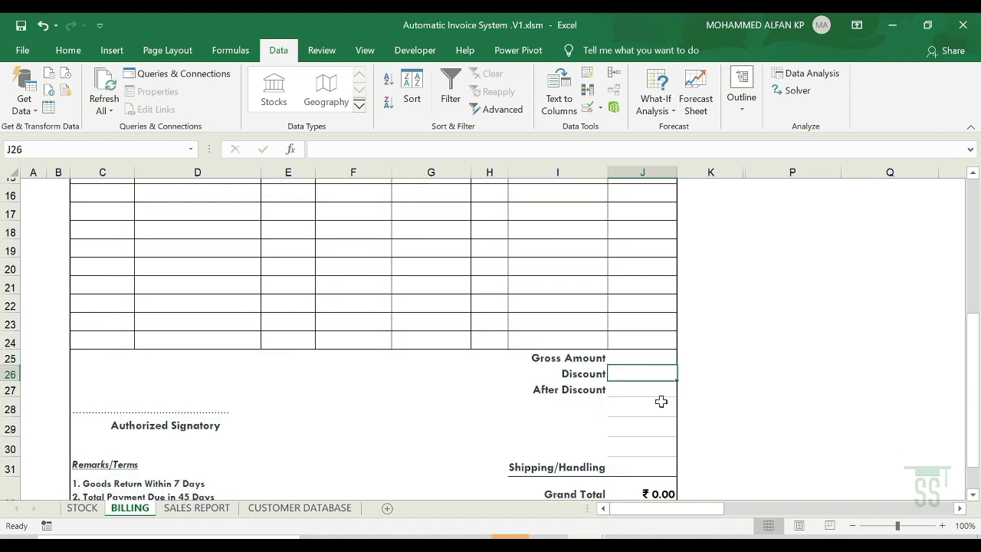
scroll(652, 392, down, 1)
click(641, 383)
click(644, 401)
scroll(644, 445, up, 1)
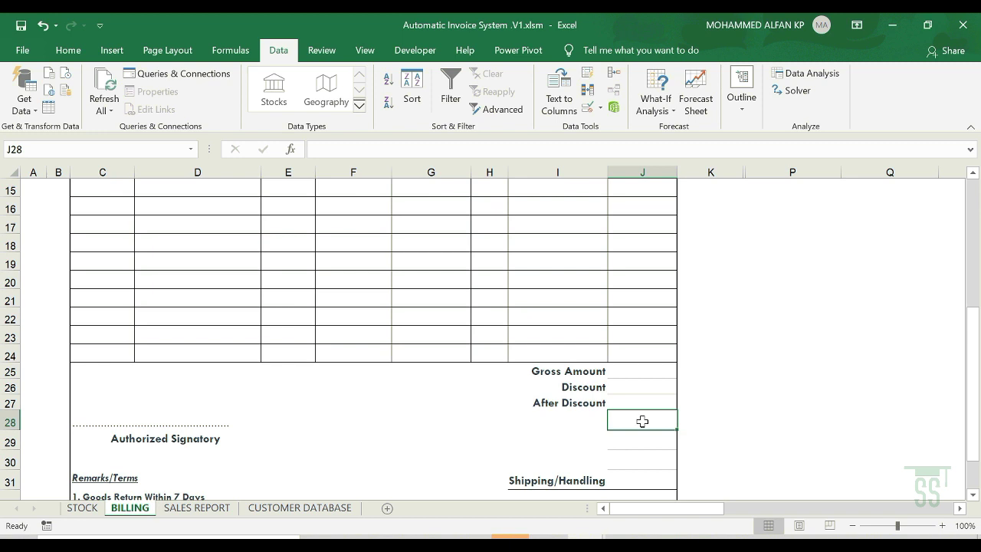
scroll(642, 421, down, 1)
click(642, 424)
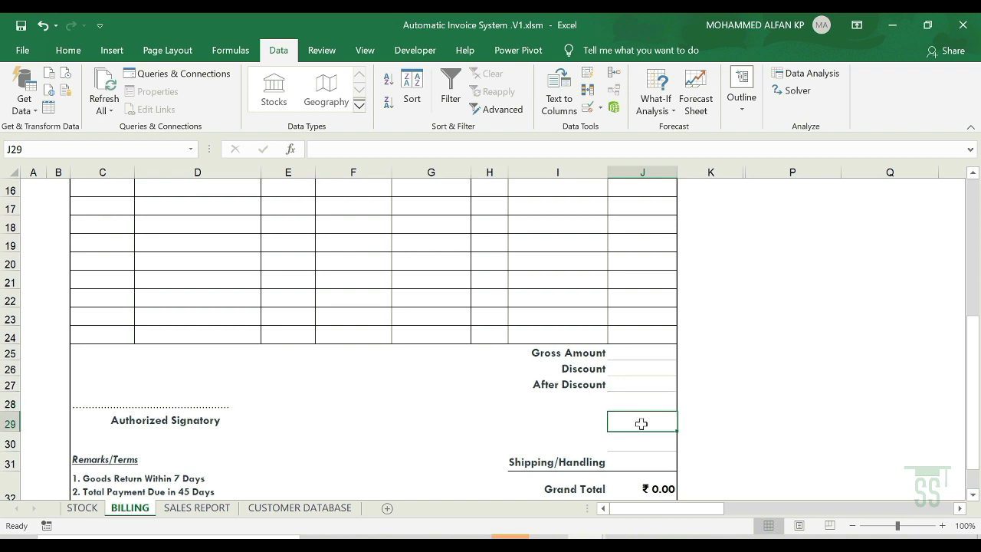
click(639, 444)
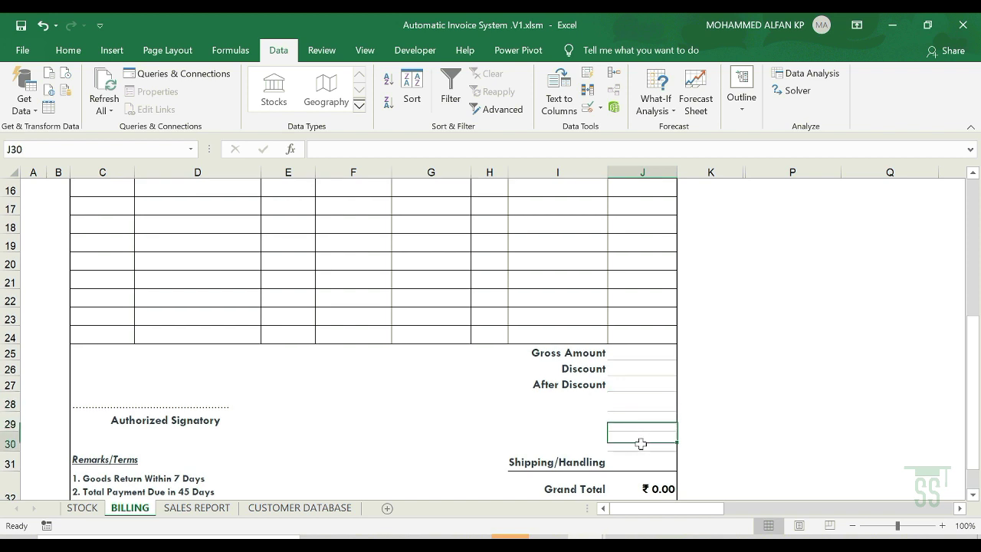
drag(637, 427, 639, 434)
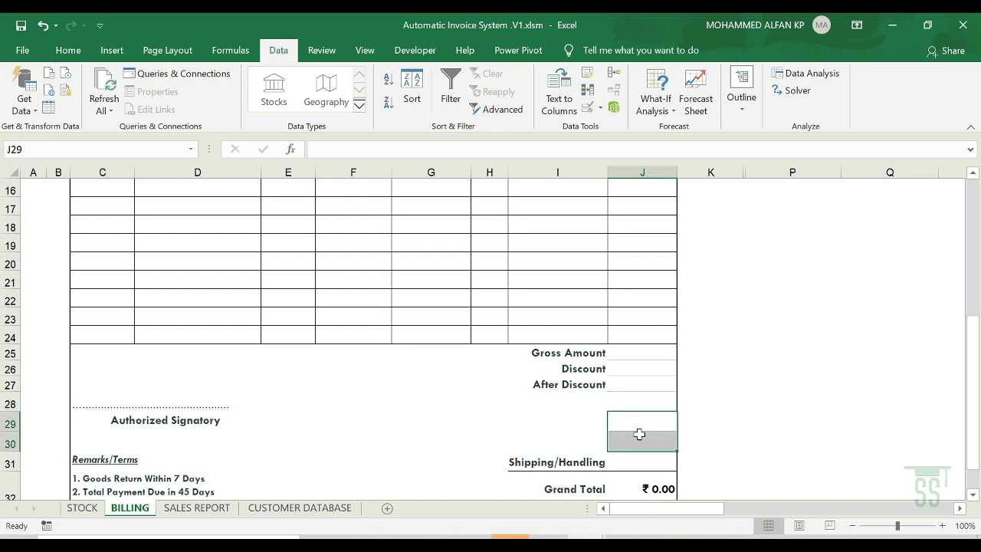
scroll(639, 434, down, 2)
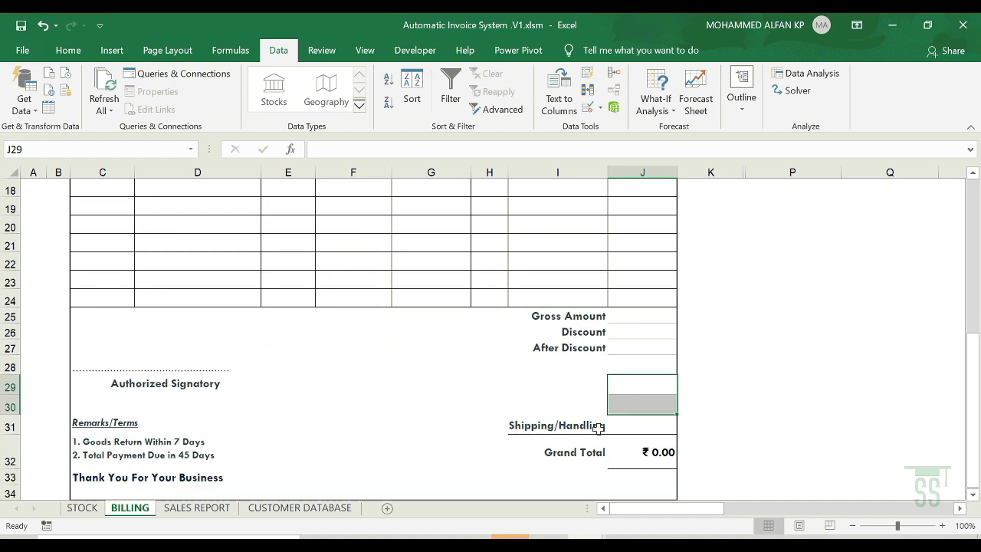
click(646, 426)
click(642, 455)
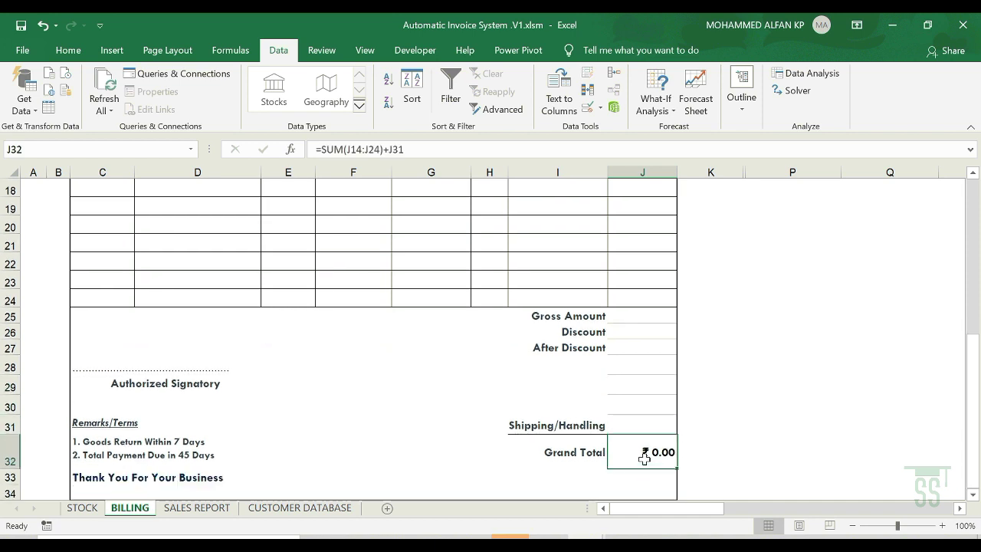
scroll(642, 455, down, 1)
drag(972, 368, 968, 235)
scroll(751, 361, down, 3)
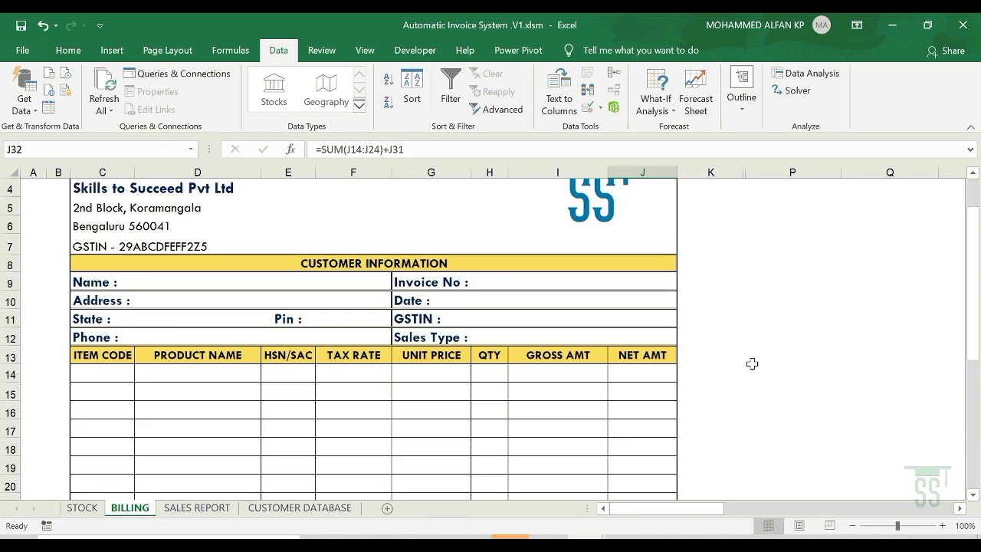
scroll(164, 368, up, 2)
click(130, 332)
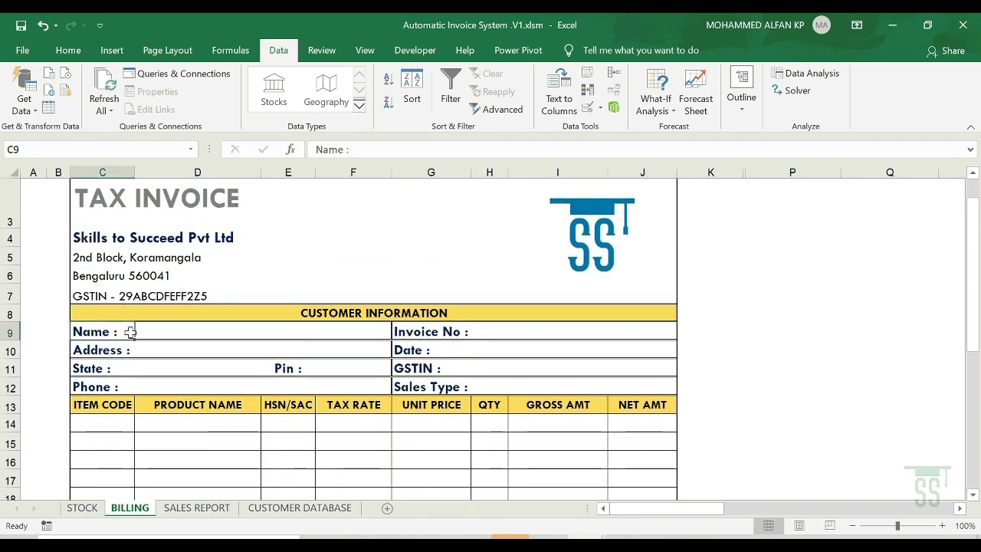
click(170, 333)
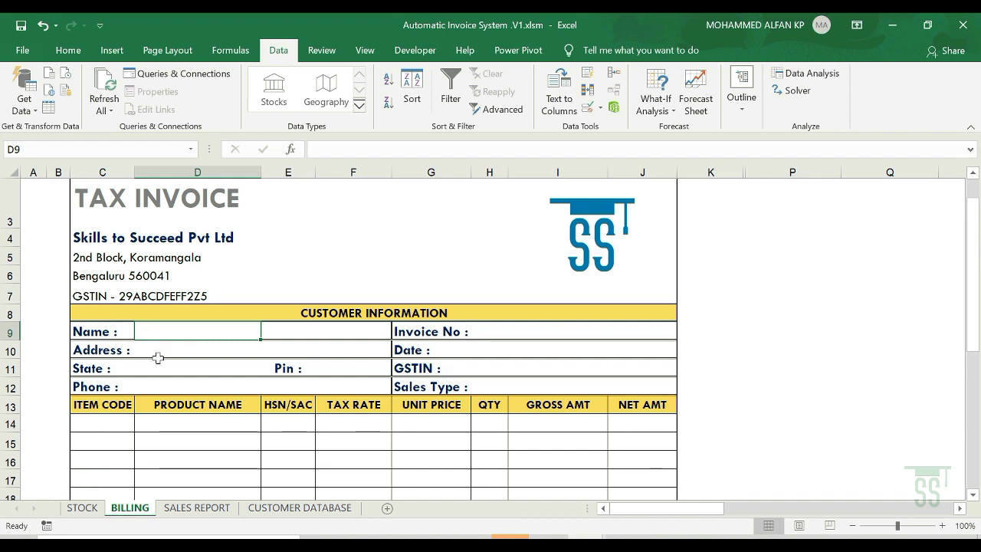
click(292, 511)
click(90, 205)
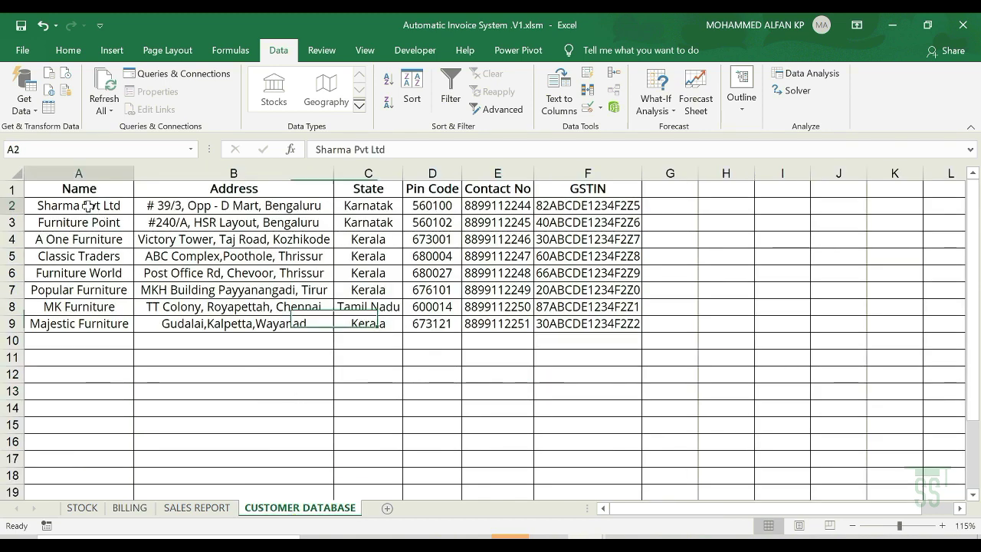
key(Right)
key(Right)
key(Right)
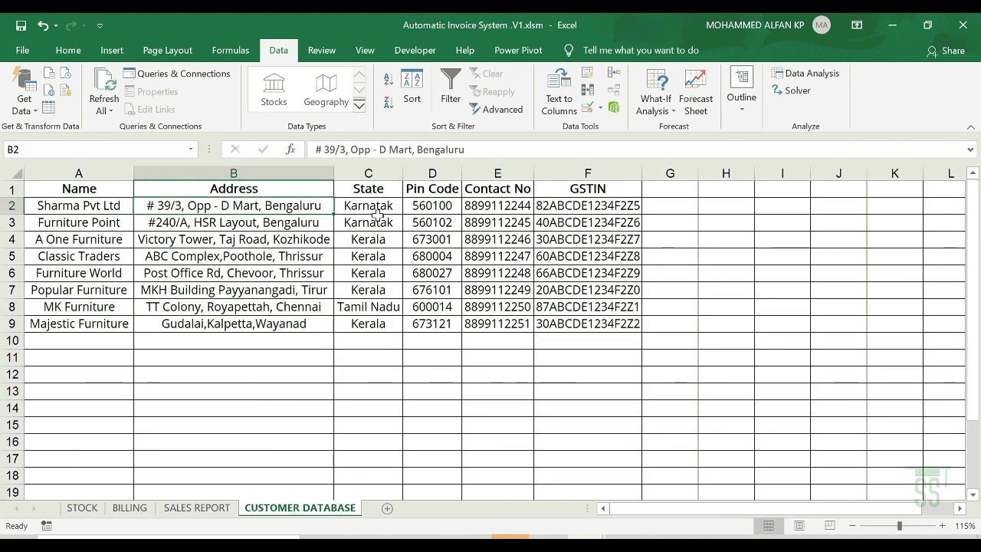
key(Right)
key(Right)
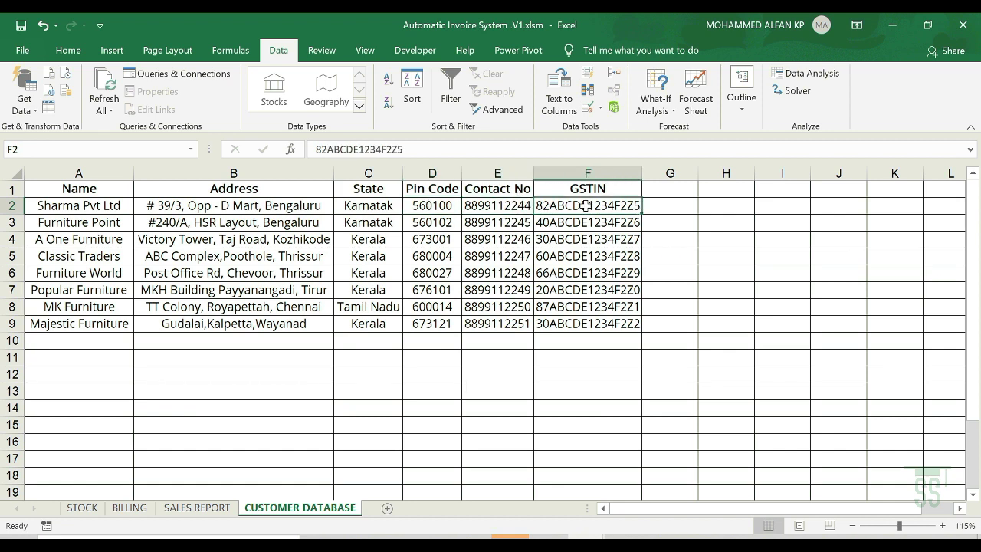
click(130, 508)
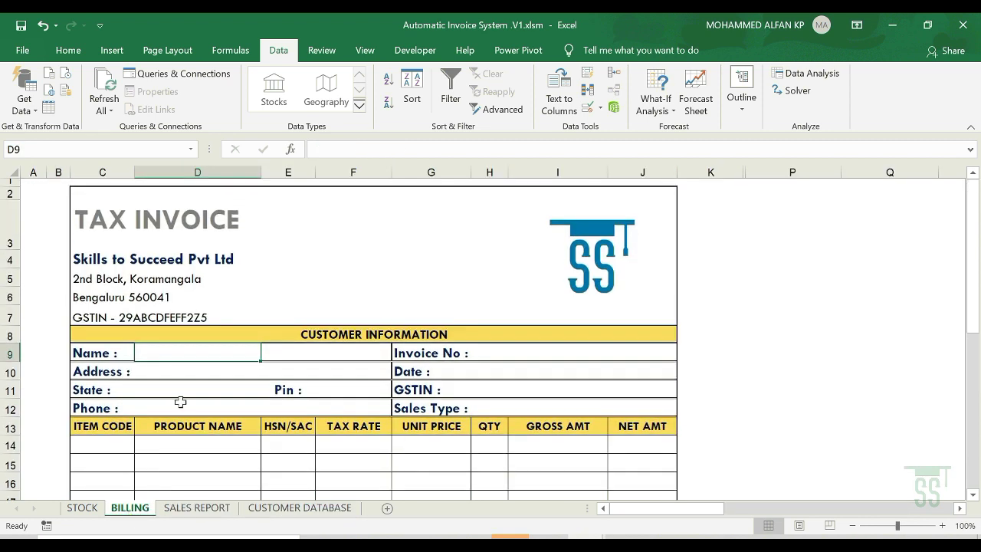
scroll(191, 353, down, 1)
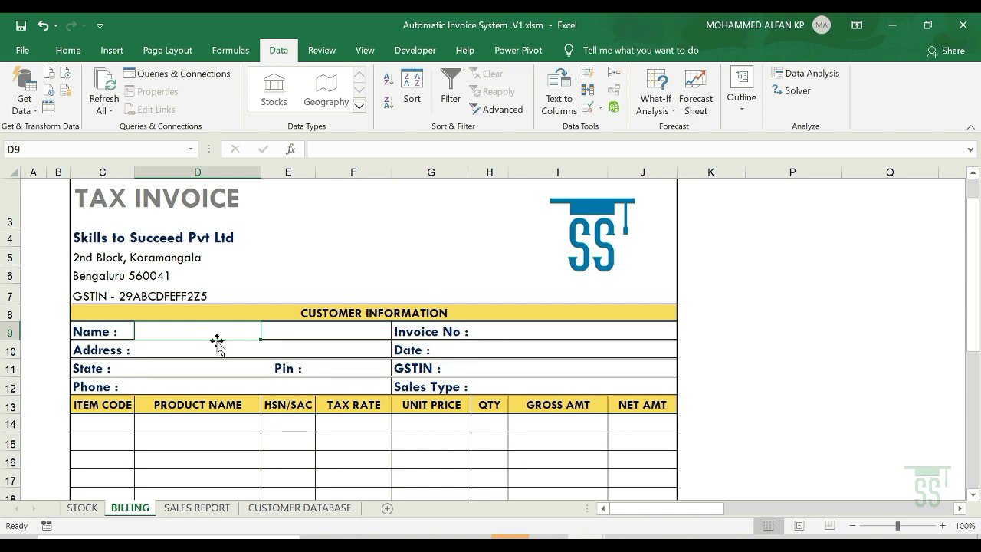
click(325, 512)
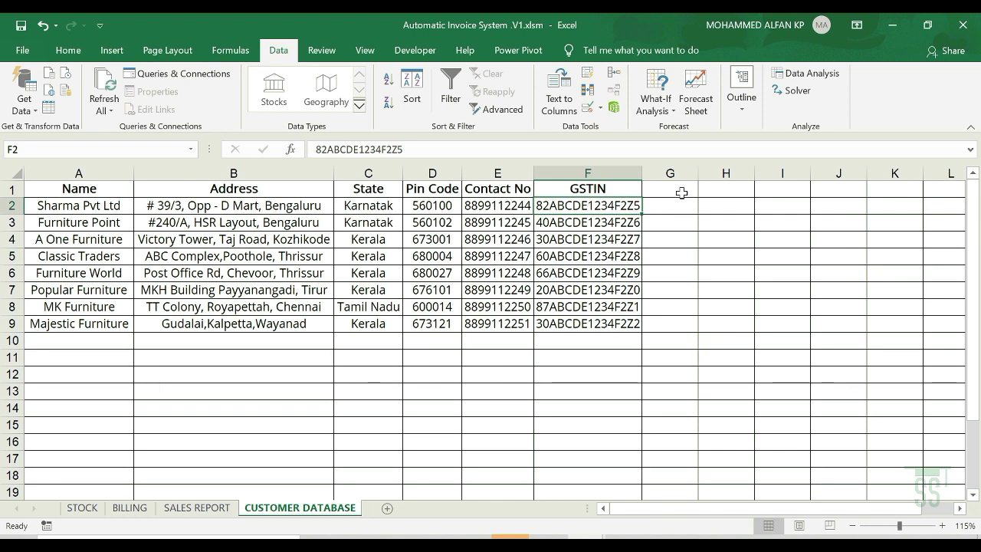
click(132, 509)
scroll(193, 377, down, 2)
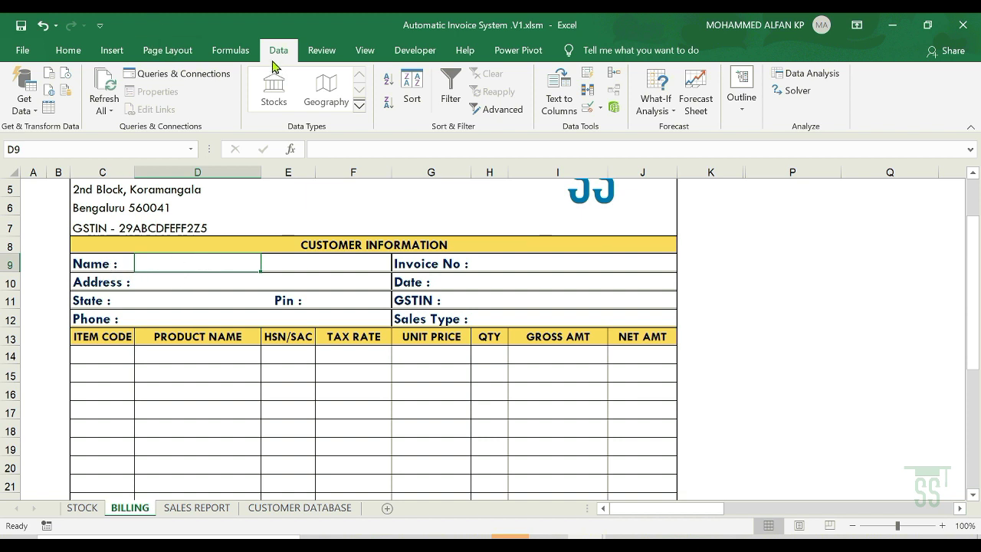
- Give D9 a List validation sourced from 'CUSTOMER DATABASE'!$A$2:$A$10
click(601, 109)
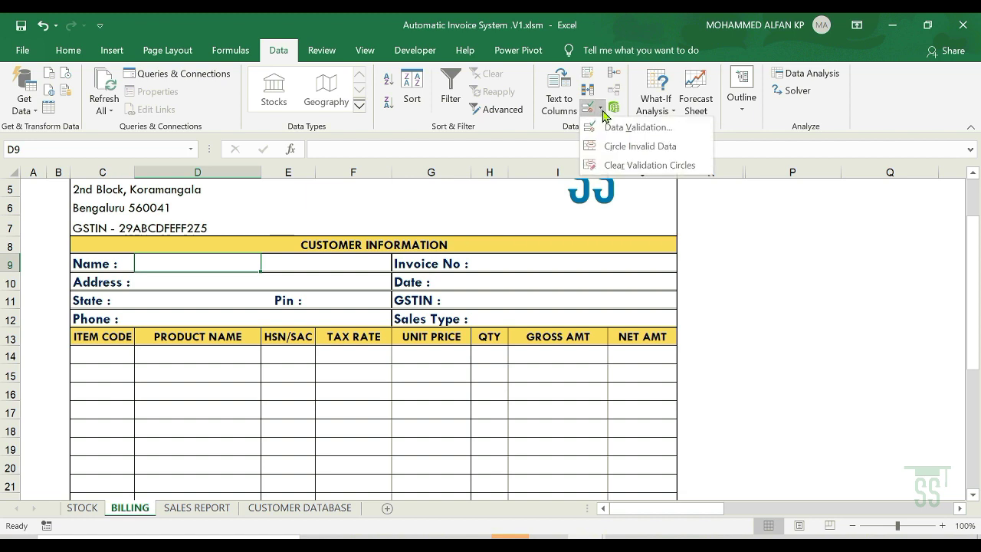
click(621, 127)
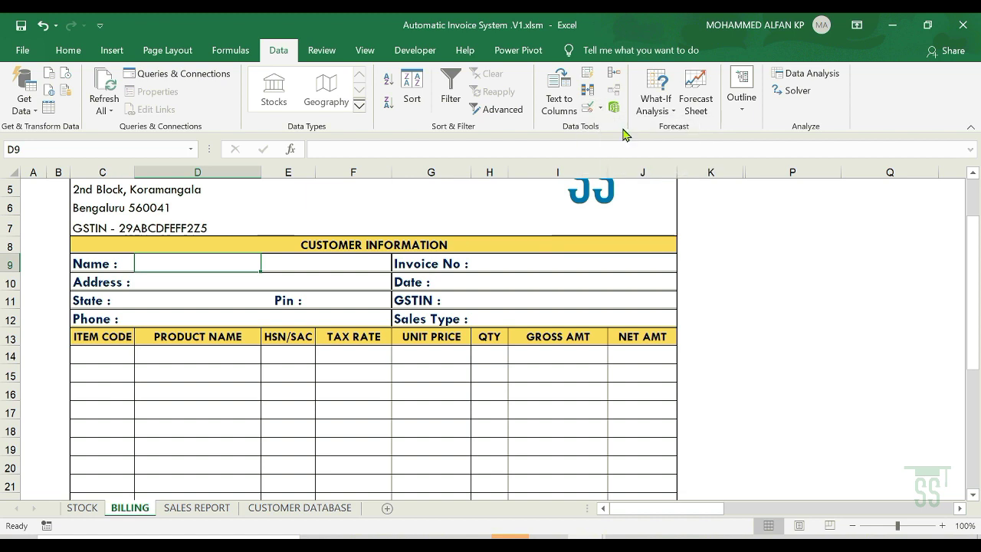
drag(433, 148, 721, 167)
click(629, 242)
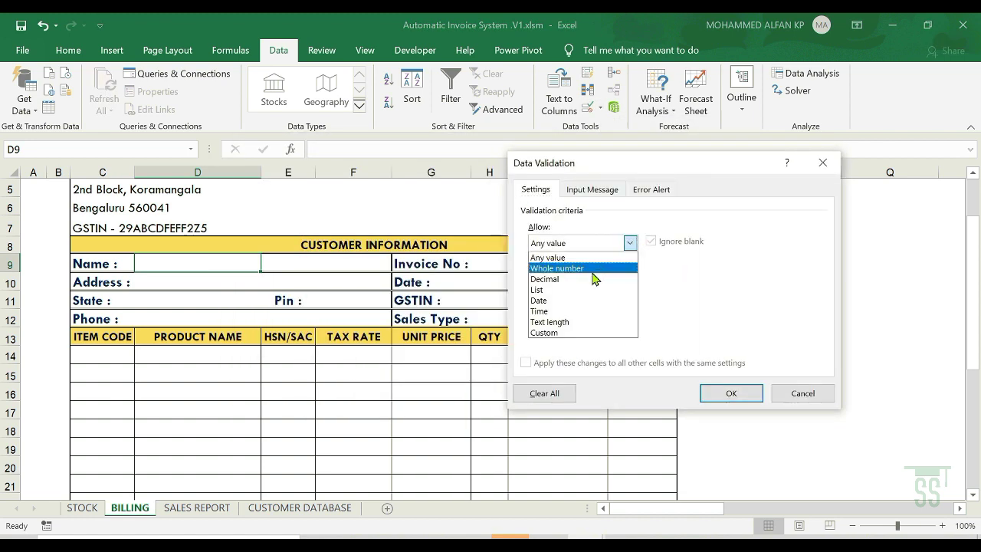
click(583, 289)
click(739, 309)
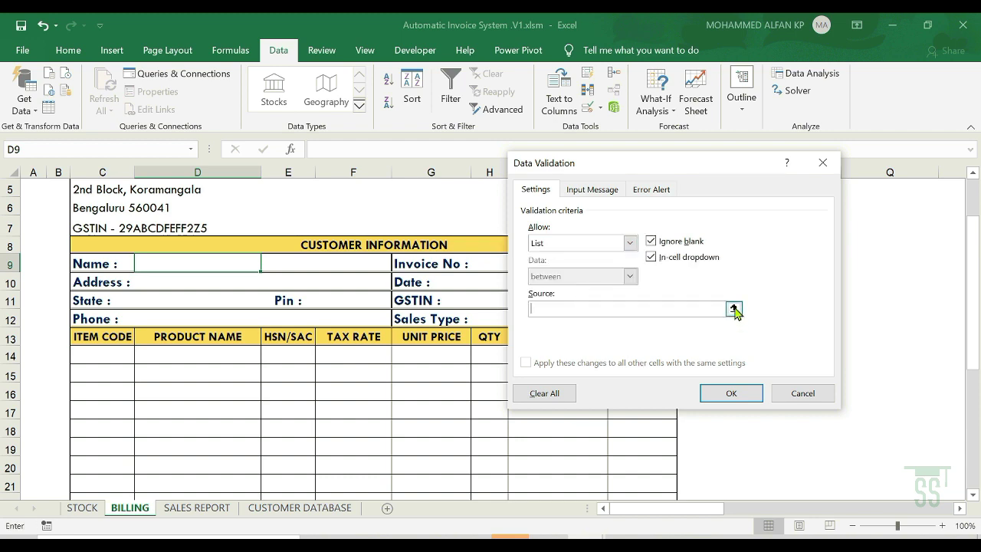
click(304, 512)
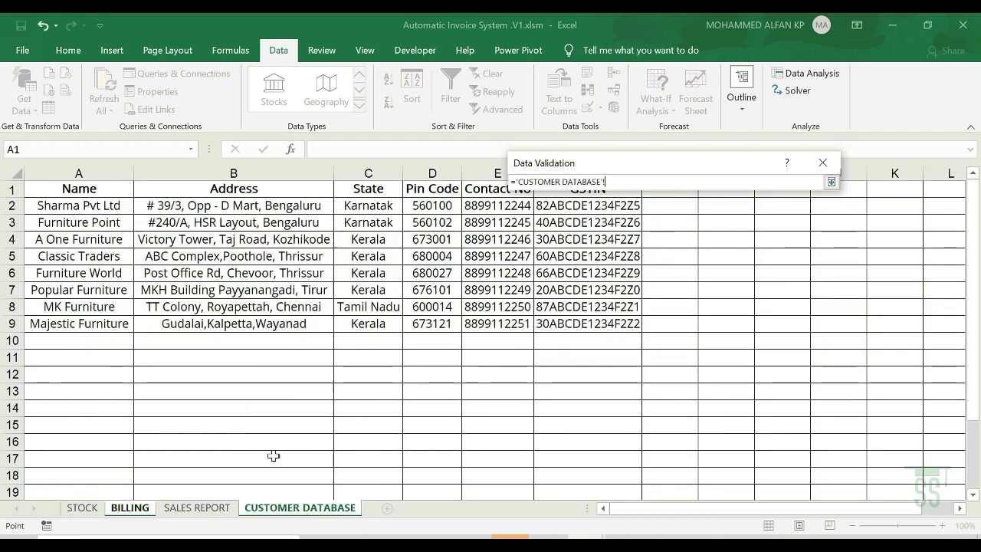
drag(80, 207, 81, 348)
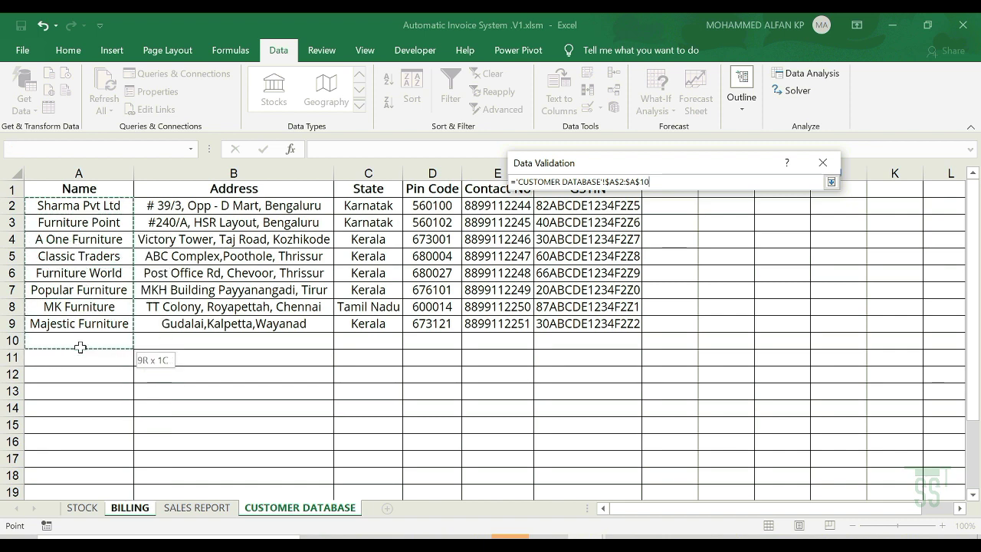
click(831, 182)
click(706, 400)
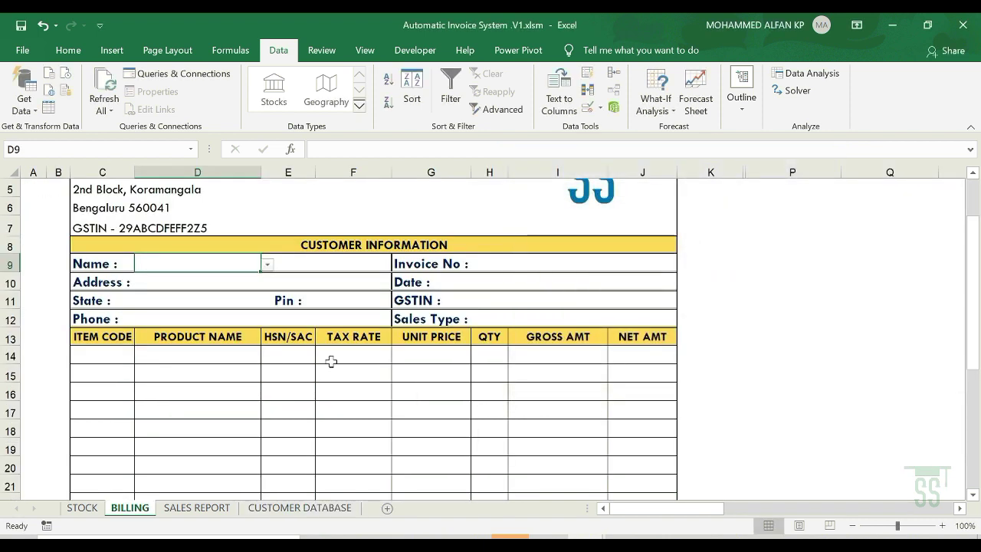
- Check the new customer-name dropdown in D9, then select Address cell D10
click(267, 264)
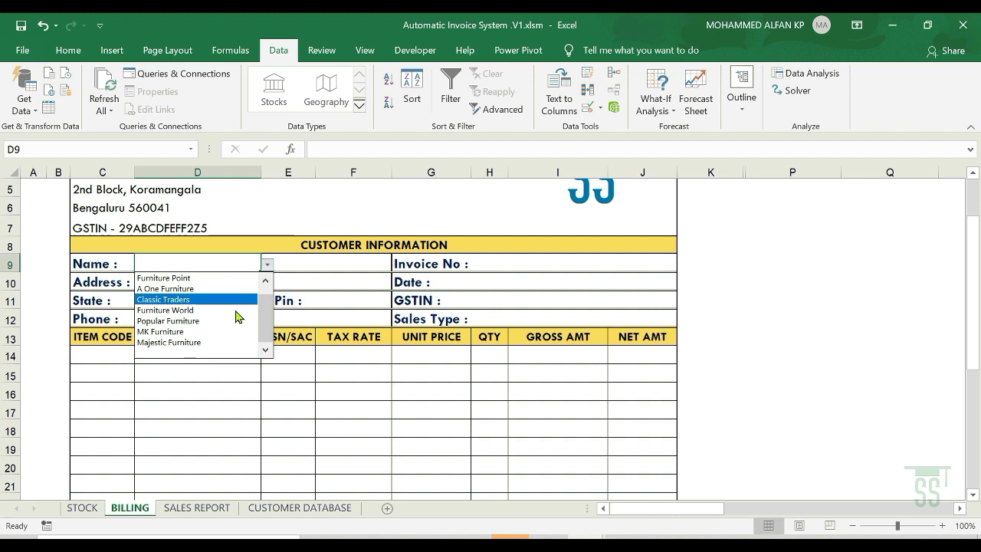
click(232, 356)
click(181, 283)
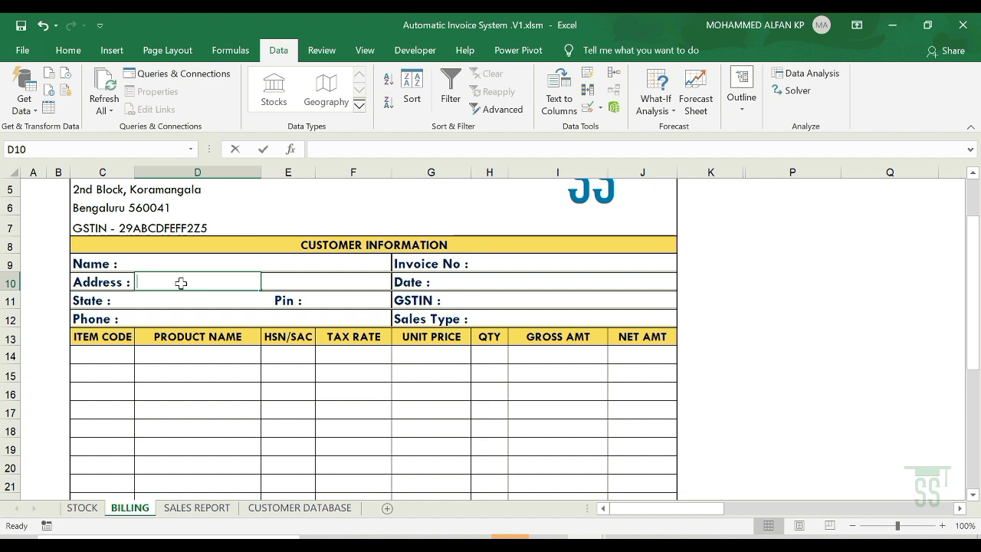
- Enter =VLOOKUP(D9,'CUSTOMER DATABASE'!A:B,2,0) in Address cell D10
text(=VLOOKUP)
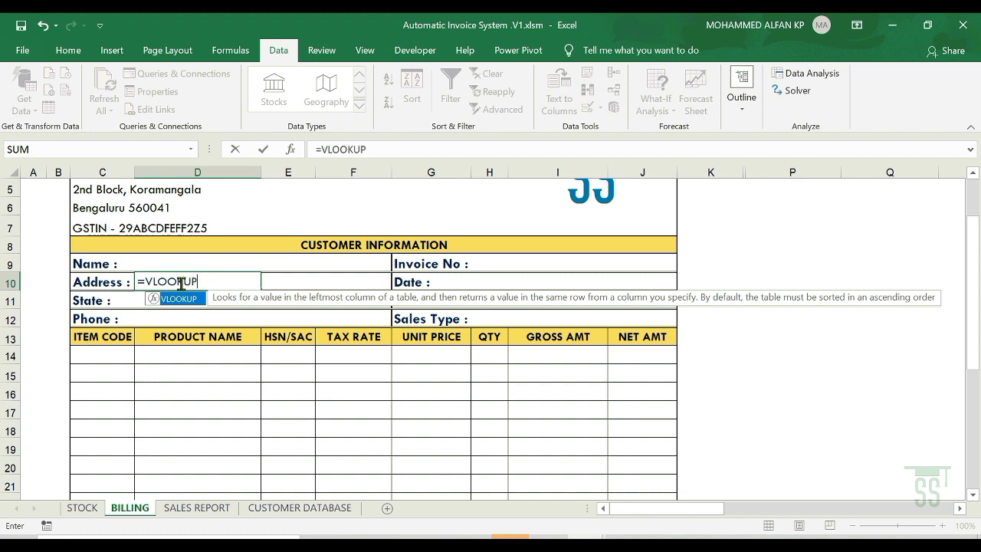
text(()
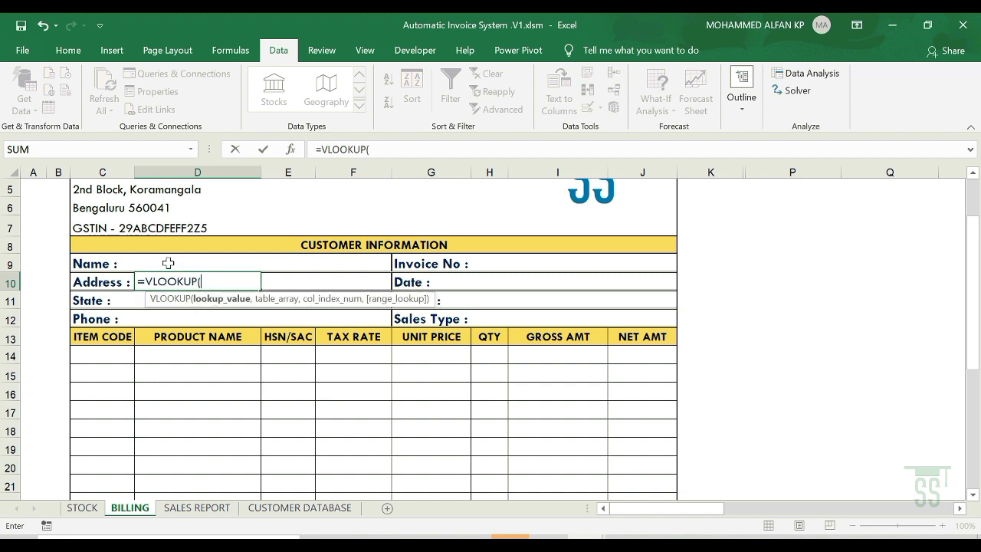
click(169, 263)
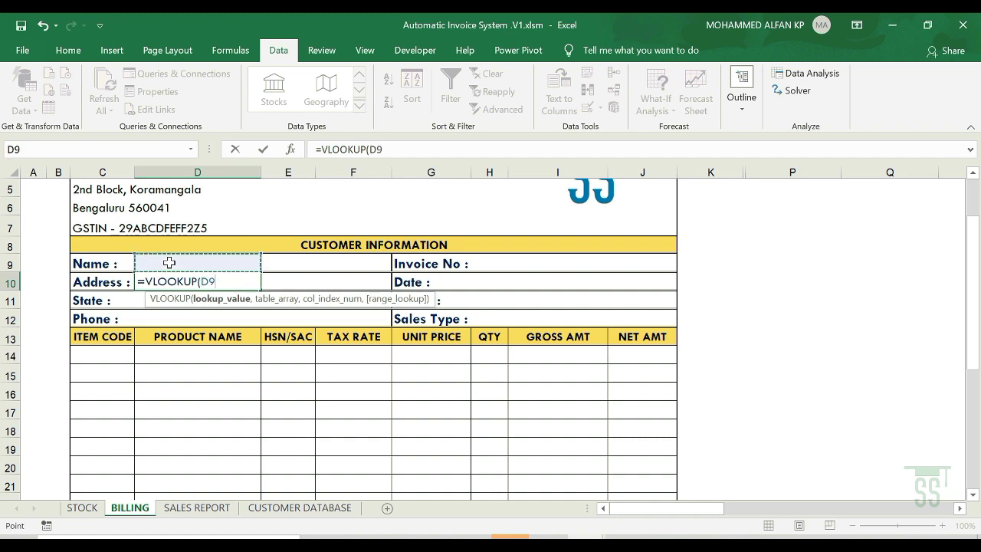
text(,)
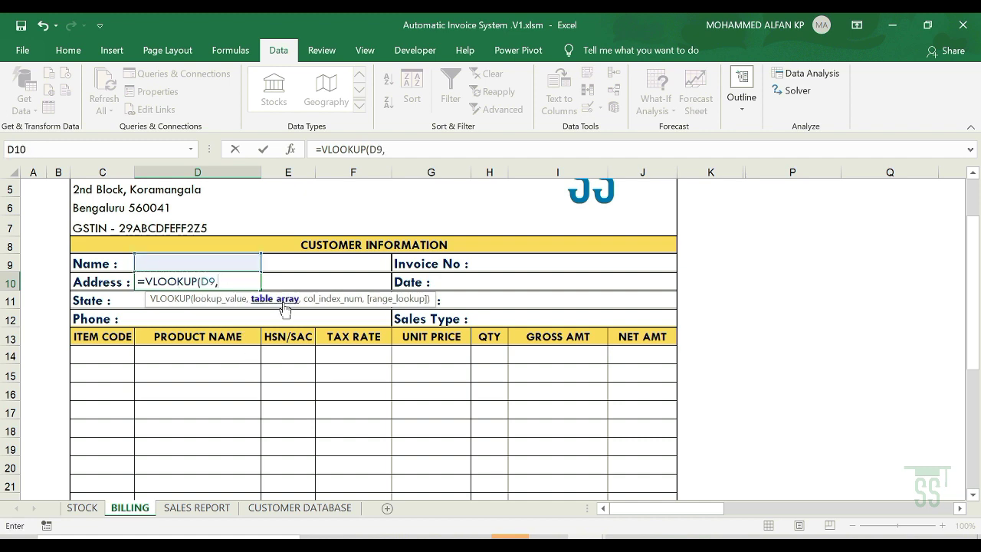
click(290, 508)
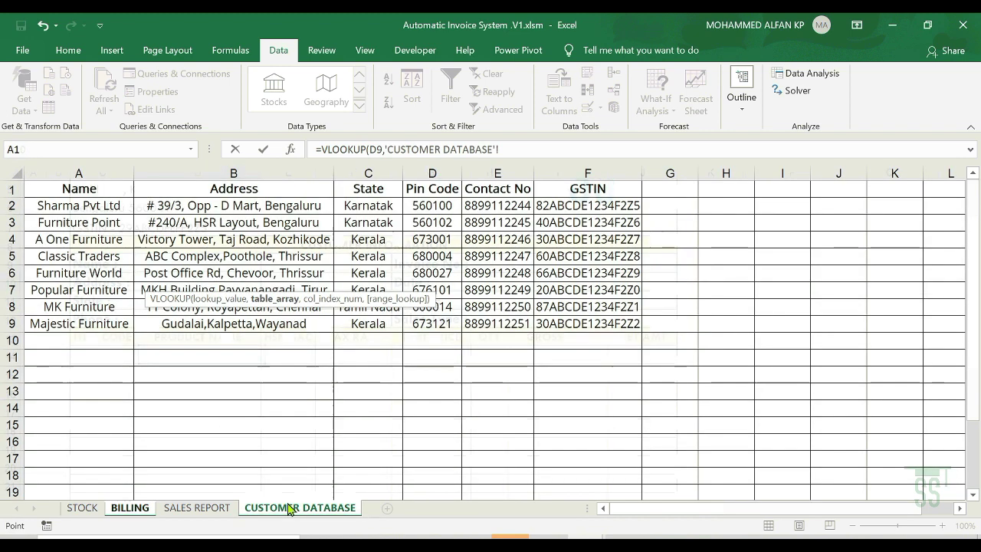
click(91, 174)
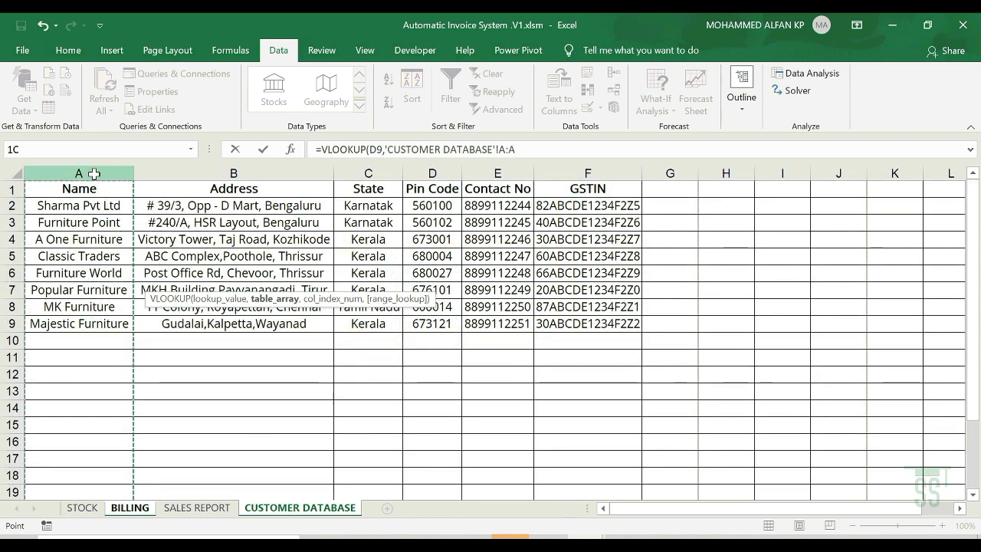
drag(94, 174, 95, 174)
click(94, 174)
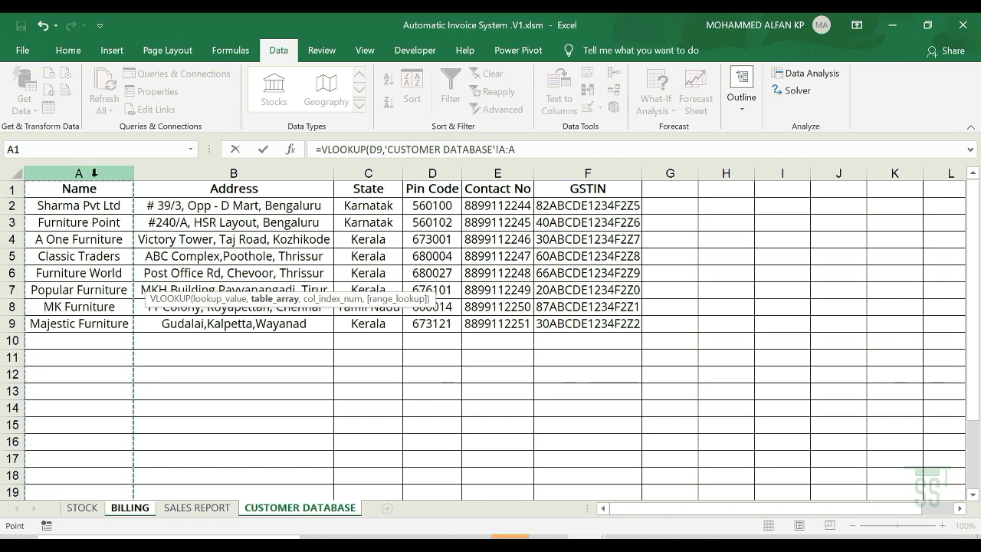
drag(94, 173, 258, 183)
text(,2)
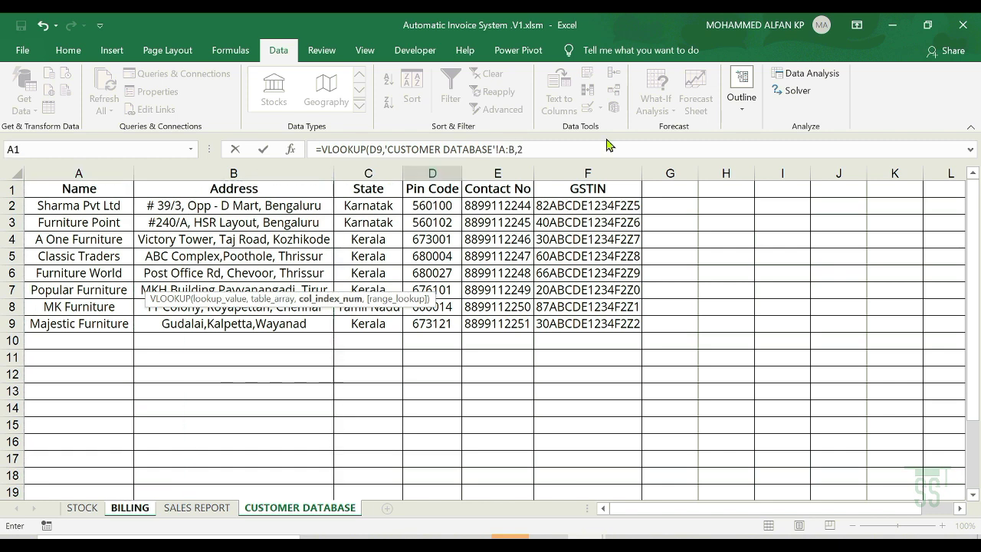
text(,0))
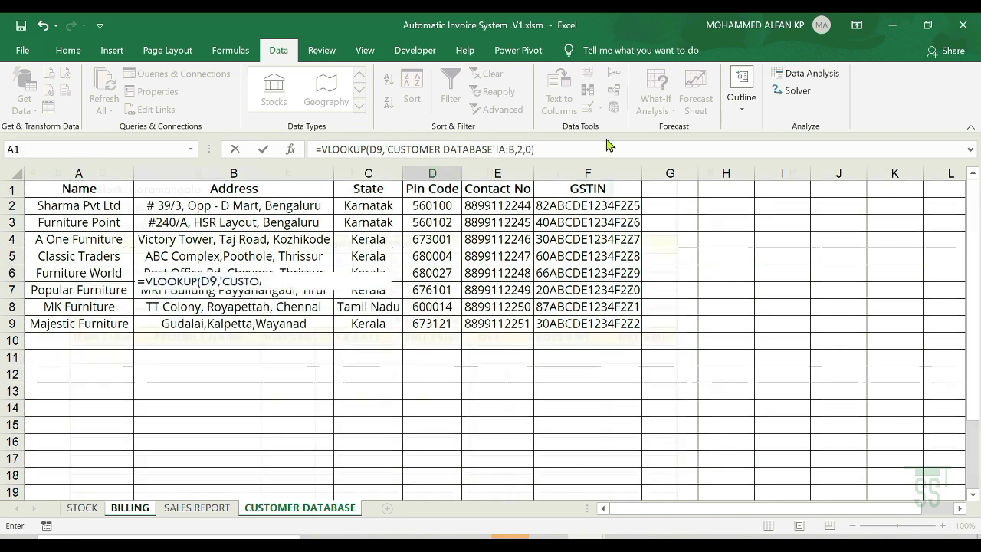
key(Return)
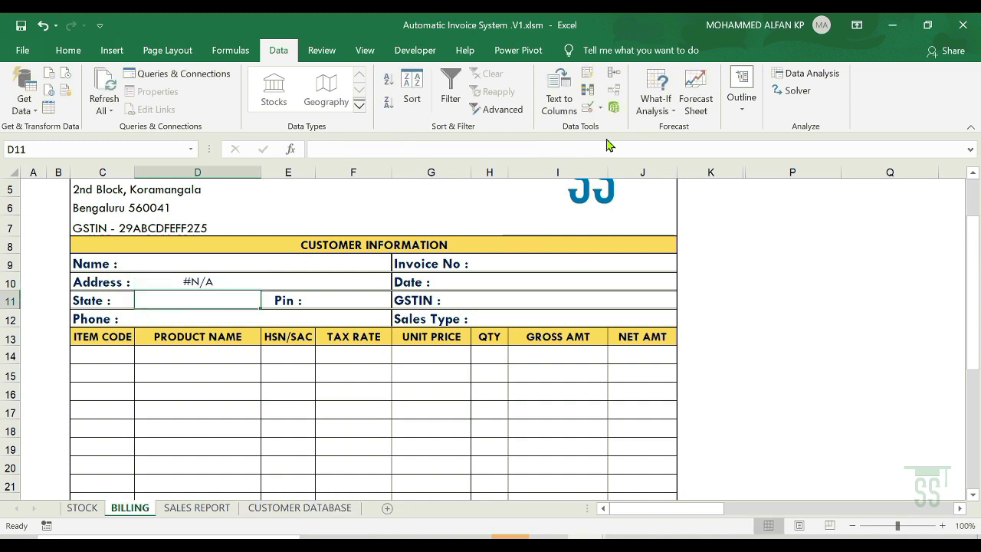
- Test the address lookup by choosing Furniture Point, Classic Traders, then the blank name in D9
click(209, 283)
click(192, 263)
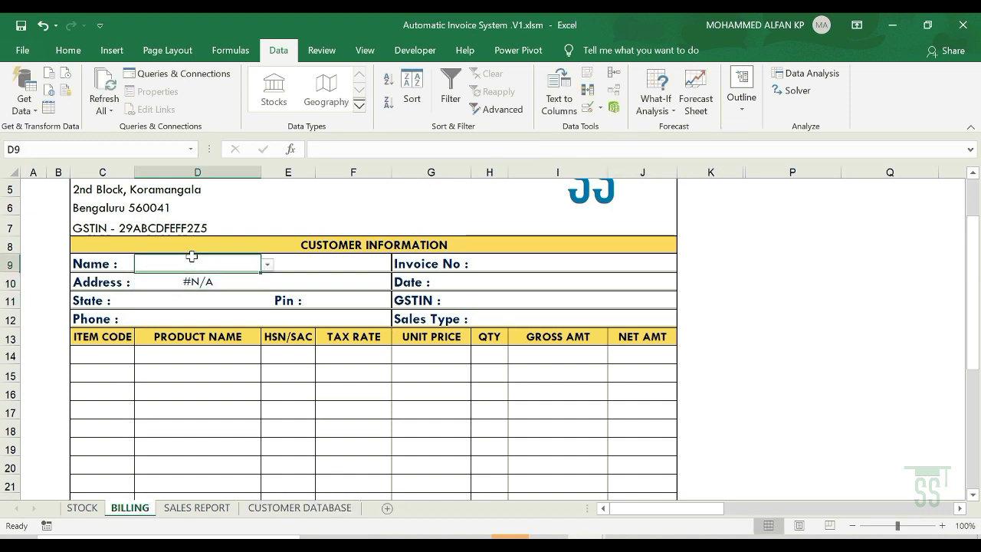
click(268, 264)
click(228, 277)
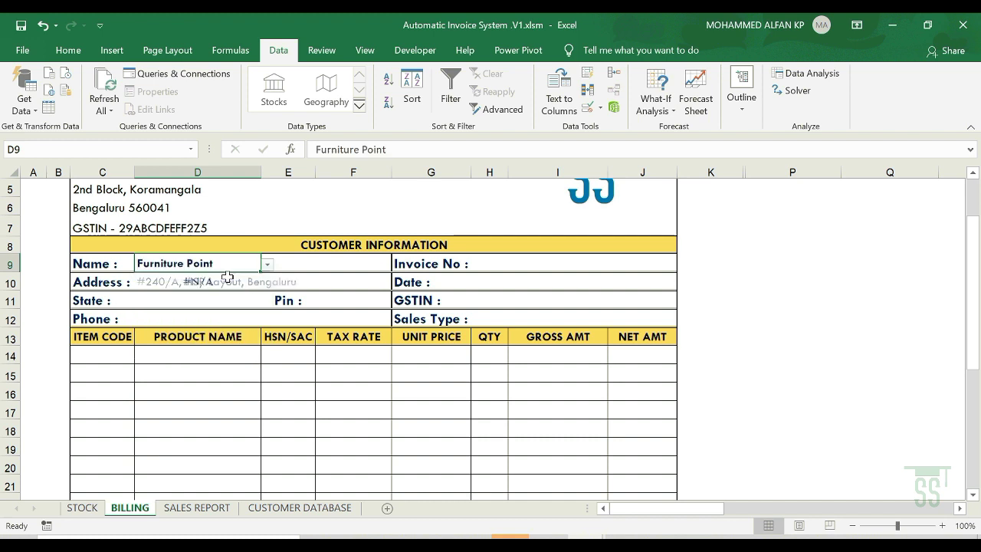
click(267, 264)
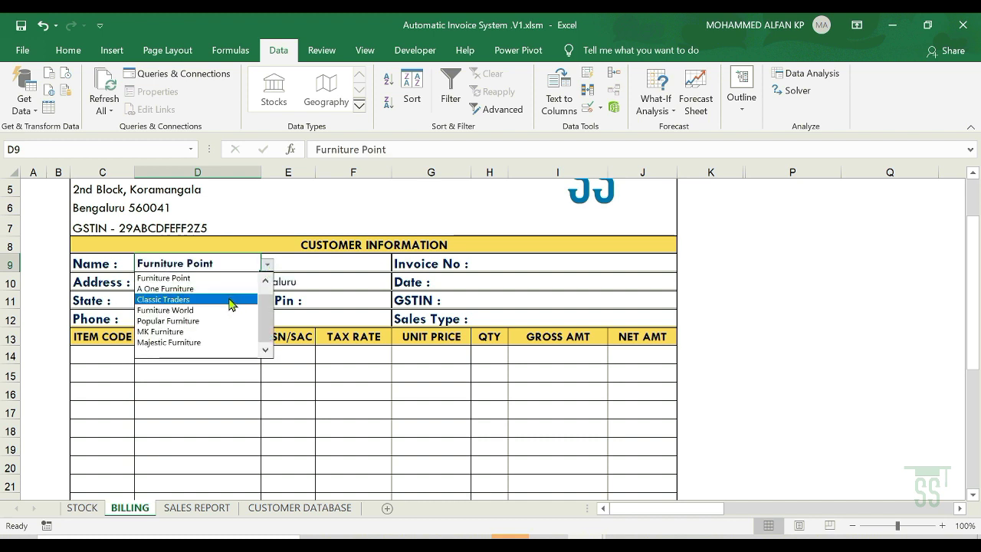
click(230, 301)
click(269, 266)
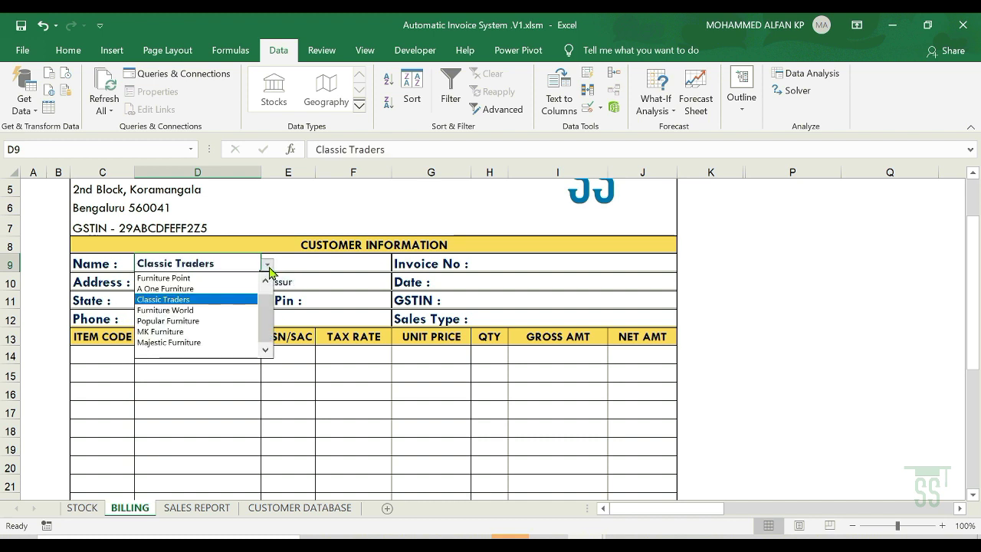
click(204, 354)
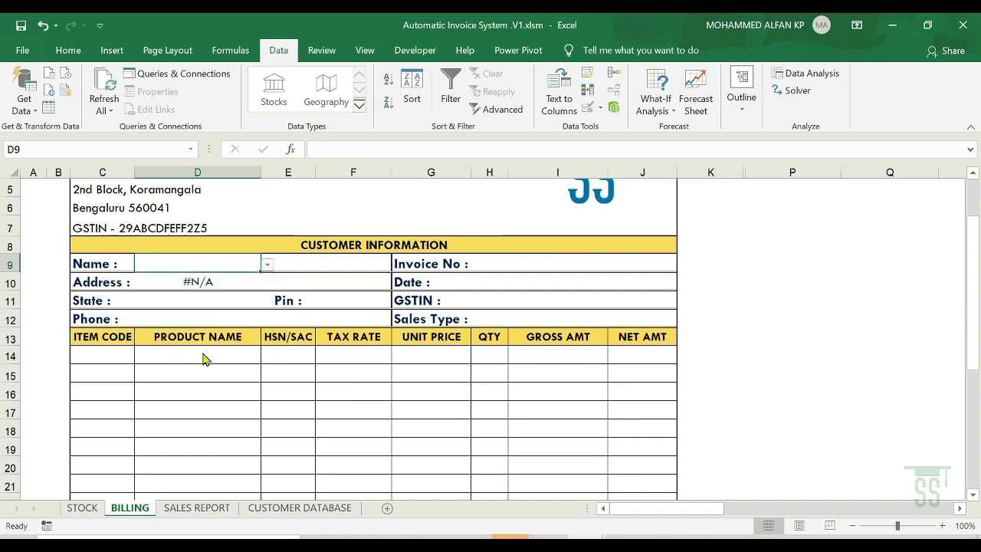
- Wrap D10's address VLOOKUP in IFERROR with an empty-string fallback
click(194, 282)
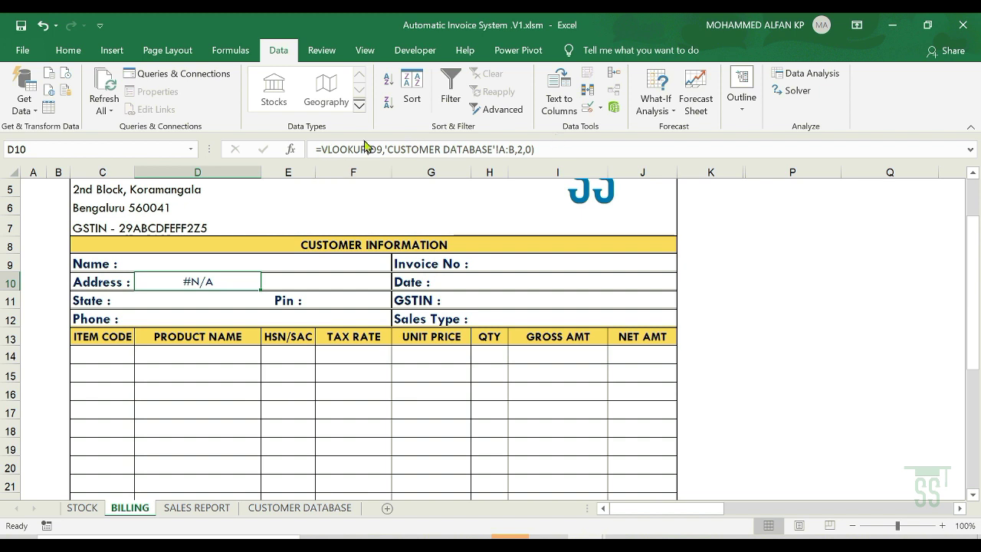
click(321, 149)
text(IFERR)
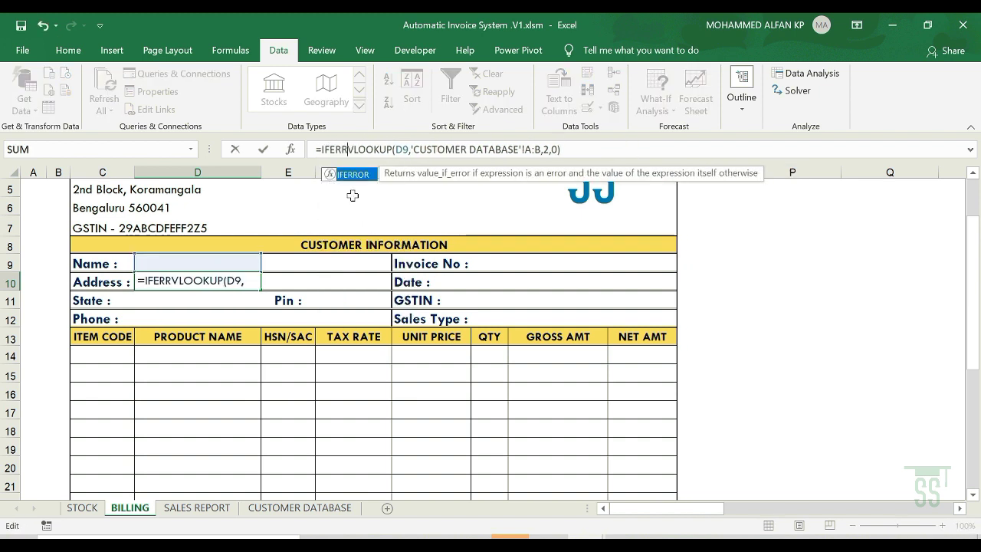
double_click(352, 175)
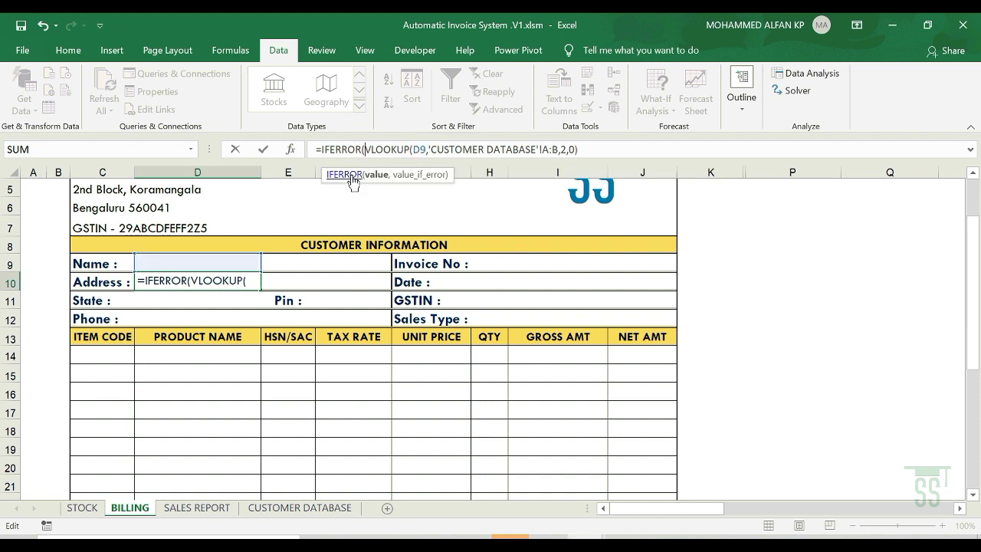
click(593, 148)
text(,)
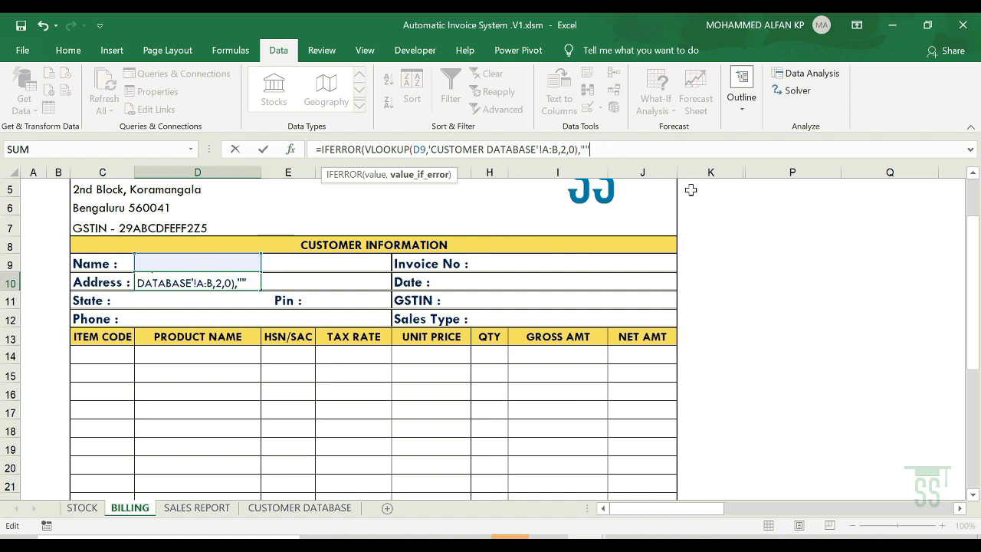
key(Return)
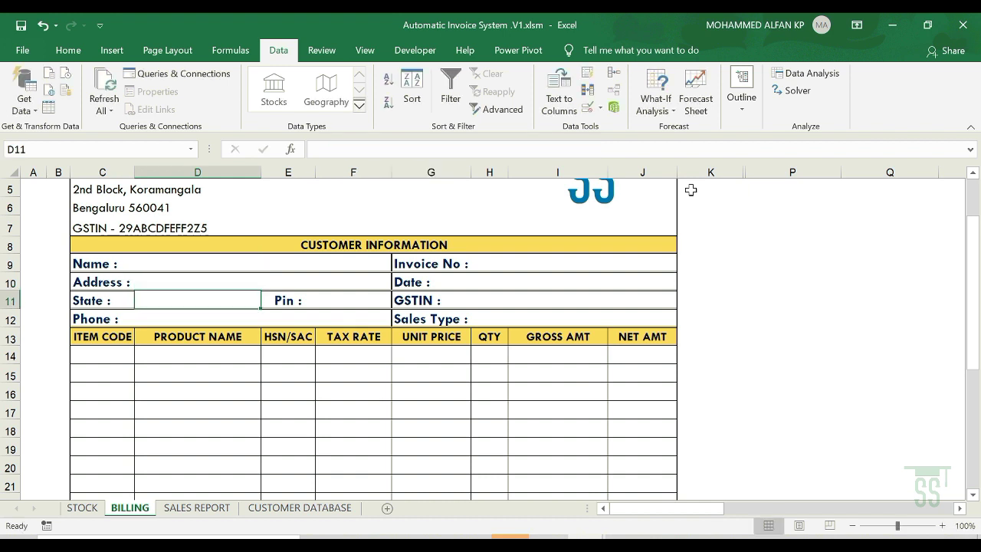
- Test it by choosing A One Furniture, then the blank entry, in the D9 dropdown
click(139, 283)
click(219, 263)
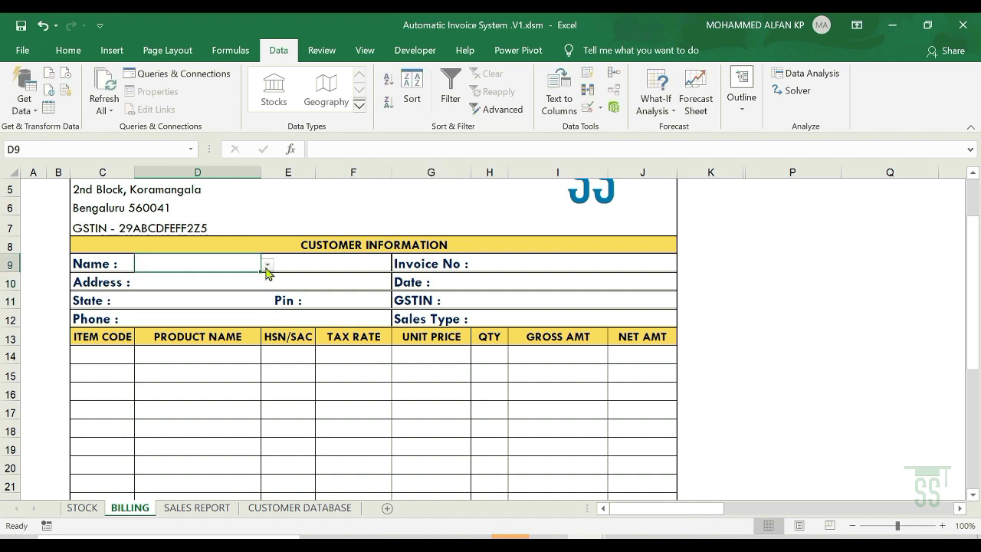
click(266, 264)
click(232, 291)
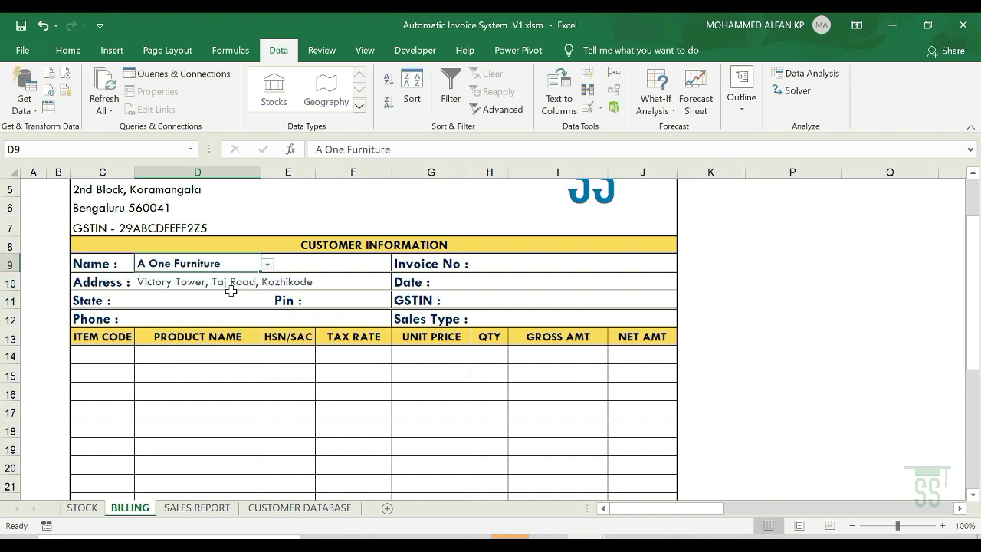
click(267, 265)
click(189, 353)
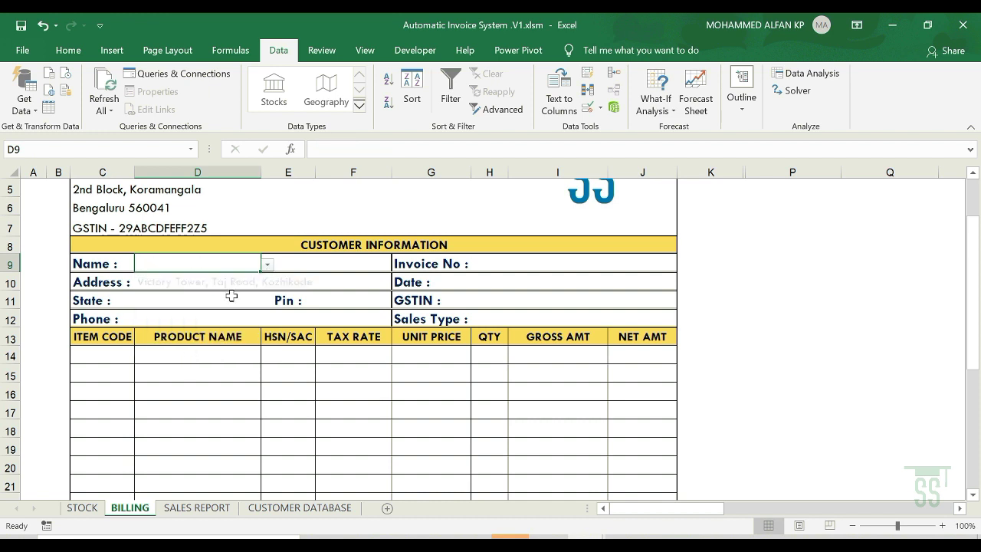
click(181, 283)
click(222, 256)
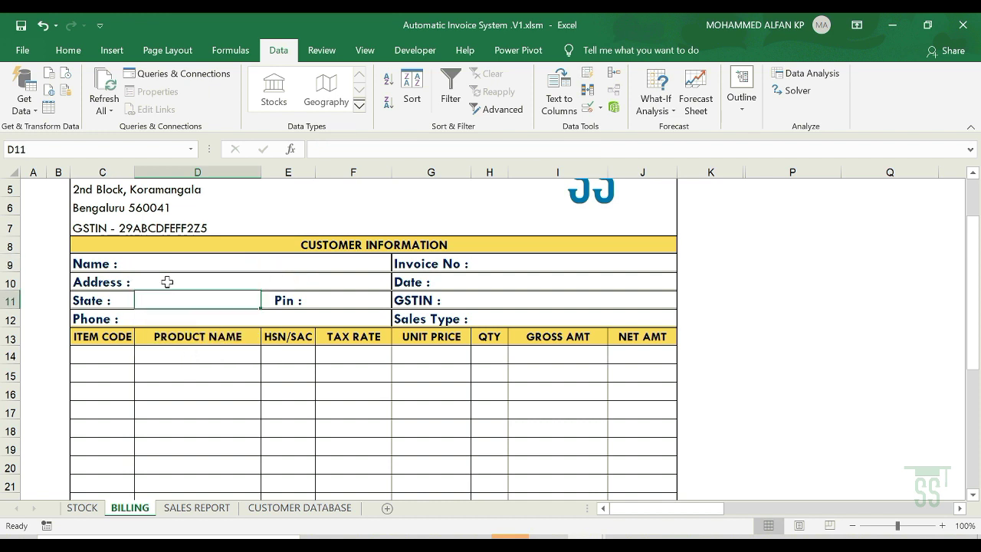
- Enter =VLOOKUP(D9,'CUSTOMER DATABASE'!A:C,3,0) in State cell D11
click(164, 283)
click(168, 300)
text(=VLOO)
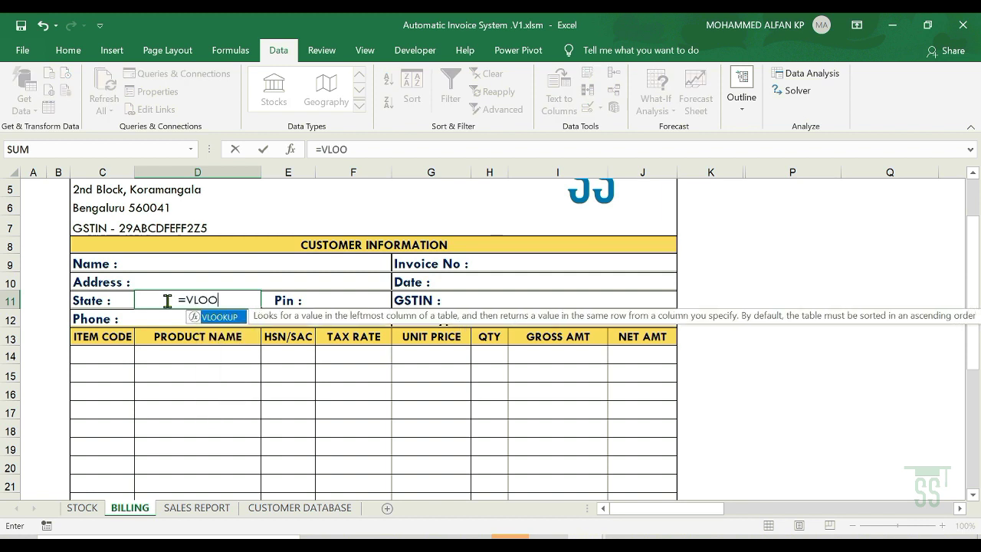
double_click(205, 320)
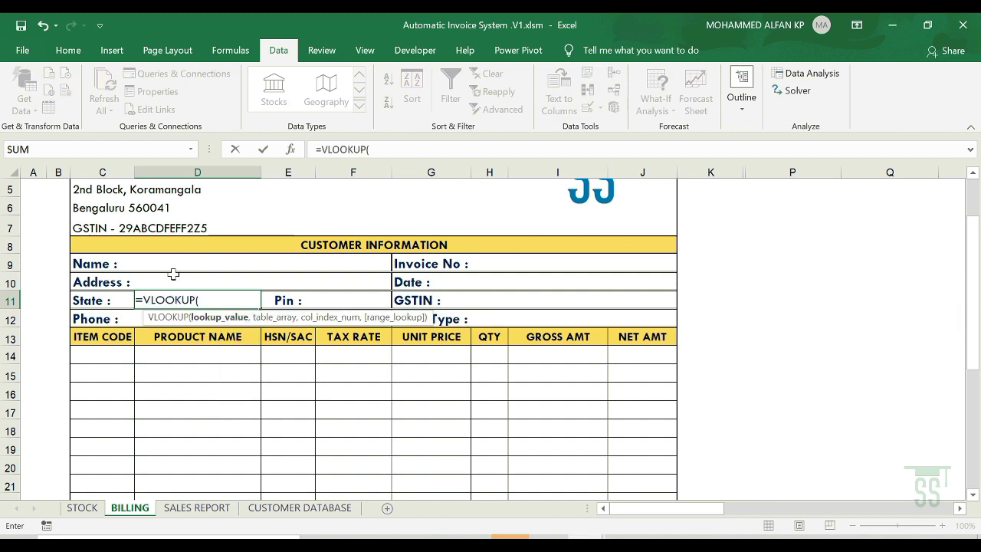
click(198, 264)
text(,)
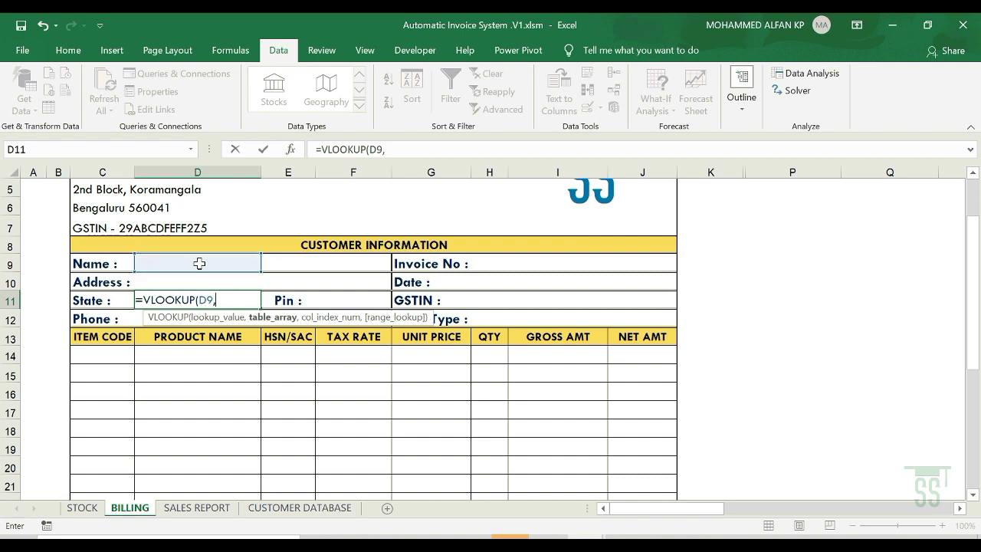
click(296, 508)
click(78, 173)
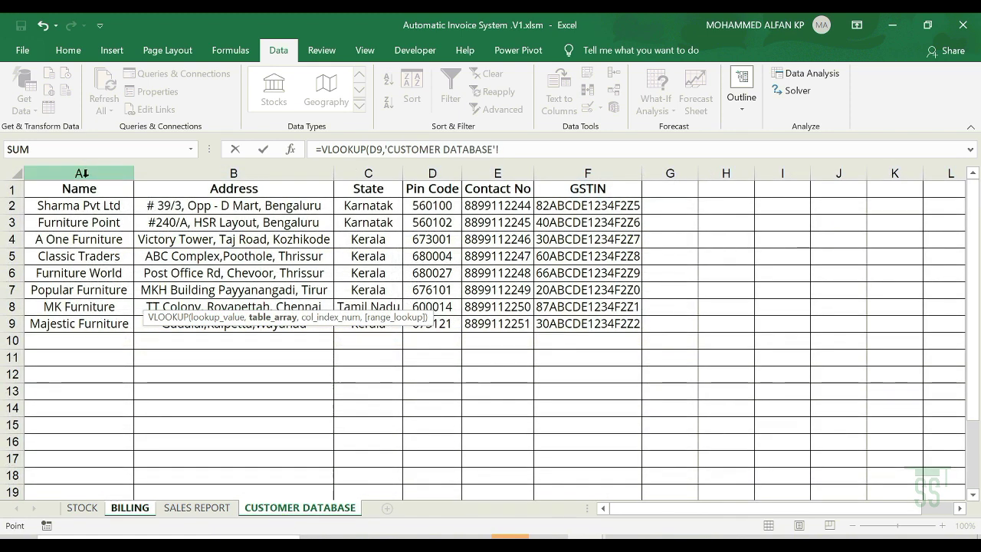
drag(160, 188, 389, 168)
text(,)
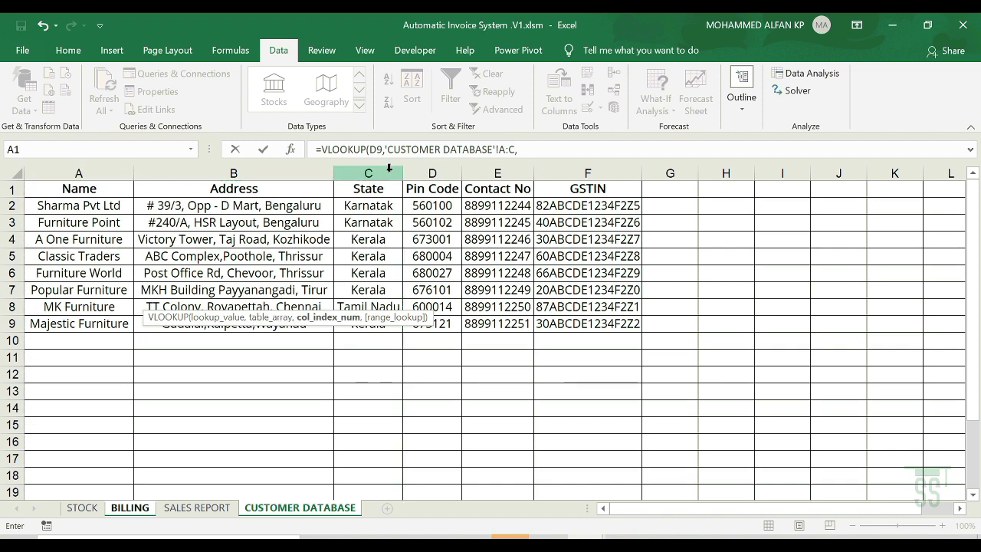
text(3,0))
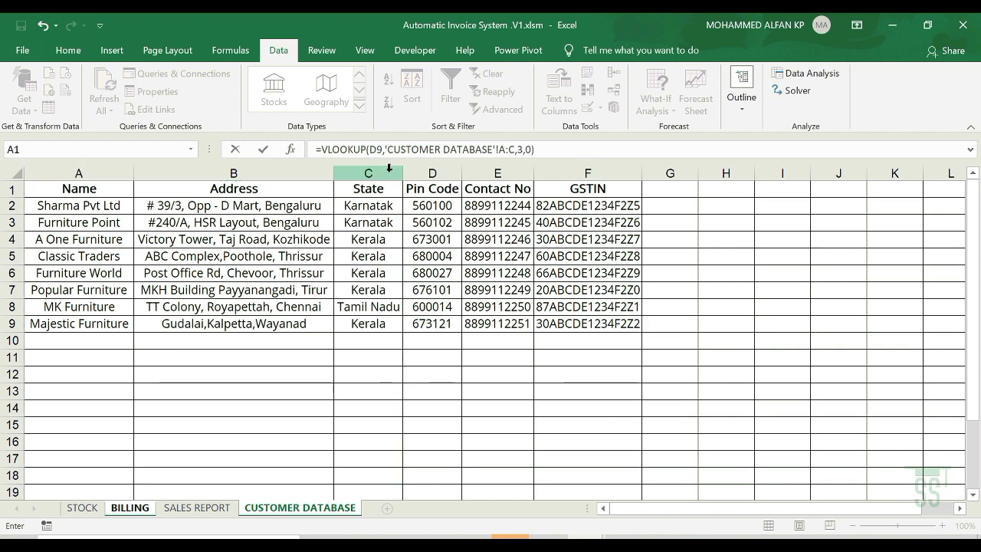
key(Return)
- Wrap the State lookup in IFERROR with an empty-string fallback
click(197, 302)
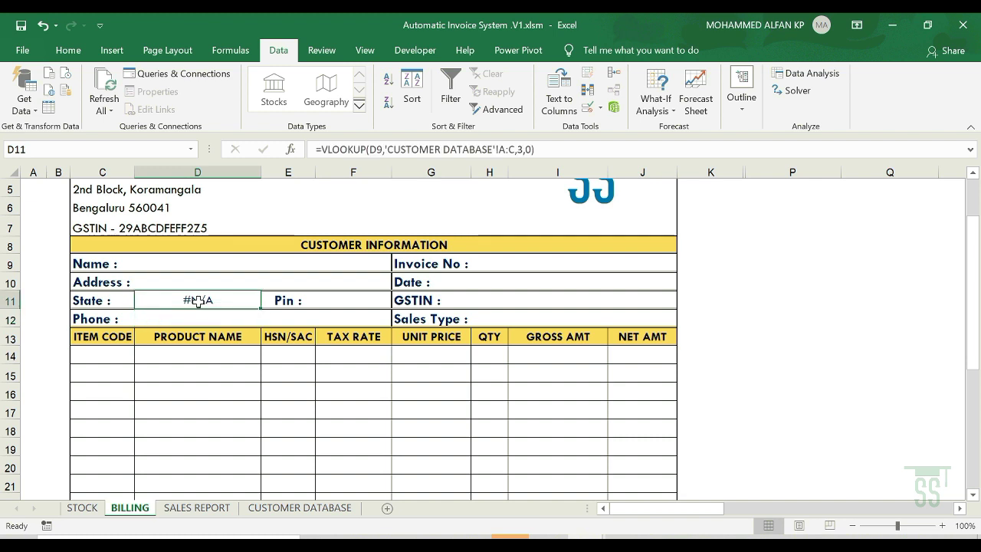
click(324, 149)
text(IFER)
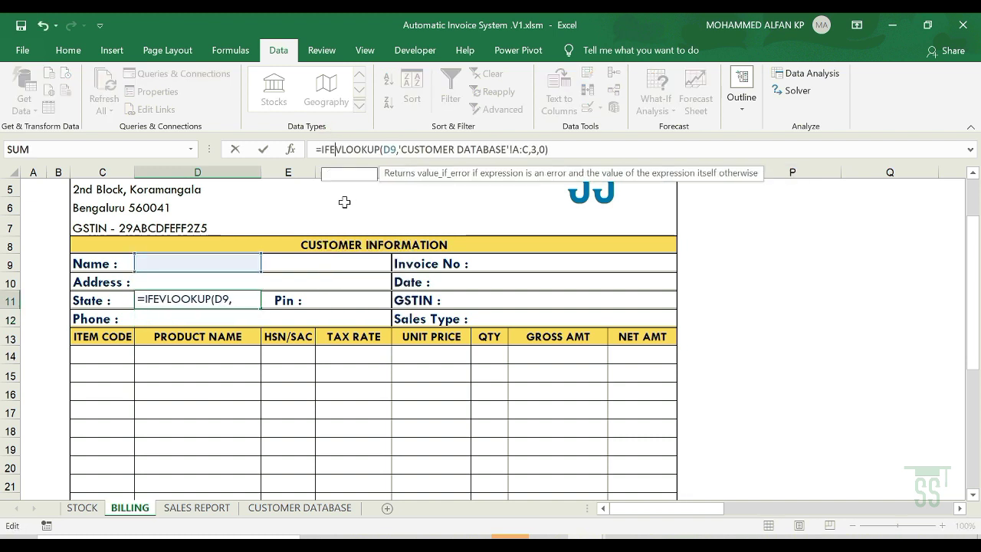
double_click(358, 177)
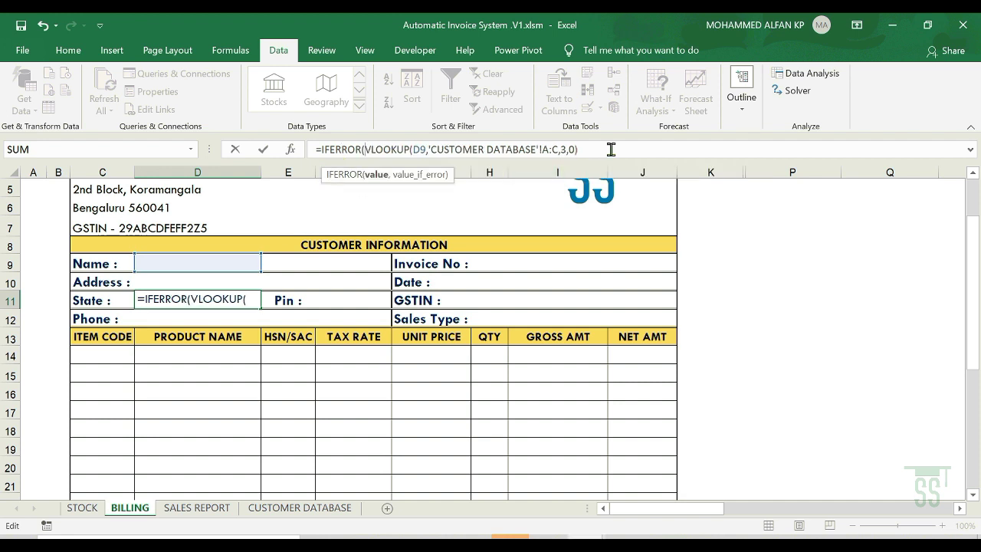
text(,)
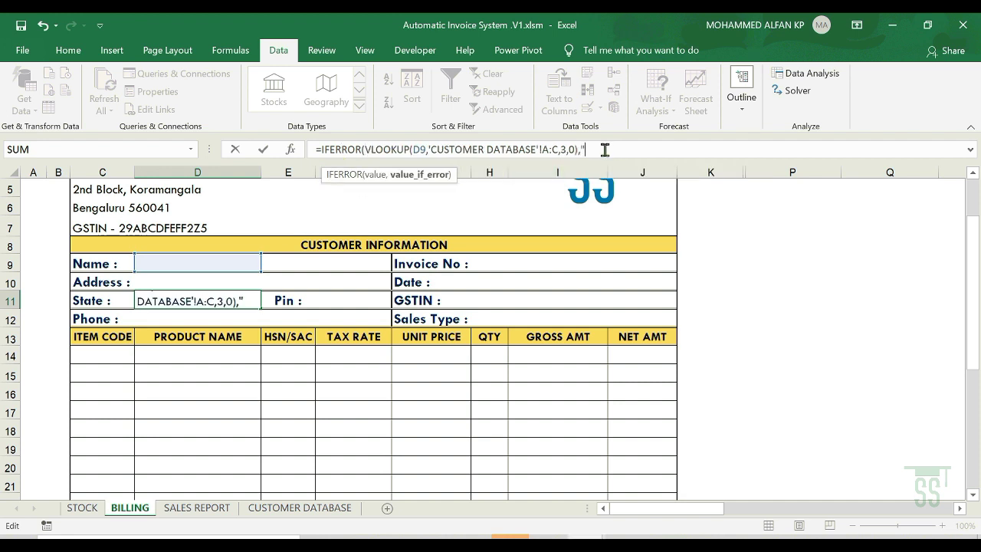
text(""))
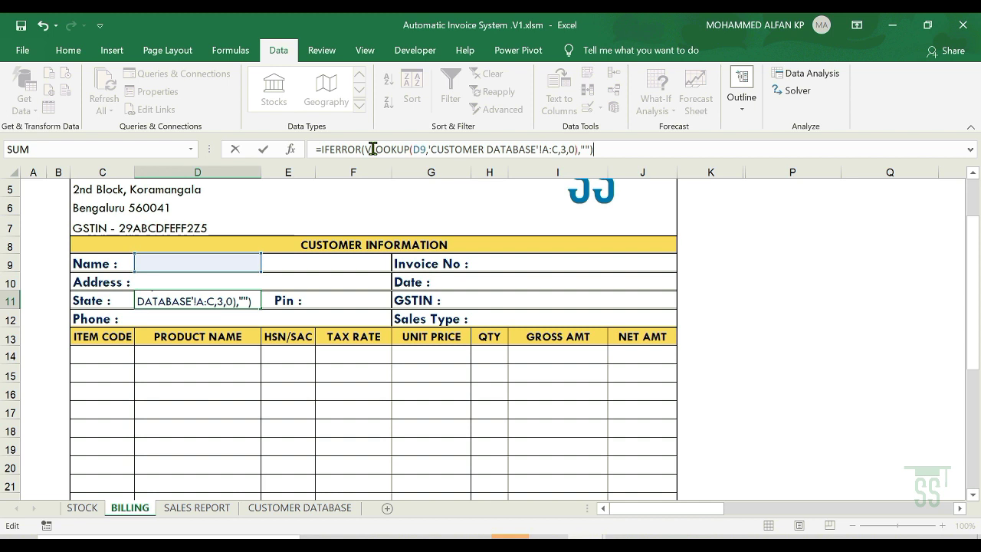
key(Return)
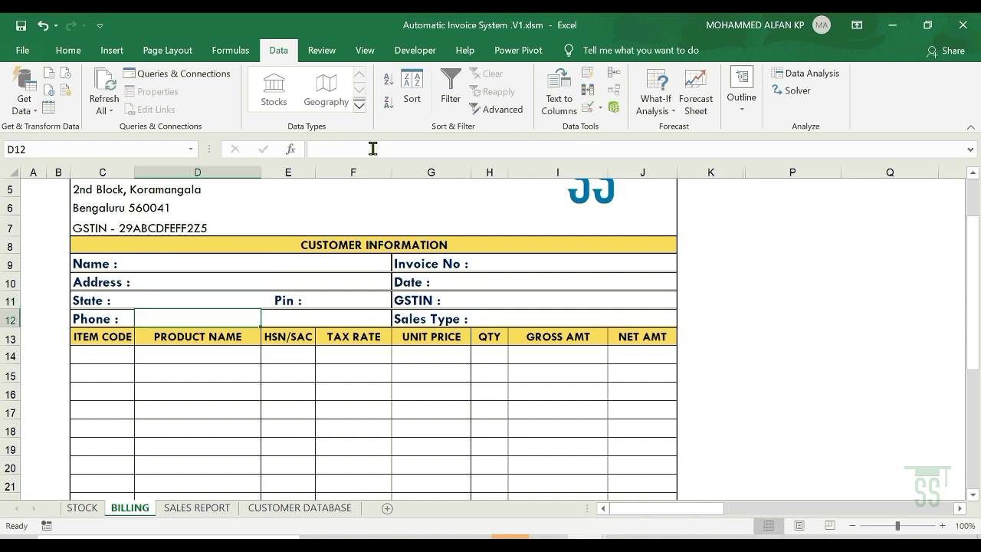
click(336, 300)
- Enter =VLOOKUP(D9,'CUSTOMER DATABASE'!A:D,4,0) in Pin cell F11
text(=VL)
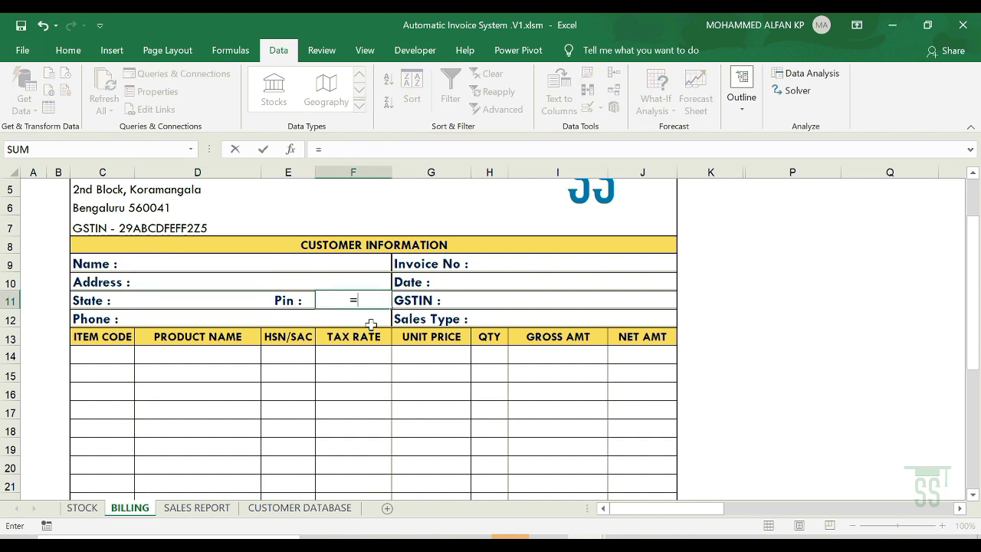
double_click(383, 318)
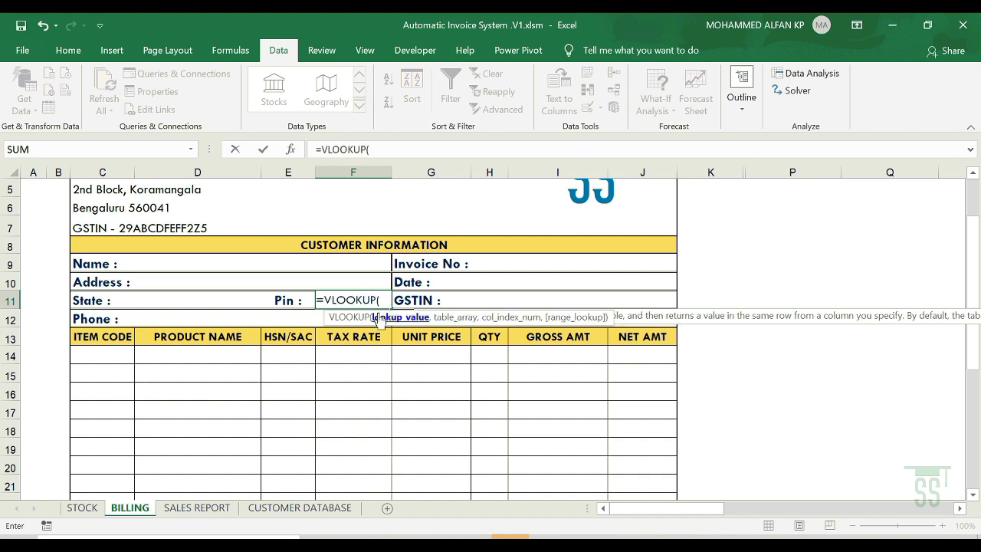
click(182, 263)
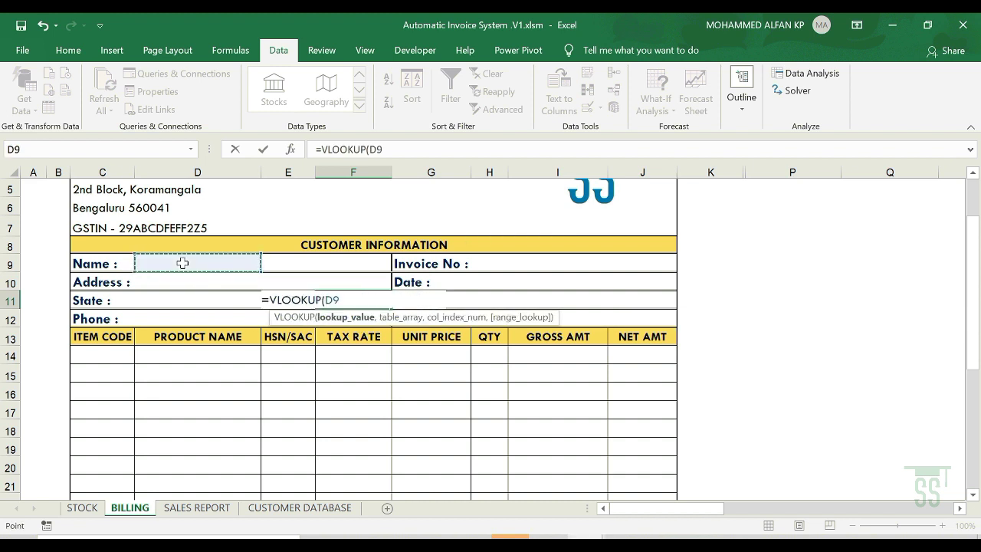
text(,)
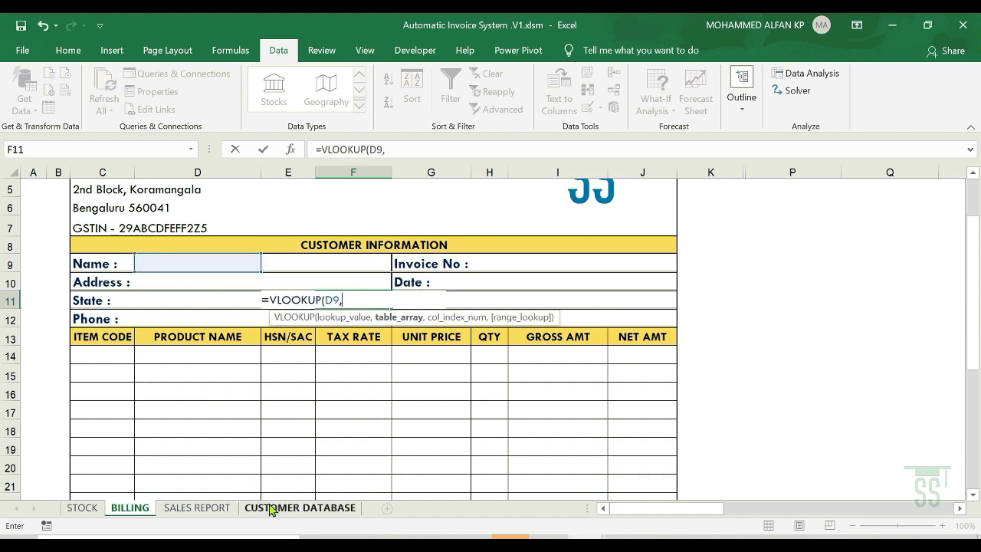
click(270, 510)
drag(82, 172, 434, 175)
text(,4,0)
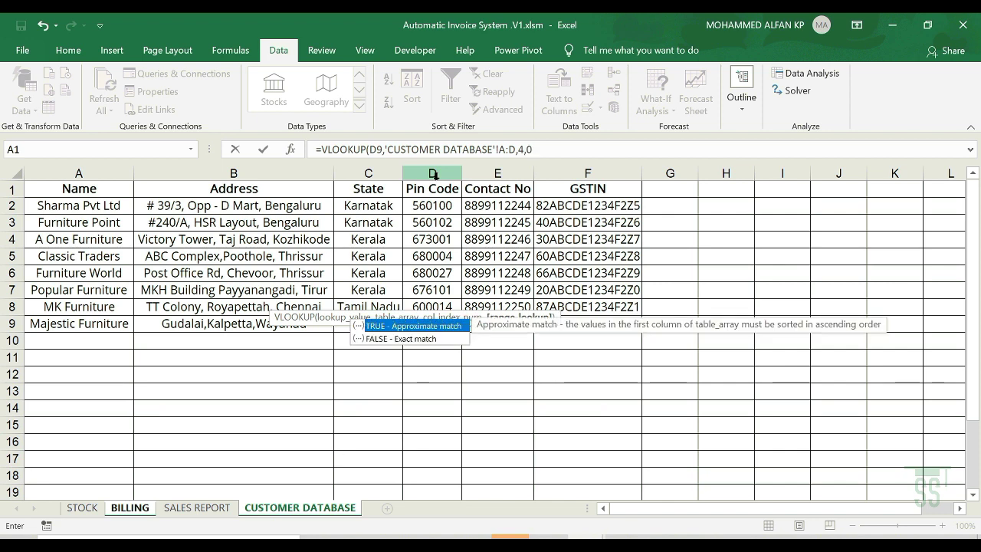
text())
click(562, 150)
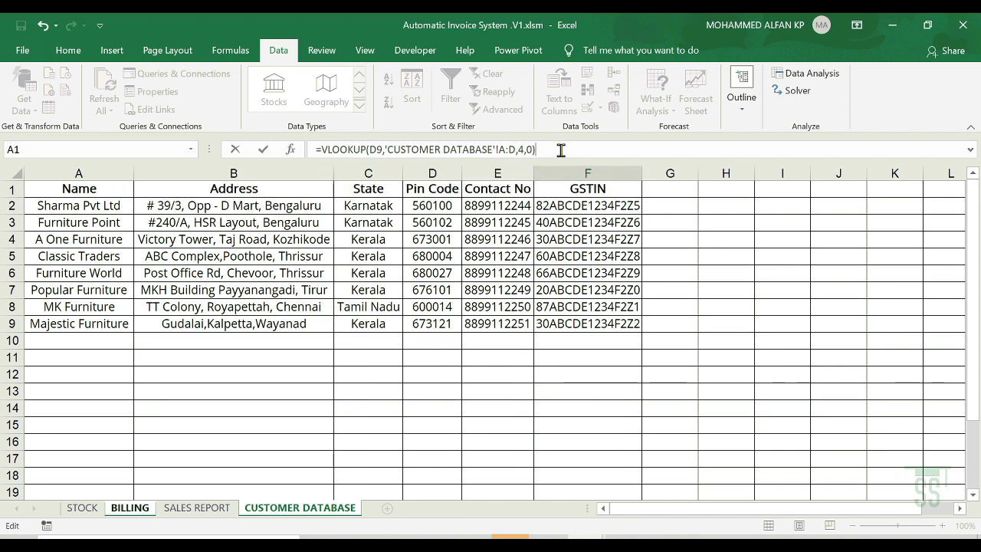
key(Return)
- Wrap the Pin lookup in IFERROR so it shows blank instead of #N/A
click(352, 300)
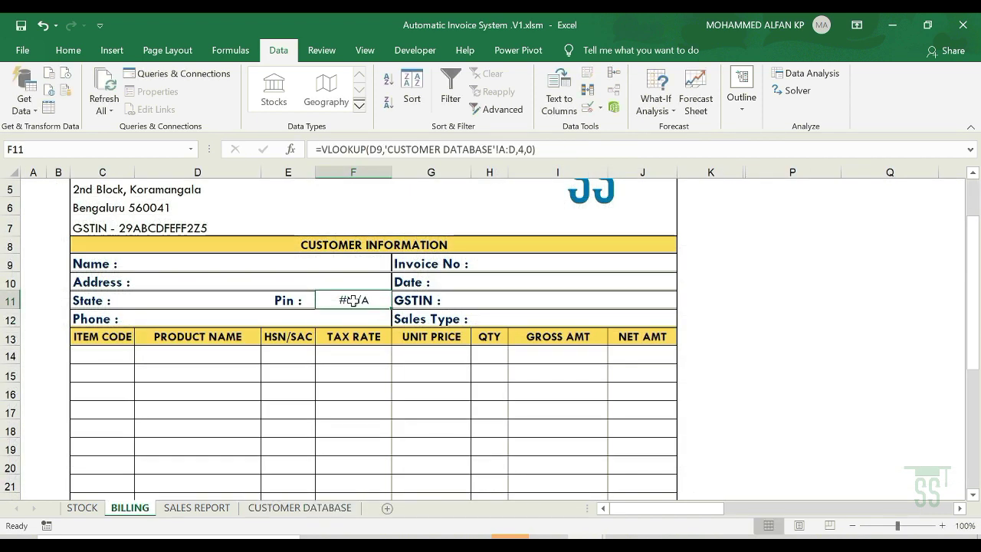
click(320, 149)
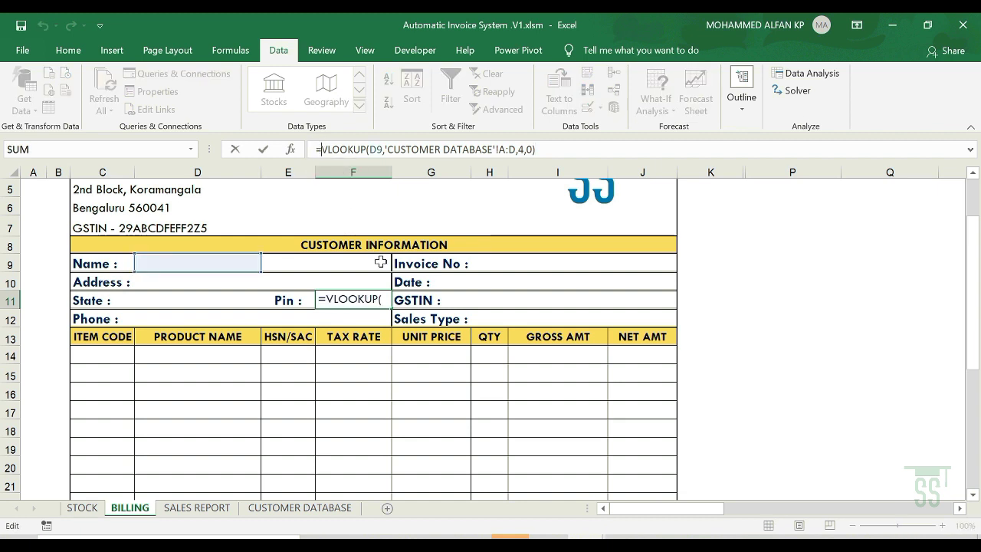
text(IFER)
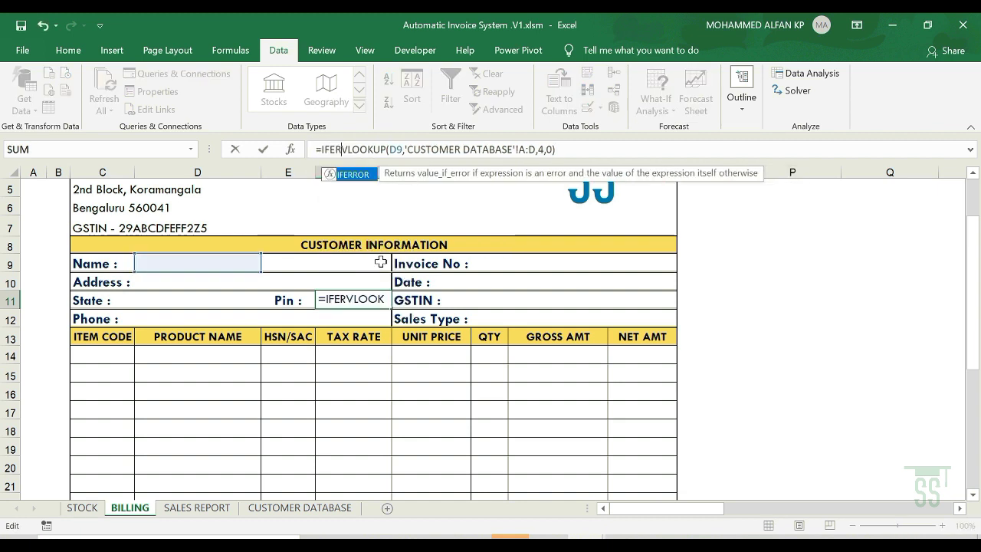
double_click(343, 176)
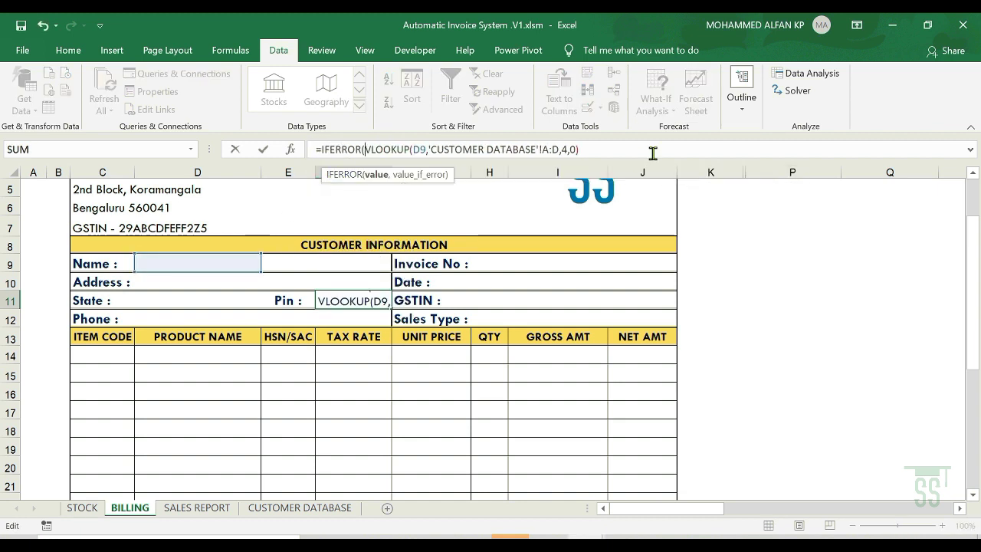
click(631, 149)
text(,)
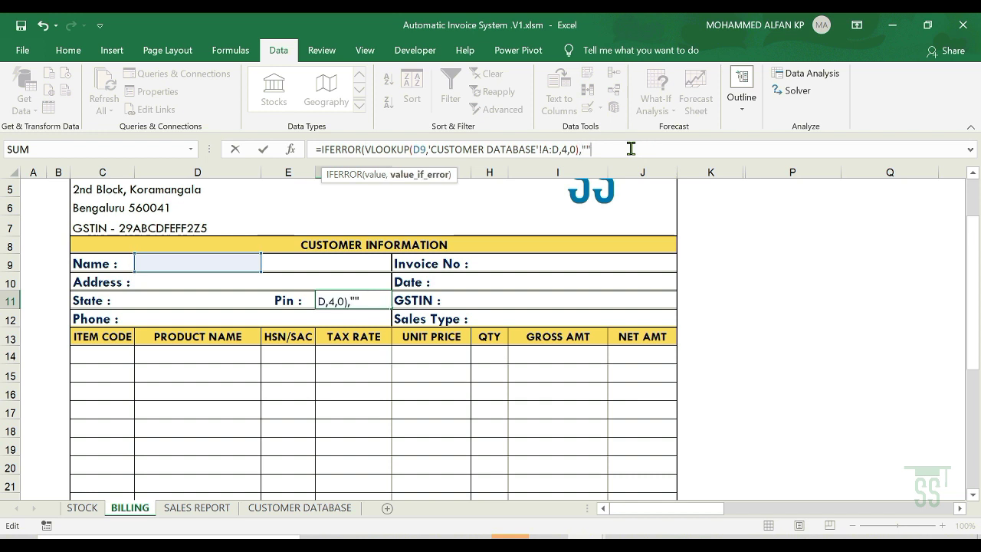
text(""))
key(Return)
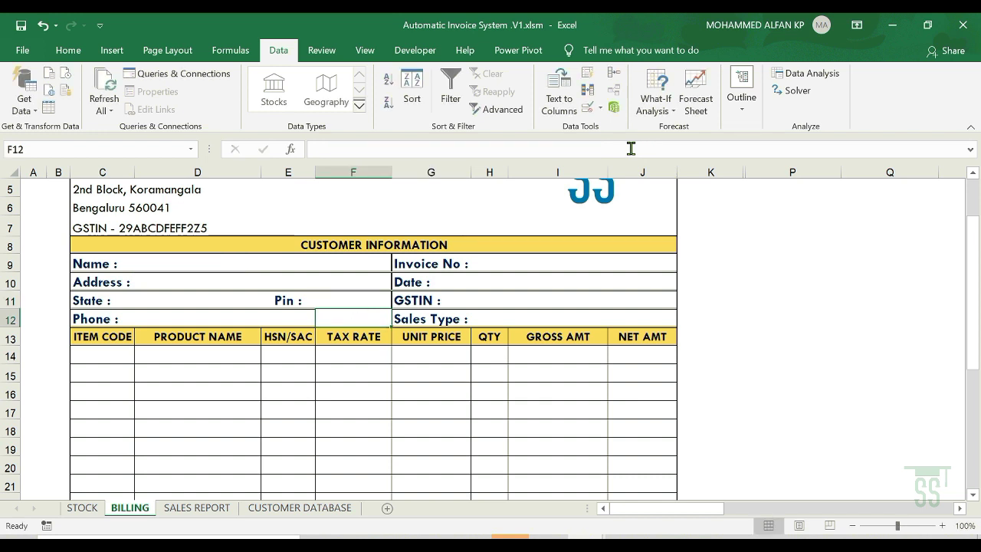
- Enter =VLOOKUP(D9,'CUSTOMER DATABASE'!A:E,5,0) in D12 to fetch the customer's phone number
click(165, 318)
text(=)
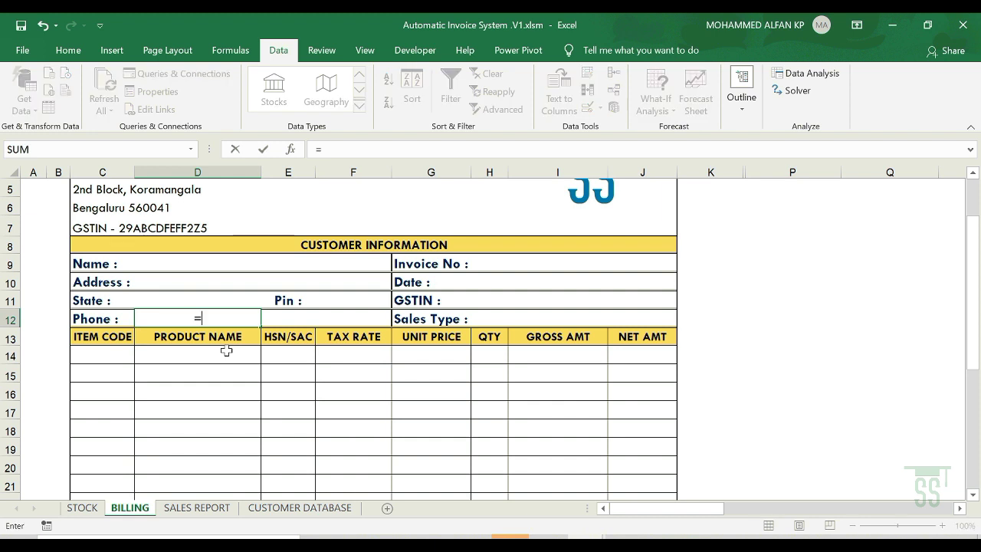
text(VL)
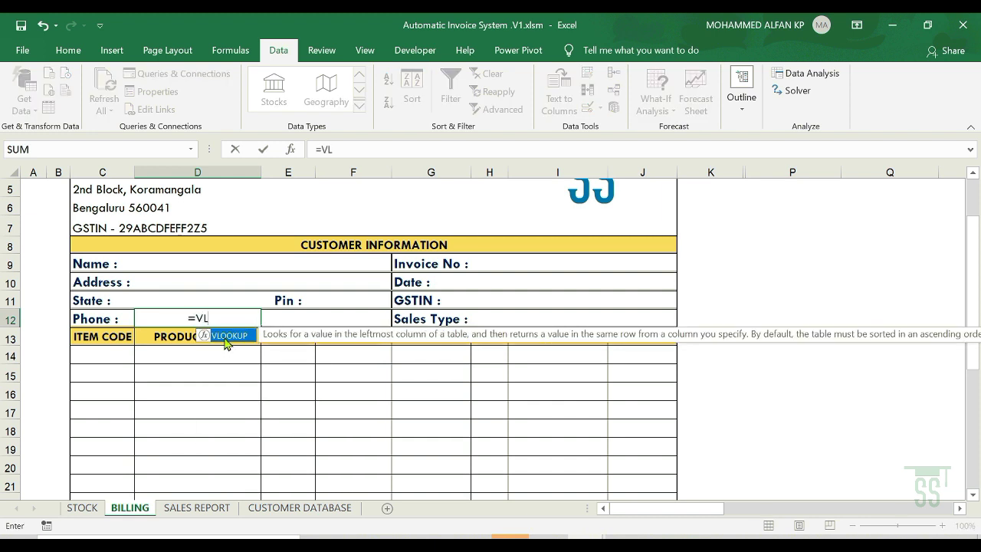
double_click(226, 342)
click(158, 262)
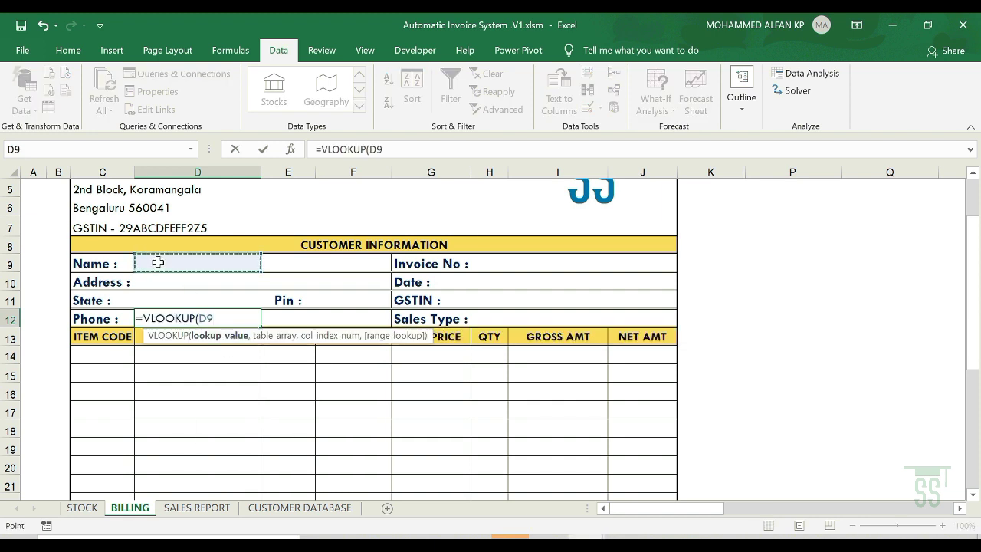
text(,)
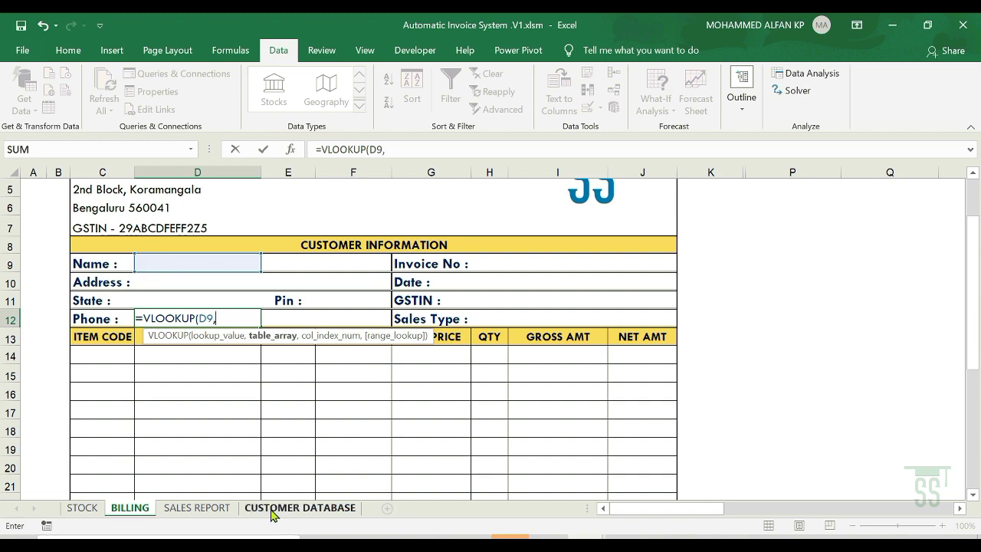
click(300, 508)
drag(103, 175, 488, 175)
text(,)
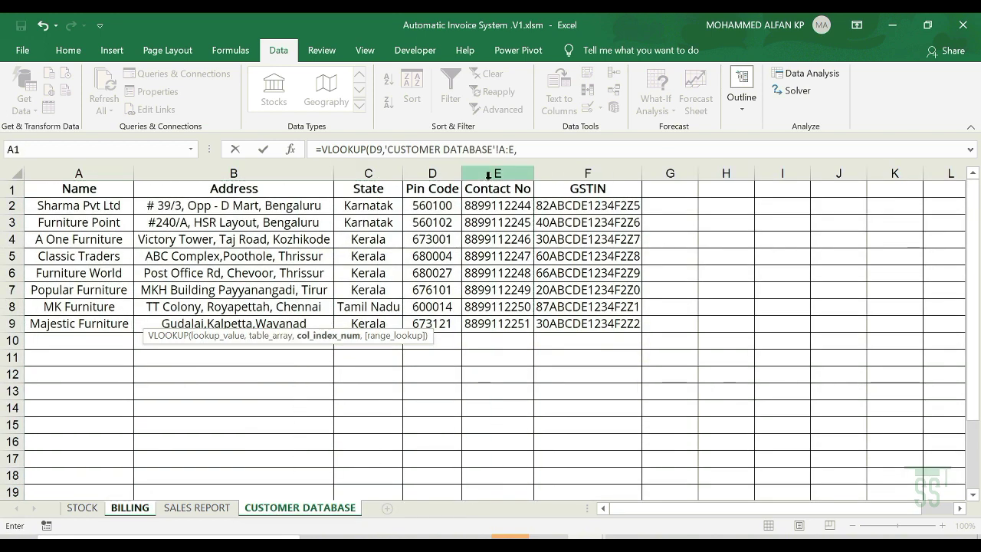
text(5,0)
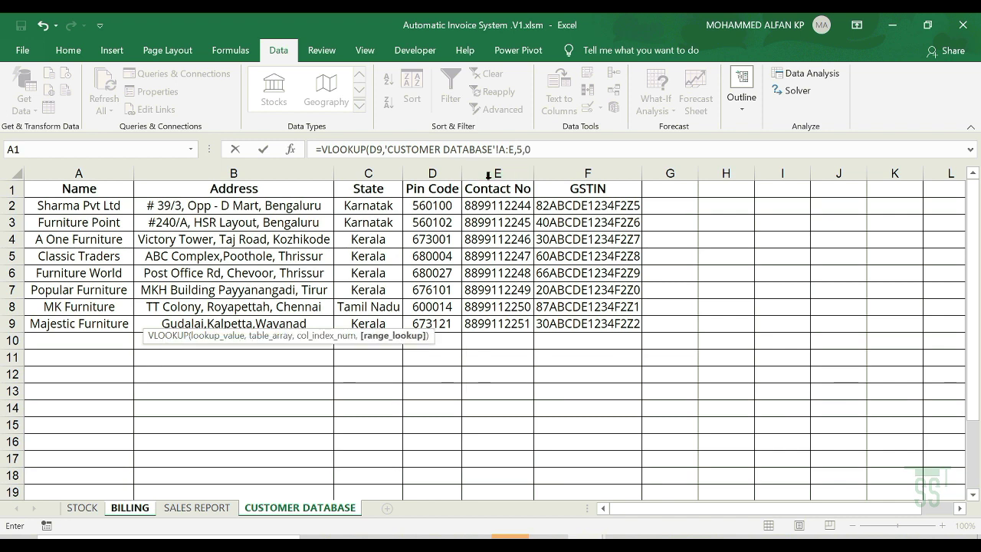
key(Return)
- Wrap the D12 phone lookup in IFERROR with a blank "" fallback
click(249, 316)
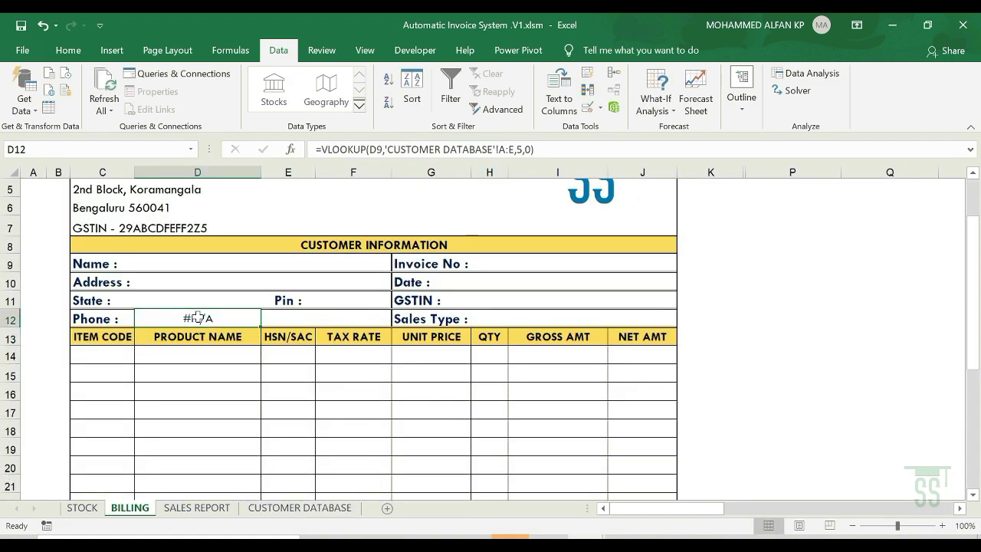
click(321, 148)
text(IF)
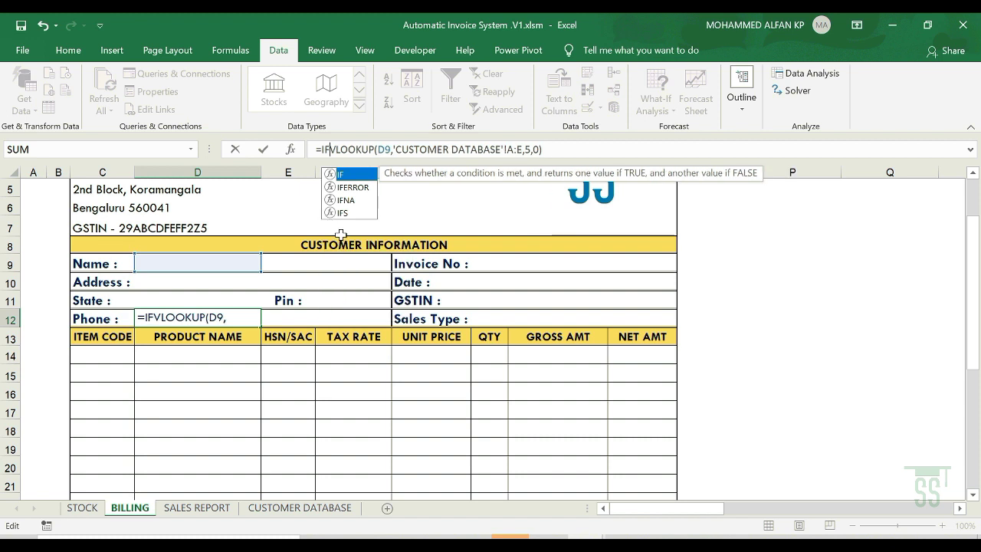
double_click(351, 188)
click(614, 146)
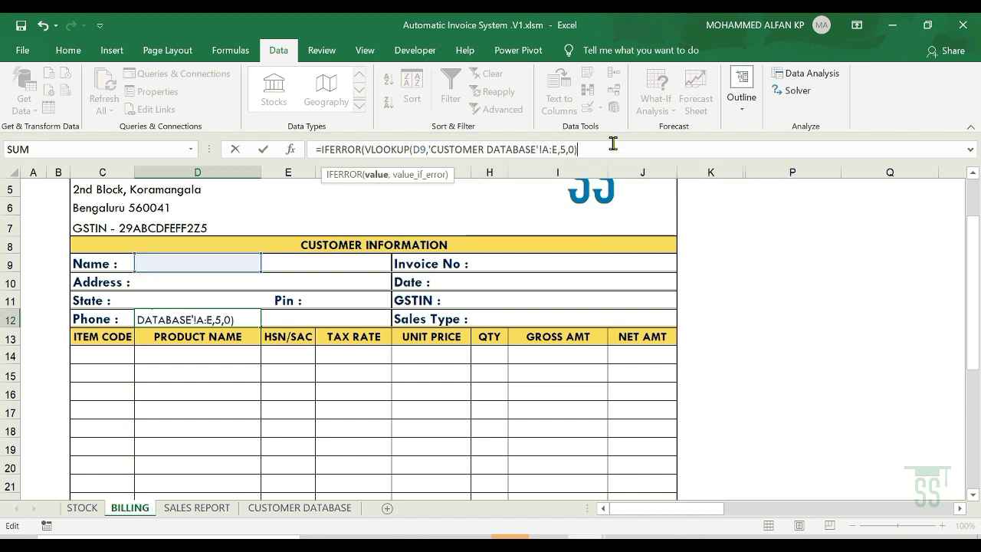
text(,"")
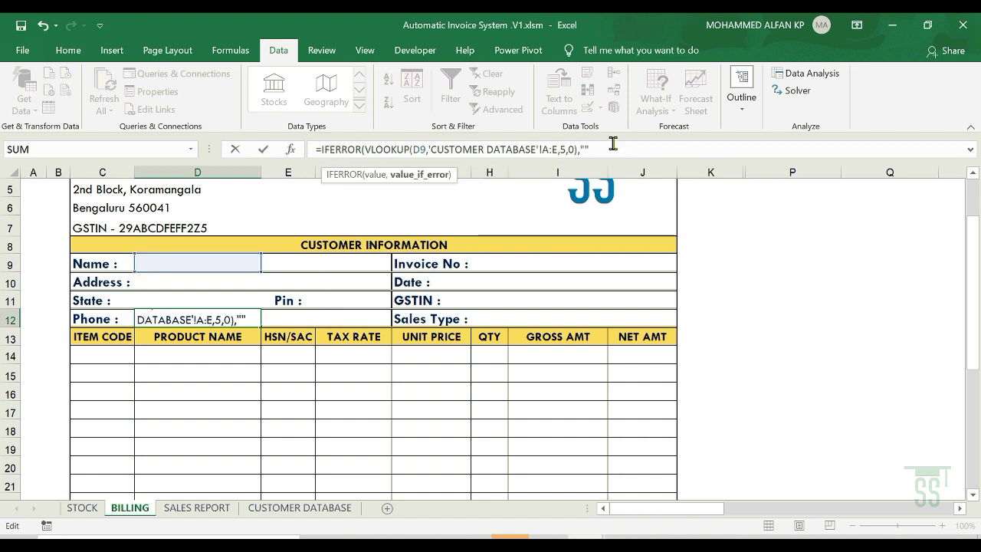
text())
key(Return)
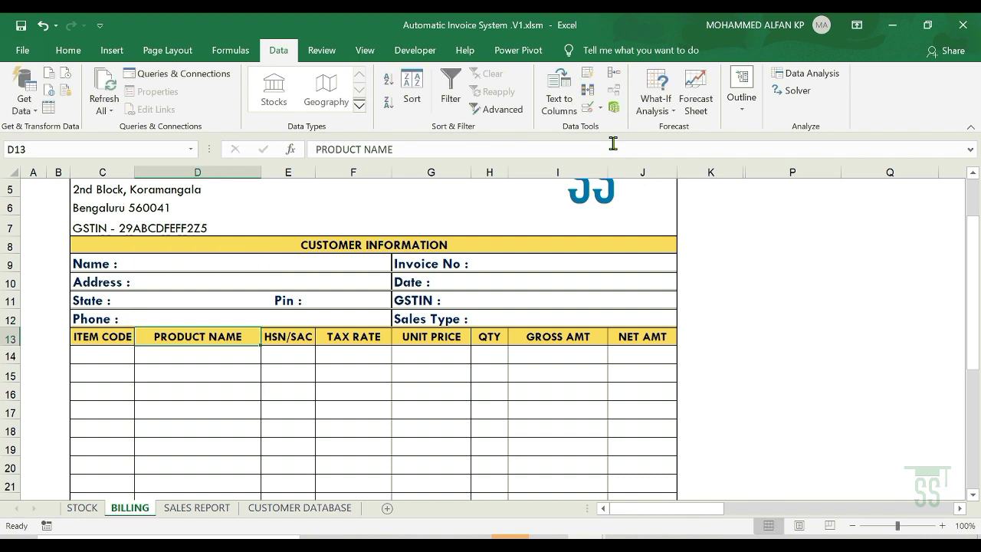
click(539, 265)
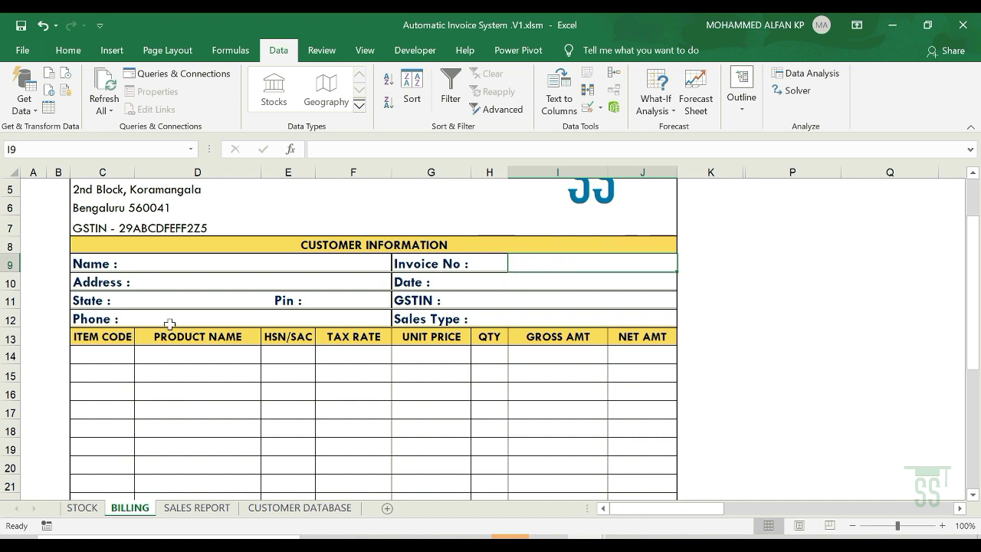
- Enter =TODAY() in the Date cell I10 so it shows 17-06-2020
click(452, 282)
click(562, 283)
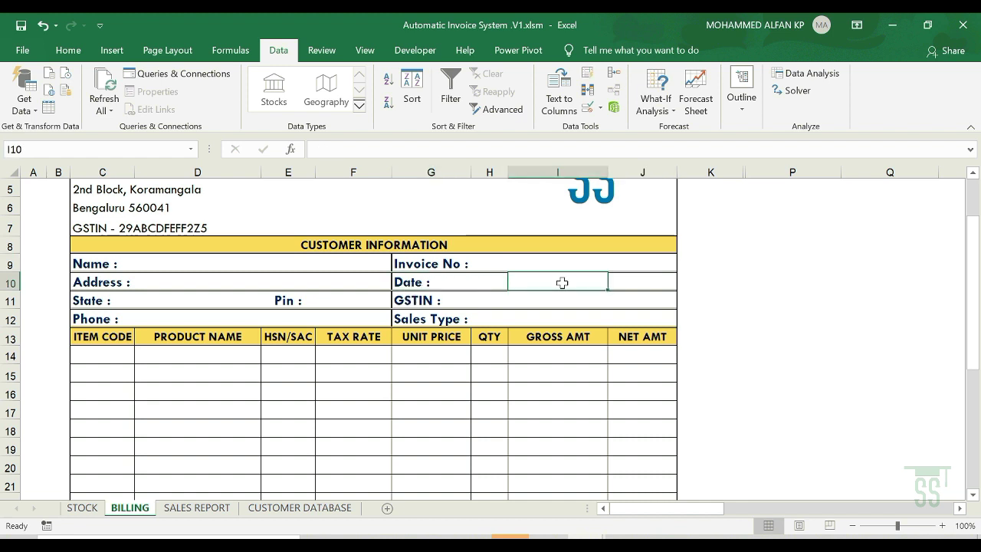
text(=TOD)
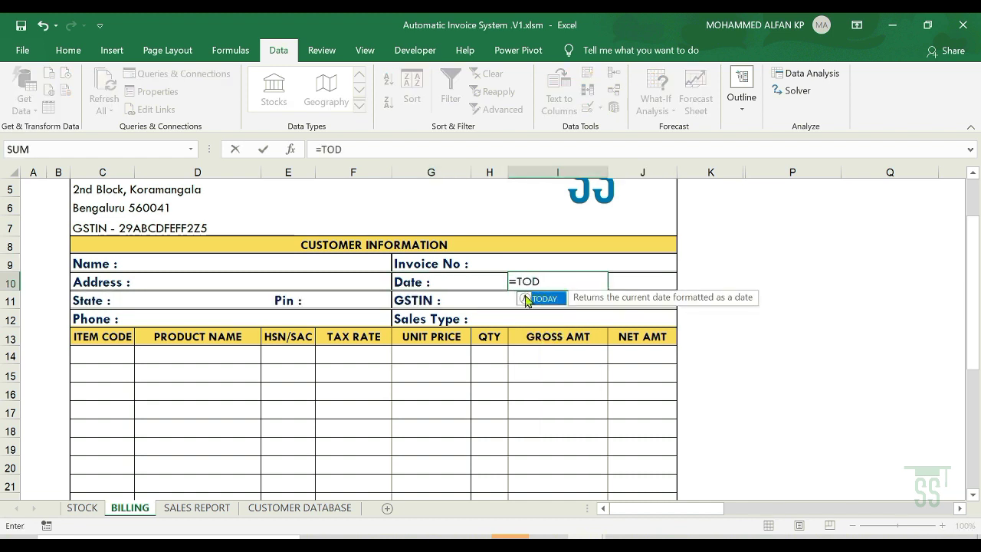
double_click(528, 299)
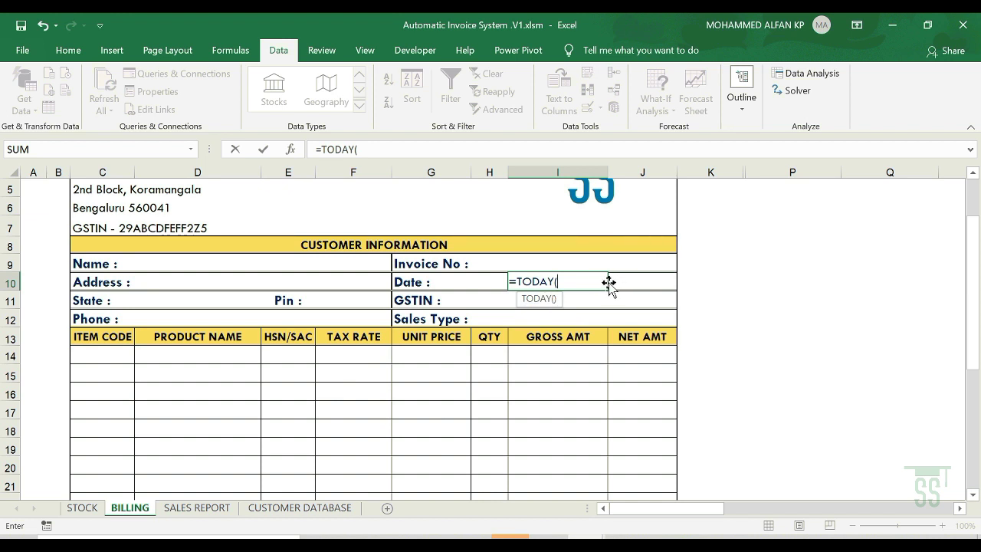
text())
key(Return)
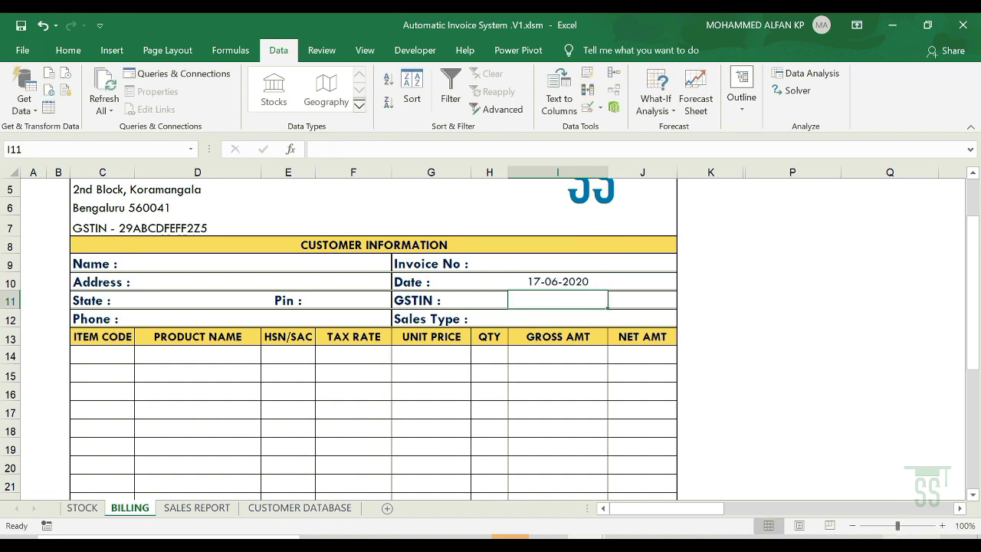
click(485, 299)
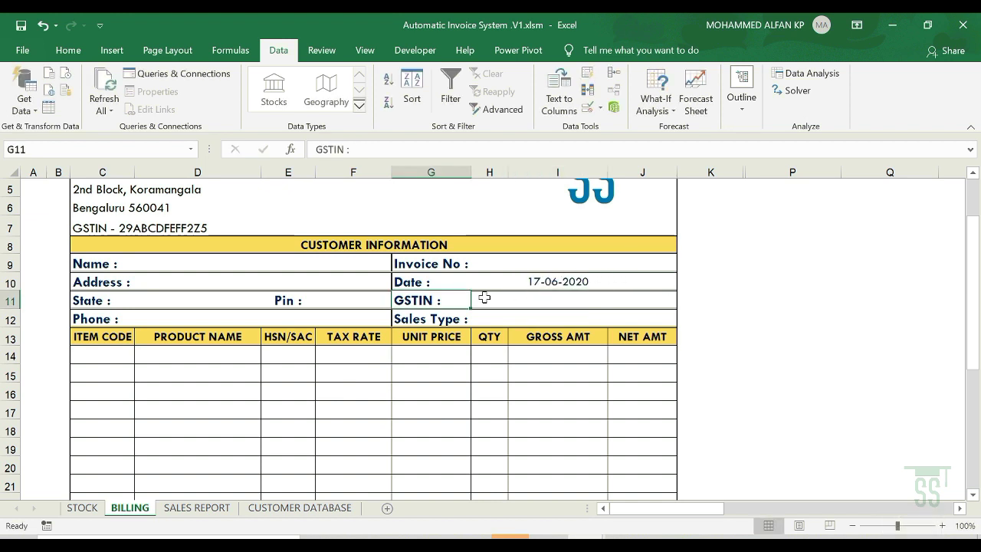
- Enter =VLOOKUP(D9,'CUSTOMER DATABASE'!A:F,6,0) in I11 to fetch the customer's GSTIN
click(545, 302)
text(=VL)
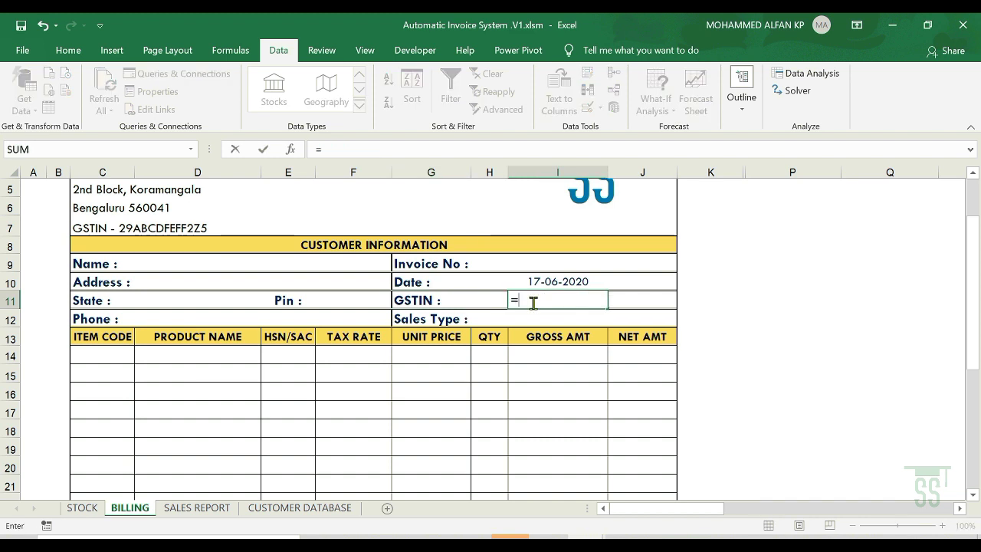
double_click(545, 318)
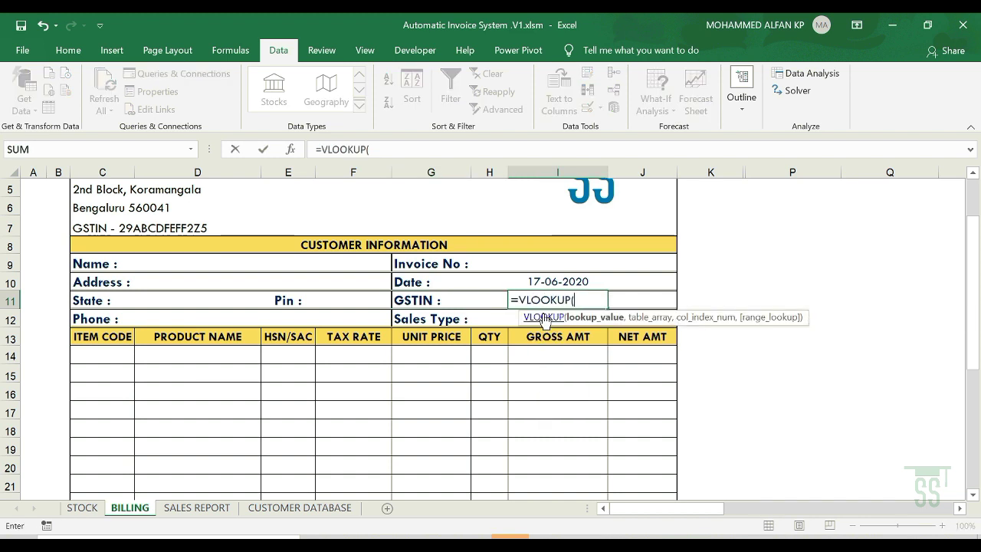
click(191, 263)
text(,)
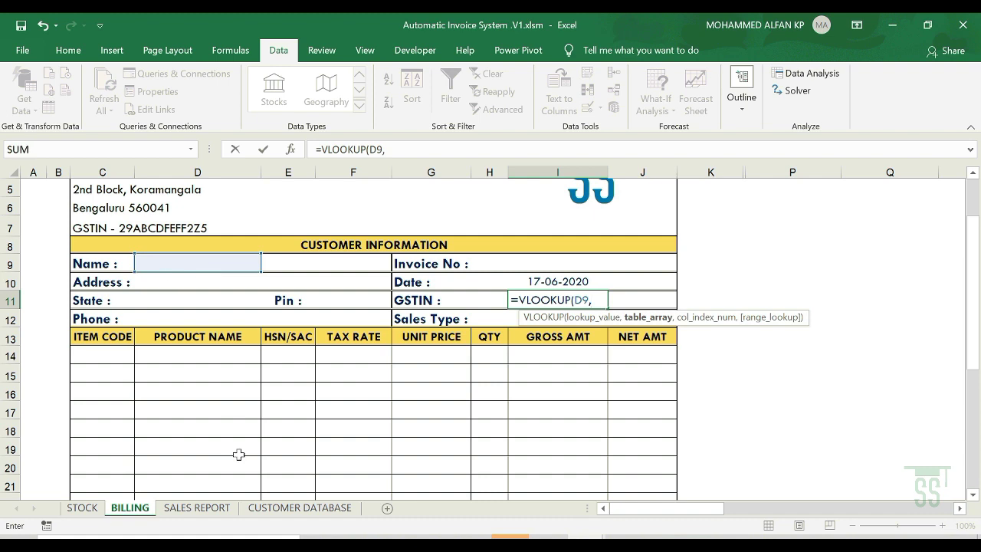
click(276, 508)
drag(89, 169, 586, 166)
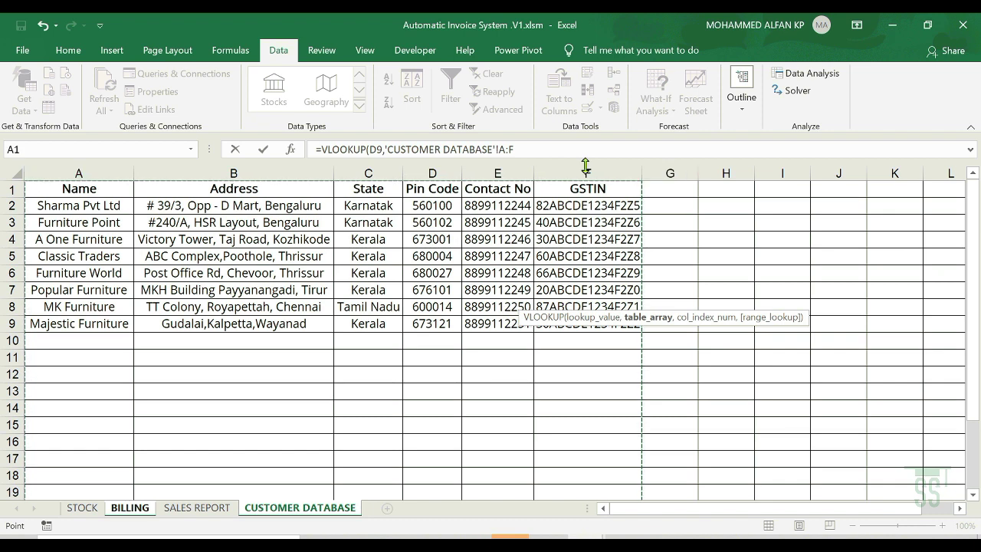
text(,6,0)
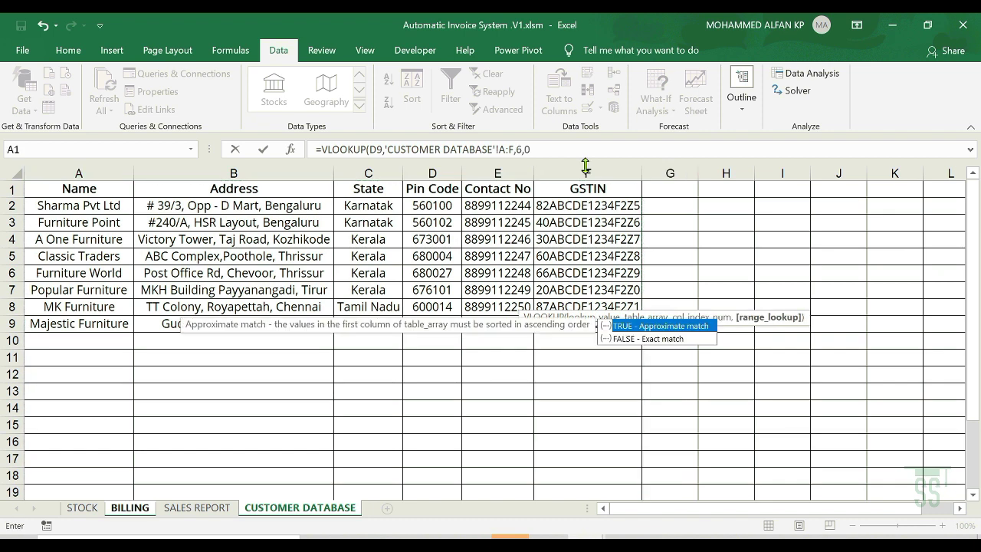
key(Return)
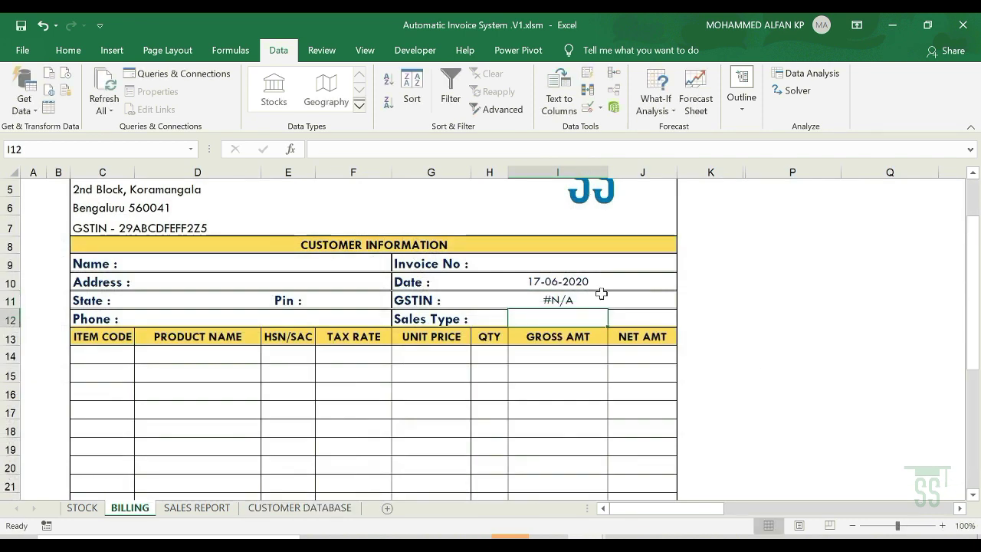
- Wrap the I11 GSTIN lookup in IFERROR with a blank "" fallback
click(563, 300)
key(F2)
text(IFERVLOOKUP(D9,'CUSTOMER DATABASE'!A:F,6,0)
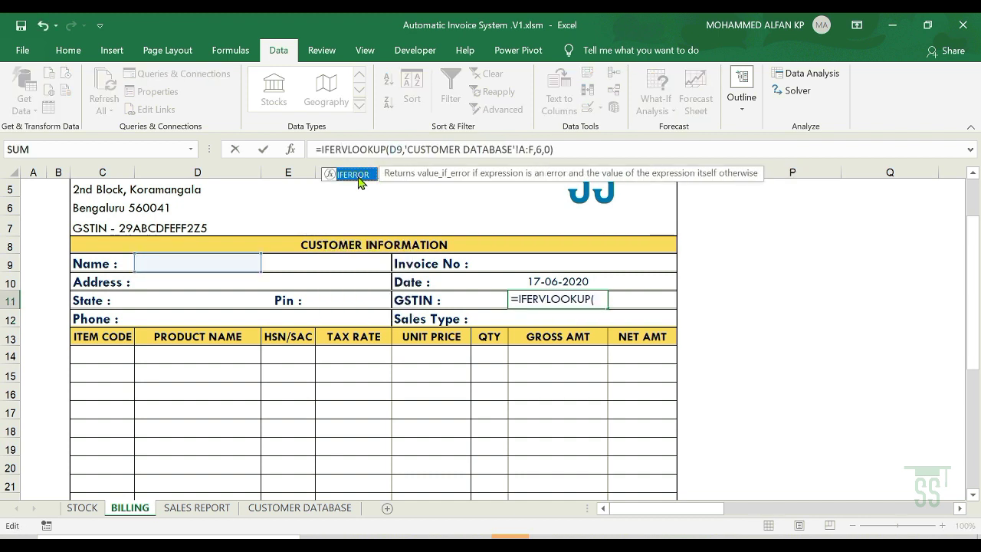
double_click(359, 174)
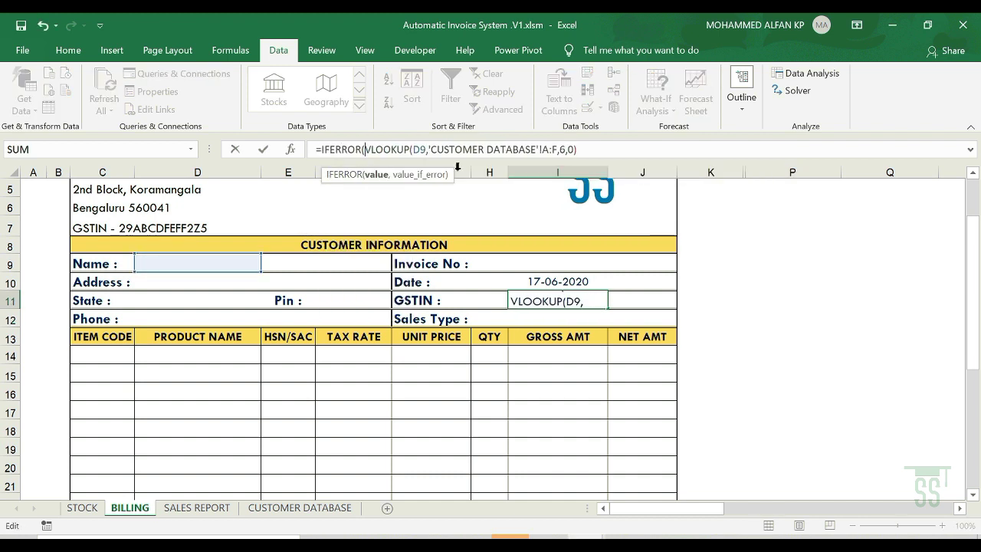
click(594, 152)
text(,)
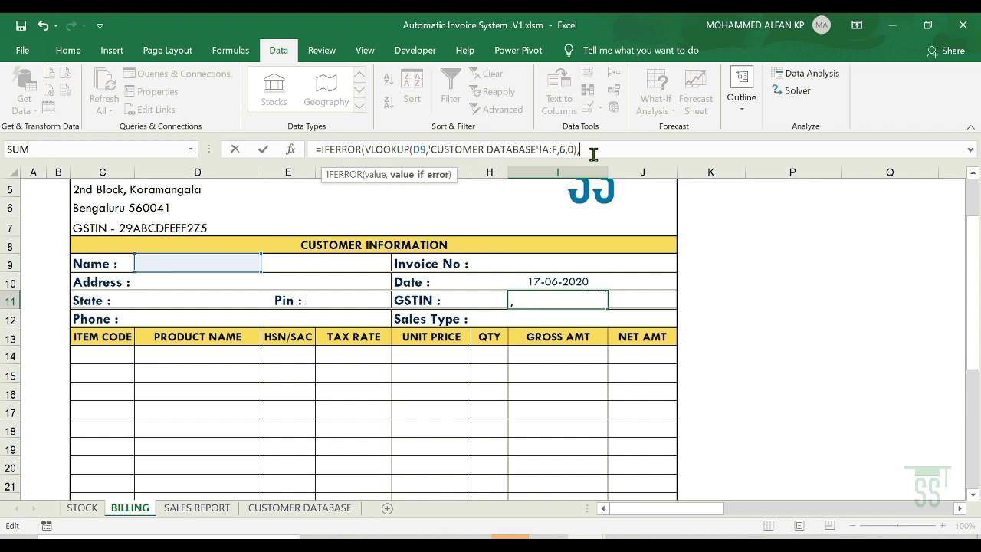
text("")
key(Return)
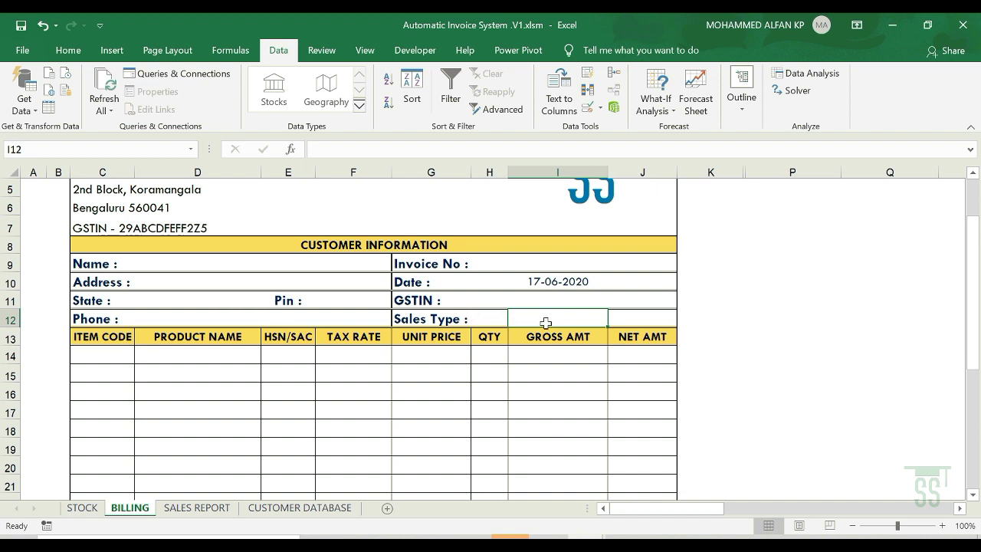
- Add List data validation to I12 allowing State Sale and Interstate Sale
click(601, 108)
click(291, 49)
click(602, 108)
click(635, 125)
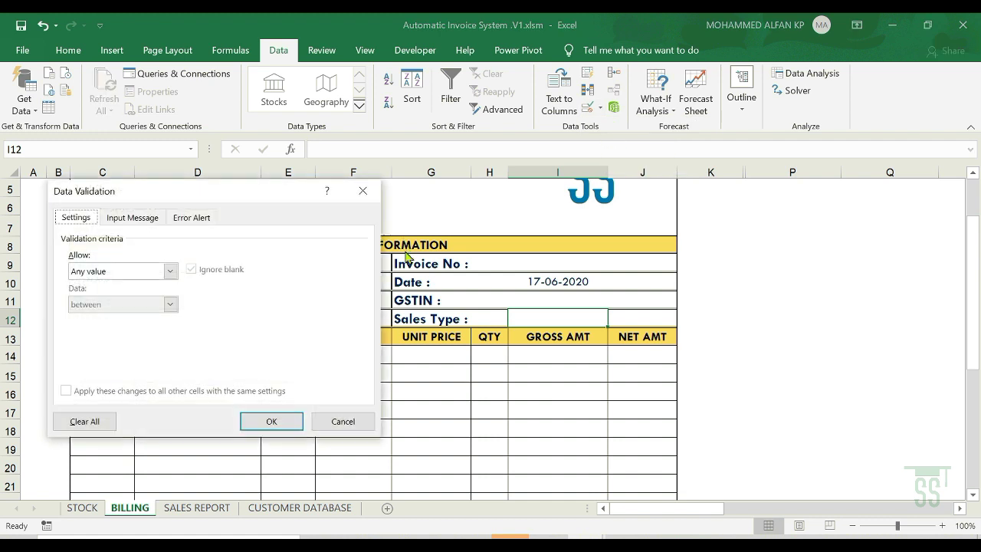
click(122, 270)
click(103, 318)
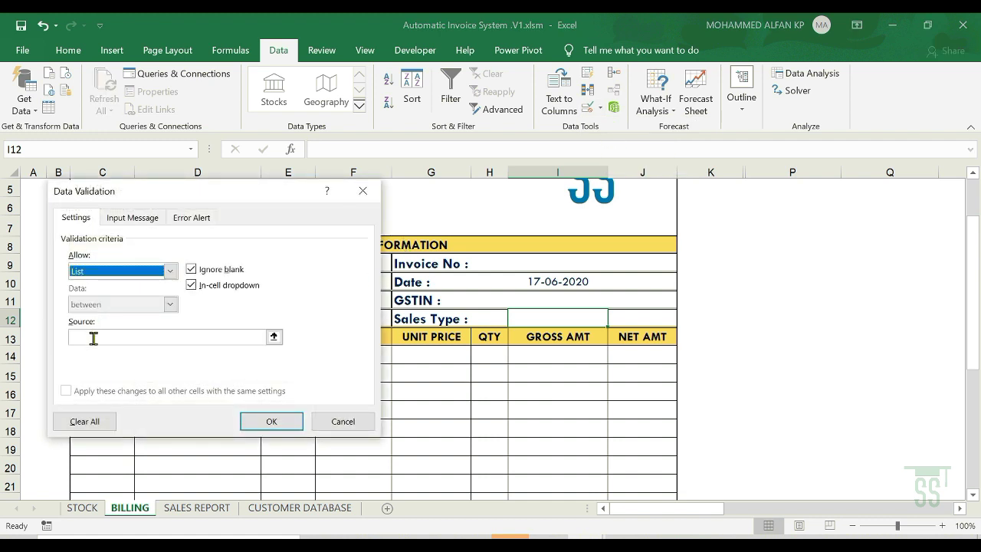
click(92, 338)
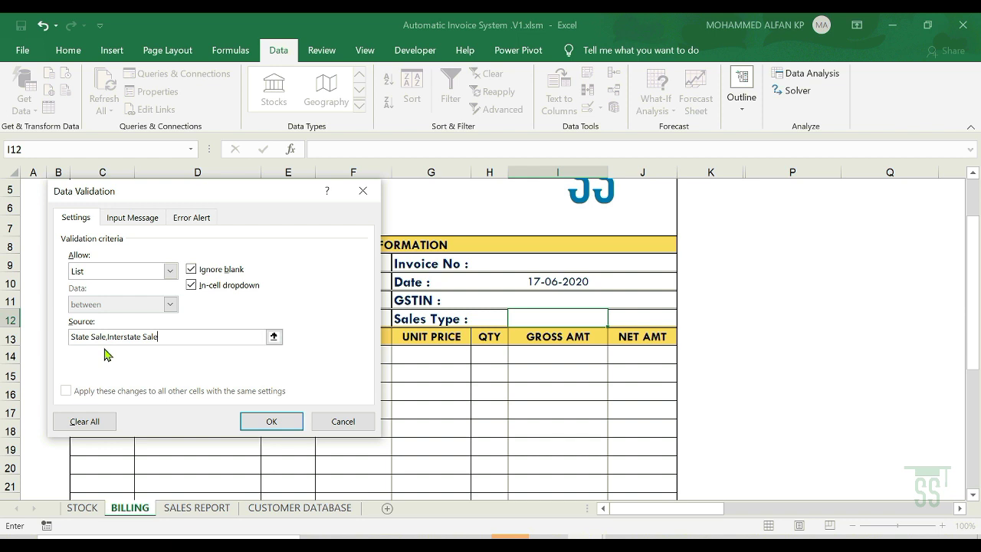
click(280, 422)
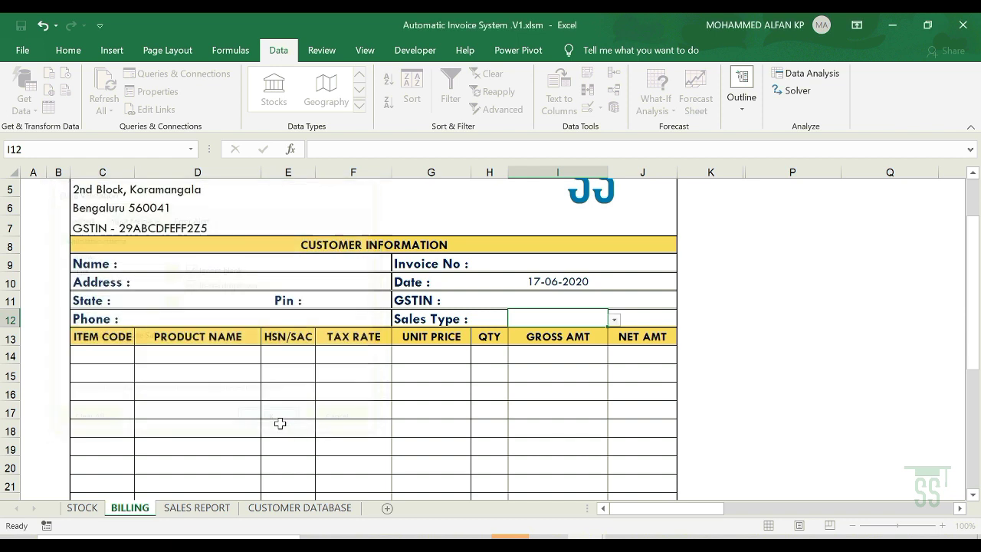
- Choose State Sale from the Sales Type dropdown in I12
click(614, 319)
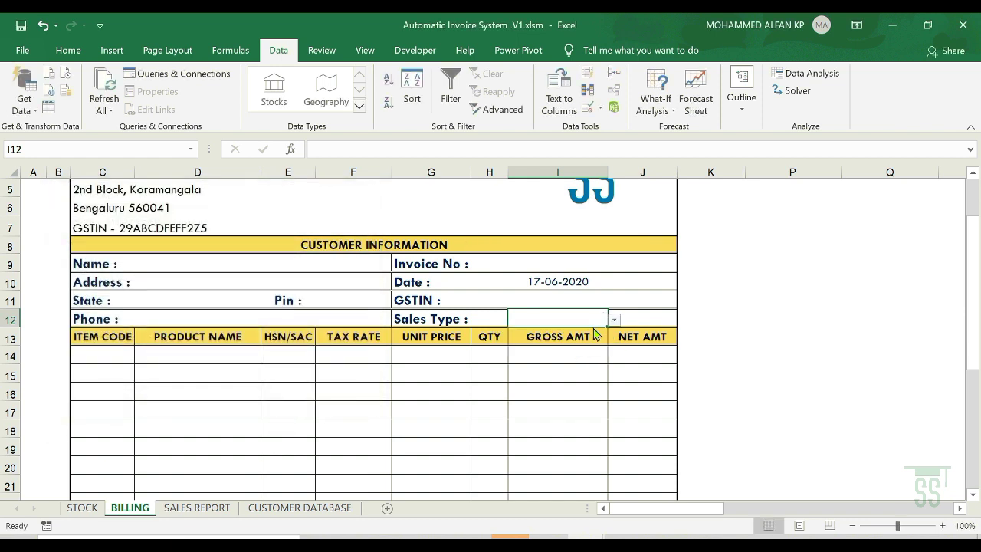
click(595, 334)
click(614, 319)
click(588, 345)
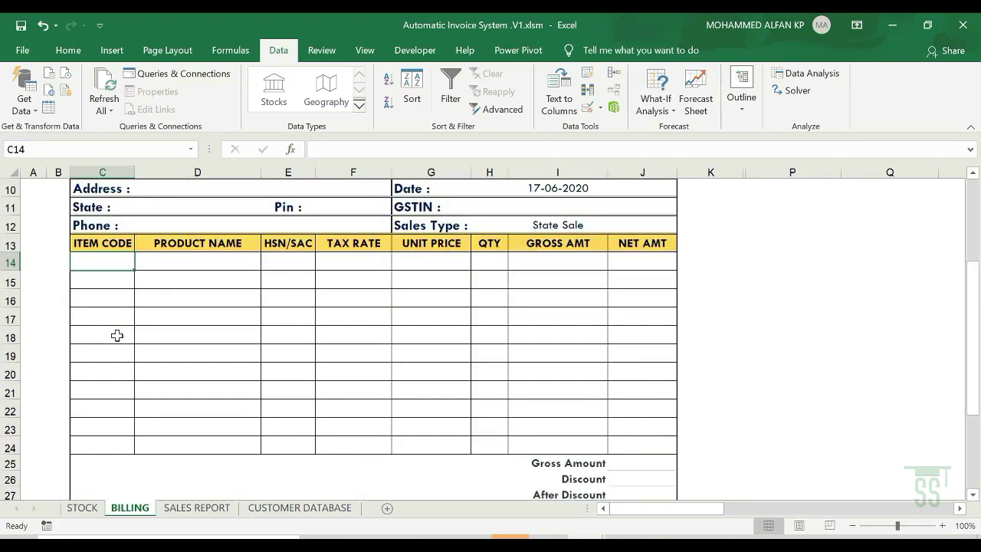
scroll(282, 215, up, 1)
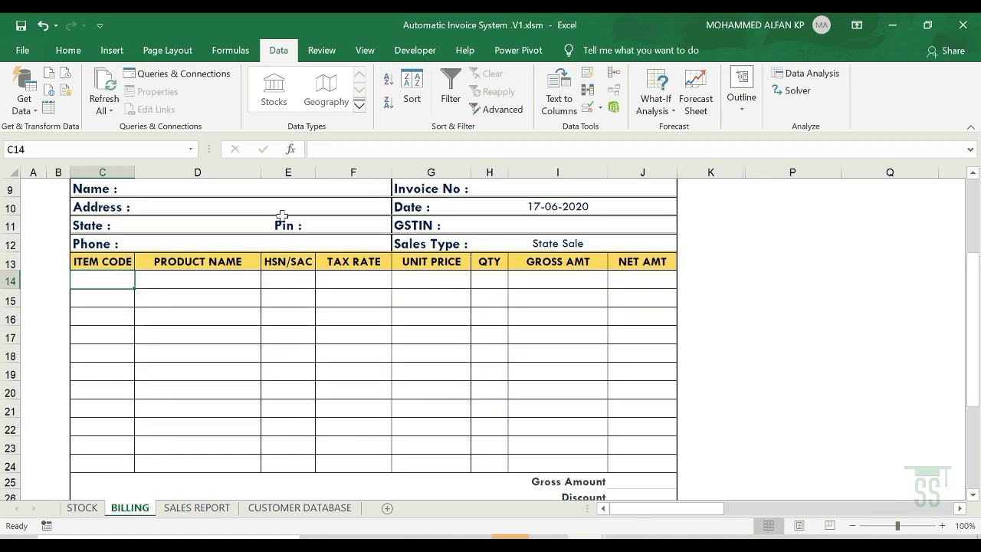
scroll(282, 215, up, 1)
scroll(398, 298, down, 1)
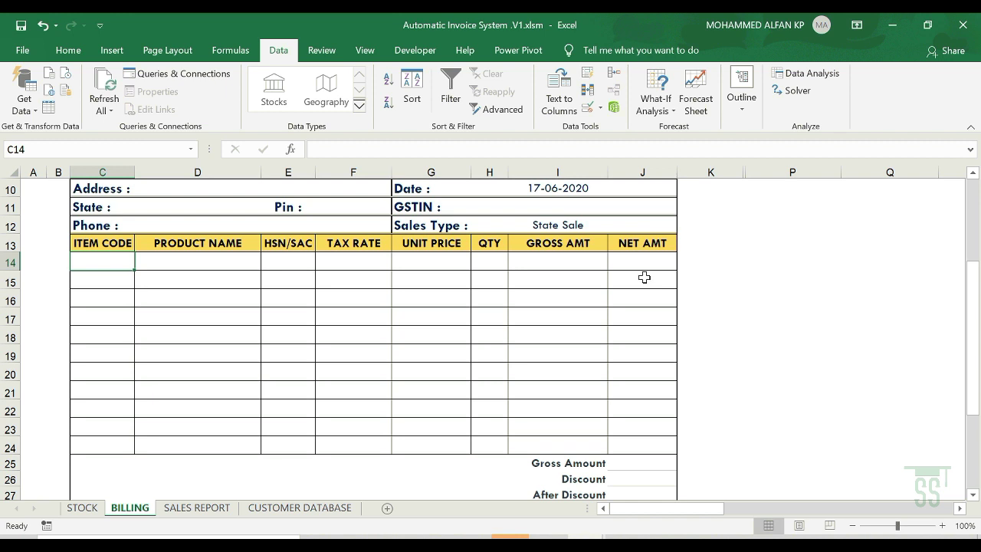
scroll(442, 287, up, 2)
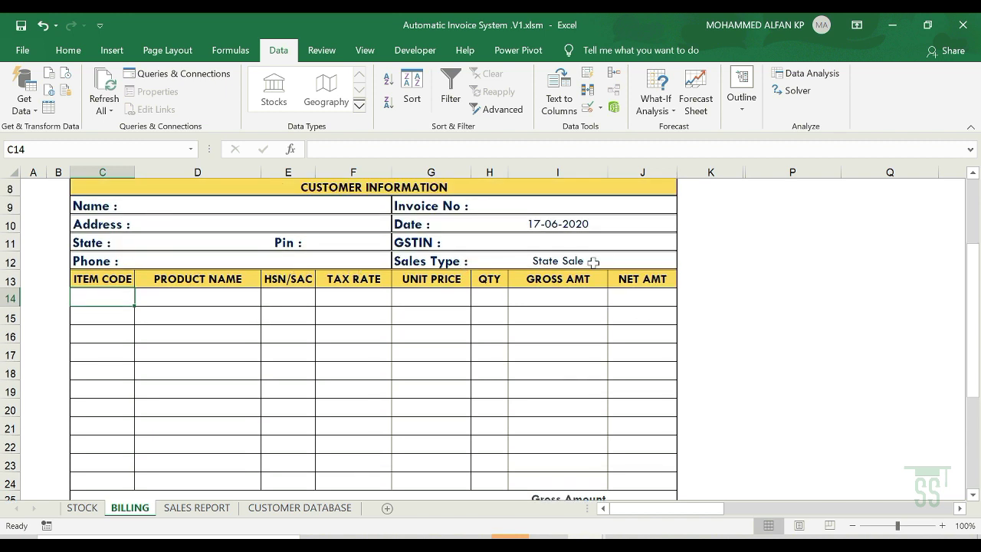
- Enter =VLOOKUP(C14,STOCK!B3:C11,2,0) in D14 to look up the product name
click(171, 299)
text(=)
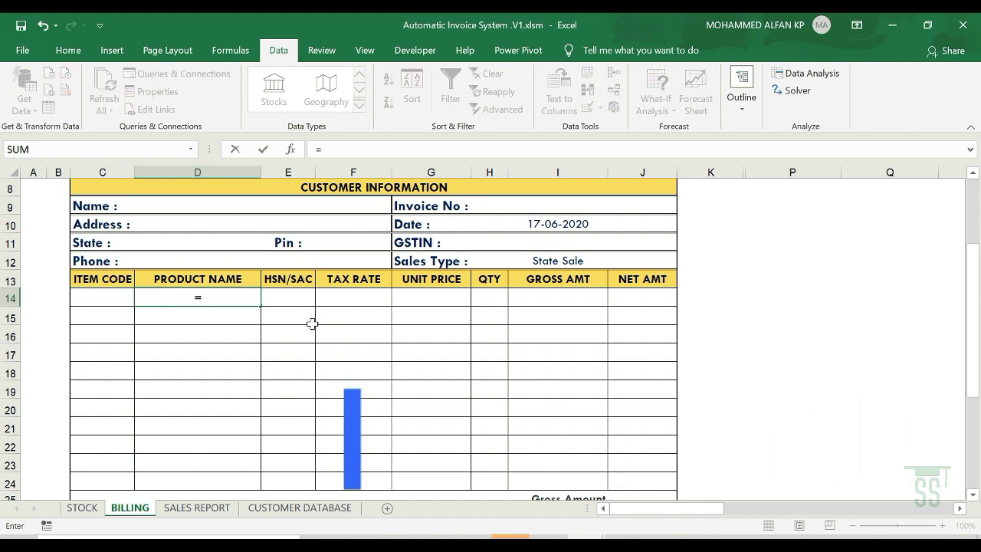
text(vlo)
key(Tab)
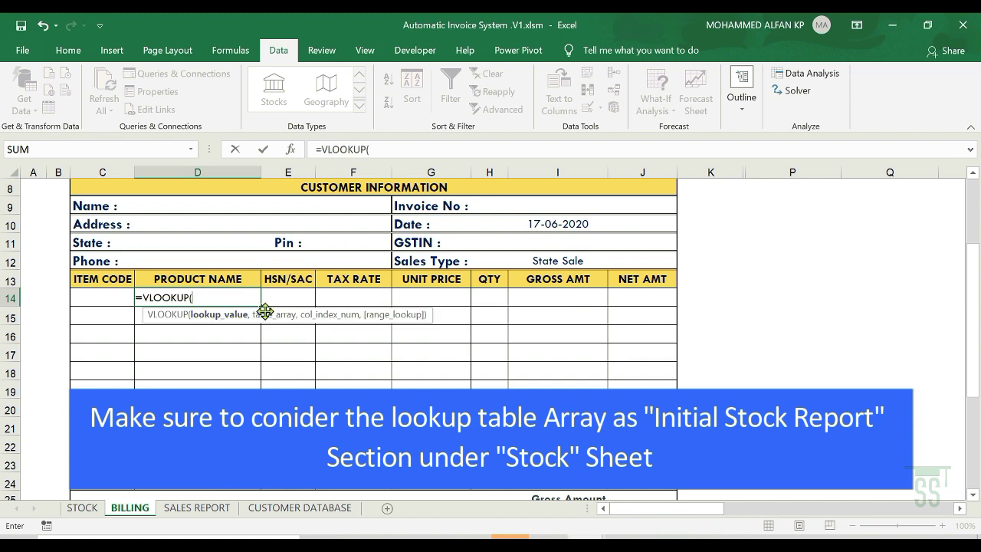
click(102, 302)
text(,)
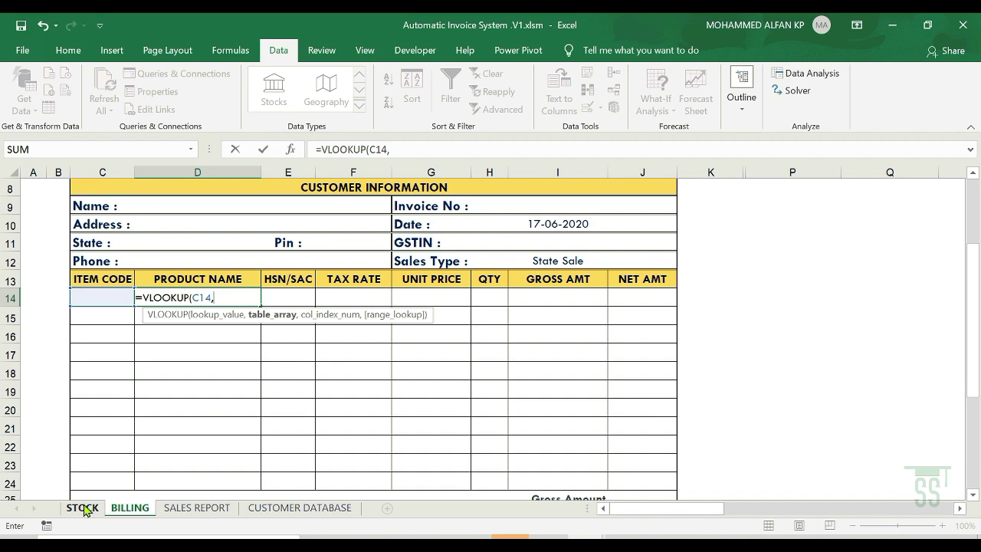
click(83, 510)
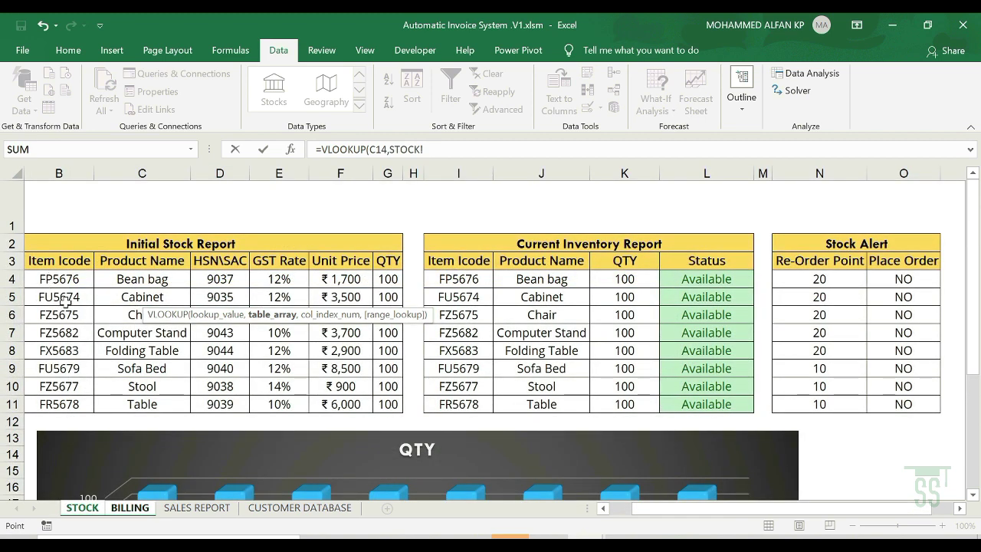
drag(49, 262, 159, 398)
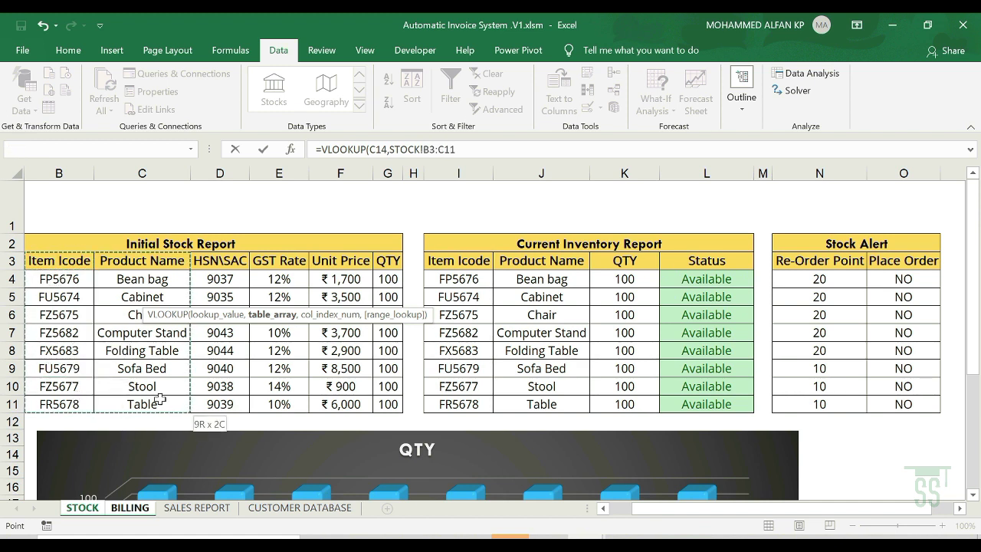
text(,2)
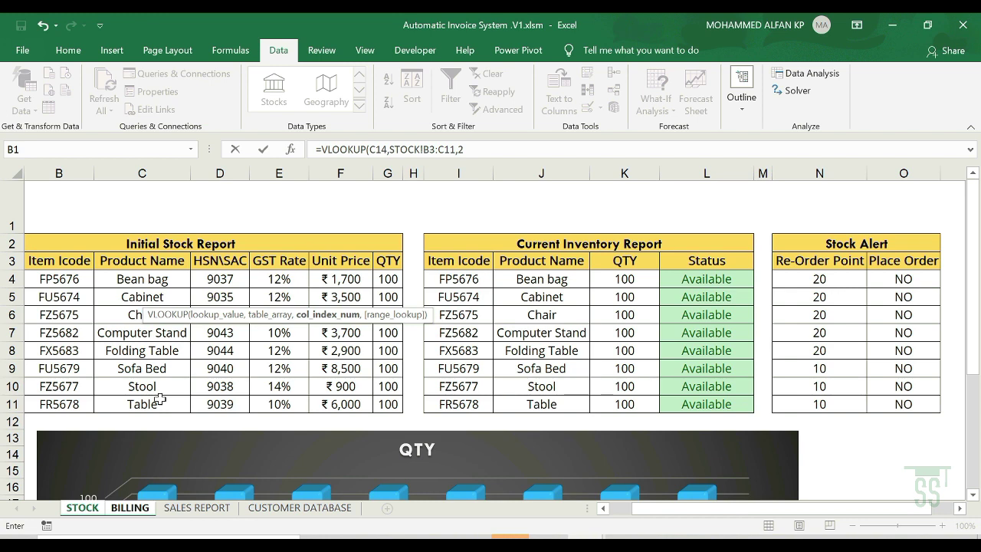
text(,0))
key(Return)
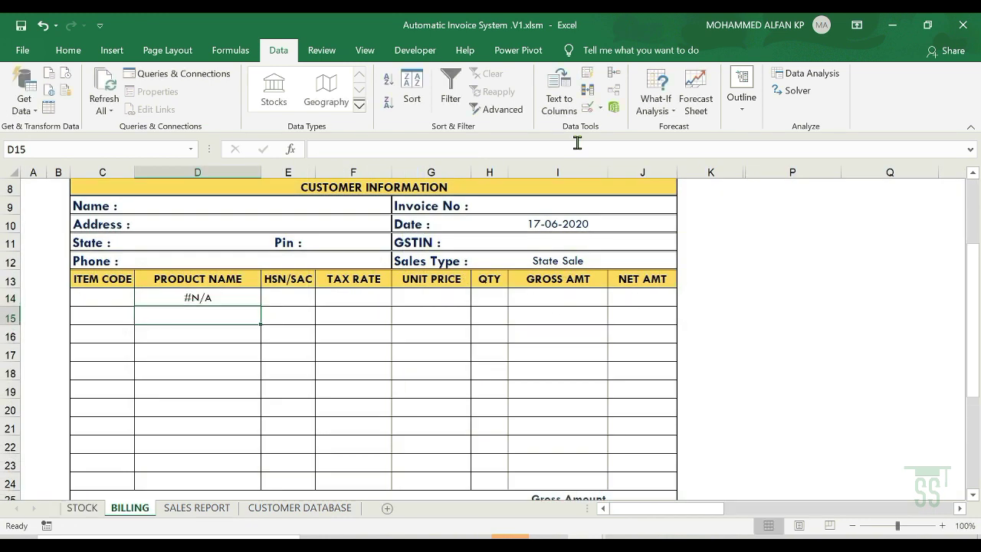
- Copy the item code FZ5675 from STOCK cell B6 and return to the BILLING sheet
click(175, 299)
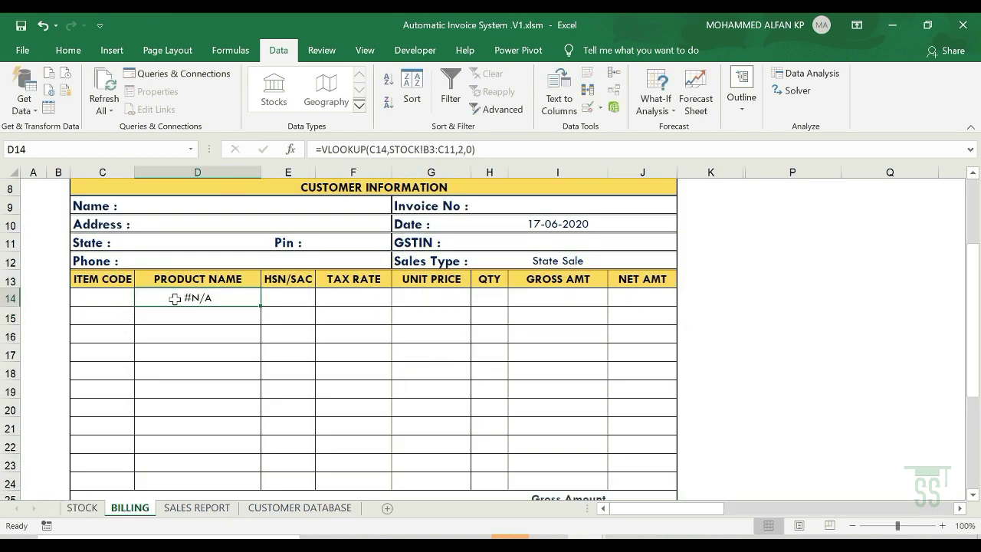
click(107, 299)
click(84, 508)
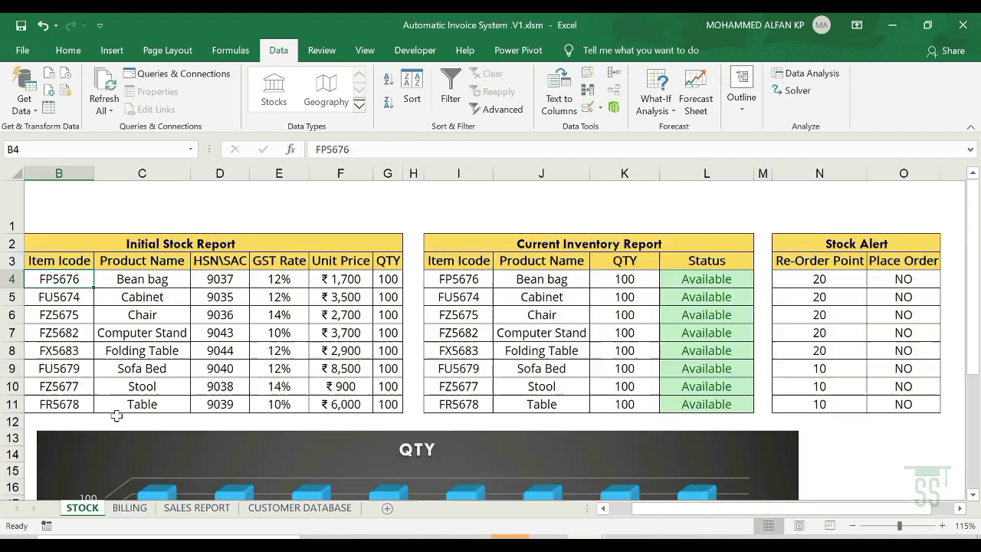
click(77, 315)
double_click(76, 316)
drag(80, 315, 32, 308)
key(ctrl+c)
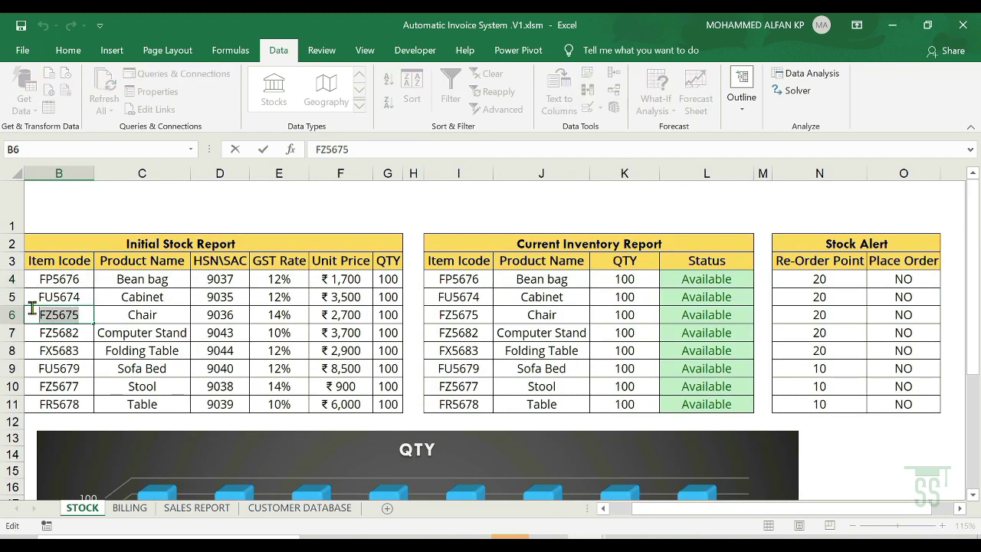
click(143, 499)
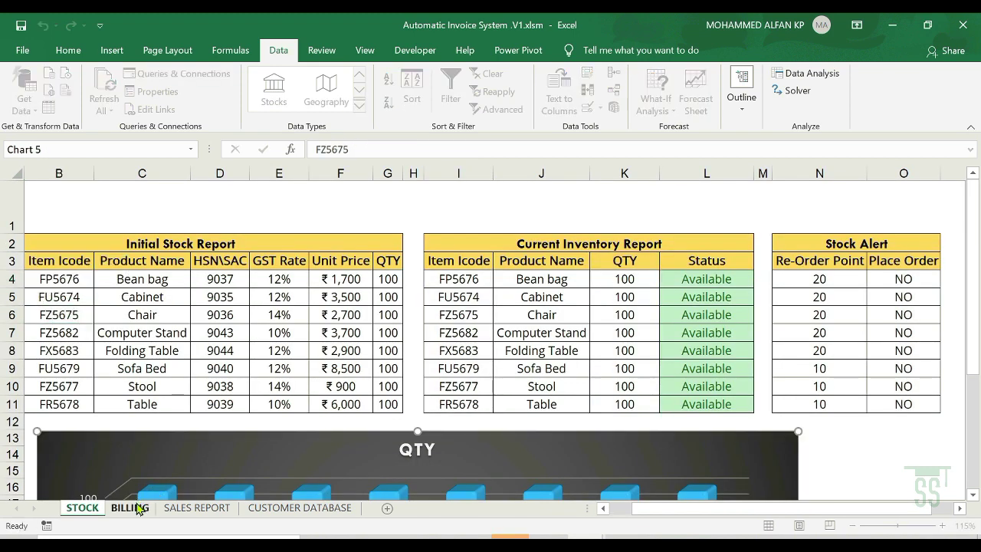
click(128, 507)
- Test the lookup by pasting FZ5675 into C14, showing Chair, then clear C14
double_click(100, 300)
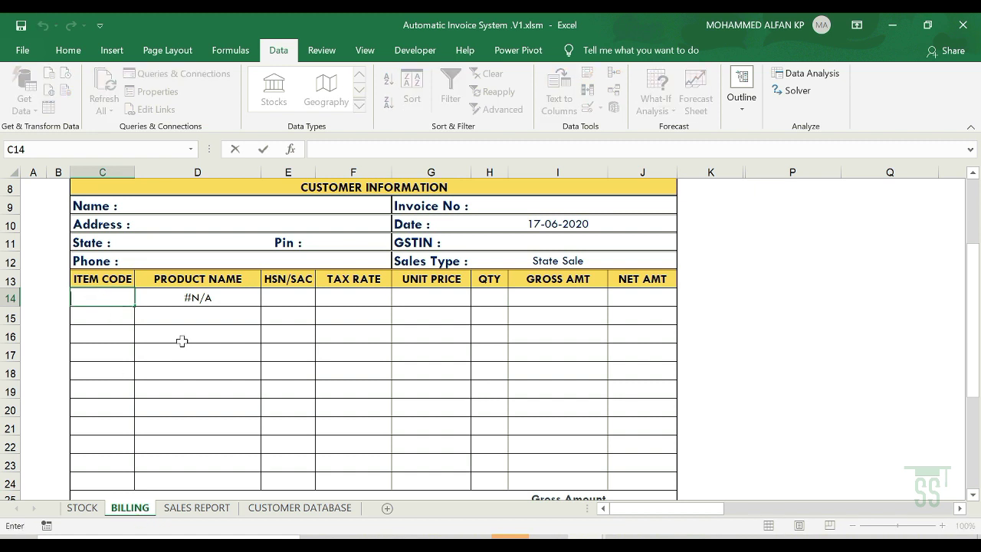
key(ctrl+v)
click(287, 299)
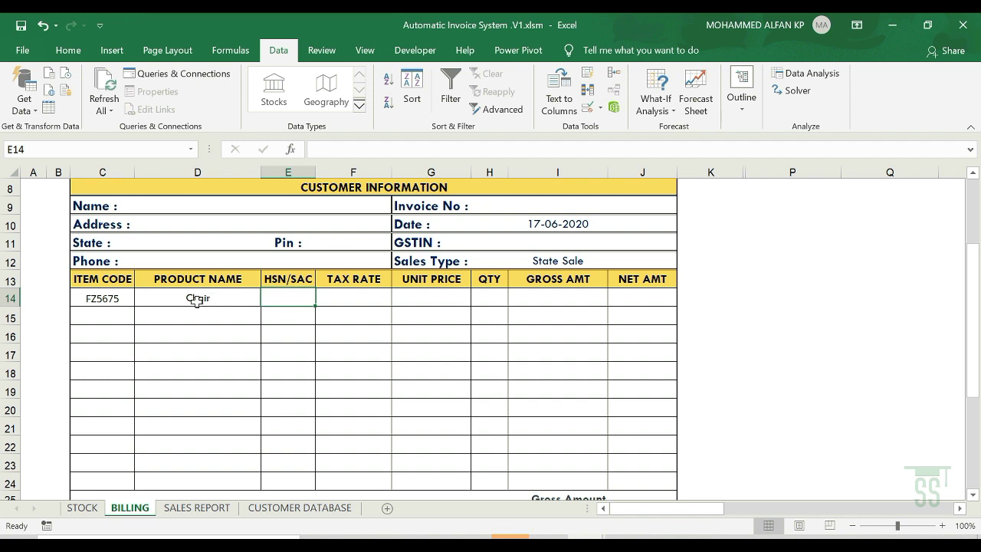
click(196, 299)
click(90, 298)
key(Delete)
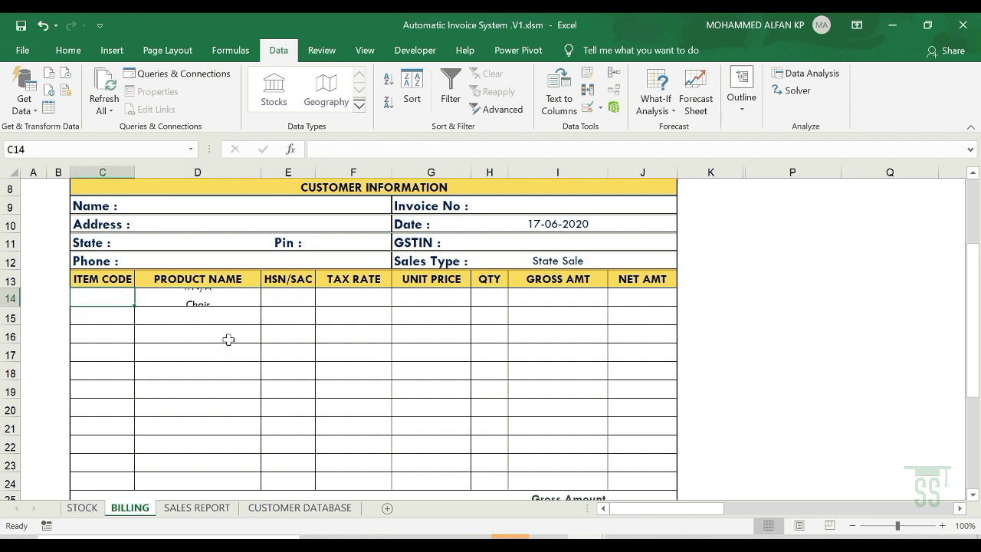
- Wrap the D14 product name lookup in IFERROR with a blank "" fallback
click(196, 298)
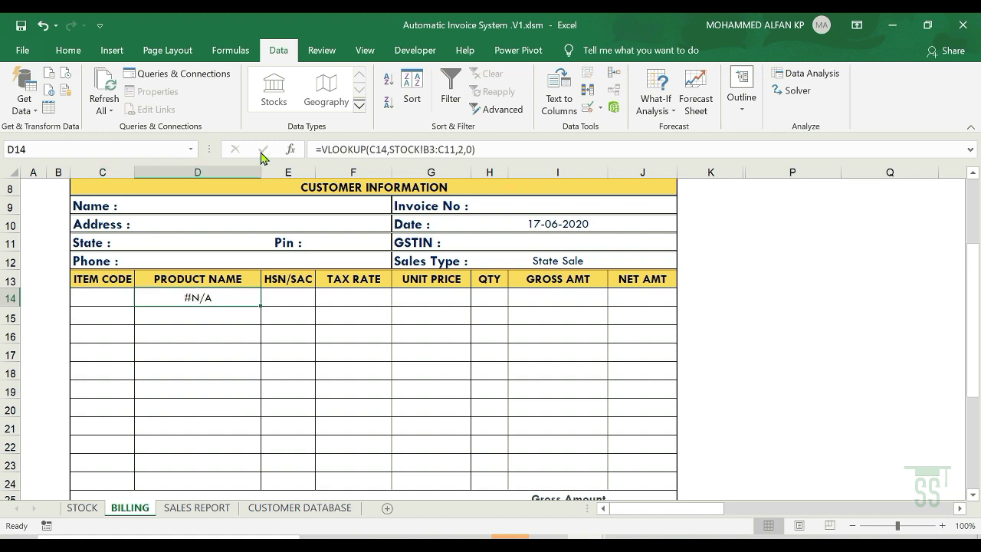
click(323, 149)
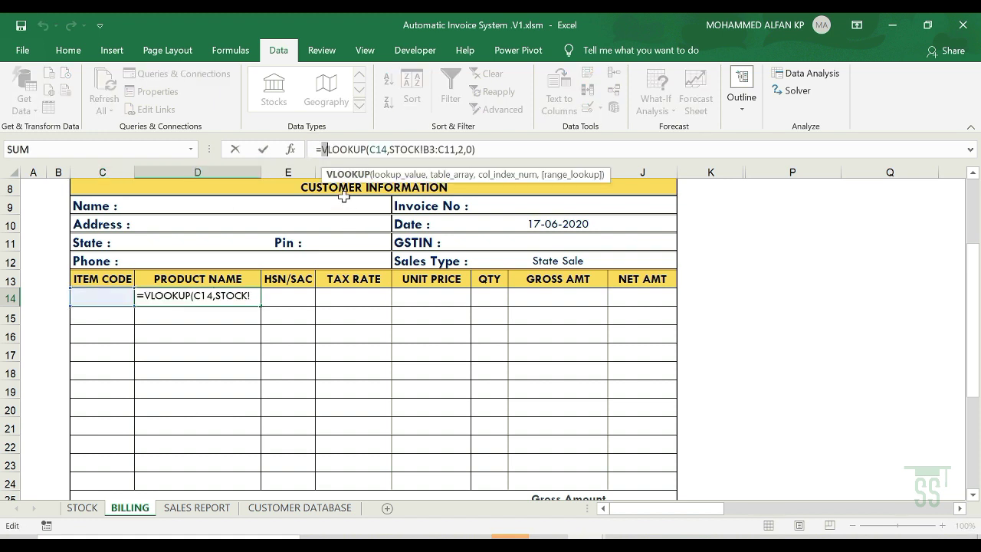
text(ifer)
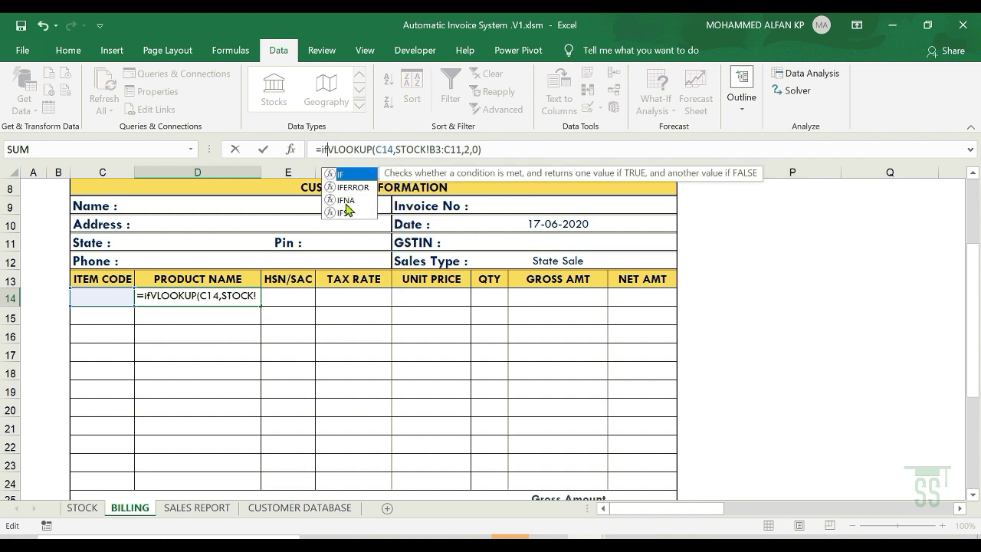
double_click(345, 175)
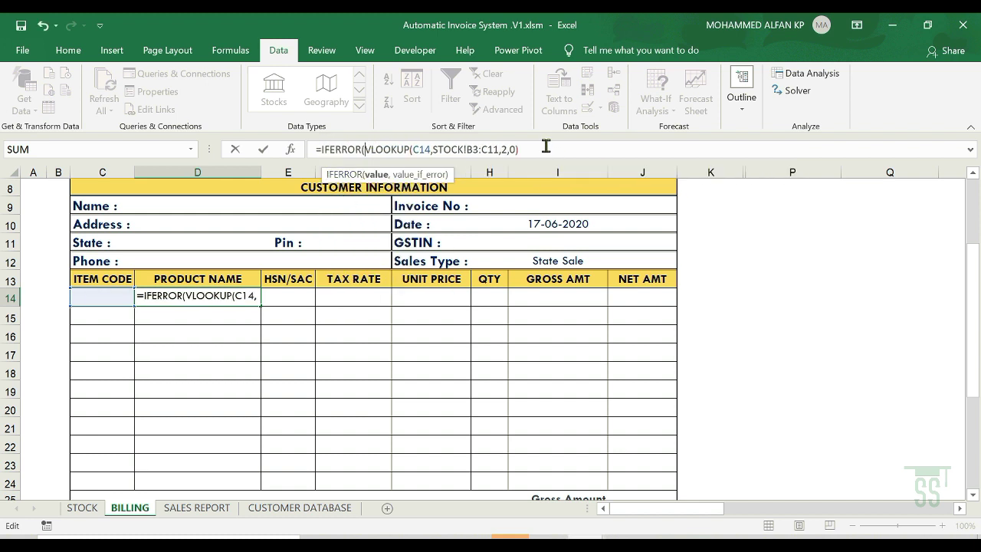
click(541, 148)
text(,)
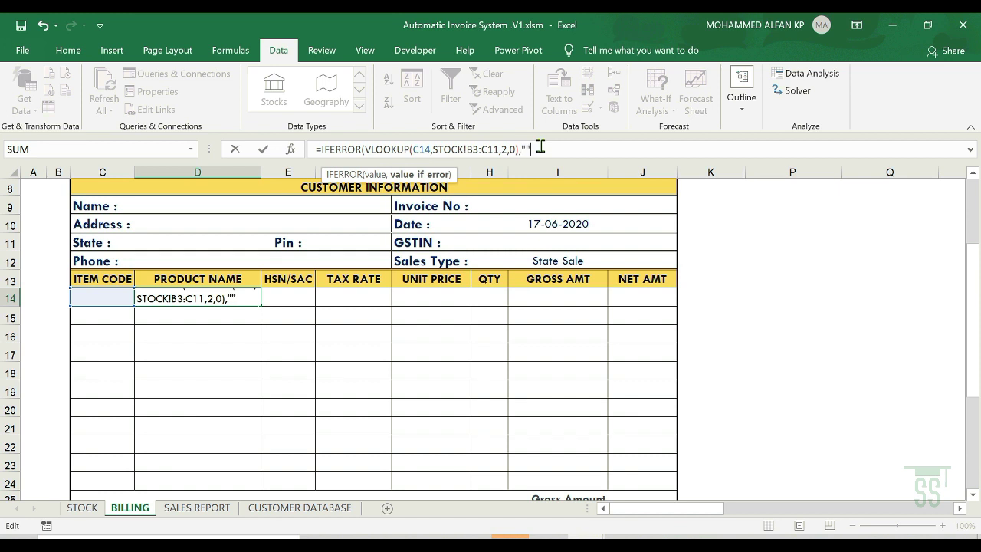
text(""))
key(Return)
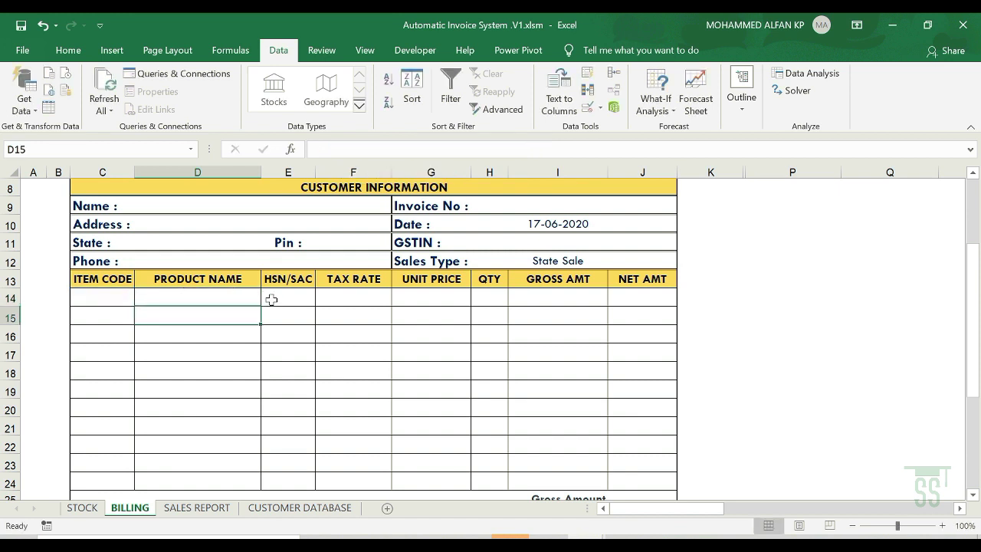
- Enter =VLOOKUP(C14,STOCK!$B$3:$D$11,3,0) in E14 to look up the HSN/SAC code
click(278, 301)
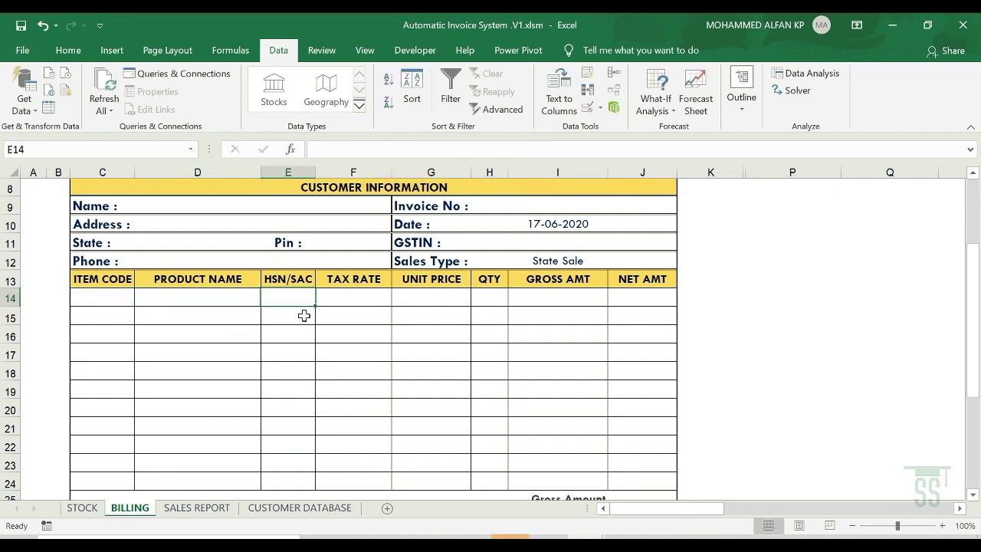
text(=)
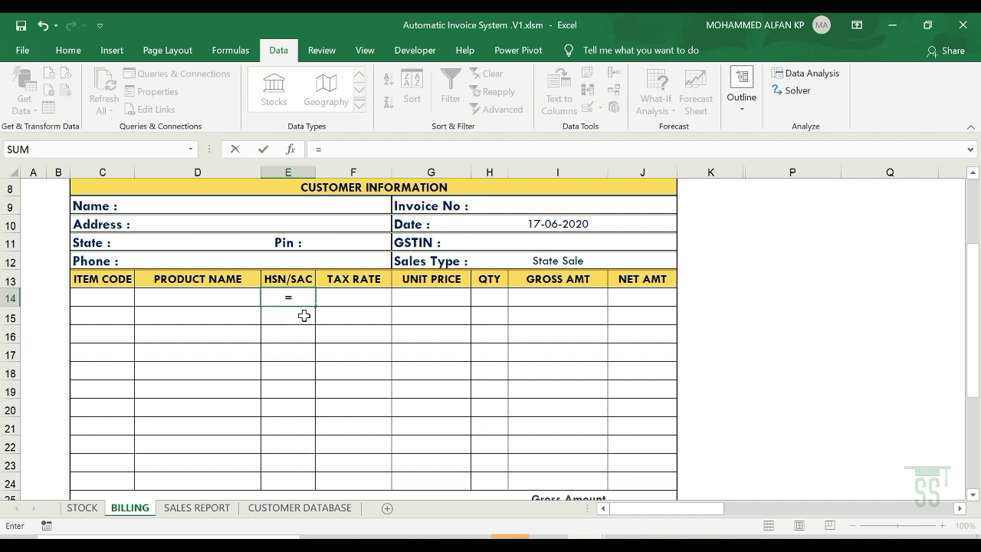
text(vl)
double_click(306, 317)
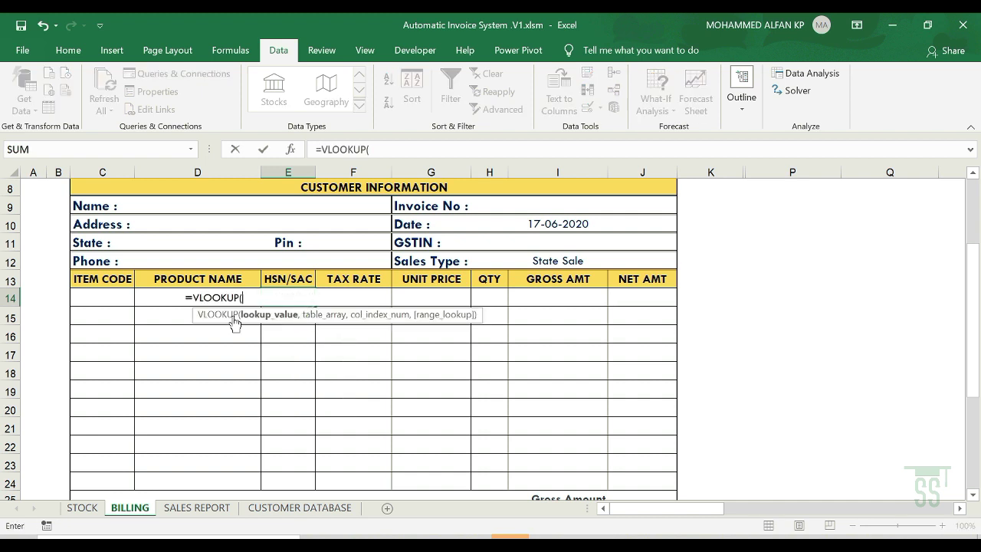
click(102, 300)
text(,)
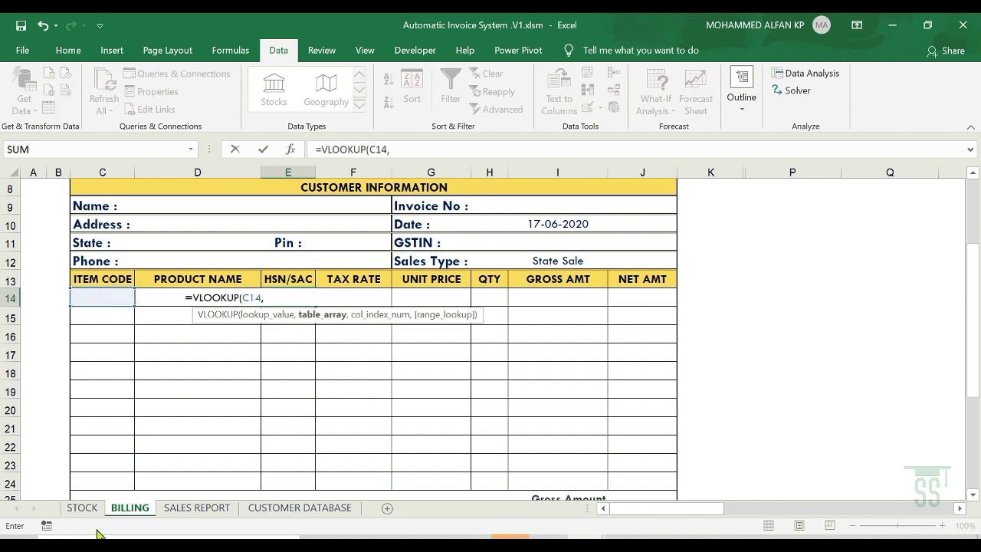
click(84, 508)
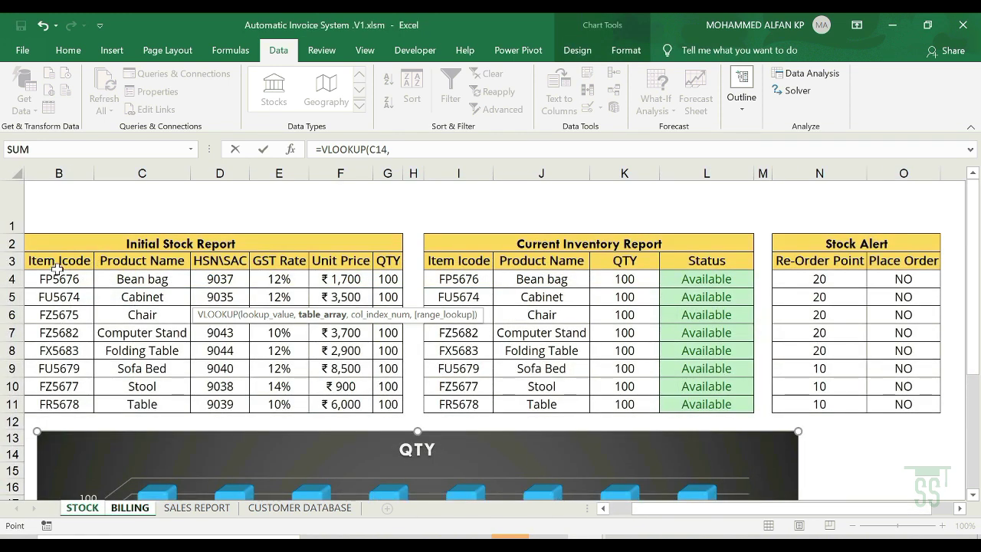
key(F4)
drag(58, 265, 243, 400)
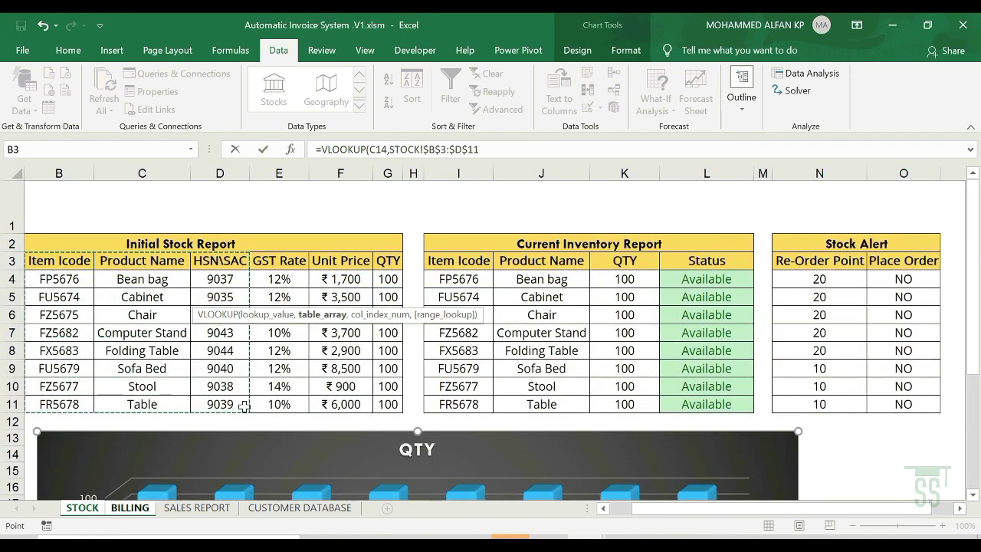
text(,3,0)
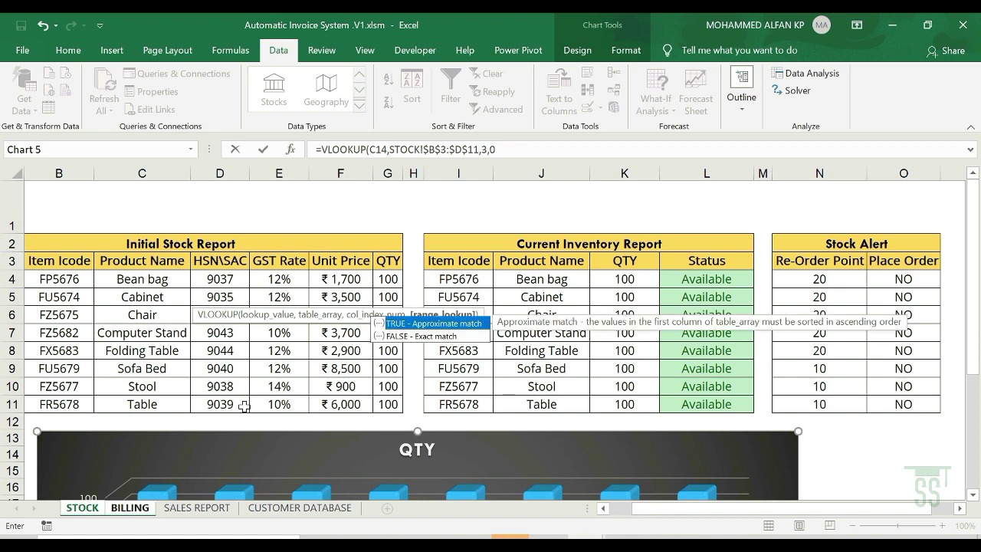
key(Return)
- Wrap the E14 HSN/SAC lookup in IFERROR with a blank "" fallback
click(305, 300)
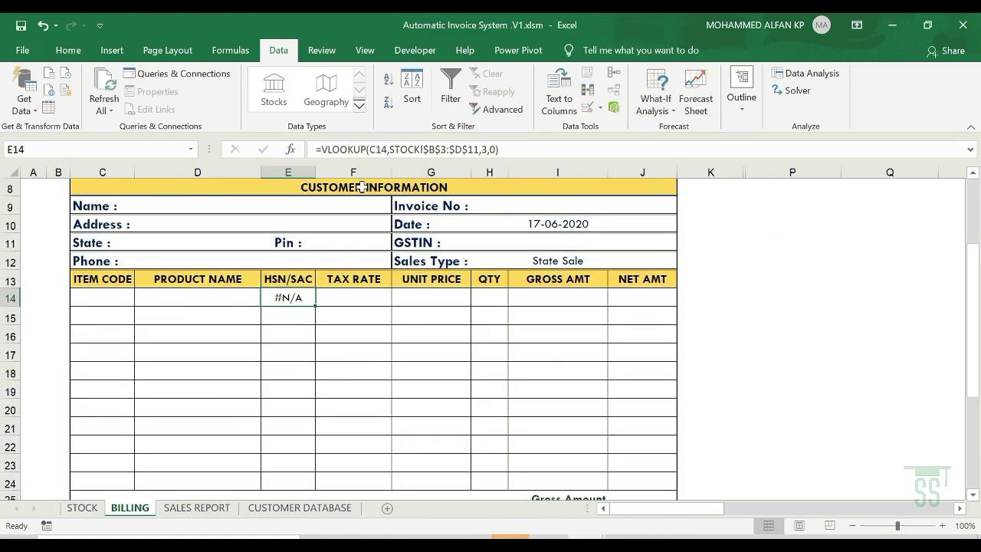
click(320, 150)
text(IF)
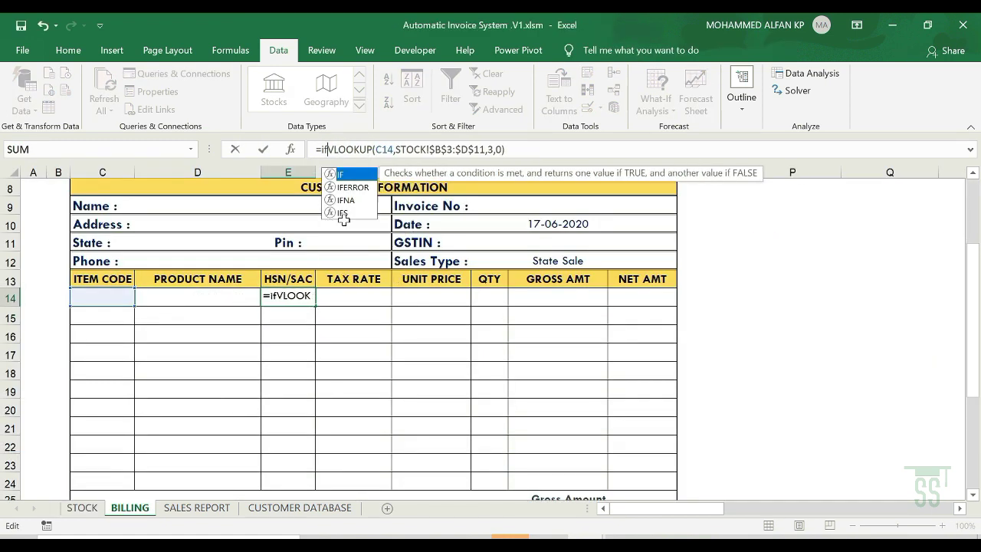
double_click(352, 188)
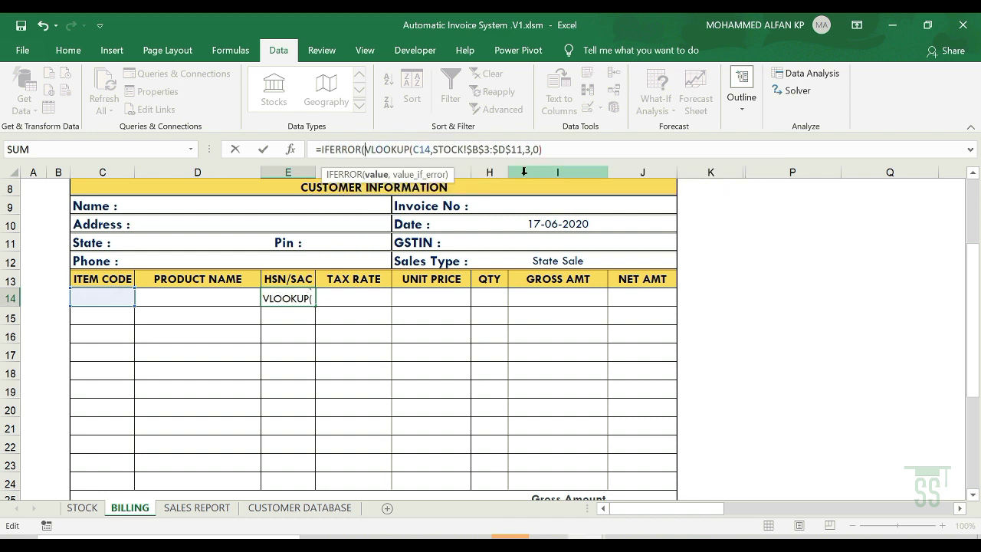
click(562, 150)
text(,)
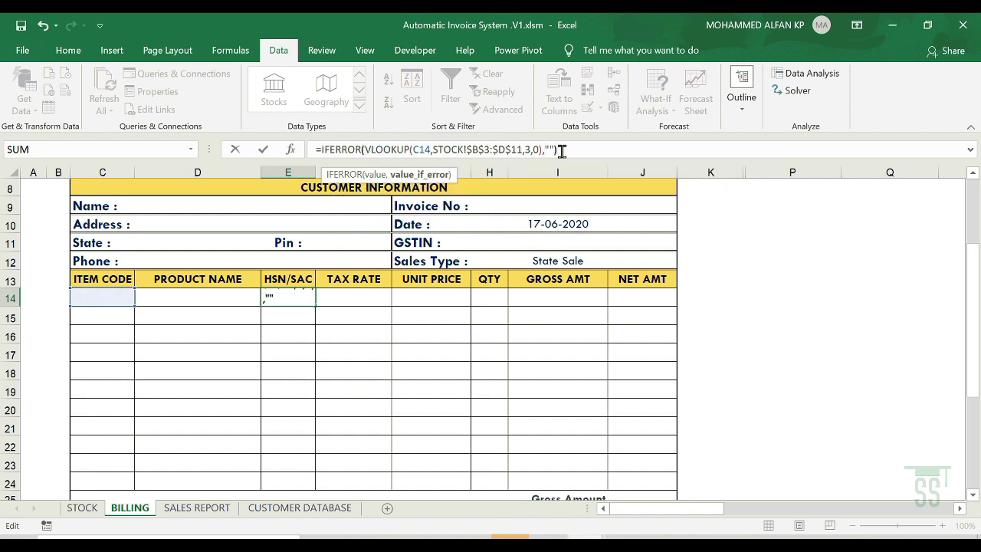
key(Return)
click(332, 295)
- Enter =VLOOKUP(C14,STOCK!$B$3:$E$11,4,0) in F14 to look up the tax rate
text(=)
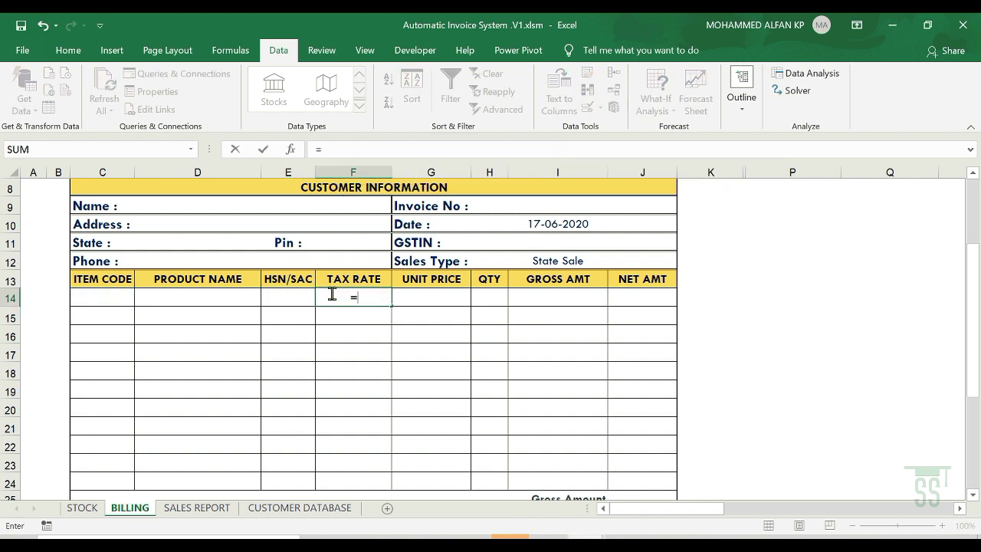
text(vl)
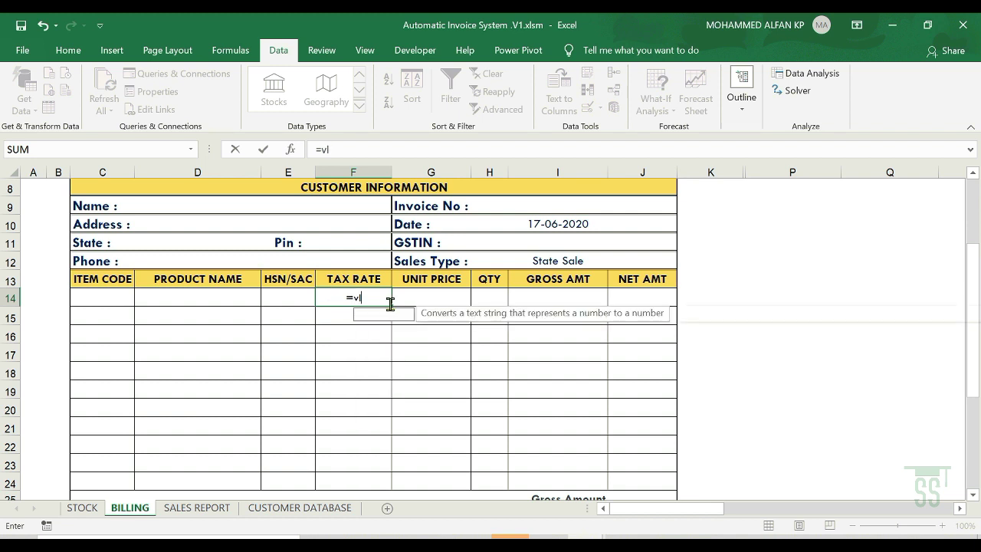
double_click(392, 315)
click(92, 295)
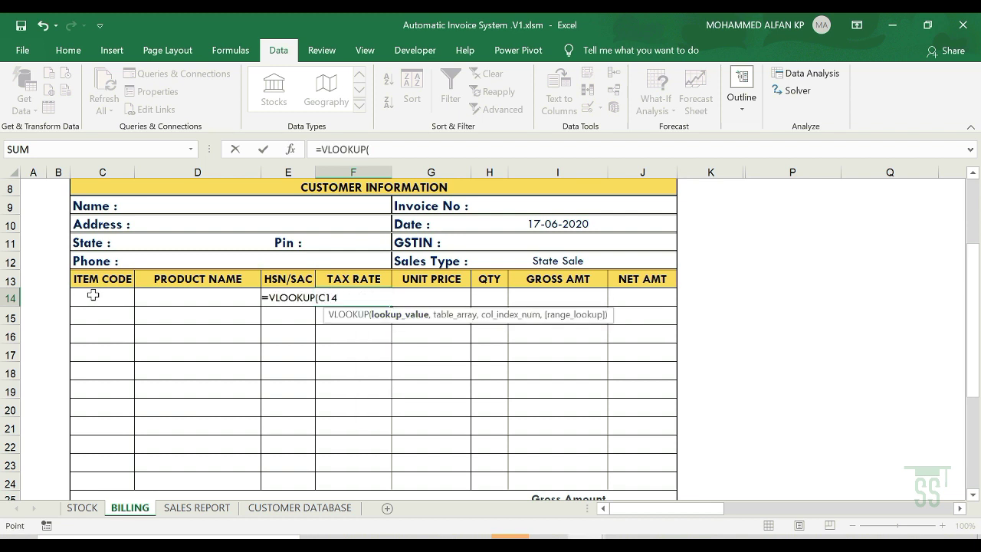
text(,)
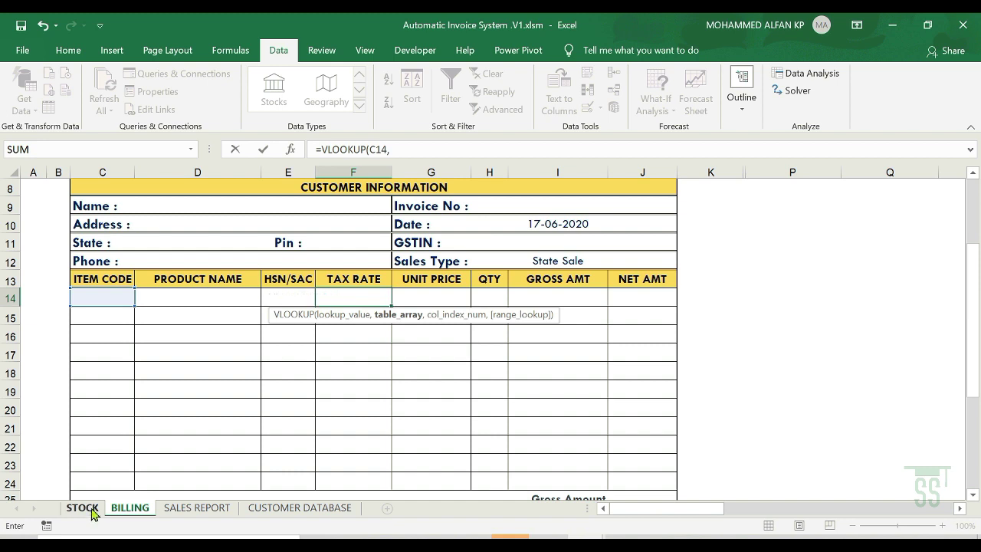
click(92, 510)
drag(82, 258, 281, 397)
text(,4)
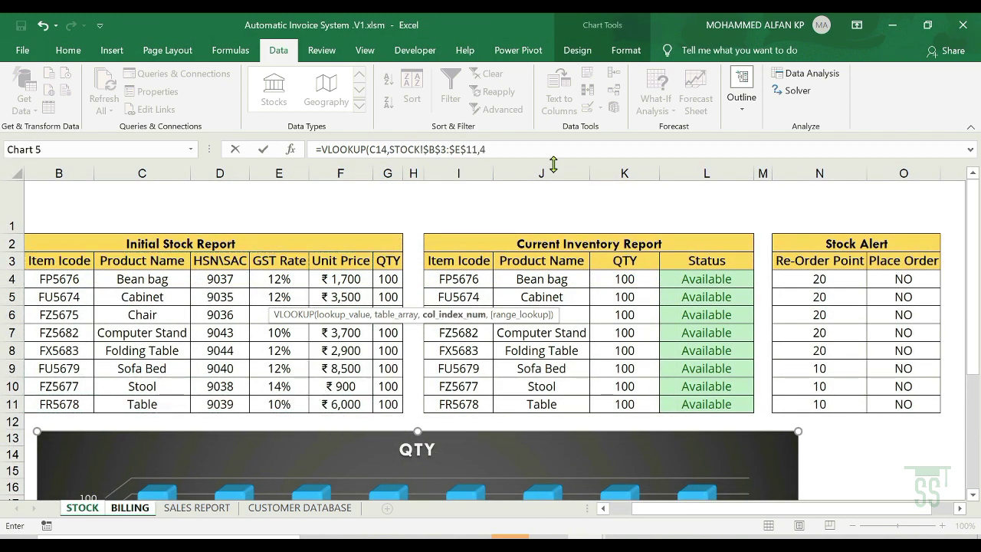
text(,0))
key(Return)
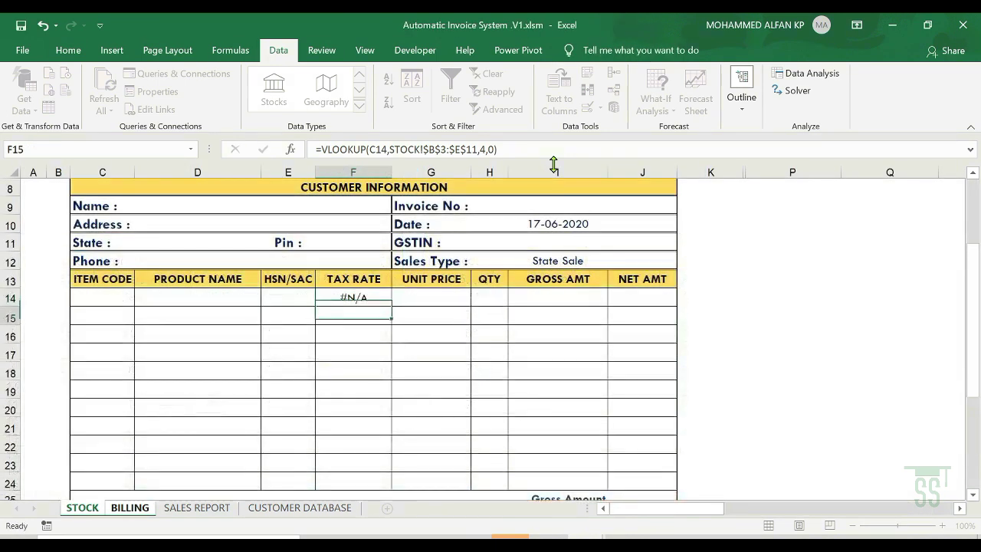
- Wrap the F14 tax rate lookup in IFERROR with a blank "" fallback
click(375, 296)
click(320, 149)
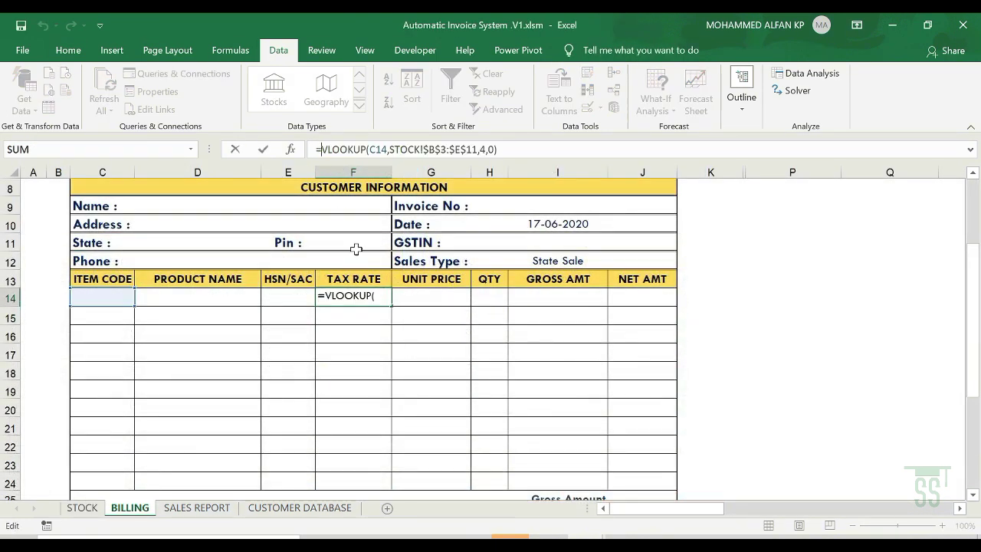
text(ife)
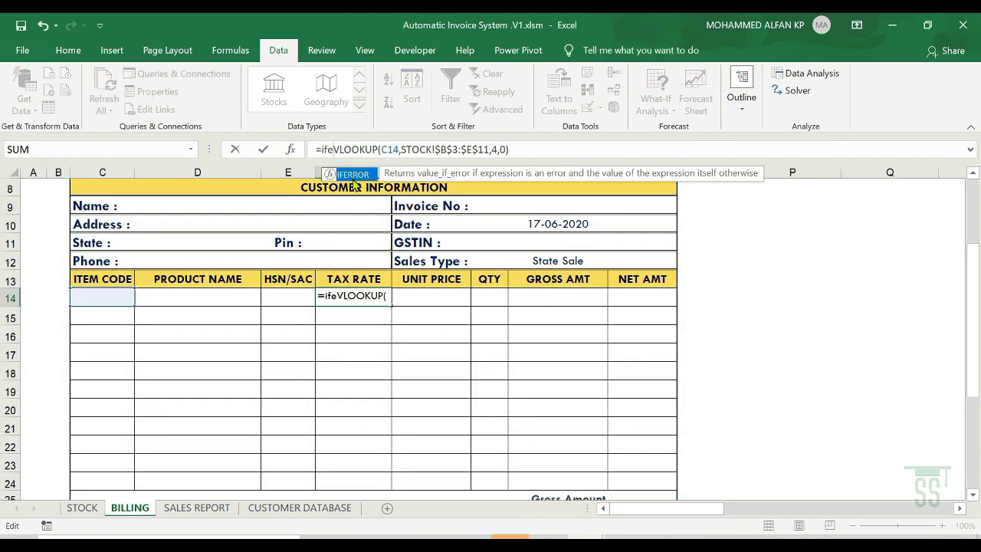
double_click(355, 182)
click(571, 150)
text(,)
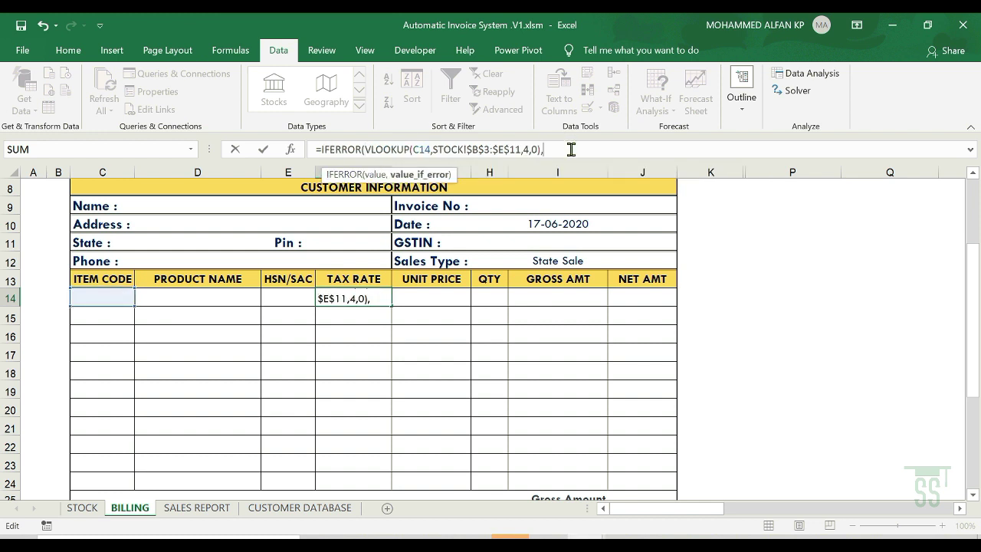
text("")
key(Return)
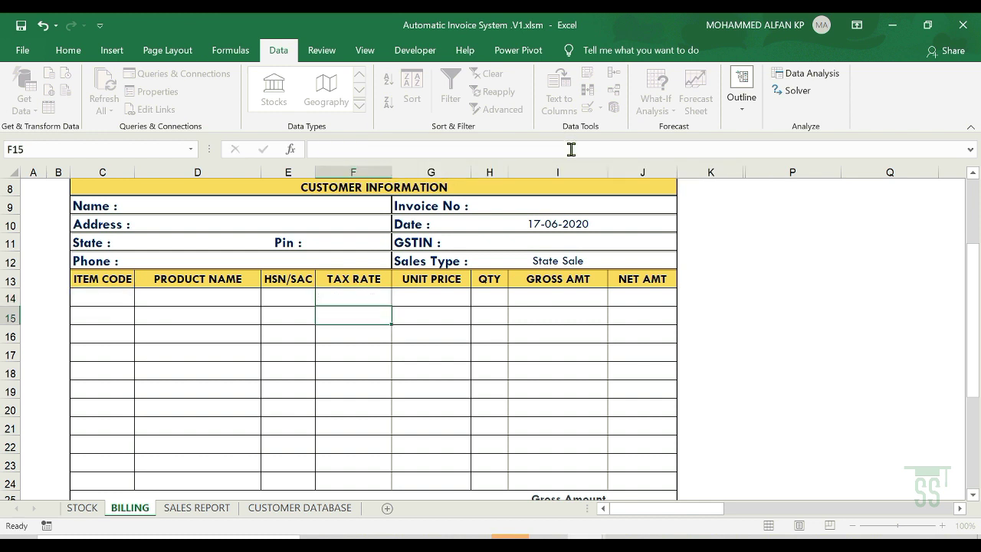
- Enter =VLOOKUP(C14,STOCK!$B$3:$F$11,5,0) in G14 to look up the unit price
click(445, 295)
text(=vl)
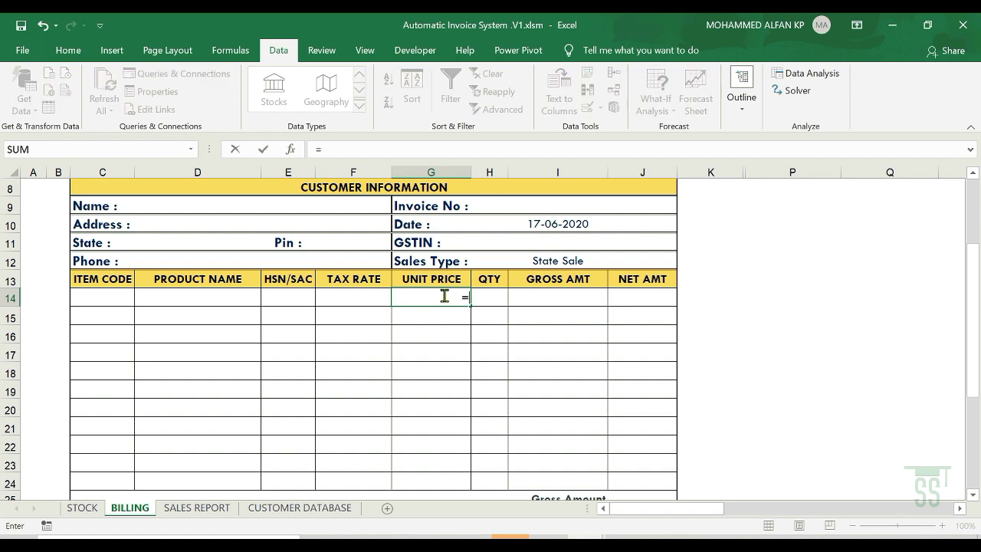
double_click(497, 316)
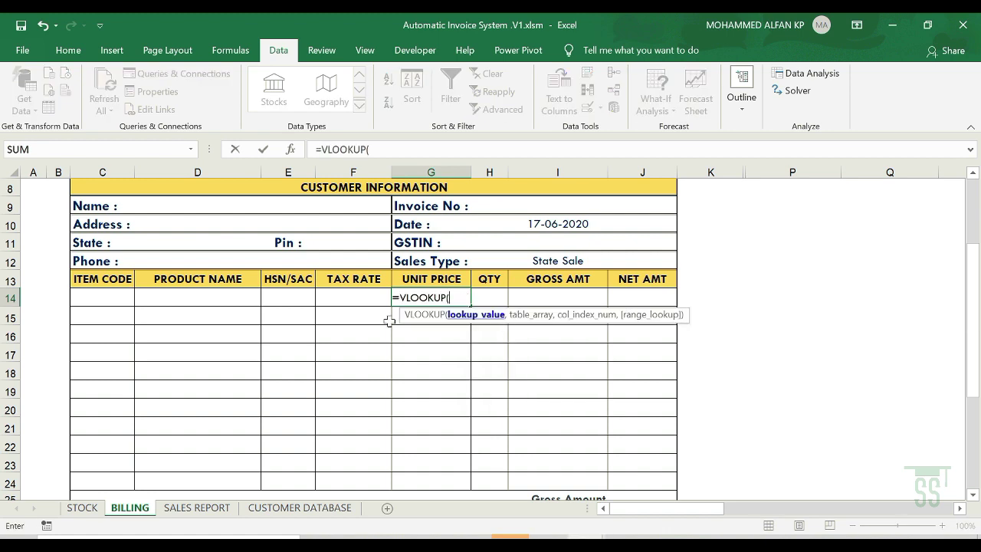
click(109, 298)
text(,)
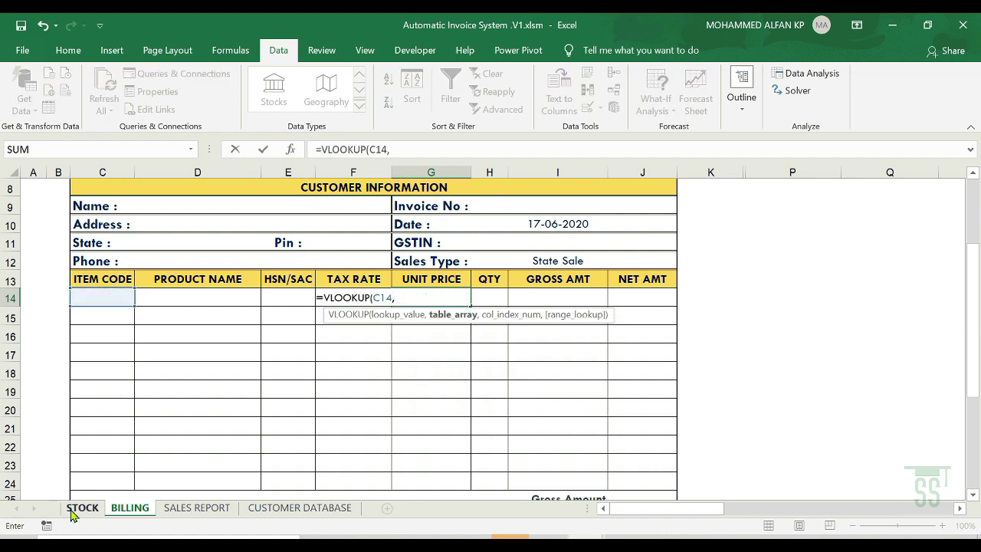
click(81, 508)
drag(60, 260, 333, 409)
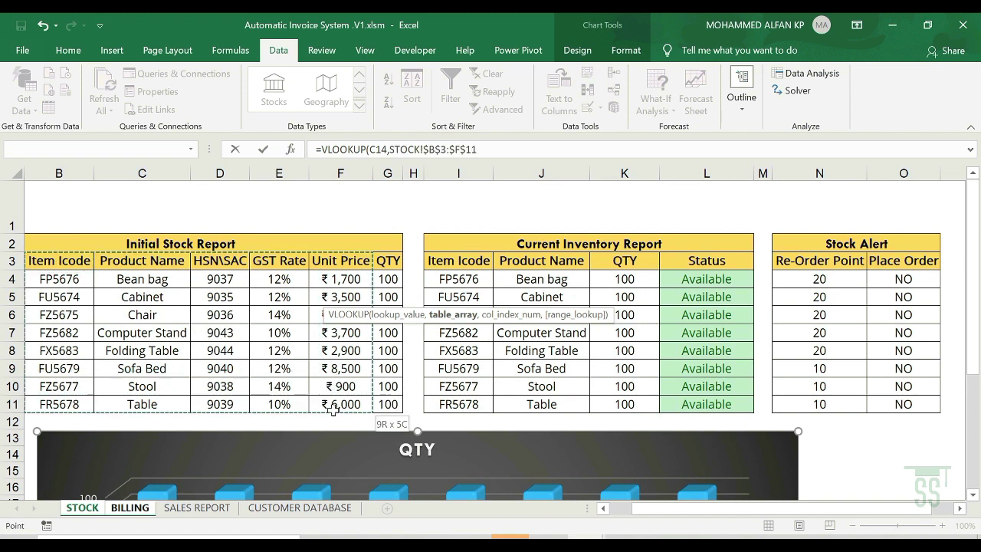
text(,)
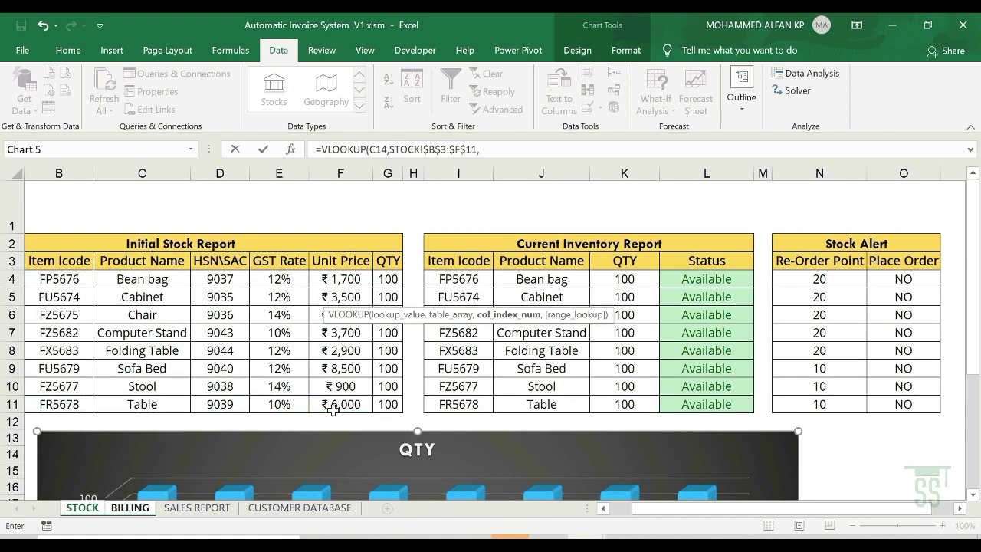
text(5,0)
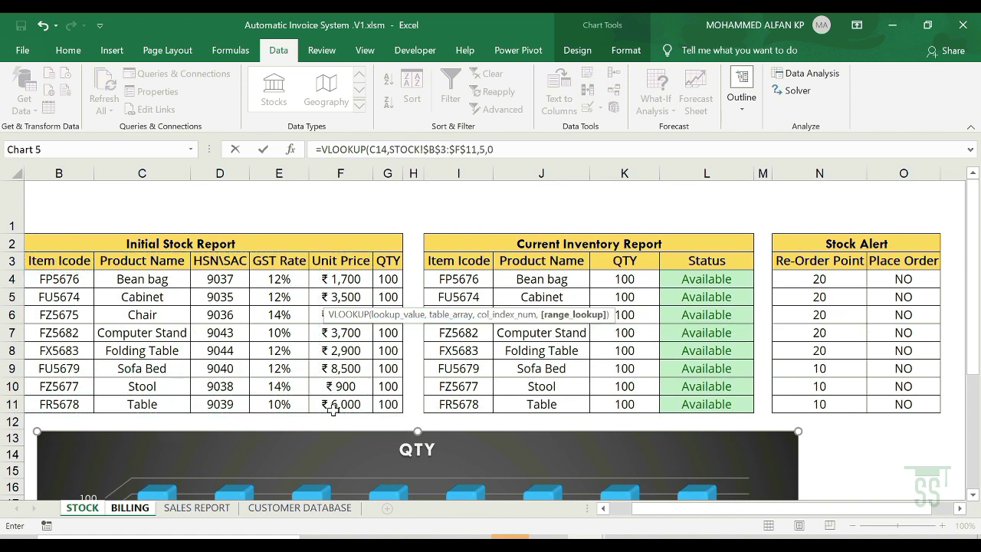
key(Return)
- Wrap the G14 unit price lookup in IFERROR with a blank "" fallback
click(445, 297)
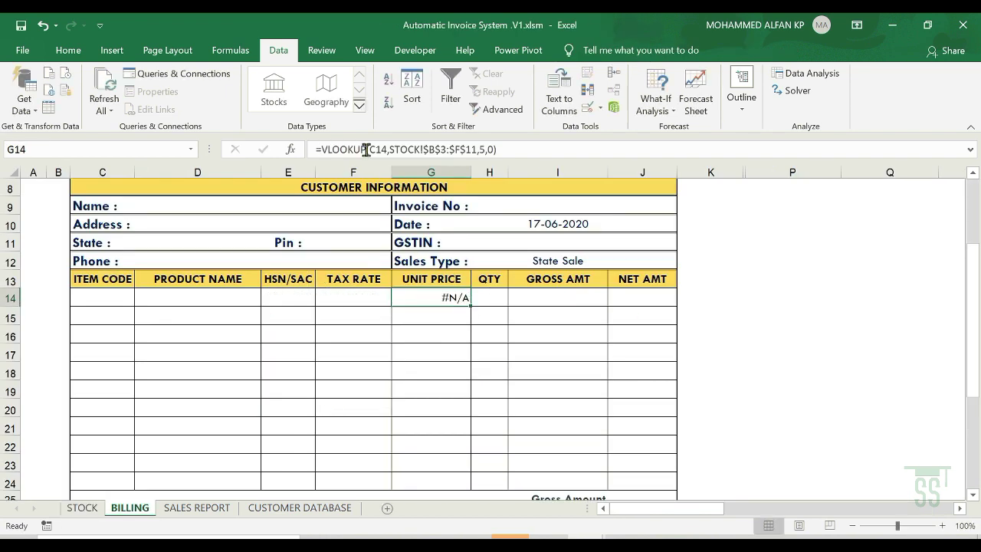
click(324, 146)
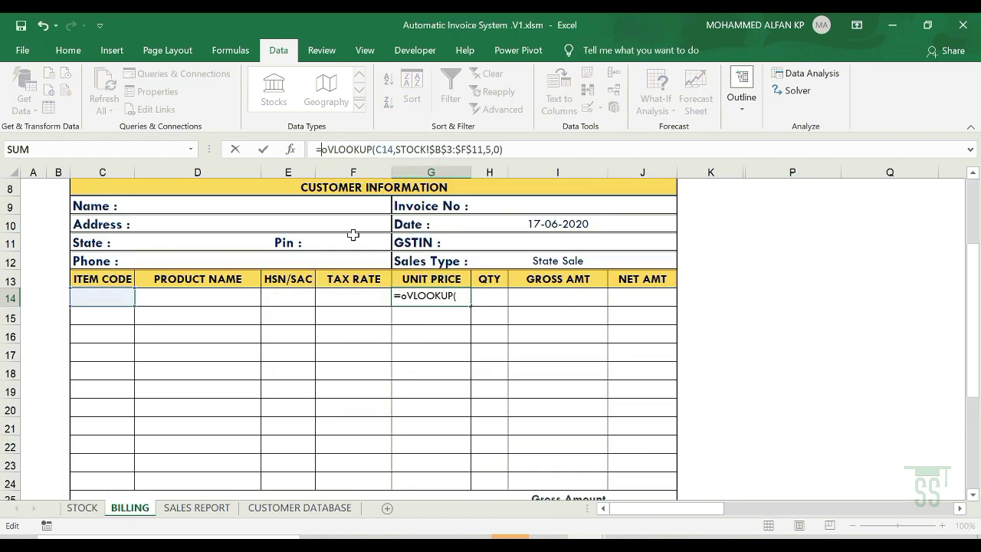
text(IF)
double_click(356, 189)
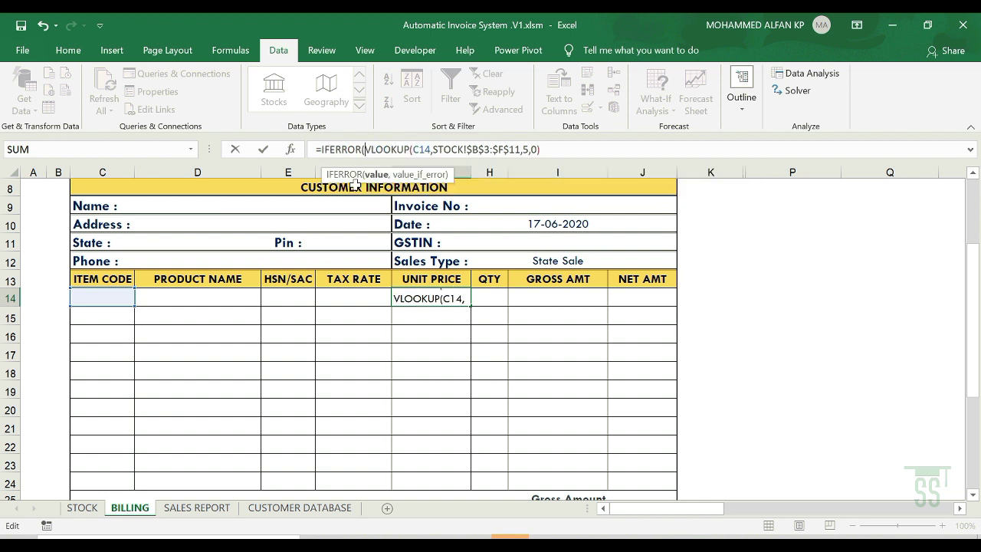
click(546, 148)
text(,)
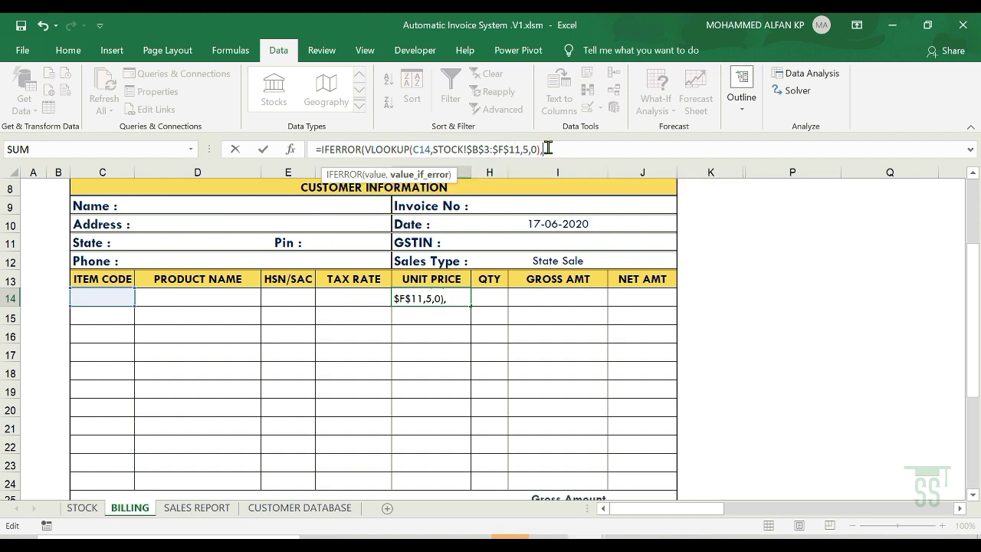
text(""))
key(Return)
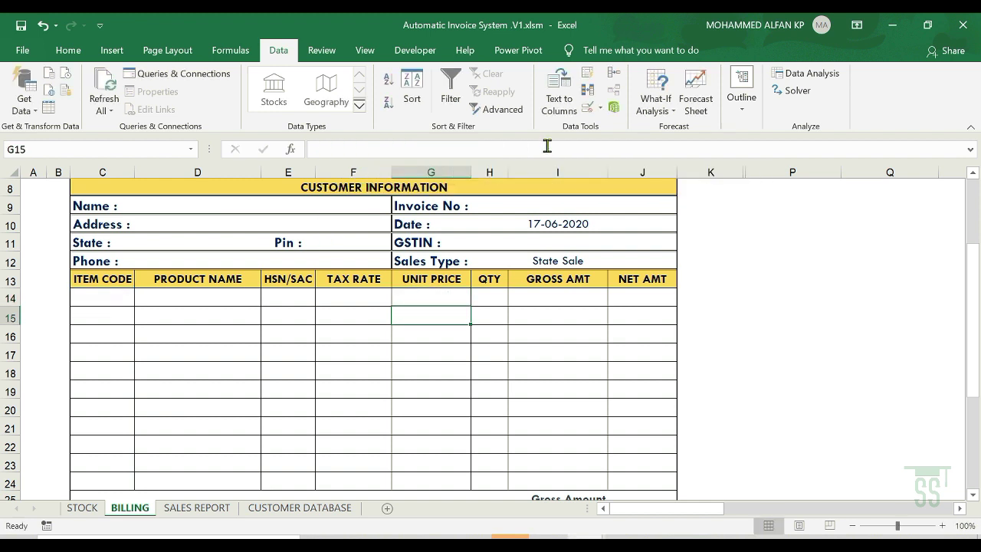
- Select the QTY cells H14 to H24
click(488, 296)
drag(489, 296, 490, 486)
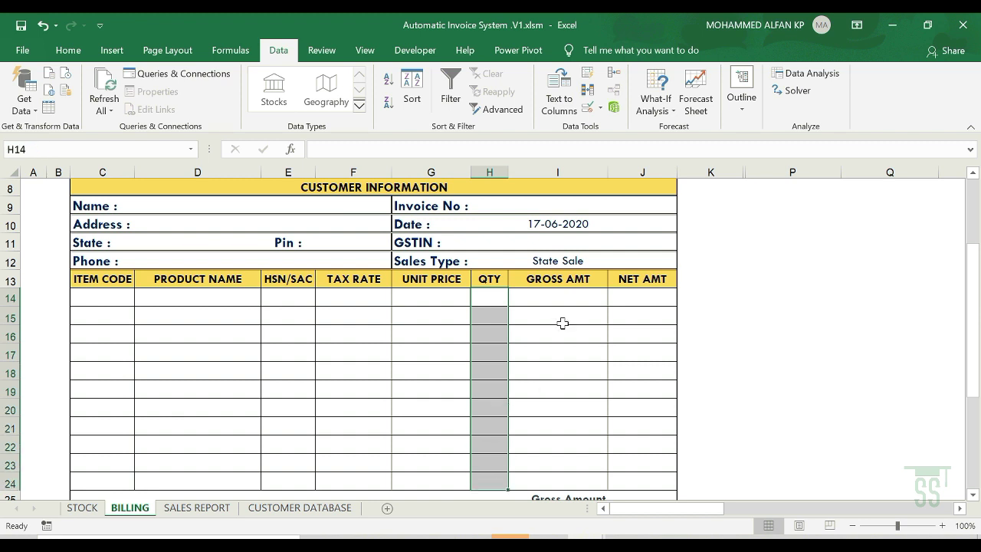
drag(546, 297, 546, 330)
click(497, 295)
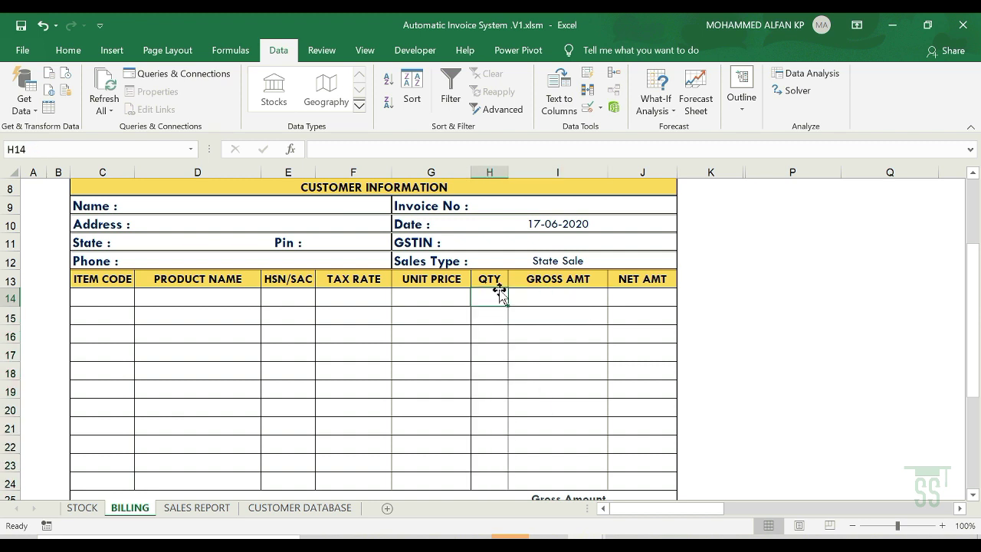
- Look up the Cabinet item code FU5674 on the STOCK sheet
click(563, 299)
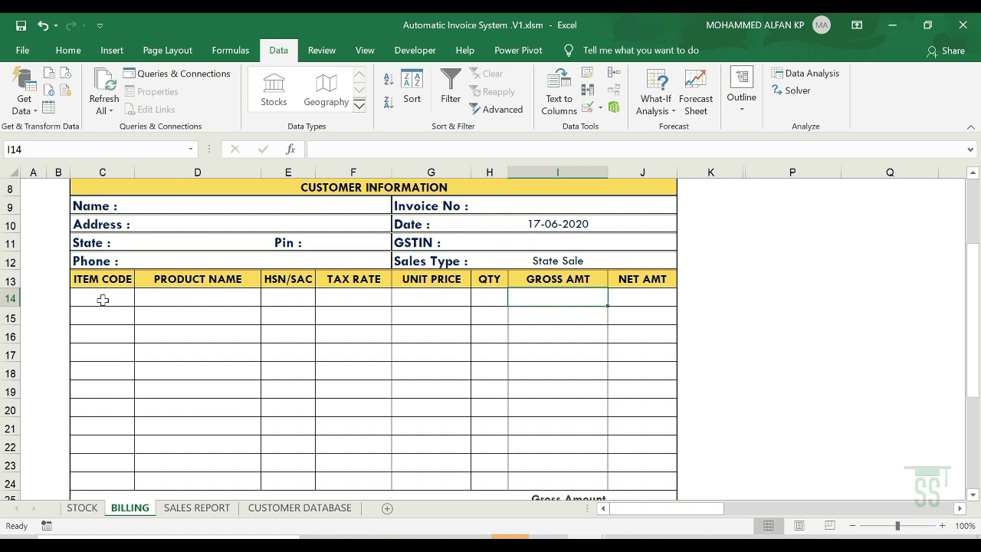
scroll(103, 300, up, 1)
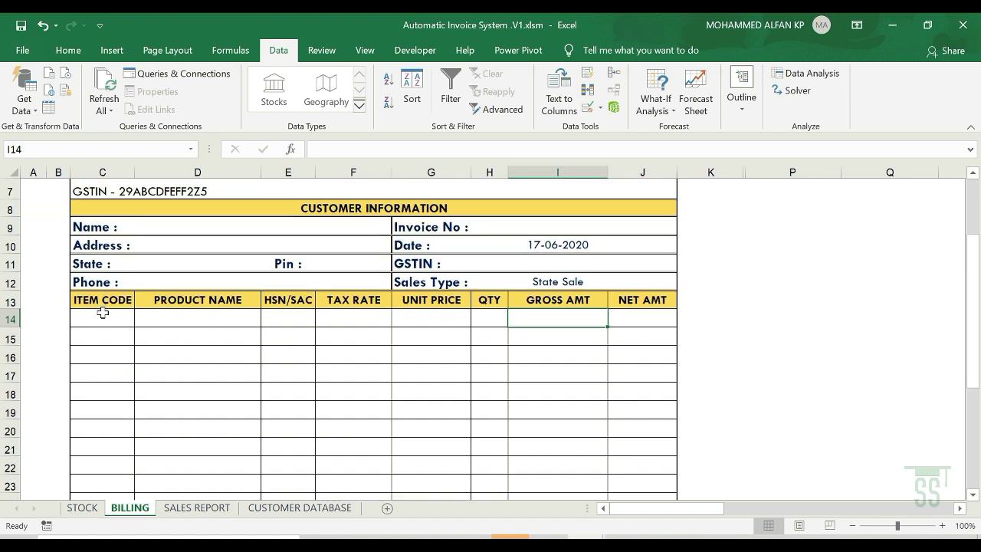
click(82, 508)
click(59, 297)
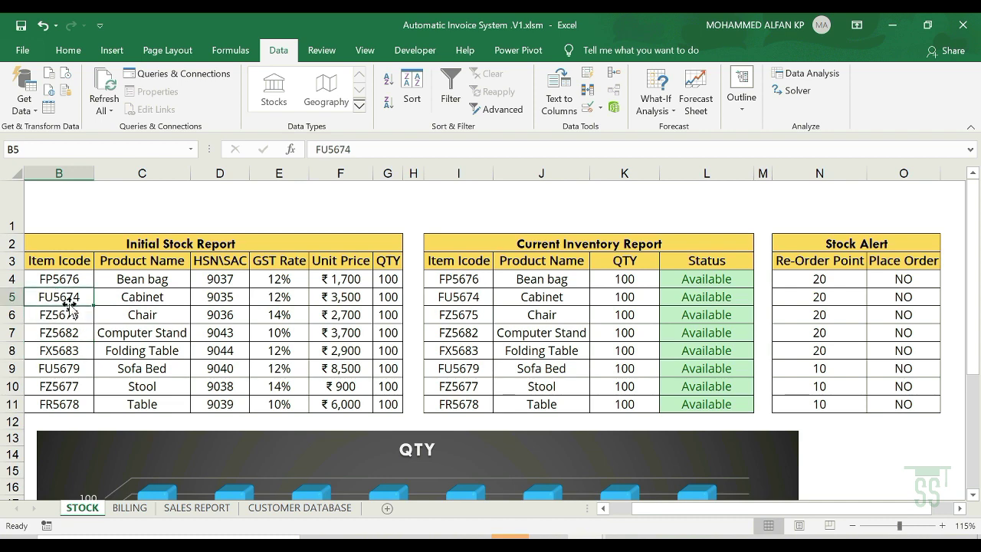
double_click(59, 305)
double_click(59, 297)
double_click(59, 297)
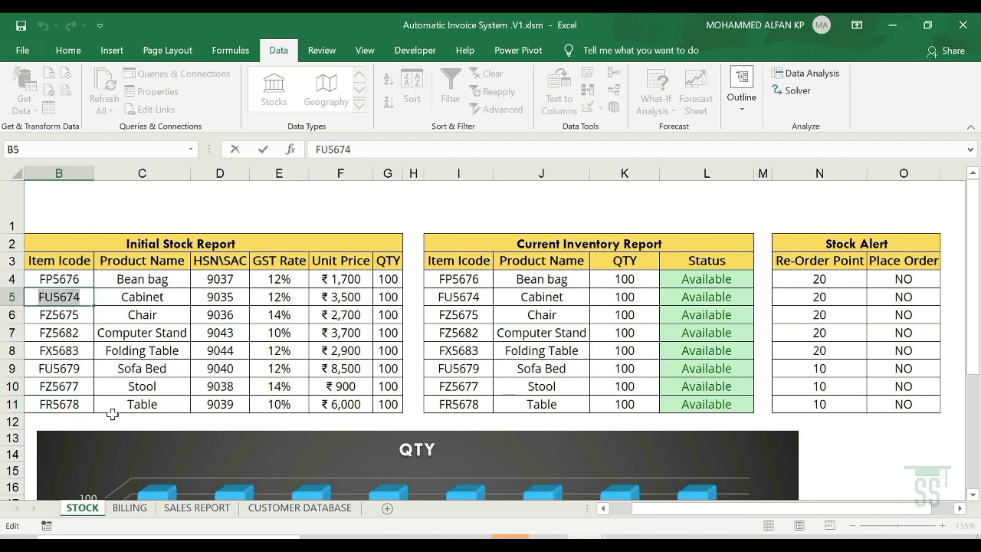
- Enter FU5674 in BILLING cell C14 so it fills Cabinet, 9035, 12% and ₹ 3,500.00
click(130, 508)
click(98, 319)
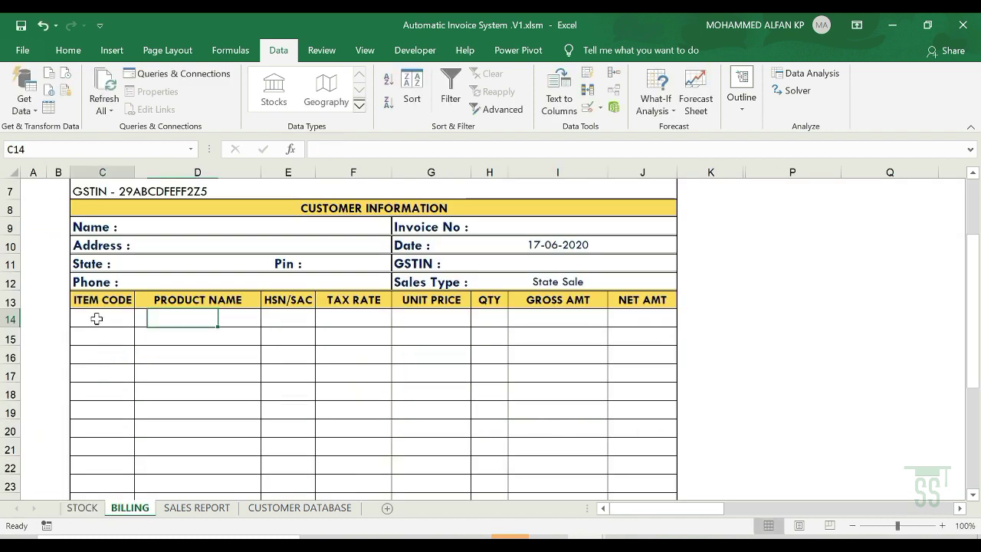
text(FU5674)
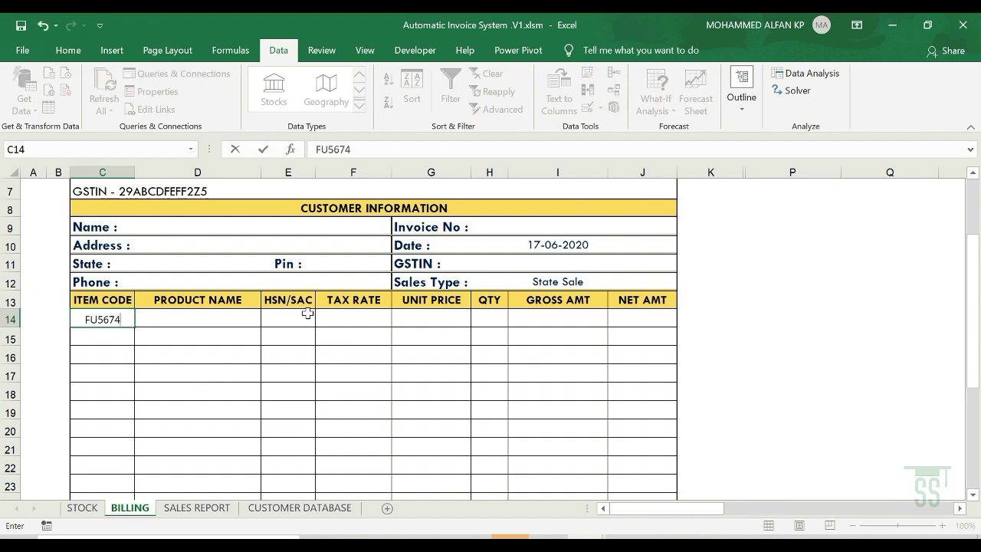
click(241, 239)
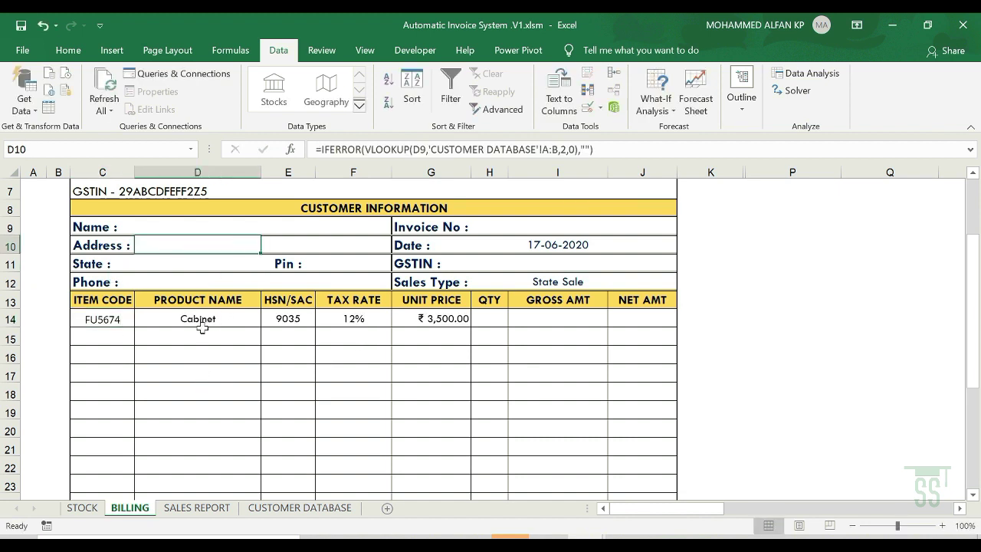
- Enter quantity 2 in H14 and give I14 the gross formula =H14*G14 (₹ 7,000.00)
click(495, 320)
text(2)
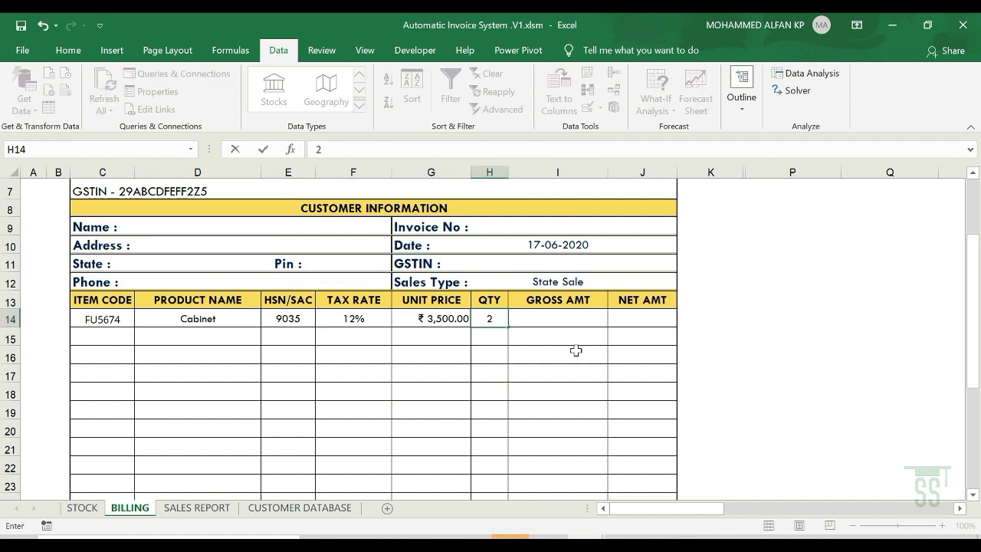
key(Return)
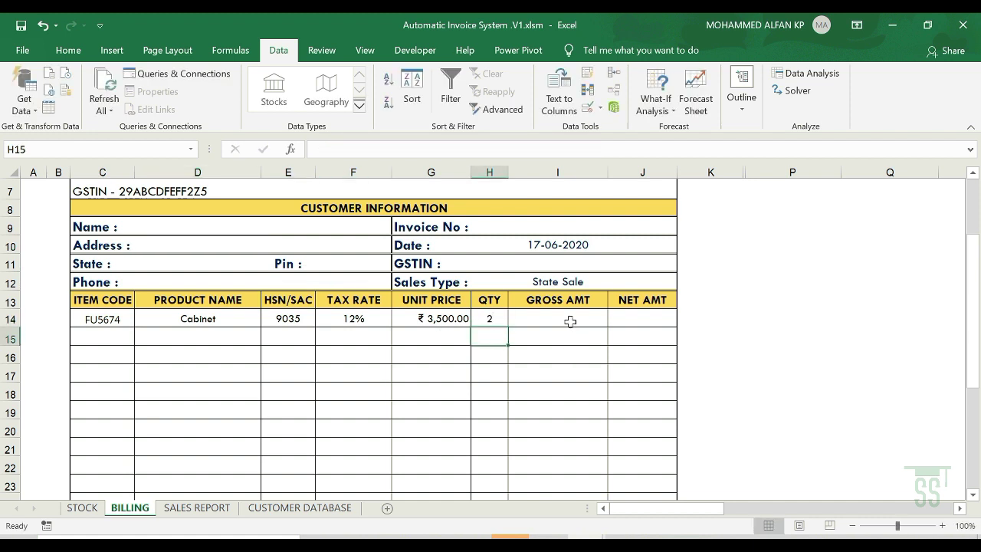
click(571, 321)
text(=)
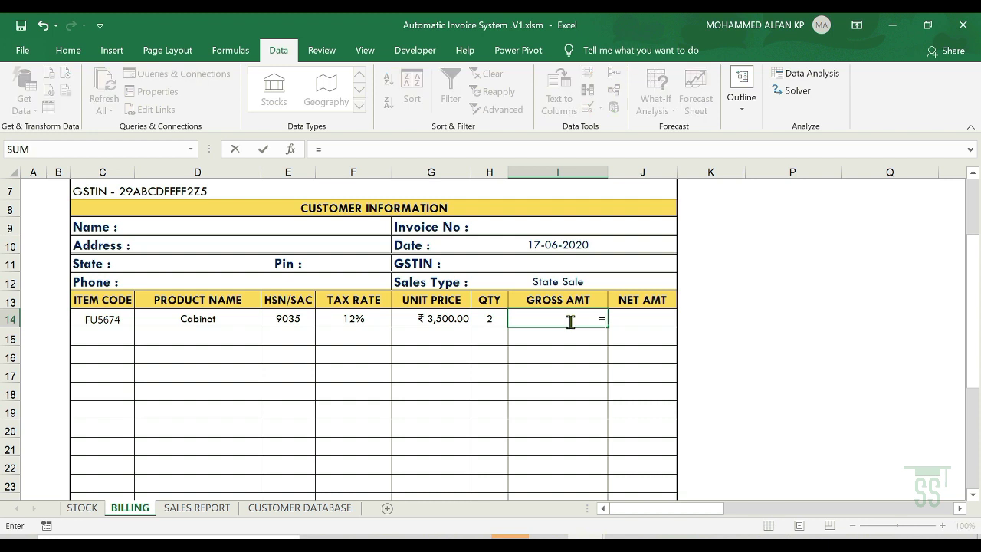
click(497, 319)
text(*)
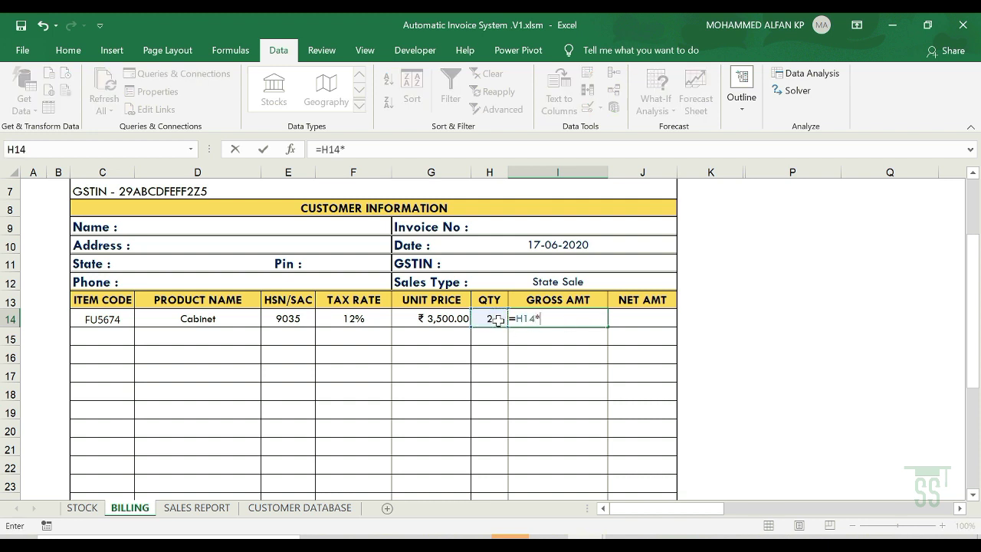
click(437, 317)
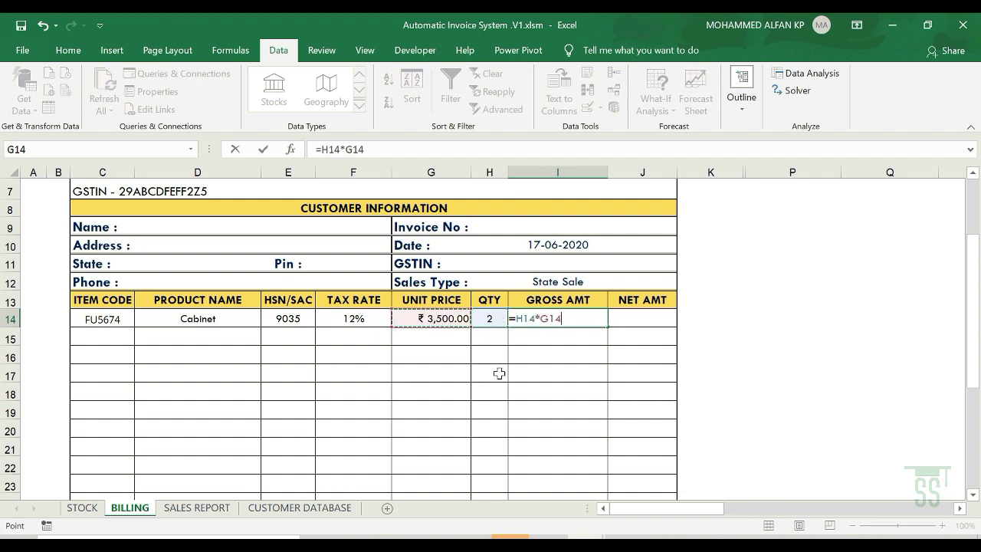
key(Return)
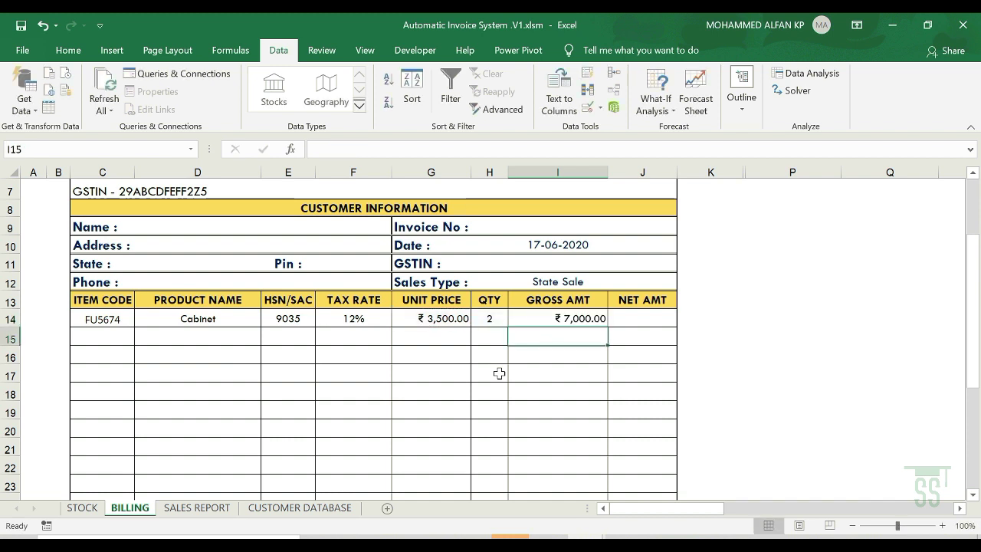
- Give J14 the net amount formula =I14+I14*F14, showing ₹ 7,840.00
click(655, 323)
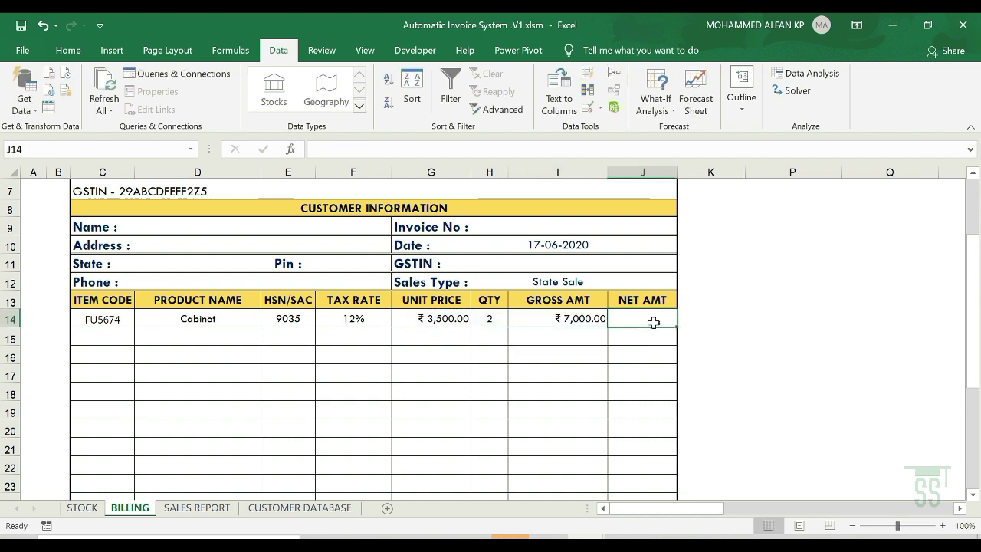
text(=)
click(564, 317)
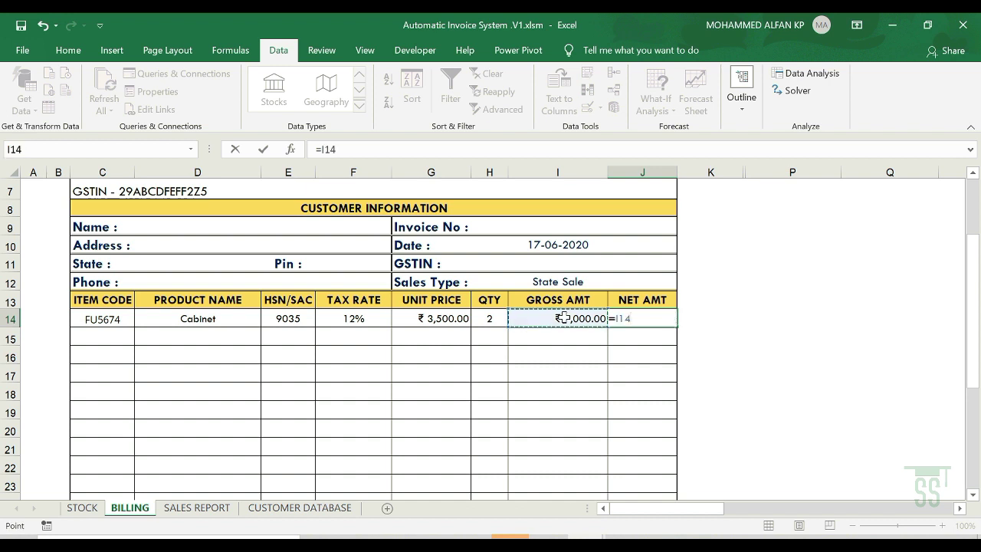
text(+)
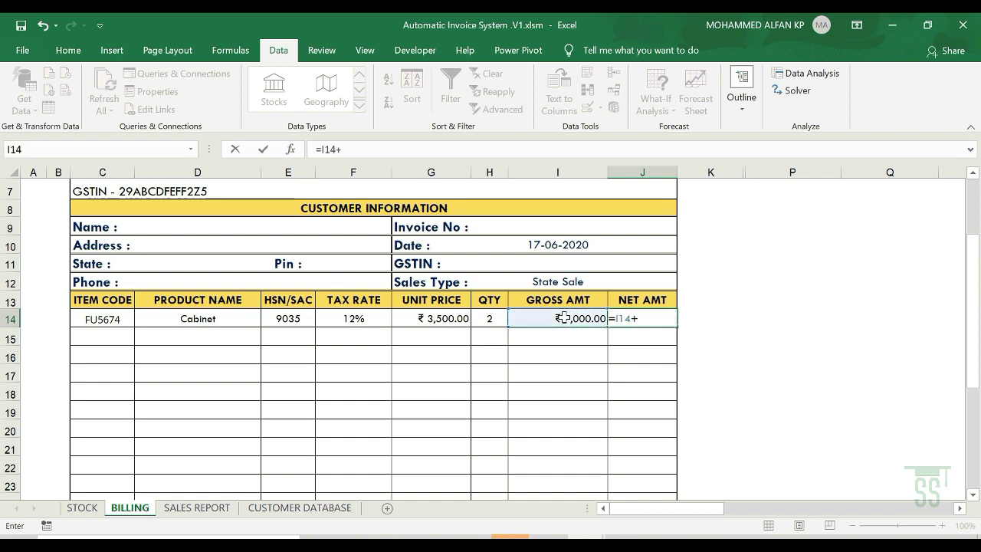
click(564, 317)
text(*)
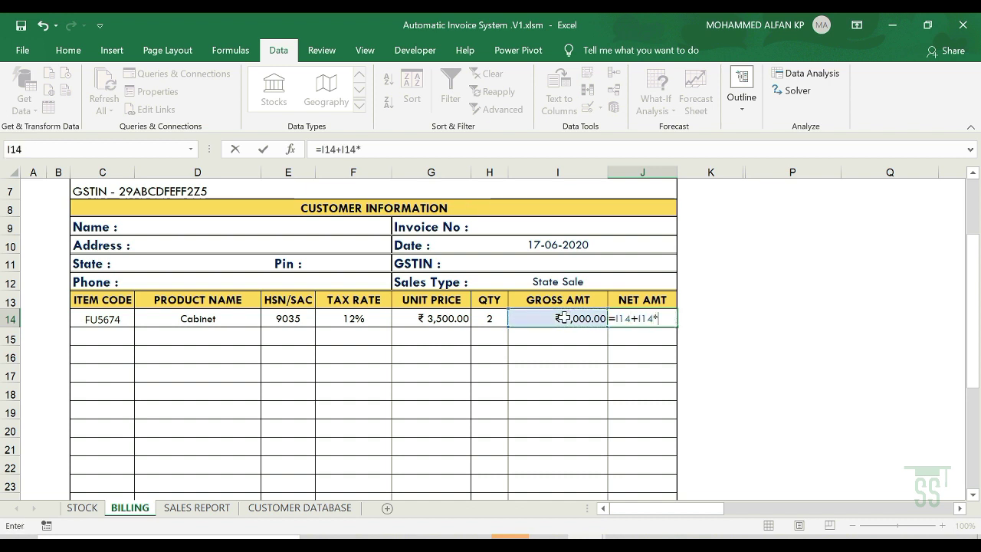
click(370, 316)
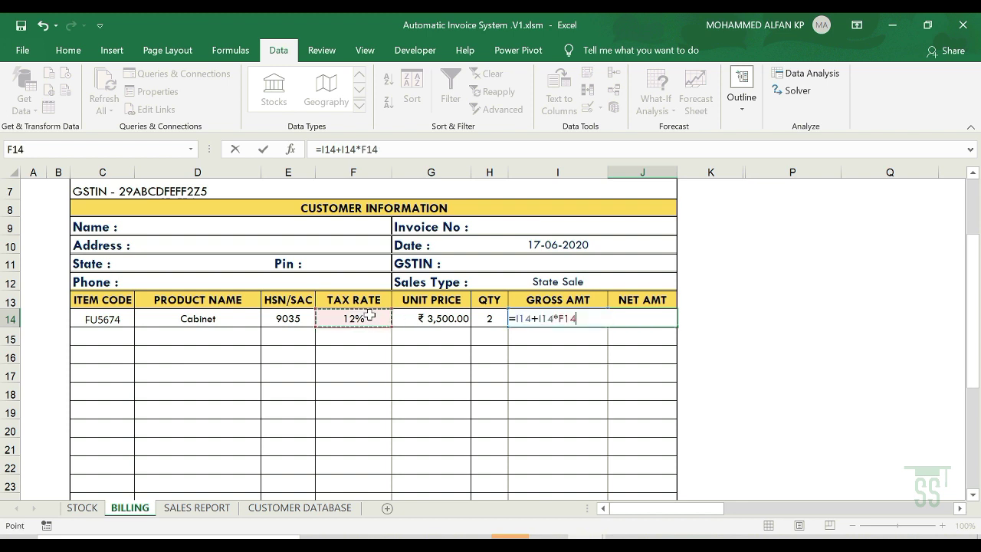
key(Return)
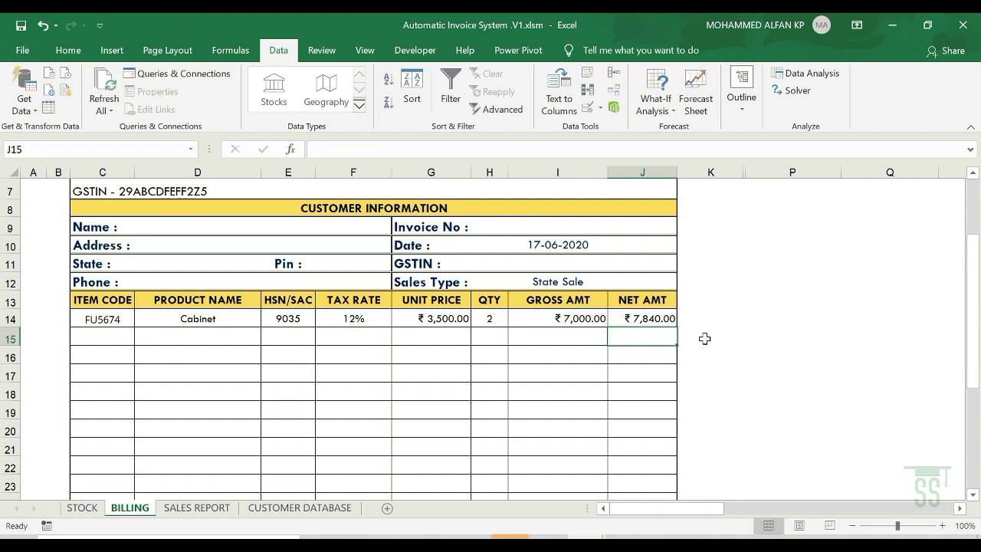
- Clear the item code in C14 and the quantity in H14 to test an empty row
click(649, 318)
scroll(640, 299, down, 1)
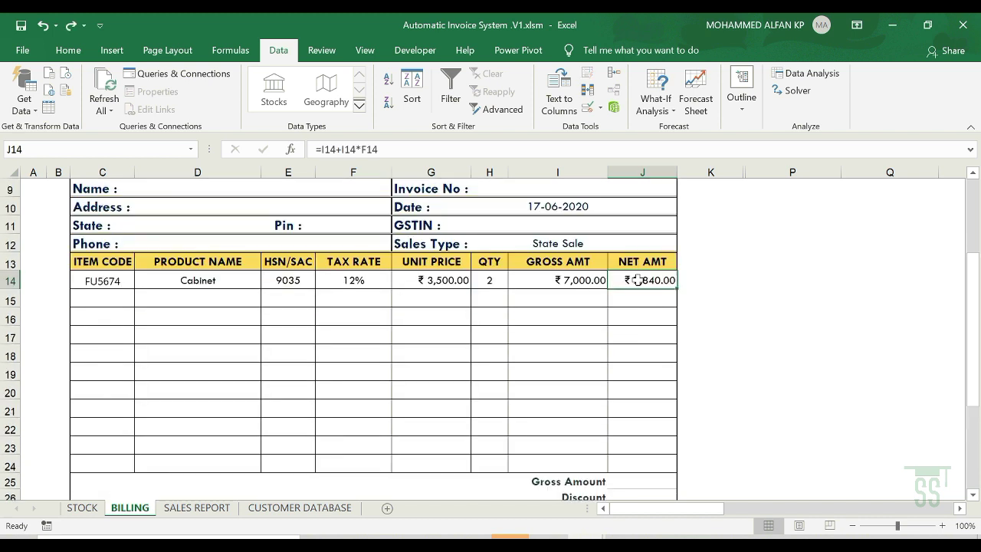
click(102, 282)
key(Delete)
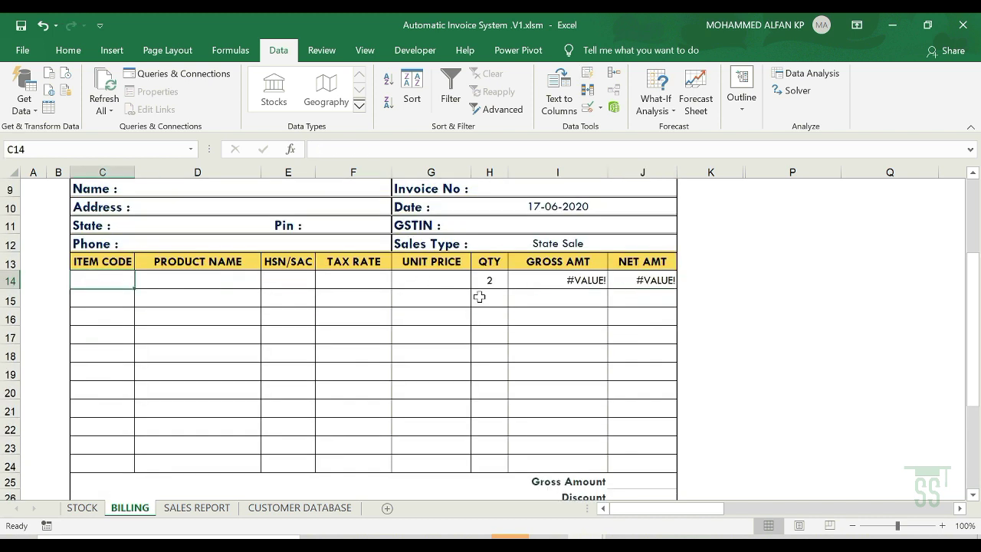
click(491, 283)
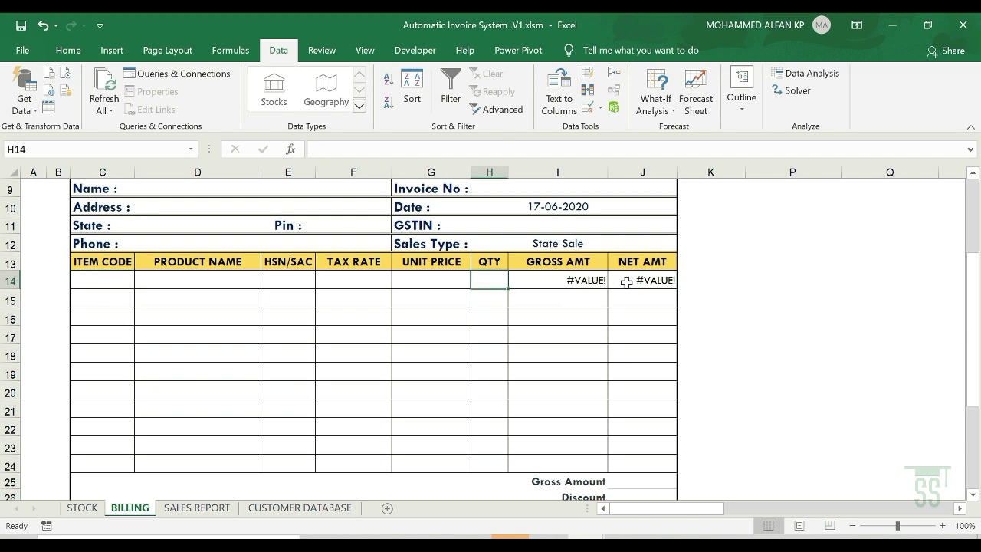
- Wrap the I14 gross amount formula in IFERROR(…,"") so it shows blank
click(537, 285)
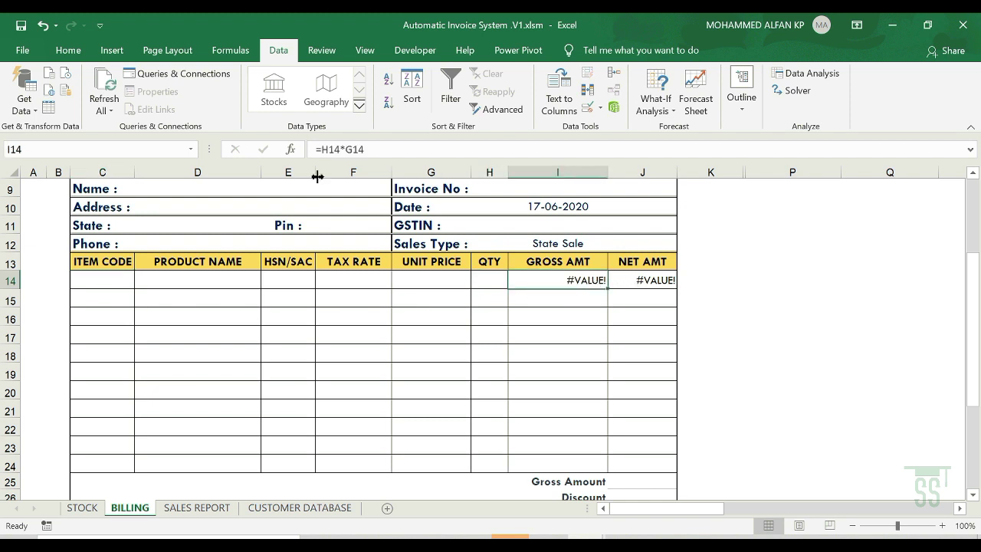
click(337, 149)
click(545, 275)
click(322, 149)
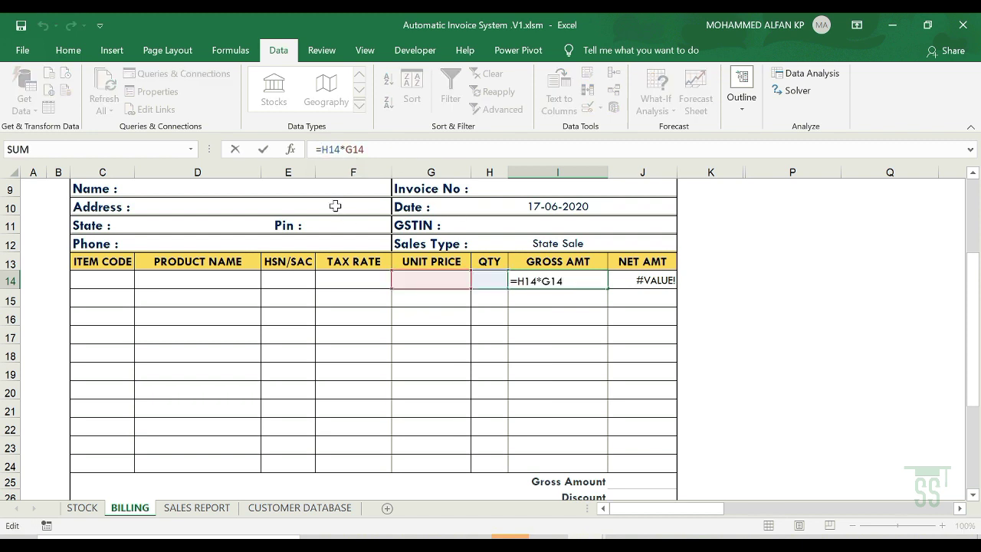
text(IF)
double_click(343, 188)
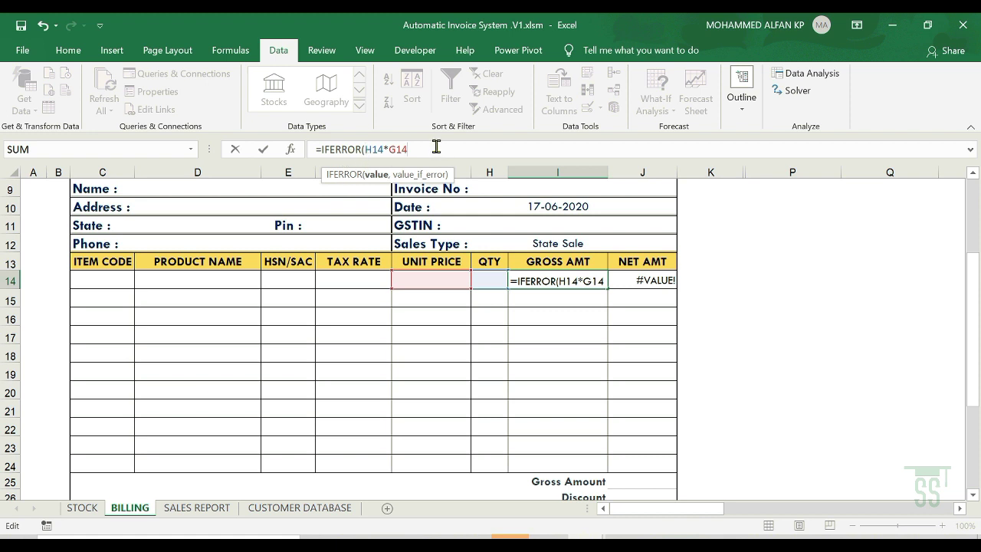
text(,")
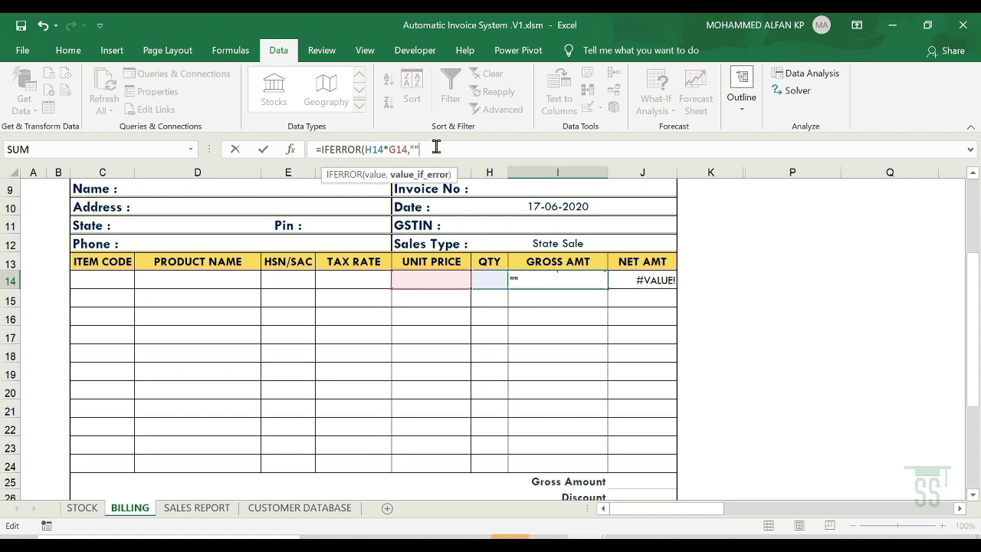
text("))
key(Return)
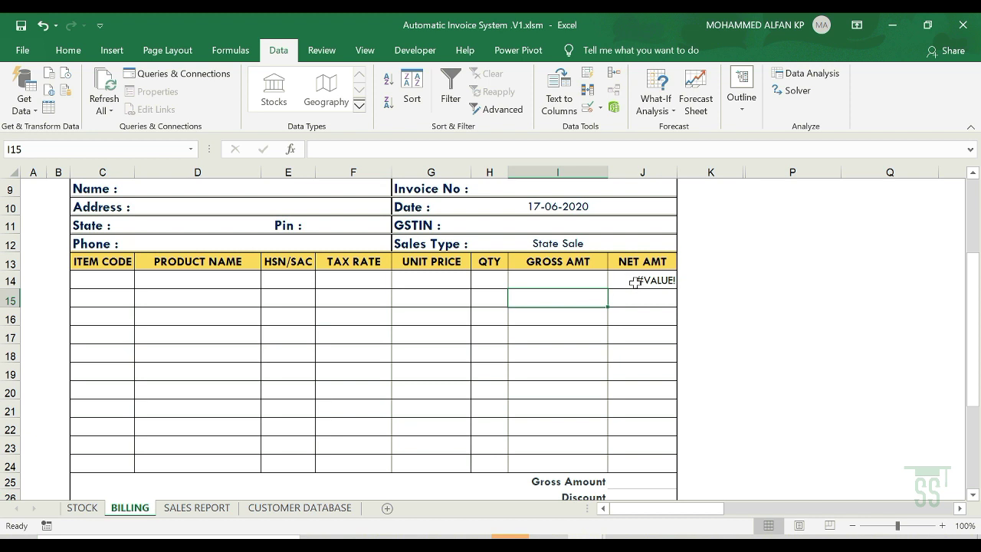
- Wrap the J14 net amount formula in IFERROR so it shows blank too
click(635, 280)
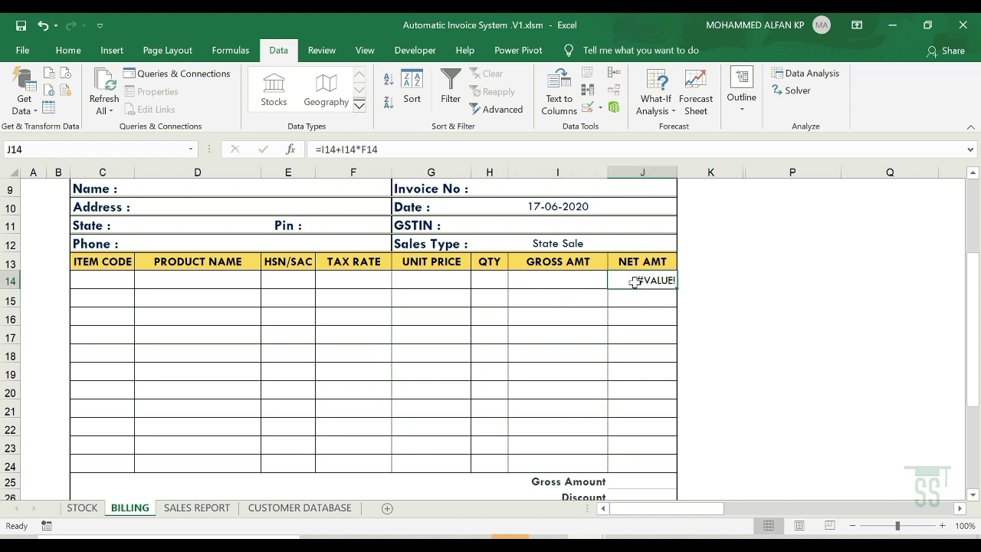
click(321, 148)
text(F)
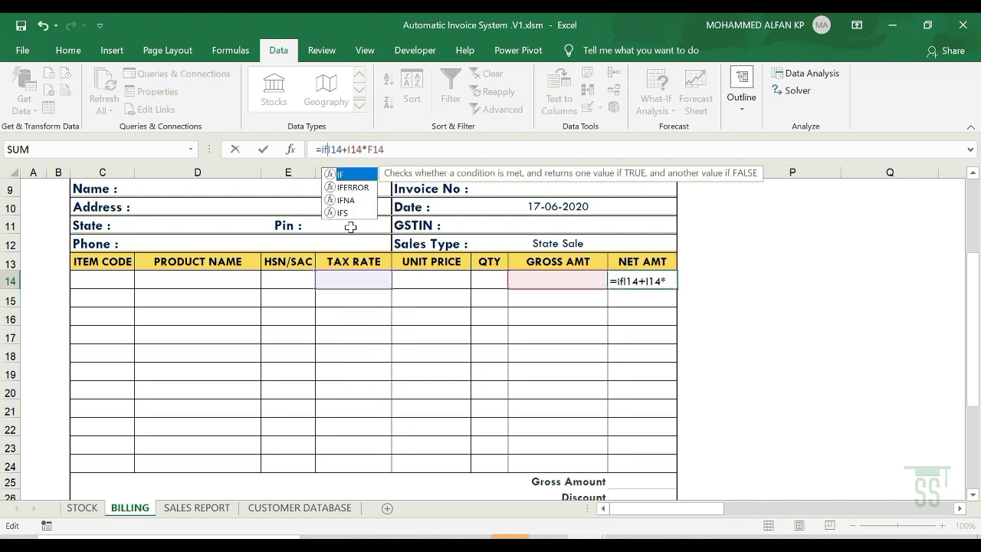
double_click(354, 188)
text(,)
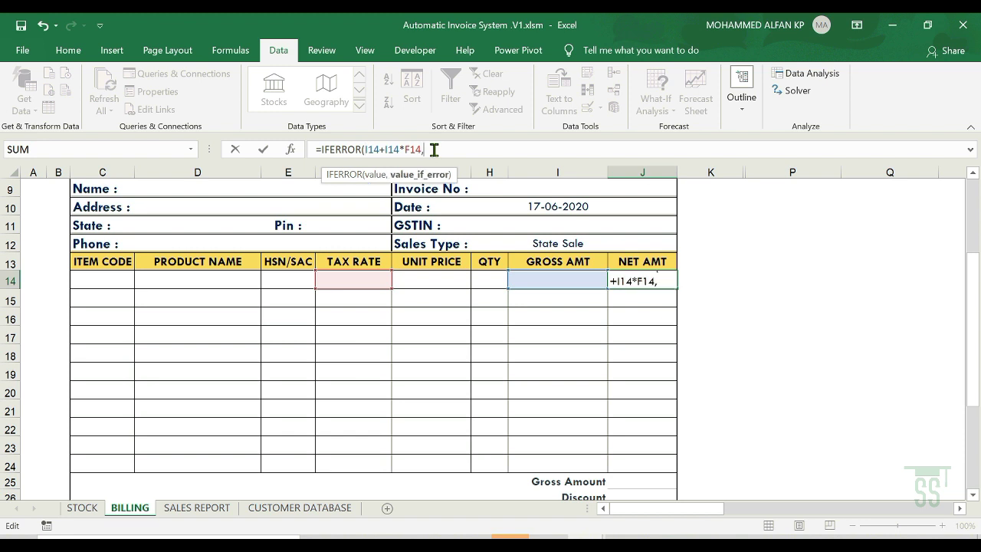
key(Return)
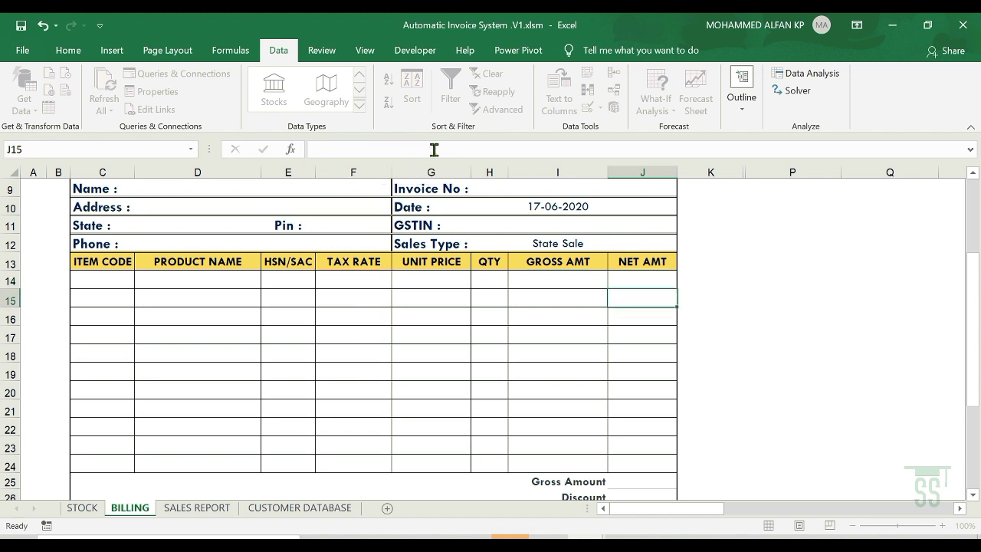
scroll(318, 344, down, 1)
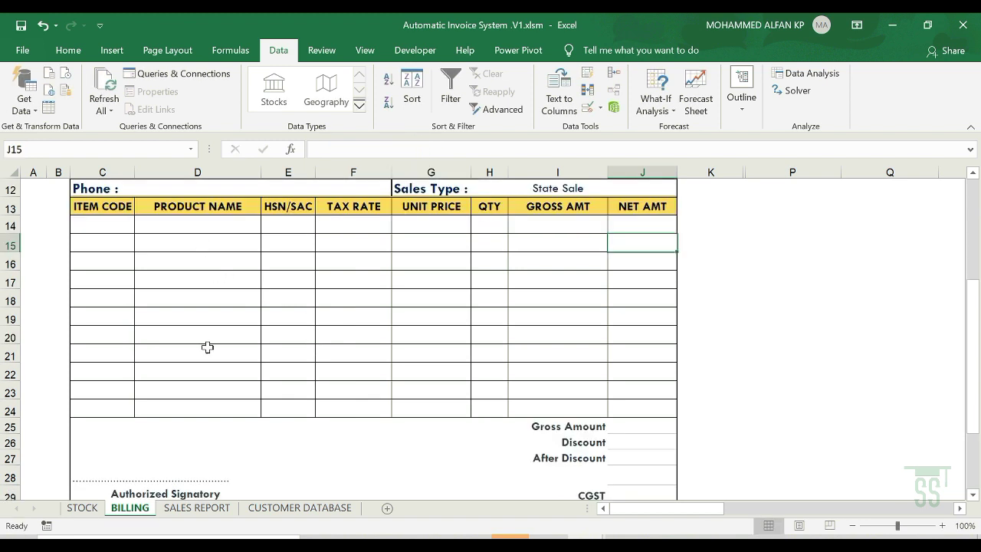
- Fill the D14:G14 lookups and I14:J14 amount formulas down through row 24
click(180, 229)
drag(180, 228, 466, 414)
click(540, 225)
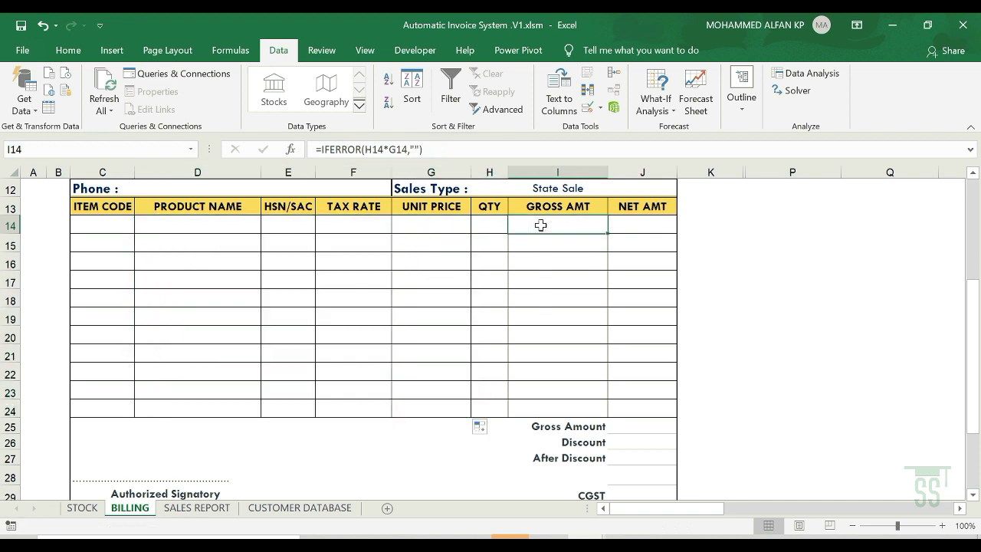
drag(541, 224, 681, 412)
click(765, 368)
- Total the gross amounts with =SUM(I14:I24) beside Gross Amount, showing ₹ 0.00
click(98, 227)
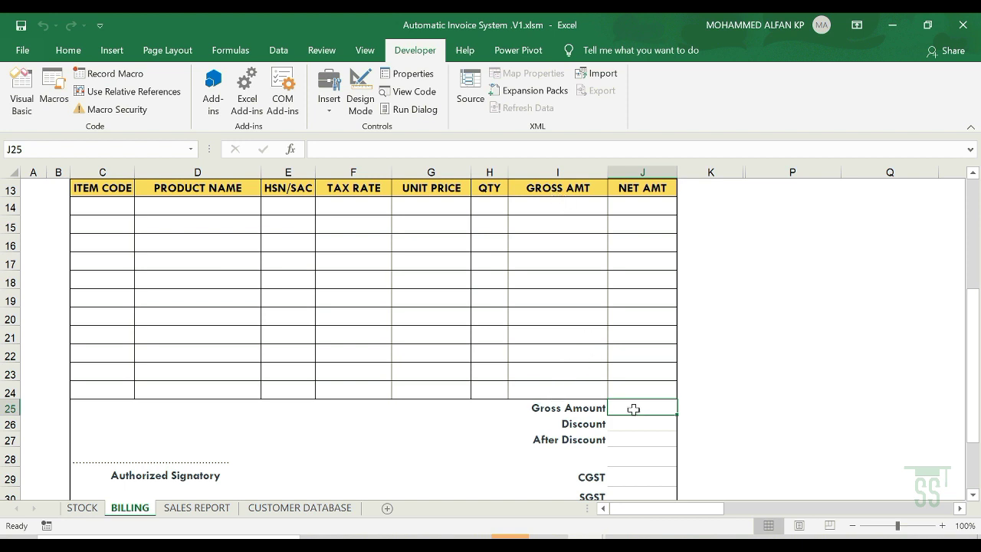
text(=sum)
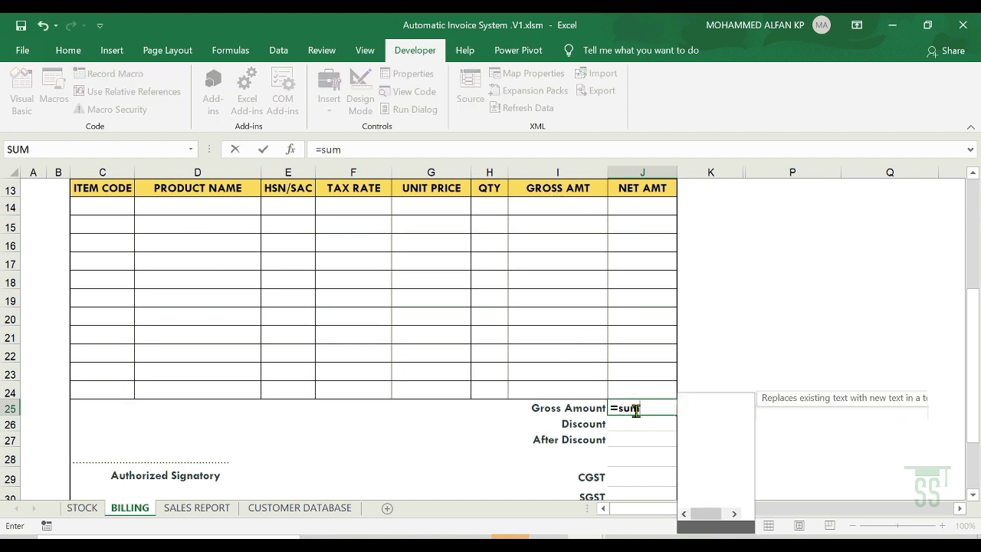
text(()
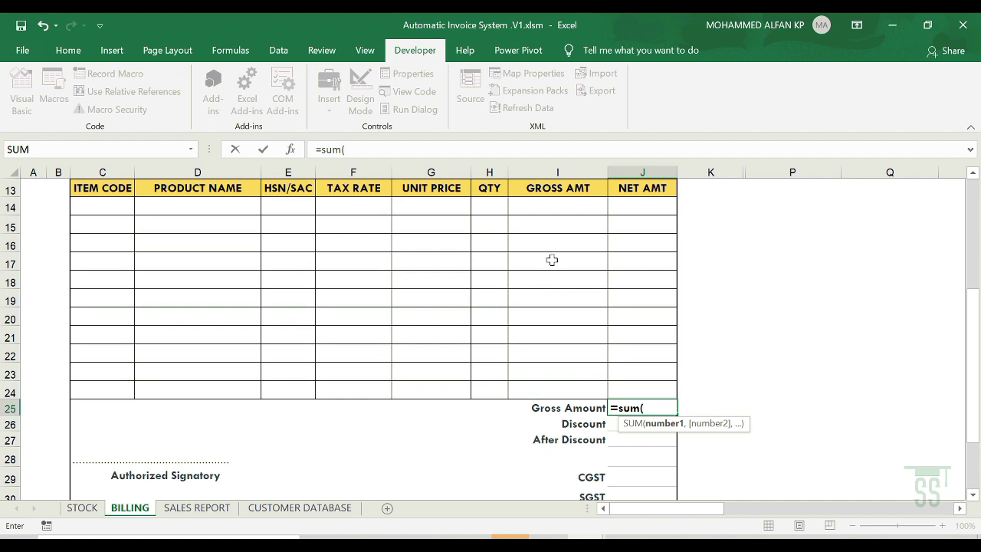
drag(562, 205, 554, 399)
text())
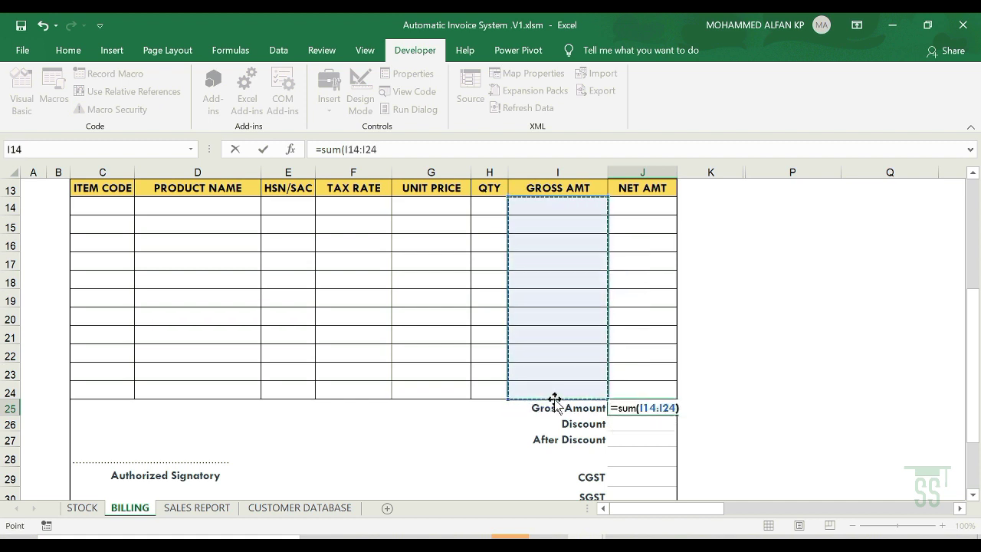
key(Return)
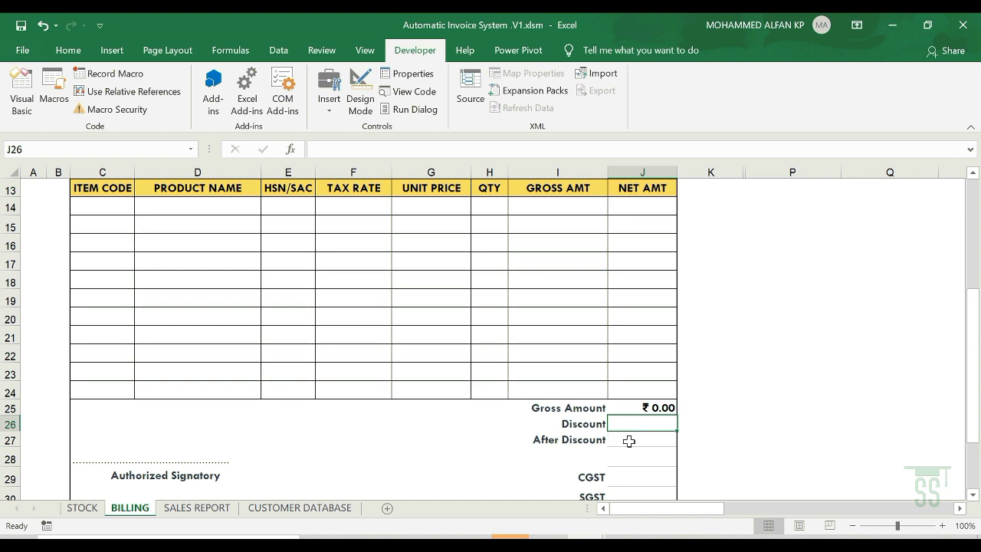
- Enter the After Discount formula =J25-J25*J26 in J27
click(629, 441)
text(=)
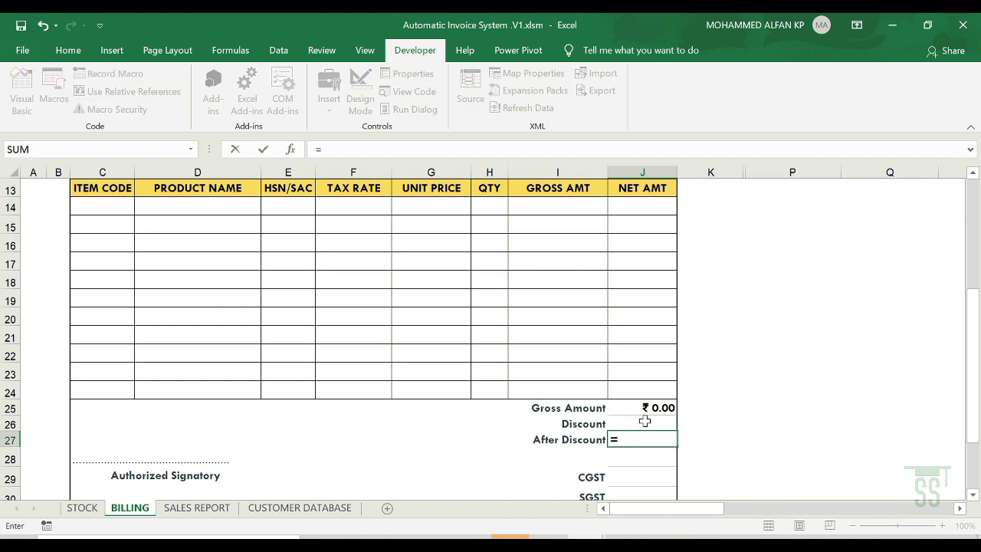
click(641, 407)
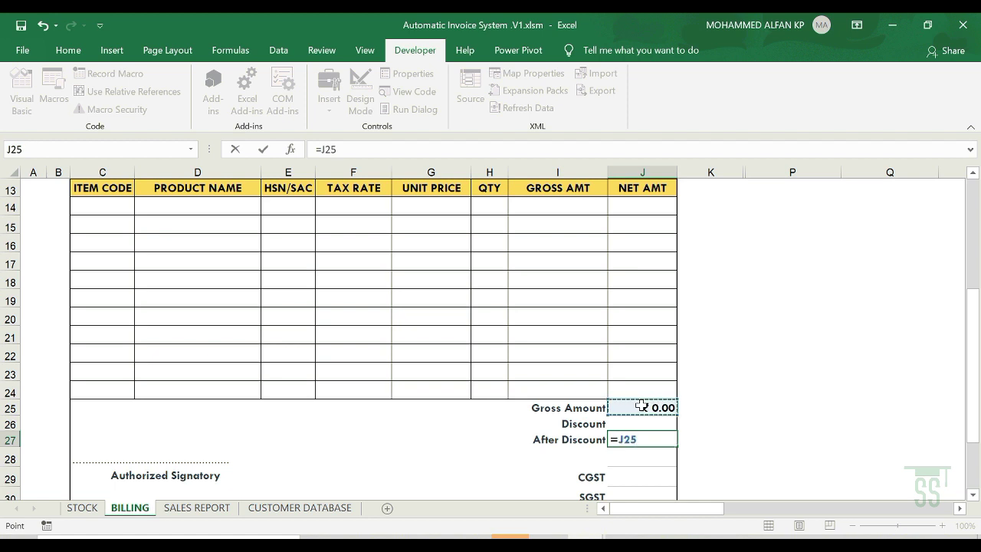
text(-)
click(640, 408)
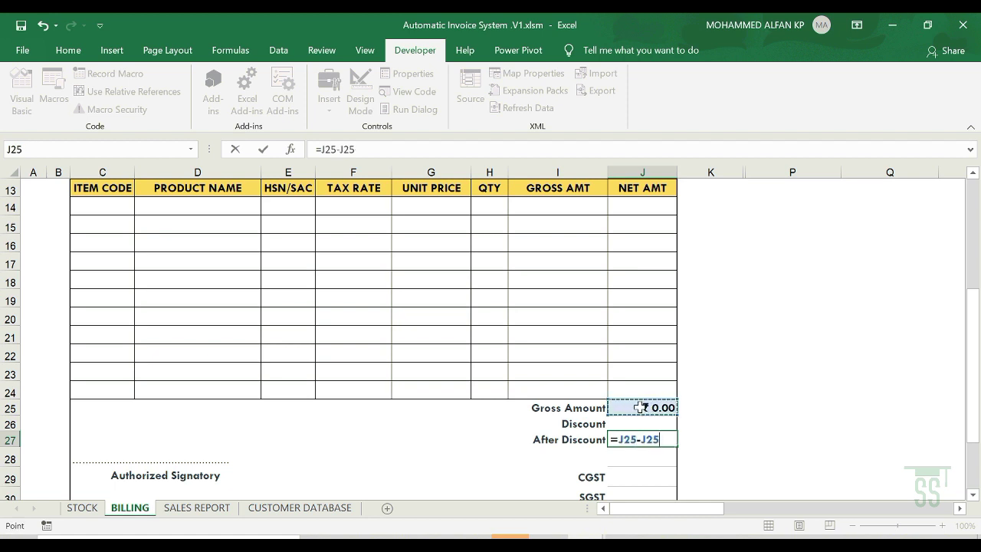
text(*)
click(636, 422)
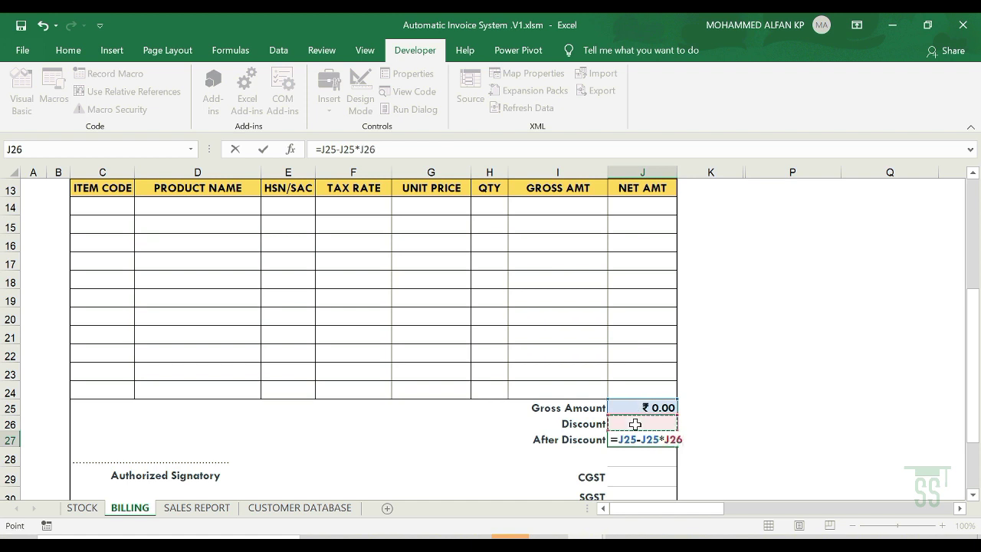
key(Return)
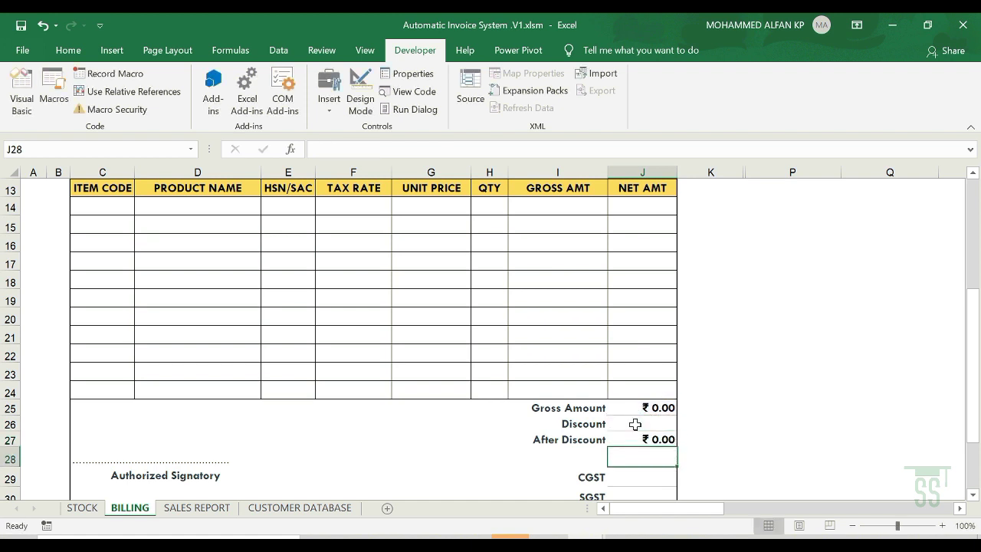
- Test with 100 in I14 and 10% in J26 for ₹ 90.00, then clear both values
click(575, 207)
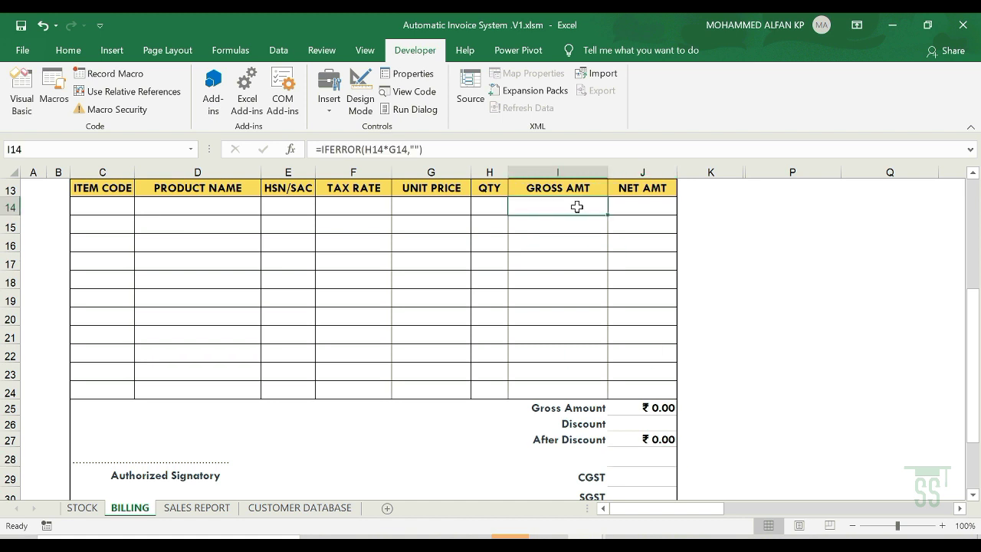
text(100)
key(Return)
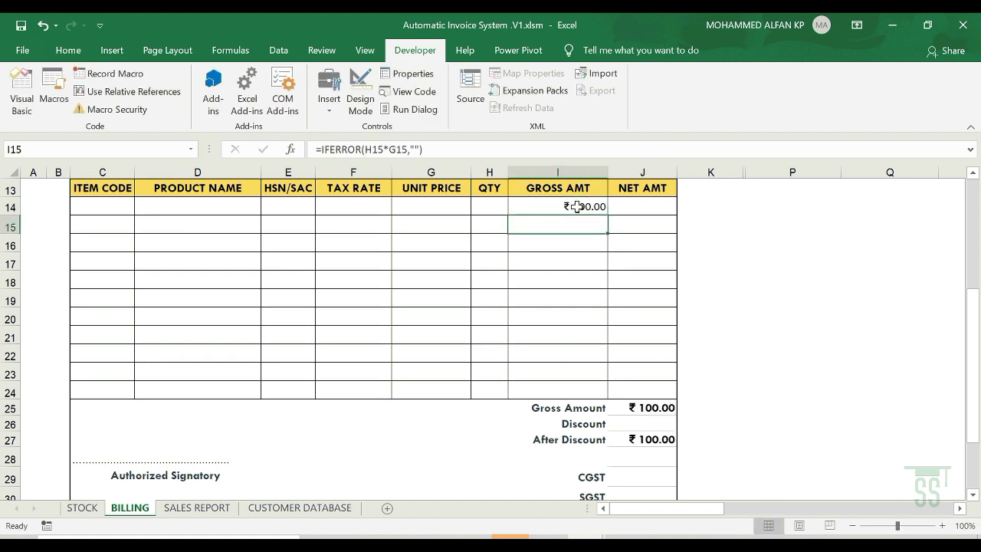
click(624, 425)
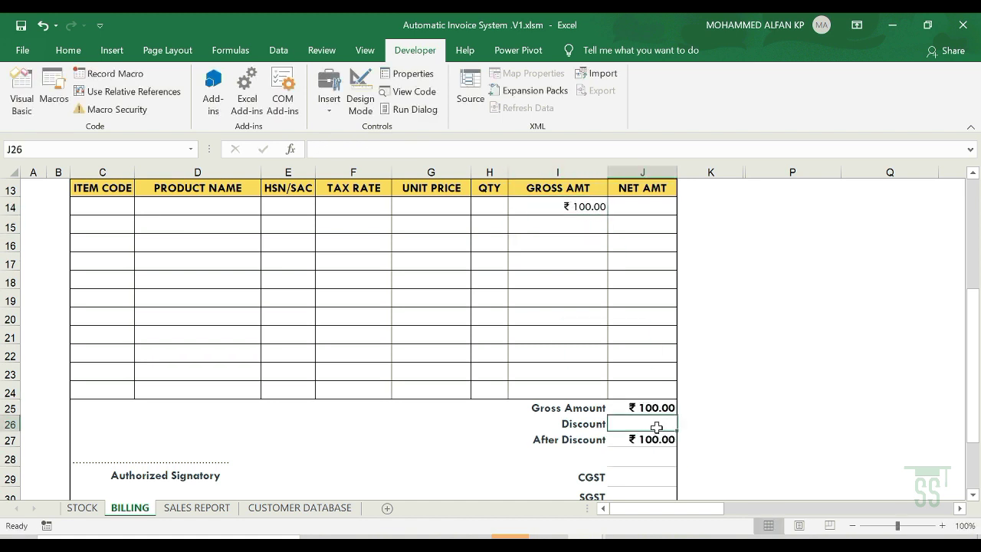
text(10%)
key(Return)
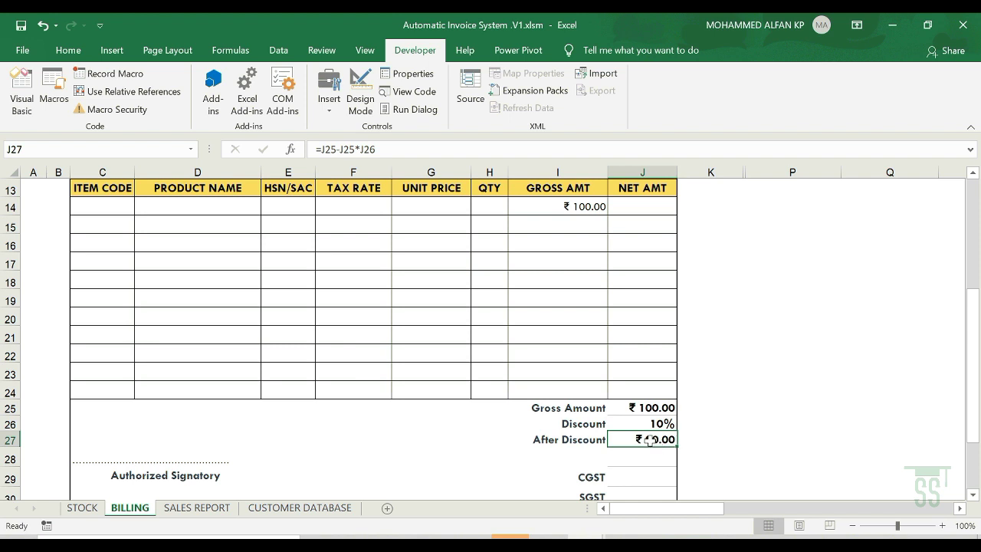
click(591, 203)
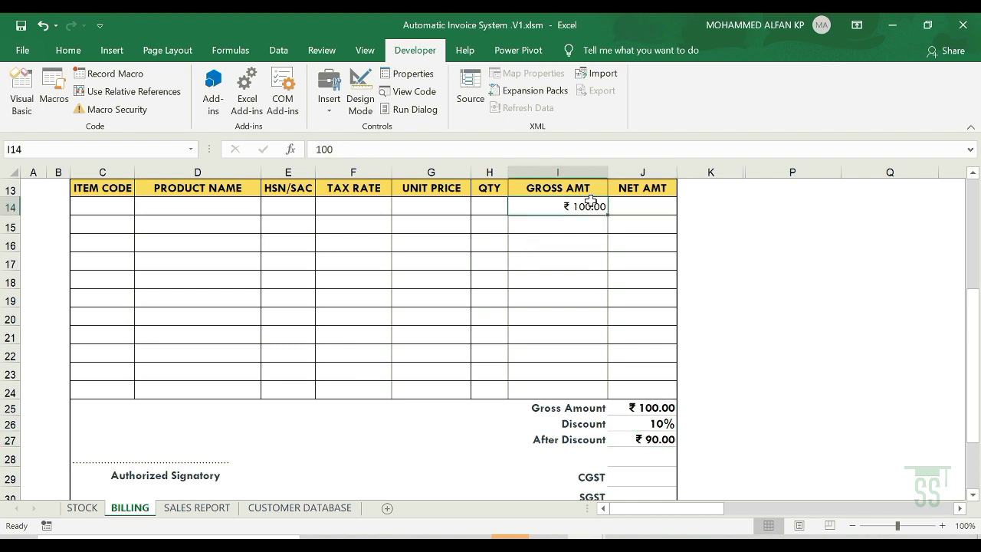
key(Delete)
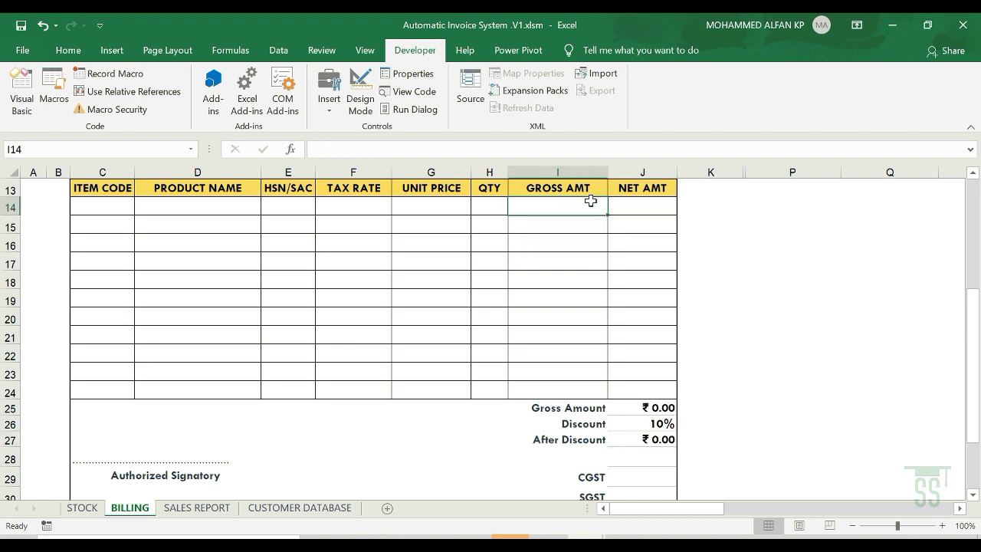
click(647, 426)
key(Delete)
- Inspect the IGST, CGST and SGST label formulas in I28:I30
scroll(647, 426, down, 1)
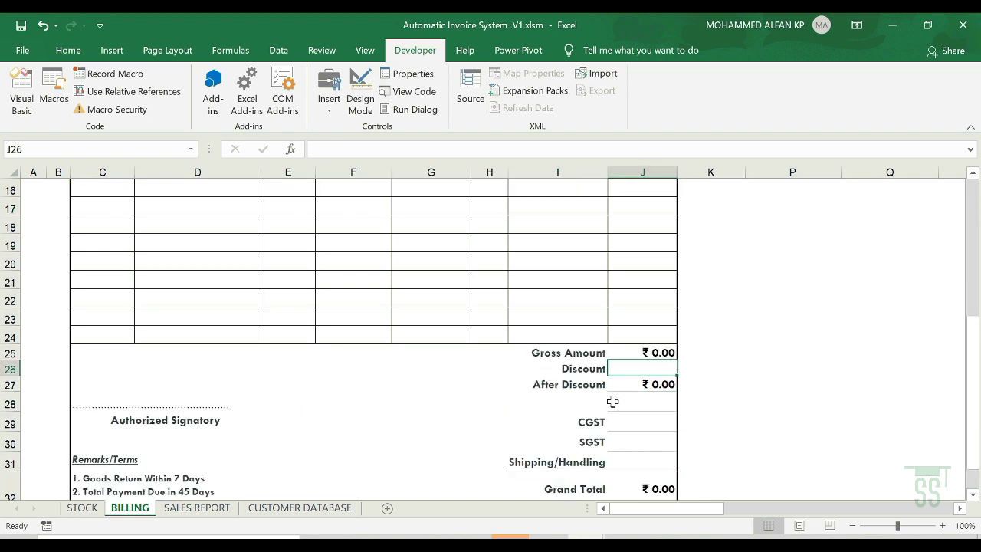
click(595, 405)
click(589, 420)
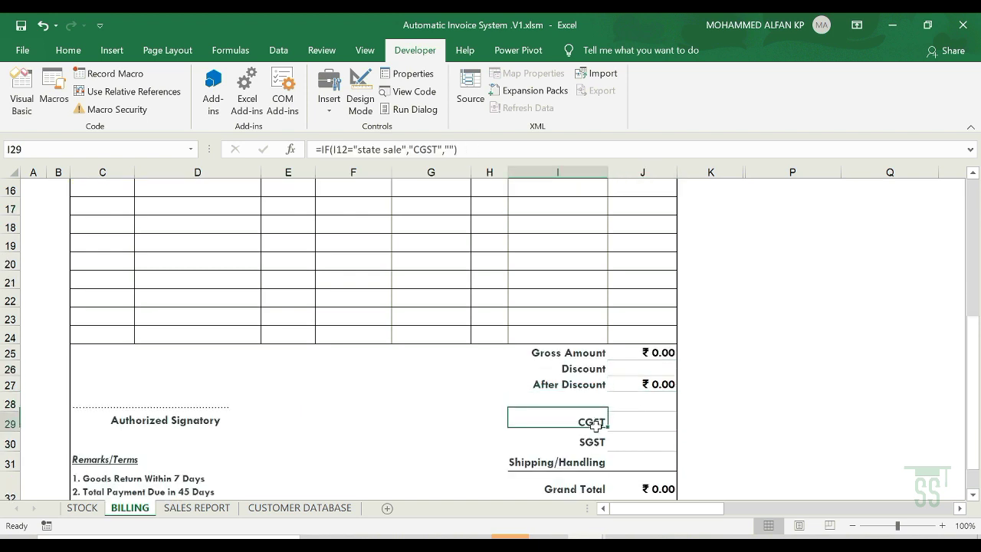
click(589, 444)
click(589, 404)
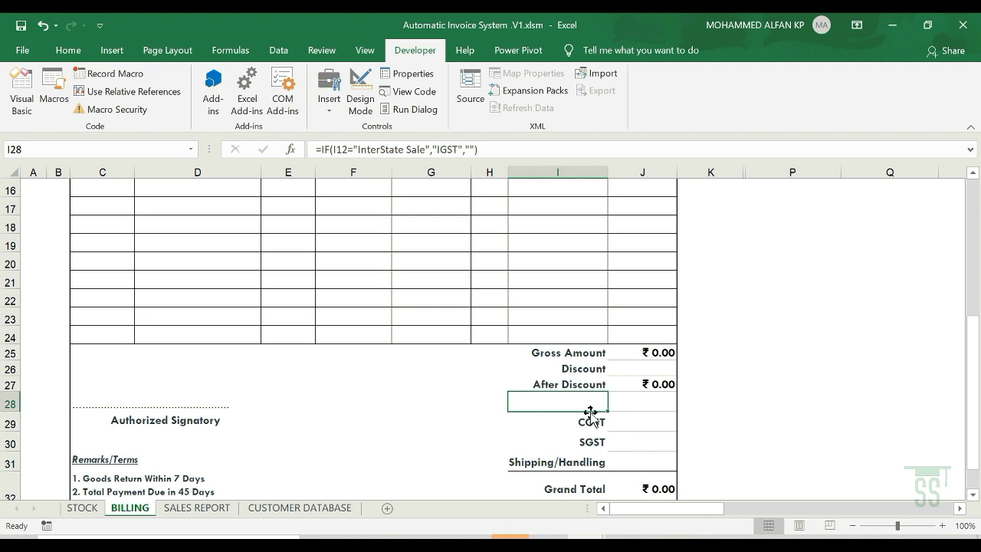
- Set Sales Type in I12 to Interstate Sale and confirm I28 shows IGST
scroll(590, 414, up, 3)
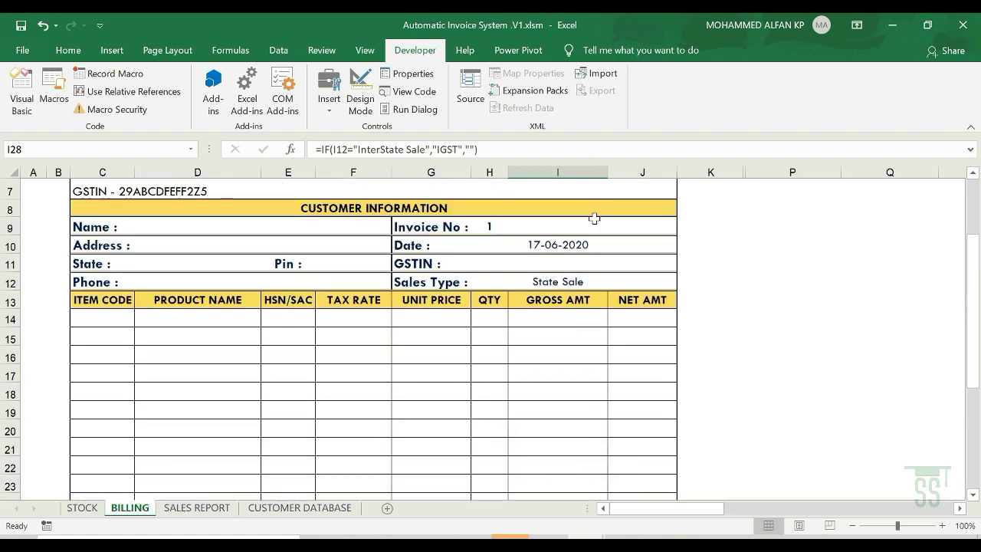
click(606, 282)
click(614, 282)
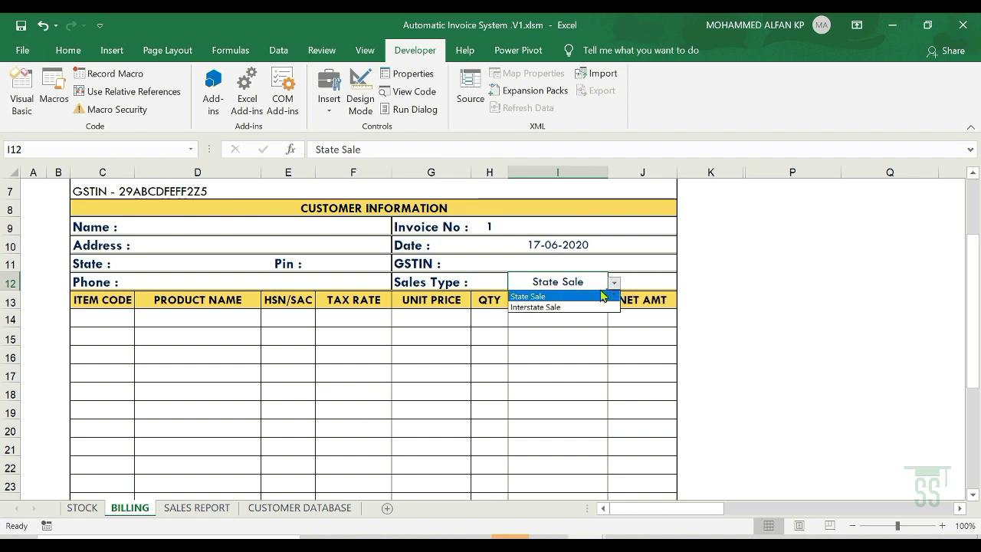
click(563, 306)
scroll(598, 368, down, 4)
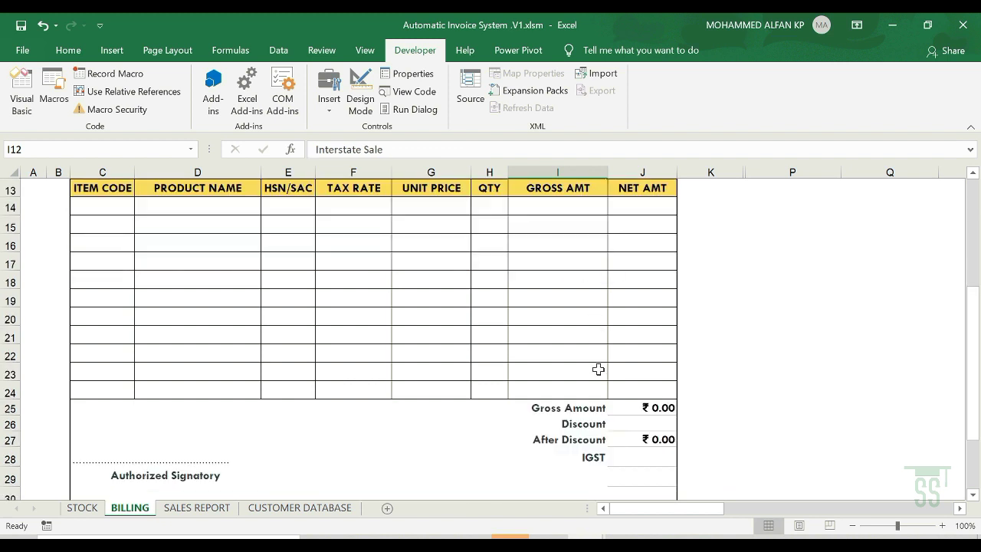
click(593, 344)
- Switch Sales Type back to State Sale and check the CGST and SGST labels
scroll(598, 349, up, 1)
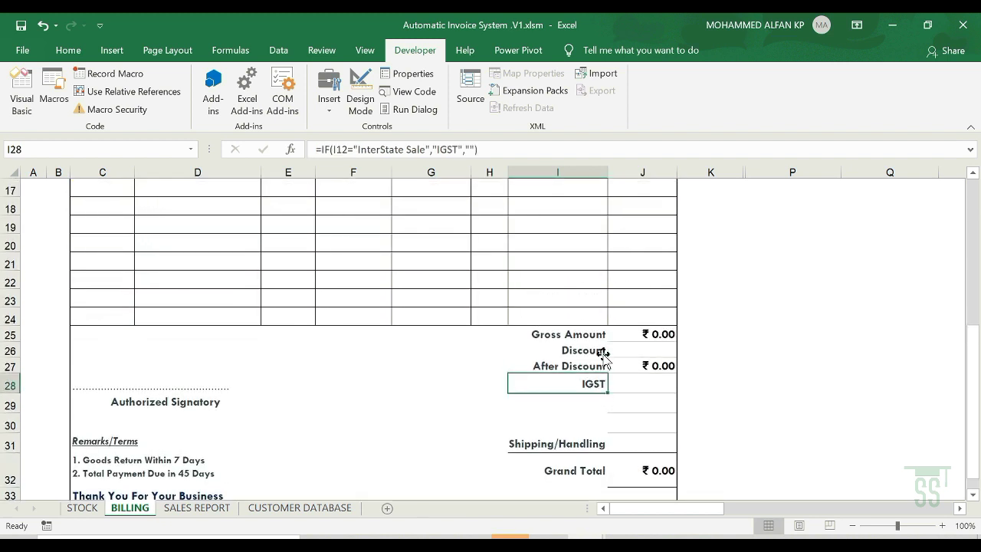
scroll(602, 394, up, 2)
click(598, 225)
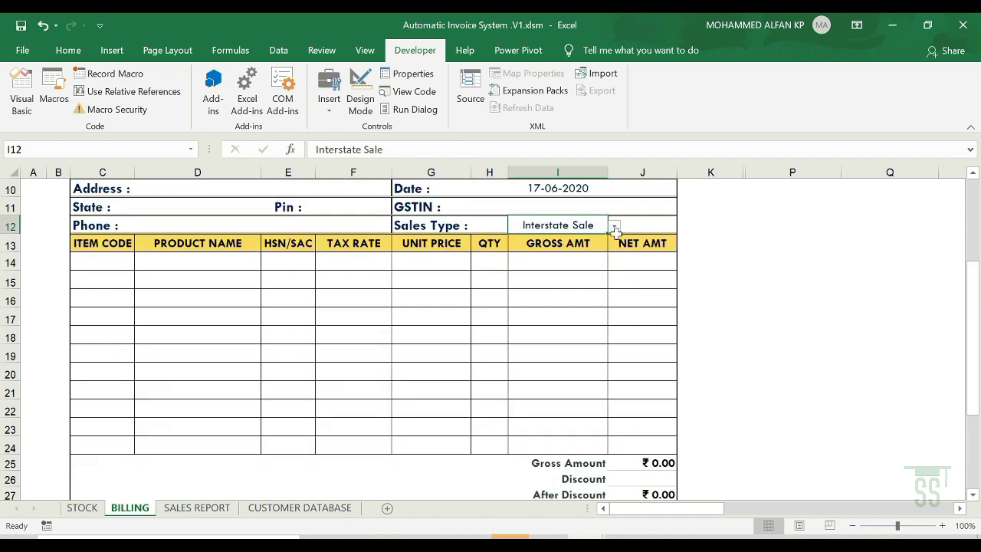
click(614, 225)
click(564, 244)
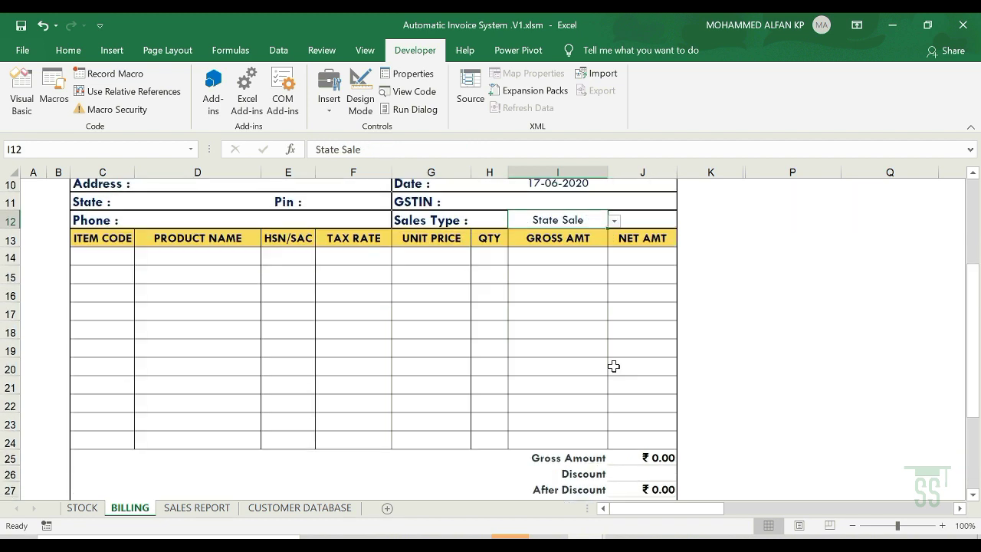
scroll(614, 366, down, 2)
click(588, 423)
click(590, 445)
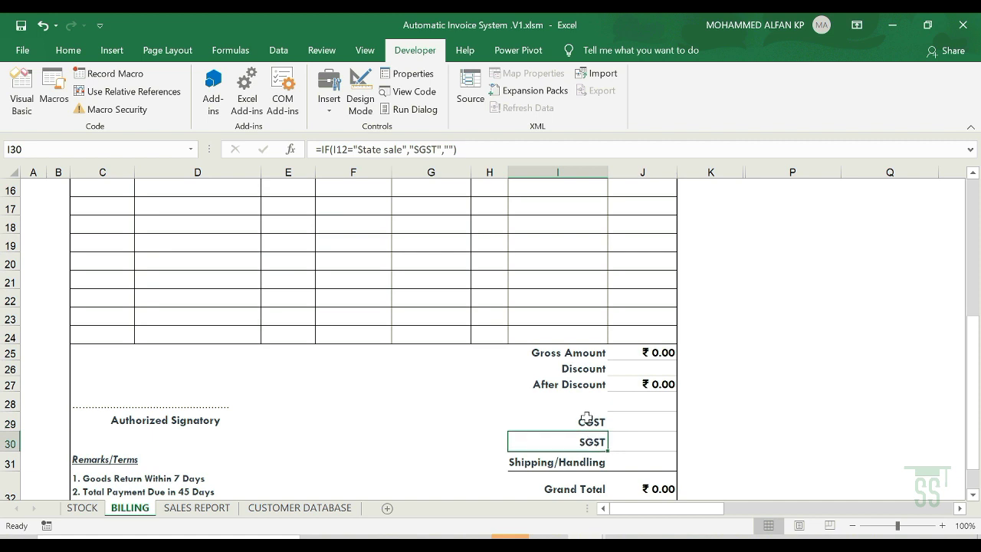
click(584, 406)
- Clear the three tax label formulas in I28:I30
scroll(583, 399, down, 1)
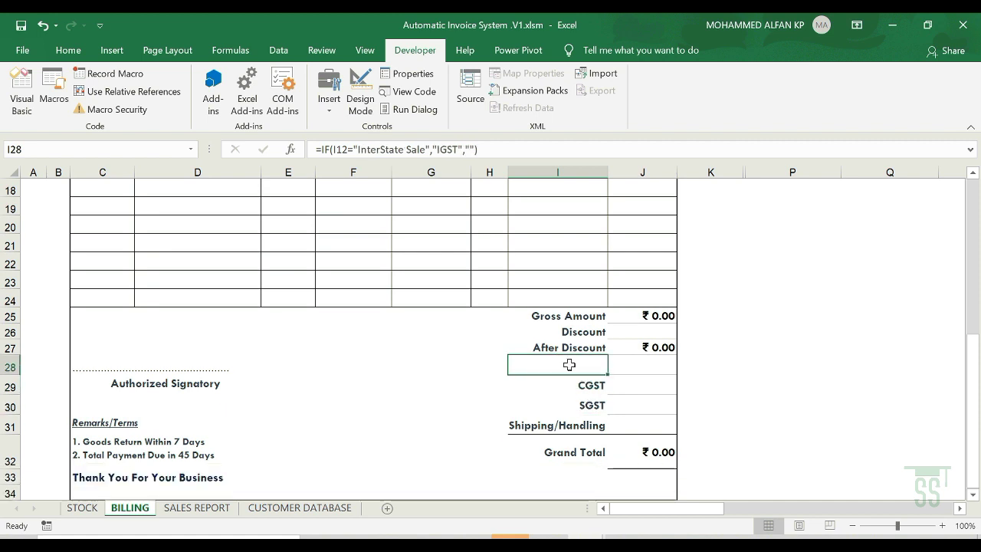
drag(569, 365, 568, 397)
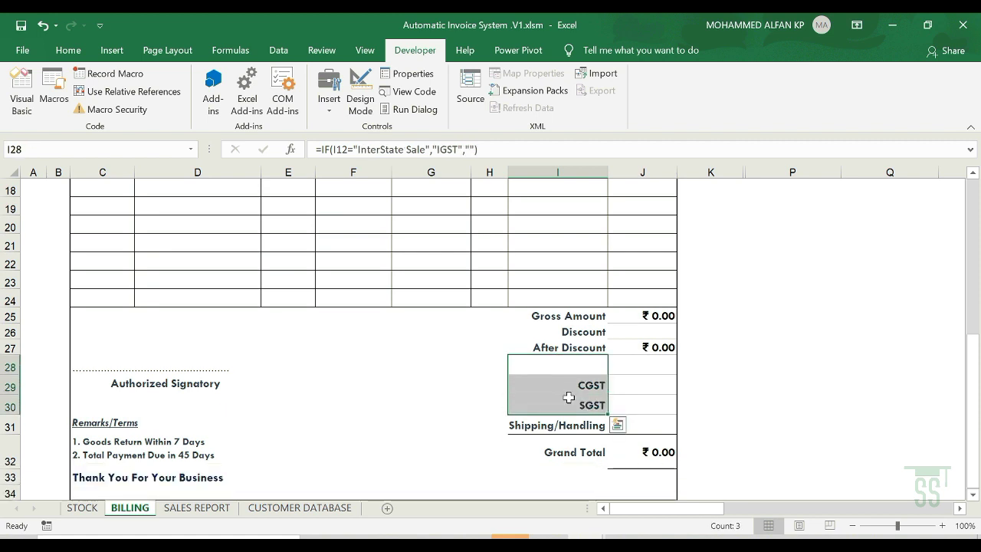
key(Delete)
- Enter =IF(I12="Interstate sale","IGST","") in cell I28
scroll(567, 399, up, 1)
click(552, 418)
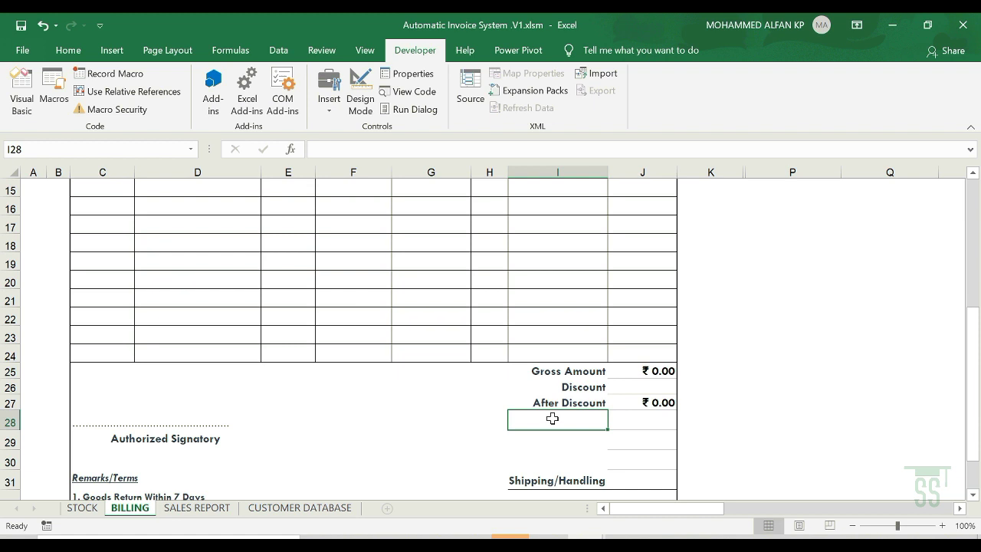
text(=)
scroll(568, 420, down, 1)
text(IF)
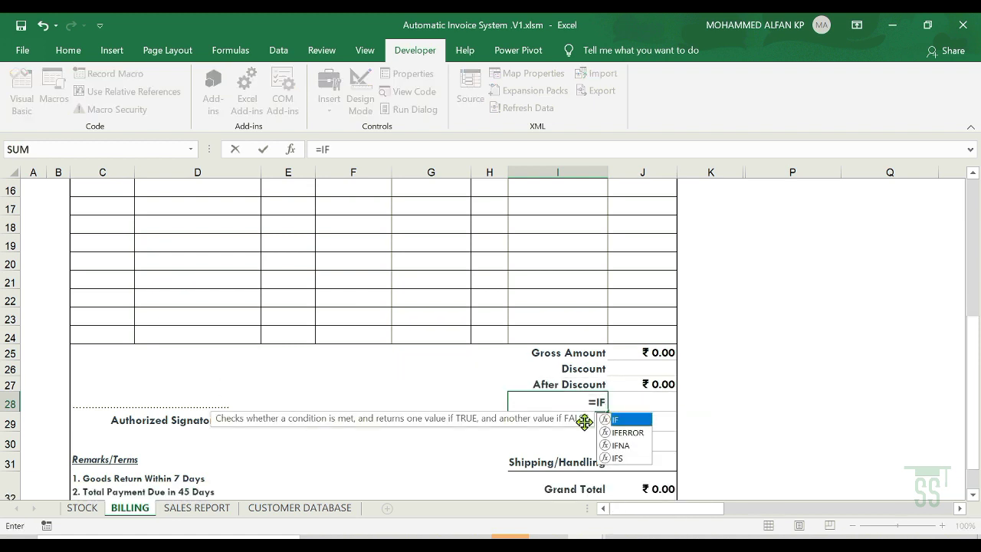
text(()
scroll(585, 435, up, 3)
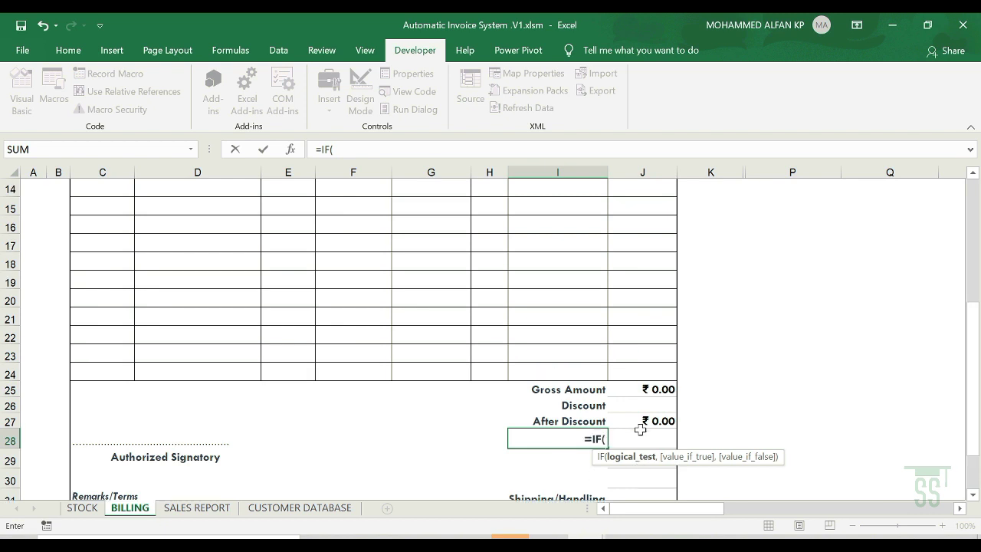
click(559, 244)
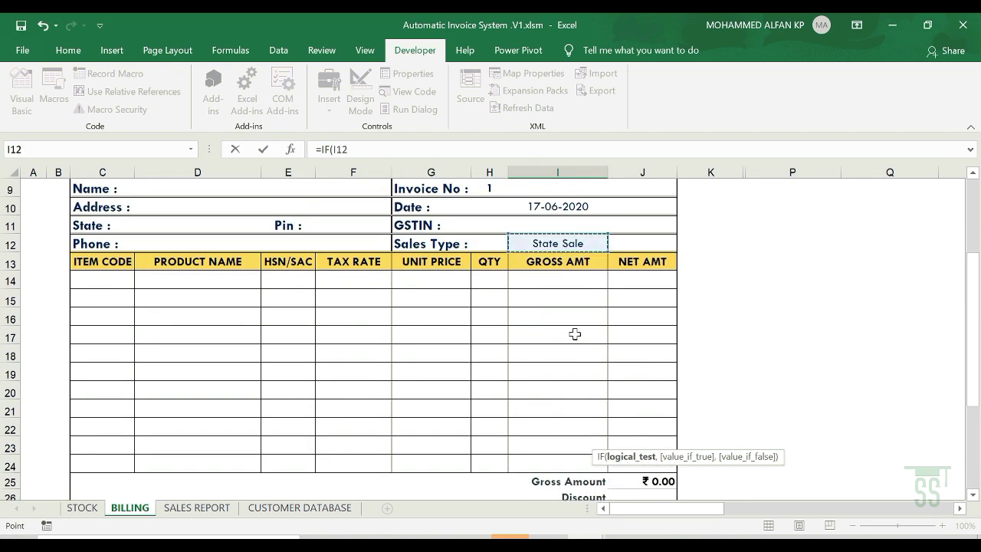
text(="Interstate sale)
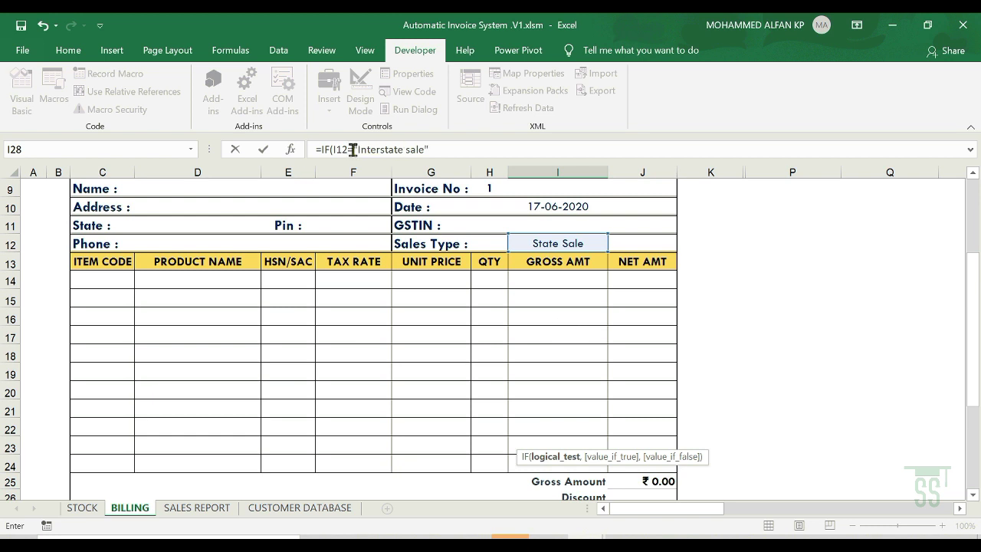
click(455, 148)
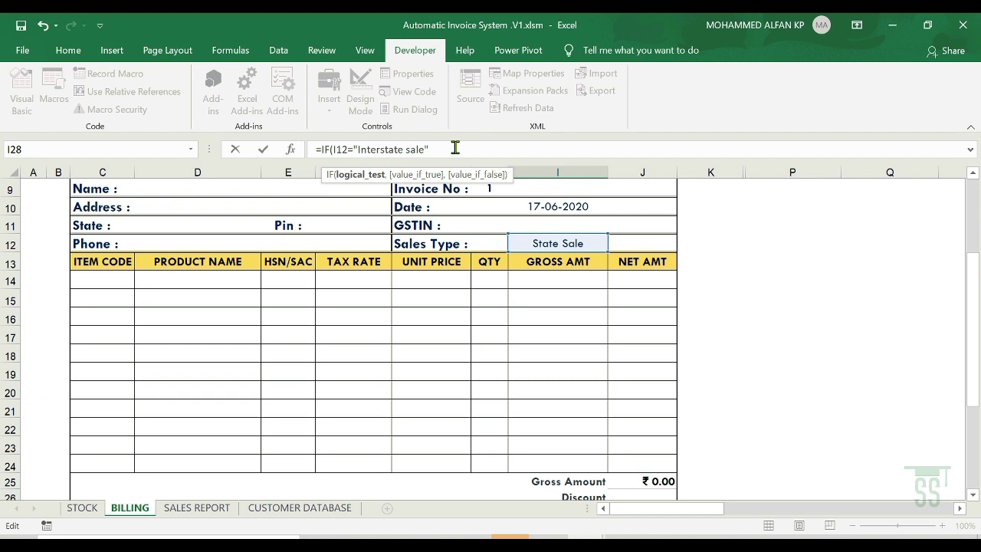
text(,)
scroll(460, 328, down, 2)
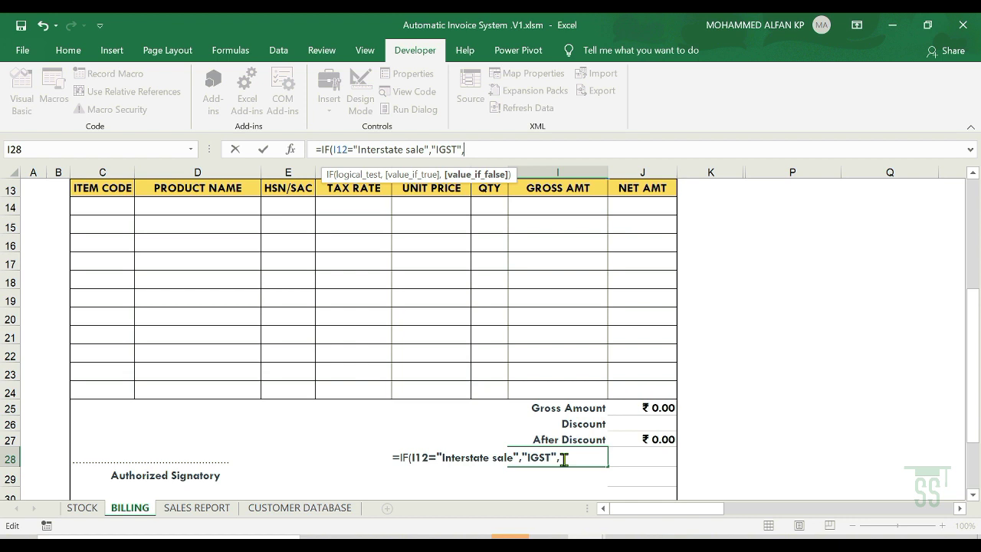
text(""))
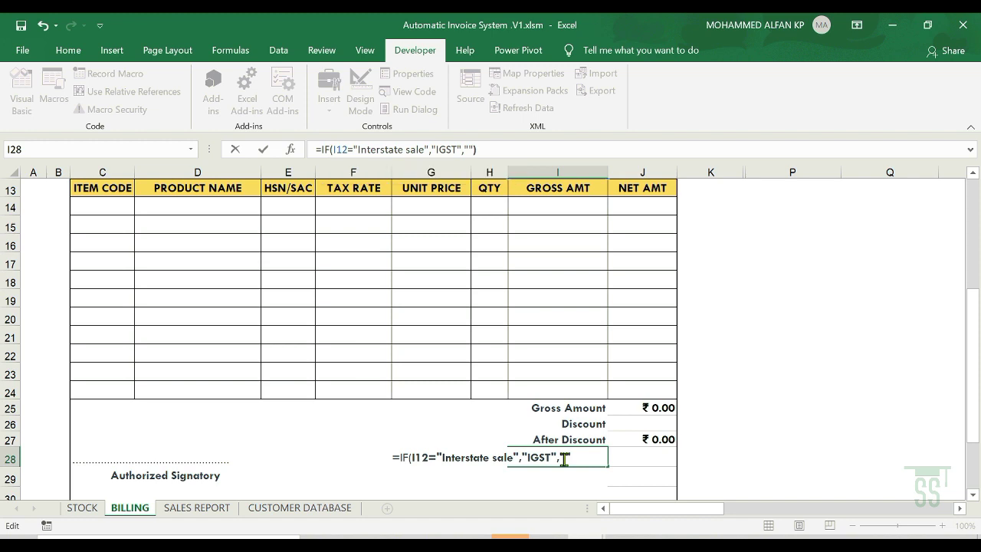
key(Return)
click(563, 457)
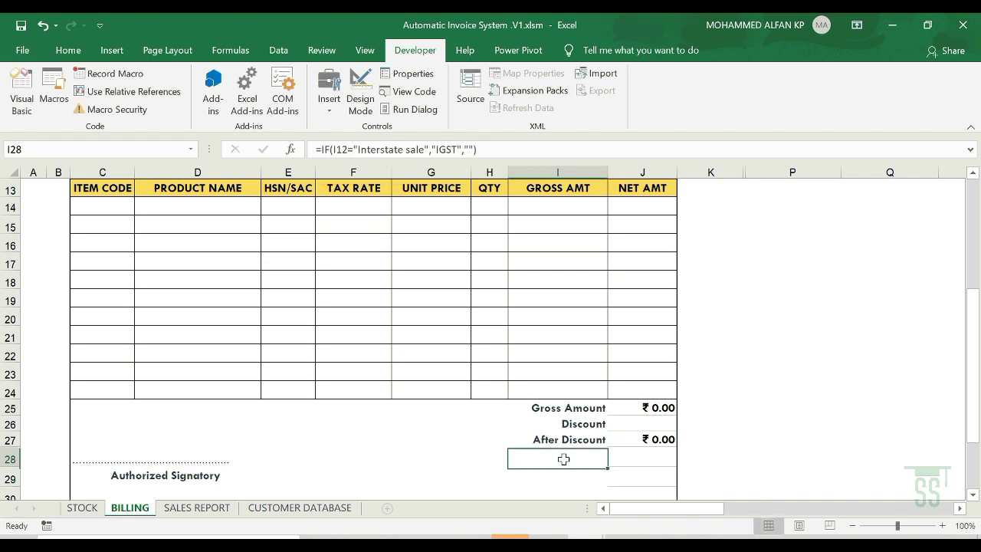
- Set Sales Type in I12 to Interstate Sale
scroll(601, 459, up, 2)
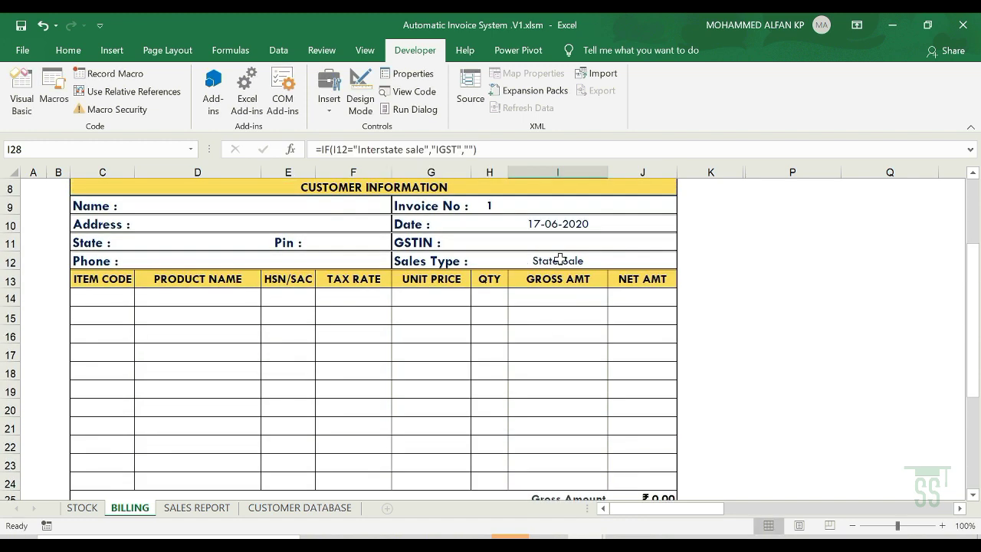
click(557, 259)
click(614, 262)
click(595, 288)
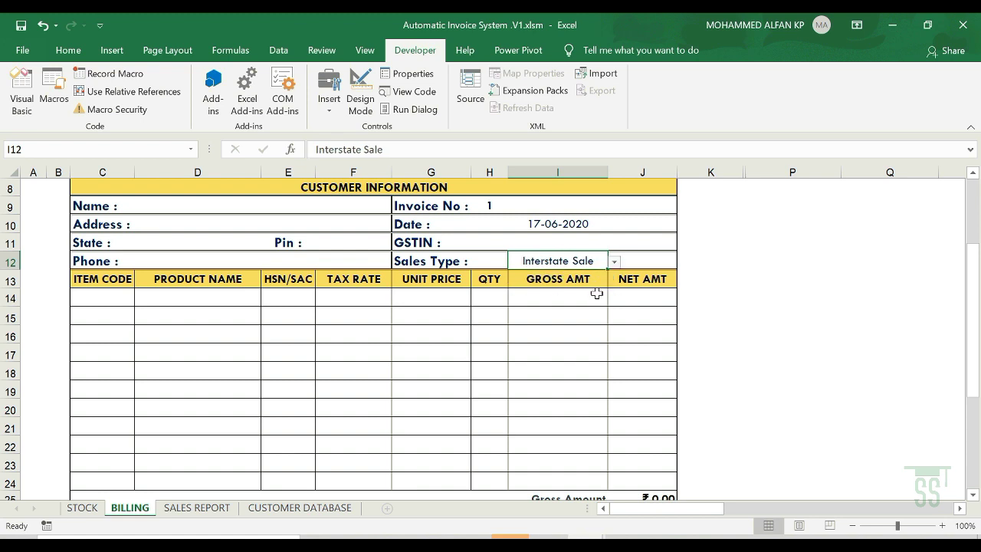
scroll(583, 431, down, 2)
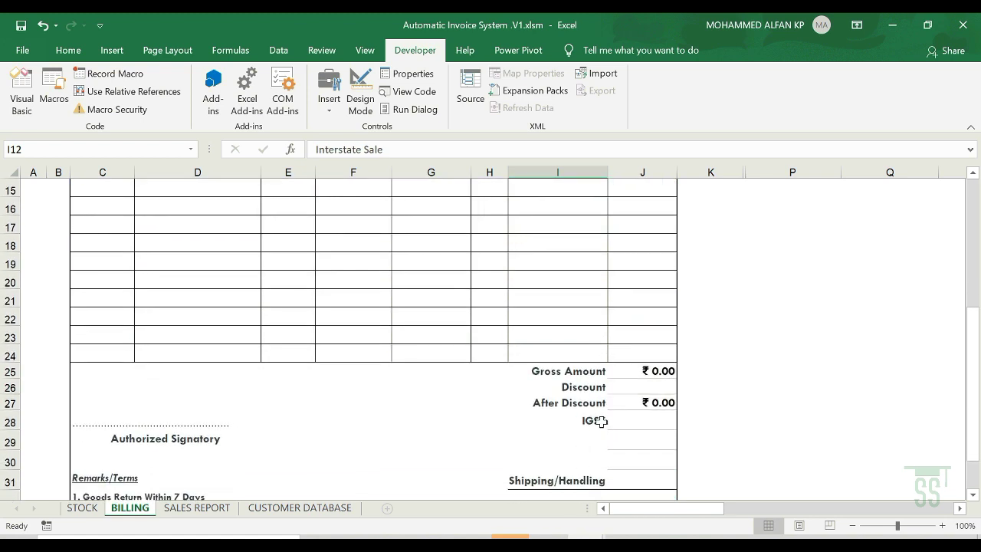
scroll(601, 421, down, 1)
click(584, 383)
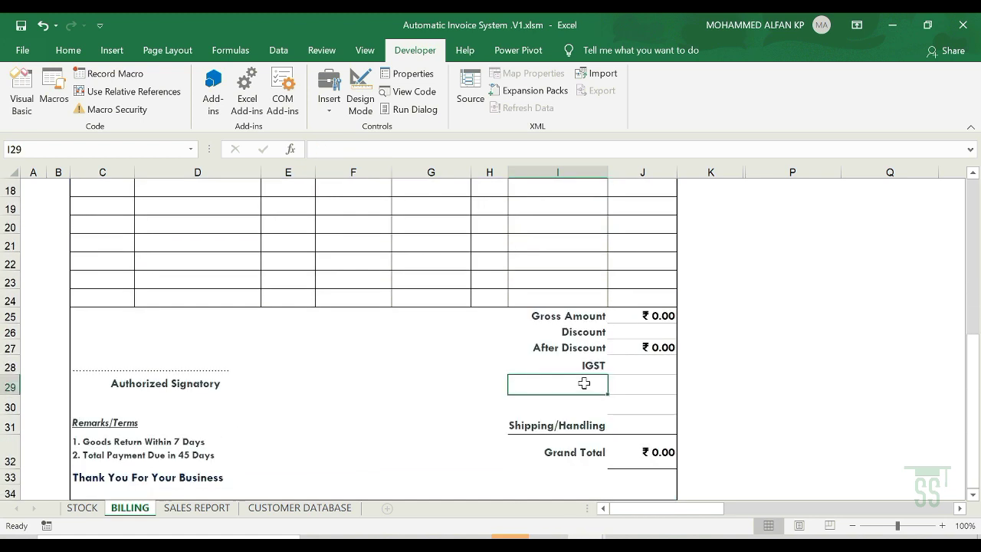
- Enter =IF(I12="State Sale","CGST","") in cell I29
click(583, 398)
click(580, 392)
text(=)
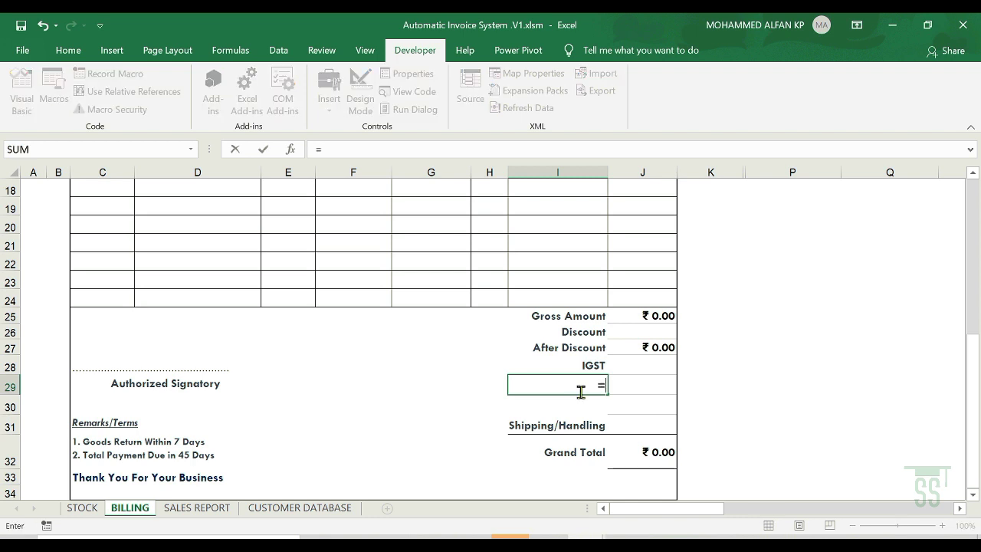
text(IF()
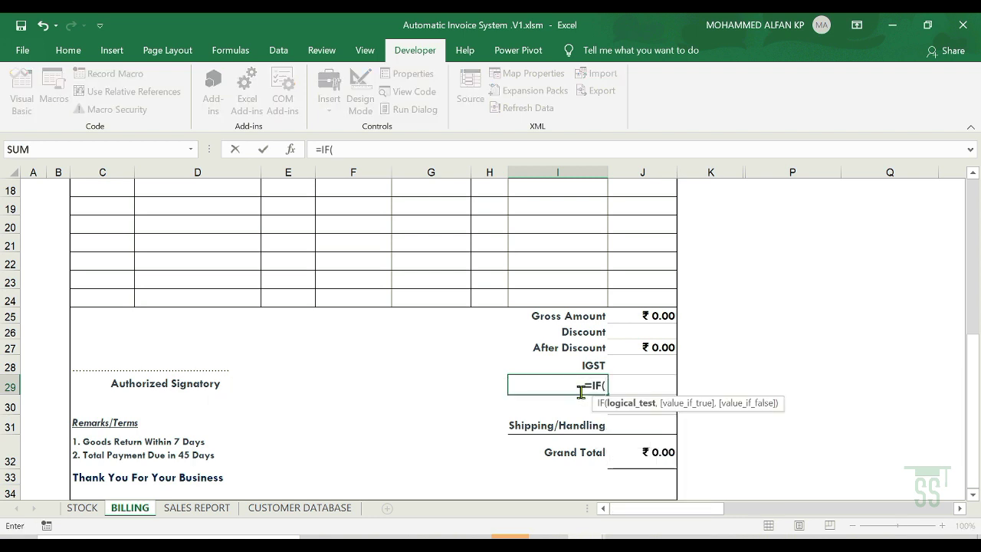
scroll(581, 392, up, 3)
click(551, 243)
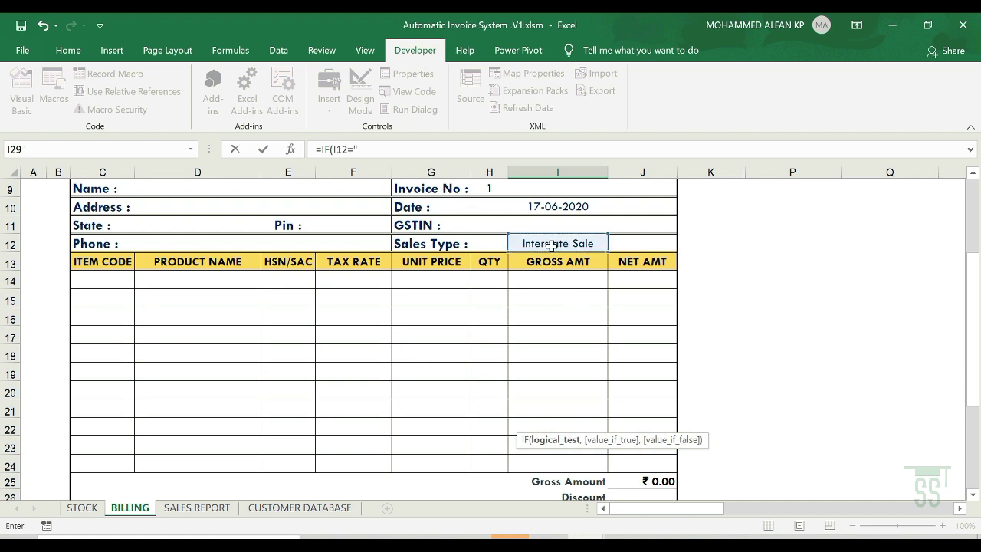
text(="State Sale",)
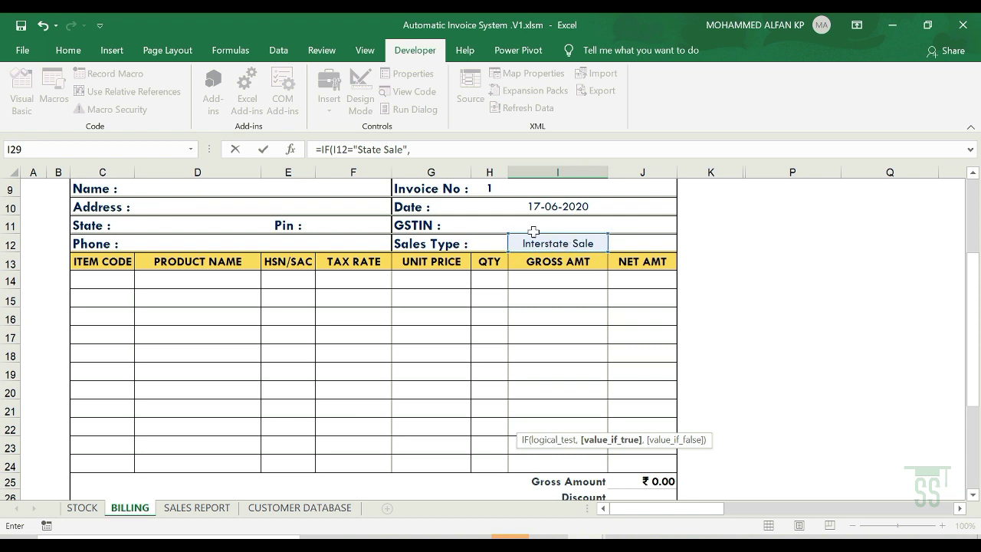
scroll(596, 322, down, 2)
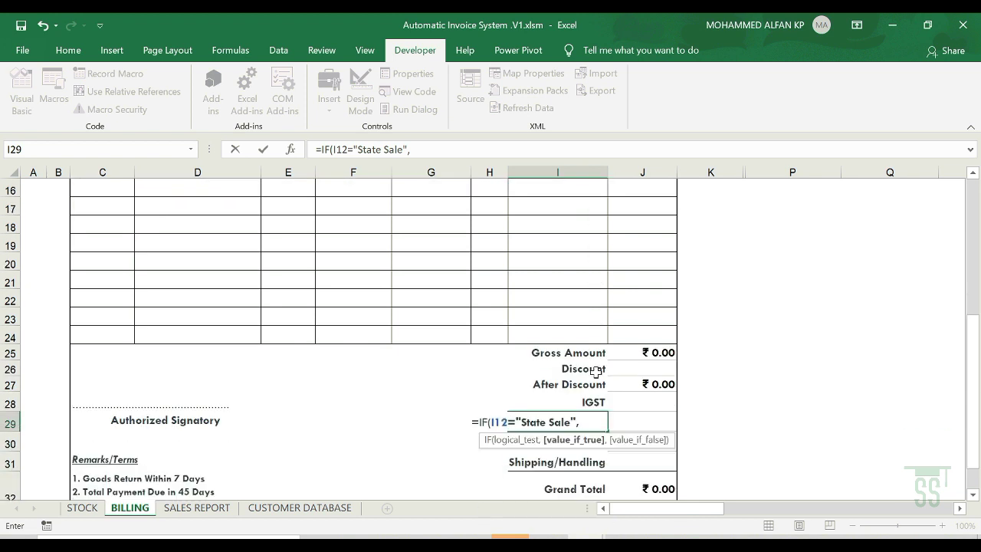
text("CGST)
click(531, 158)
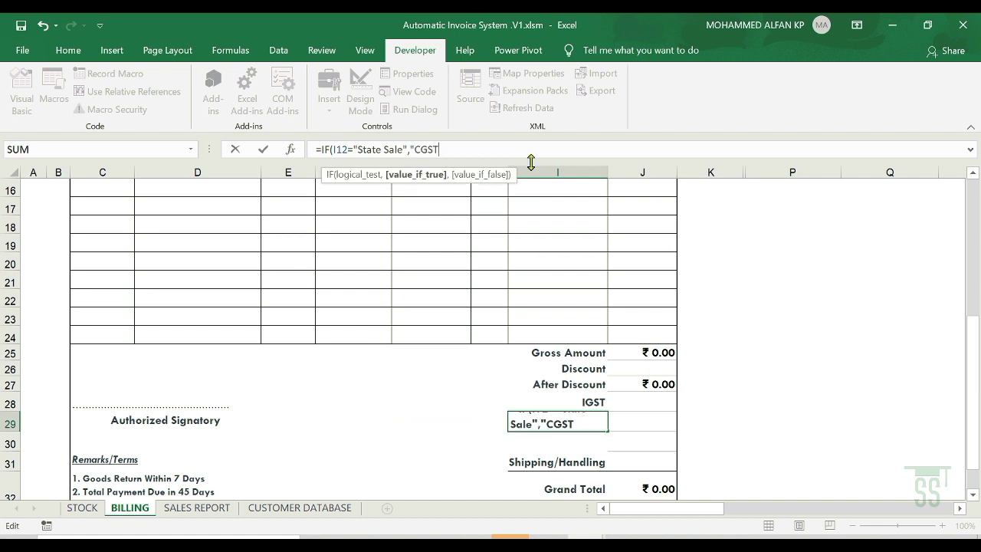
text(",)
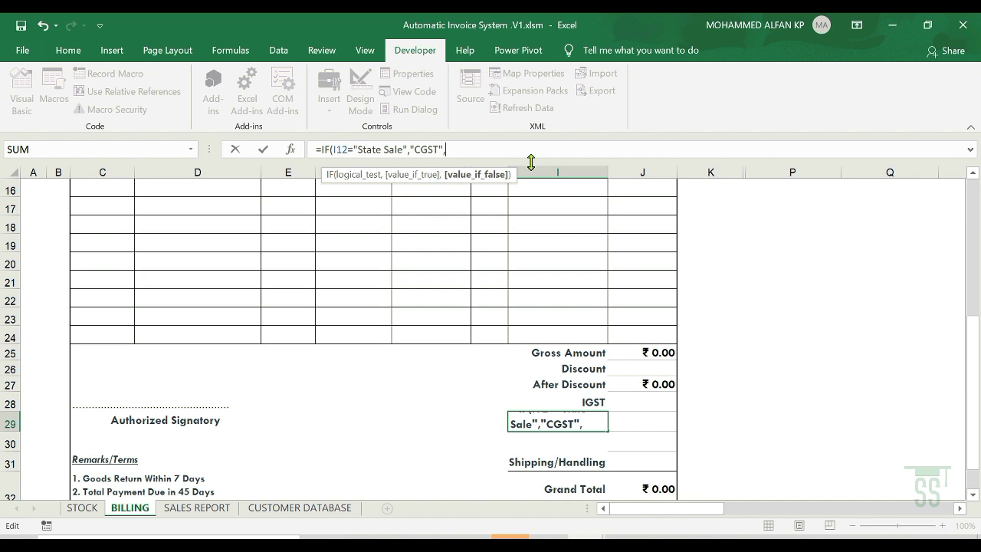
text("")
key(Return)
click(589, 425)
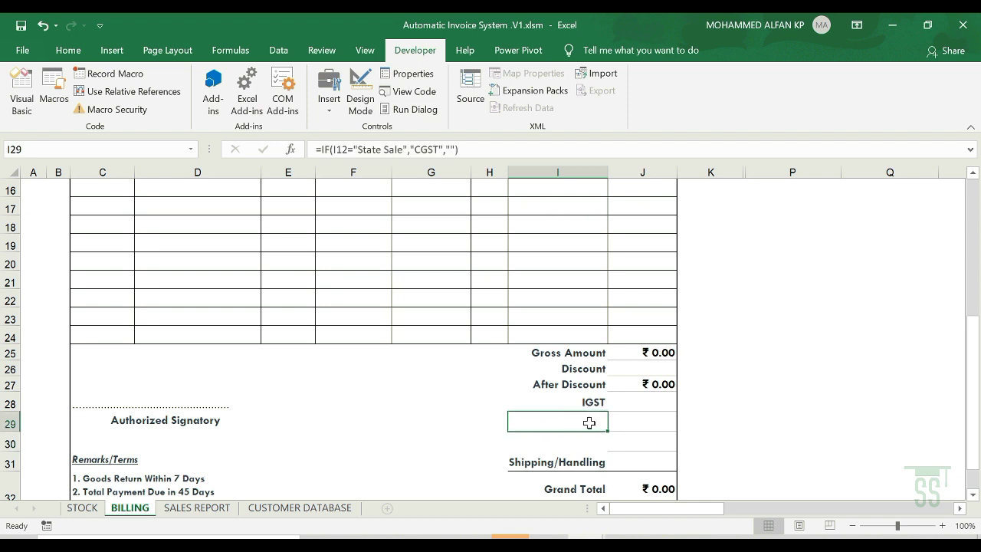
click(575, 439)
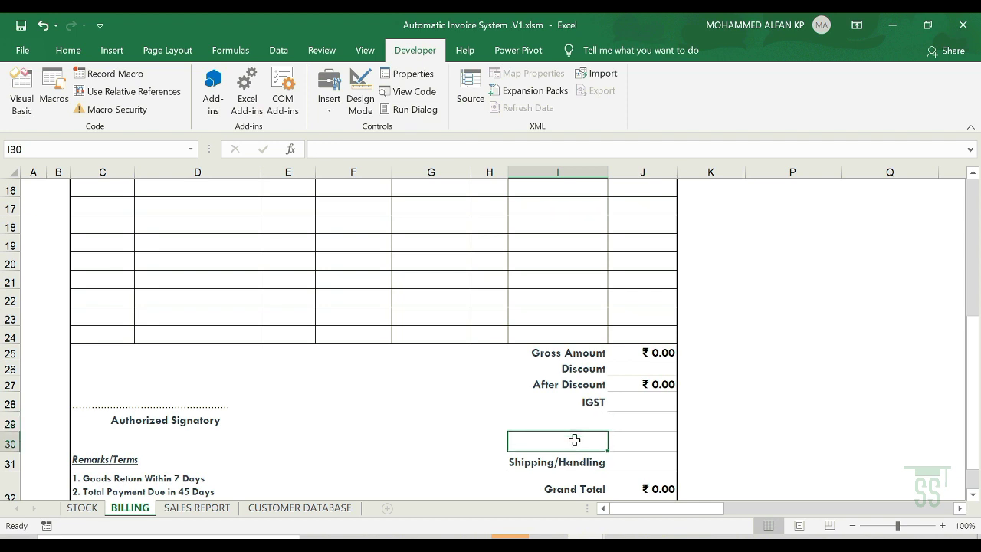
- Enter =IF(I12="State Sale","SGST","") in cell I30
text(=IF)
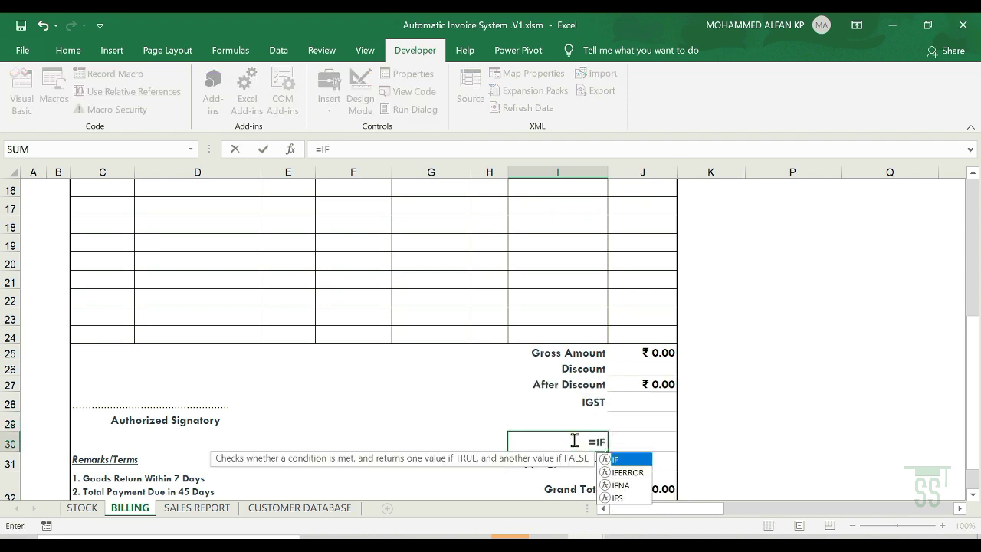
text(()
scroll(580, 434, up, 3)
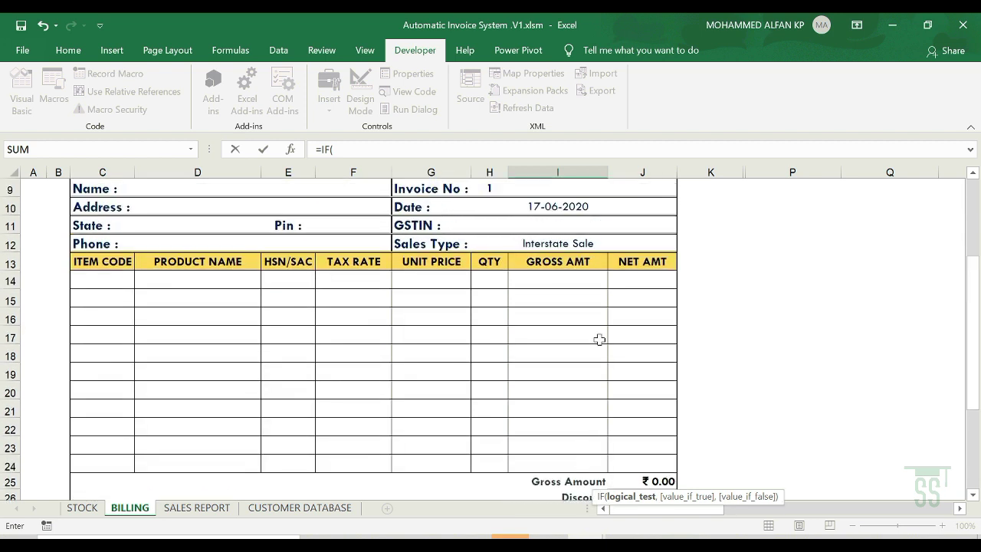
click(555, 243)
text(=)
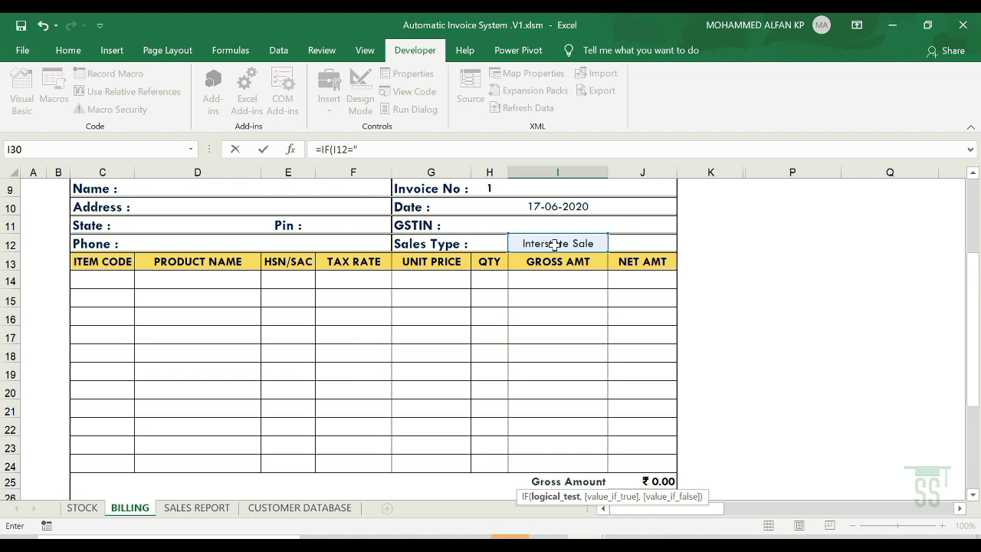
text("State Sale",)
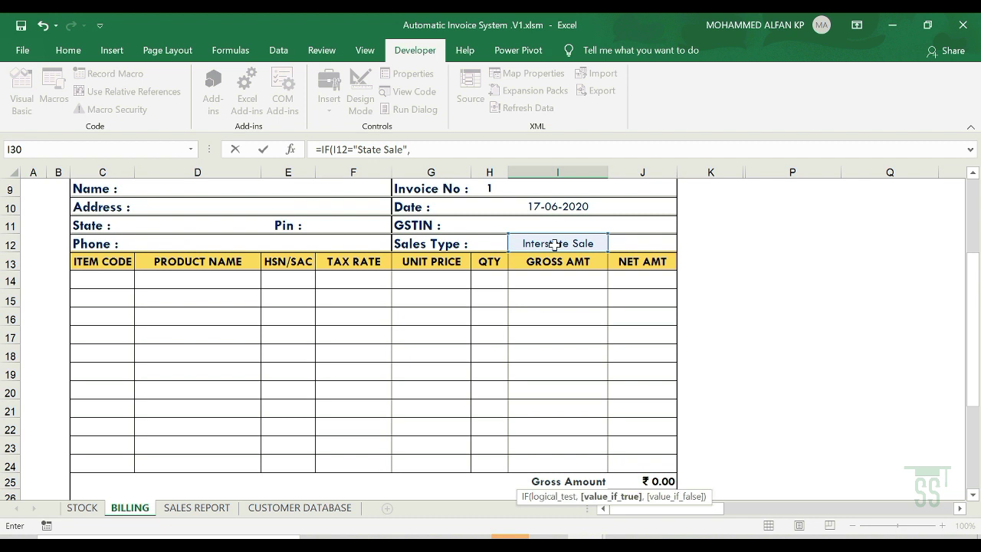
scroll(579, 318, down, 2)
scroll(578, 319, down, 1)
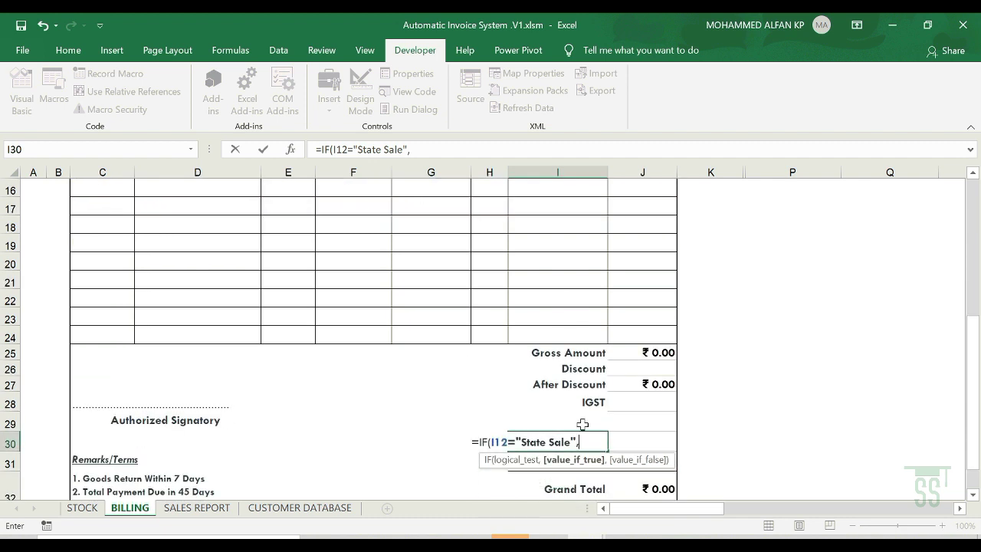
text("SGST)
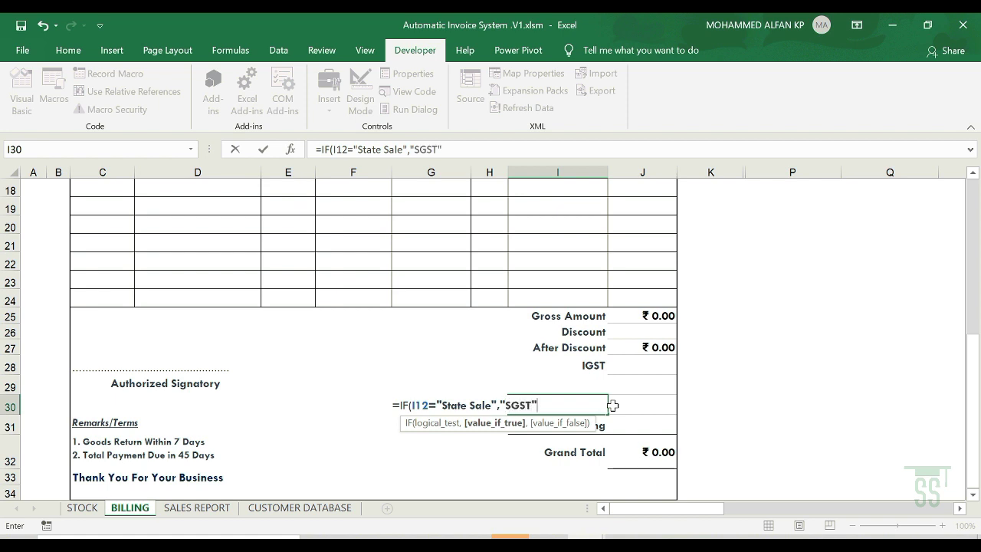
text(",)
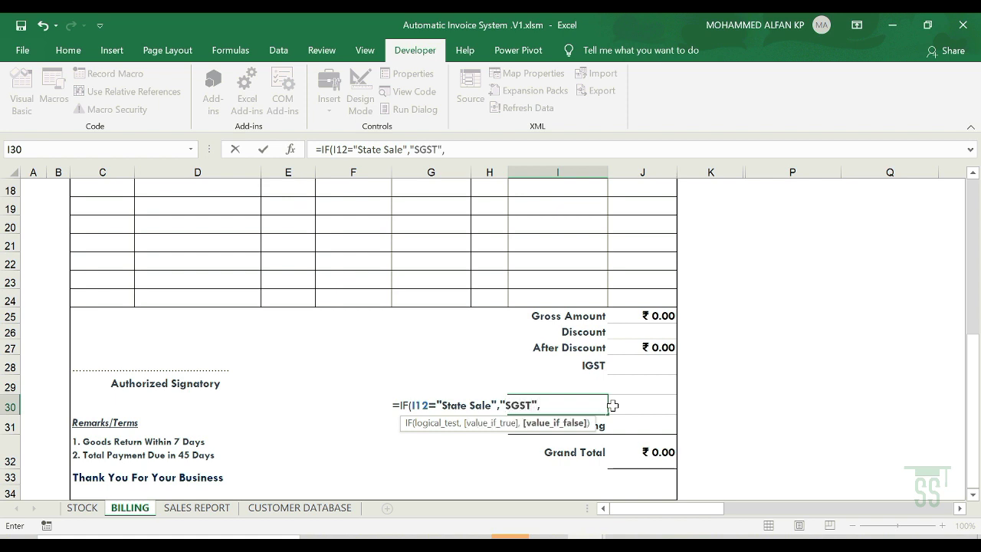
text(""))
key(Return)
scroll(593, 403, up, 2)
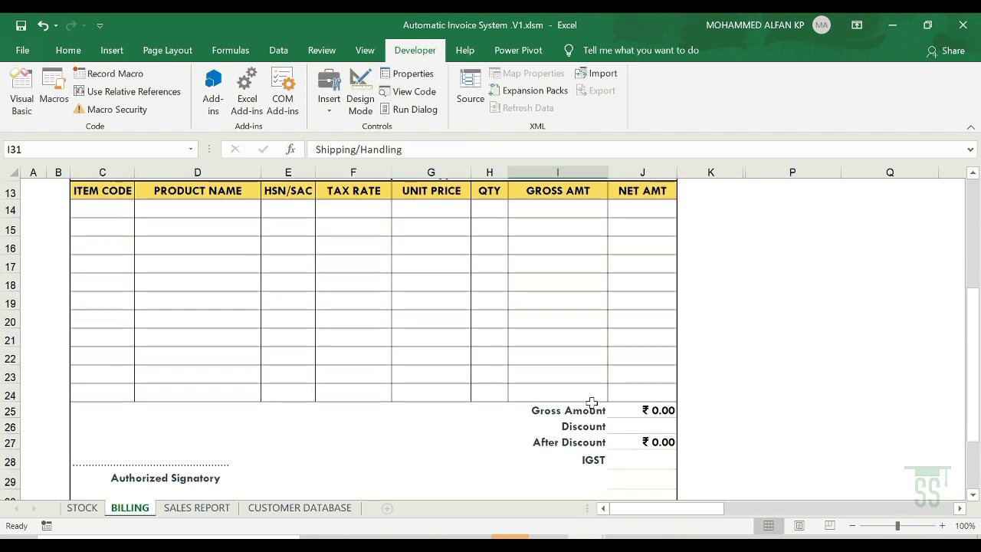
scroll(592, 402, up, 1)
click(557, 205)
scroll(605, 307, down, 1)
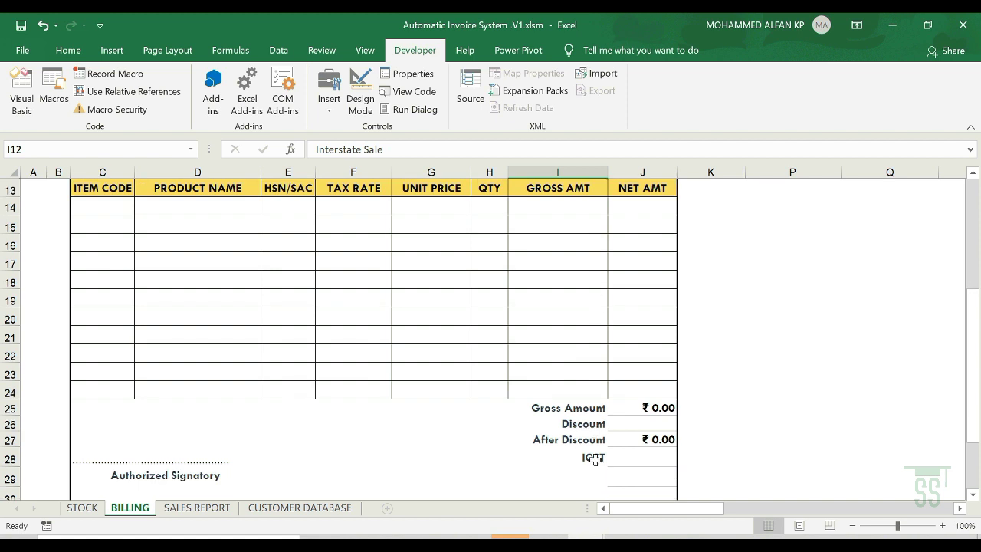
scroll(595, 458, up, 1)
click(615, 208)
click(615, 209)
click(614, 209)
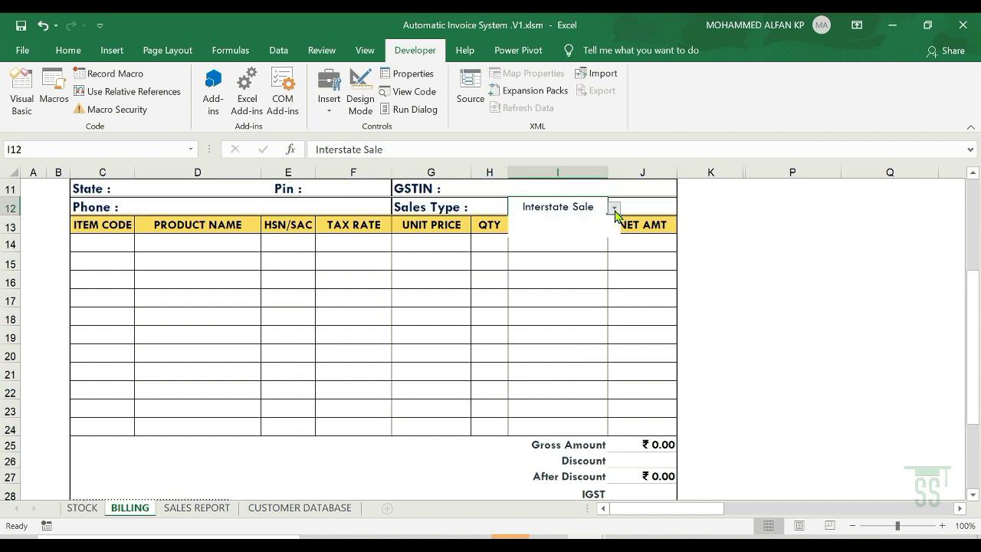
click(537, 221)
scroll(595, 410, down, 2)
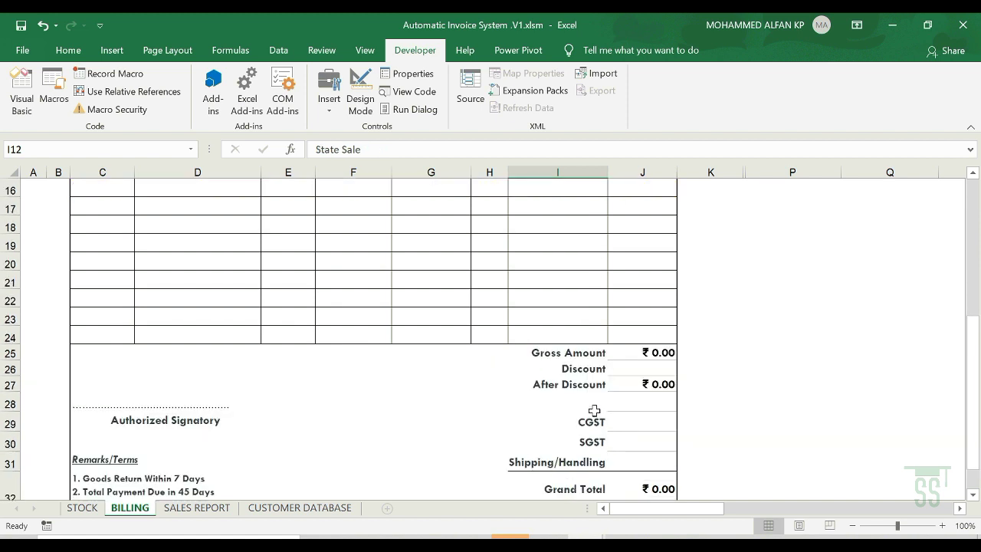
scroll(594, 410, down, 1)
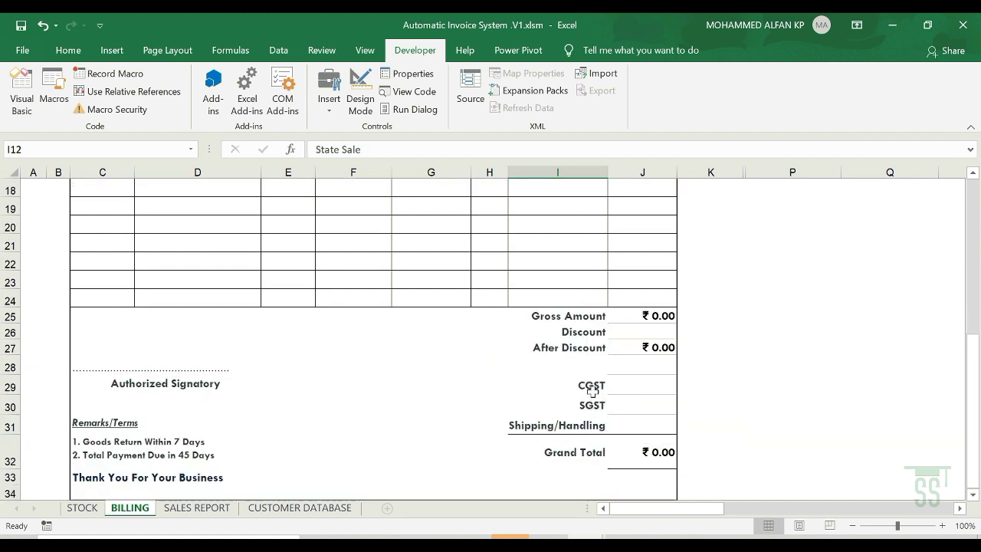
scroll(641, 387, up, 1)
click(639, 385)
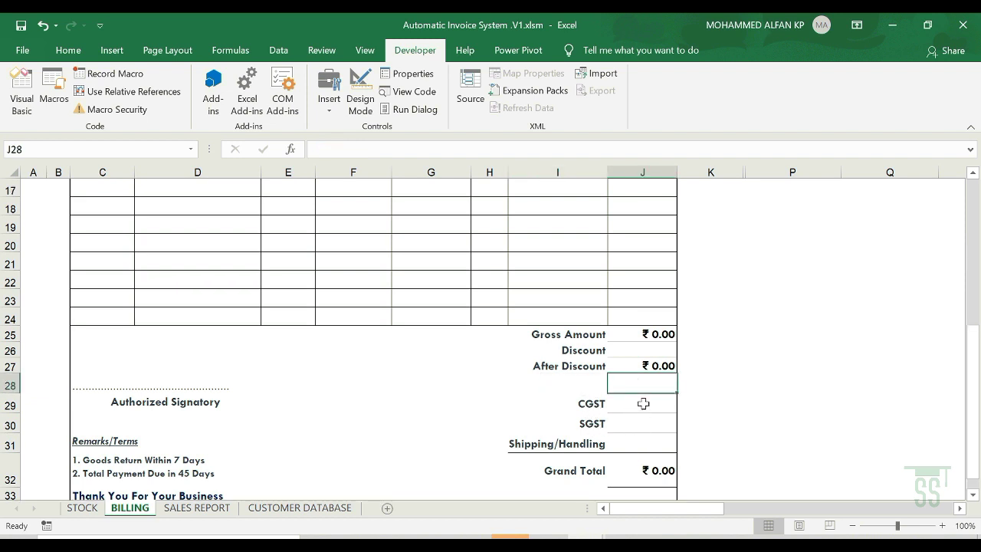
scroll(607, 387, up, 3)
click(597, 244)
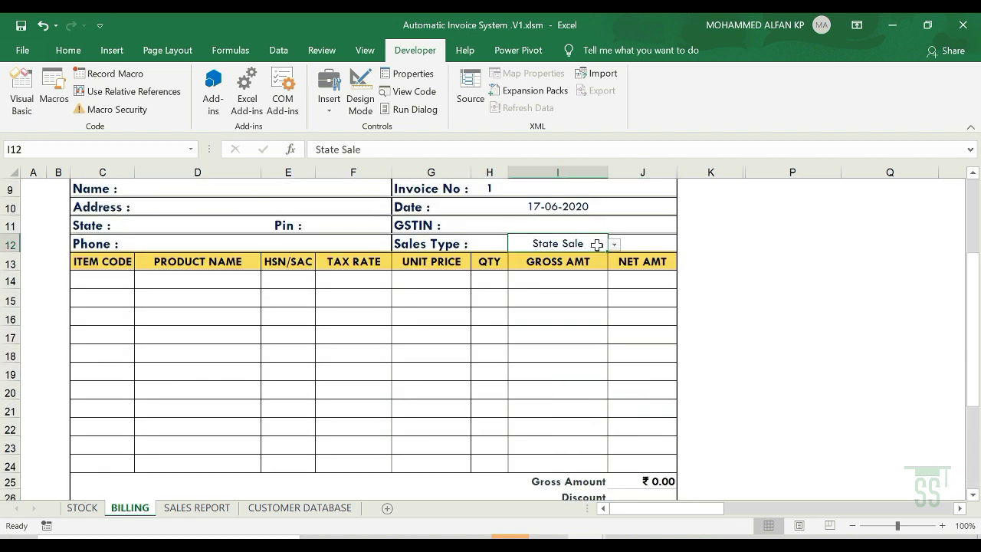
click(614, 243)
click(594, 268)
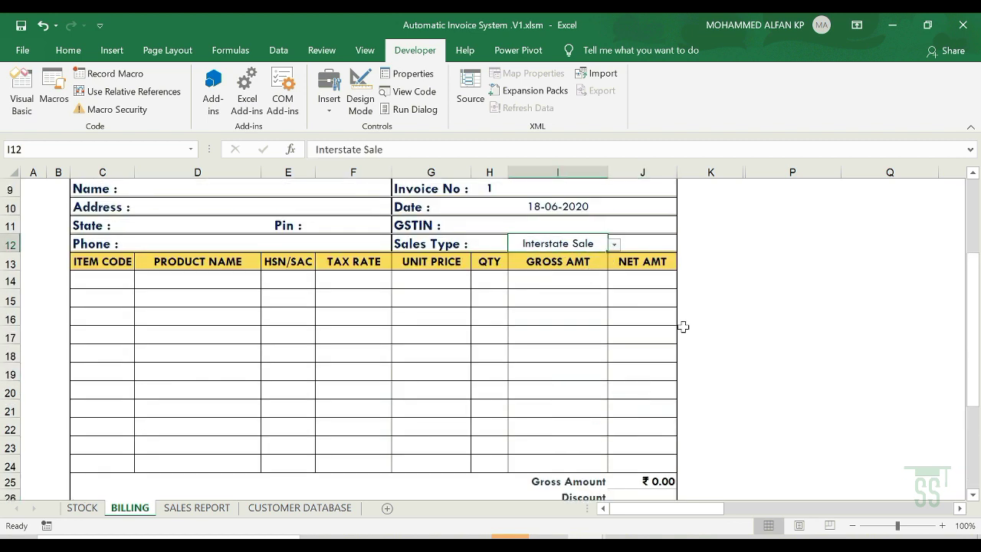
scroll(747, 401, up, 1)
scroll(596, 313, down, 3)
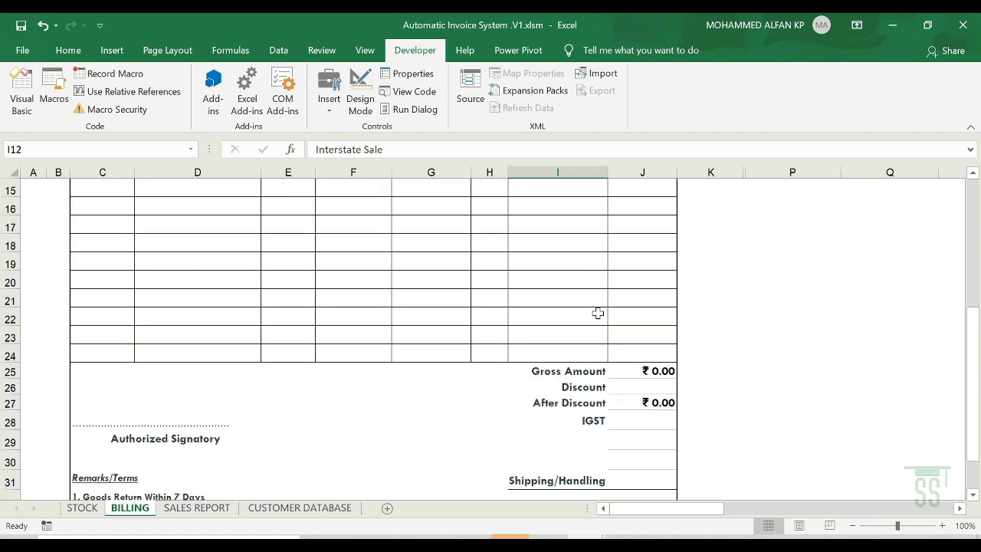
scroll(598, 313, down, 2)
click(641, 331)
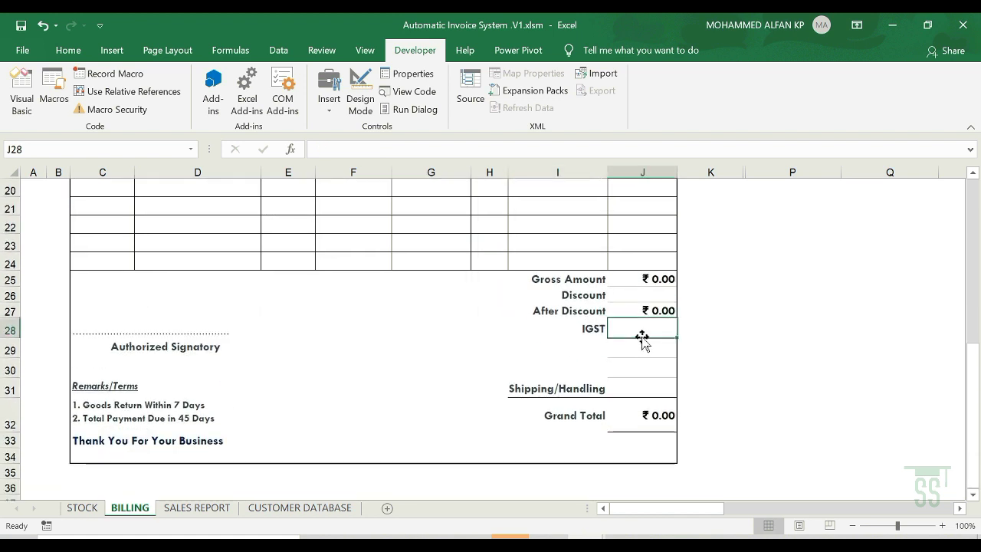
scroll(642, 341, up, 1)
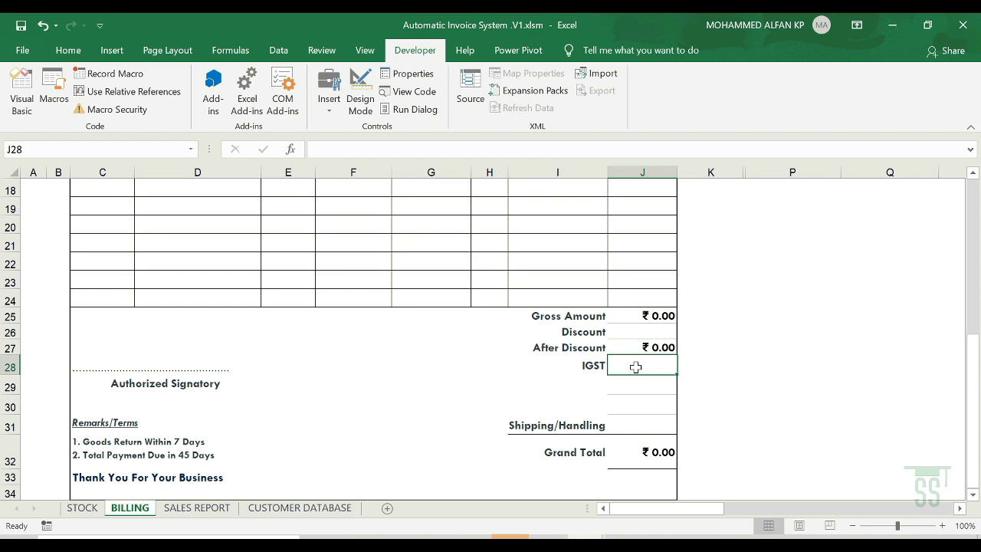
- Enter =IF(I28="","",(SUM(J14:J24)-SUM(I14:I24))) in J28 for the IGST amount
scroll(635, 367, up, 1)
text(=IF)
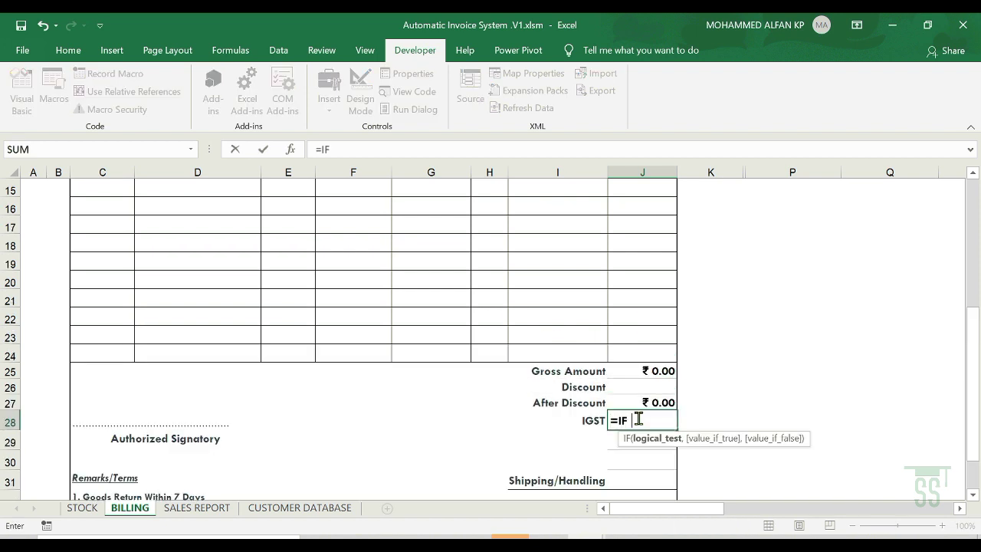
click(584, 422)
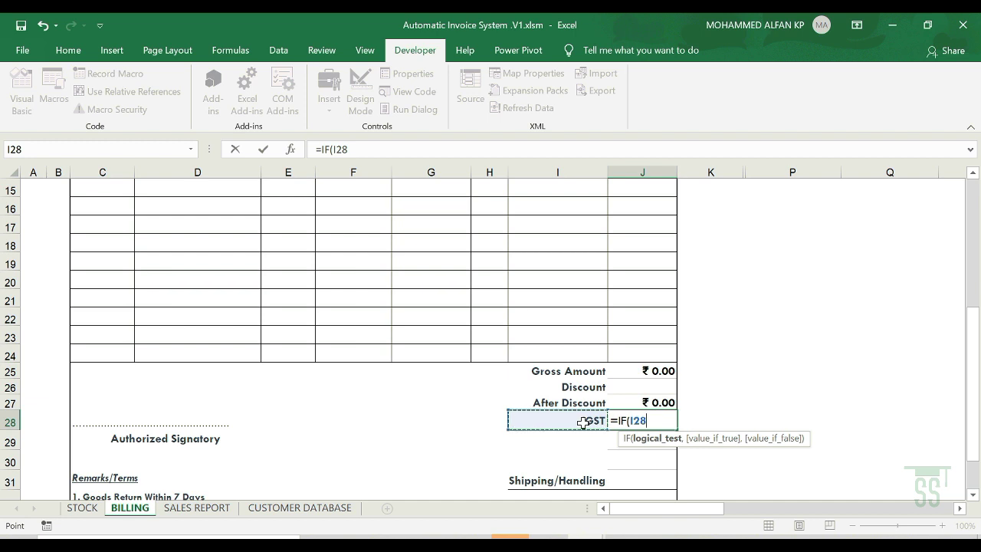
text(="",)
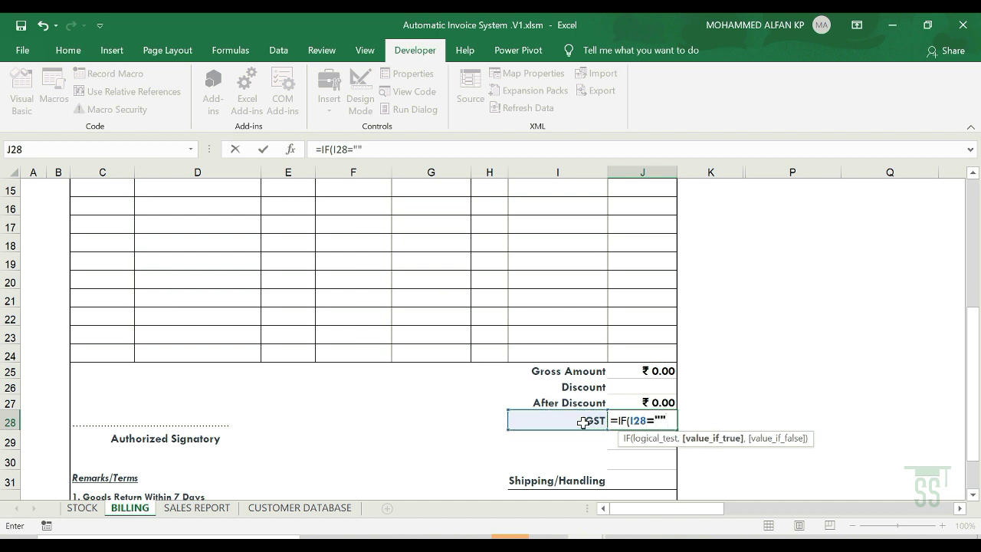
text("")
text(,)
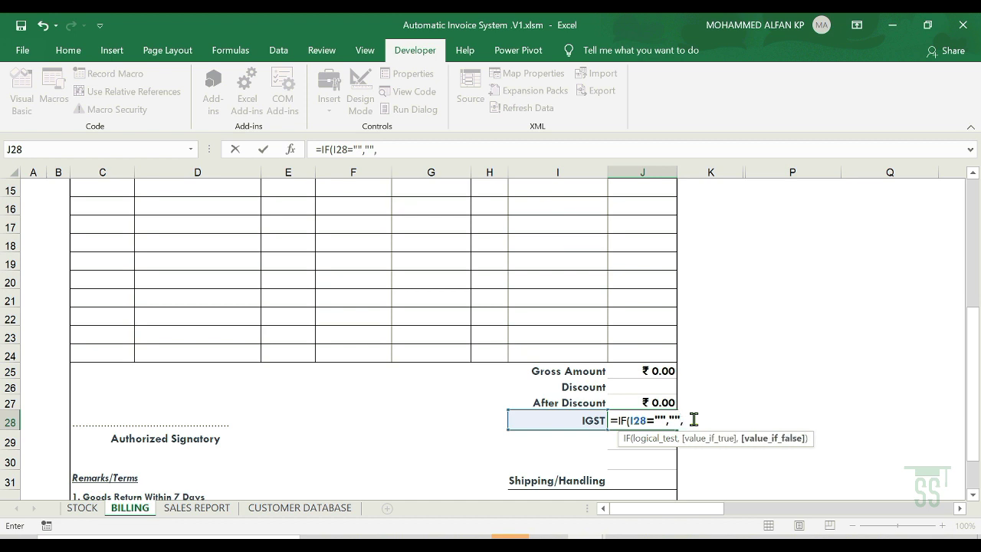
text((SUM)
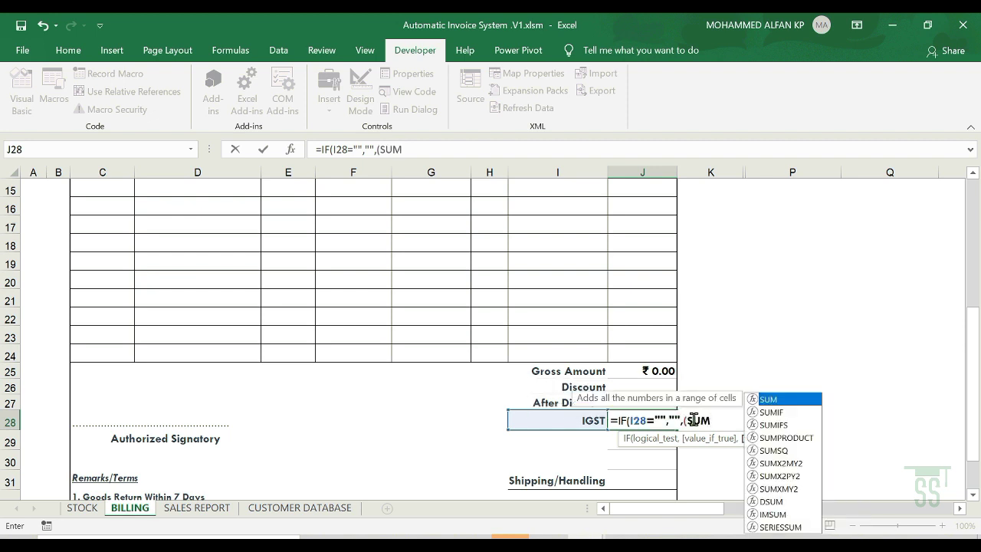
text(()
scroll(693, 420, up, 2)
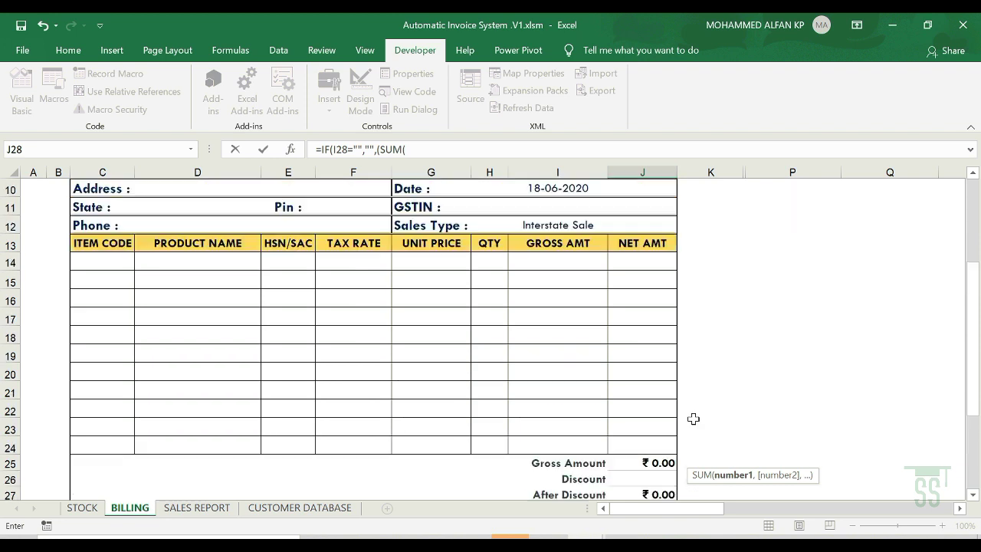
drag(639, 263, 641, 444)
text())
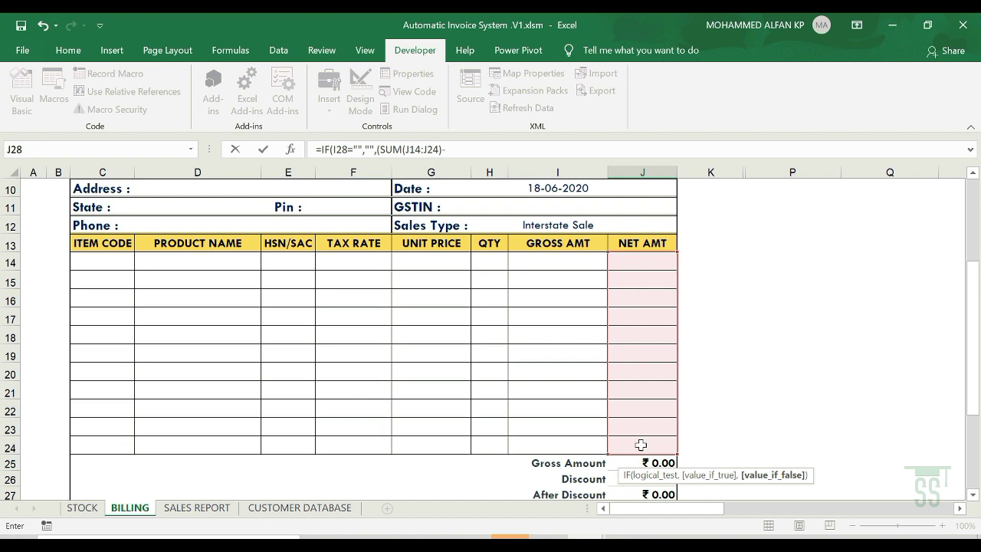
text(-SUM()
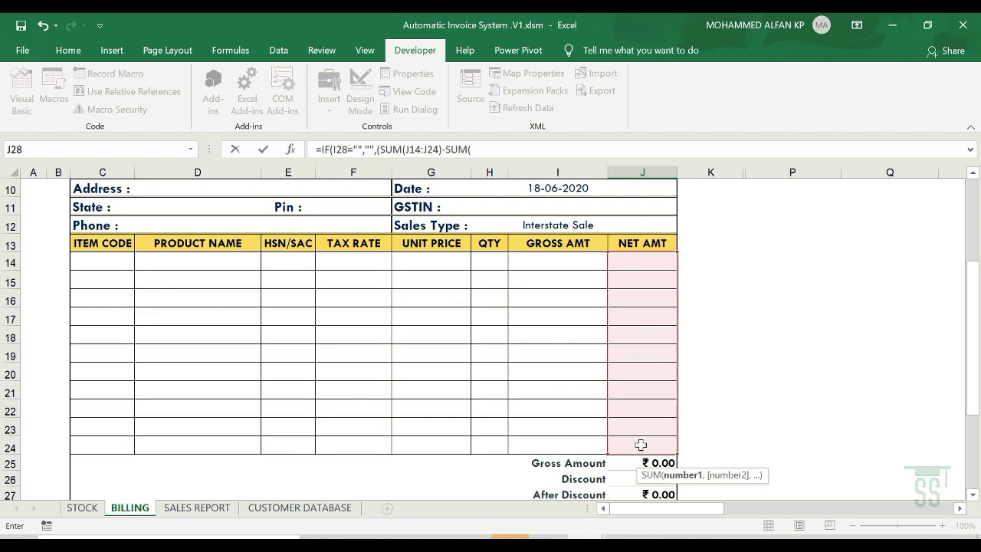
drag(558, 263, 557, 448)
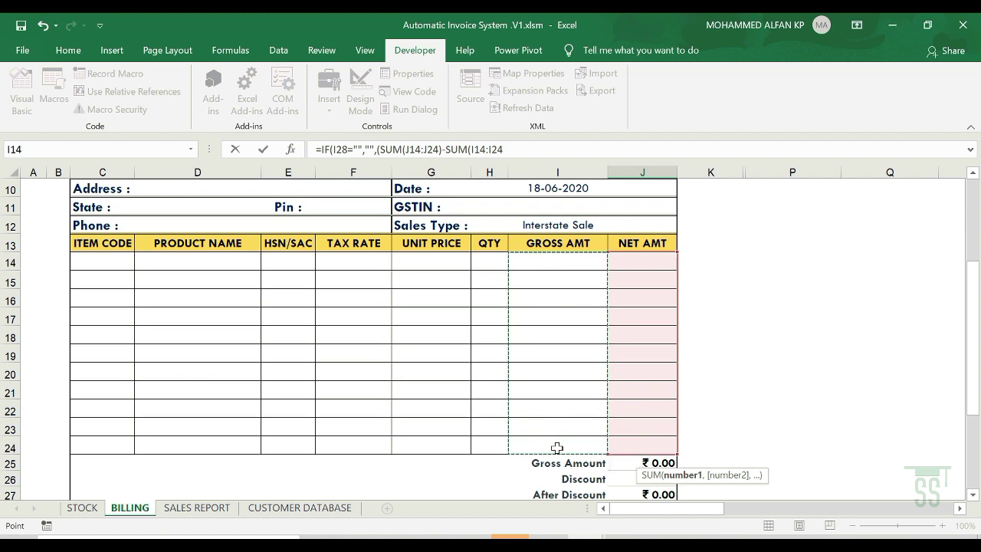
text())
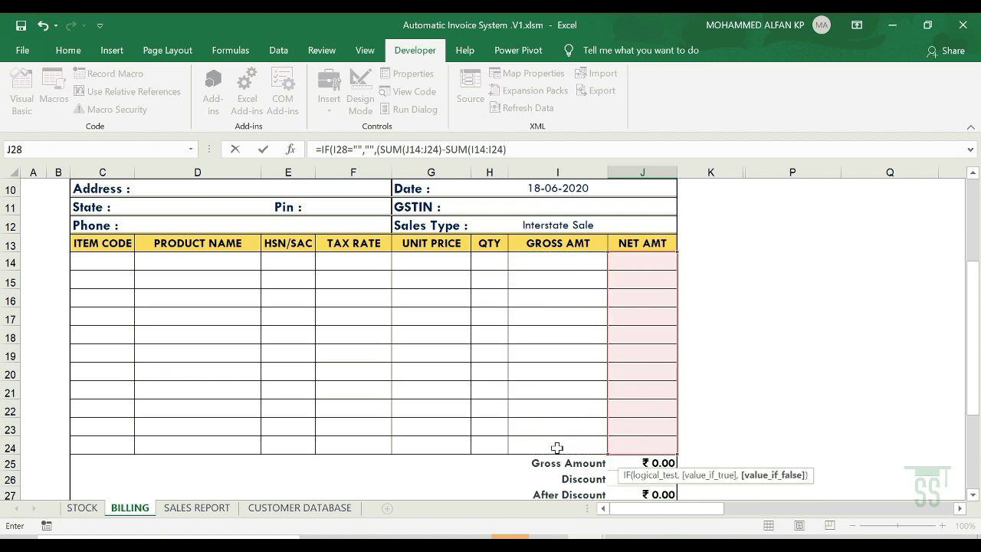
text())
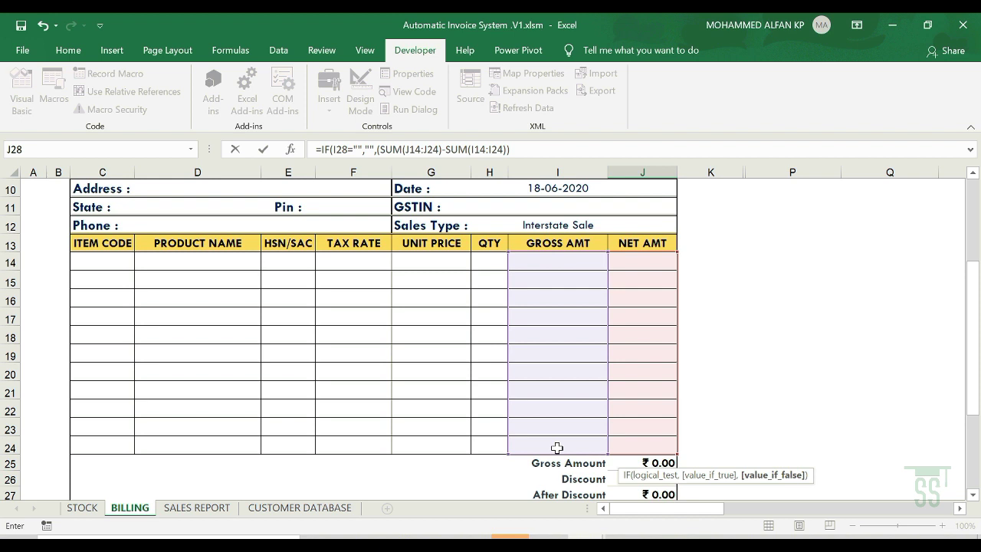
text())
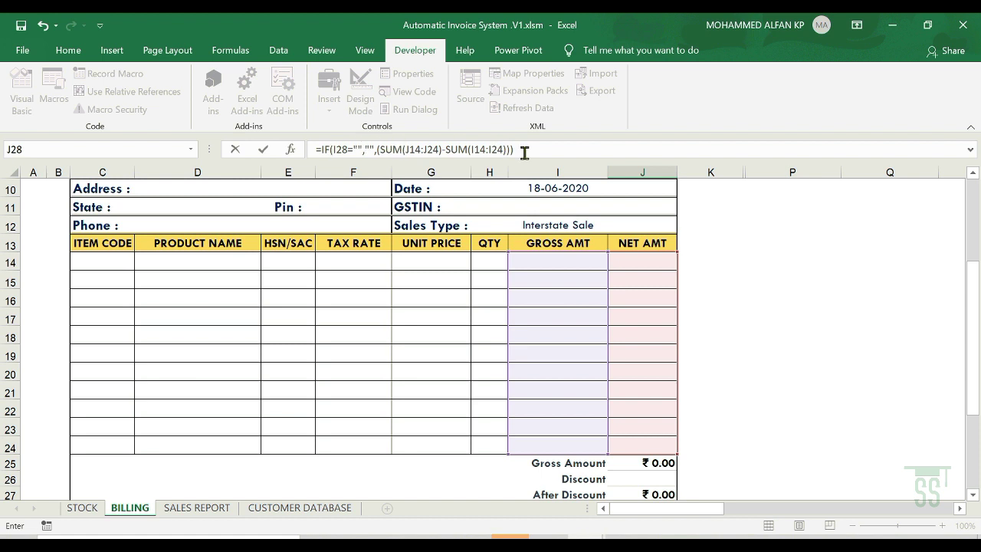
key(Return)
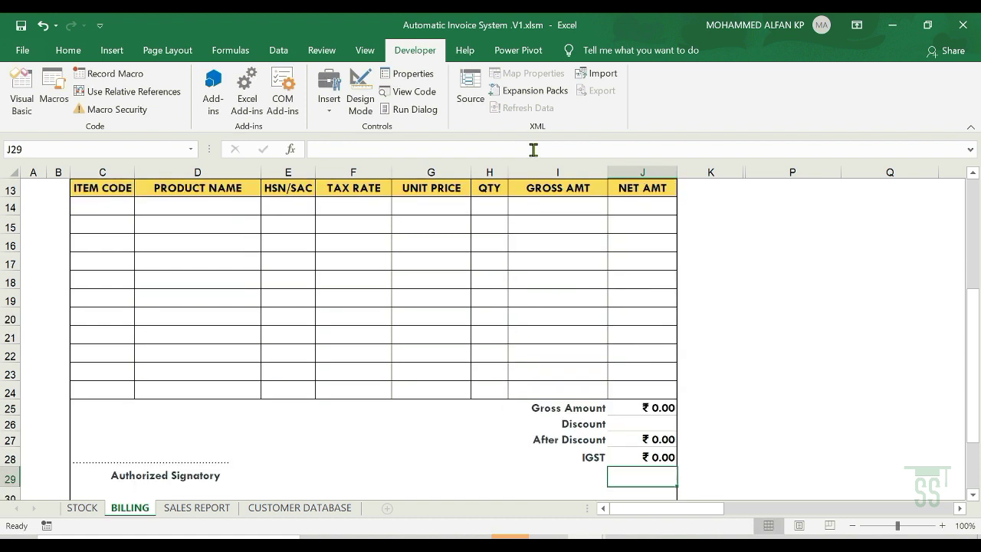
- Recheck the J28 formula and look up item codes on the STOCK sheet
scroll(743, 475, down, 1)
click(654, 419)
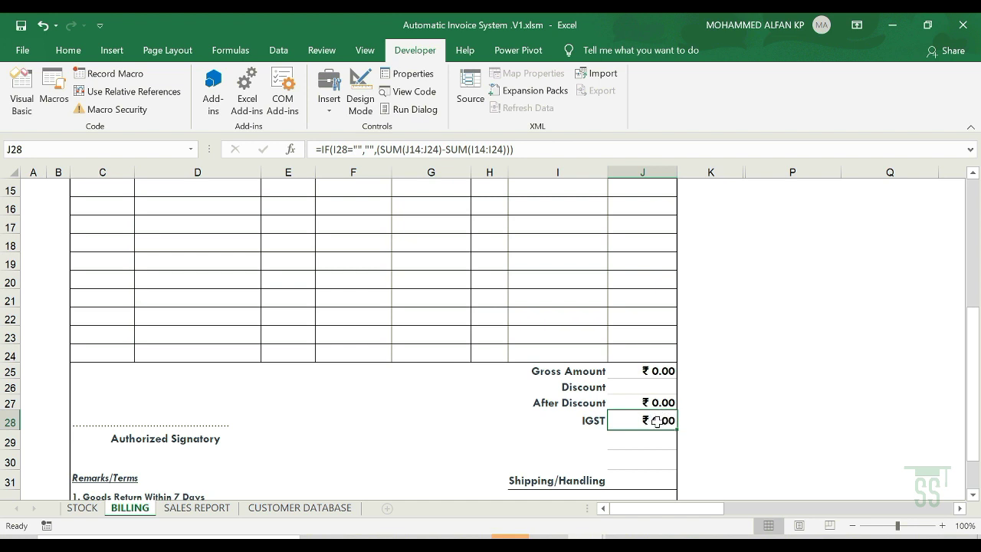
scroll(657, 422, up, 1)
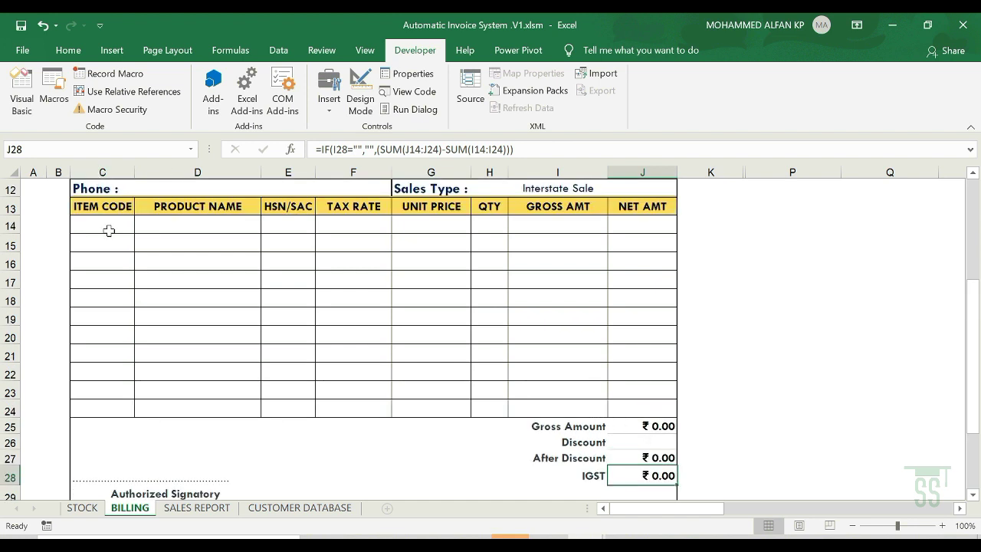
click(82, 507)
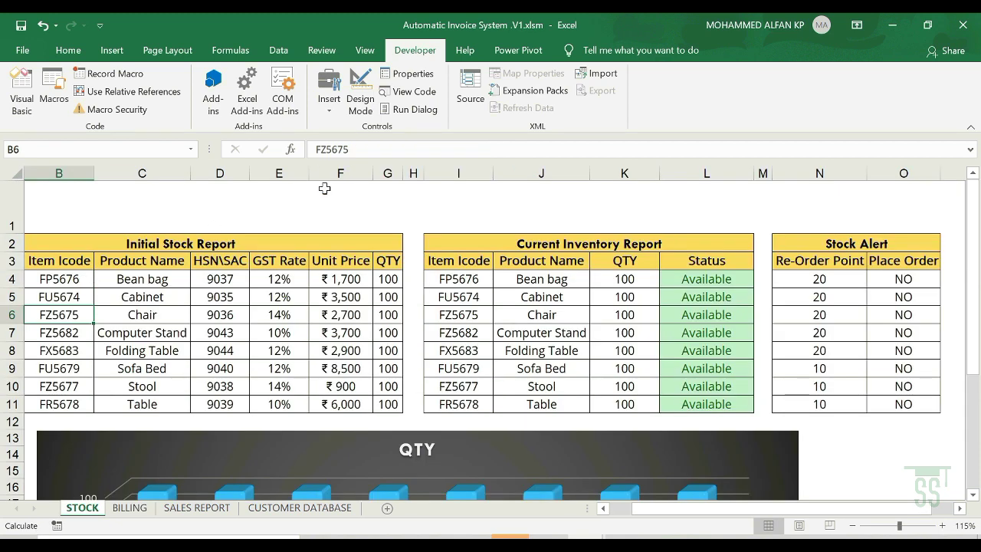
click(130, 508)
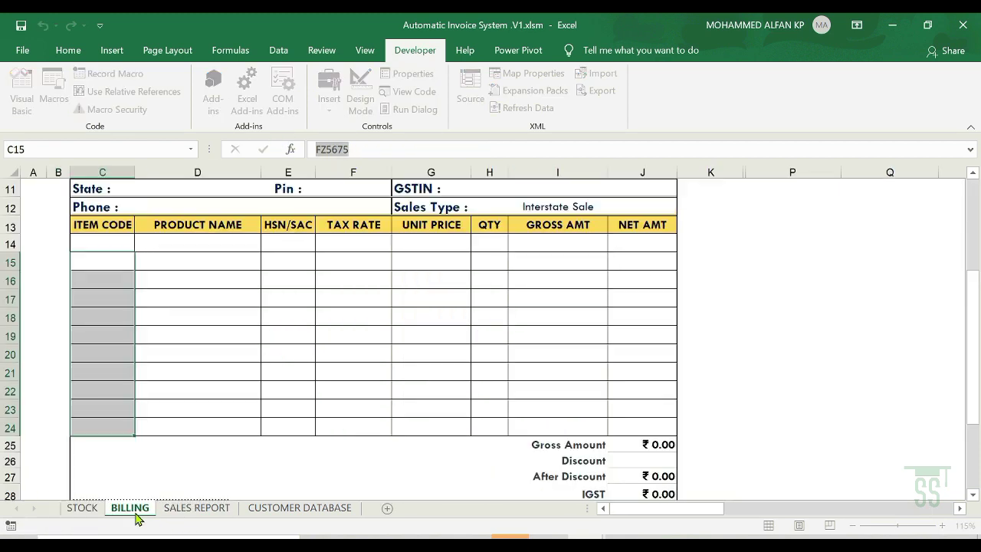
- Add item FZ5675 with quantity 2 on the first invoice line
click(119, 240)
text(FZ5675)
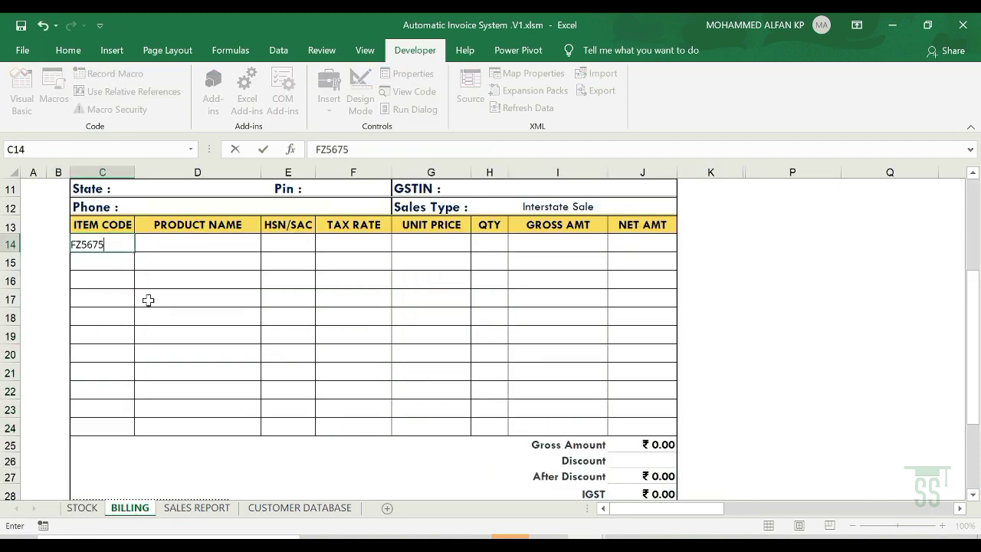
key(Return)
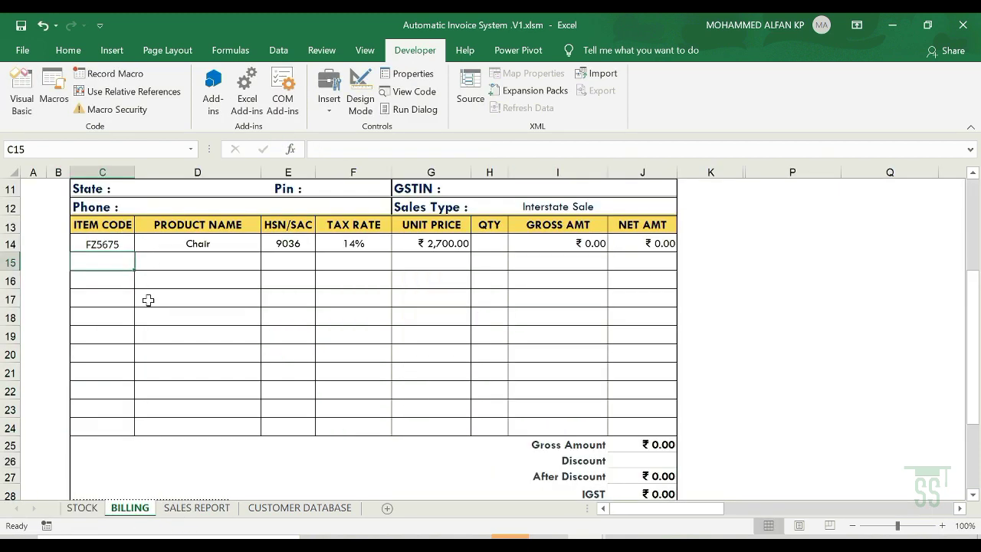
click(492, 245)
text(2)
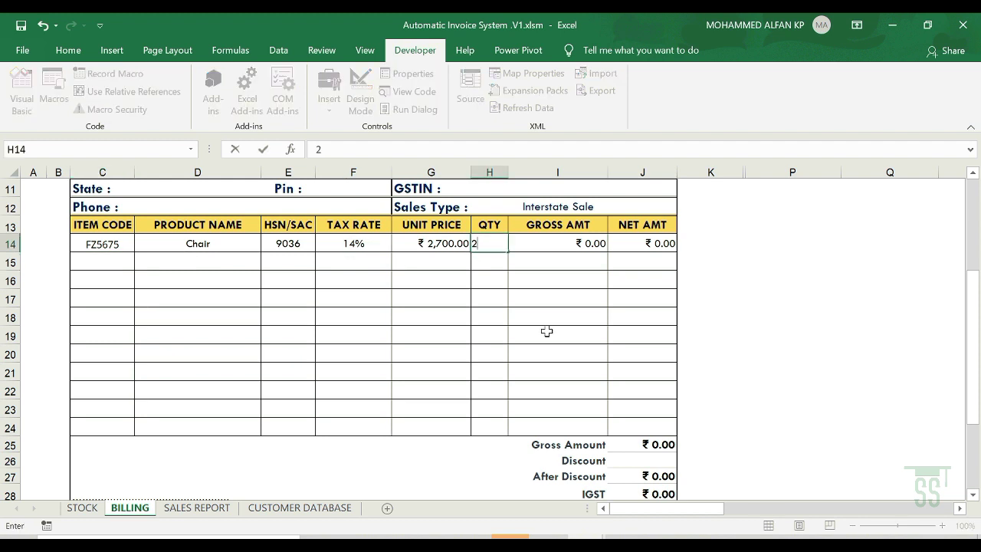
key(Return)
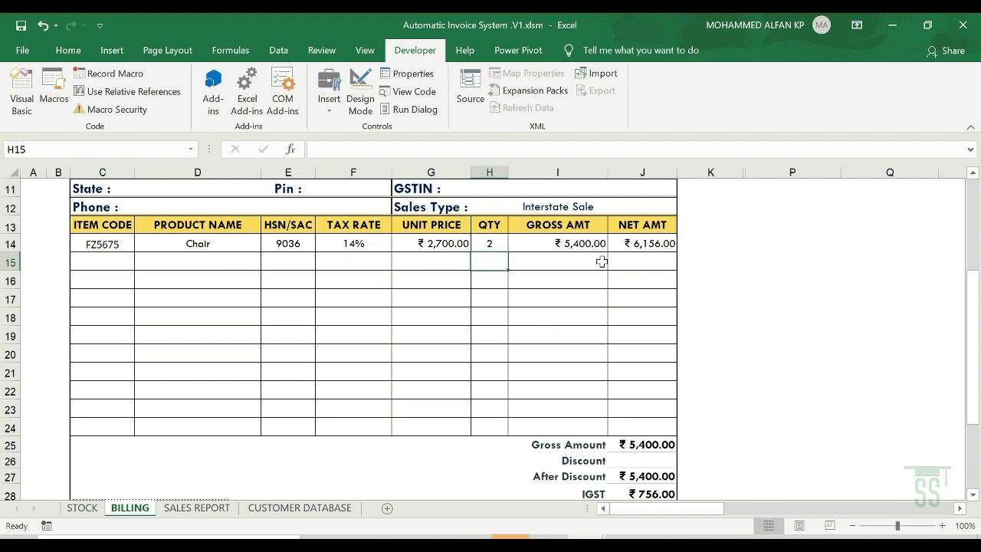
- Enter a 10 discount in J26 and verify IGST shows ₹ 756.00
scroll(667, 375, down, 1)
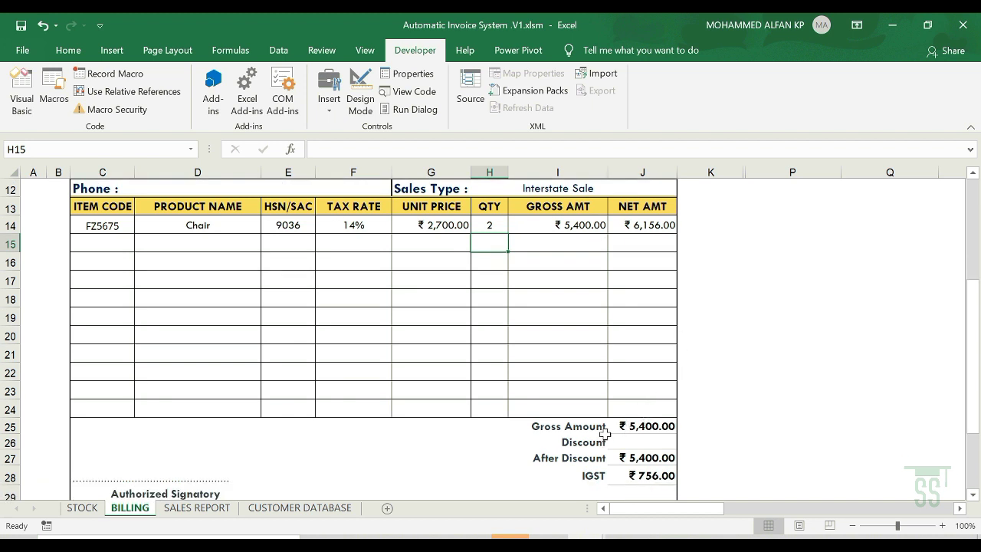
scroll(614, 435, down, 1)
click(646, 425)
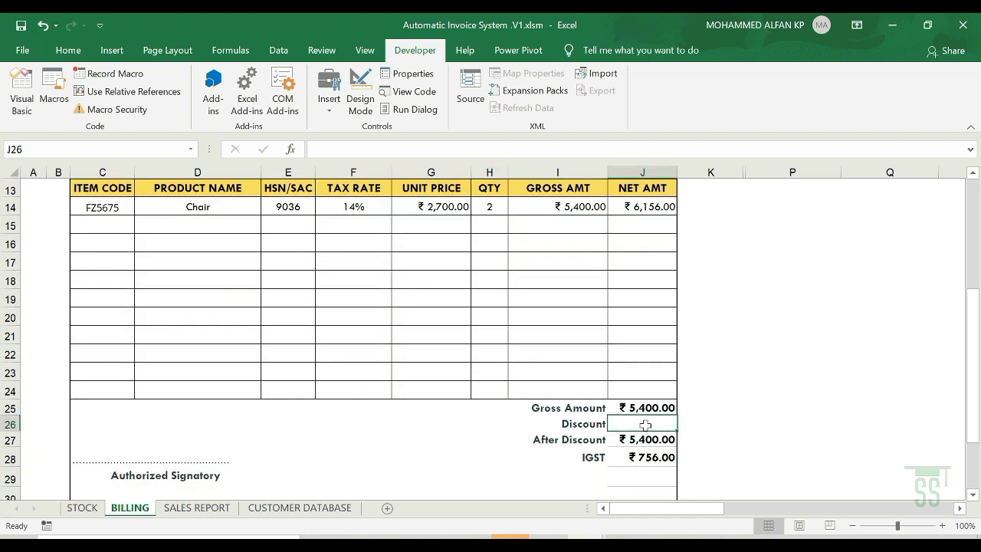
text(10)
key(Return)
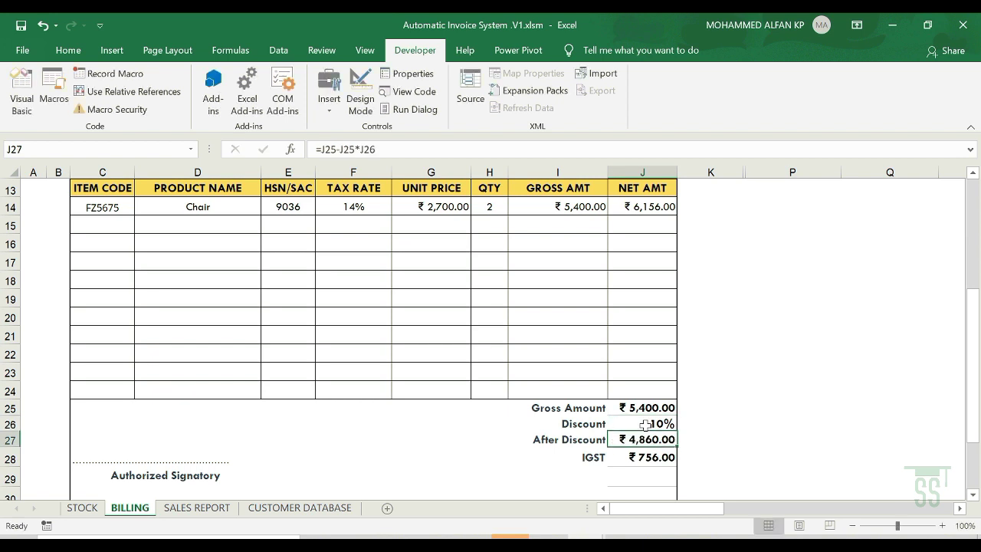
scroll(675, 406, down, 1)
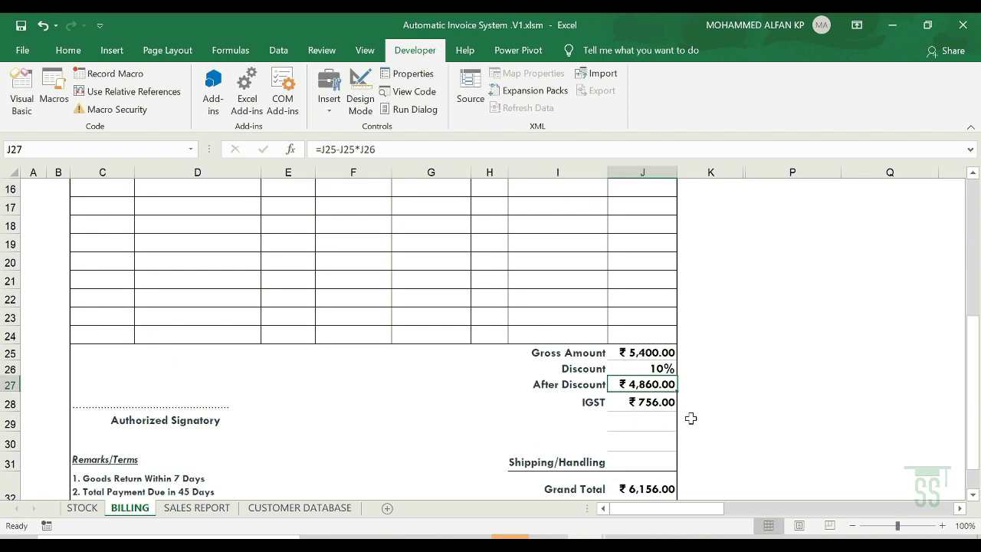
scroll(691, 418, up, 1)
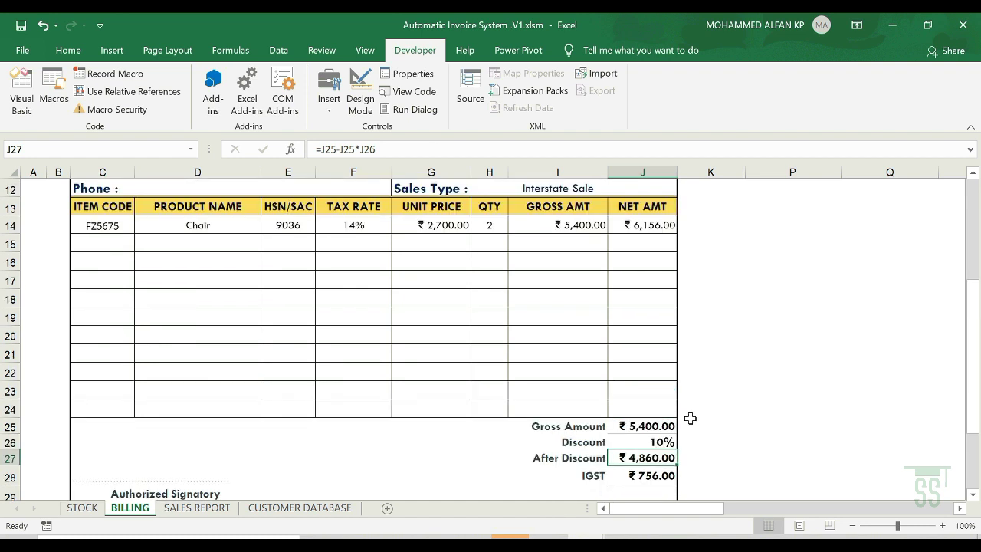
click(641, 477)
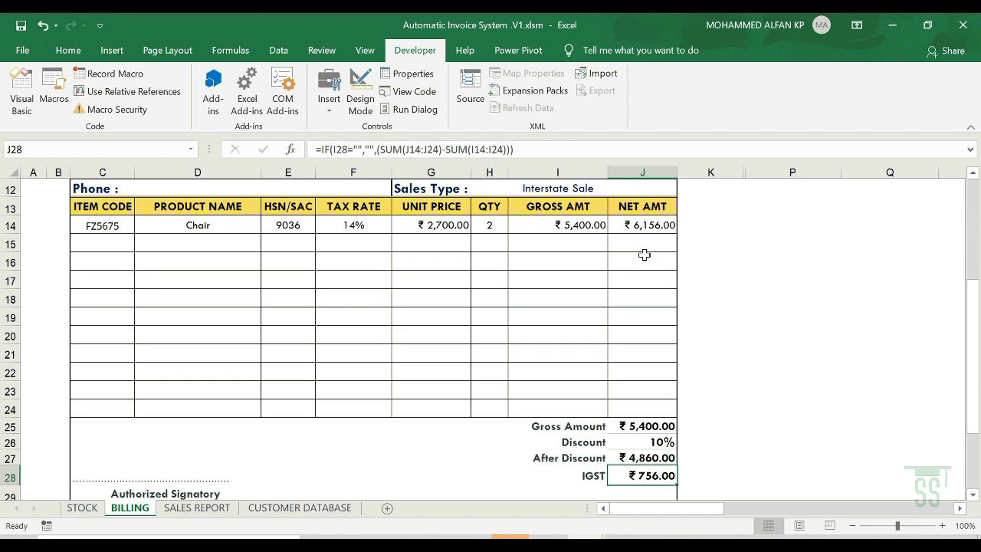
scroll(723, 298, down, 1)
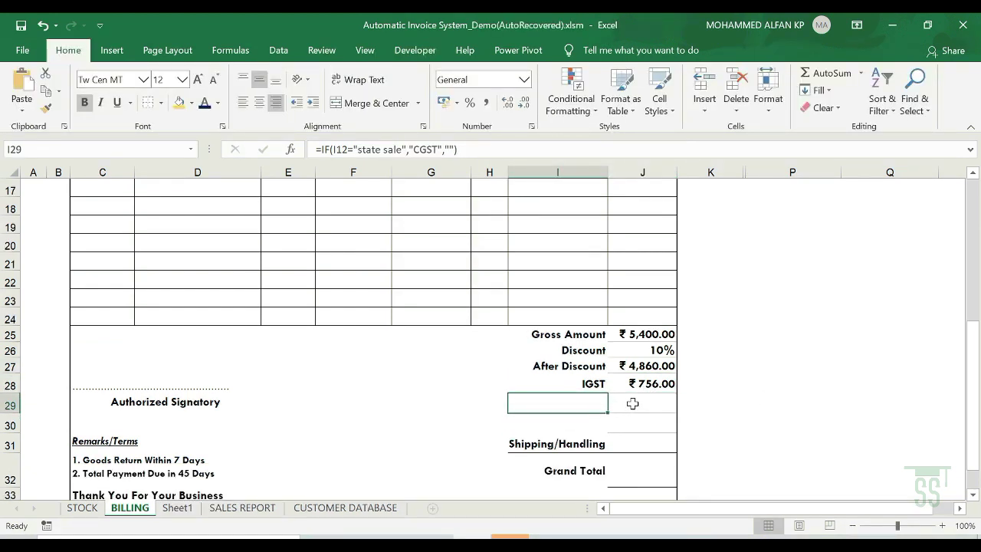
- Inspect the CGST label formula in I29 and select amount cell J29
click(633, 403)
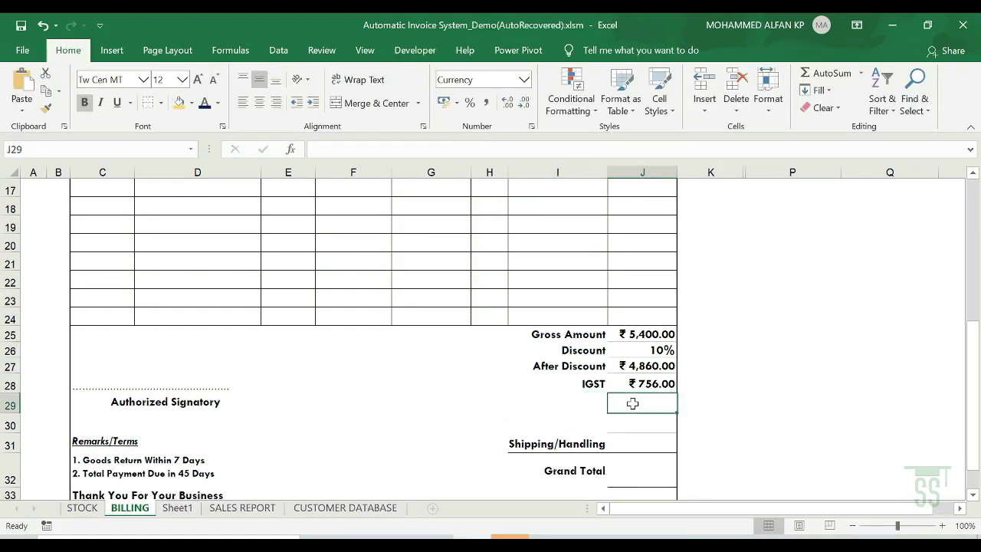
click(593, 405)
click(634, 404)
mouse_move(640, 404)
mouse_down()
mouse_move(640, 429)
mouse_move(633, 405)
mouse_up()
- Enter =IF(I29="","",(SUM(J14:J24)-SUM(I14:I24))/2) in J29
text(=)
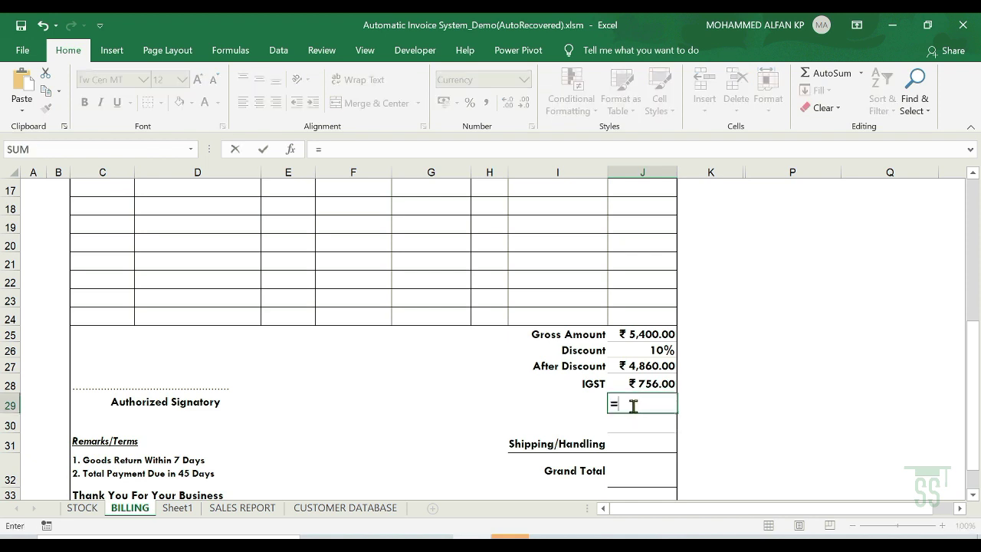
text(if()
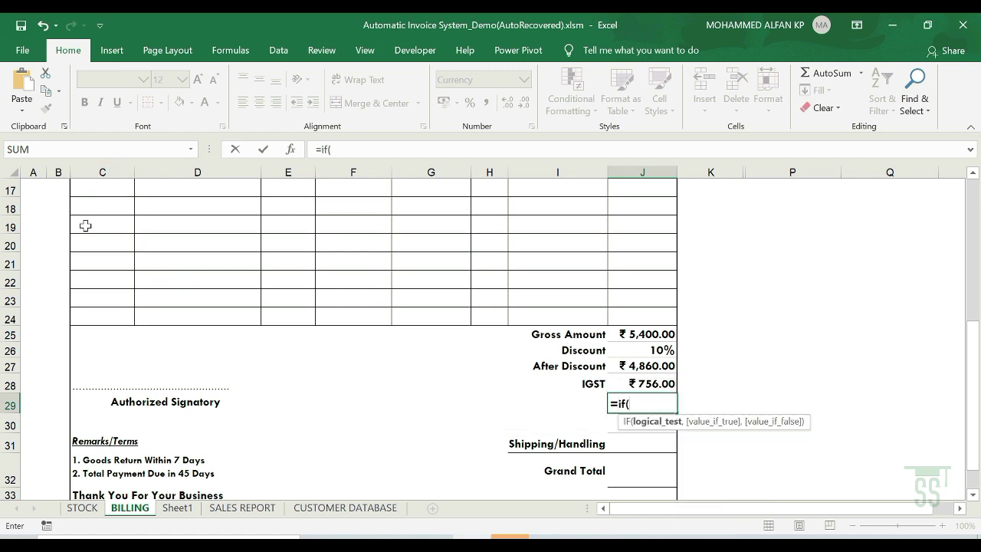
click(589, 399)
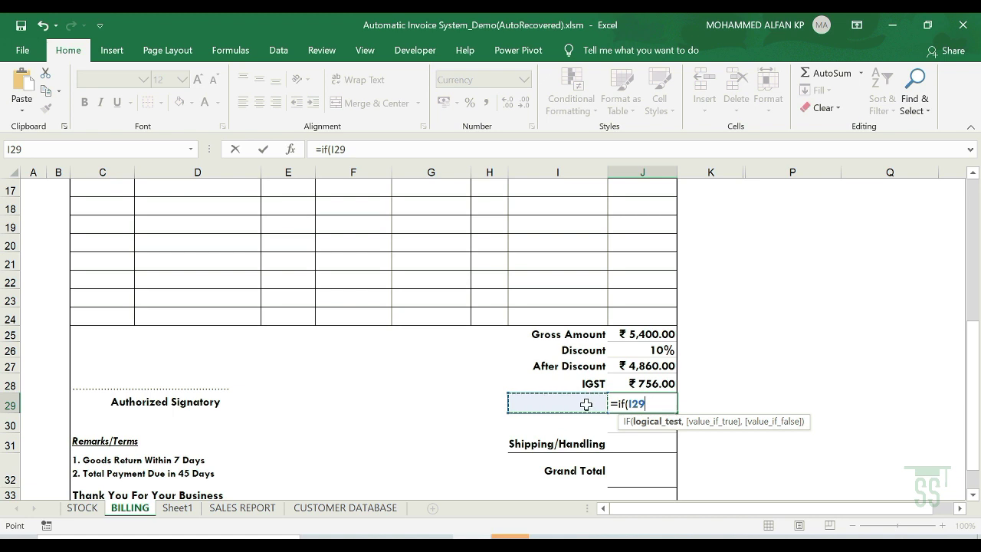
text(=)
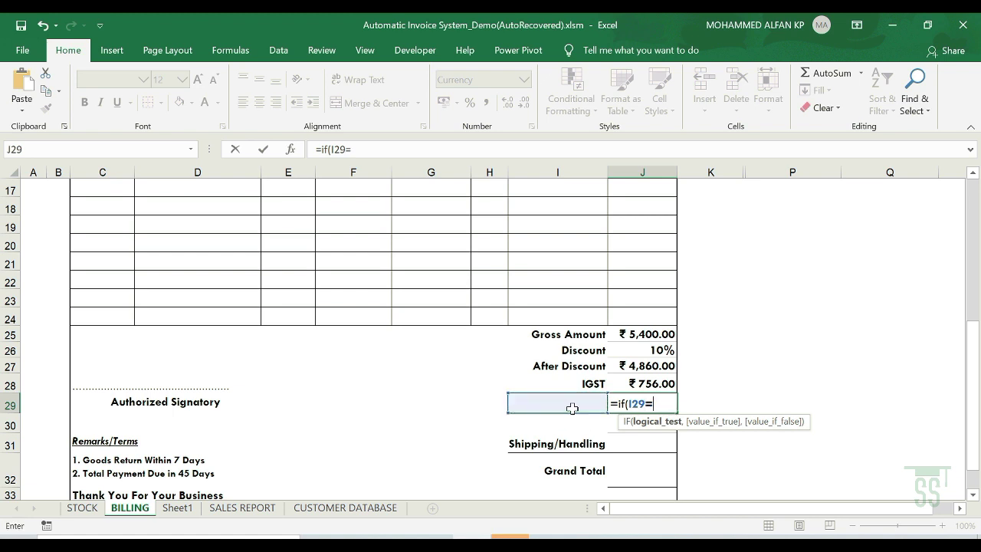
text("","")
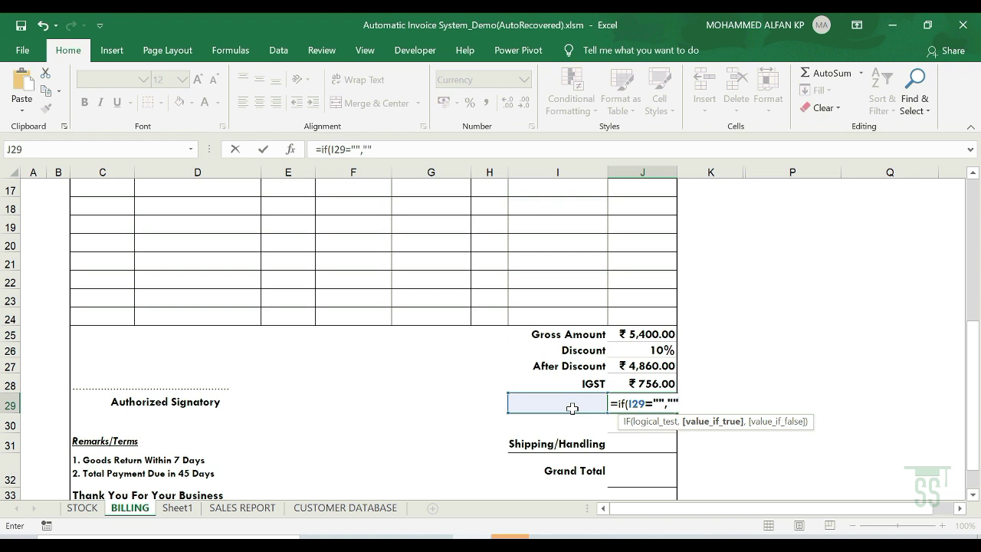
text(,(sum)
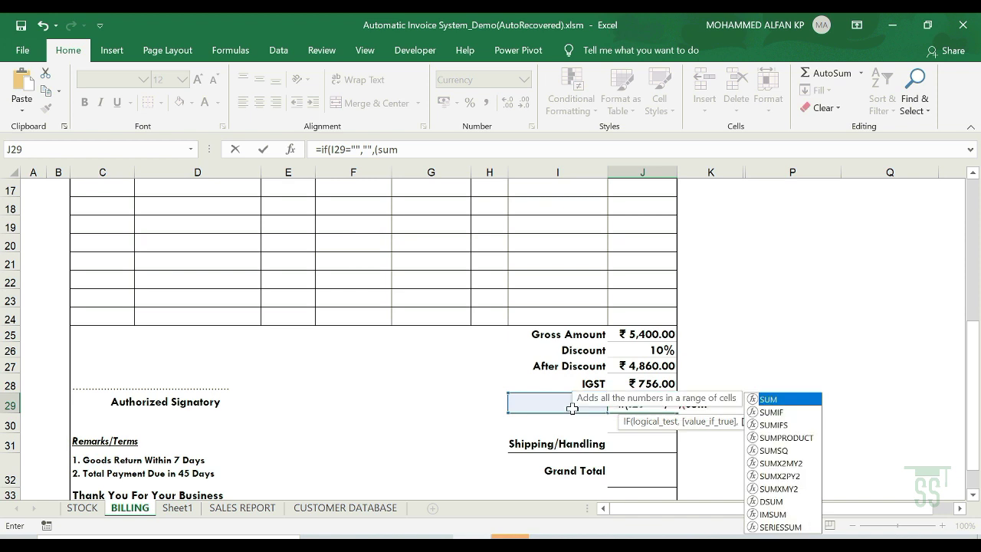
text(()
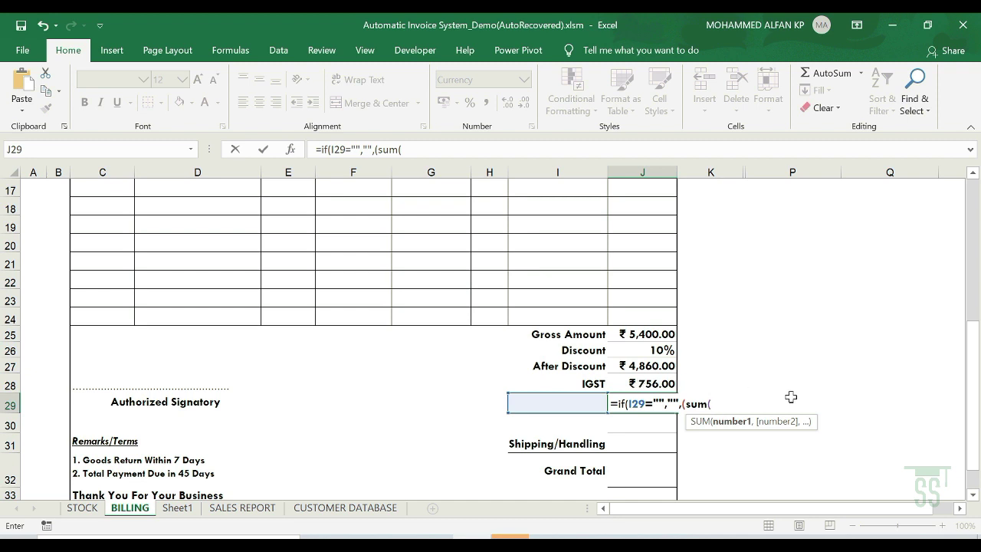
scroll(651, 306, up, 2)
drag(644, 207, 653, 390)
text())
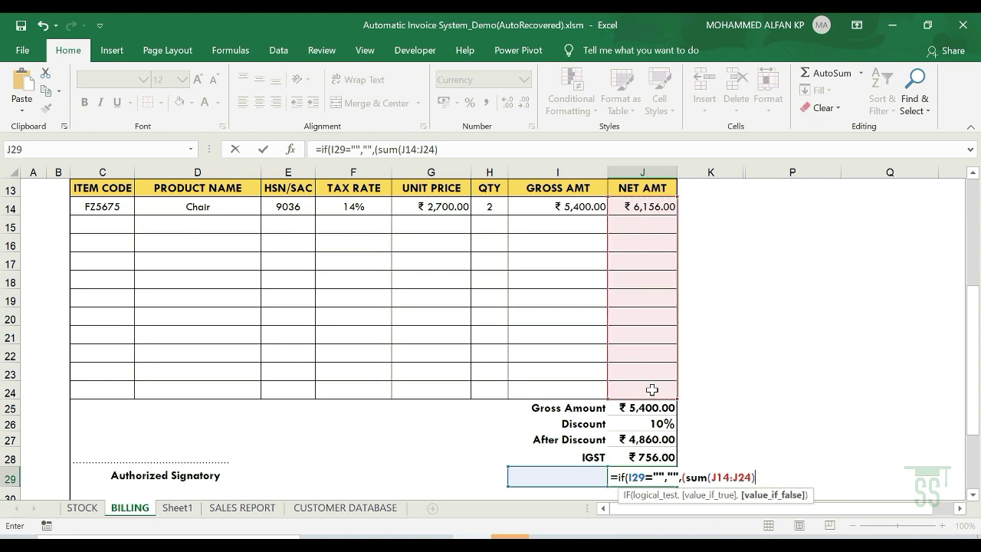
text(-sum)
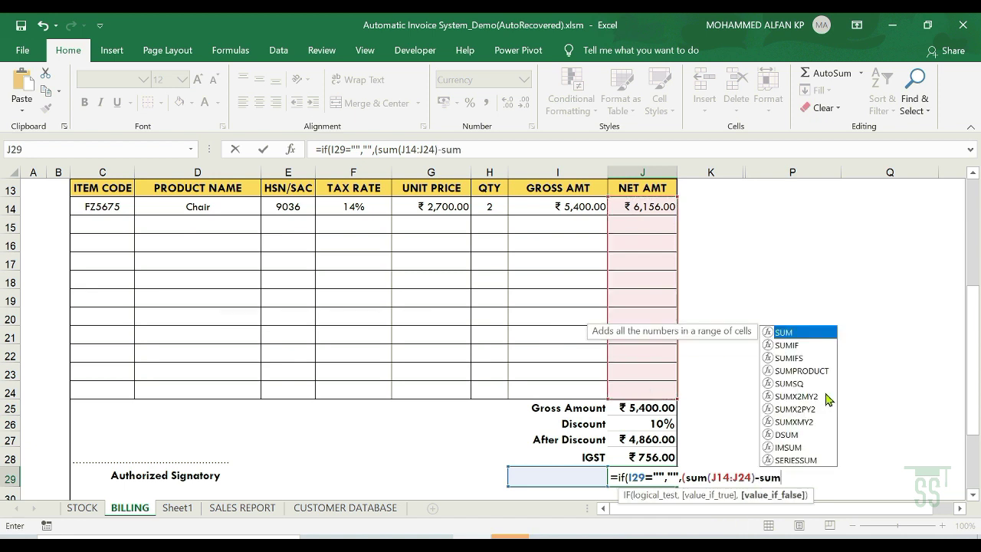
text(()
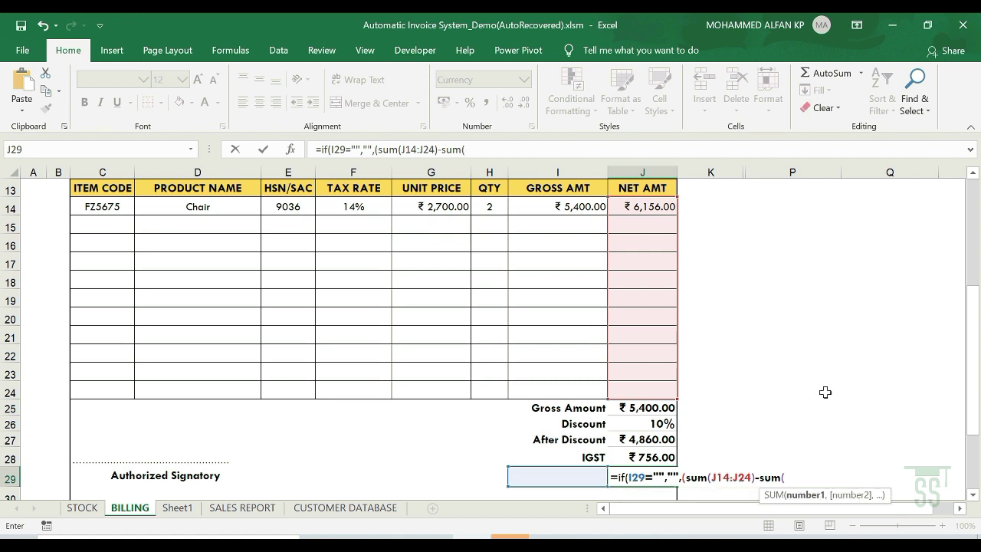
drag(558, 207, 557, 389)
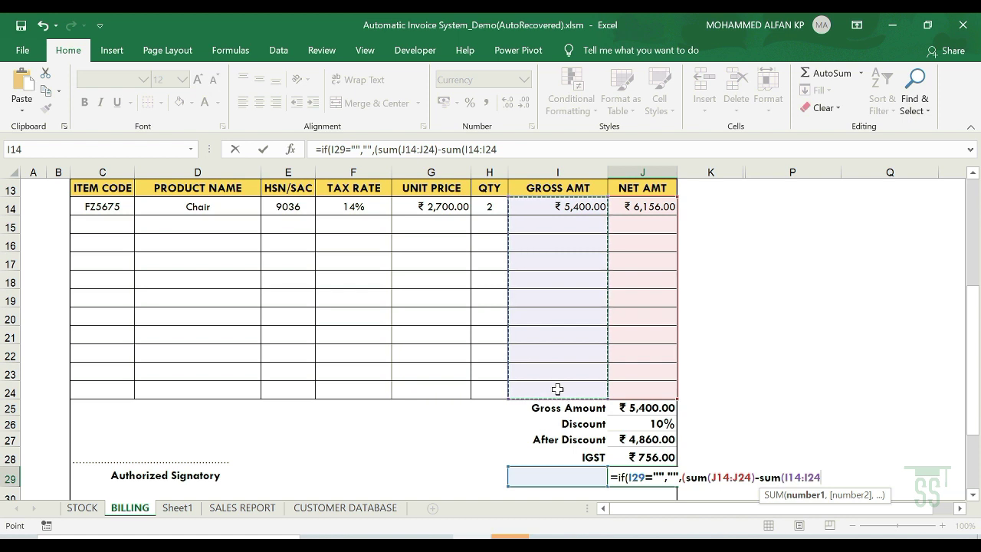
text())
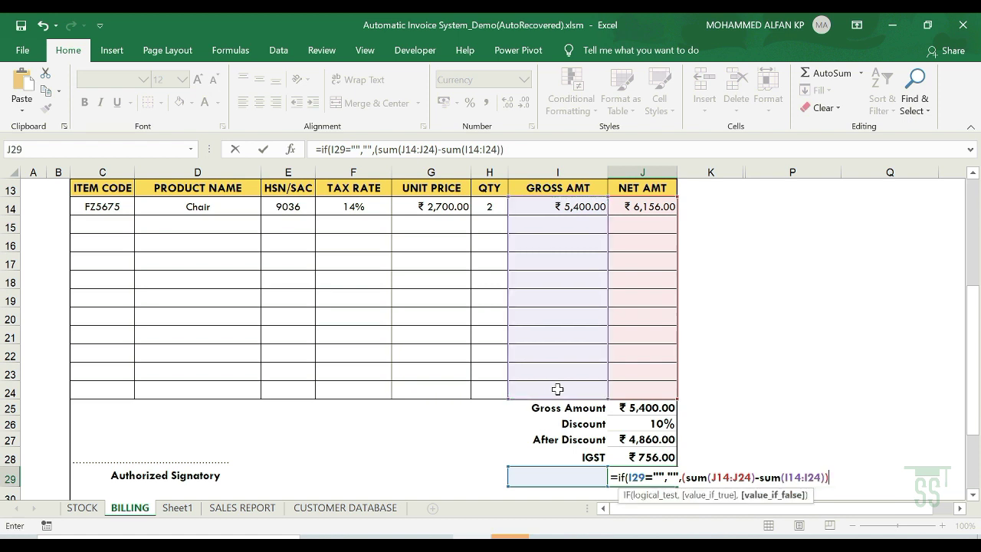
text()/2))
key(Return)
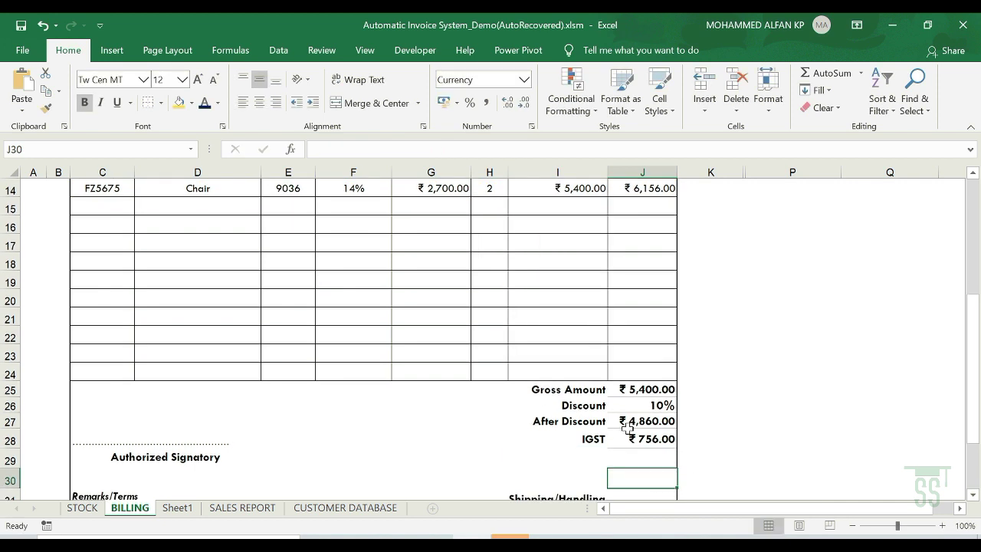
scroll(636, 414, down, 1)
click(653, 421)
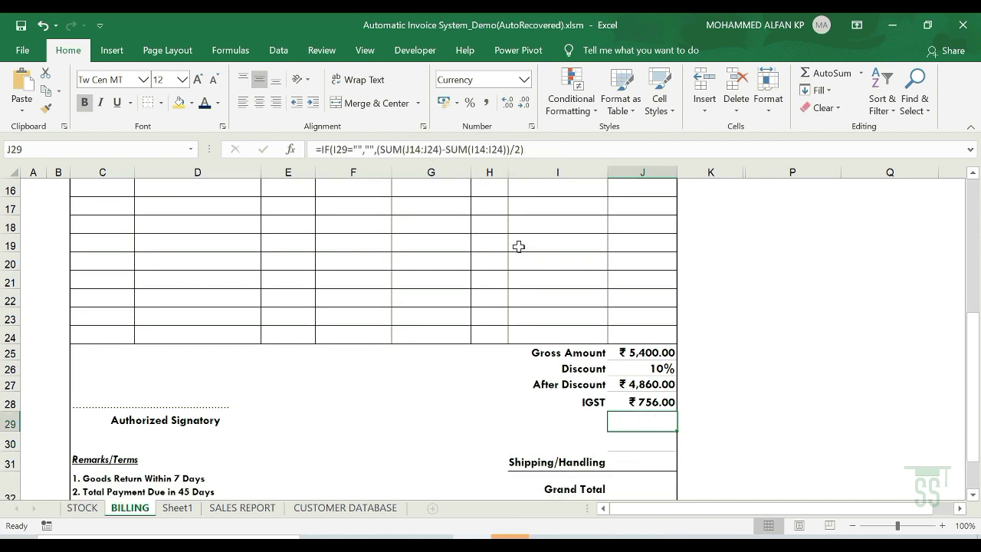
- Enter =IF(I30="","",(SUM(J14:J24)-SUM(I14:I24))/2) in J30
click(641, 443)
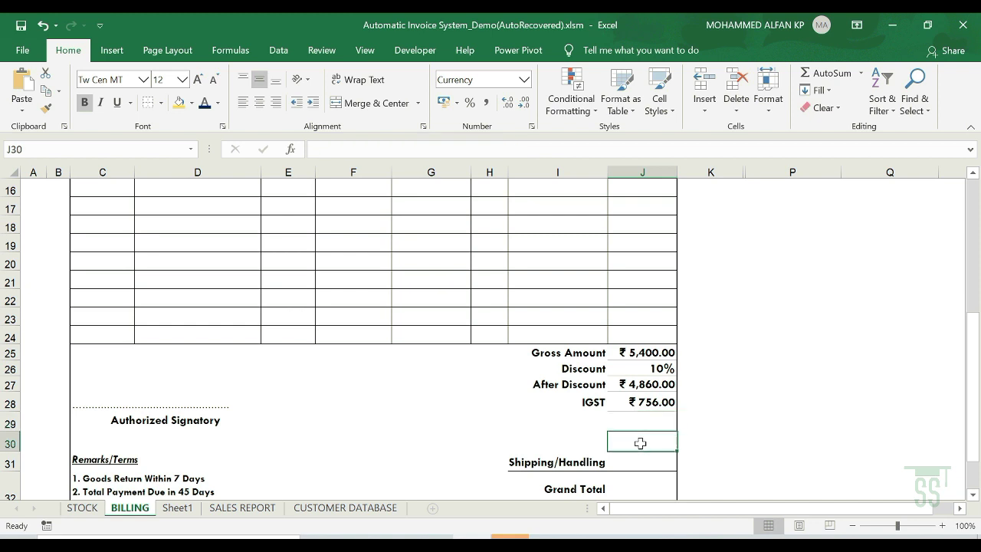
text(=)
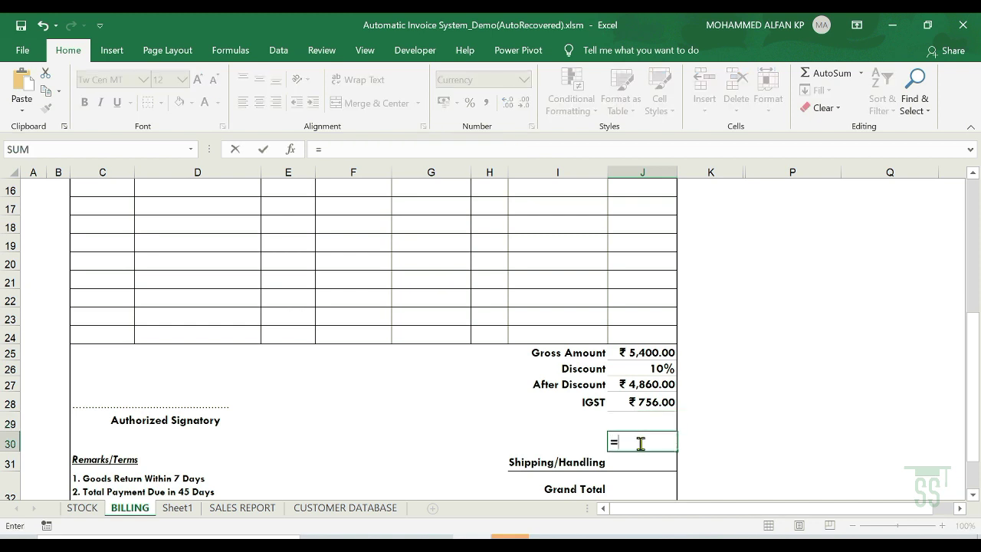
text(if()
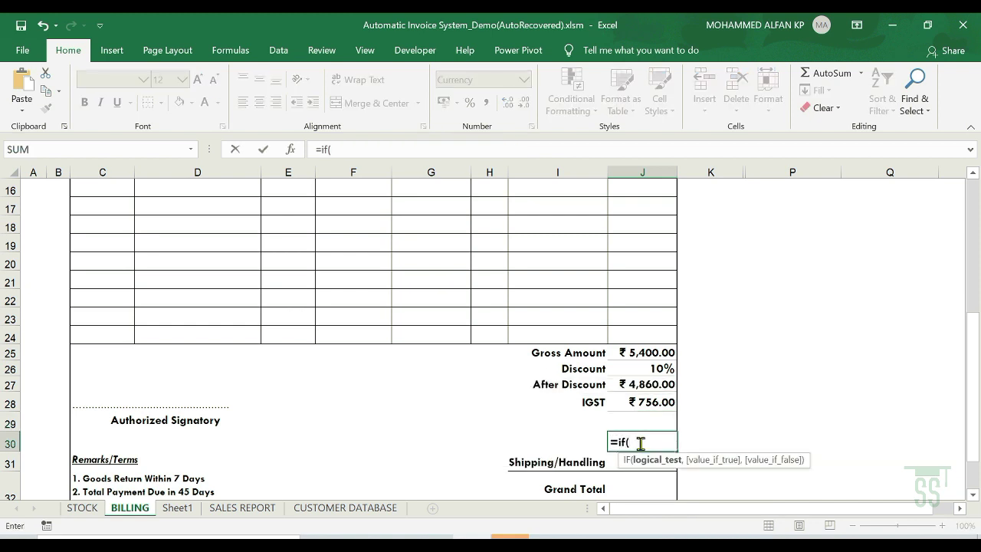
click(552, 442)
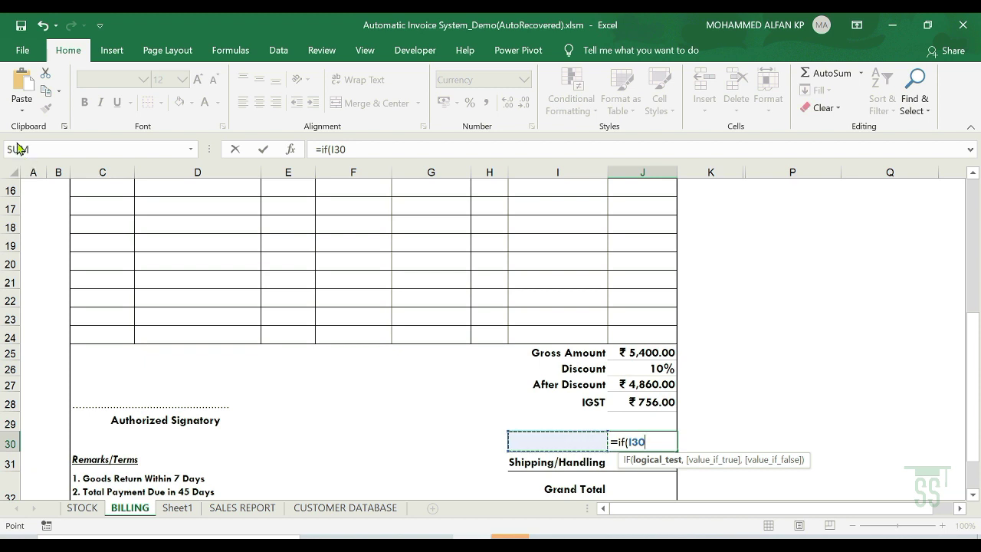
click(458, 146)
text(=)
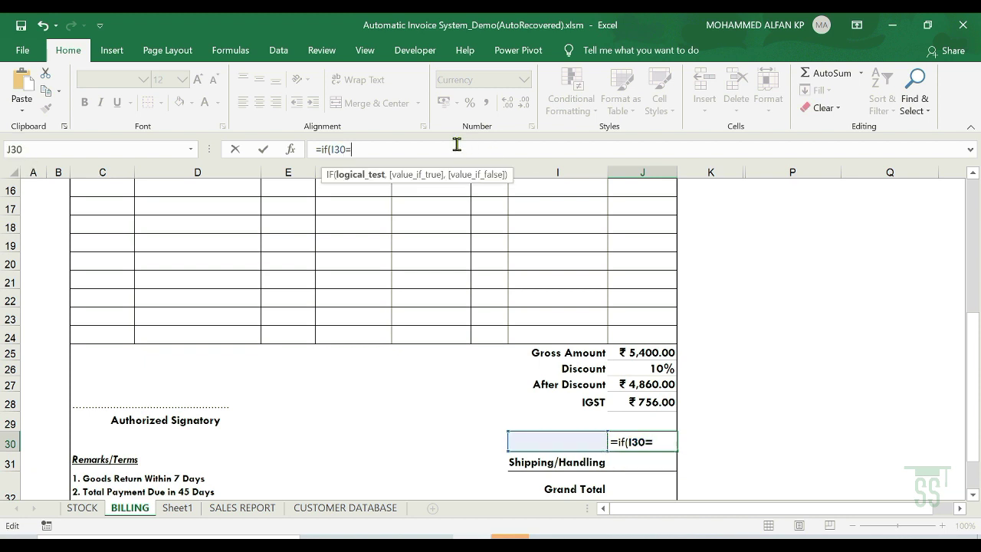
text("",)
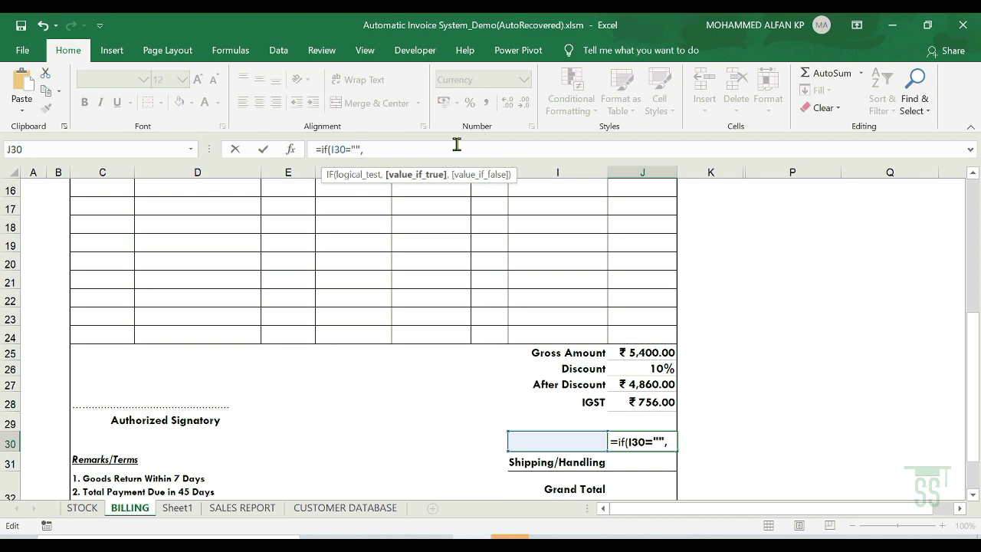
text("",)
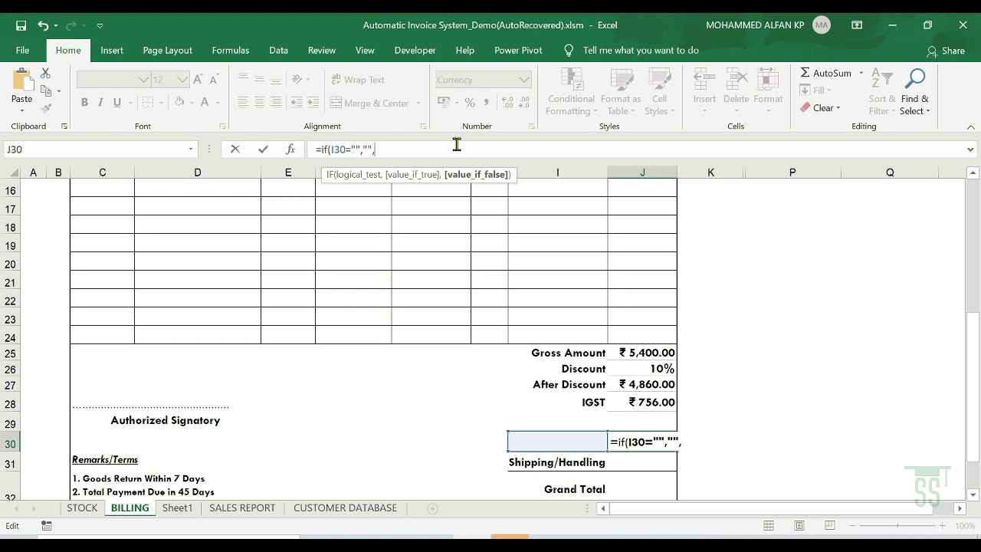
text((sum()
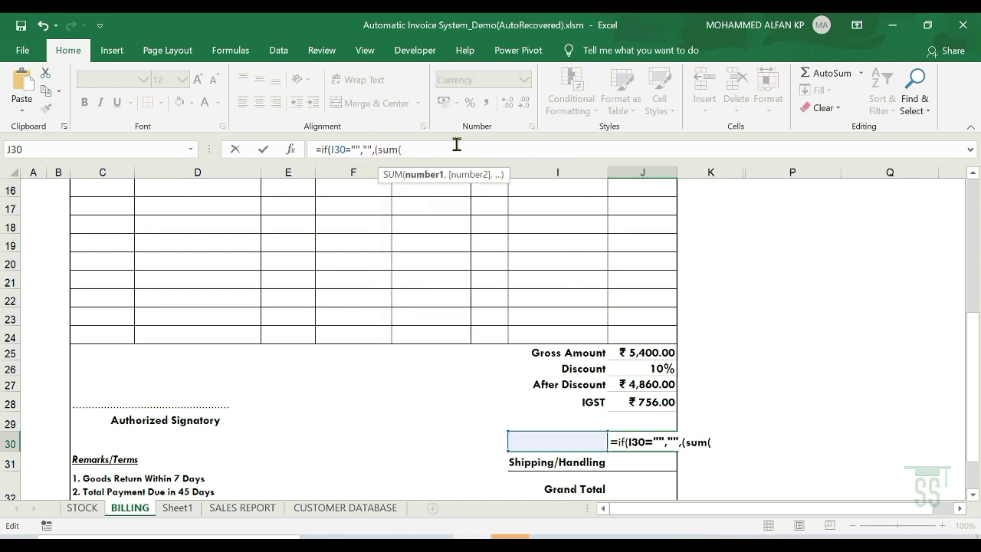
scroll(636, 230, up, 1)
drag(636, 206, 639, 391)
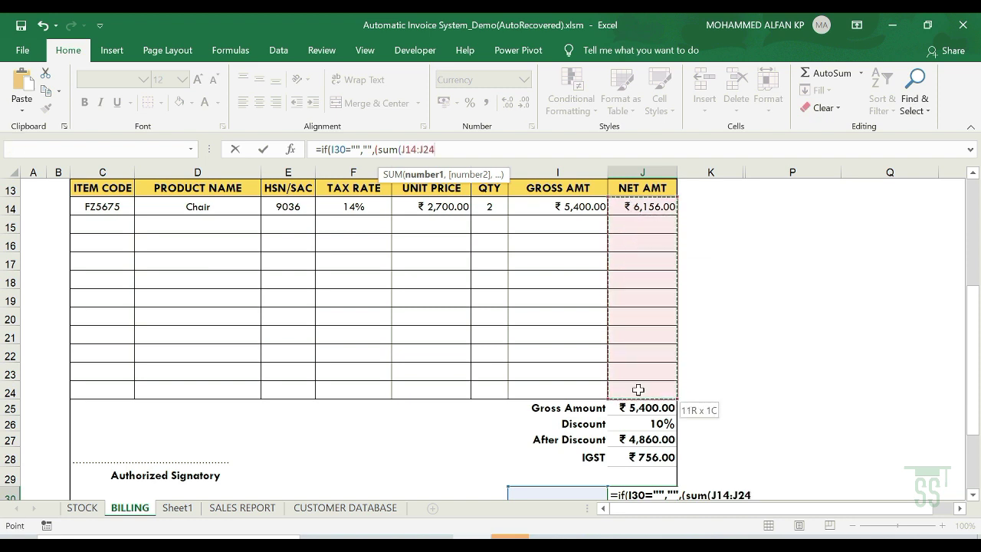
text())
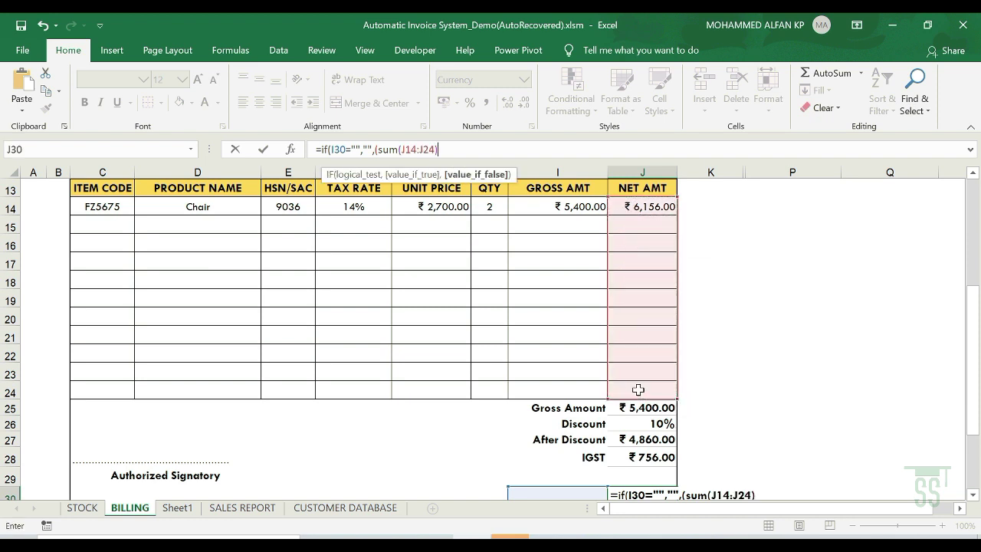
text(-sum)
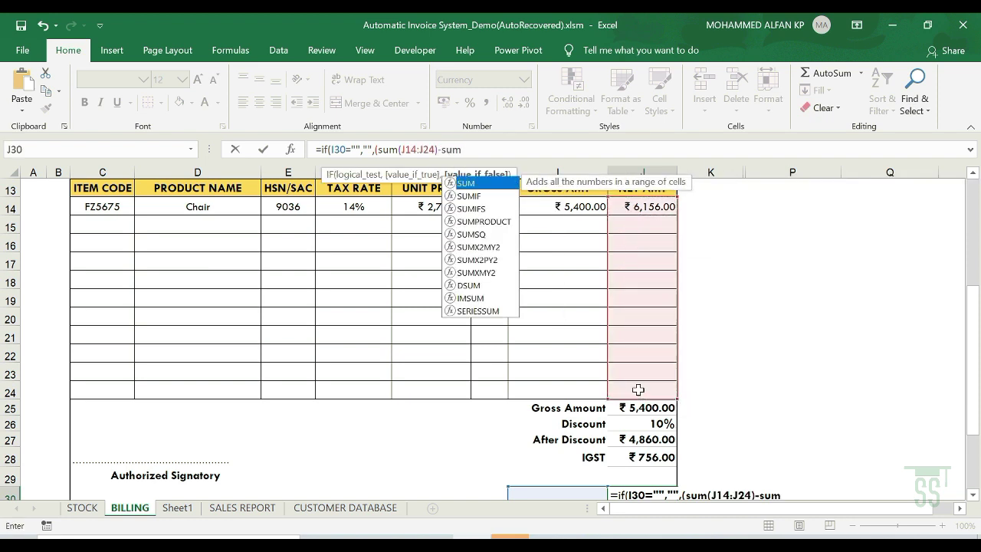
text(()
drag(560, 211, 557, 390)
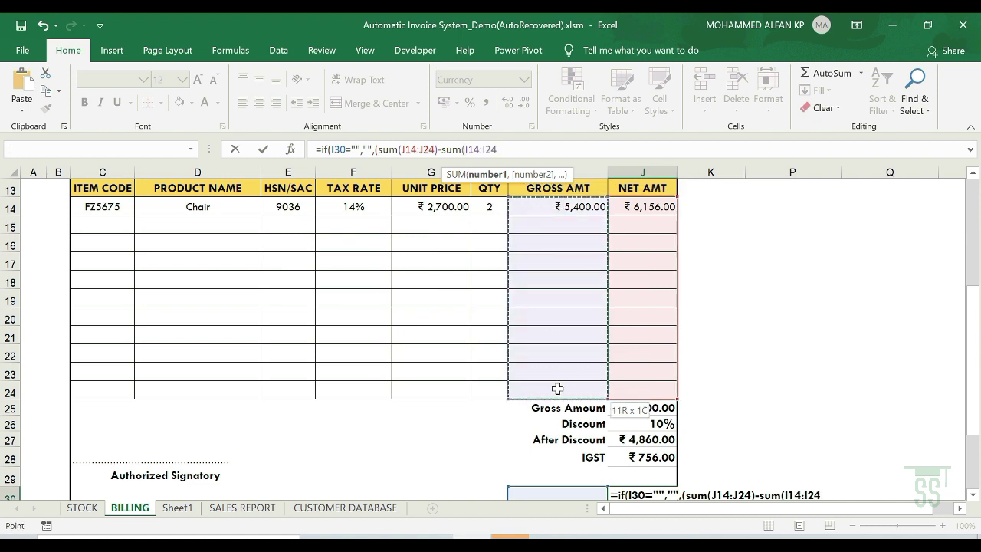
text())
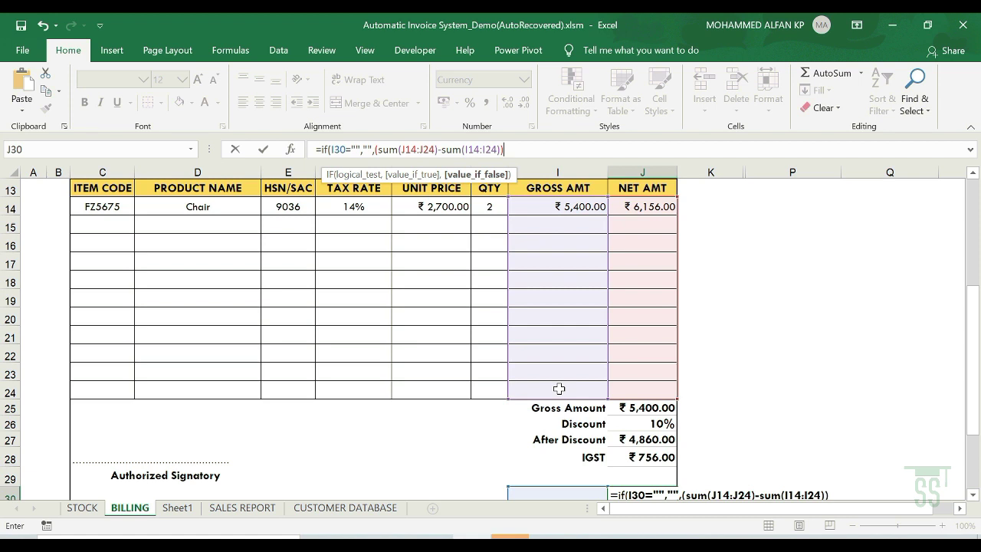
text()/2))
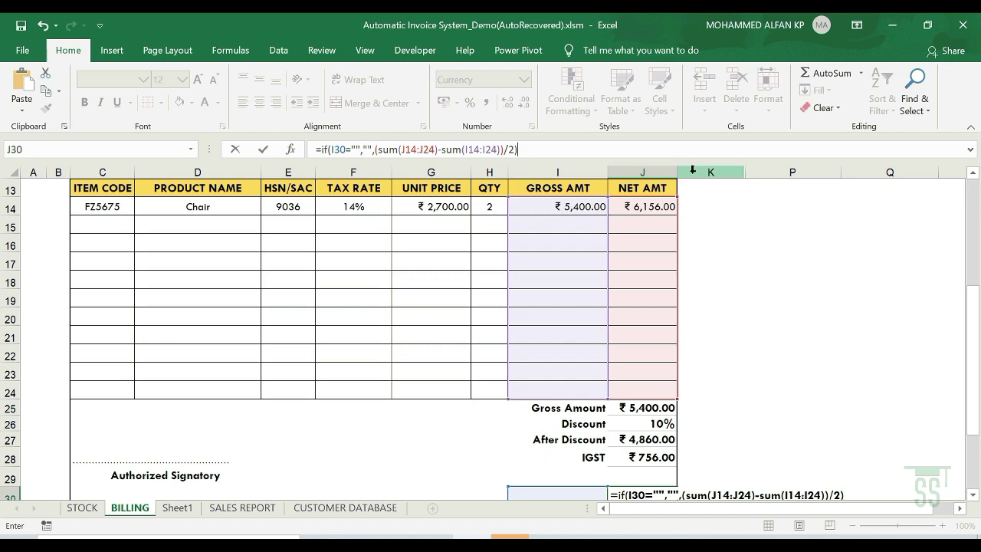
key(Return)
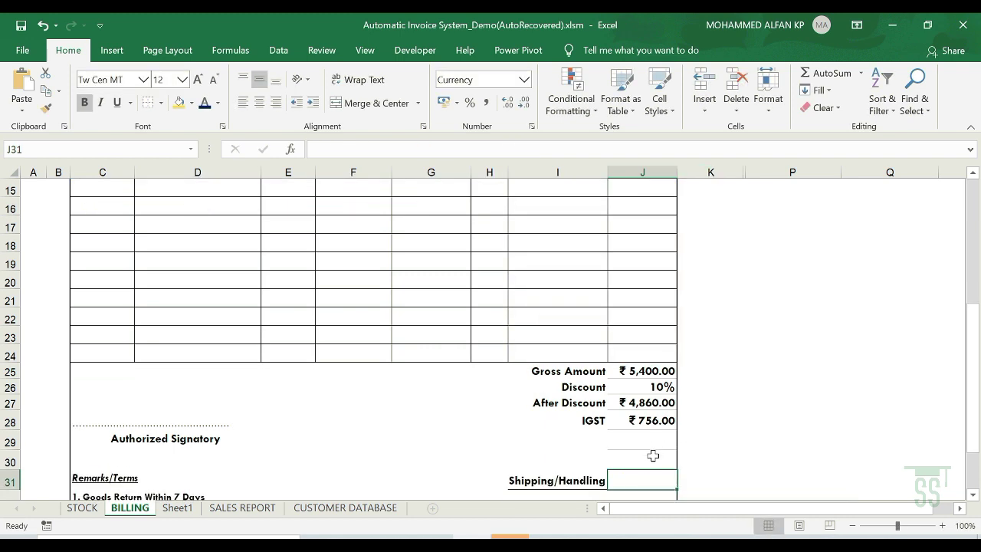
- Change the Sales Type in I12 to State Sale
scroll(653, 456, up, 2)
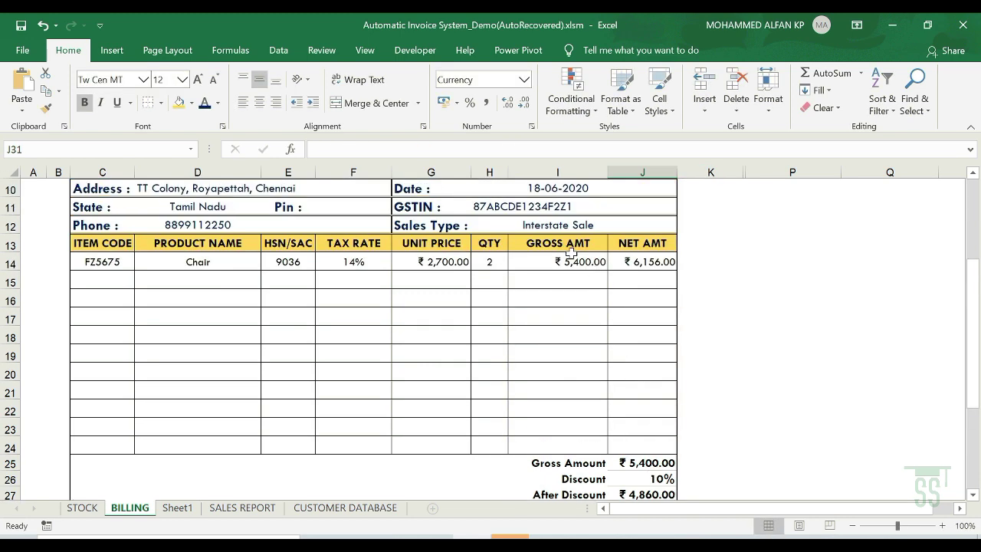
click(571, 225)
scroll(657, 307, down, 1)
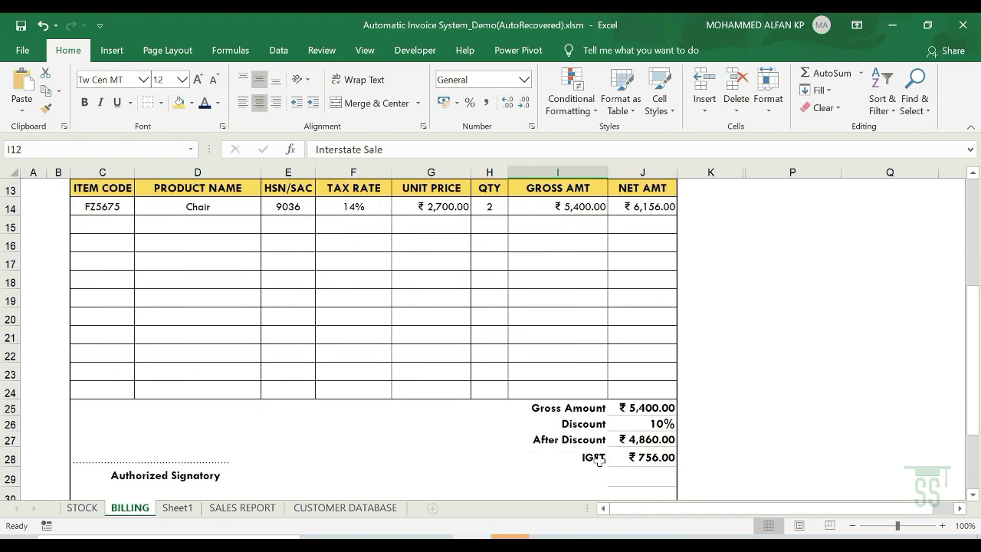
scroll(598, 458, up, 1)
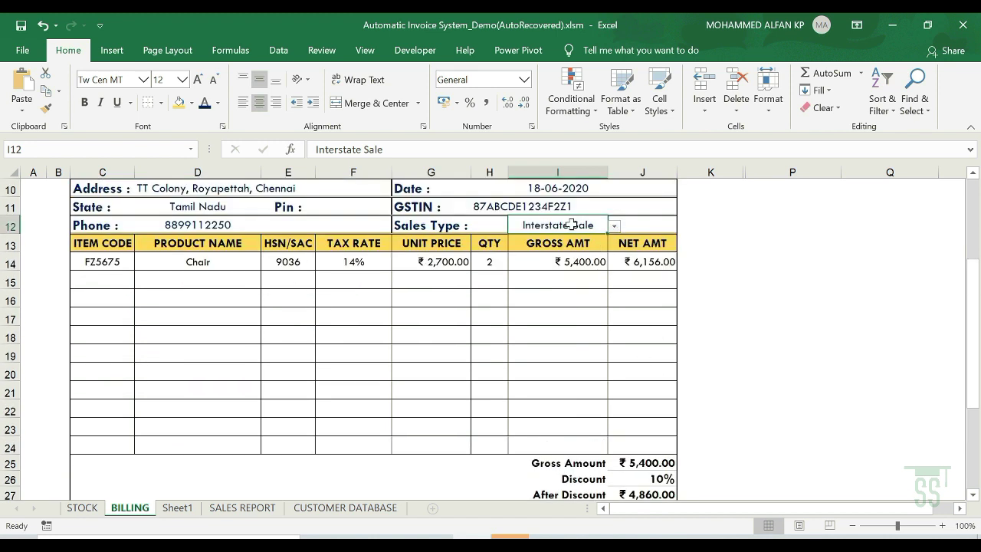
click(614, 226)
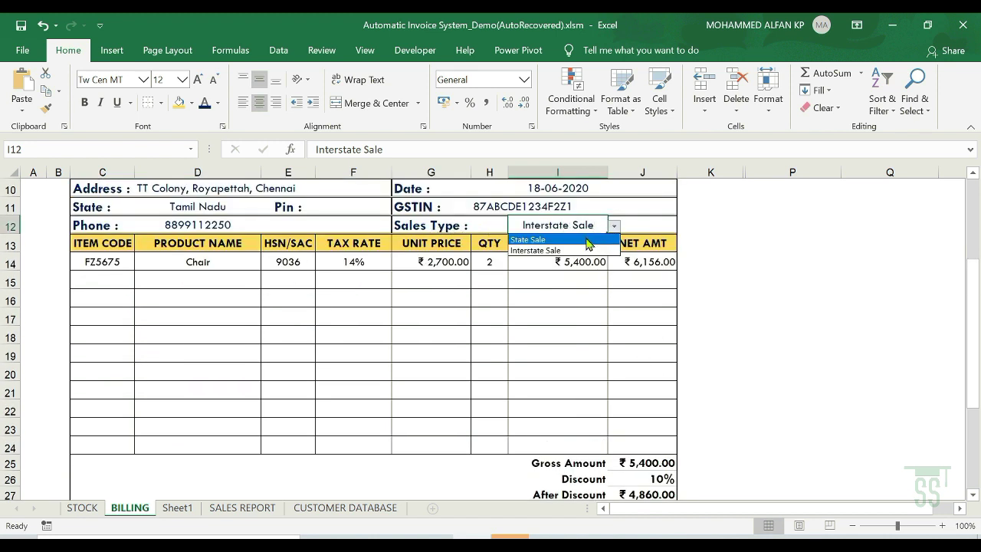
click(587, 240)
- Fill the CGST formula from J29 down to J30 so SGST also shows ₹ 378.00
scroll(661, 375, down, 2)
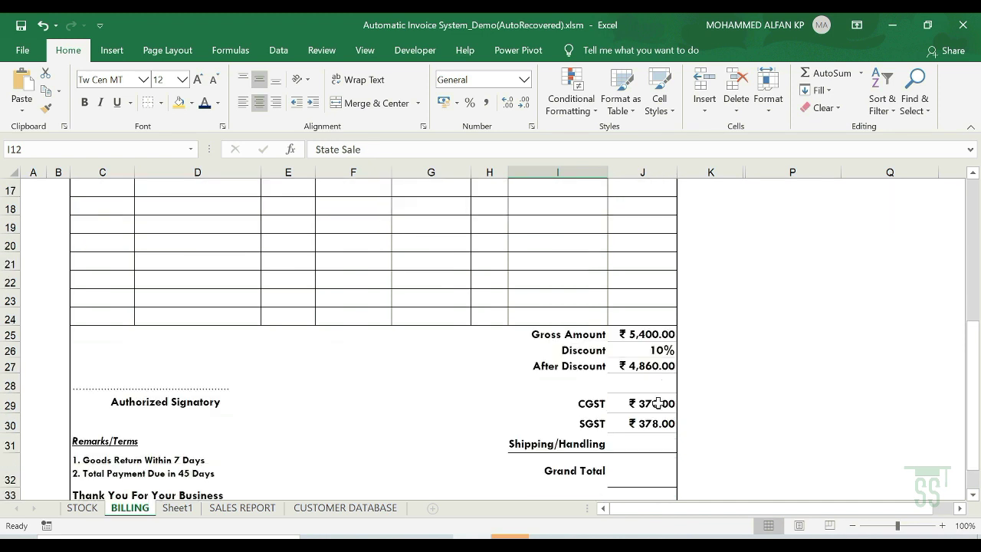
scroll(658, 403, down, 1)
click(652, 385)
drag(677, 395, 675, 412)
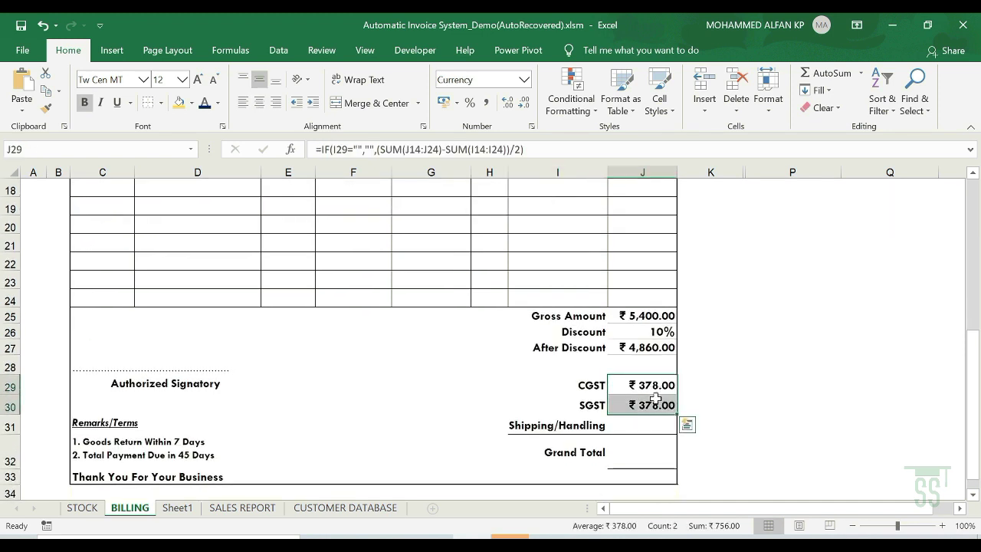
click(657, 385)
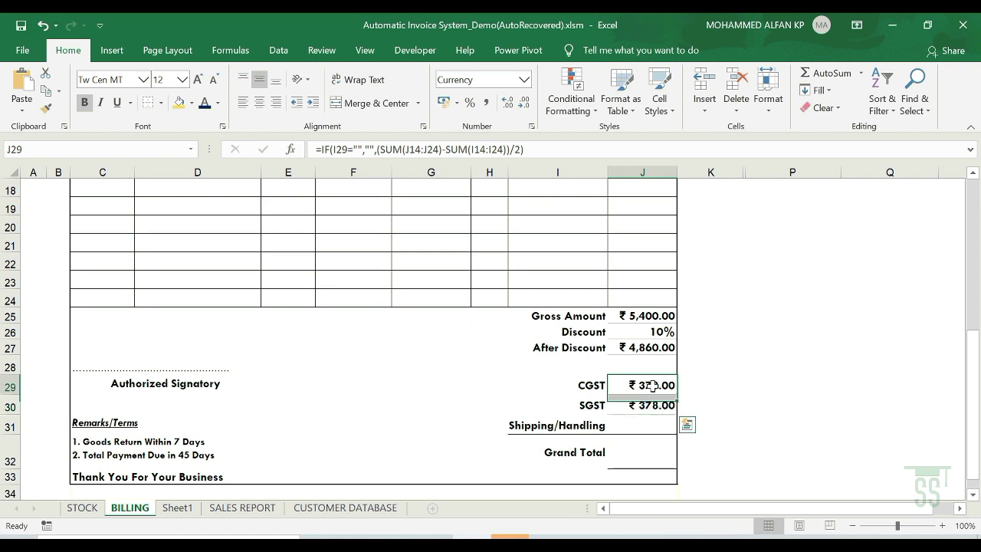
click(649, 406)
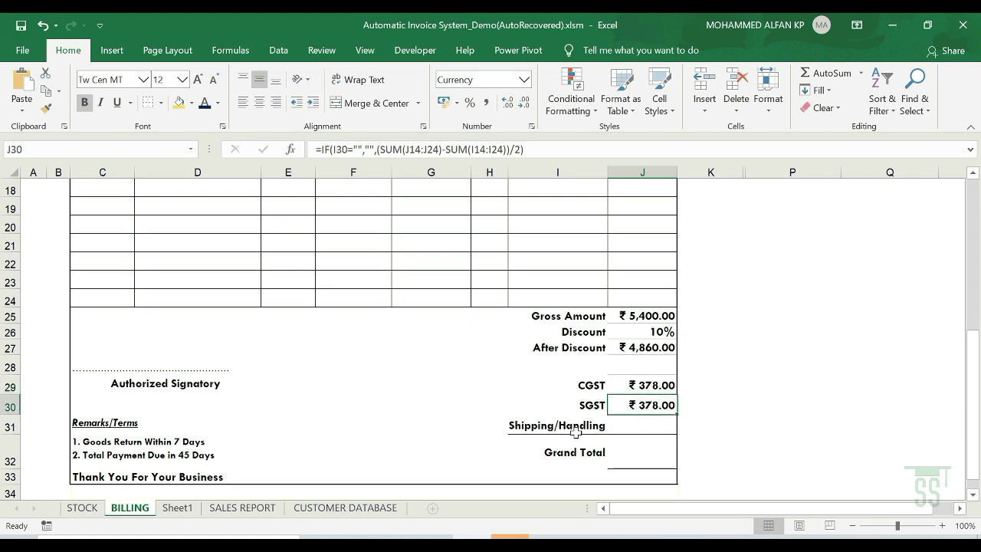
click(643, 426)
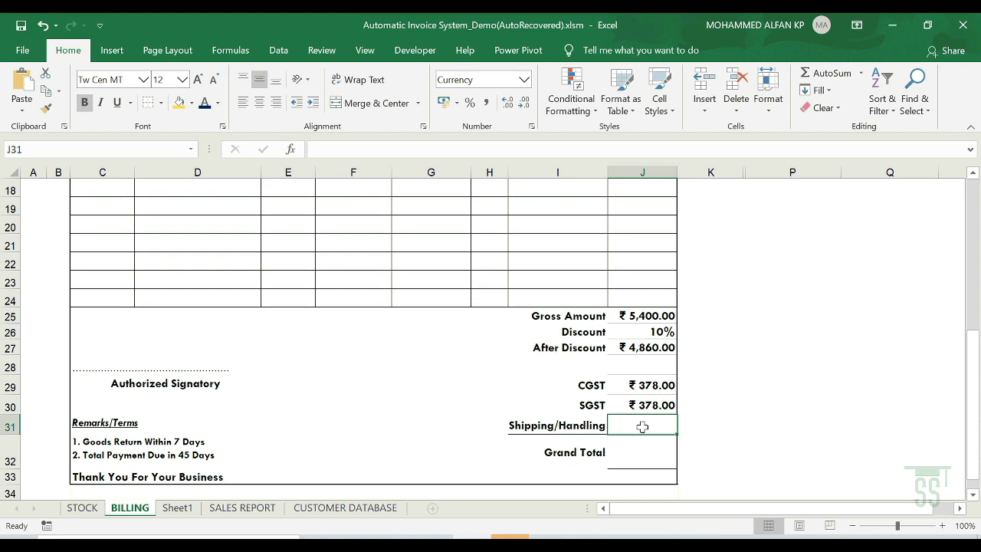
- Enter 100 shipping in J31 and Grand Total =SUM(J27:J31) in J32, giving ₹ 5,716.00
text(100)
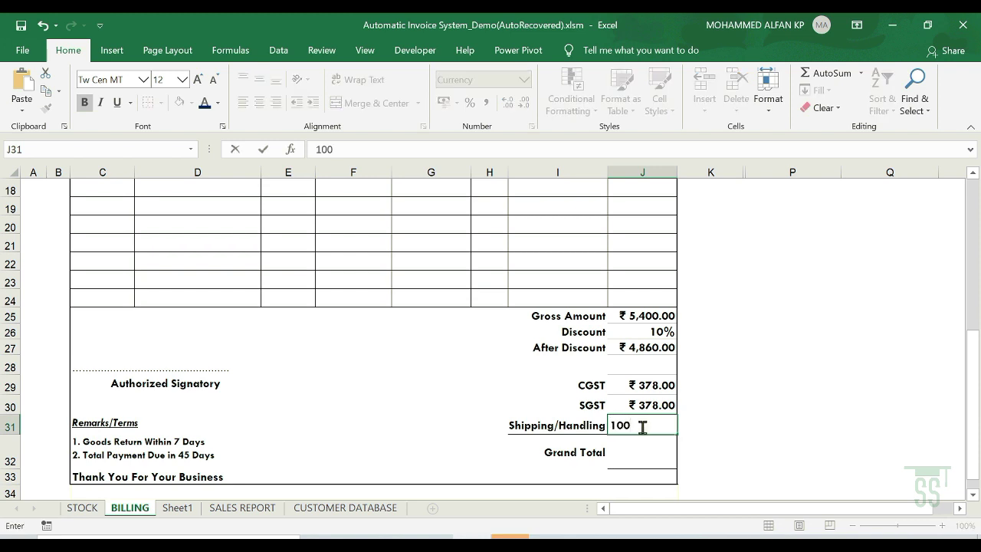
key(Return)
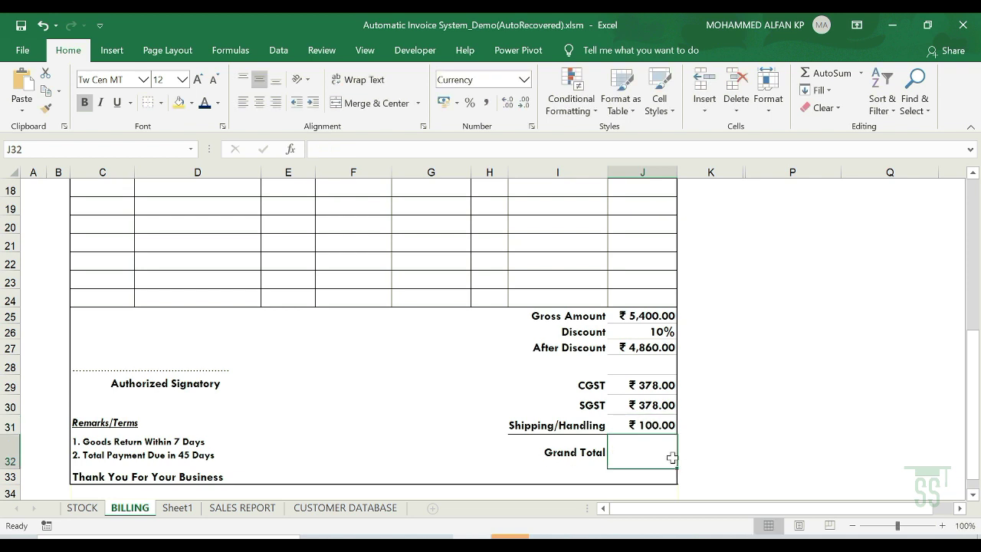
text(=sum)
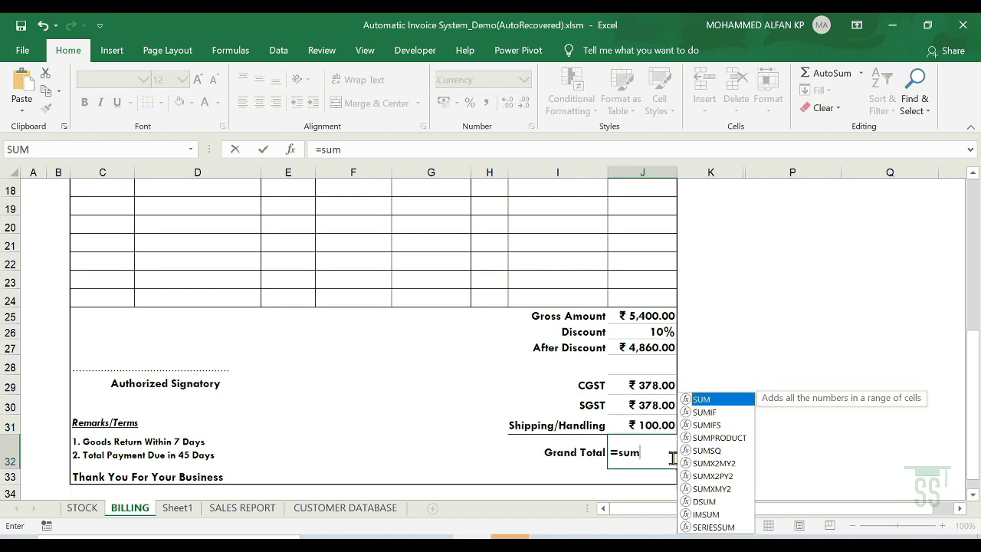
text(()
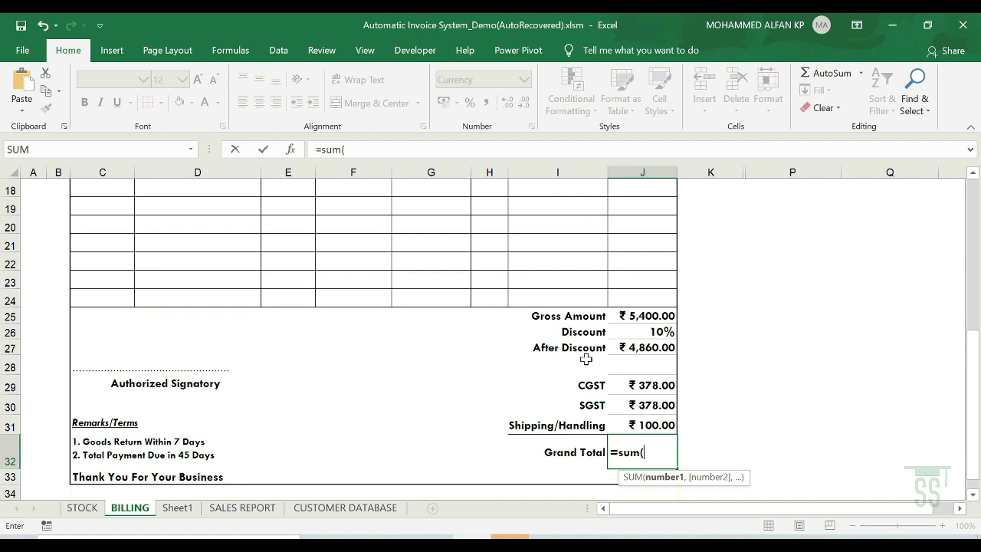
drag(651, 349, 650, 417)
text())
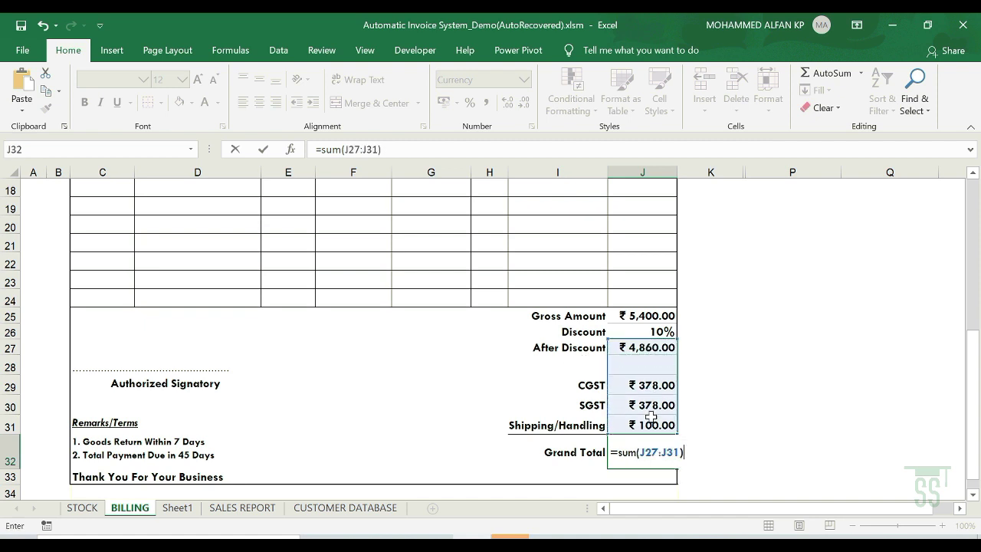
key(Return)
click(652, 458)
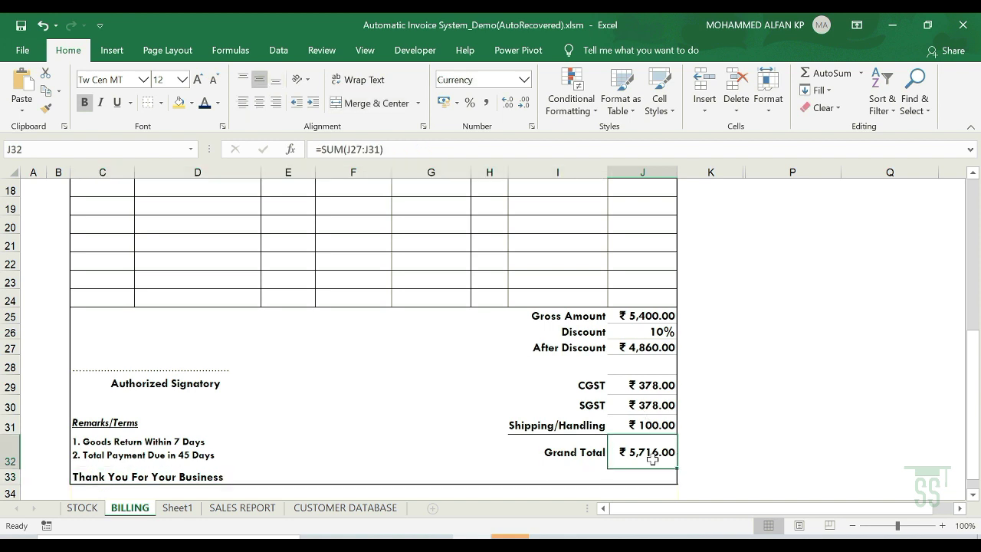
click(115, 422)
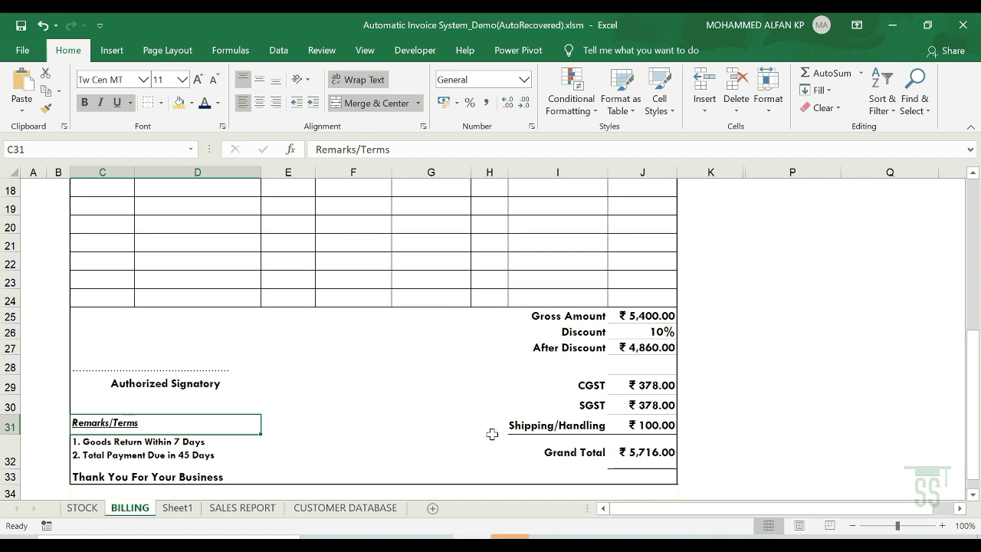
- Scroll the BILLING sheet back up to the top of the invoice
scroll(492, 433, up, 4)
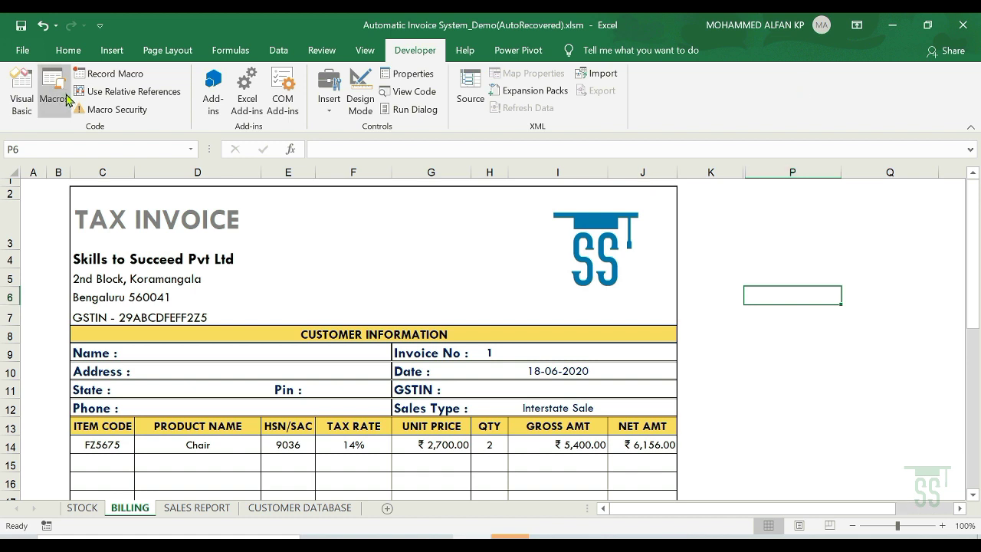
click(112, 50)
click(187, 115)
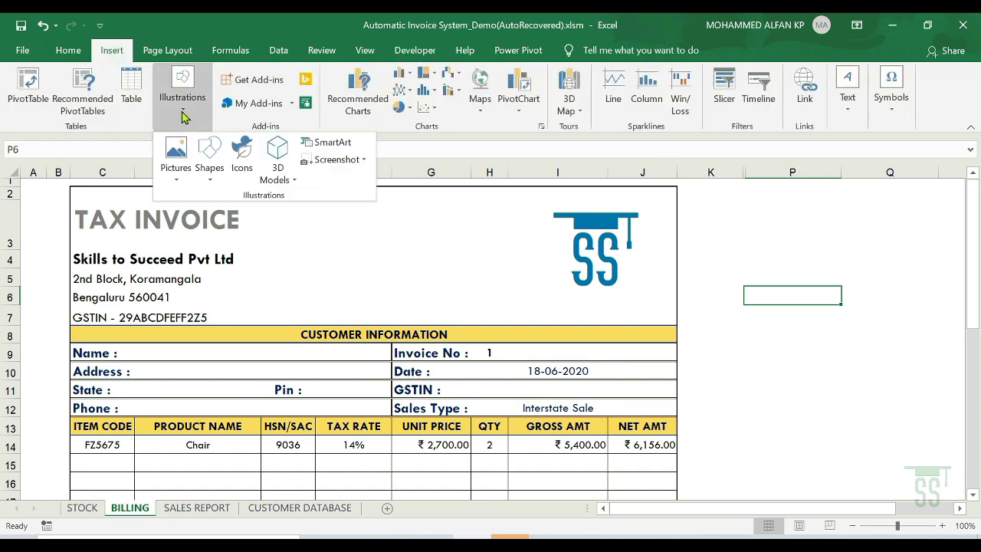
click(209, 169)
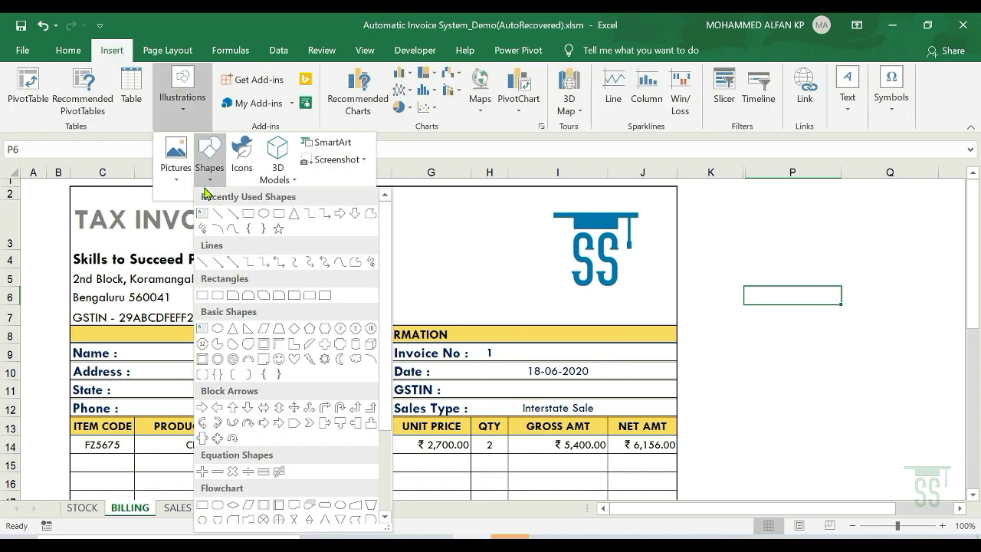
click(279, 221)
drag(762, 508, 820, 509)
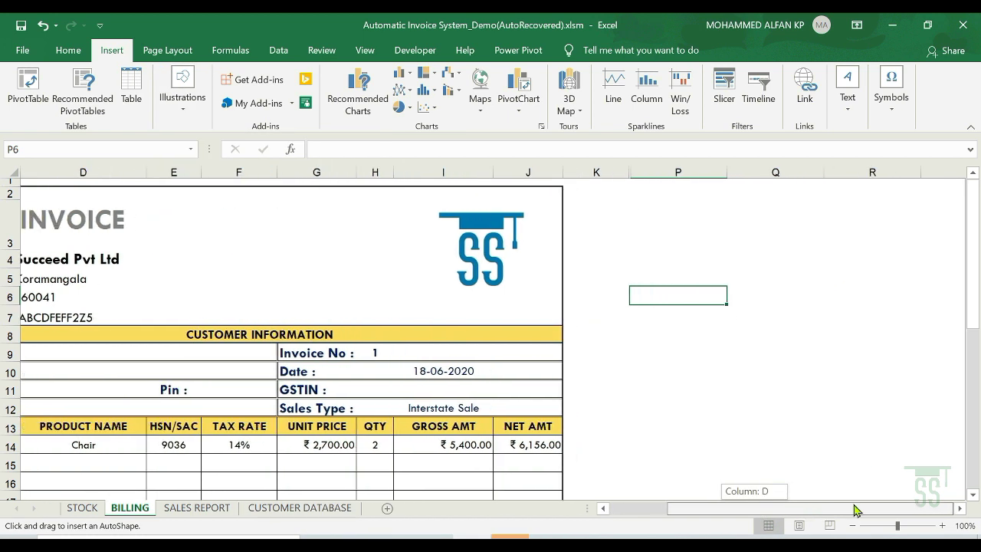
drag(810, 233, 911, 266)
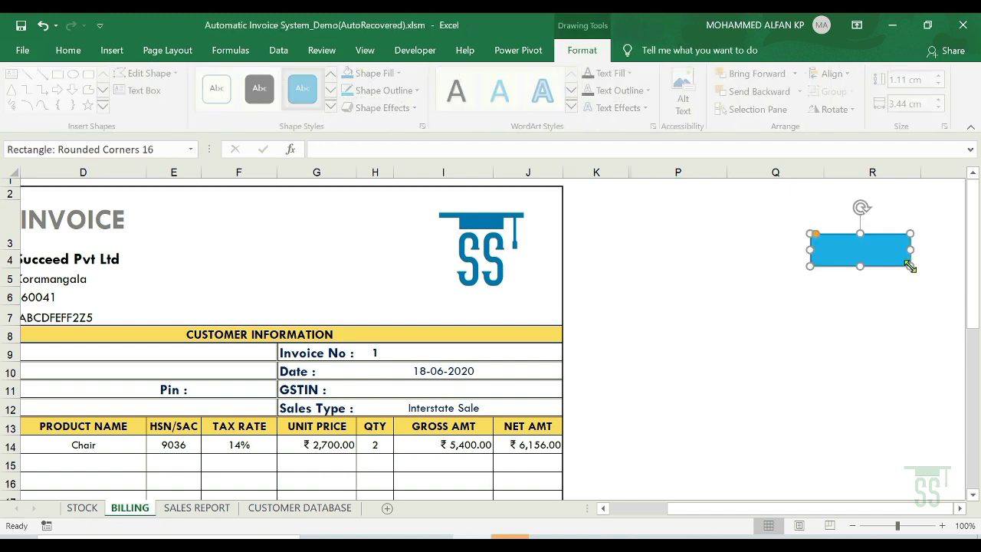
click(888, 310)
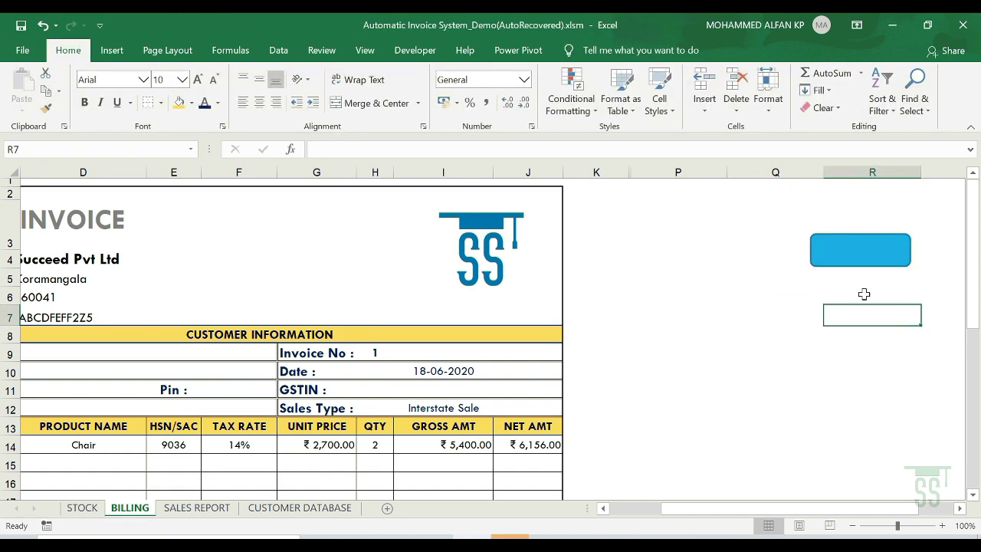
right_click(857, 259)
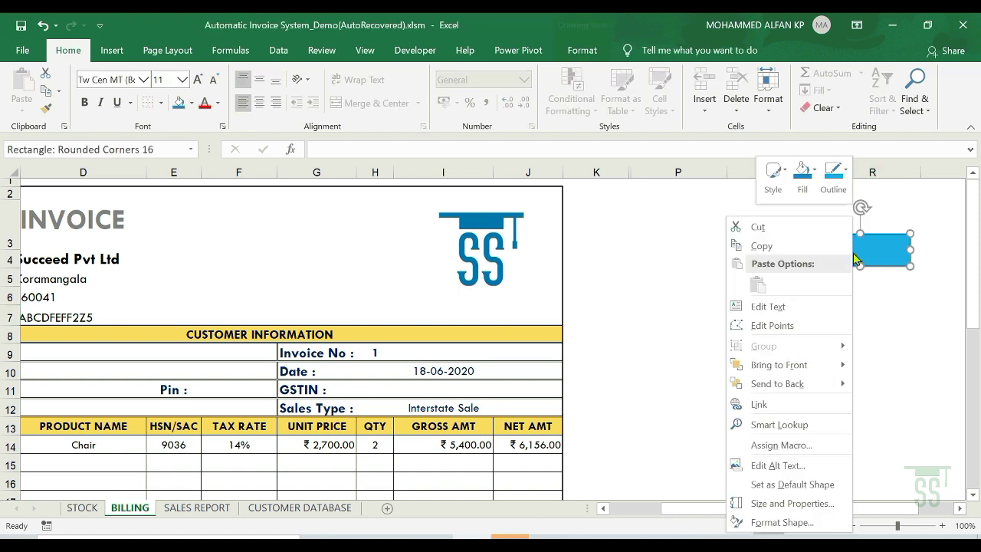
click(768, 306)
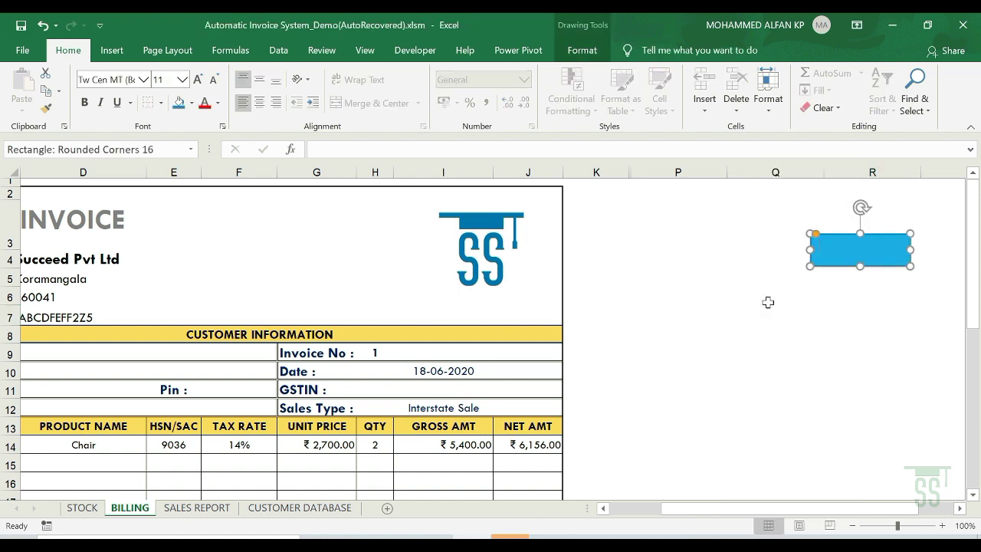
text(PRINT INVOICE)
click(789, 333)
click(834, 257)
drag(817, 244, 922, 238)
click(261, 110)
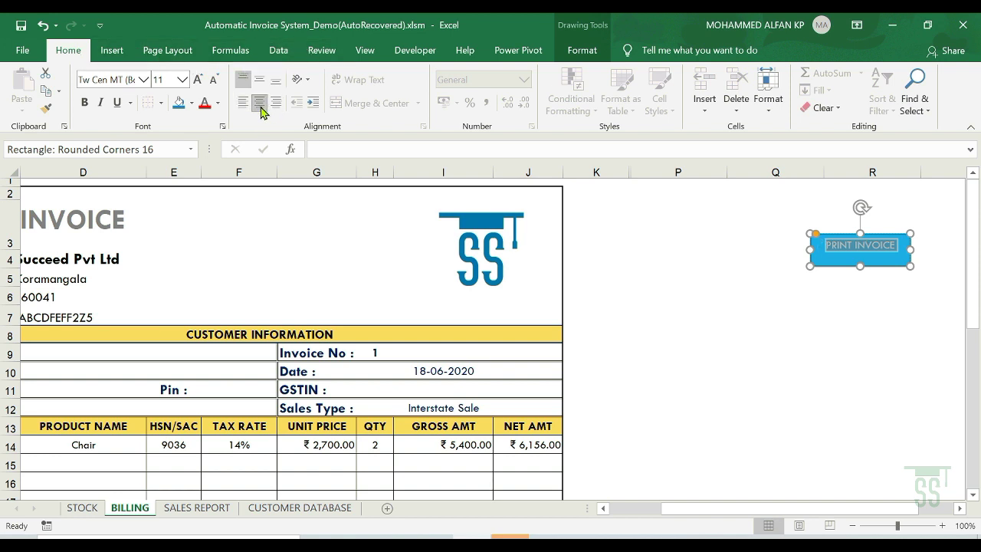
click(196, 83)
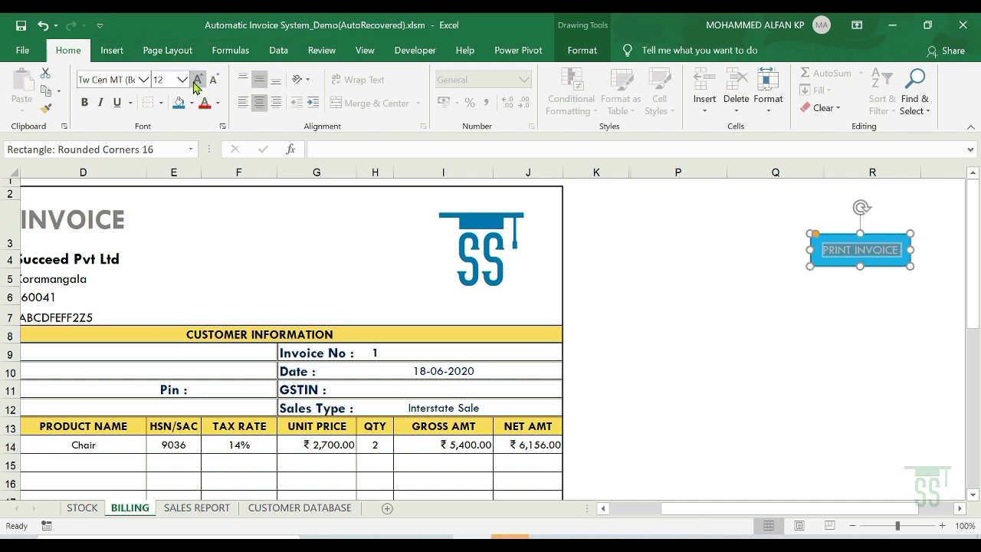
click(878, 234)
click(583, 50)
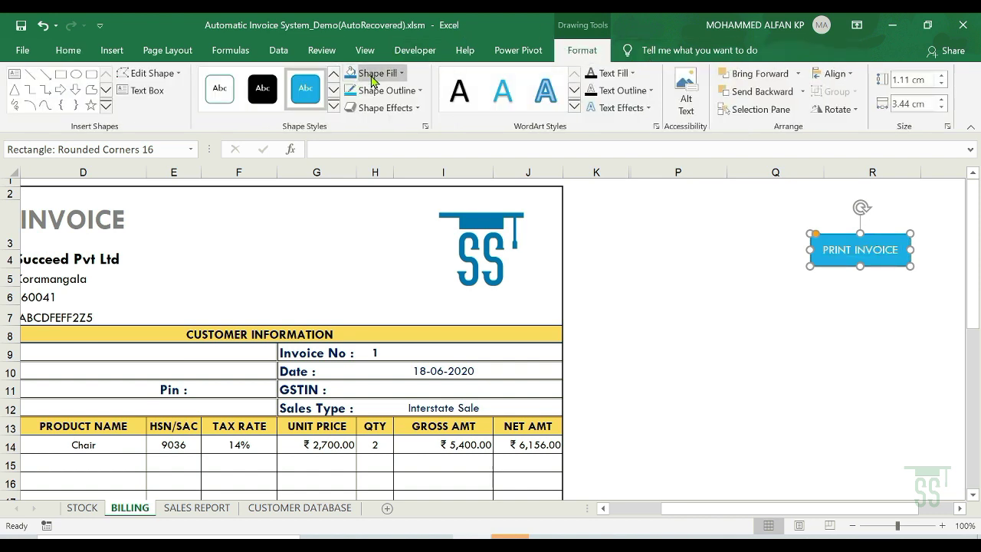
click(414, 109)
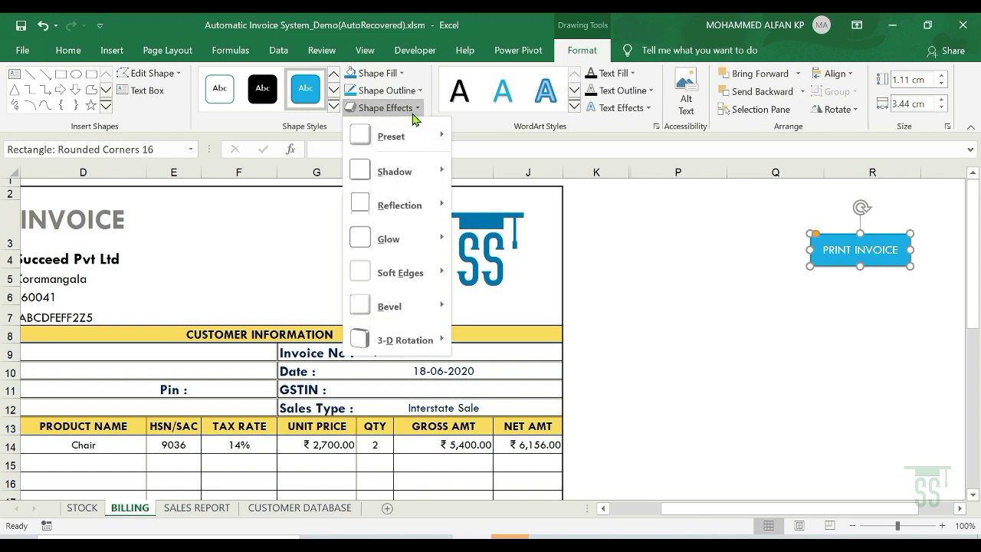
mouse_move(414, 316)
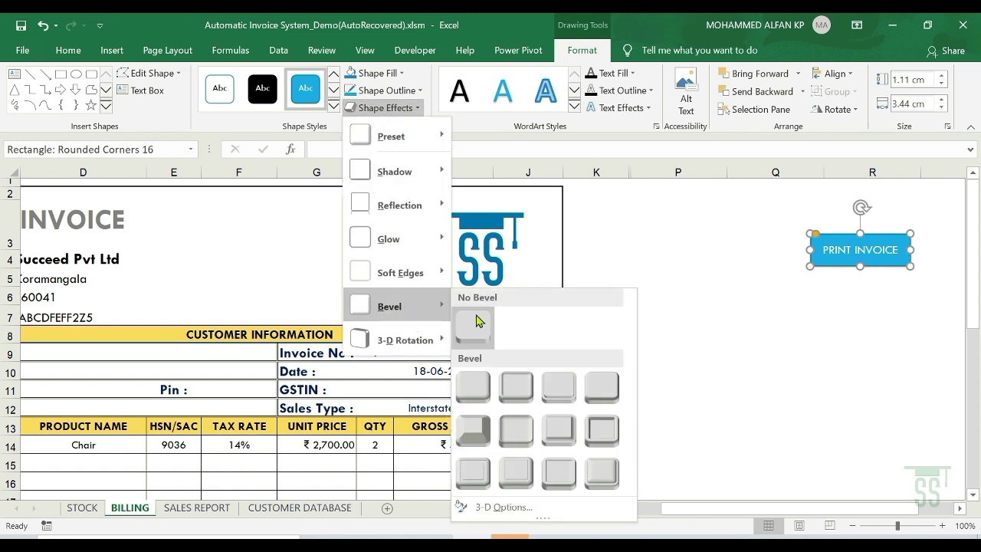
click(476, 395)
click(841, 339)
click(825, 259)
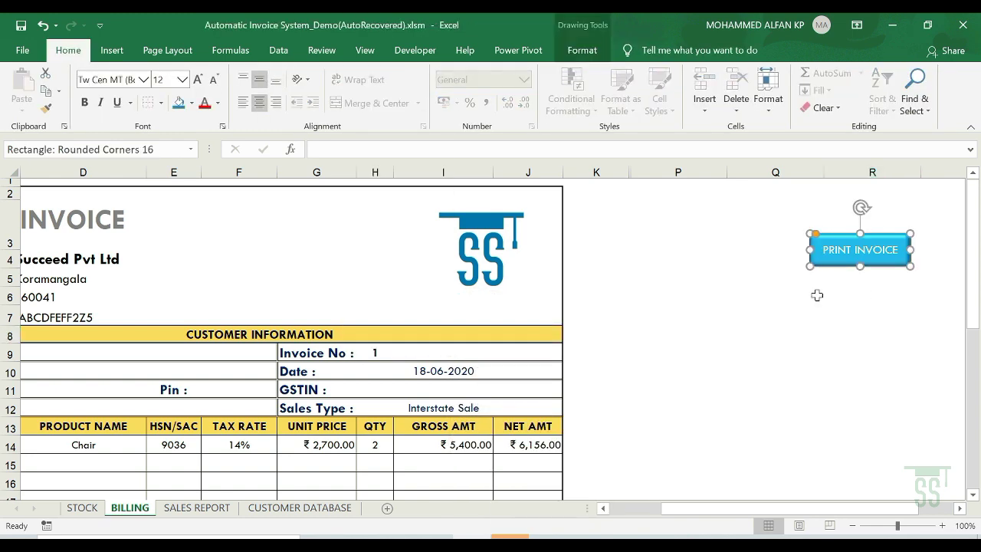
- Delete the sample PRINT INVOICE button beside the invoice
key(Delete)
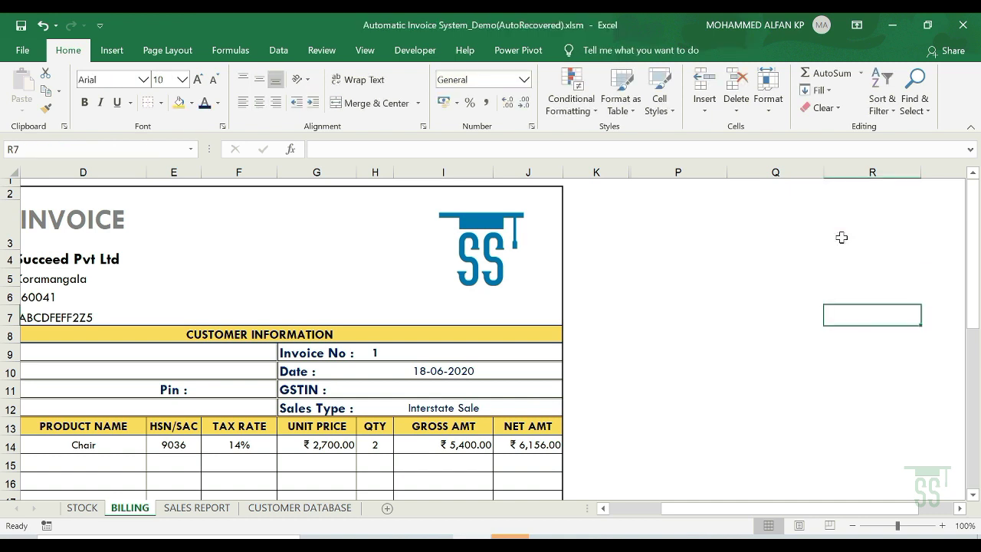
click(764, 245)
scroll(786, 512, left, 1)
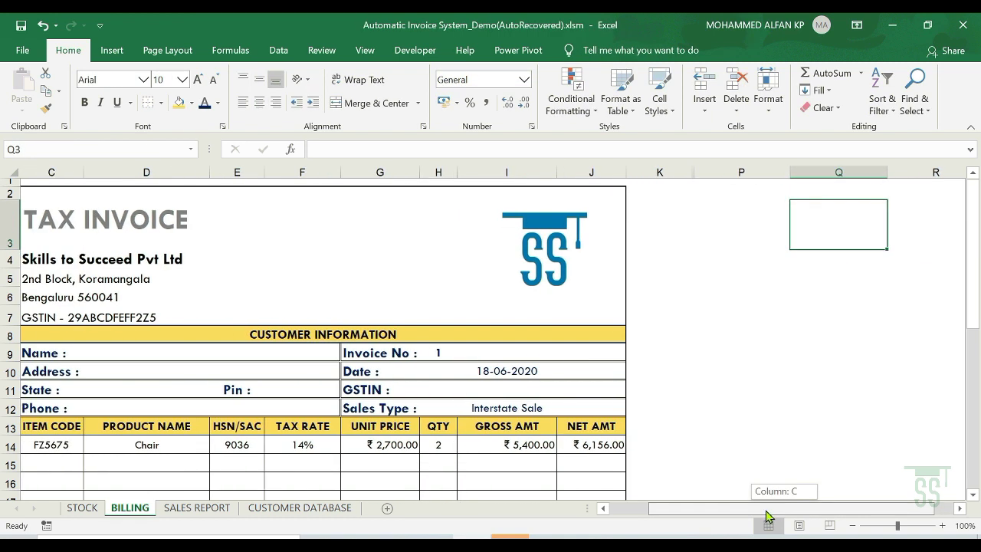
- Unhide the hidden columns K through O
click(767, 389)
drag(742, 172, 648, 170)
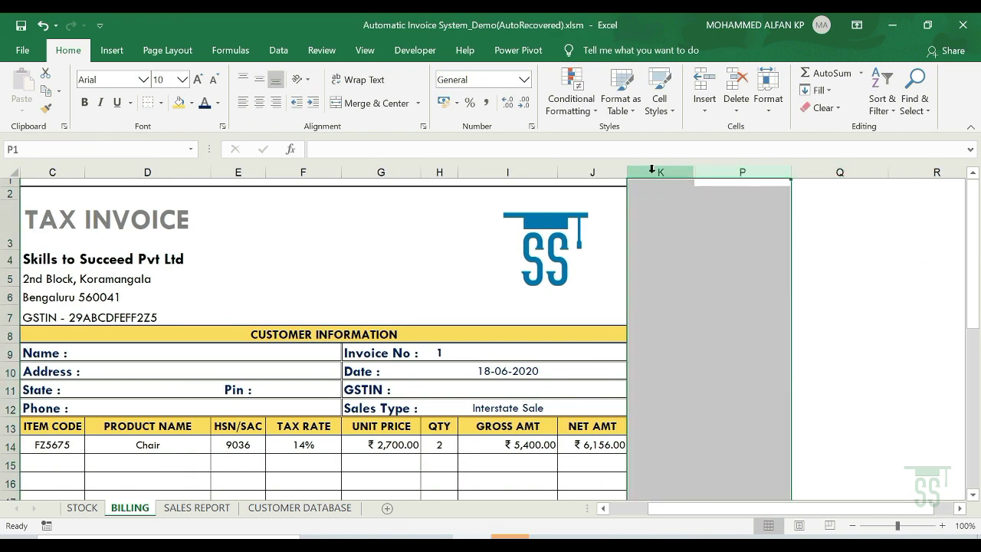
right_click(650, 171)
click(694, 397)
- Review the revealed macro buttons and switch to the Developer ribbon
click(806, 320)
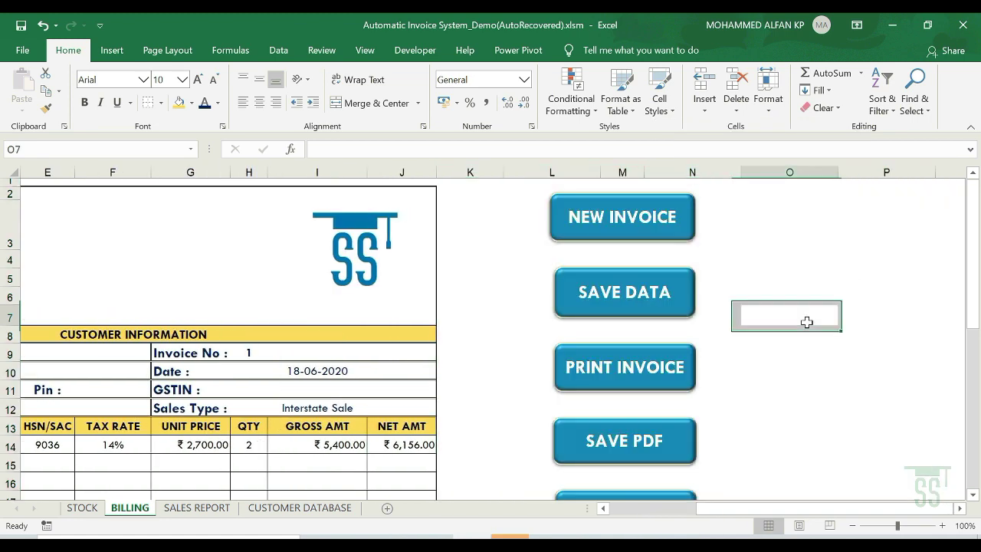
scroll(771, 393, down, 1)
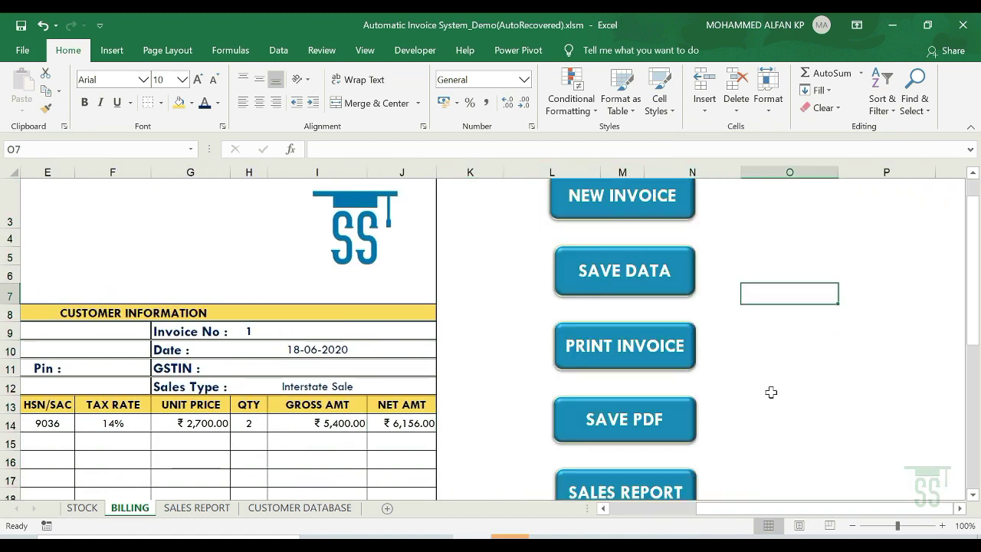
scroll(771, 393, up, 1)
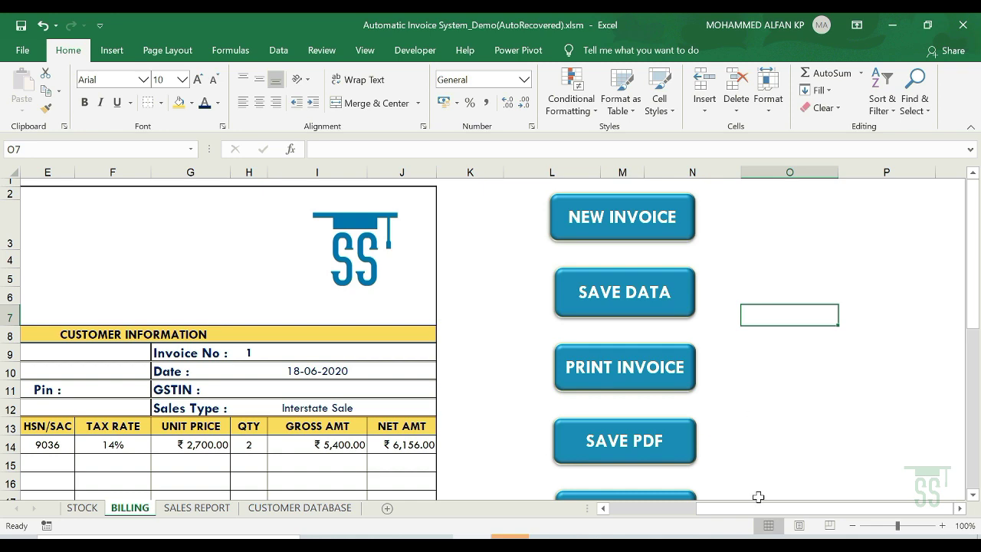
drag(759, 508, 675, 509)
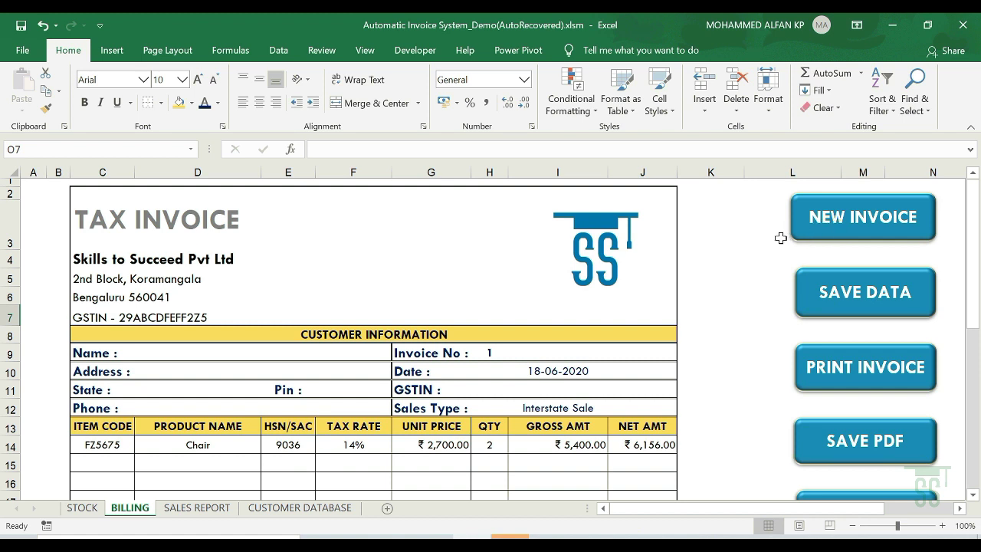
click(406, 50)
- Open the Visual Basic editor and insert Module6 into the invoice workbook project
click(19, 92)
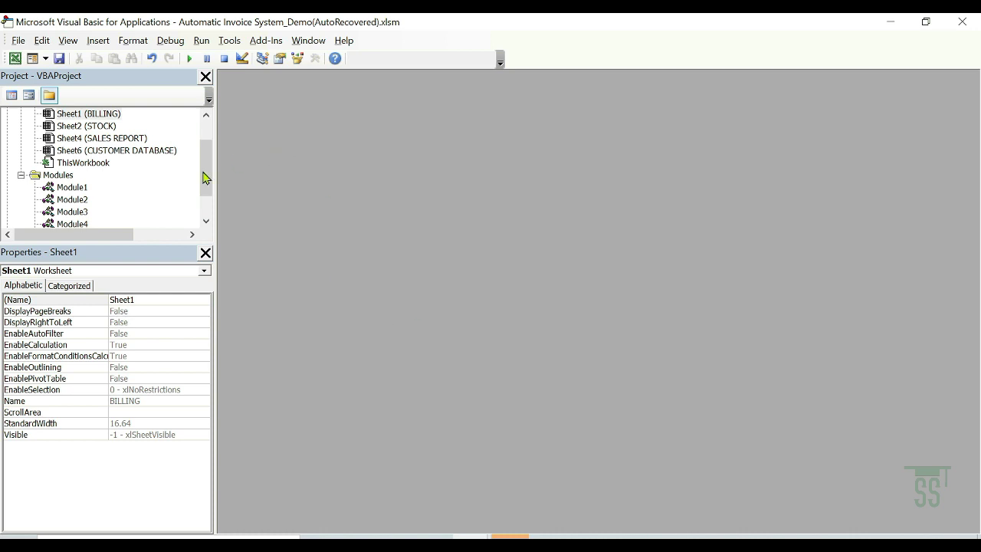
drag(206, 177, 207, 148)
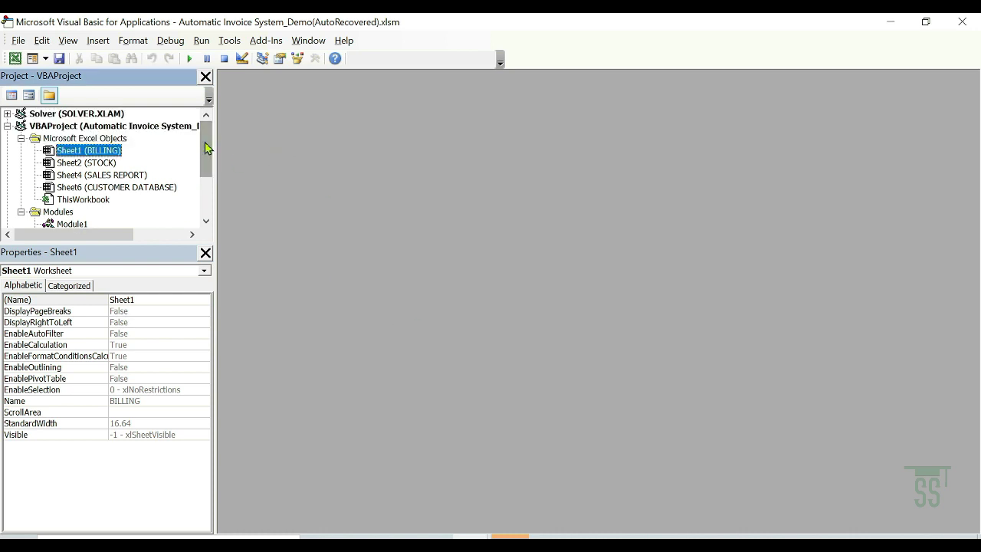
click(98, 40)
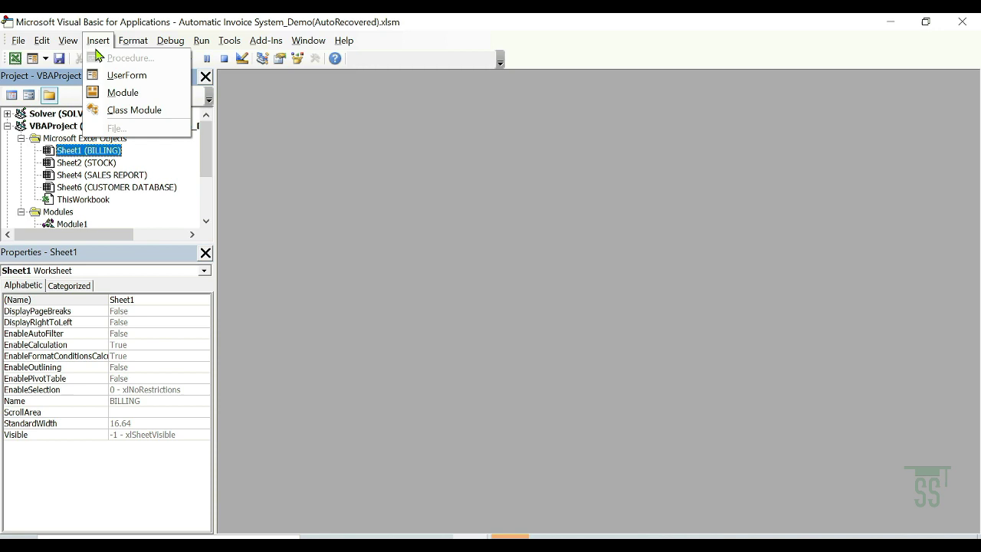
click(121, 92)
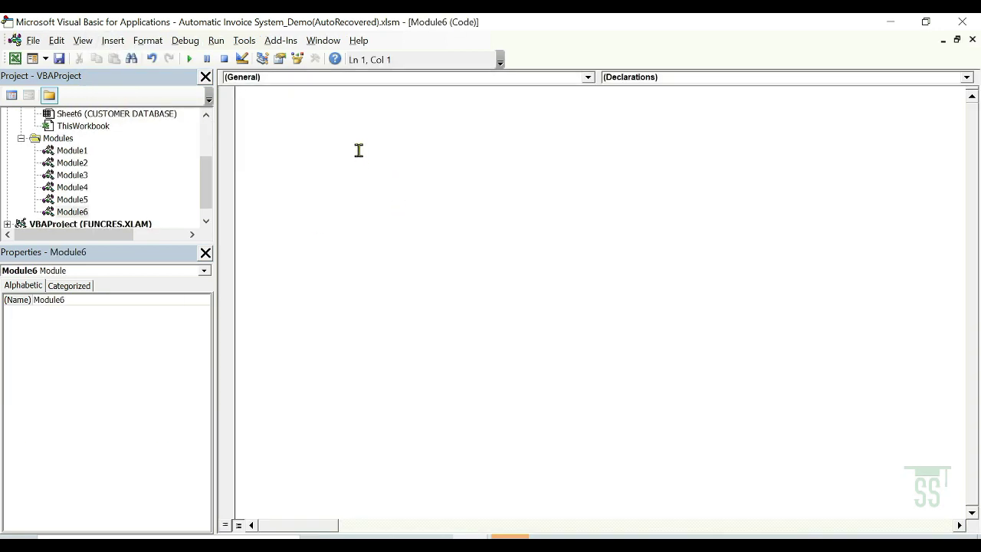
- Declare Sub NEWINVOICE() in Module6, begin a range( line, and shrink the editor
text(SUB)
text(NEWINVOICE)
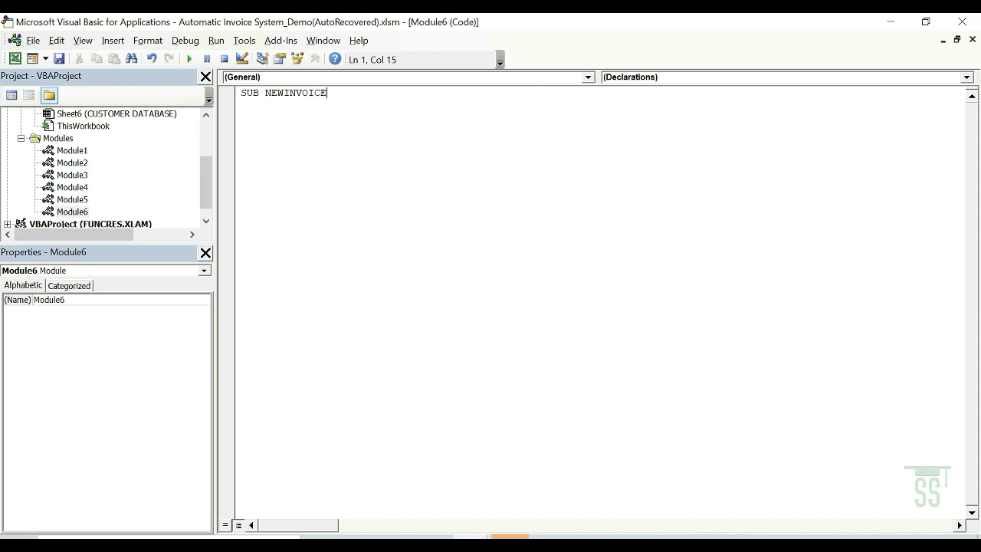
key(Return)
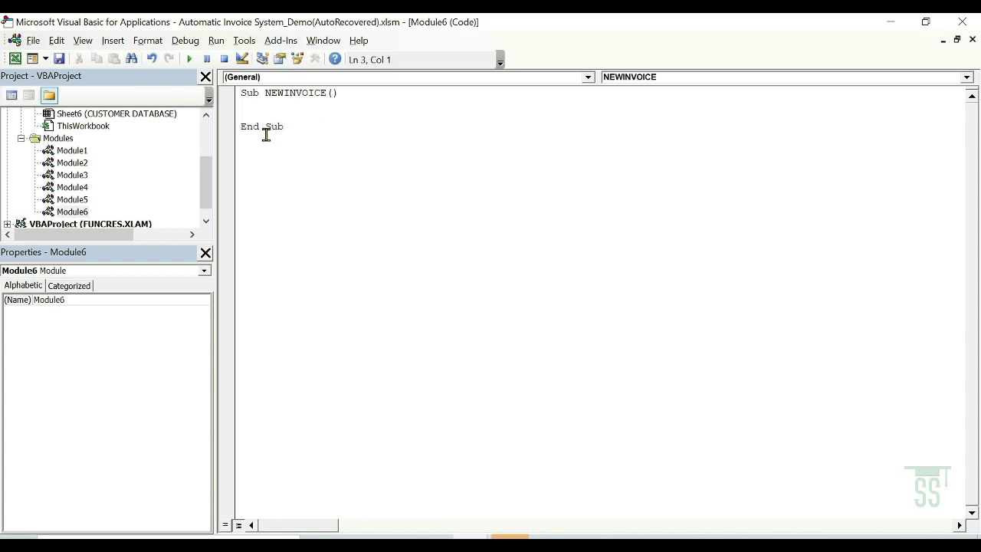
key(Return)
key(Up)
text(range()
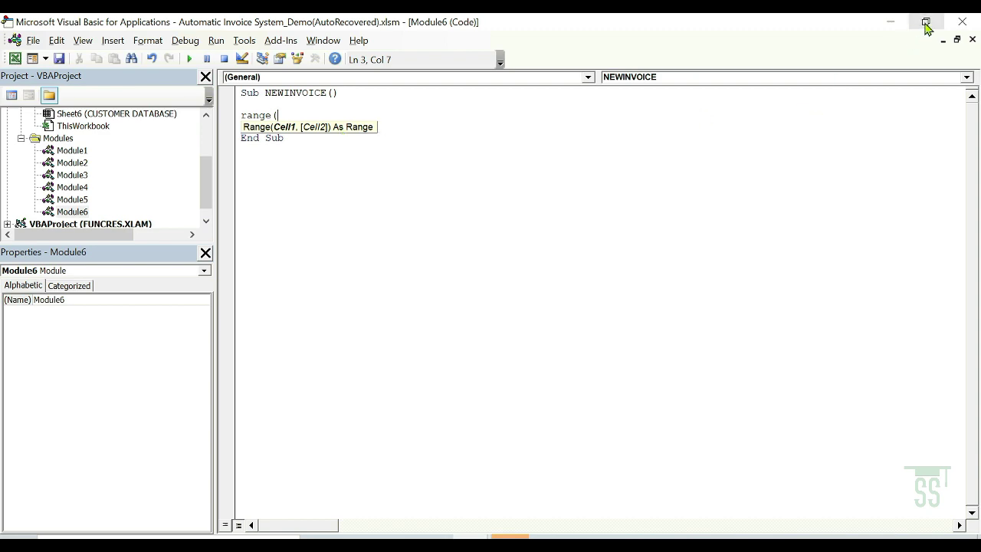
drag(773, 31, 534, 418)
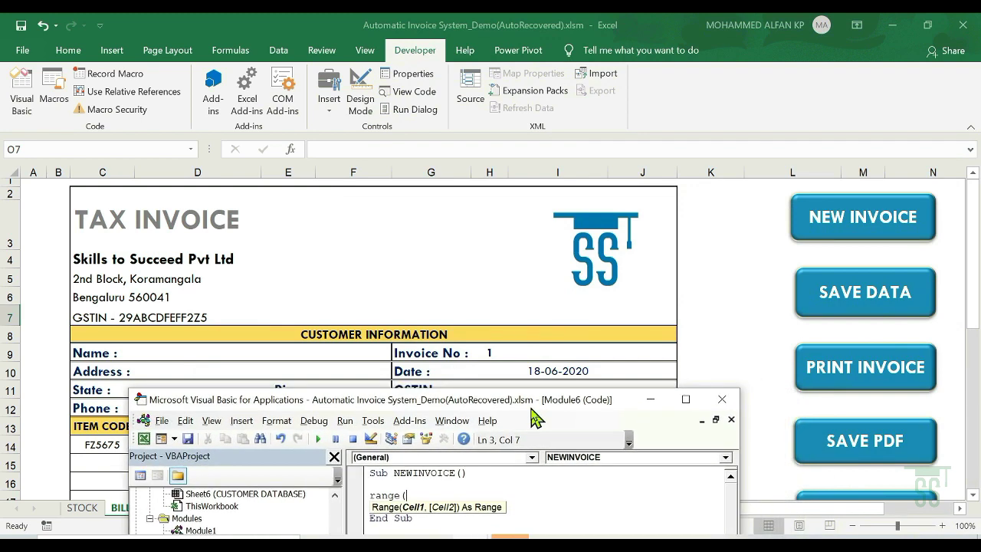
- Write range("H9").Value=range("H9").Value+1 inside NEWINVOICE and float the editor over the sheet
click(486, 354)
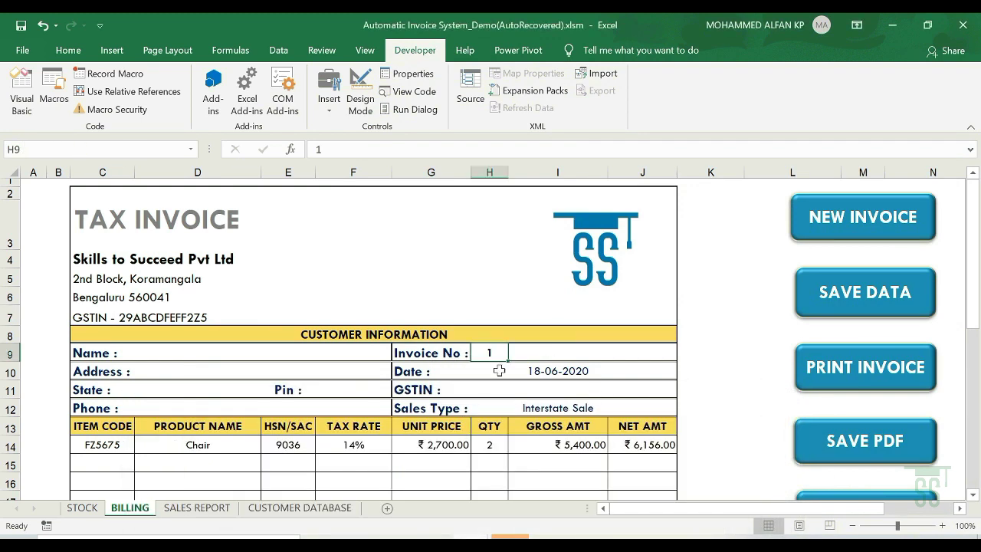
key(alt+F11)
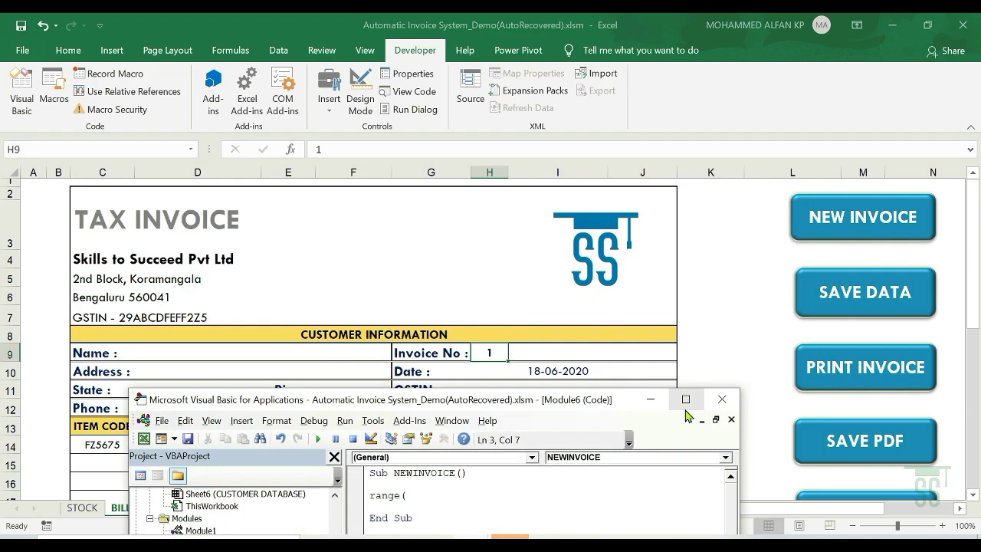
click(686, 398)
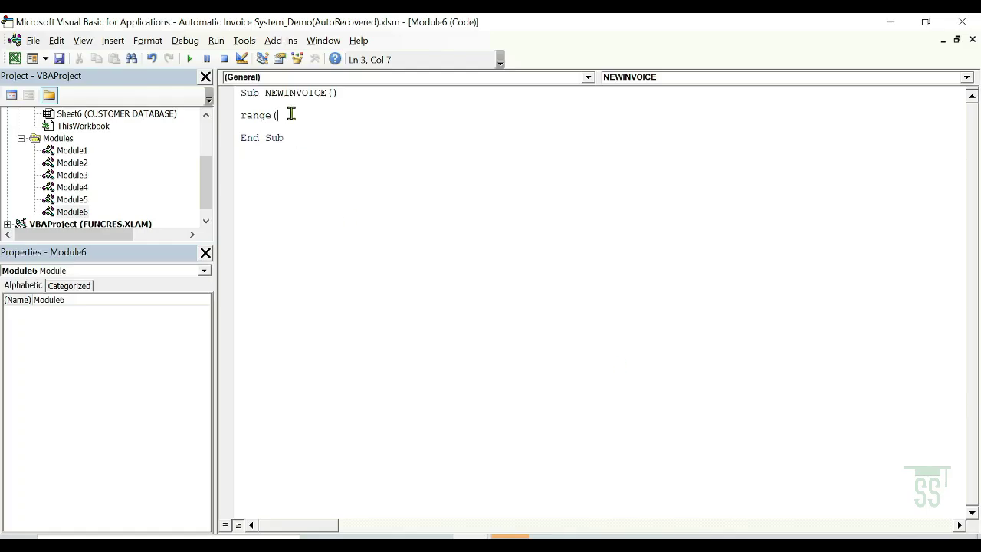
text("H9").VAL)
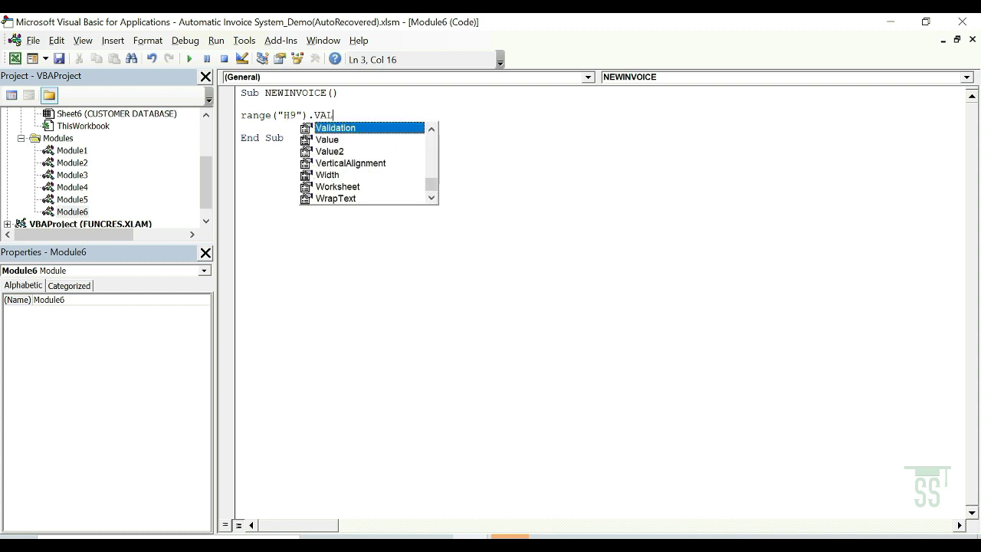
double_click(337, 139)
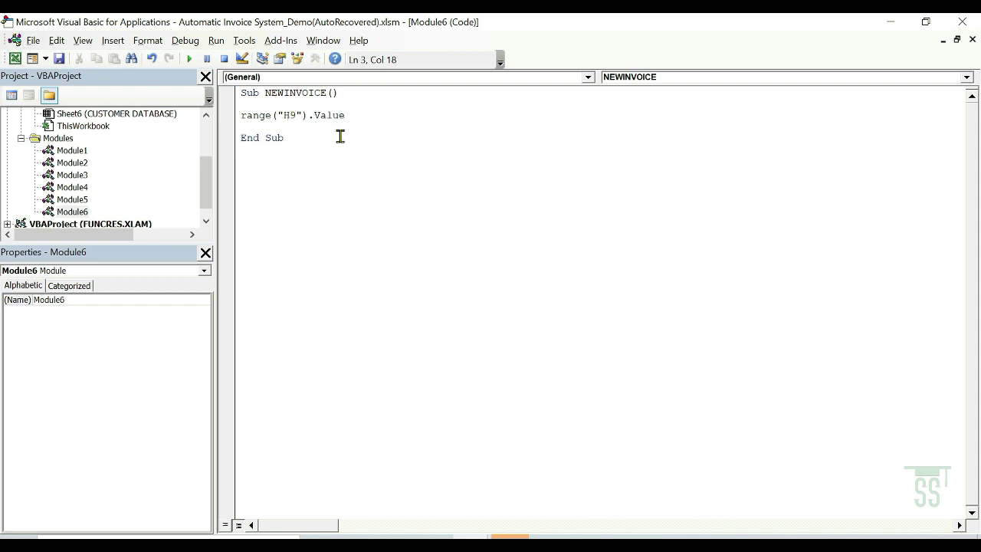
text(=range()
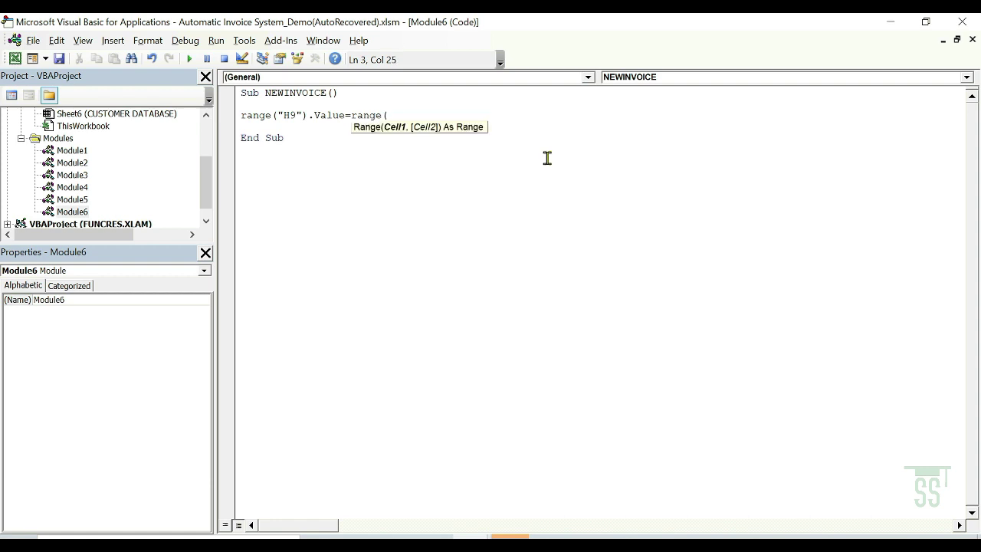
text("H9").)
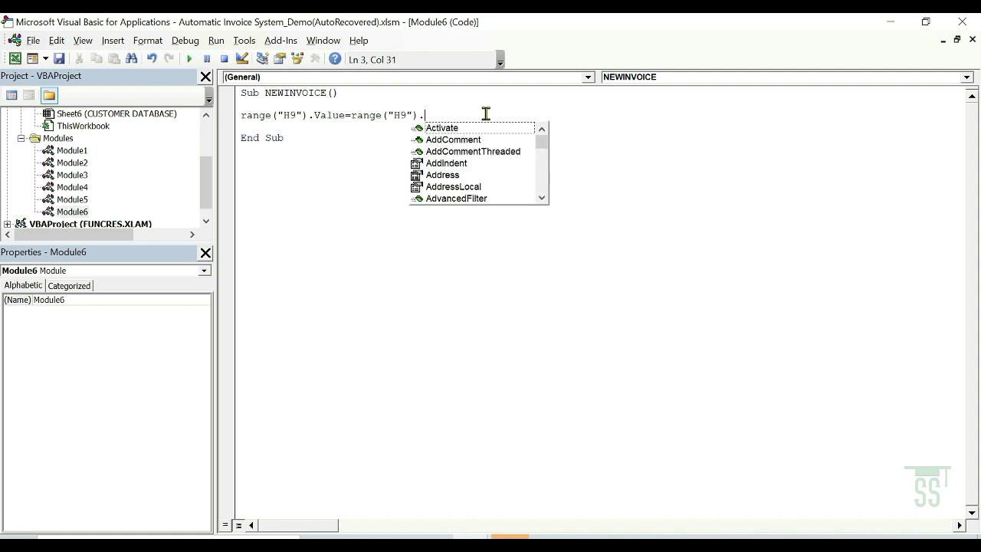
text(va)
double_click(476, 141)
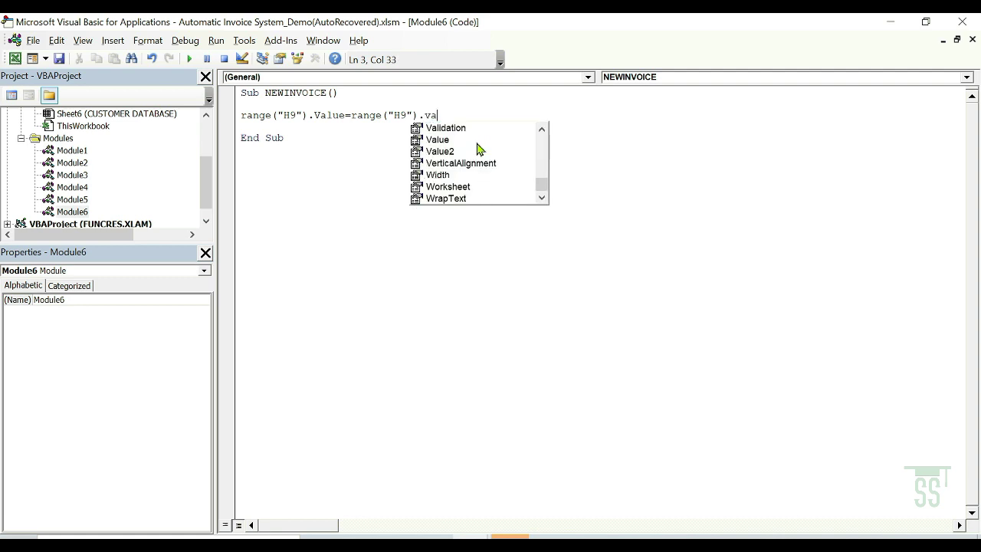
text(+)
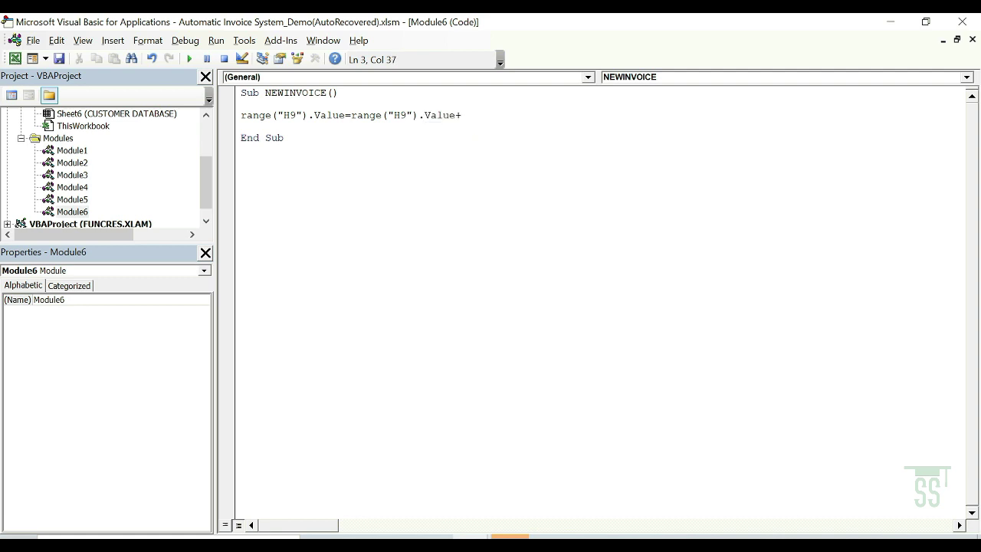
text(1)
drag(542, 31, 501, 360)
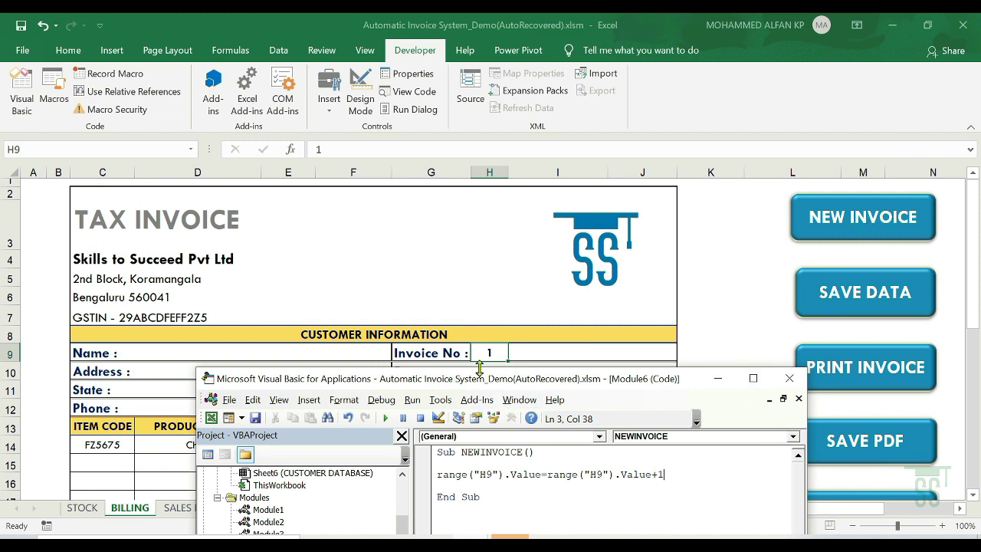
- Run NEWINVOICE three times to raise Invoice No. to 5, then close the editor
click(385, 420)
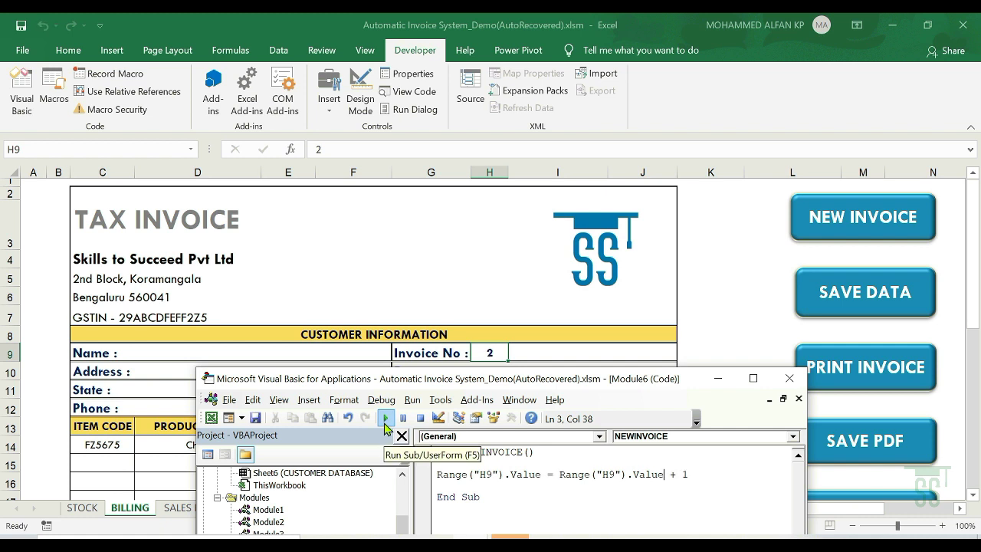
click(385, 420)
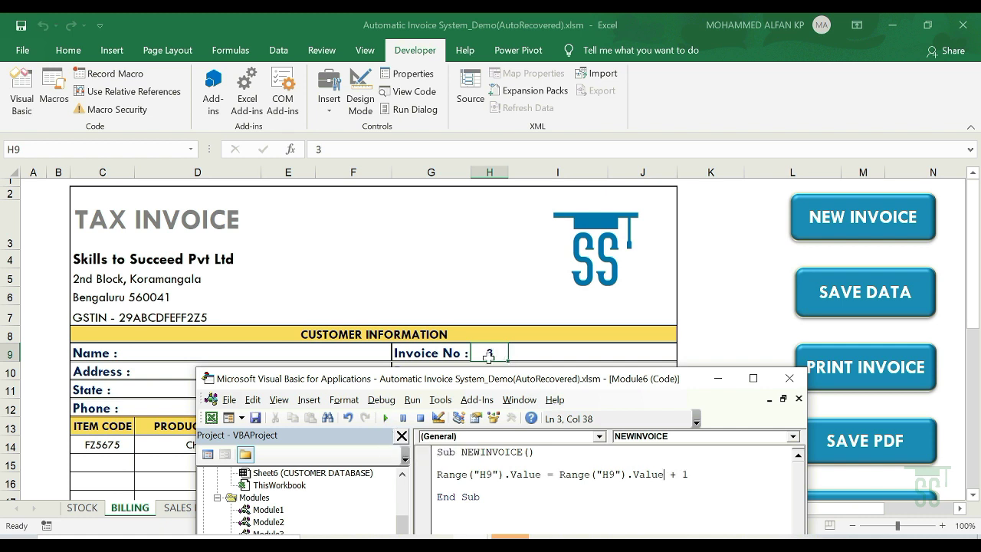
click(387, 419)
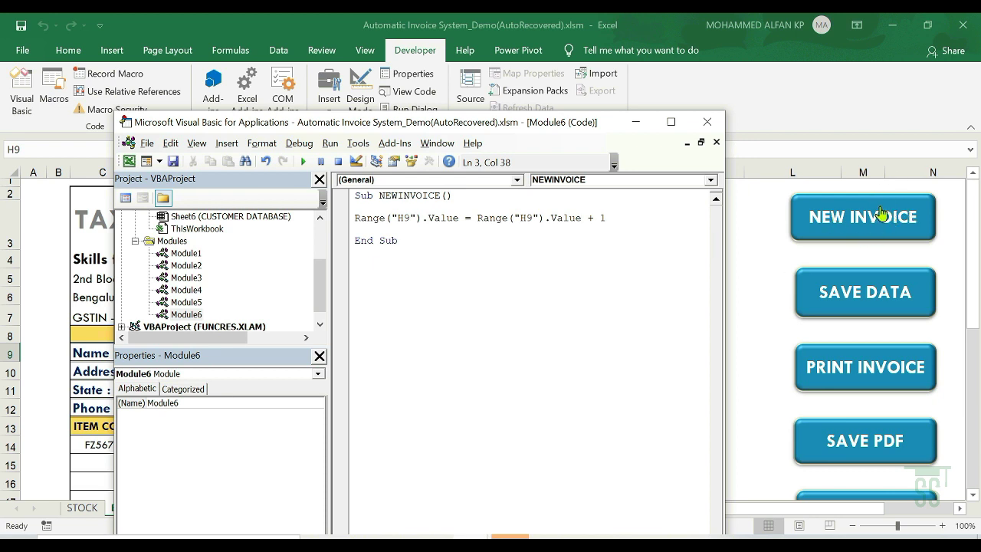
click(706, 122)
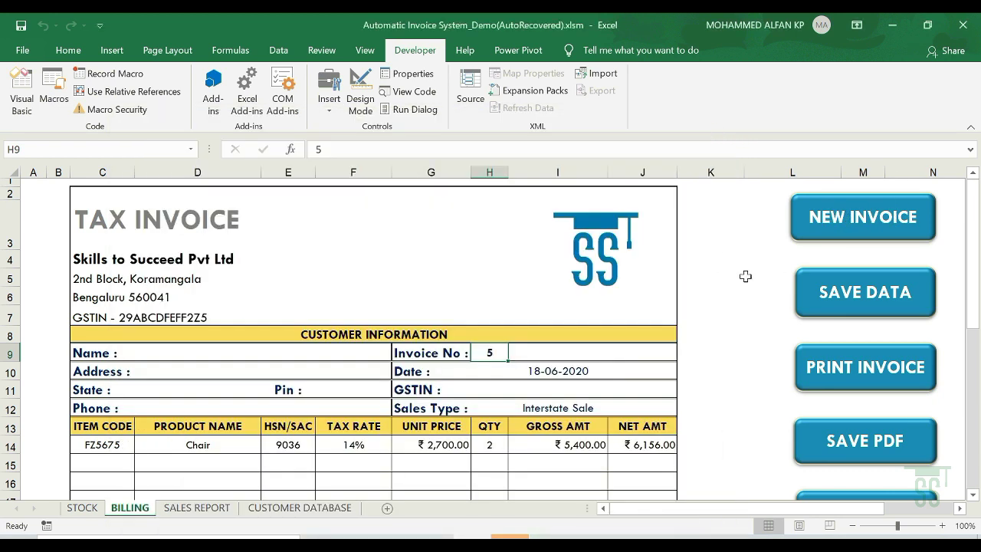
- Assign the NEWINVOICE macro to the NEW INVOICE shape
right_click(837, 208)
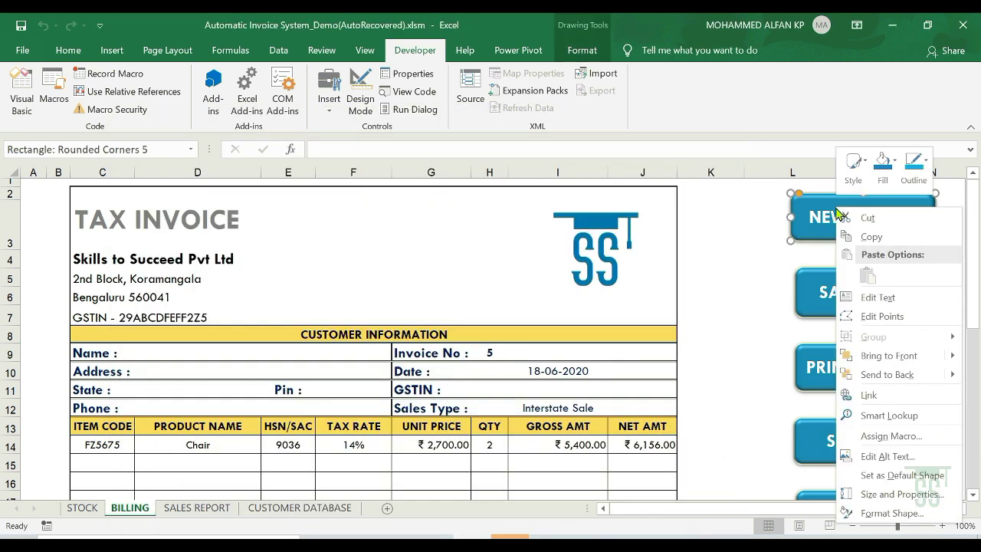
click(905, 437)
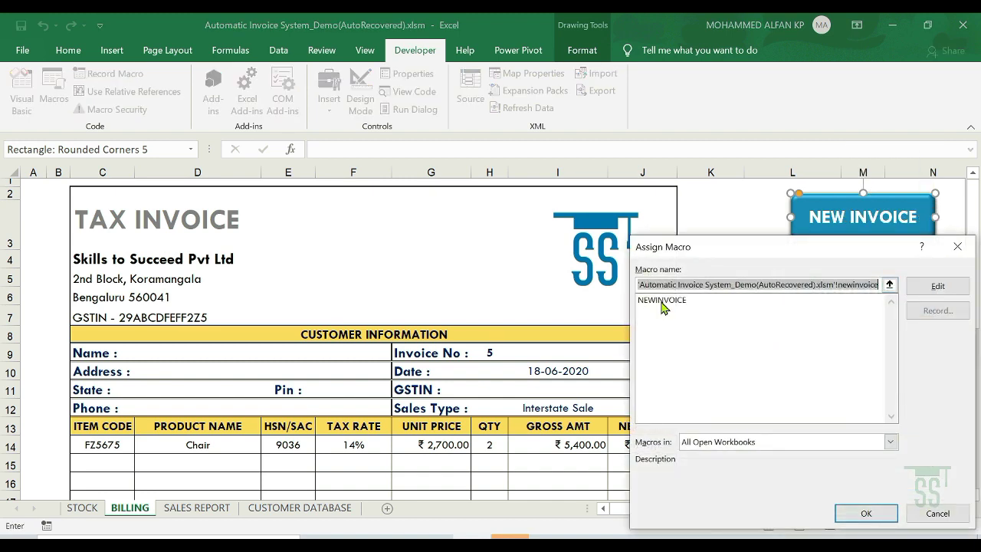
click(664, 300)
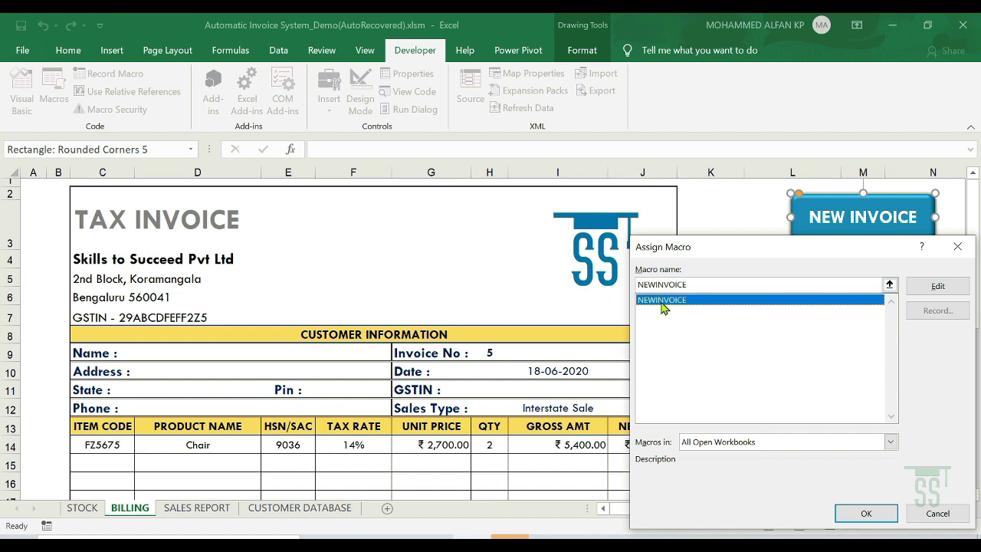
click(866, 512)
- Click NEW INVOICE to raise Invoice No. in H9 to 10
click(732, 239)
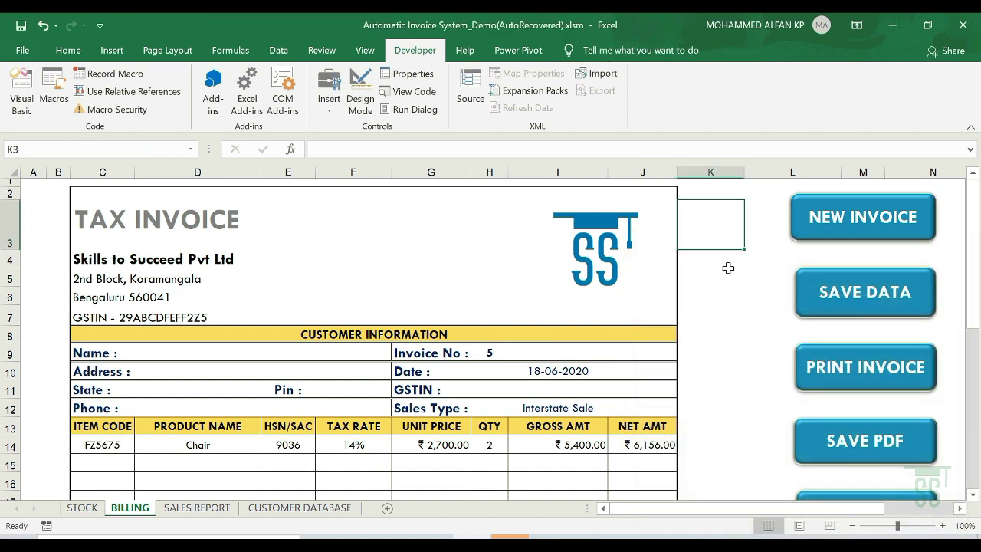
click(865, 226)
scroll(709, 332, down, 1)
click(492, 331)
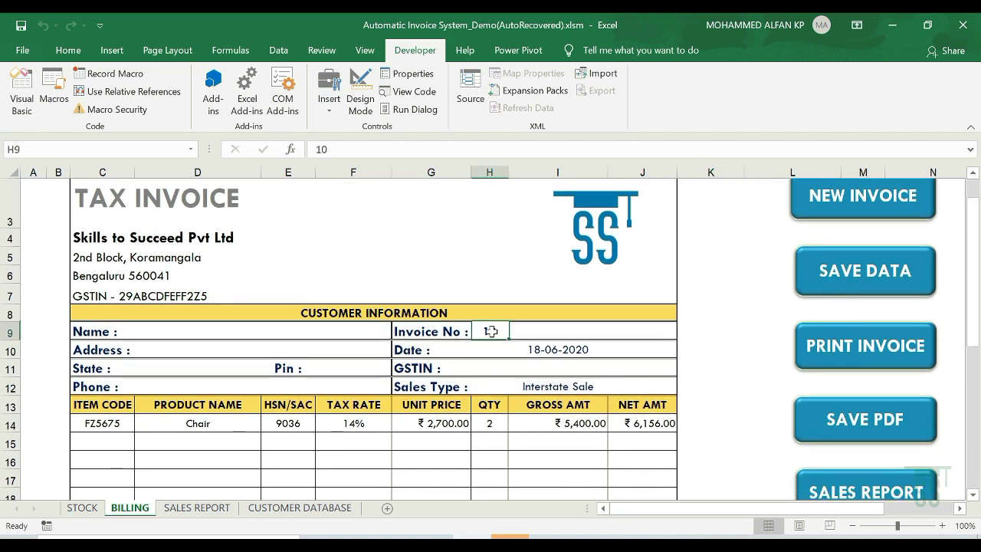
scroll(491, 331, down, 1)
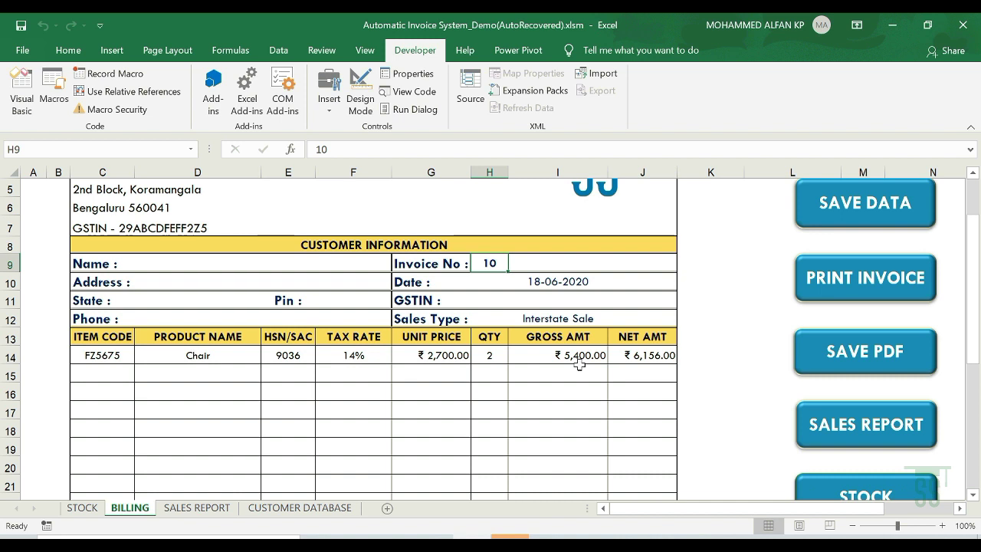
scroll(579, 365, up, 1)
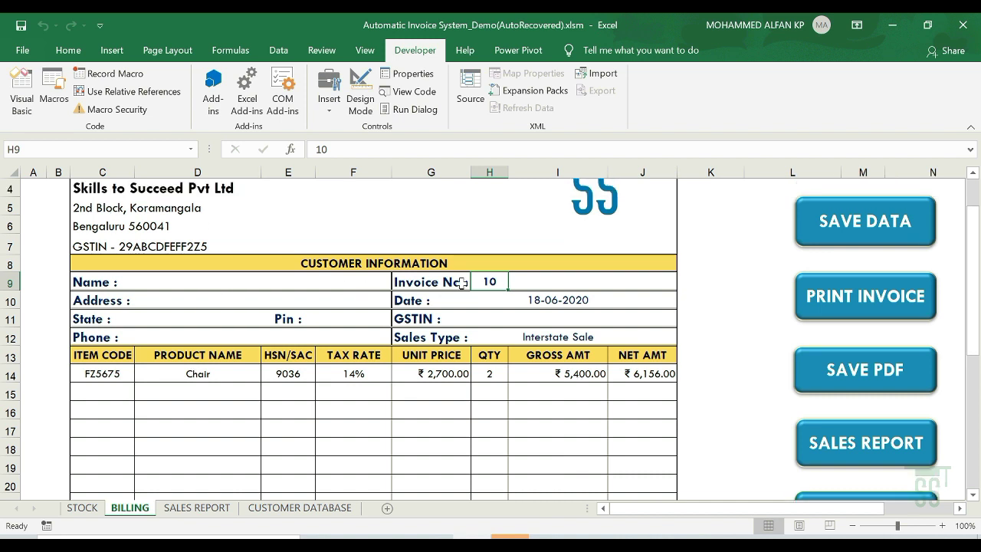
- Pick Majestic Furniture as the customer Name in D9 to auto-fill their details
click(188, 282)
click(266, 283)
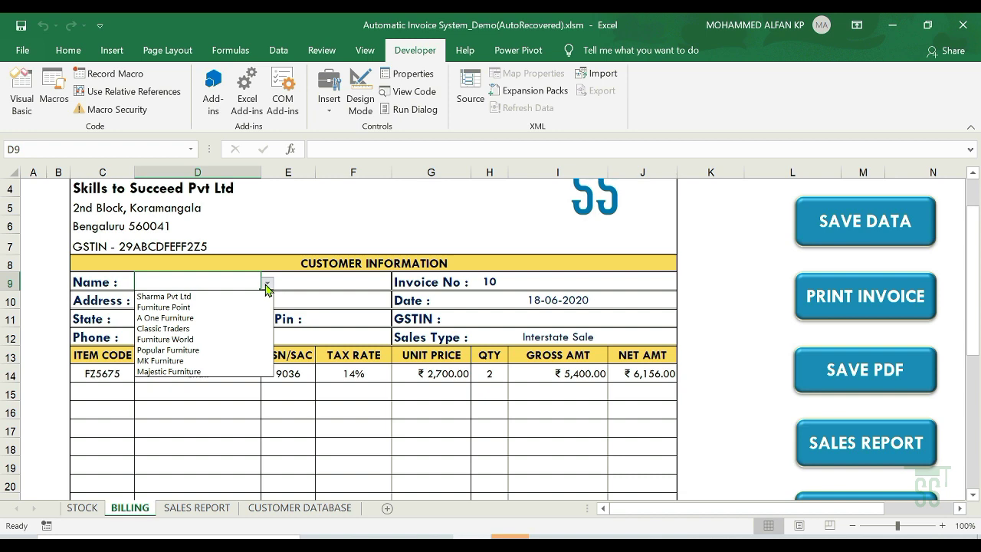
click(220, 372)
click(108, 387)
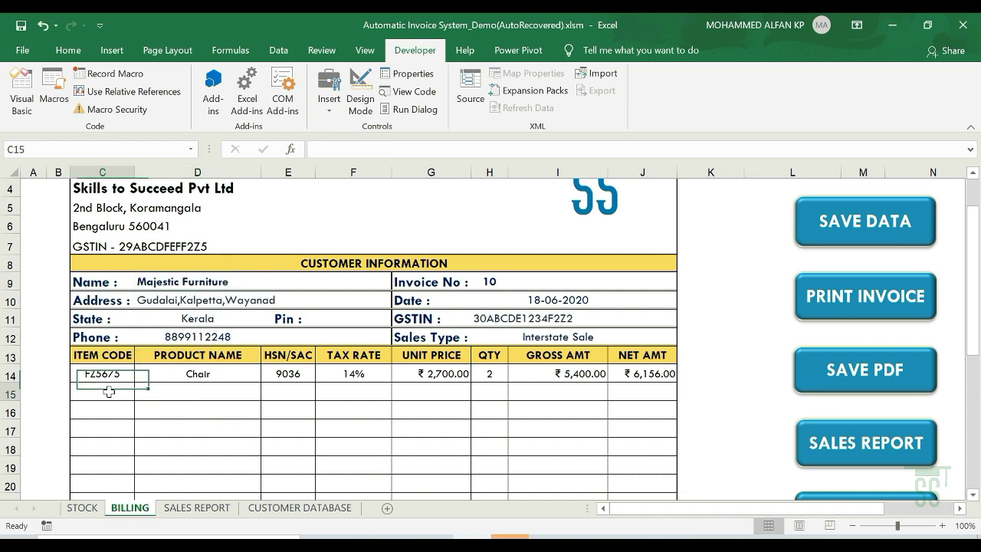
scroll(624, 403, down, 5)
scroll(635, 413, up, 5)
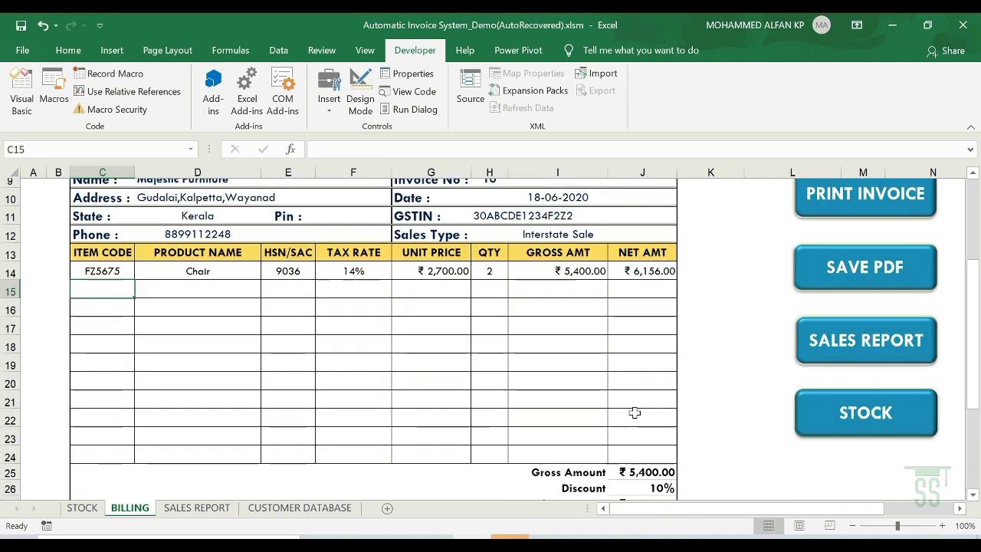
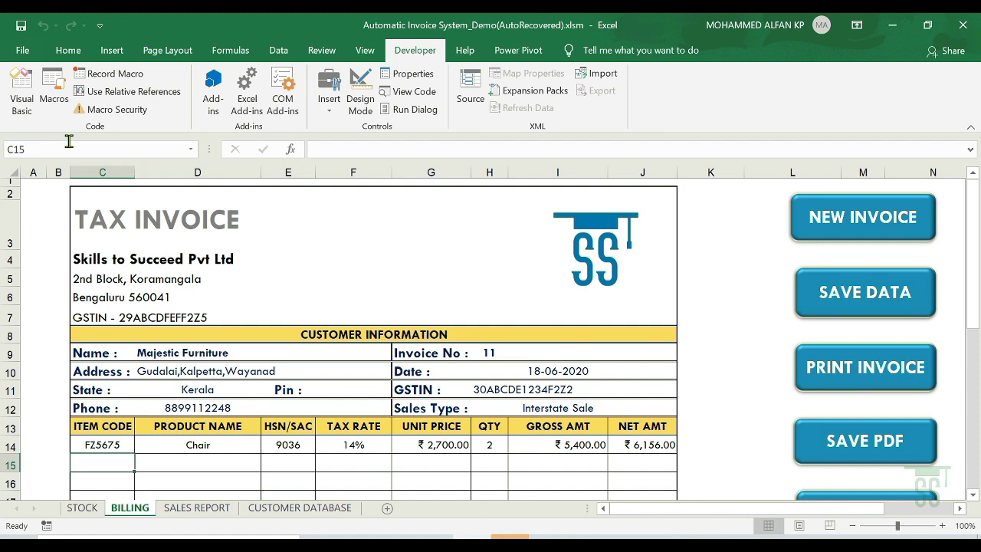
- Open NEWINVOICE in the VBA editor and add a blank line below its H9 increment line
click(54, 92)
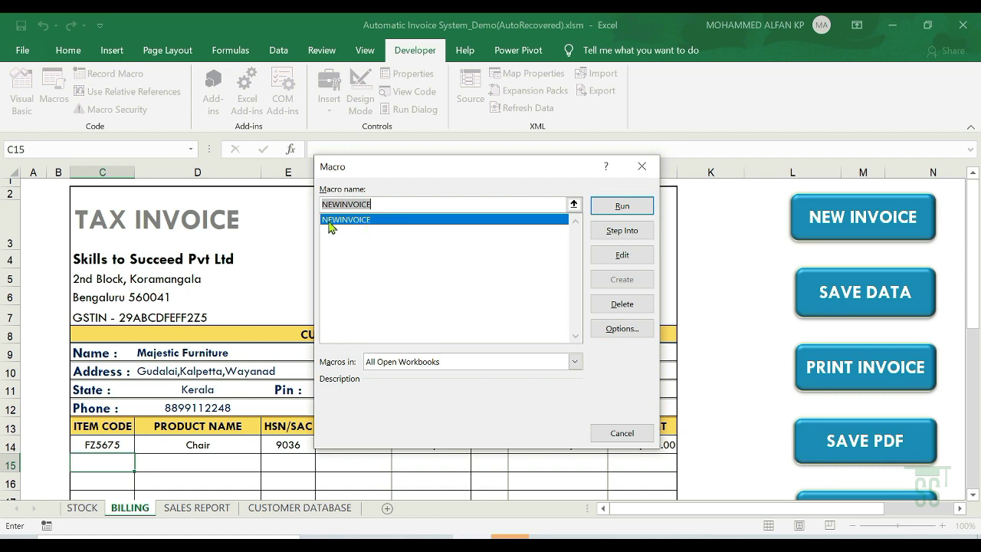
click(622, 257)
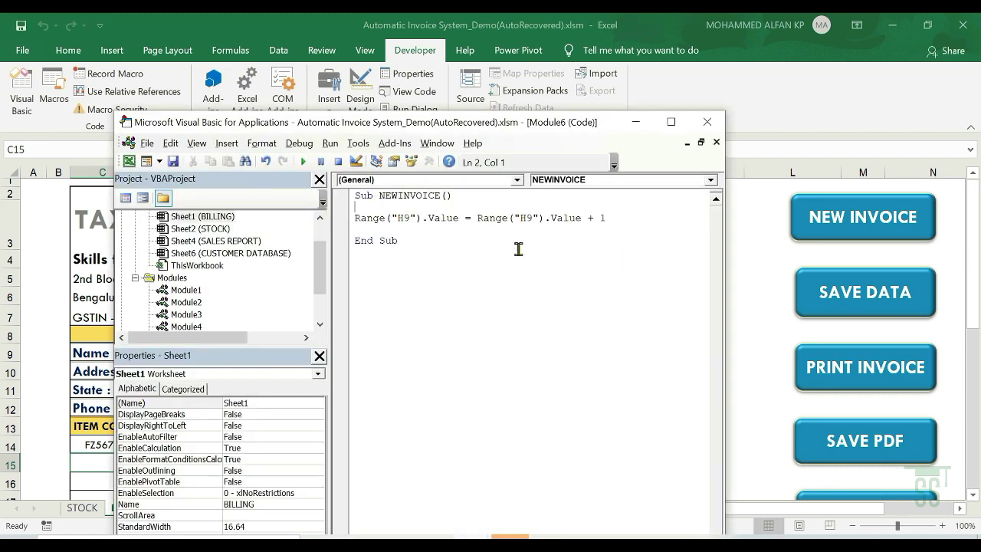
click(671, 122)
click(579, 113)
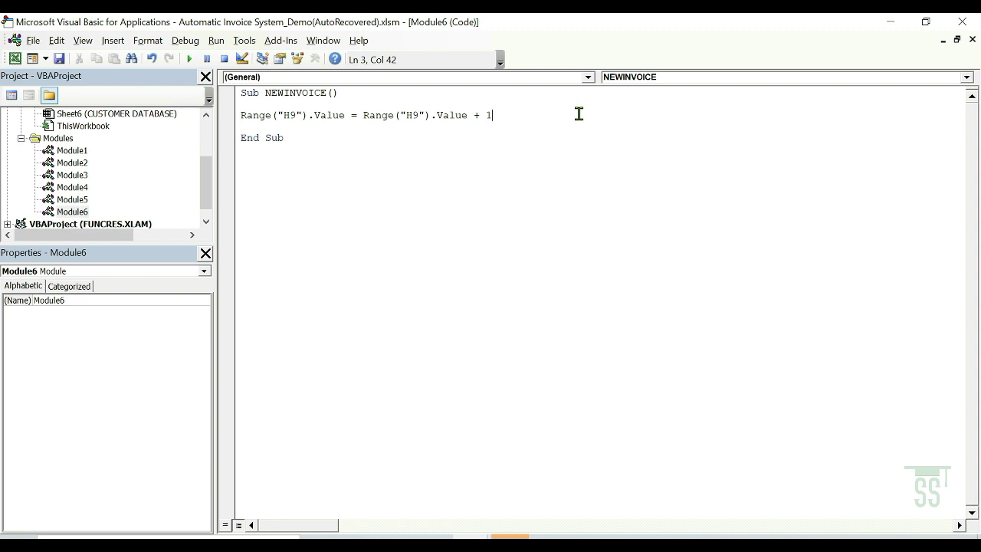
key(Return)
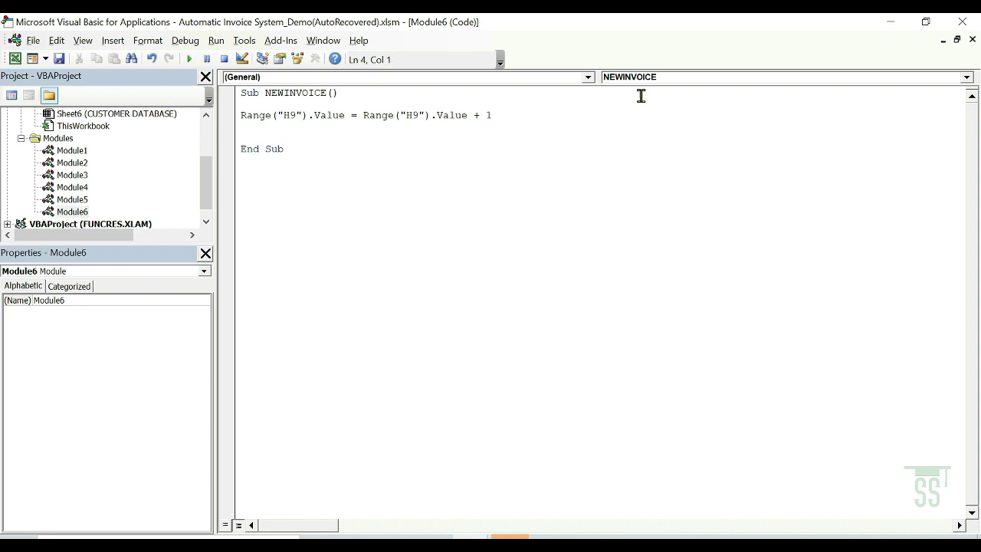
click(926, 22)
drag(470, 112, 768, 224)
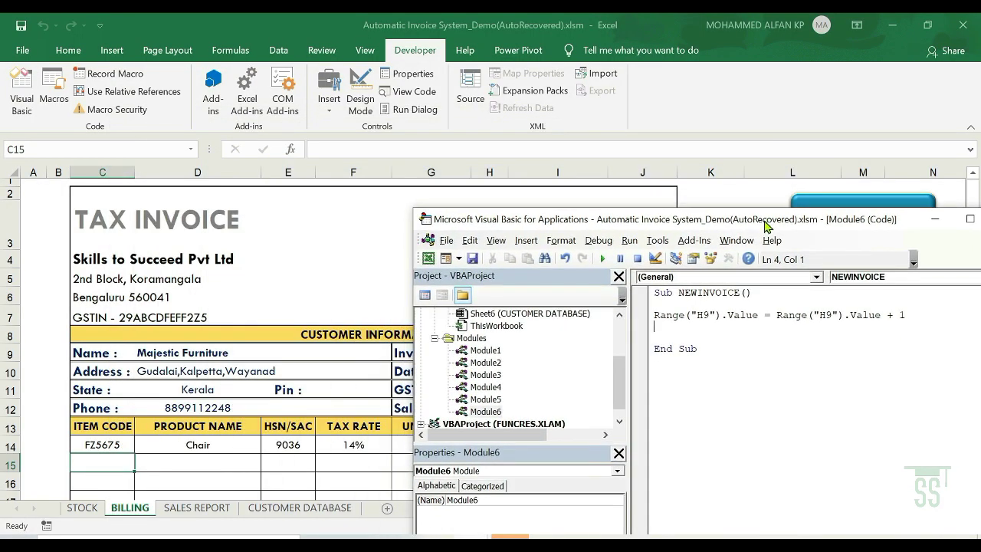
- Clear the customer name in D9 and add Range("D9").ClearContents to NEWINVOICE
click(168, 354)
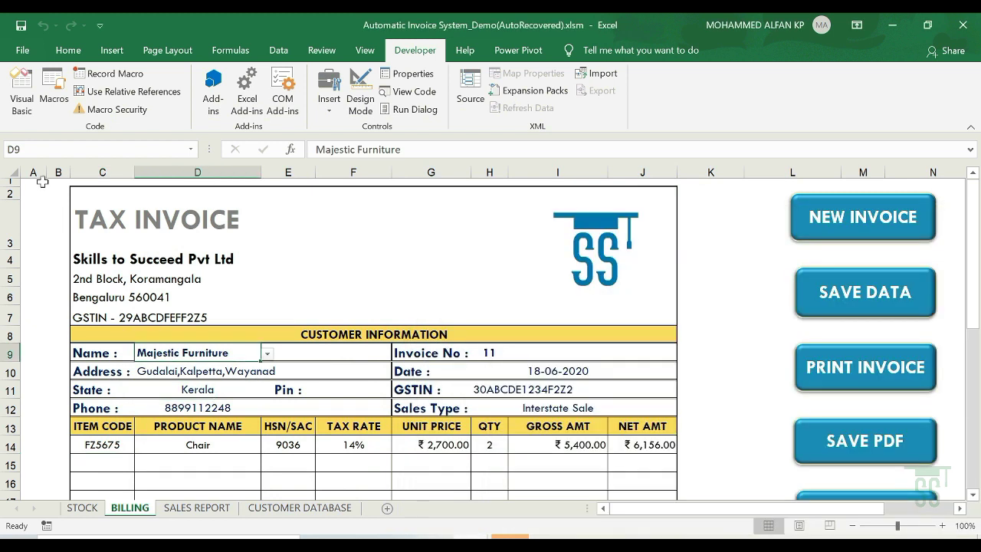
key(Delete)
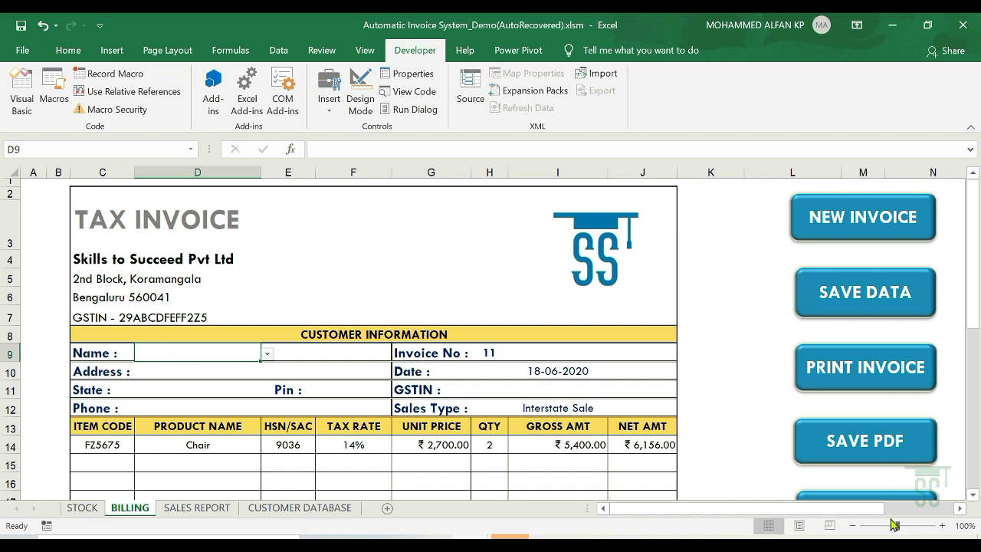
key(alt+F11)
drag(832, 228, 594, 157)
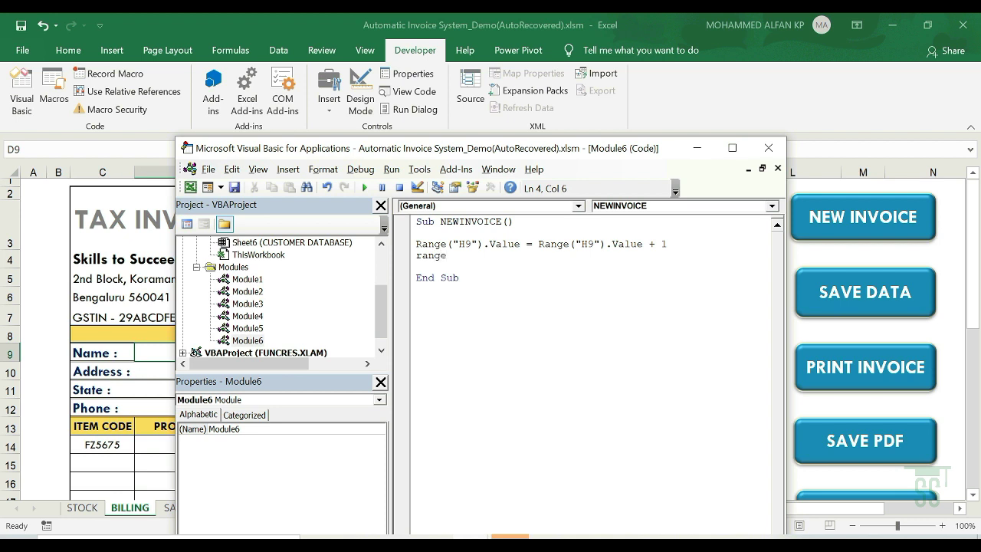
text(("D9)
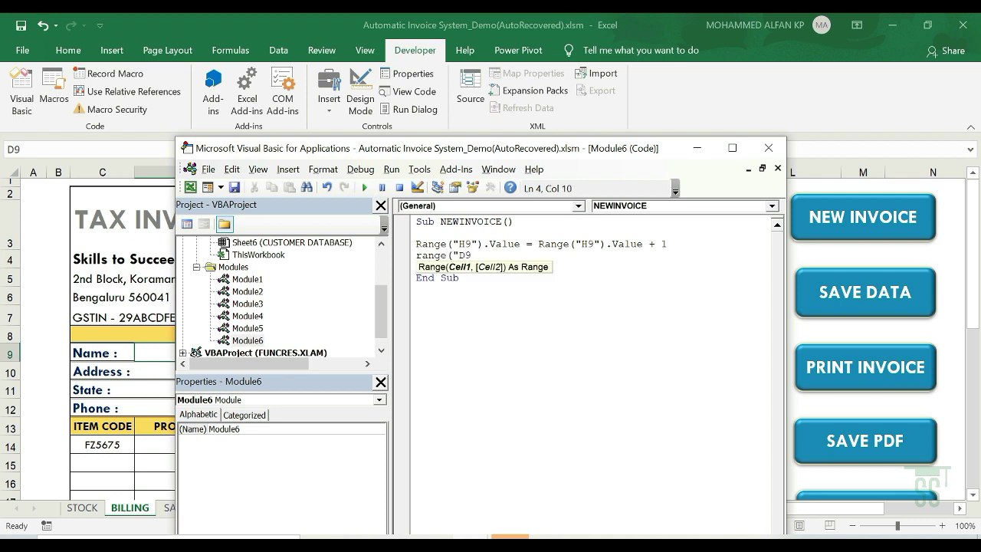
text("))
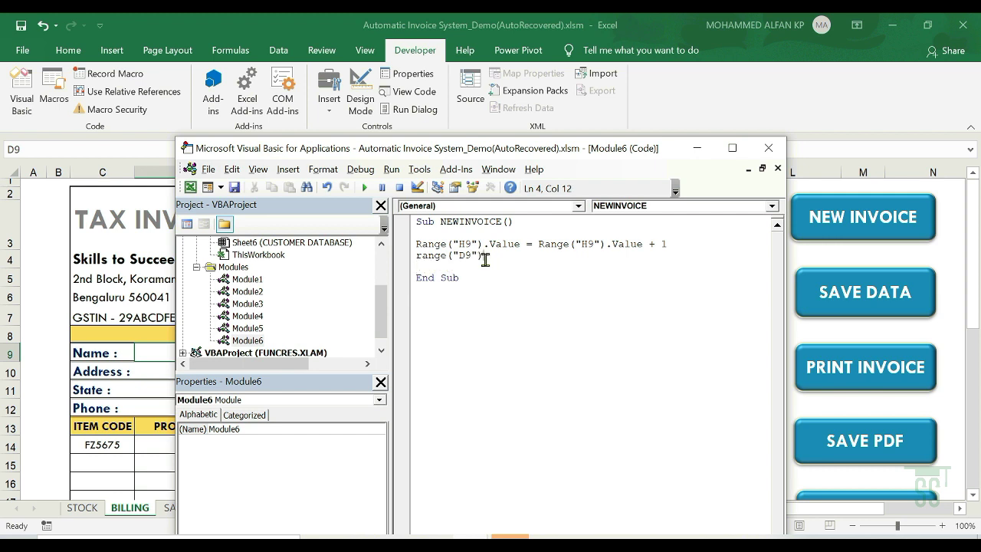
text(.CLE)
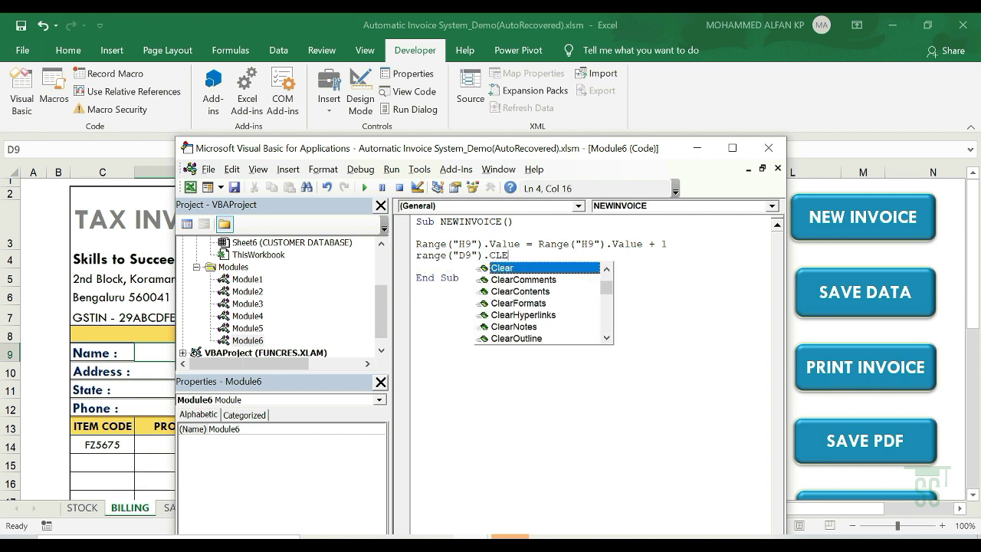
double_click(530, 292)
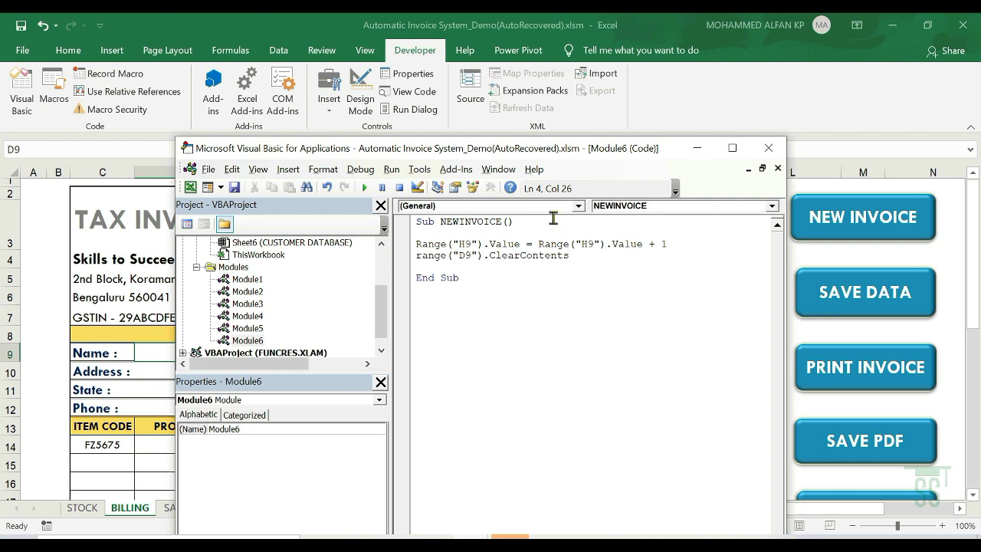
drag(539, 156, 537, 198)
click(660, 190)
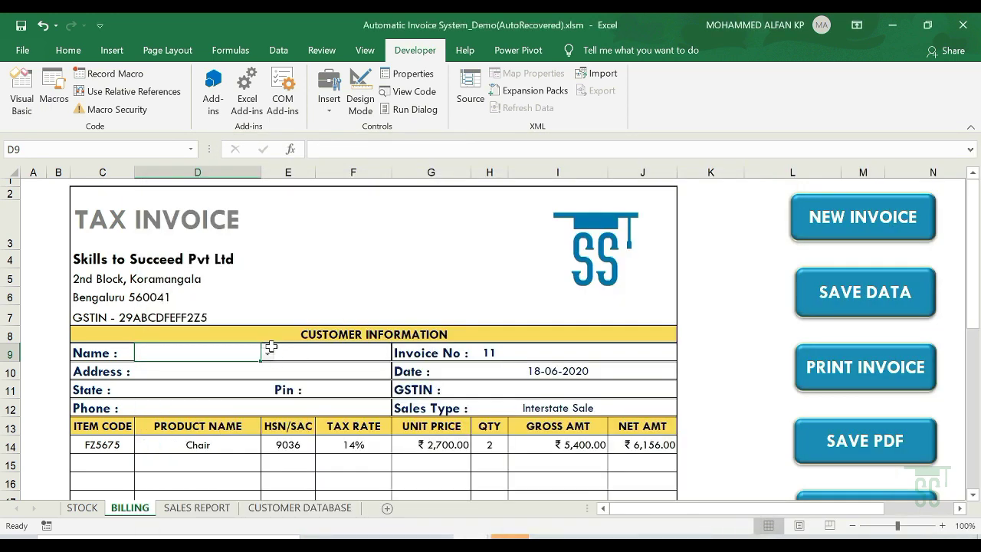
- Choose Classic Traders in D9, then run NEWINVOICE twice so the invoice number reaches 13
click(267, 354)
click(216, 402)
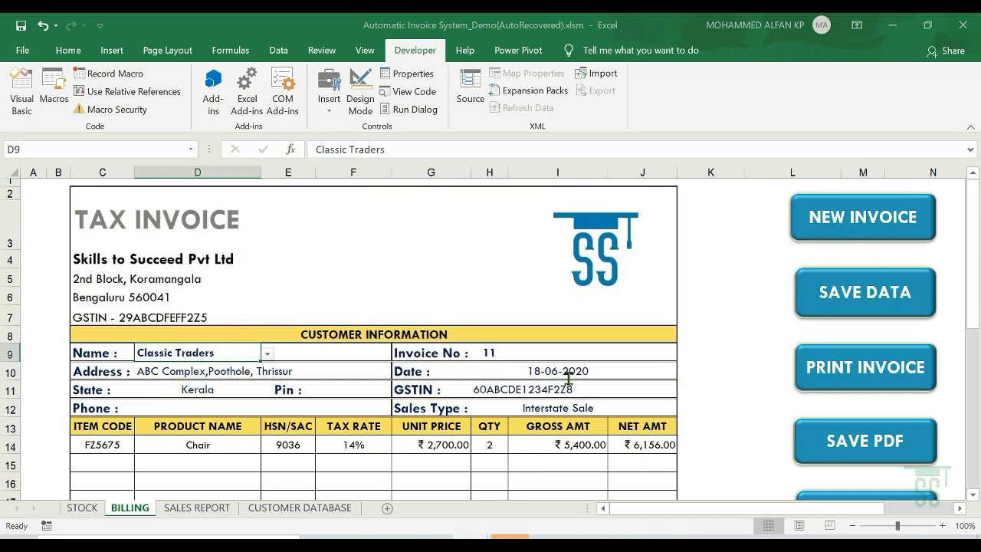
key(alt+F11)
drag(510, 196, 979, 217)
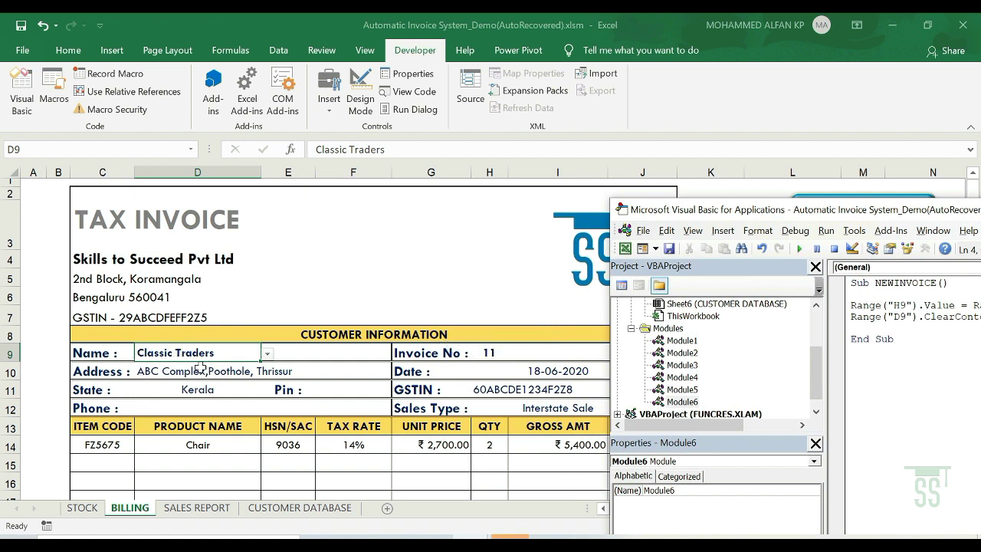
click(800, 248)
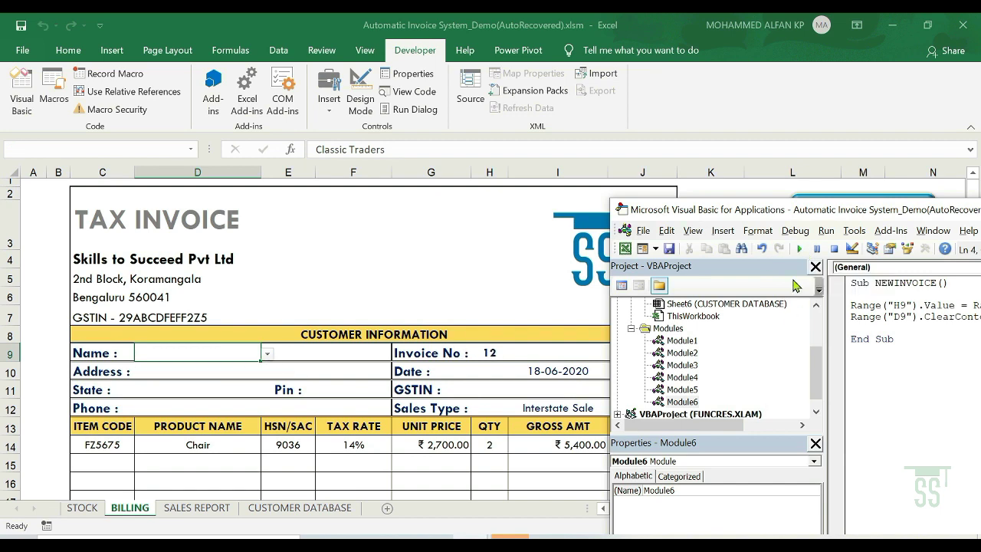
click(800, 248)
drag(879, 220, 783, 115)
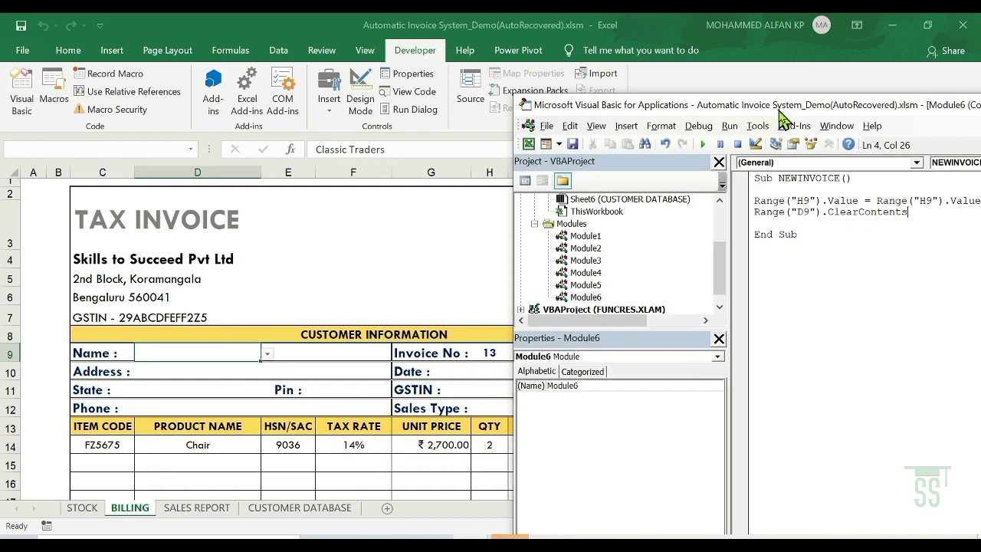
scroll(101, 445, down, 1)
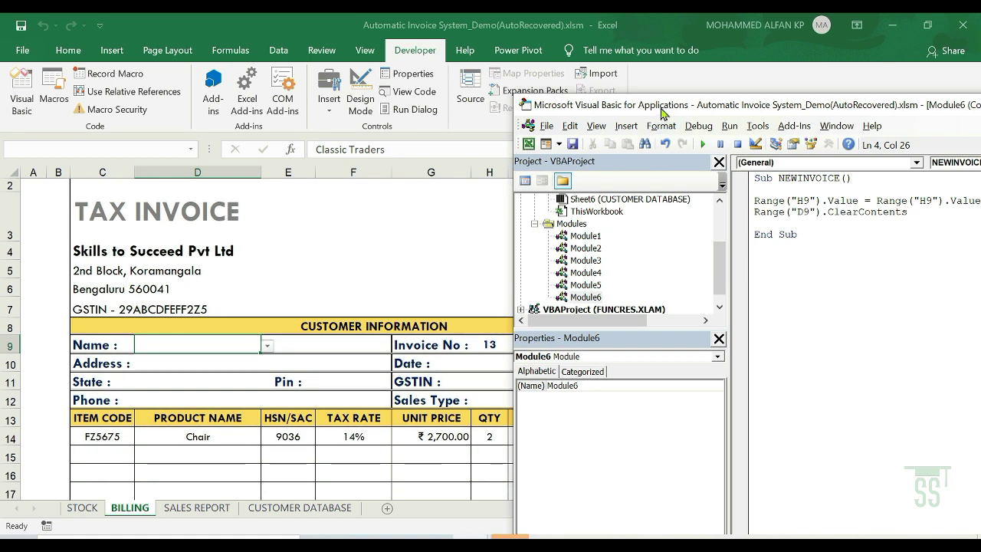
drag(654, 107, 804, 122)
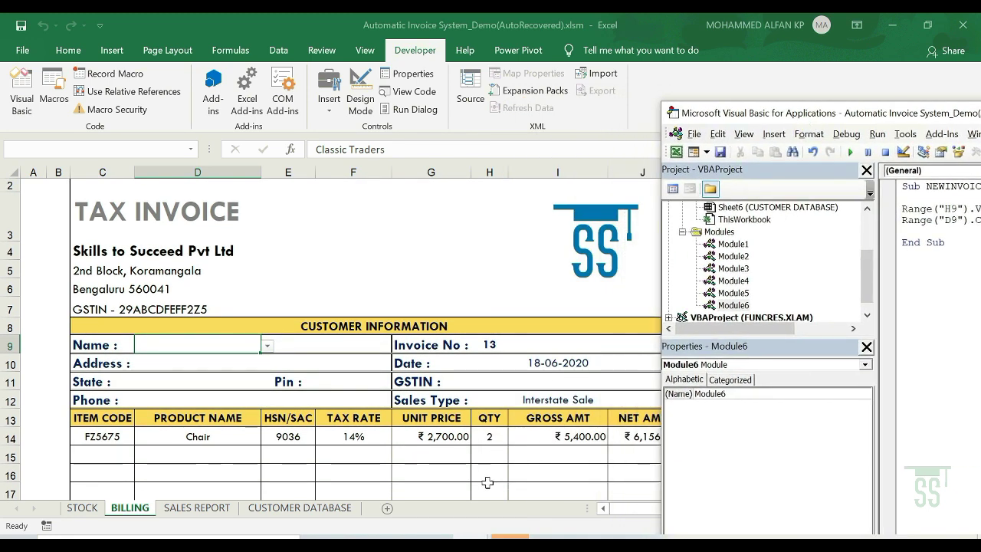
scroll(463, 421, down, 3)
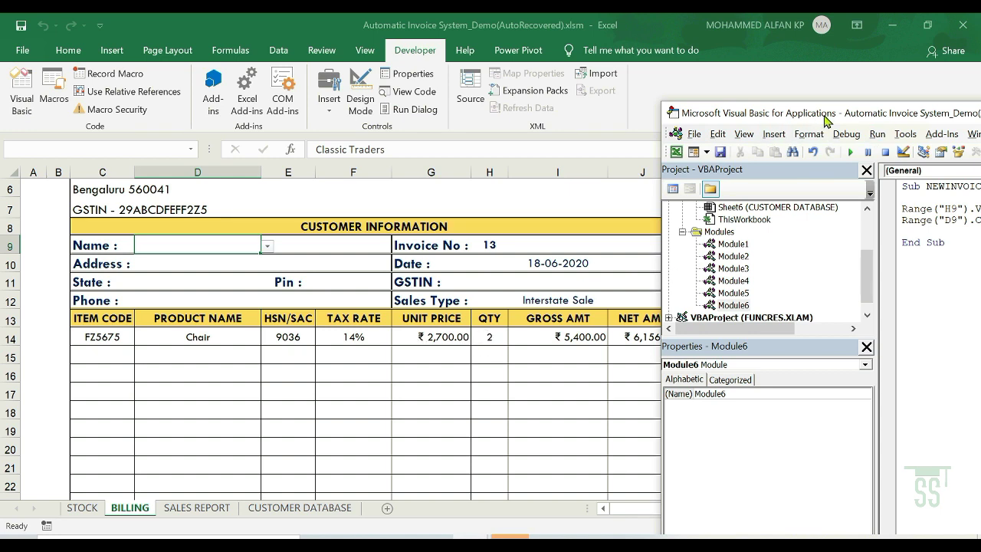
drag(826, 118, 368, 130)
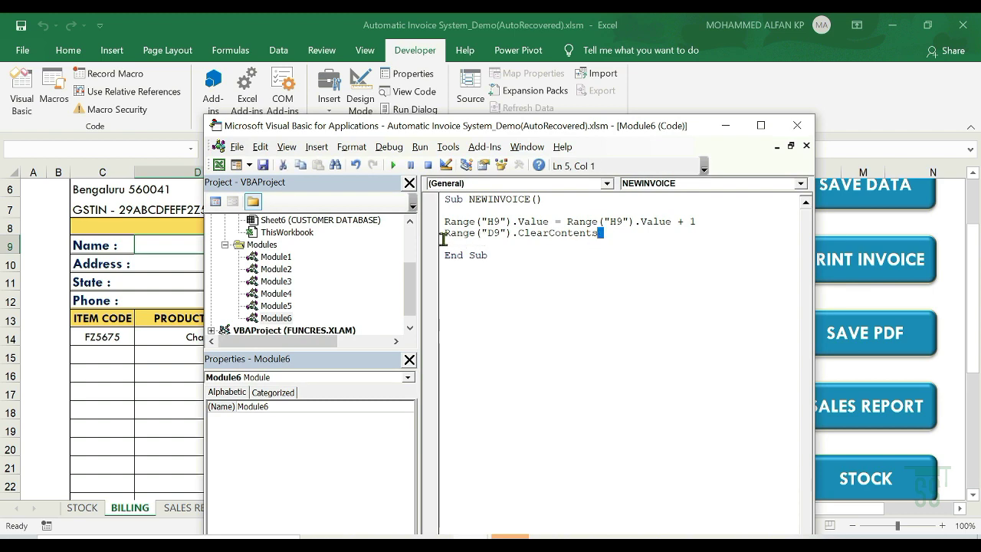
- Duplicate the ClearContents line twice below the original in NEWINVOICE
drag(596, 233, 435, 244)
key(ctrl+c)
click(642, 233)
key(Return)
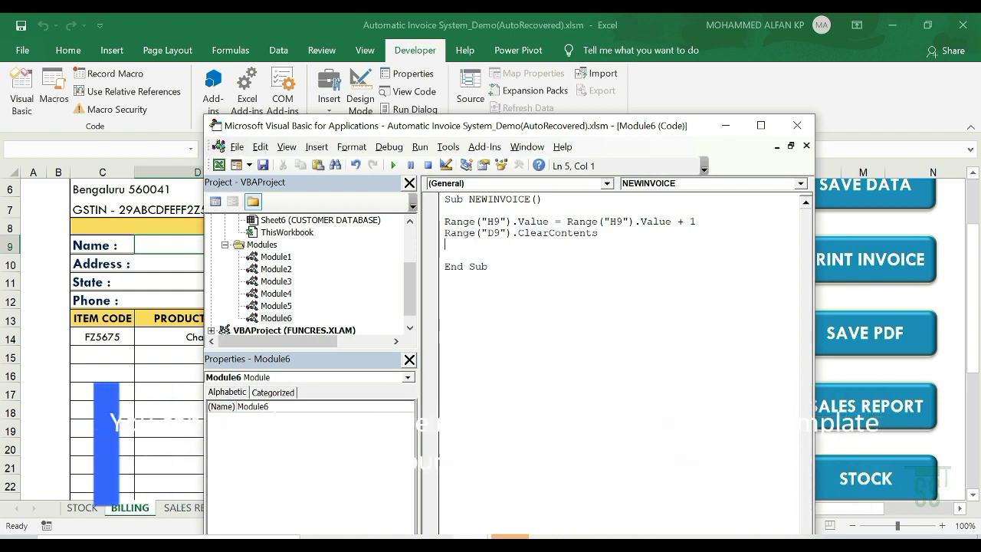
key(ctrl+v)
key(Return)
key(ctrl+v)
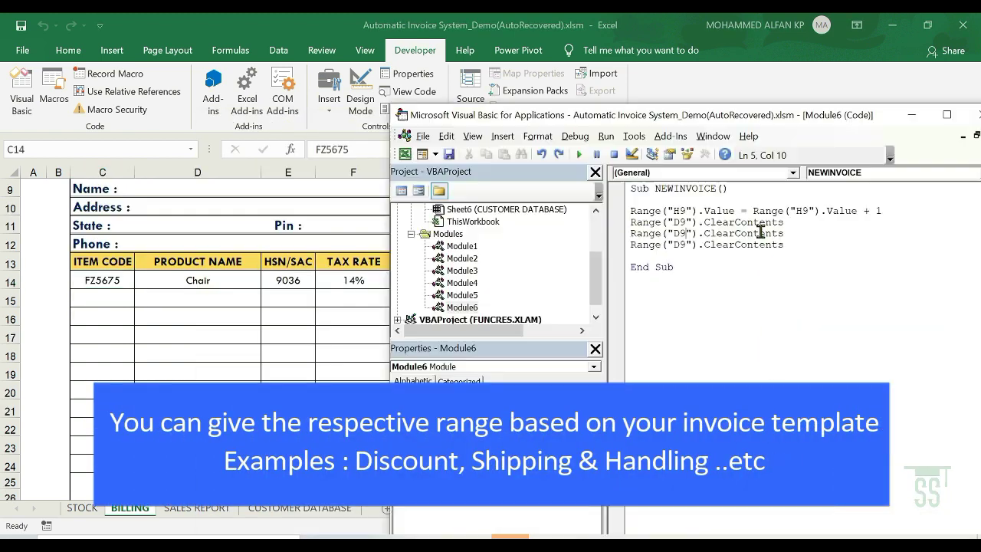
- Change the second ClearContents line to clear the item codes in C14:C24
key(alt+F11)
scroll(238, 290, down, 1)
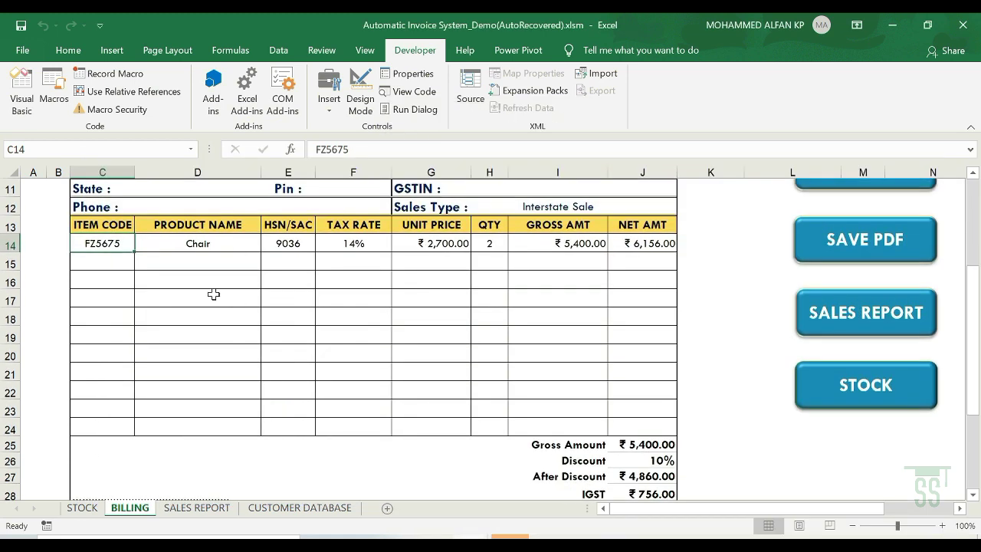
drag(102, 244, 101, 431)
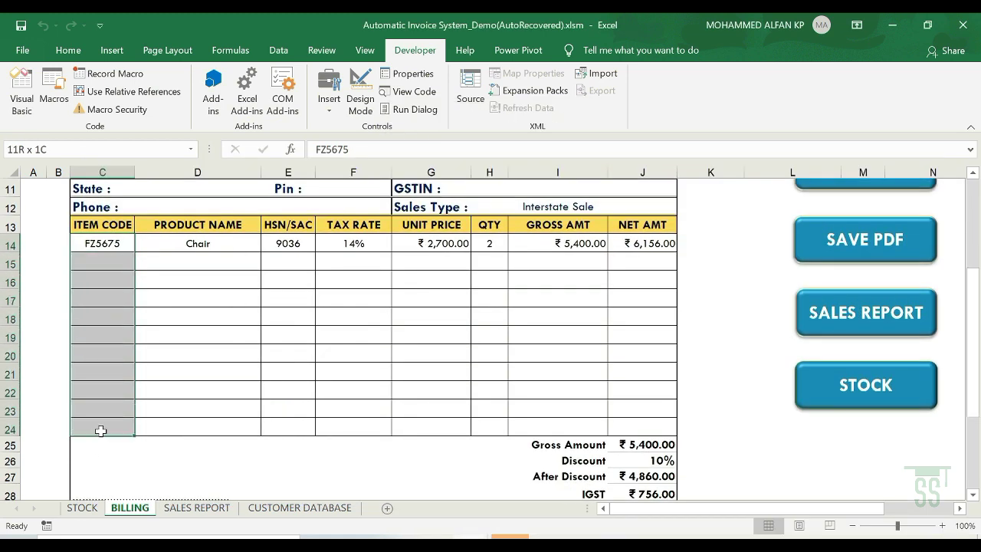
click(99, 243)
drag(99, 244, 103, 429)
key(alt+F11)
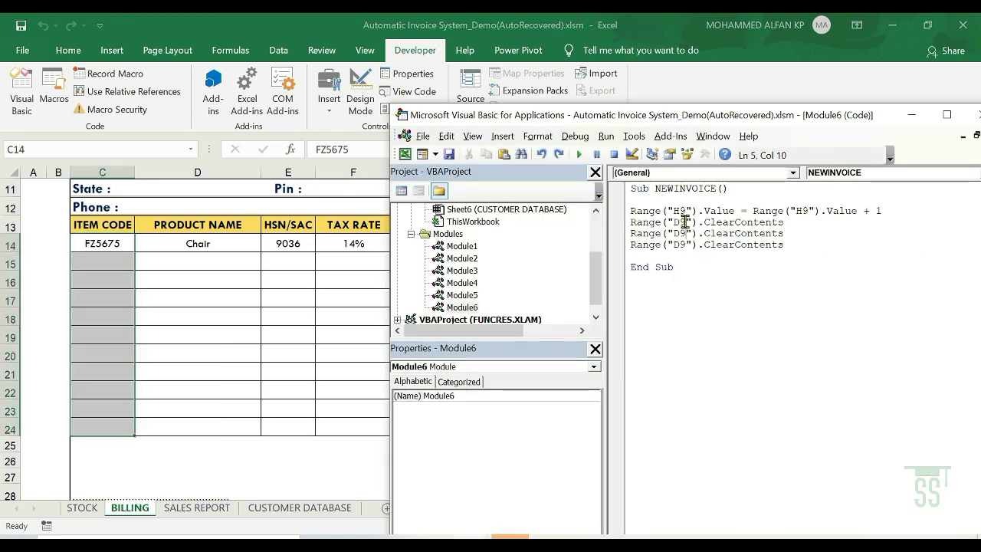
key(BackSpace)
key(BackSpace)
text(C14)
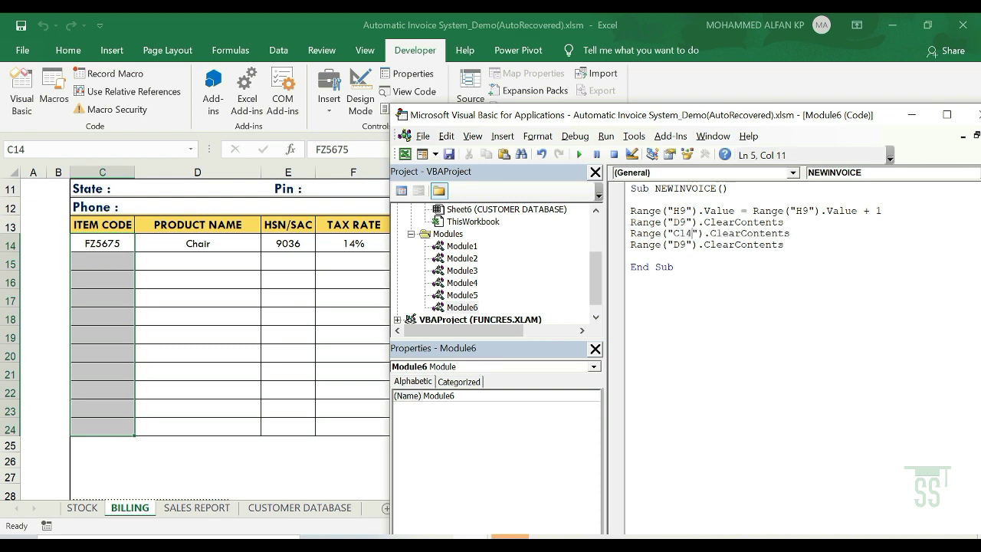
text(:)
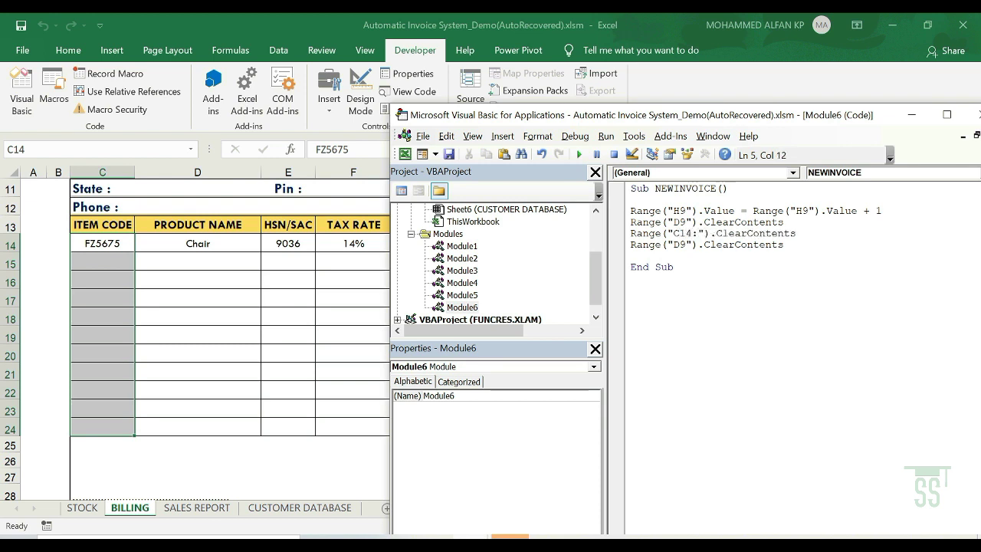
text(C24)
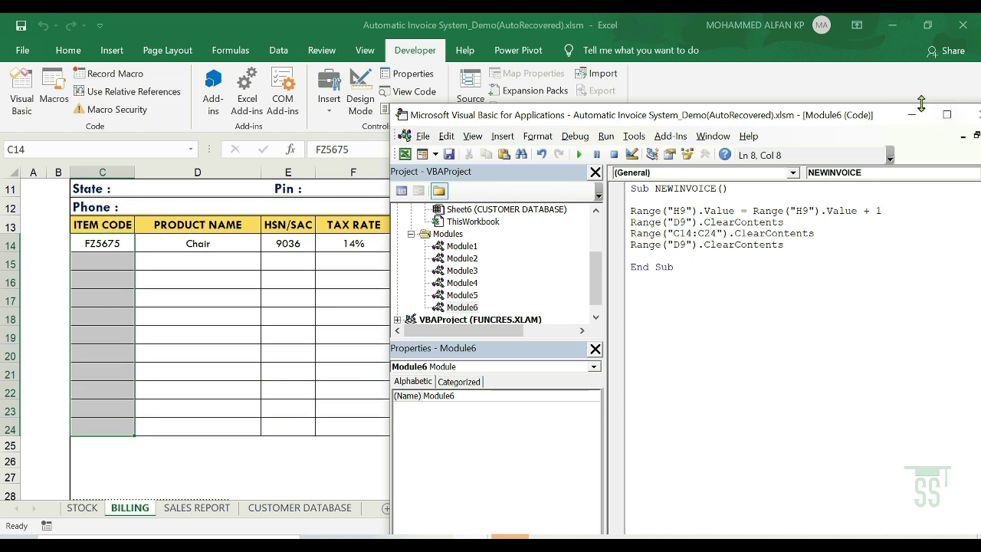
- Change the third ClearContents line to clear the quantities in H14:H24
click(979, 115)
click(493, 297)
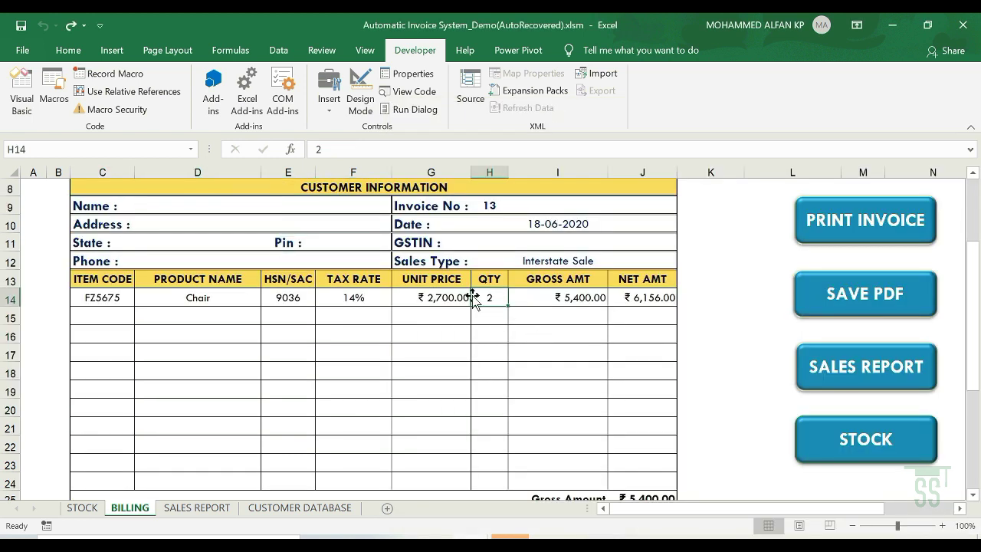
drag(493, 294, 491, 483)
key(alt+F11)
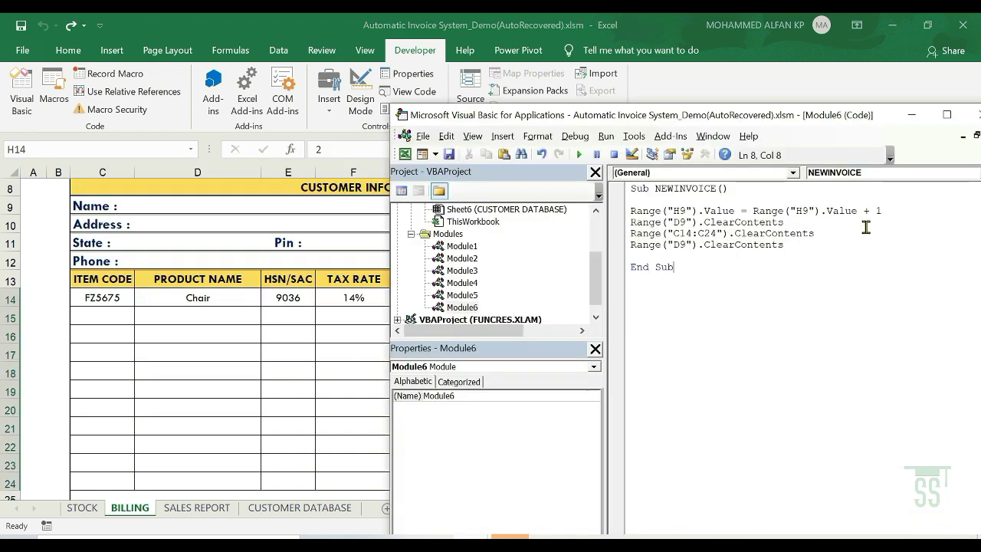
key(BackSpace)
key(BackSpace)
text(H14)
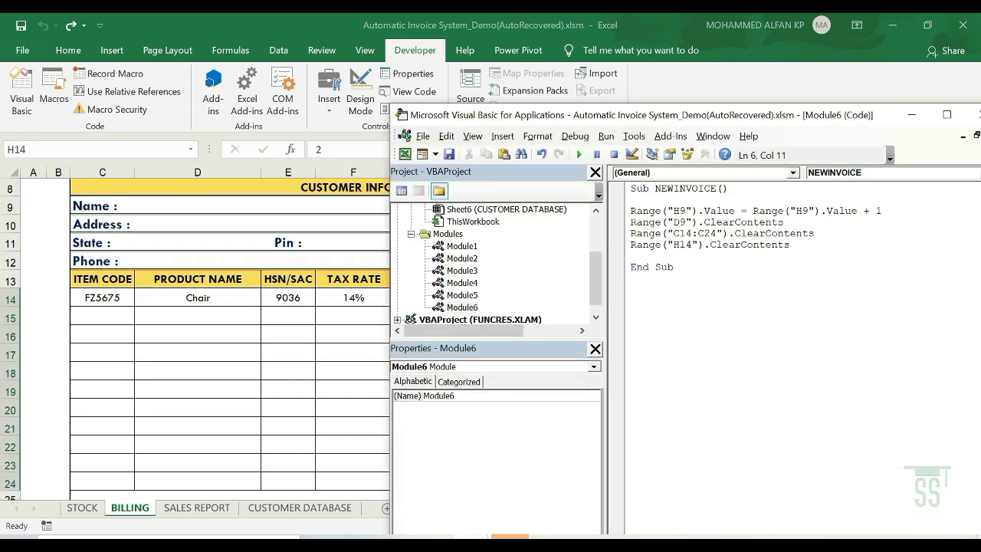
text(:)
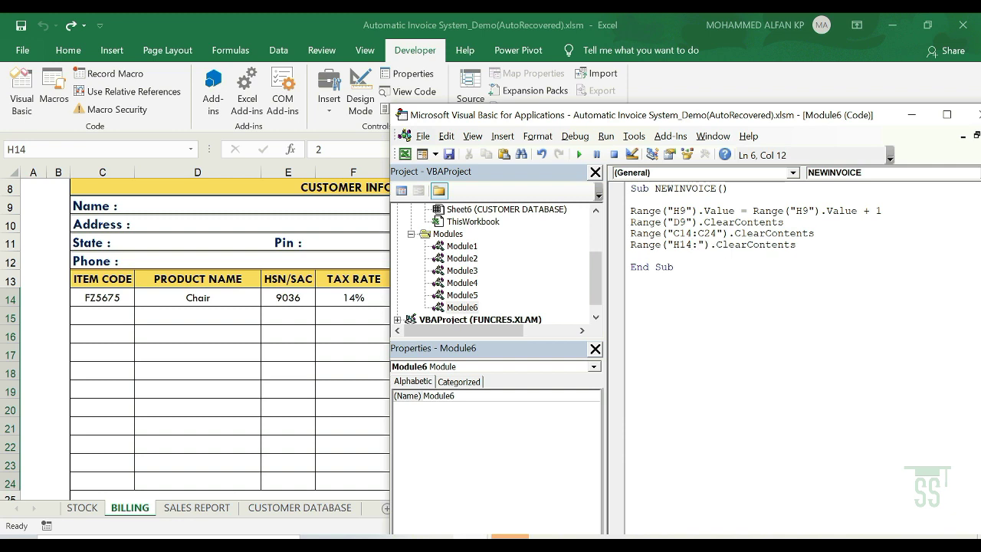
text(H24)
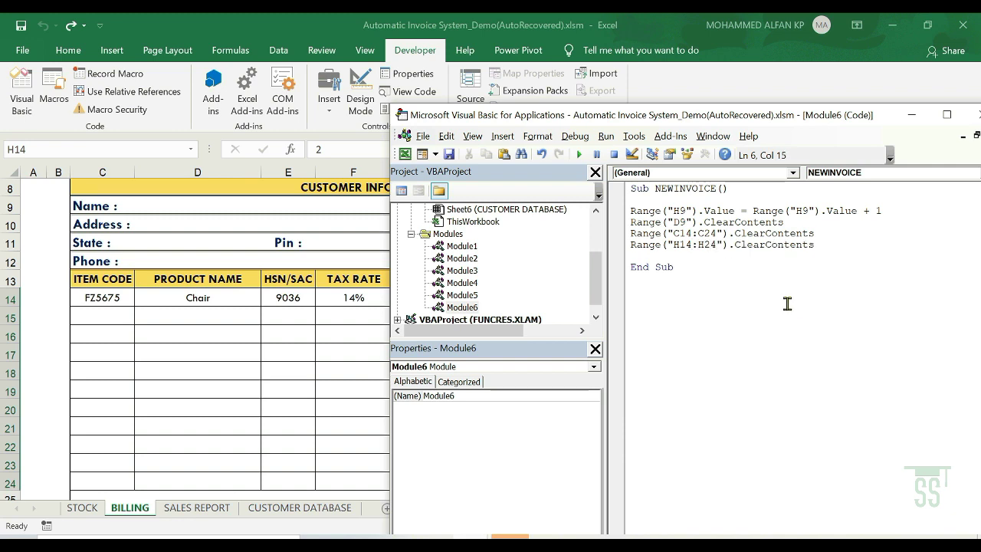
- Fill the BILLING invoice with a customer in D9 and quantity 10 in H14
key(alt+F11)
click(236, 199)
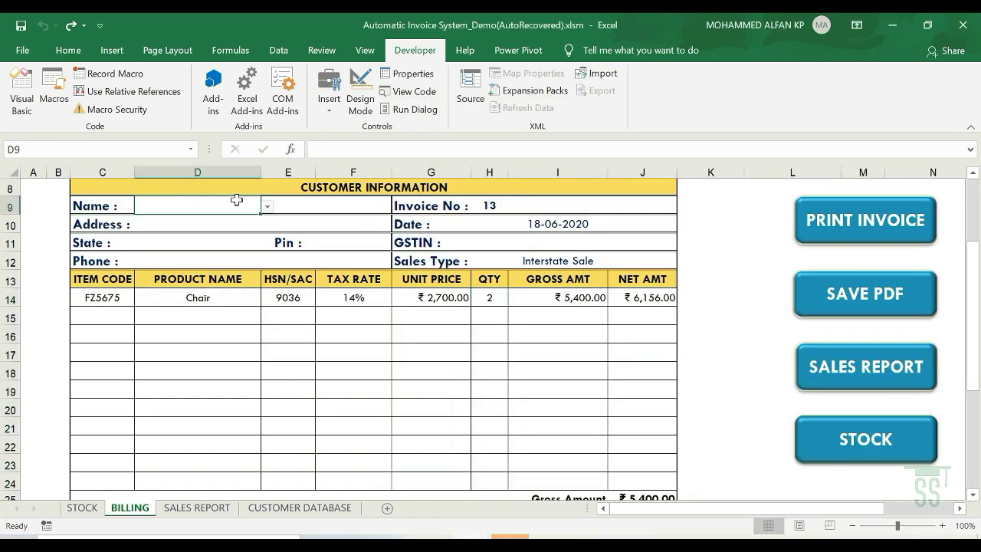
click(268, 206)
click(246, 220)
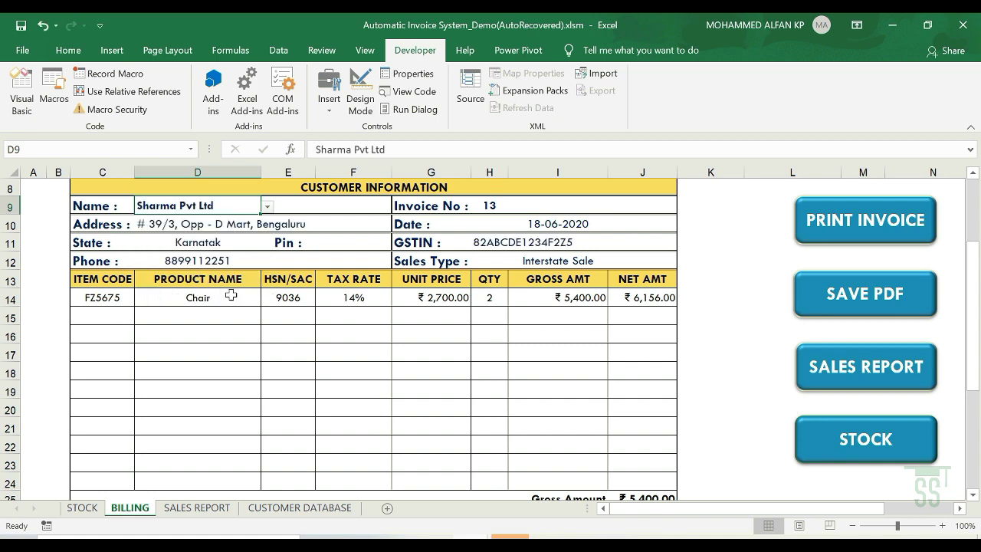
scroll(230, 295, up, 1)
click(495, 357)
text(1)
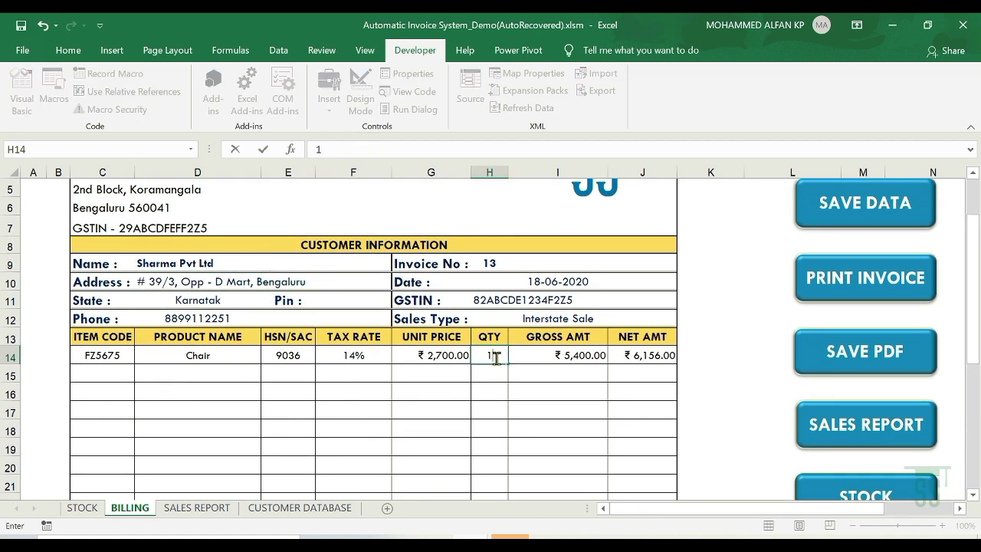
text(0)
key(Return)
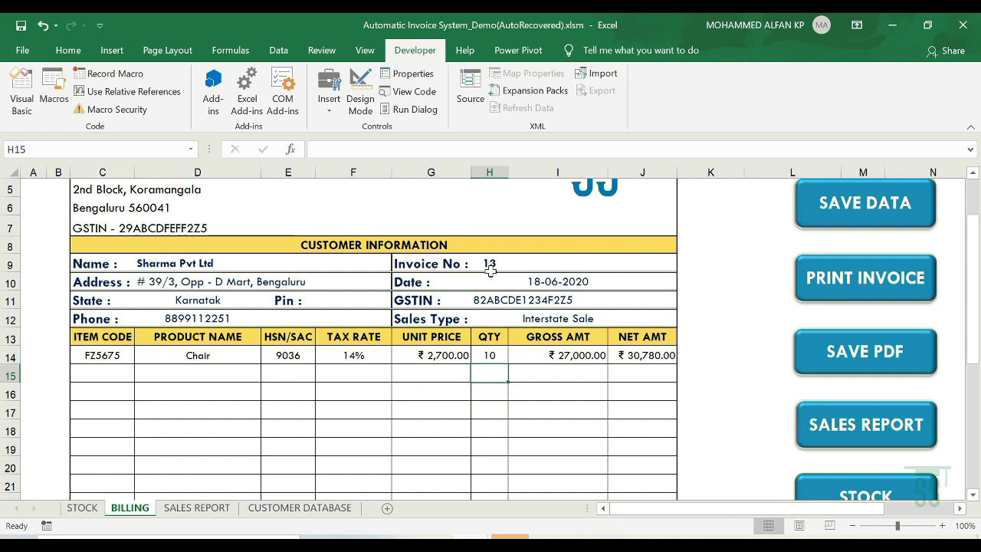
key(alt+F11)
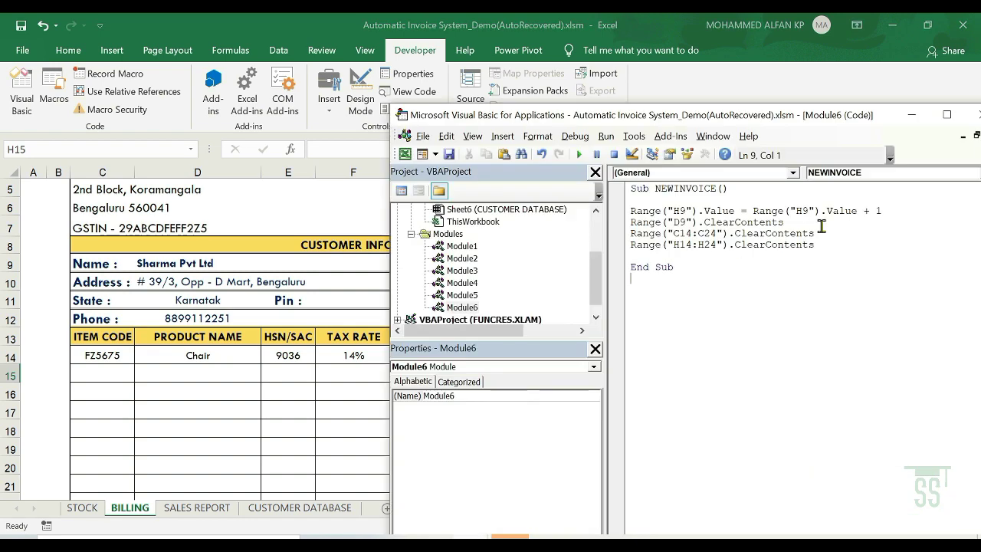
drag(822, 99, 544, 160)
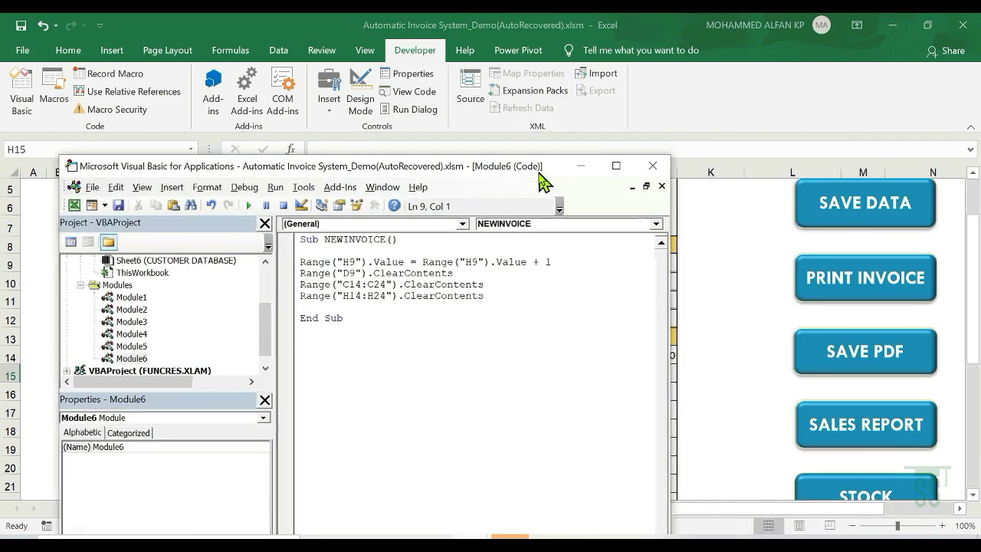
- Run the NEW INVOICE button twice to empty the invoice
click(655, 165)
scroll(774, 257, up, 1)
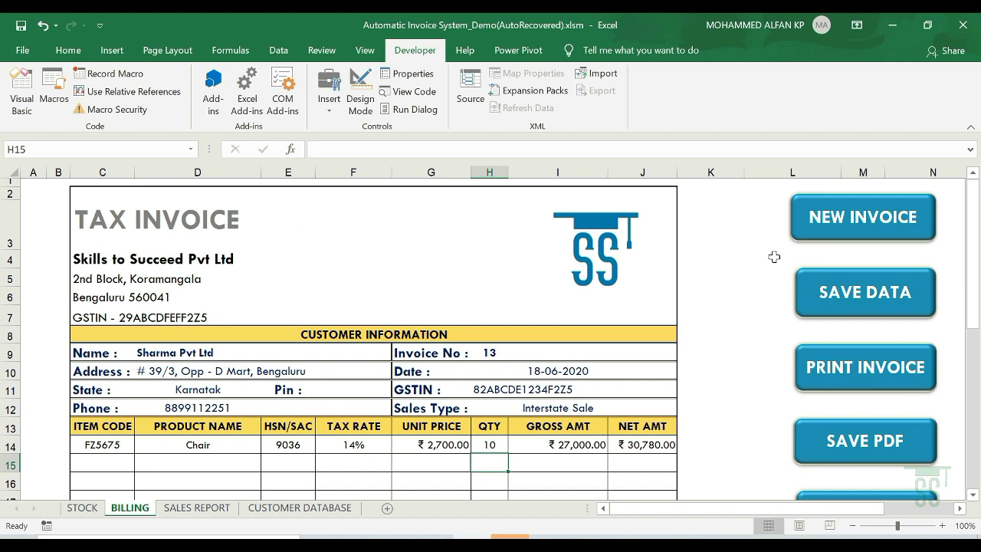
click(854, 228)
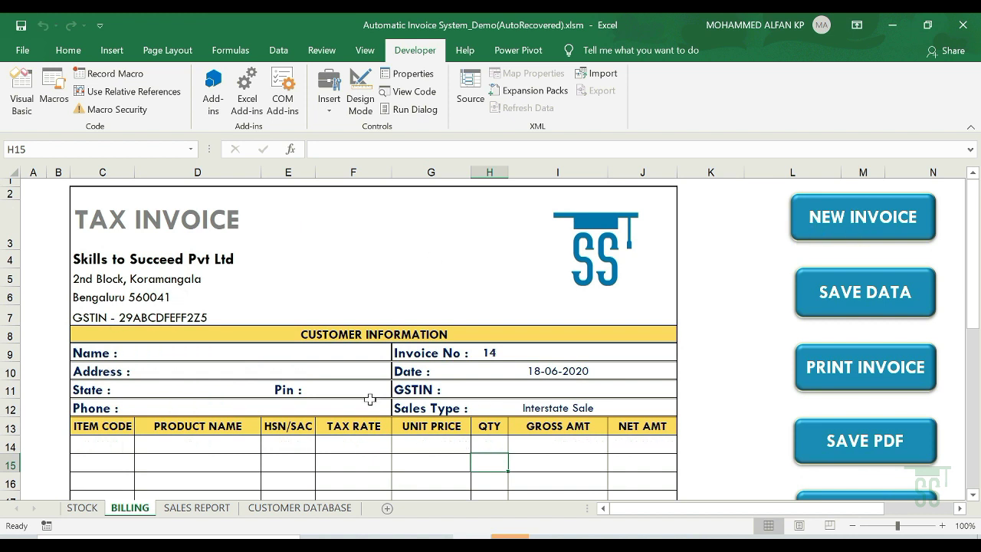
click(837, 217)
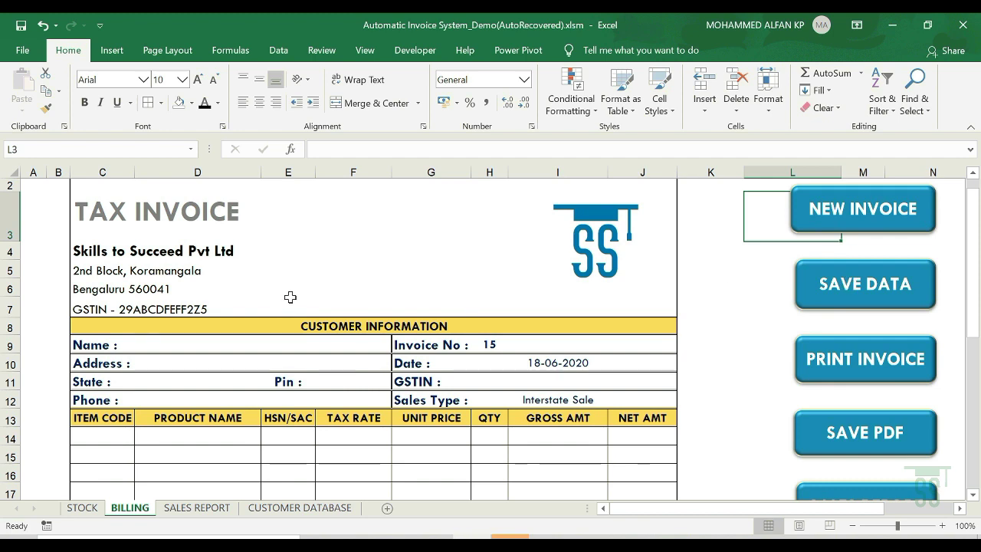
- Review the SALES REPORT sheet, return to BILLING, and reopen the Visual Basic editor
click(199, 509)
click(178, 301)
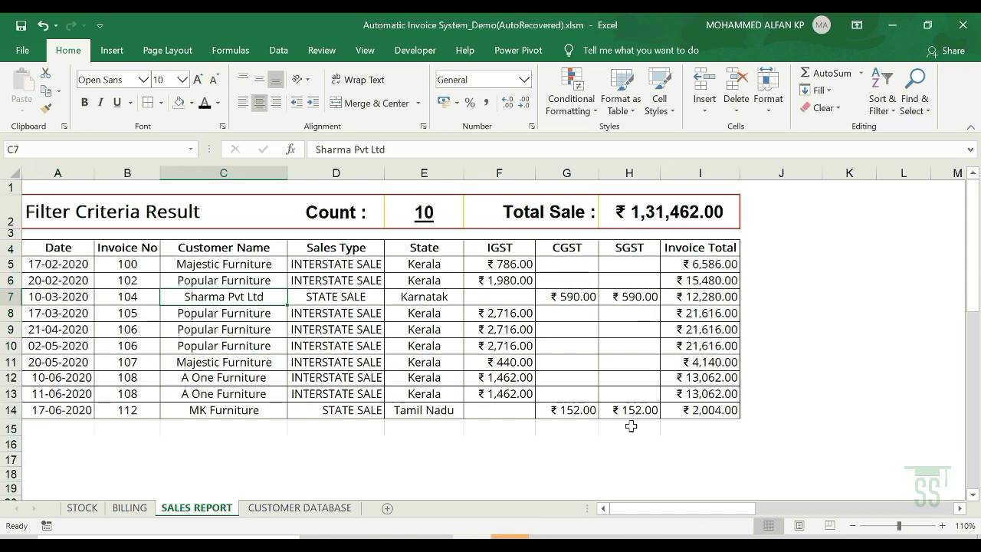
click(141, 512)
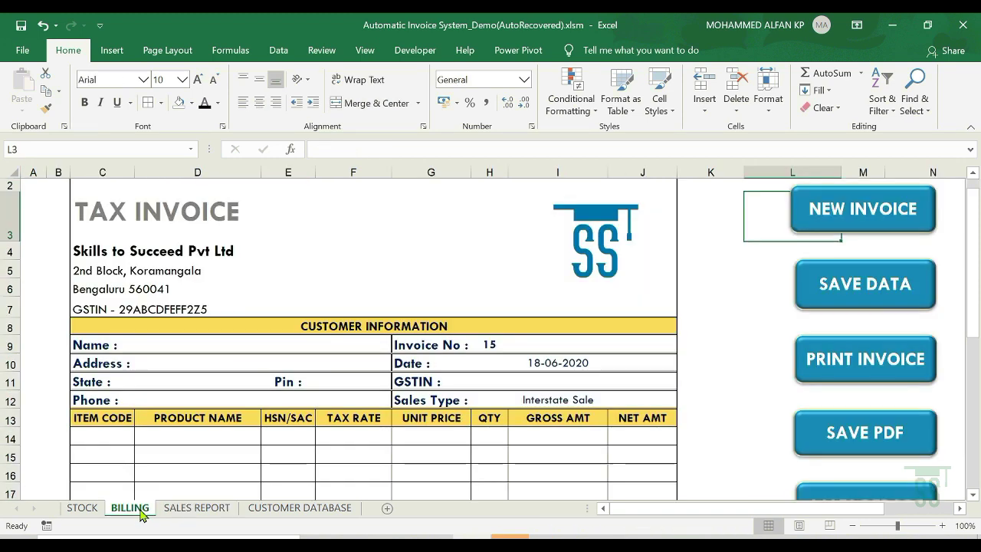
click(404, 56)
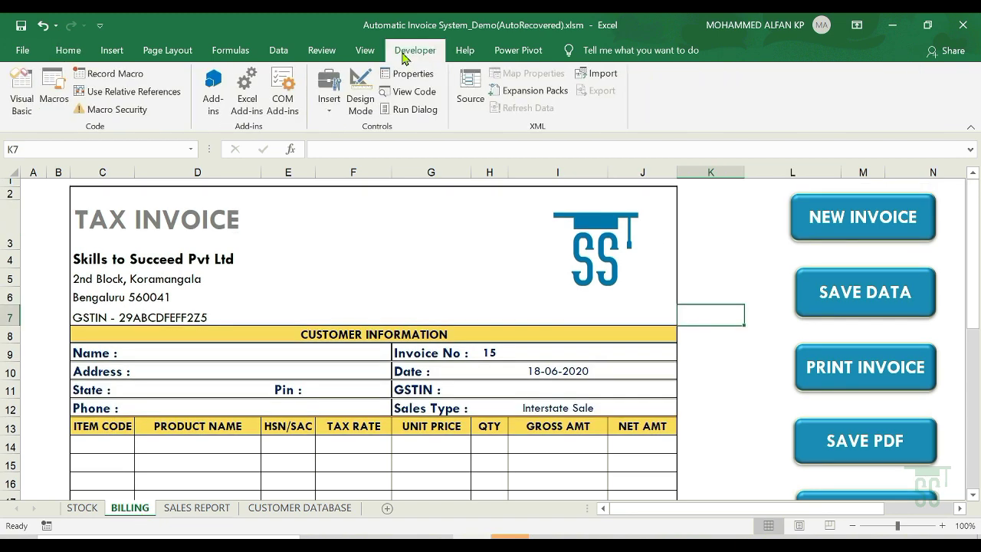
click(722, 390)
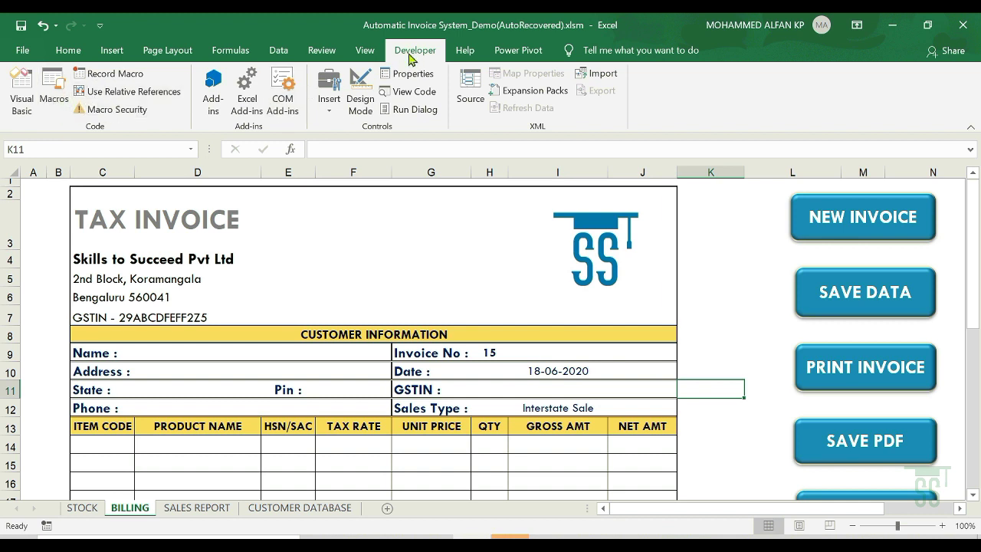
click(21, 96)
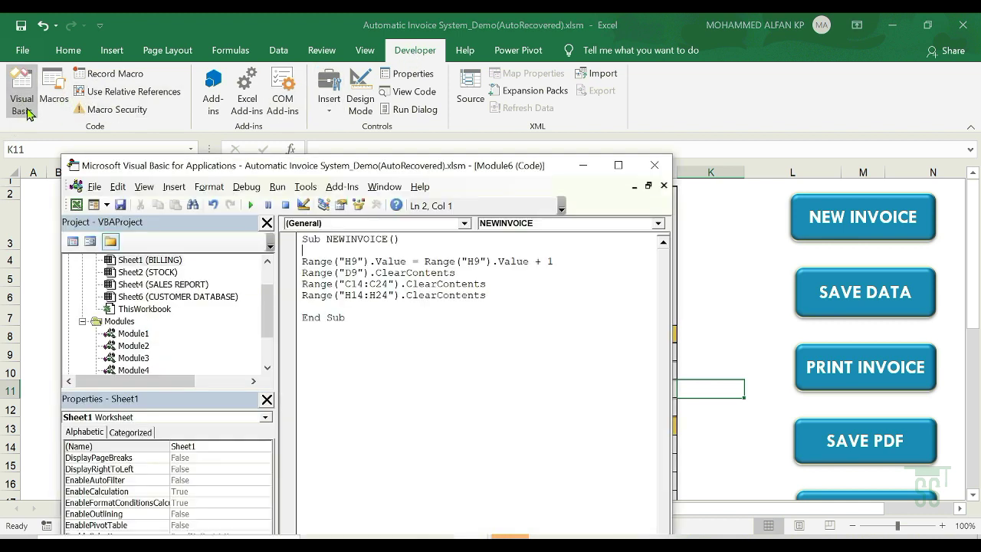
- Create an empty Sub SAVEDATA macro below NEWINVOICE
click(618, 165)
click(284, 224)
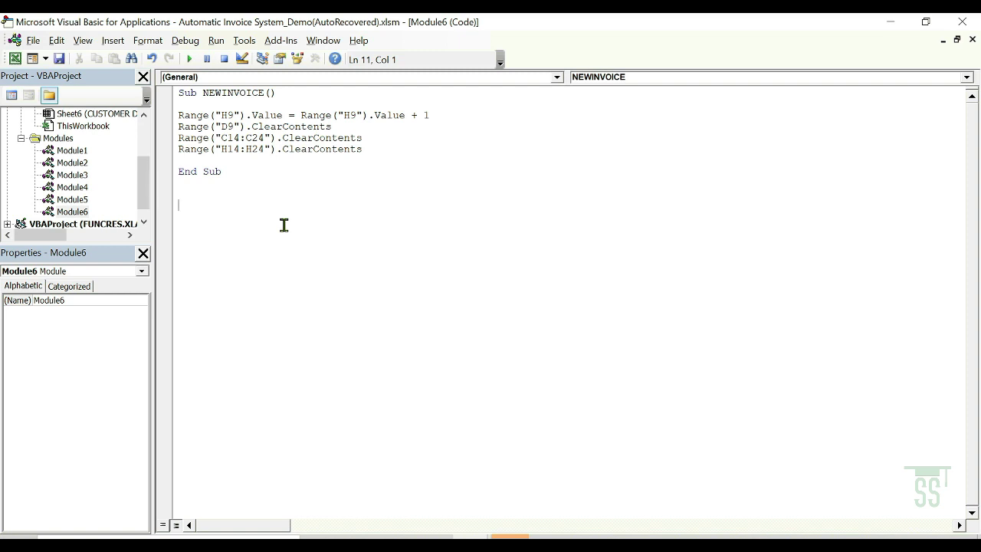
text(Sub SAVEDATA)
key(Return)
key(Return)
key(Return)
key(Return)
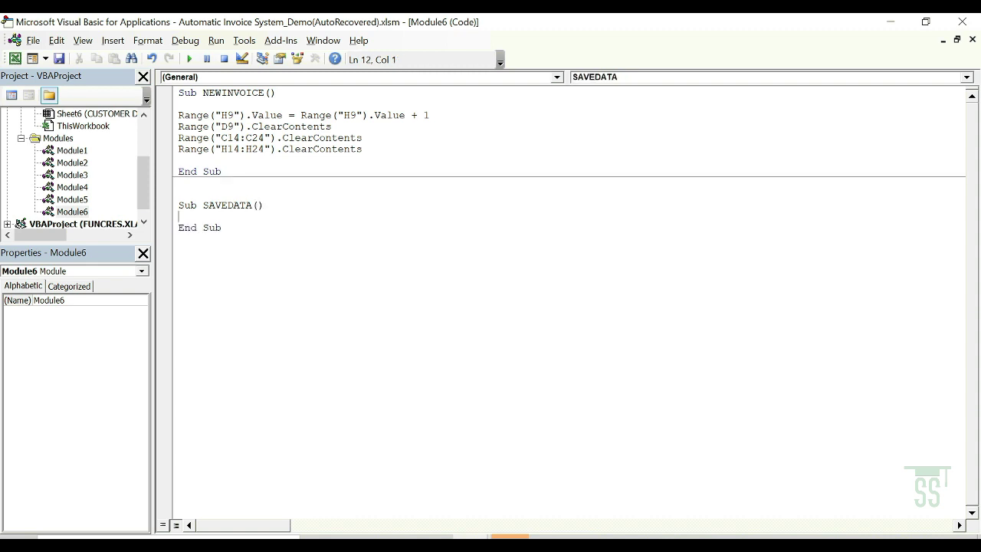
key(Up)
key(Up)
- Declare Lastrow As Long and sh As Worksheet, then begin Set sh = Sheets("
text(Dim Lastrow )
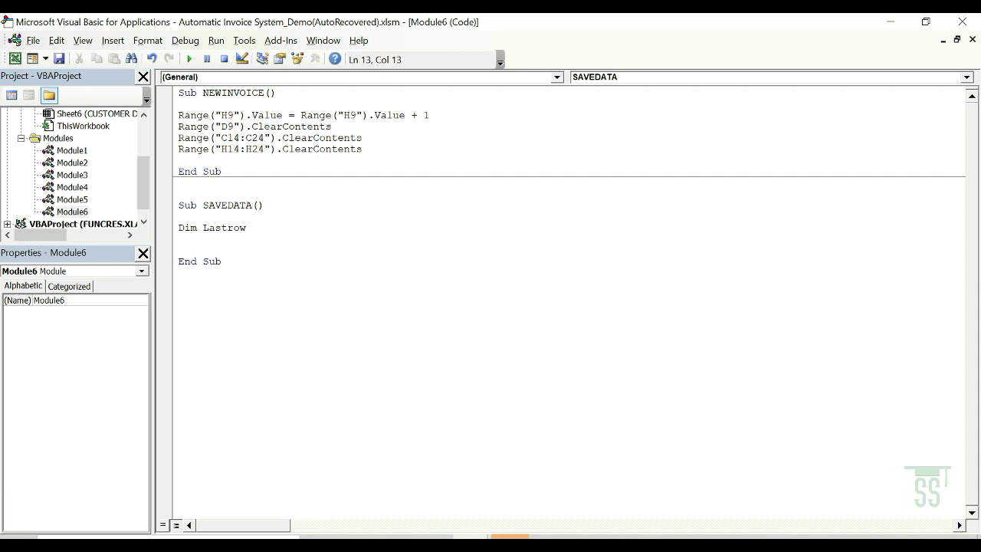
text(As long)
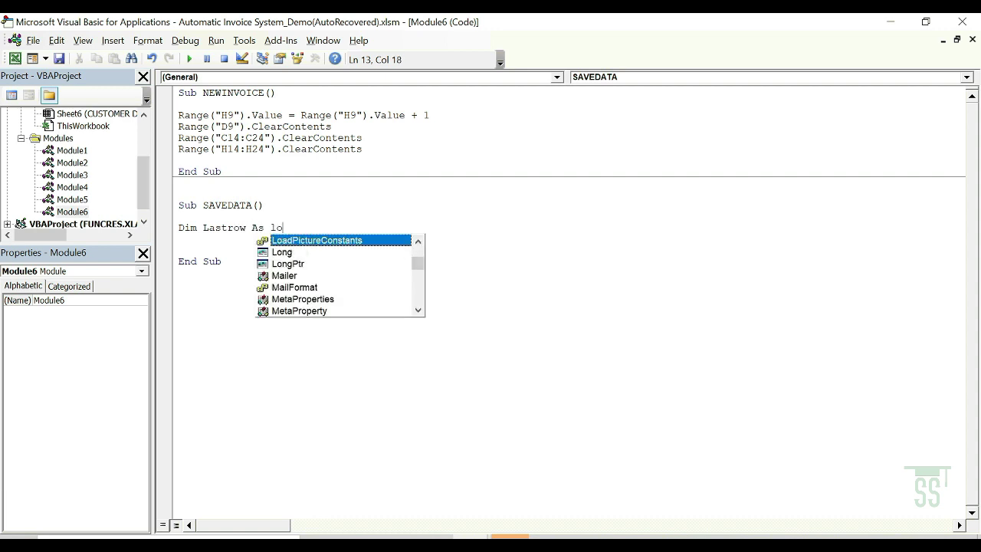
double_click(284, 241)
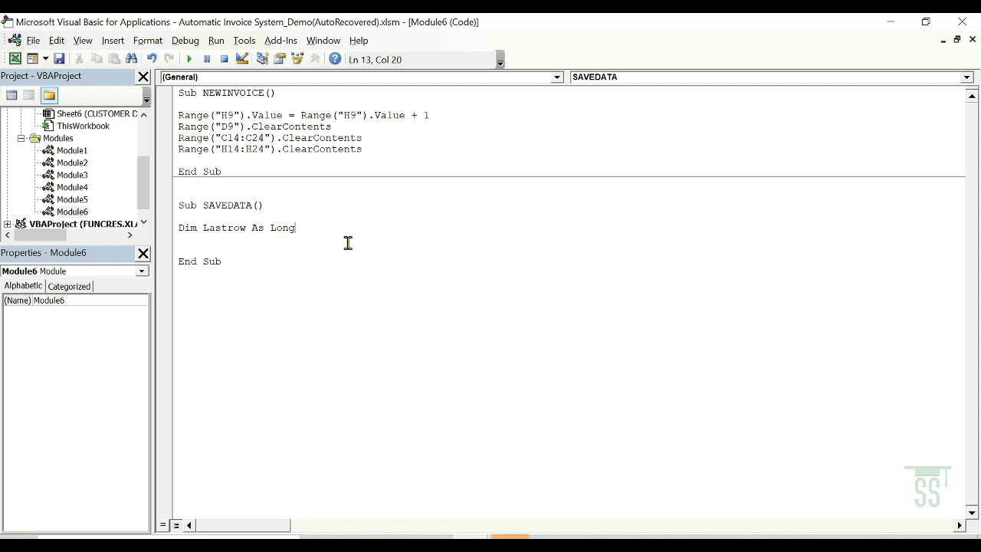
key(Return)
text(Dim)
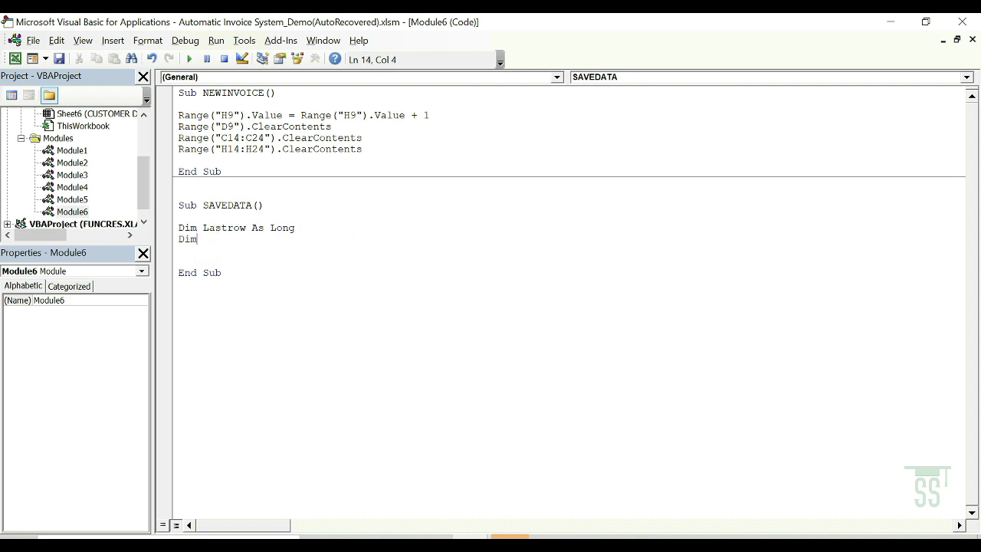
text( sh as work)
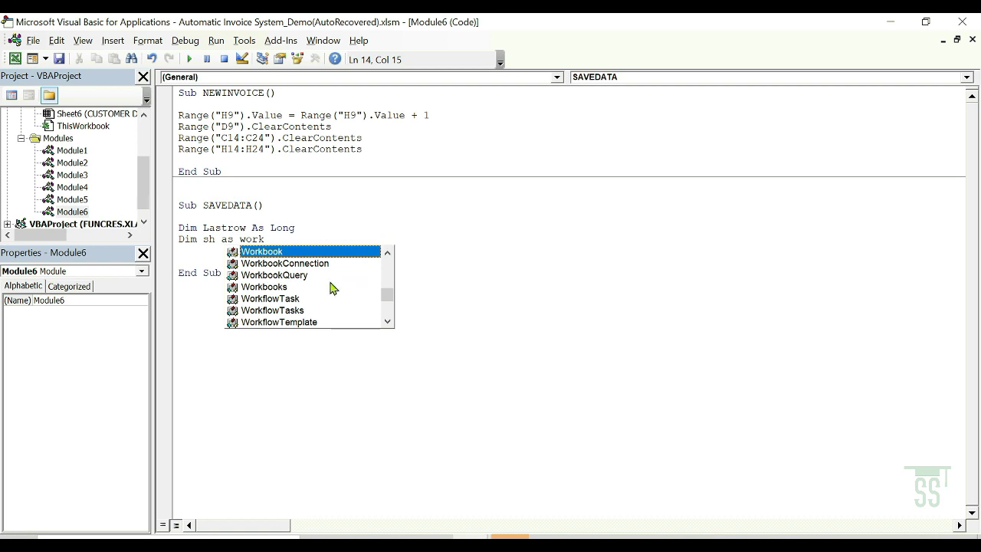
text(sh)
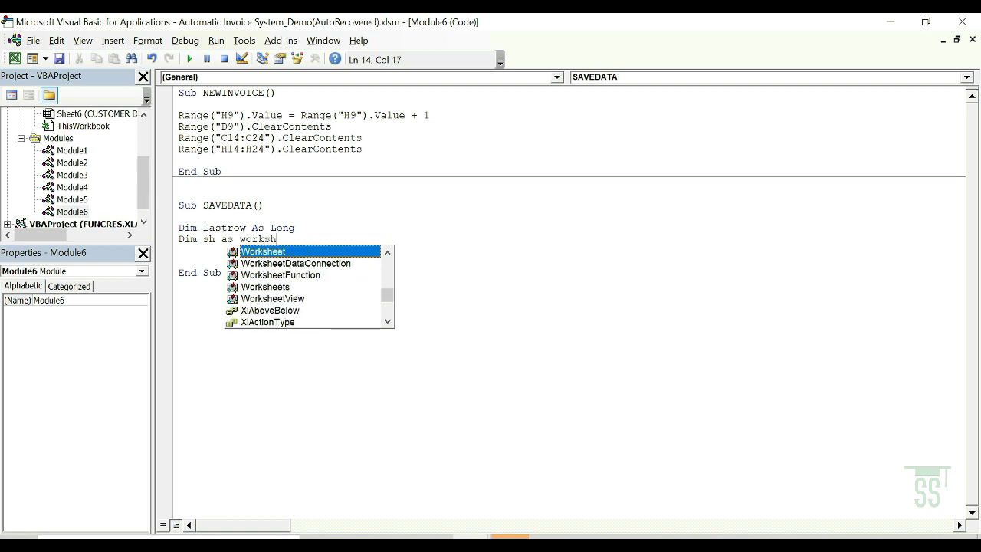
double_click(277, 252)
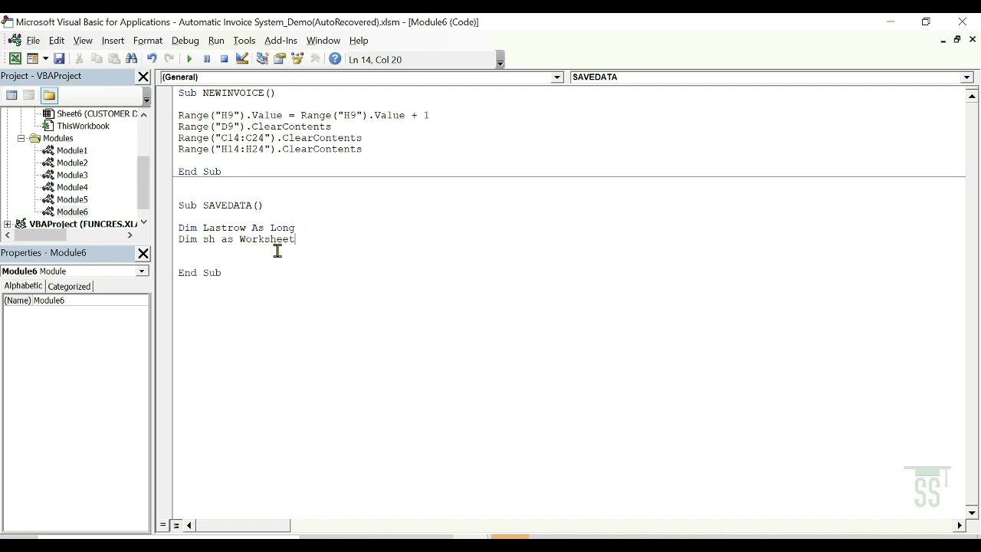
key(Return)
key(Return)
text(set )
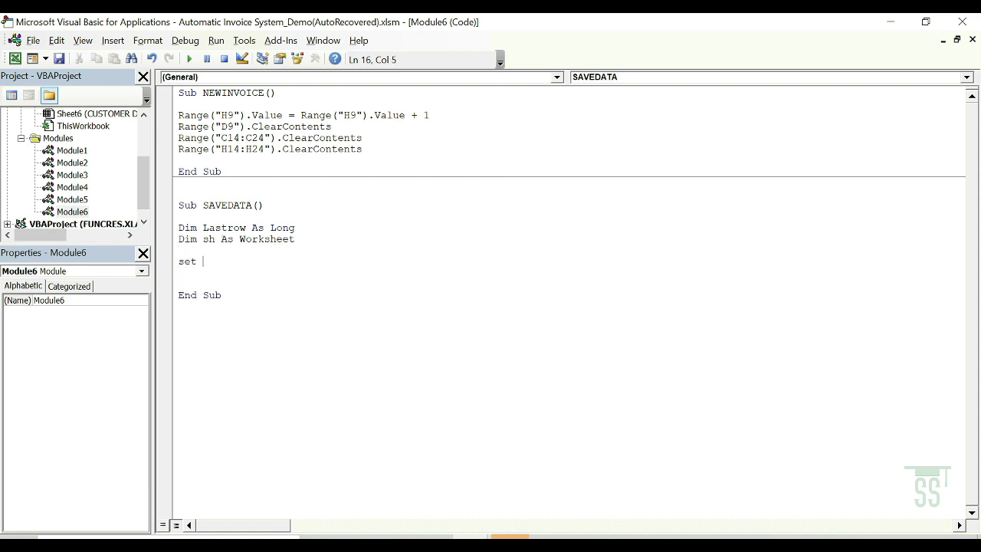
text(sh= sheets()
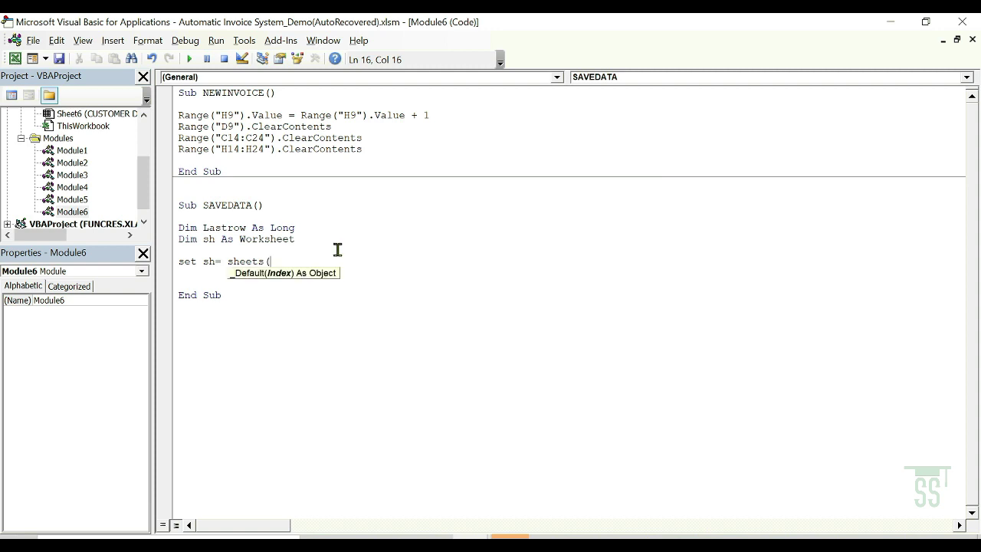
text(")
- Finish Set sh = Sheets("SALES REPORT") and begin the Lastrow = sh.Range("A" line
drag(511, 26, 678, 54)
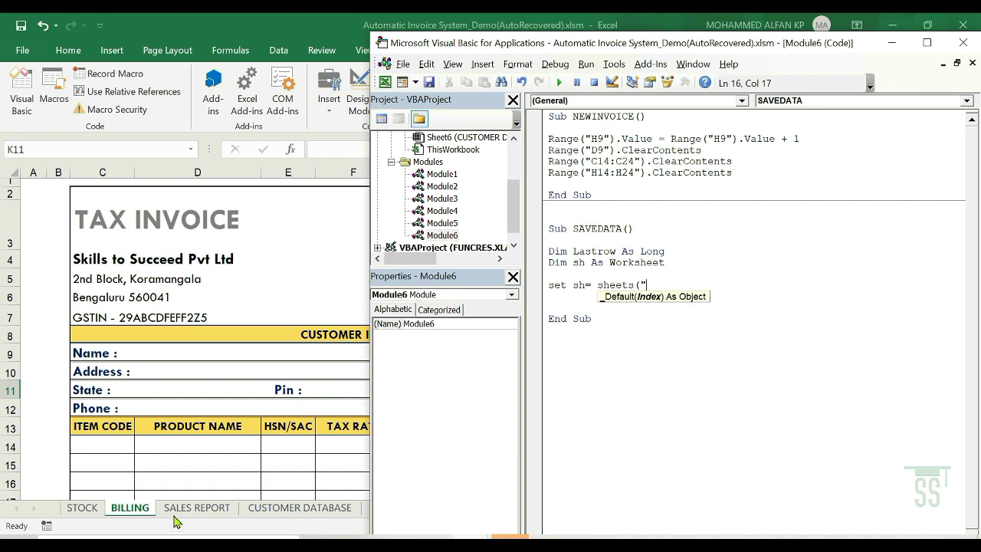
text(SALES REPORT)
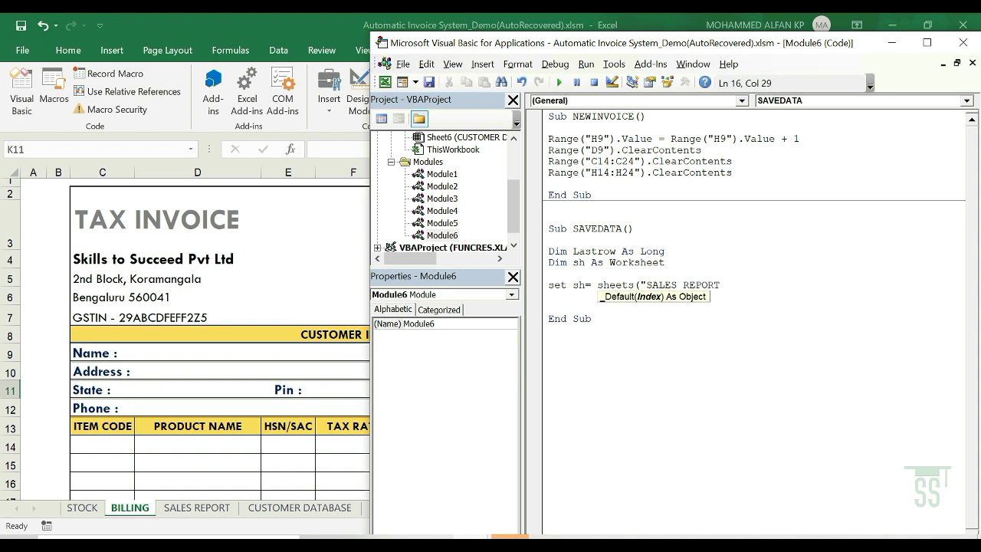
text("))
key(Return)
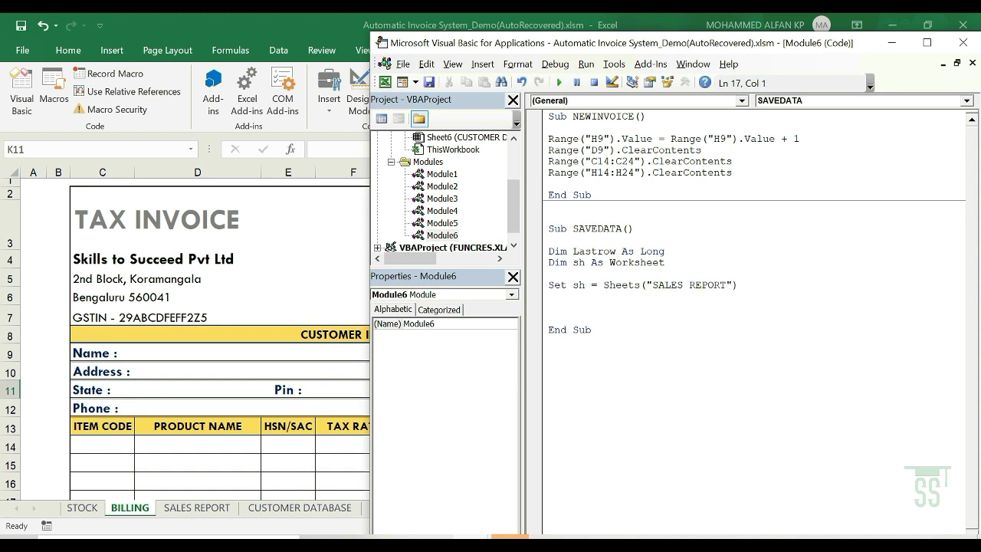
key(Return)
text(Last )
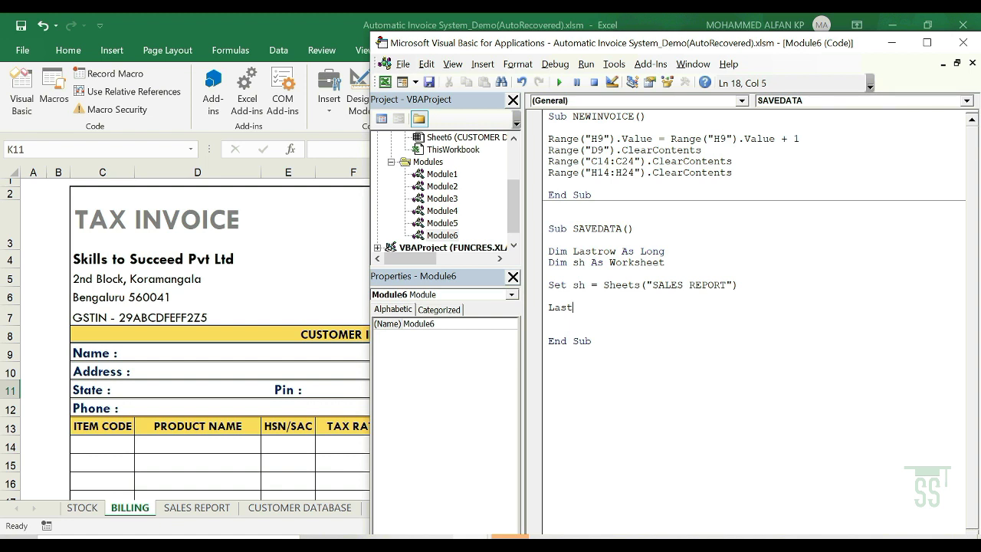
text(row =)
key(BackSpace)
text(sh.rang)
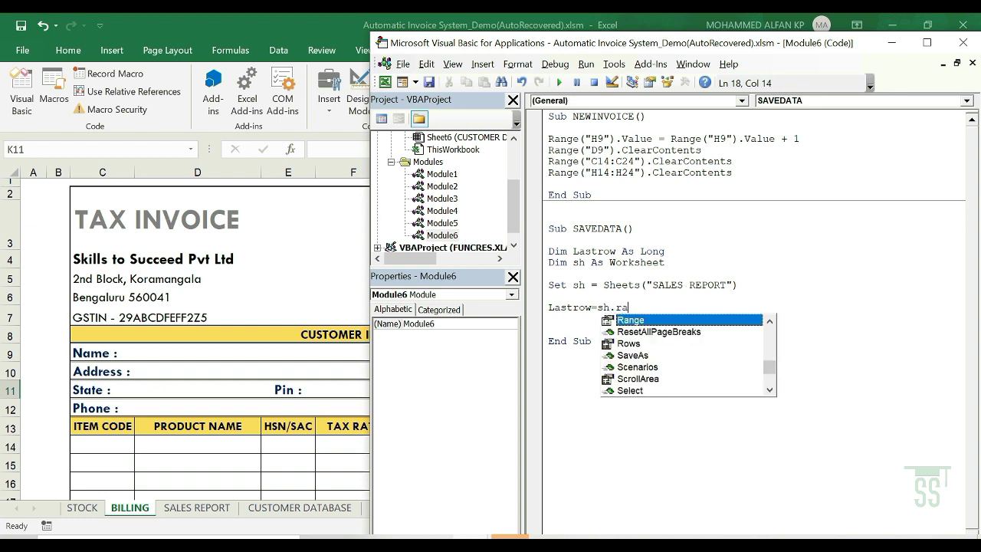
double_click(645, 322)
text(()
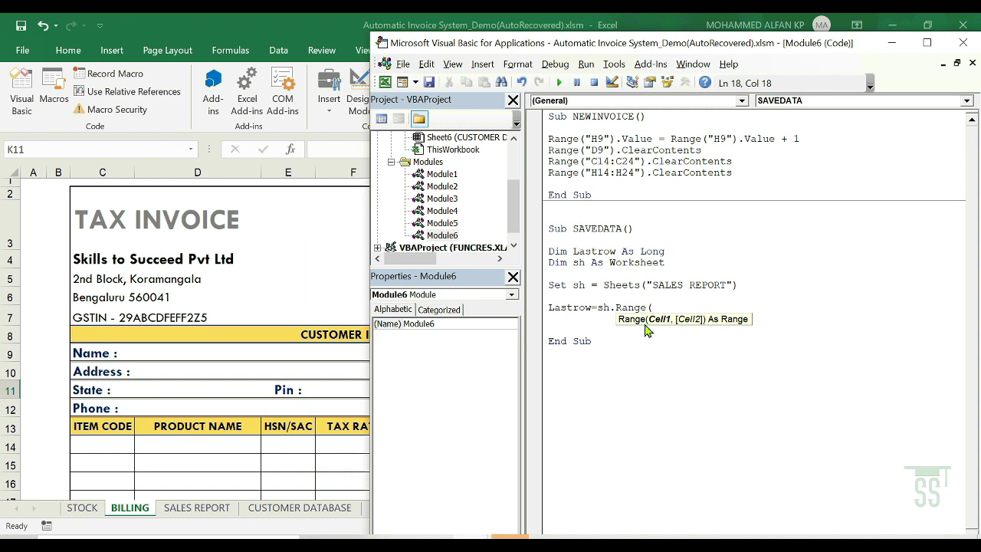
text("A")
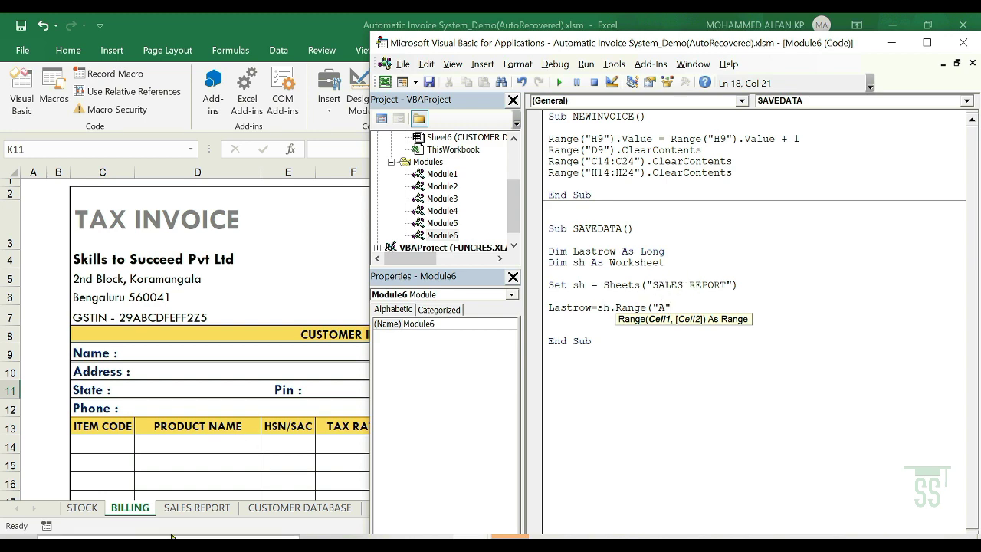
- Complete Lastrow as sh.Range("A" & Rows.Count).End(xlUp).Row + 1
click(192, 510)
click(197, 507)
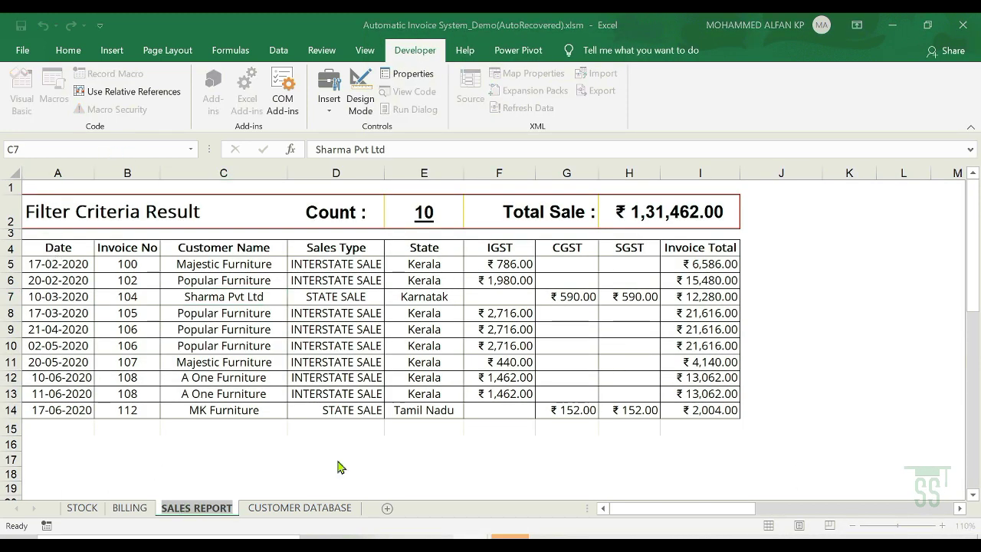
key(alt+F11)
text(&)
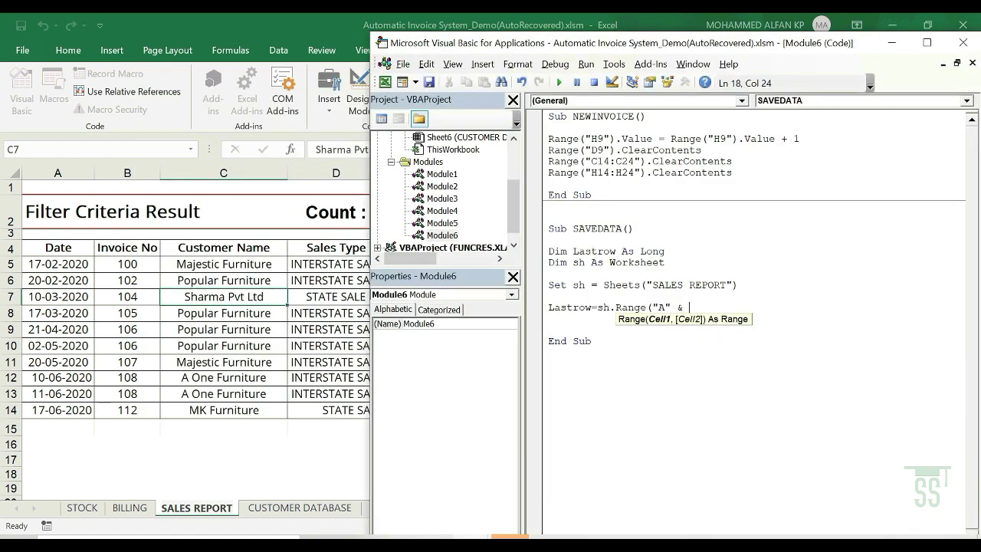
text( ROWS .COUN)
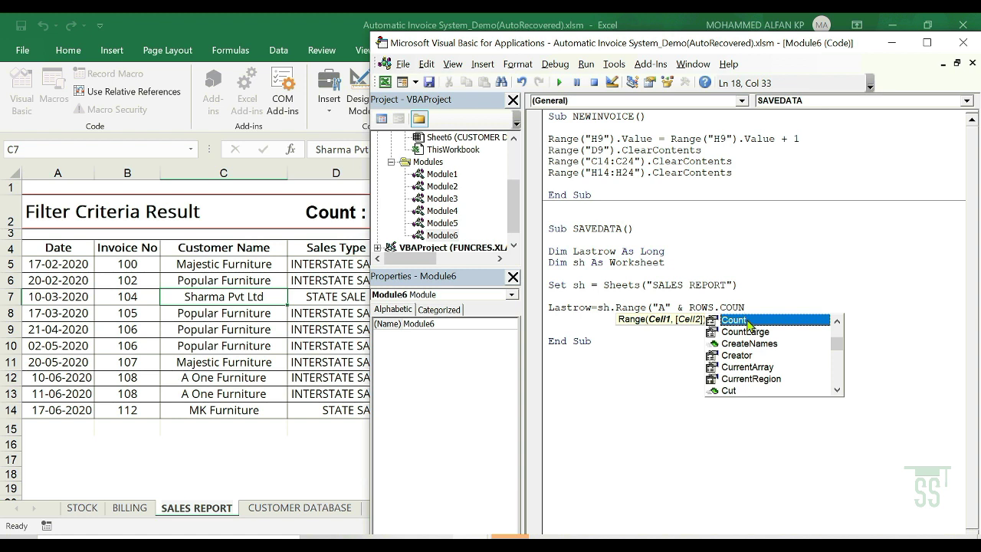
double_click(747, 320)
text())
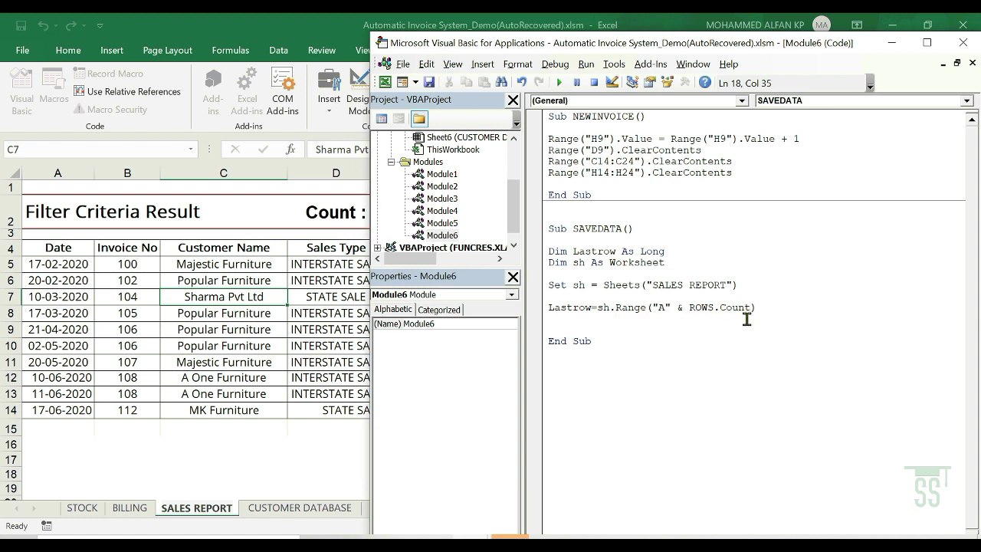
text(.END)
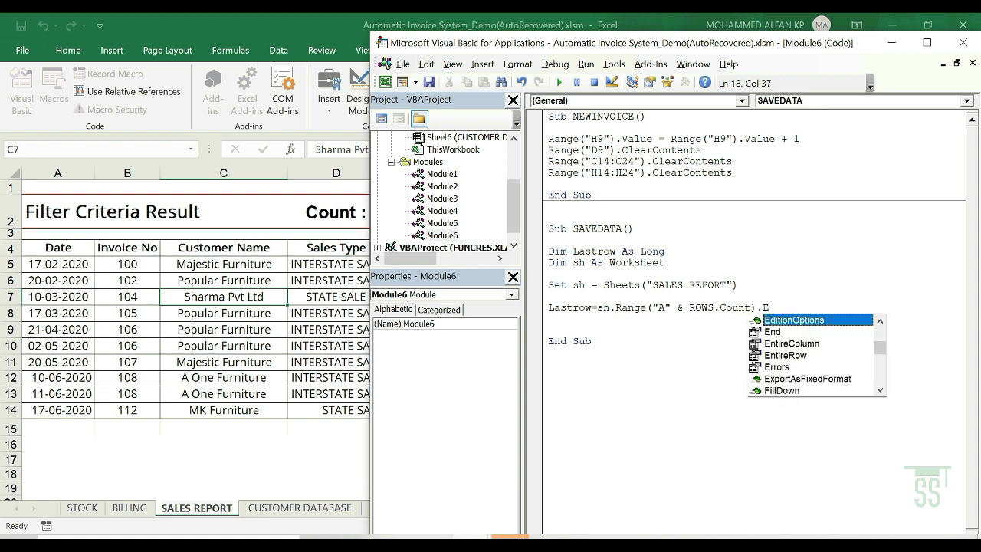
double_click(788, 321)
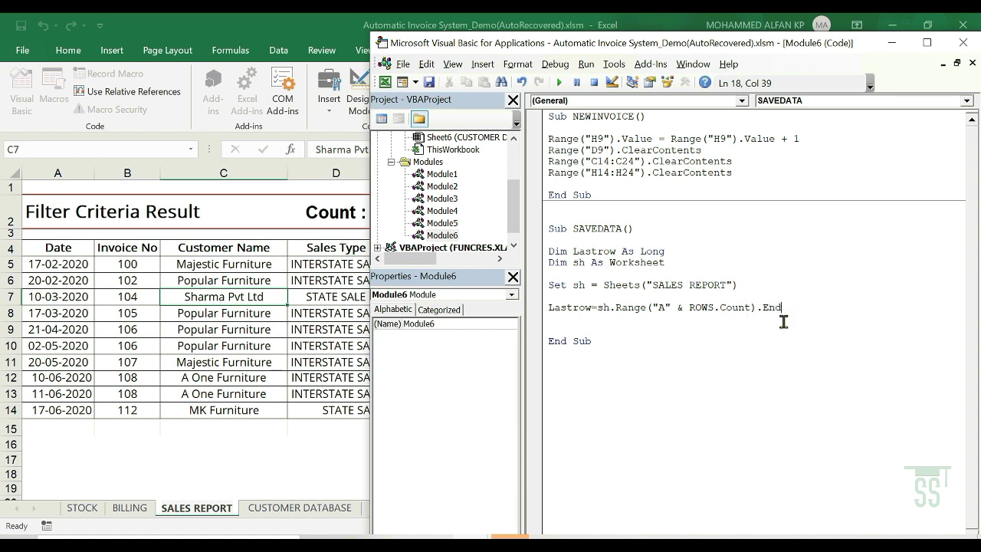
text((XL)
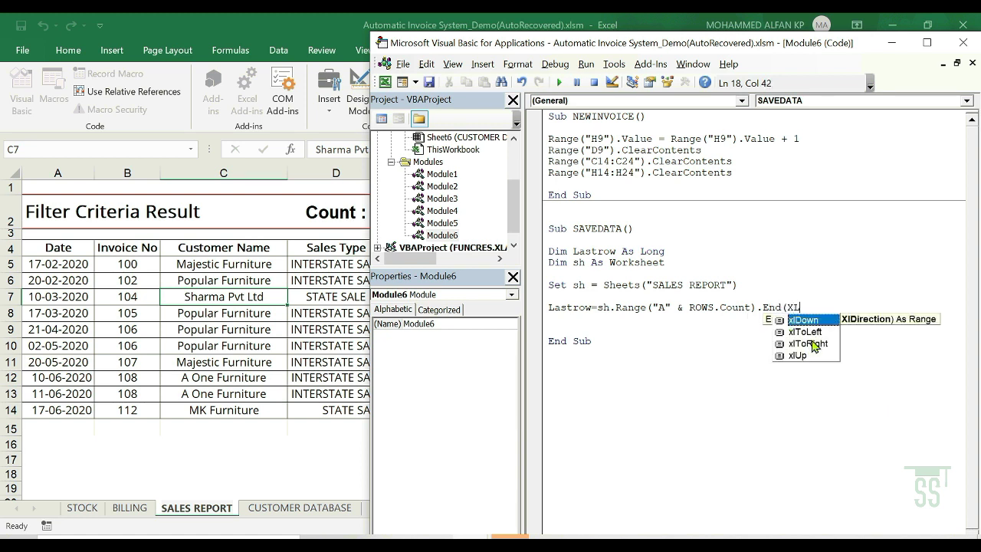
double_click(799, 356)
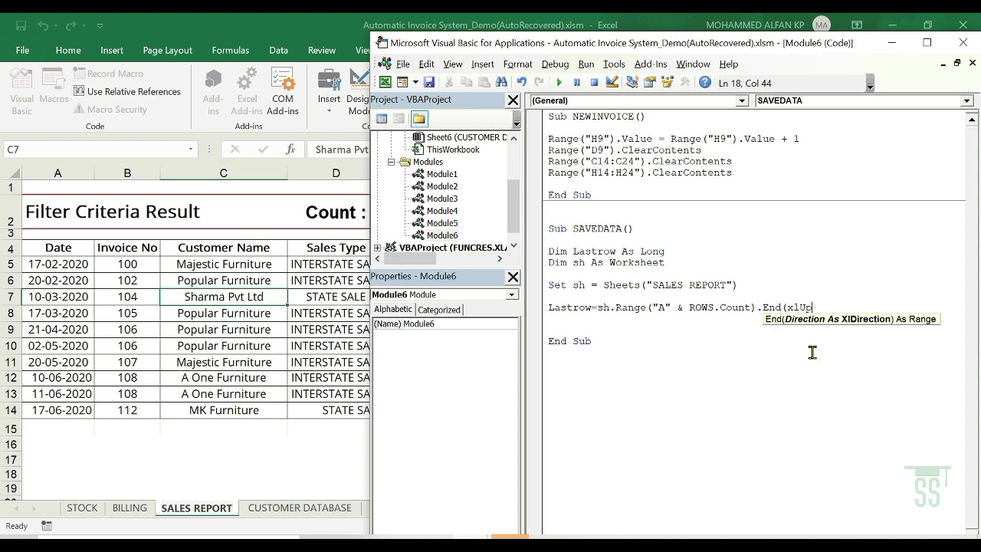
text().R)
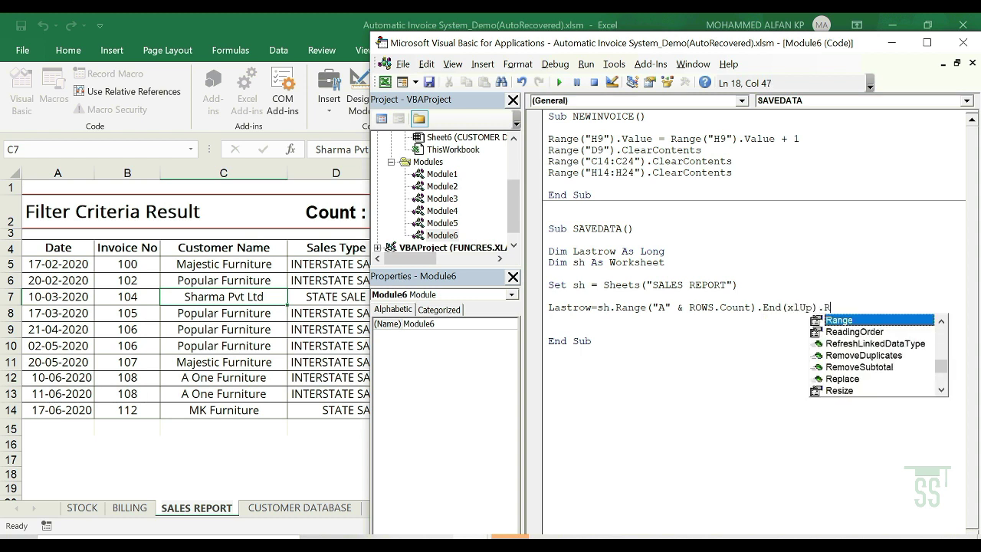
text(OW)
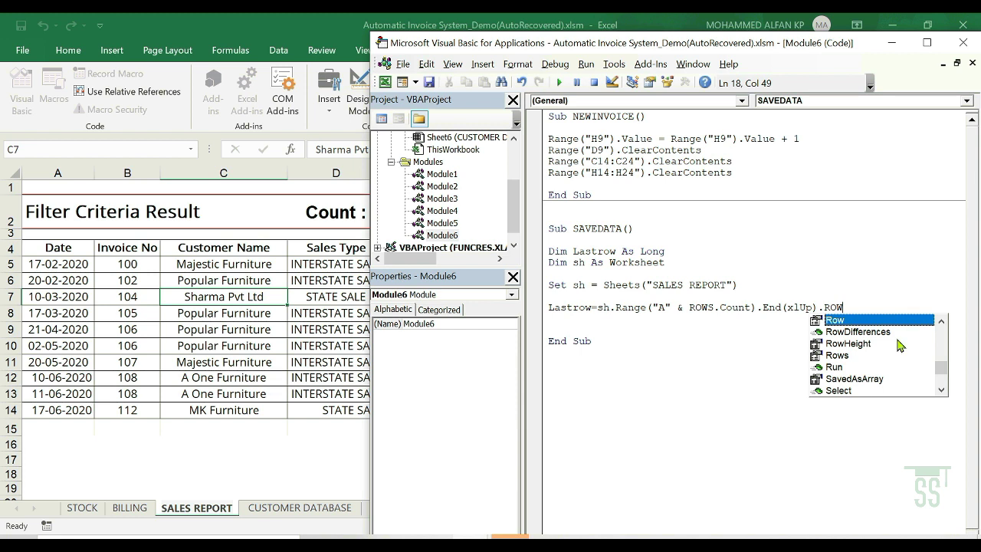
double_click(877, 320)
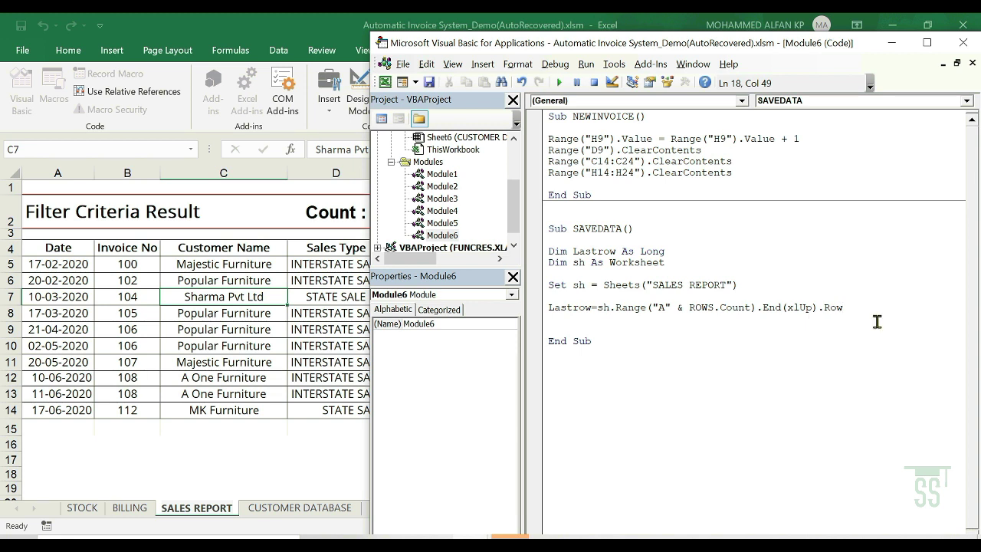
text(+1)
key(Return)
key(Return)
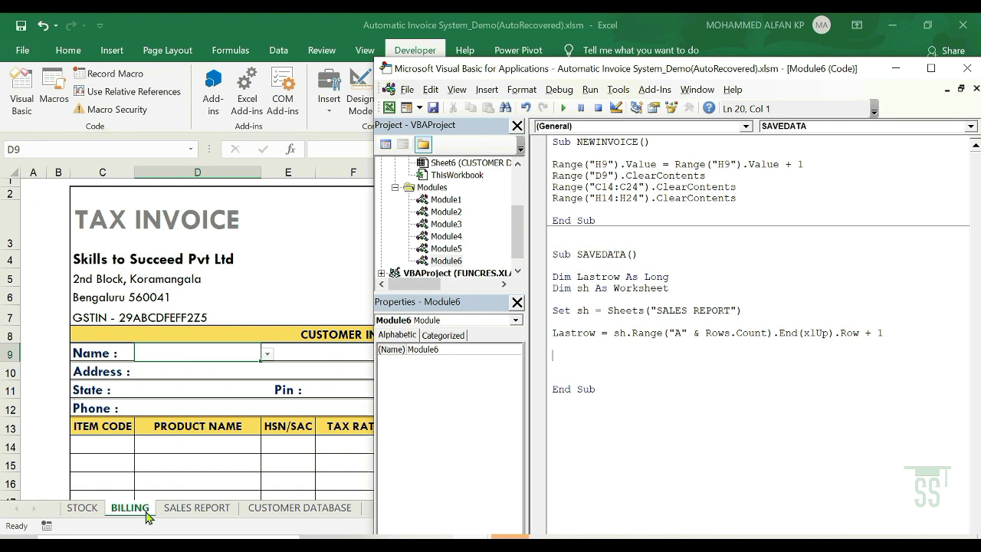
- Review the SALES REPORT sheet, then the BILLING invoice at G10, and return to SAVEDATA
click(178, 514)
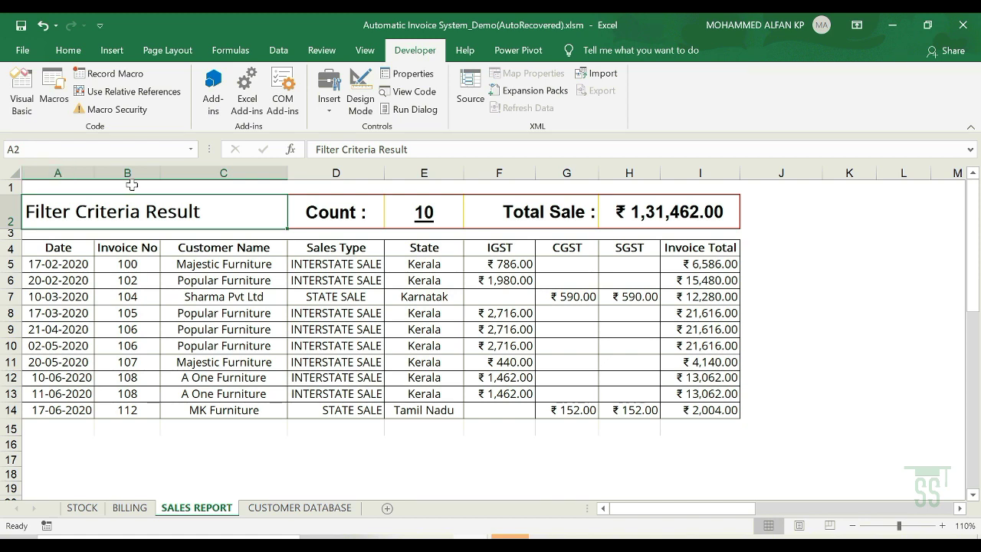
key(alt+F11)
key(alt+F11)
click(126, 508)
click(453, 375)
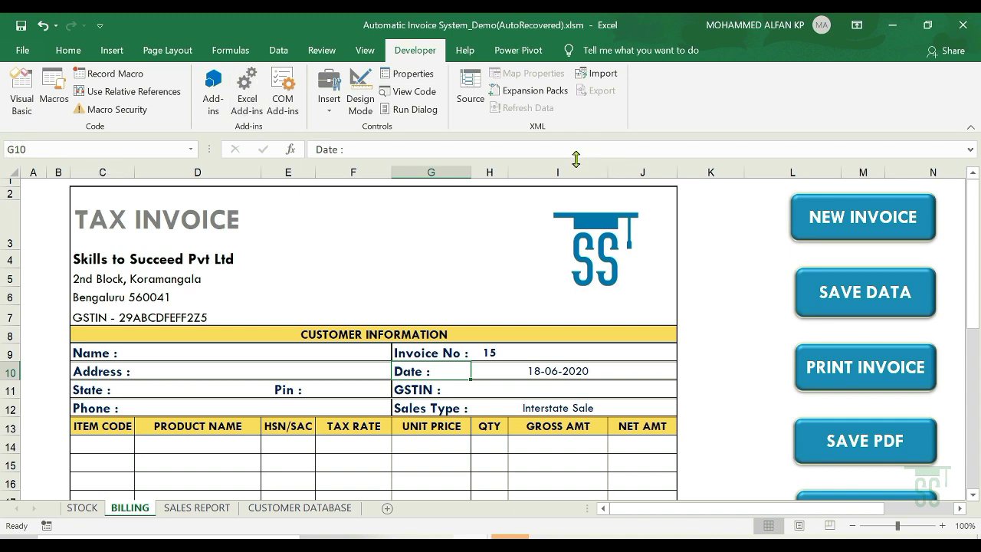
key(alt+F11)
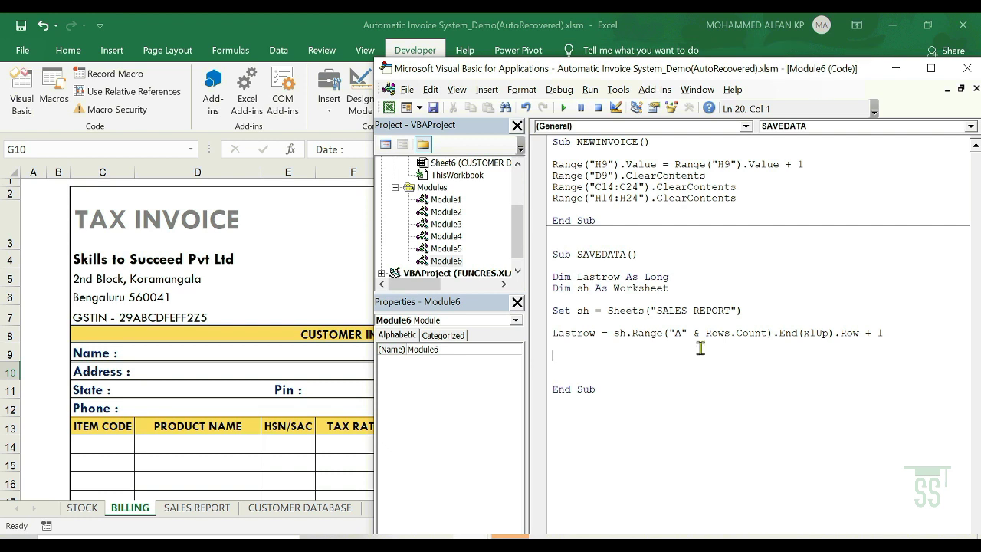
- Begin the SAVEDATA line sh.Range("A" & Lastrow).Value = Range("
text(sh.rang)
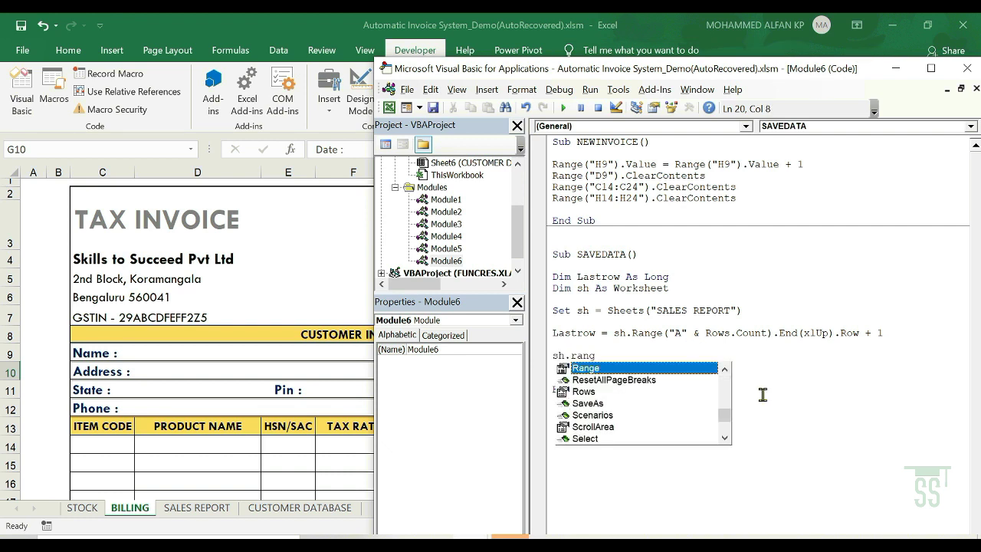
double_click(658, 370)
text(()
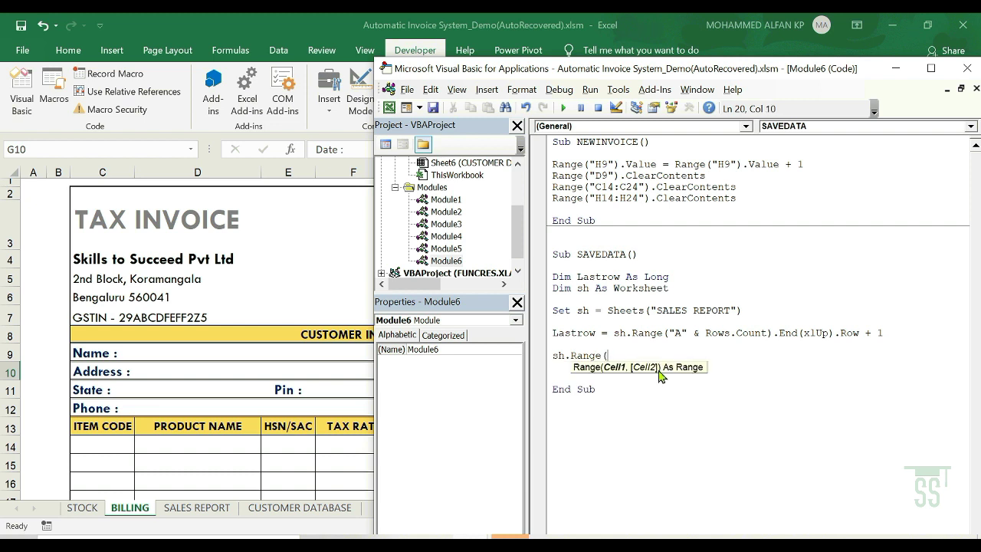
text("A"&lastrow)
text())
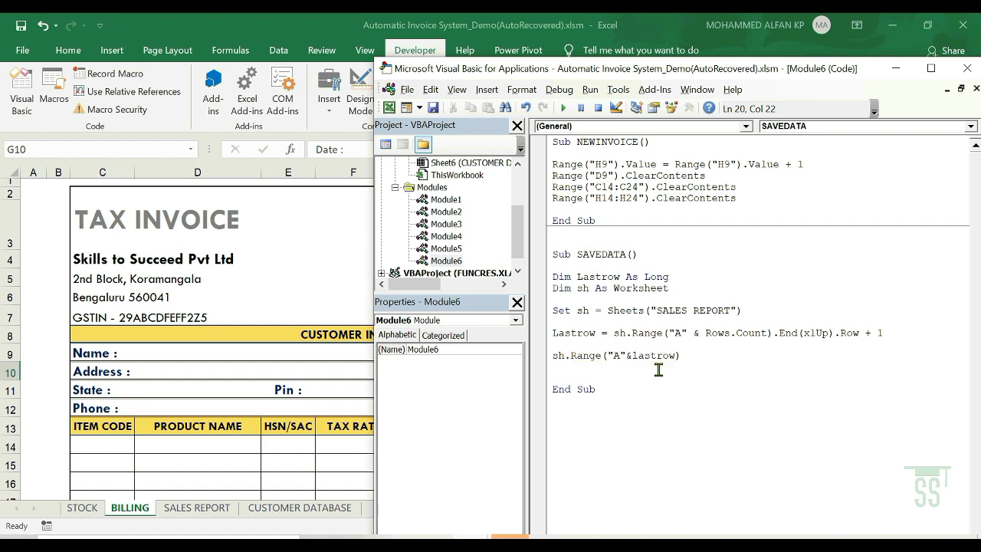
text(.valu)
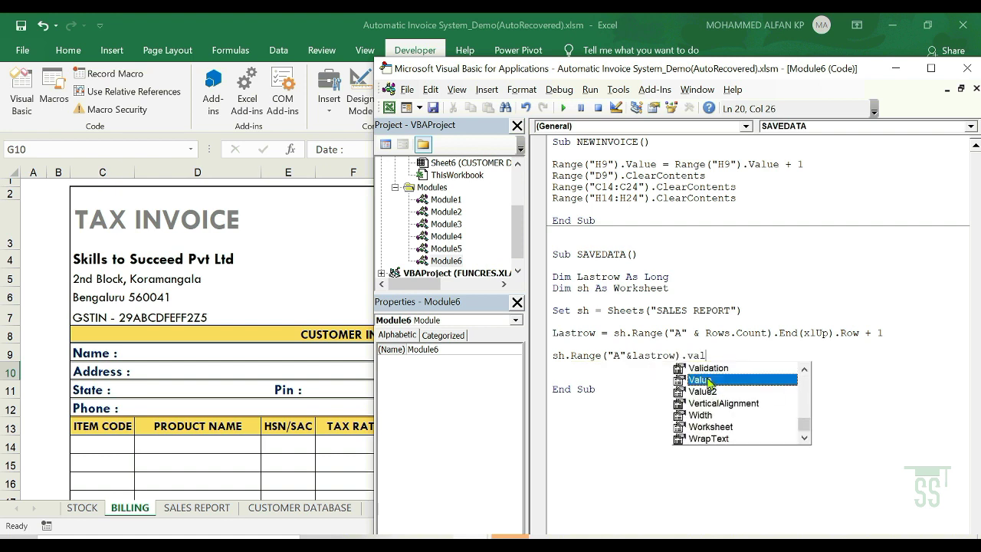
key(Tab)
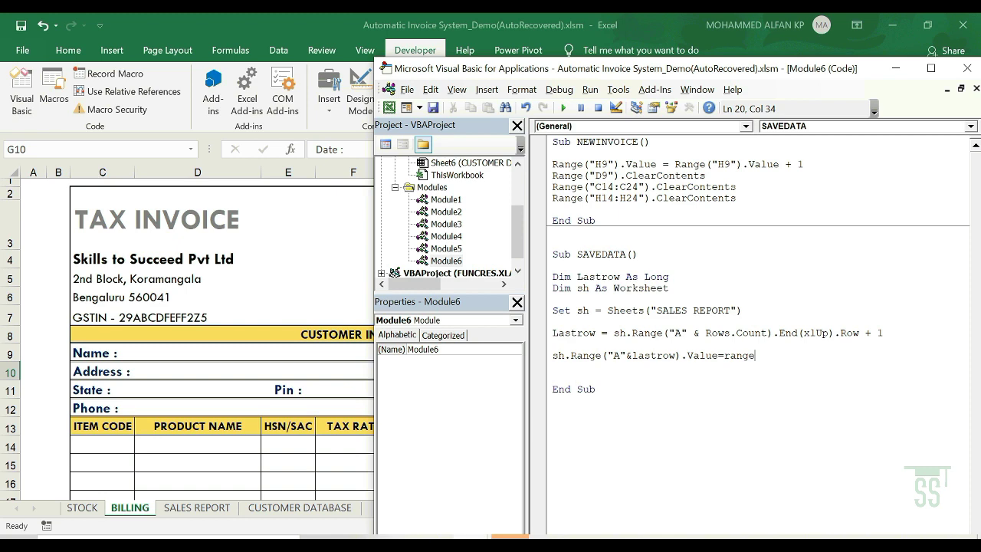
text(()
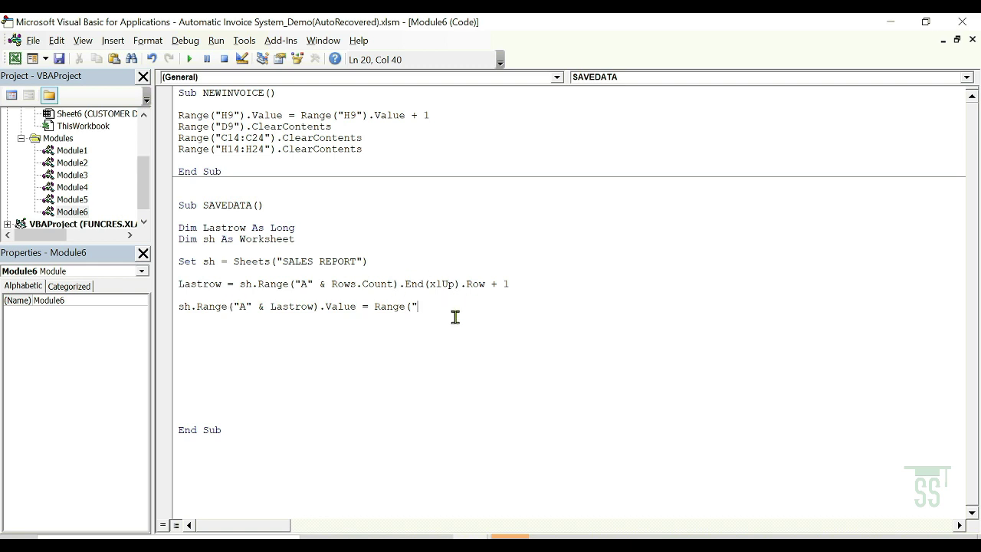
key(BackSpace)
key(BackSpace)
text((")
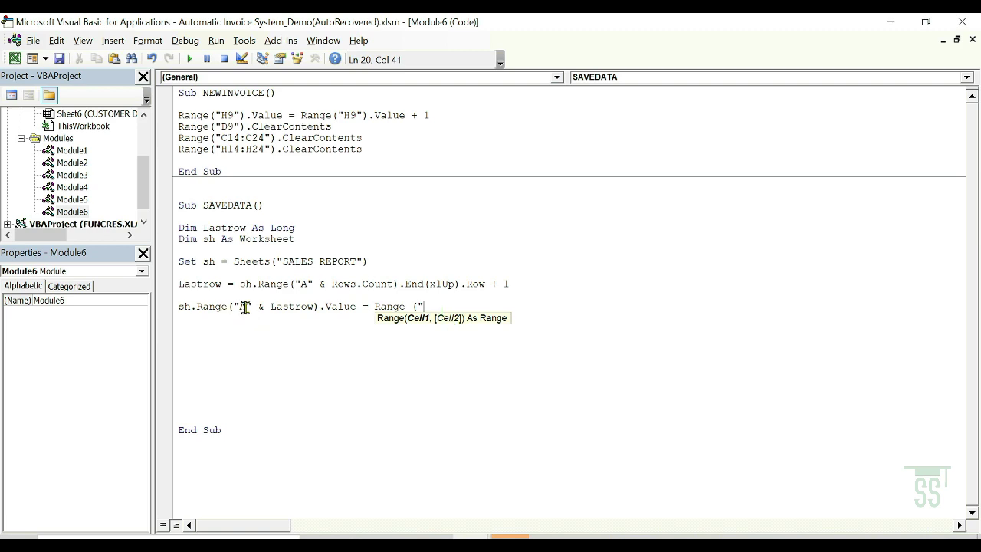
- Check the Date column A4 on SALES REPORT and the Date label on BILLING
key(alt+Tab)
click(214, 509)
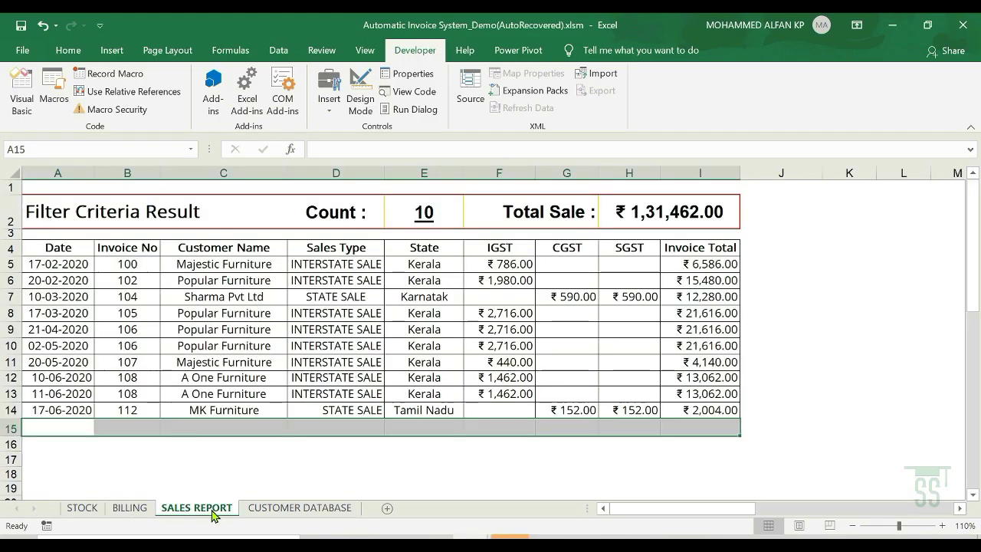
click(78, 173)
click(56, 247)
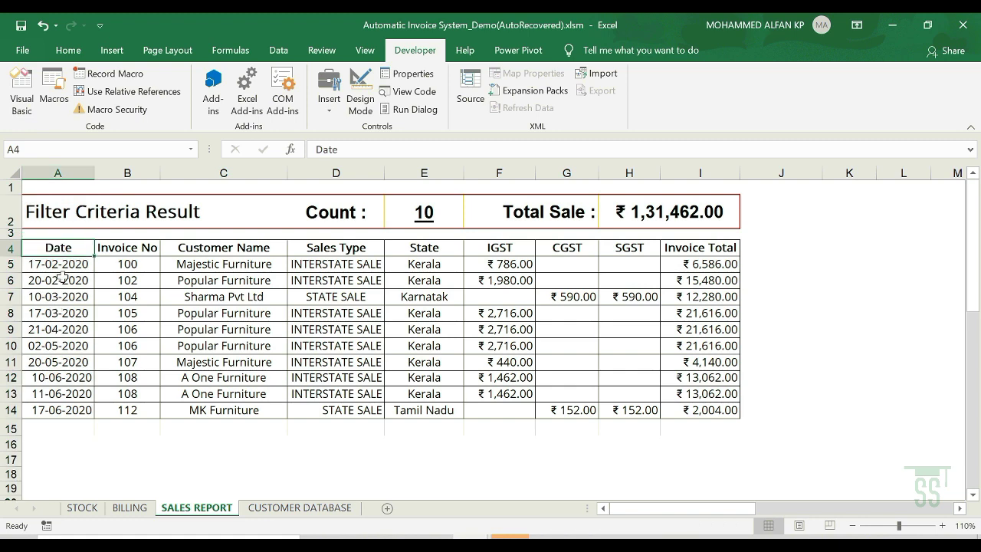
click(129, 508)
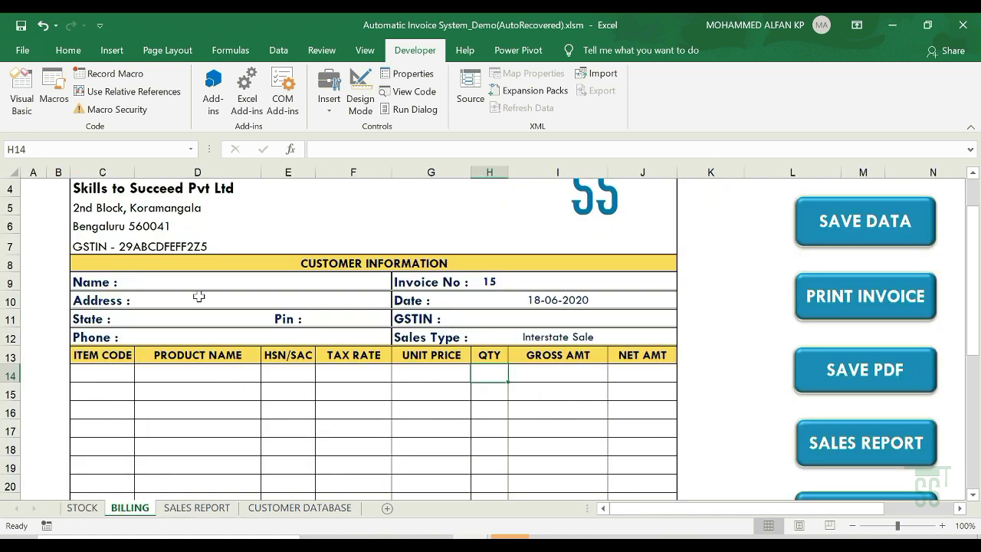
click(414, 299)
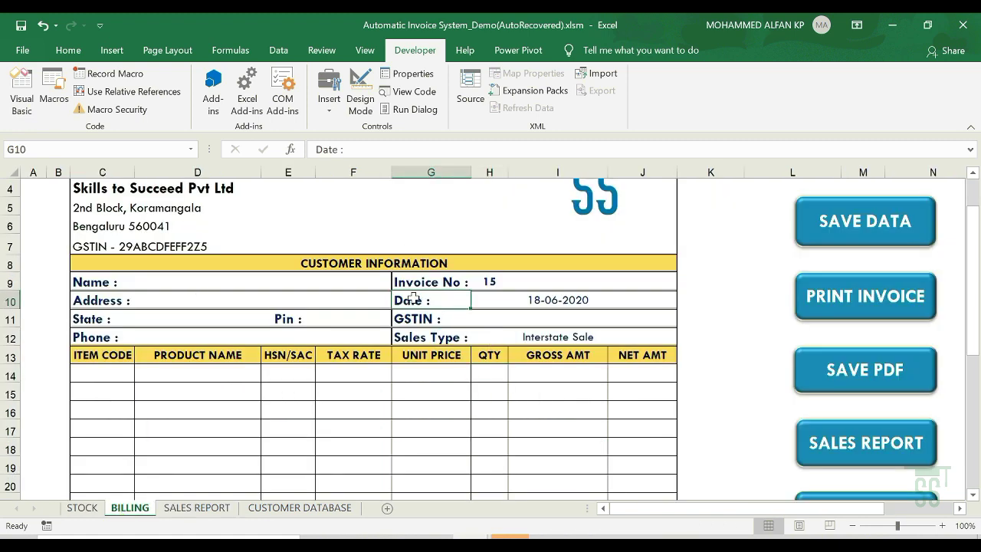
- Finish the line as sh.Range("A" & Lastrow).Value = Range("I10").Value
click(530, 301)
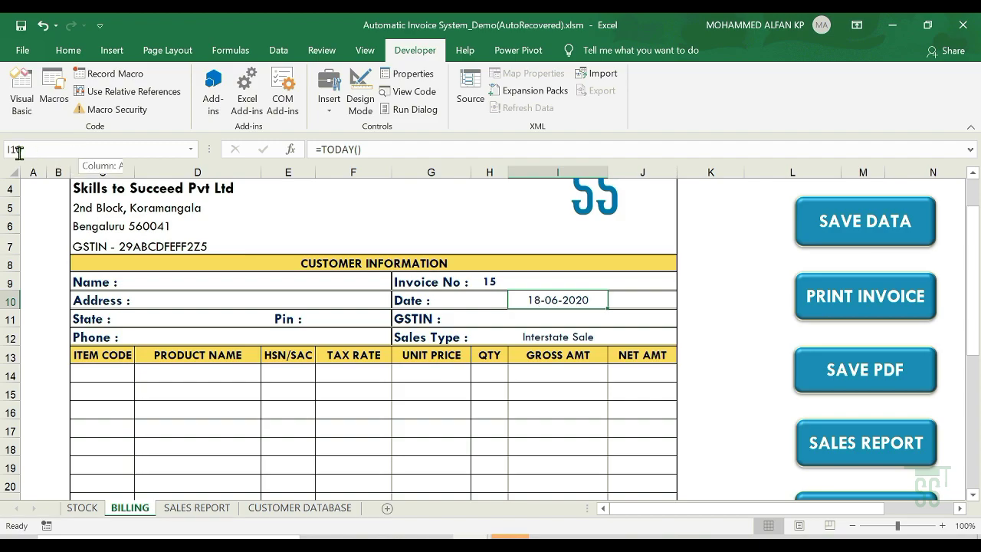
key(alt+F11)
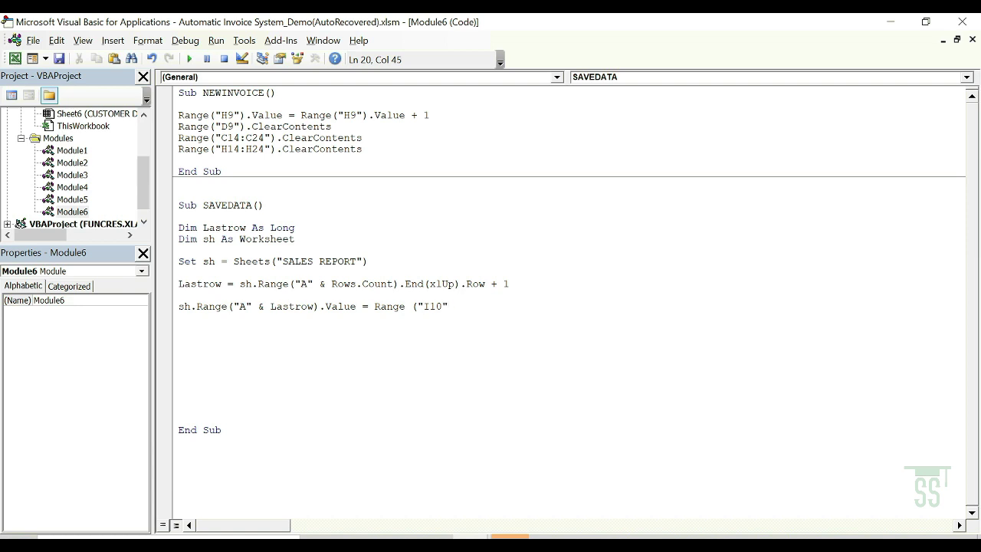
text(.VAL)
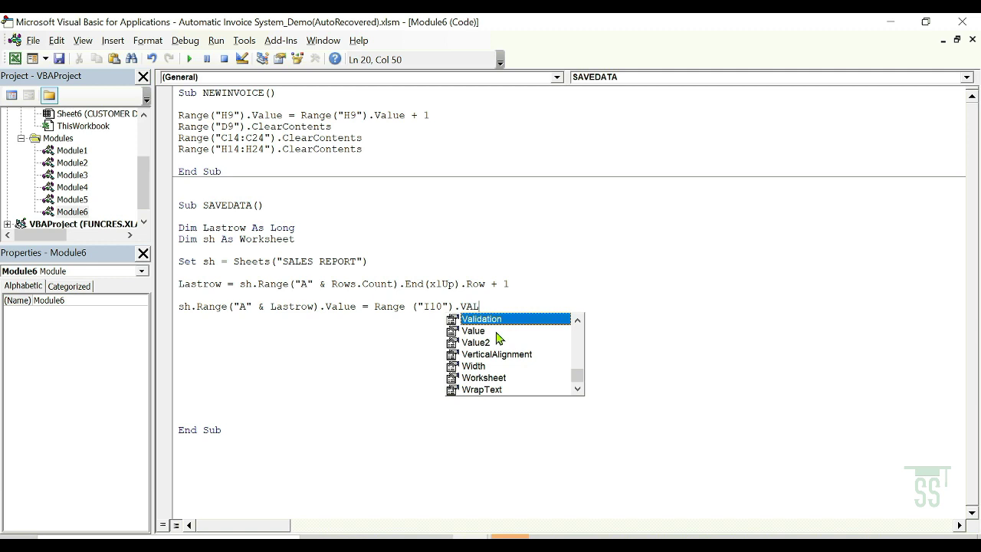
double_click(496, 332)
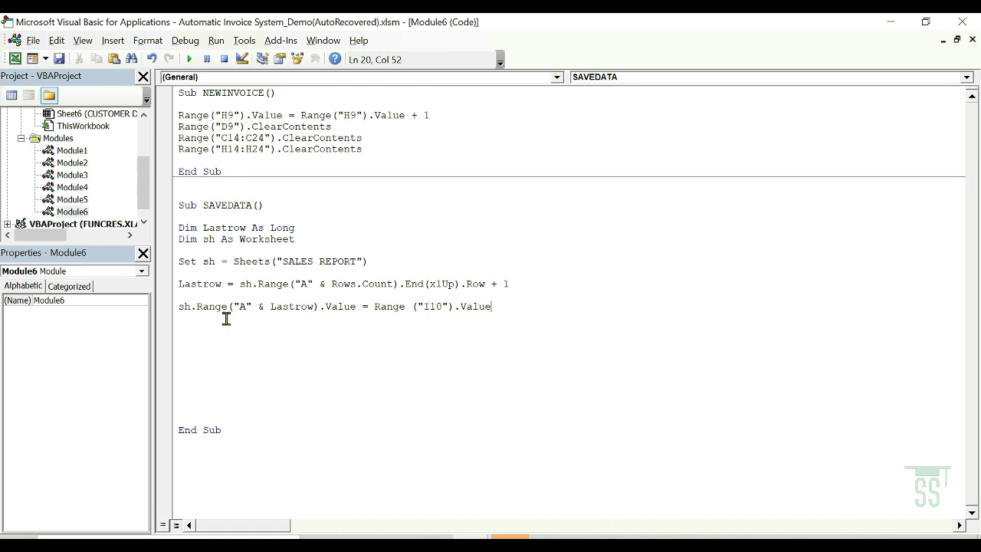
- Compare against the SALES REPORT sheet, then return to the end of the assignment line
key(alt+F11)
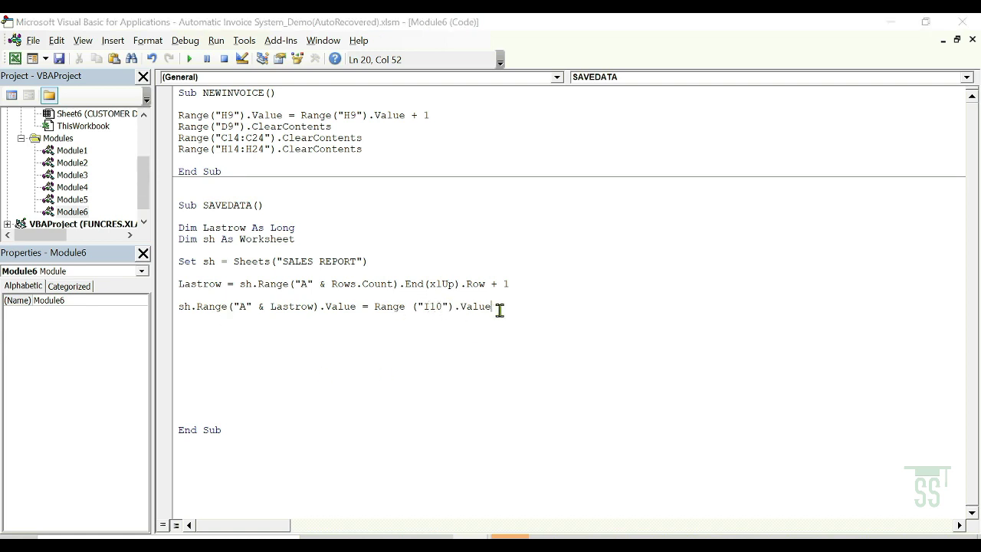
click(215, 509)
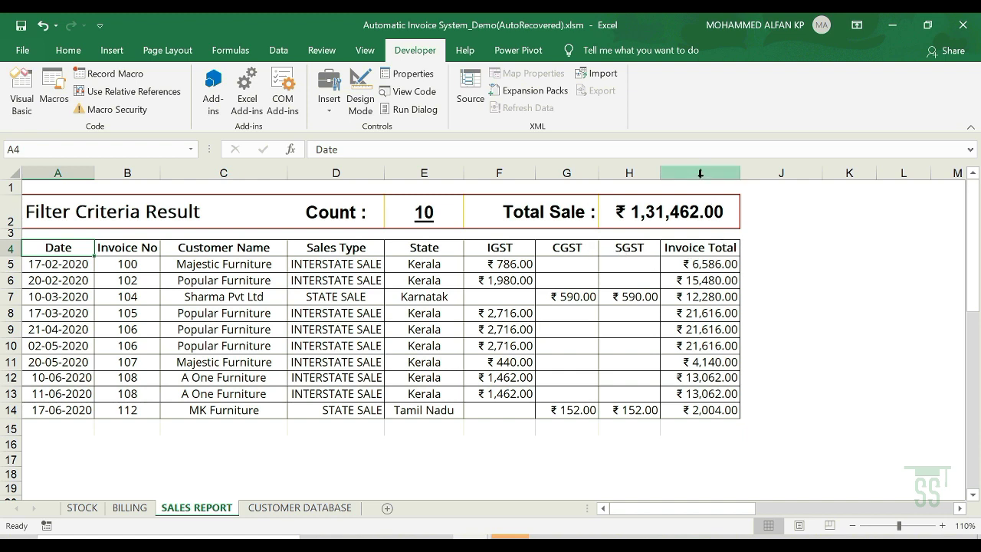
key(alt+F11)
drag(521, 311, 121, 309)
key(ctrl+c)
click(468, 369)
click(499, 306)
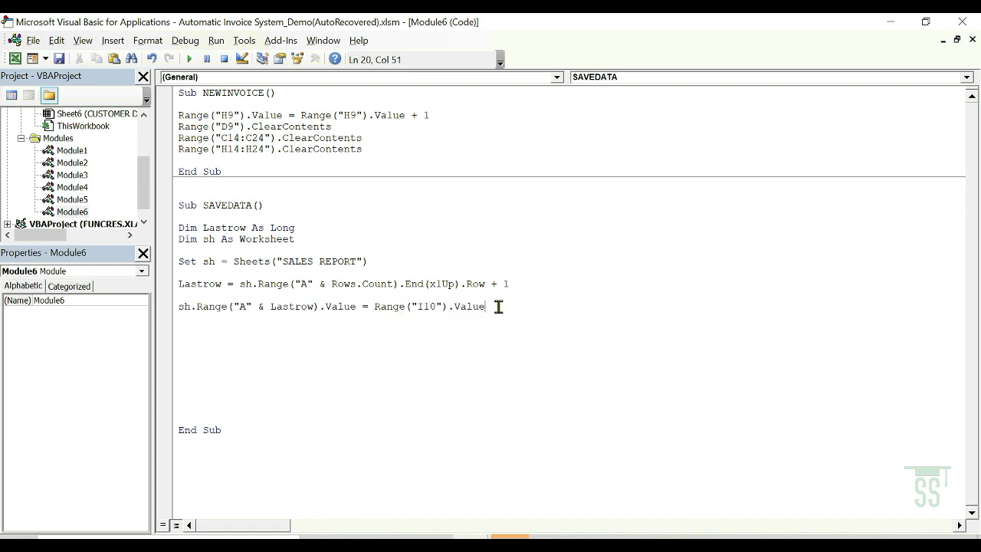
- Paste the I10-to-column-A assignment line until SAVEDATA holds nine copies, then return to Excel
key(Return)
text(sh.Range("A" & Lastrow).Value = Range("I10").Value)
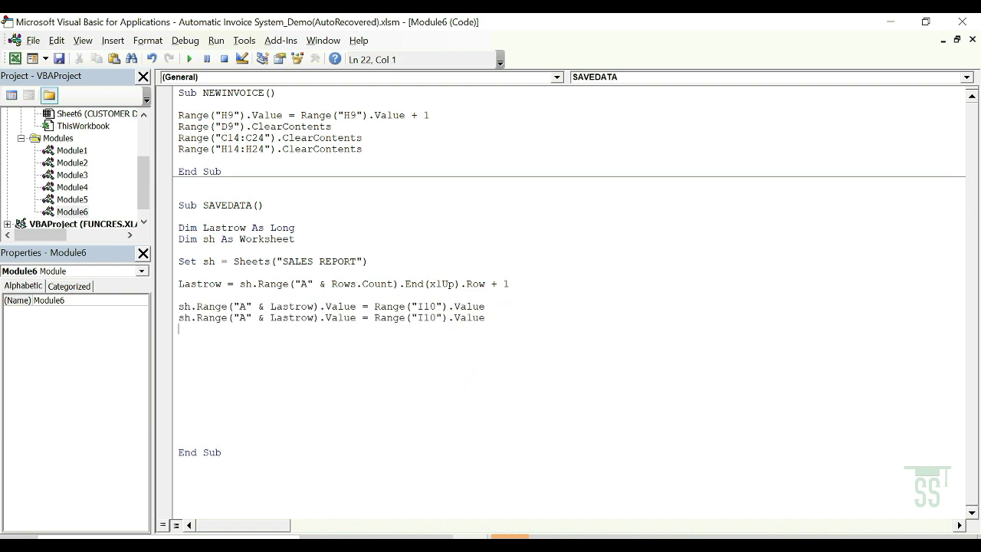
key(ctrl+v)
key(Return)
key(ctrl+v)
key(Return)
key(ctrl+v)
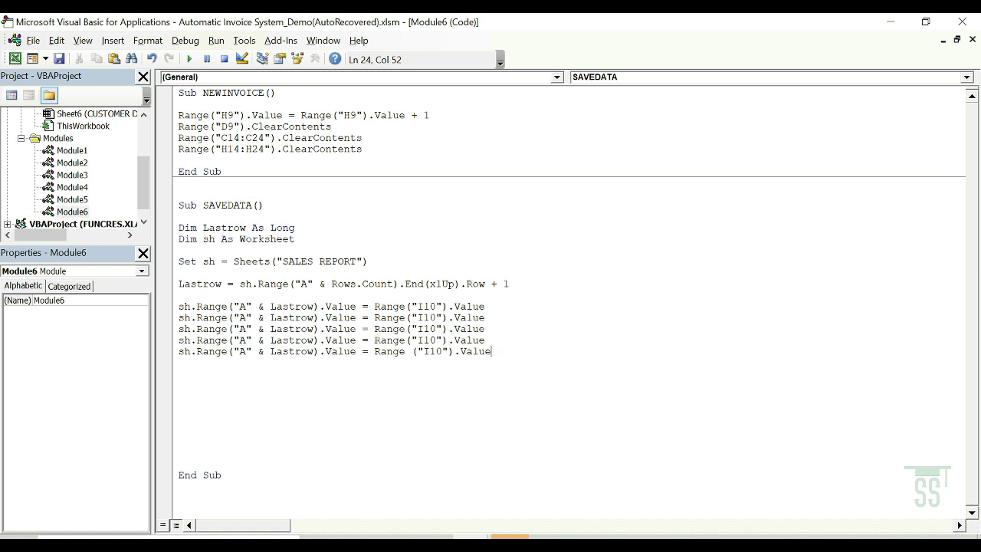
key(Return)
key(ctrl+v)
key(Return)
text(sh.Range("A" & Lastrow).Value = Range("I10").Value)
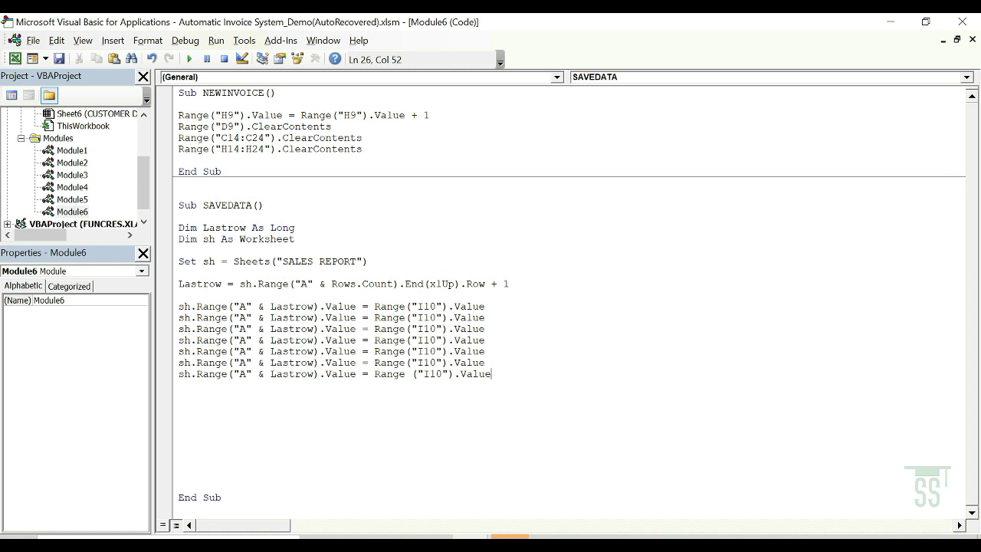
key(Return)
text(sh.Range("A" & Lastrow).Value = Range("I10").Value)
key(Return)
key(ctrl+v)
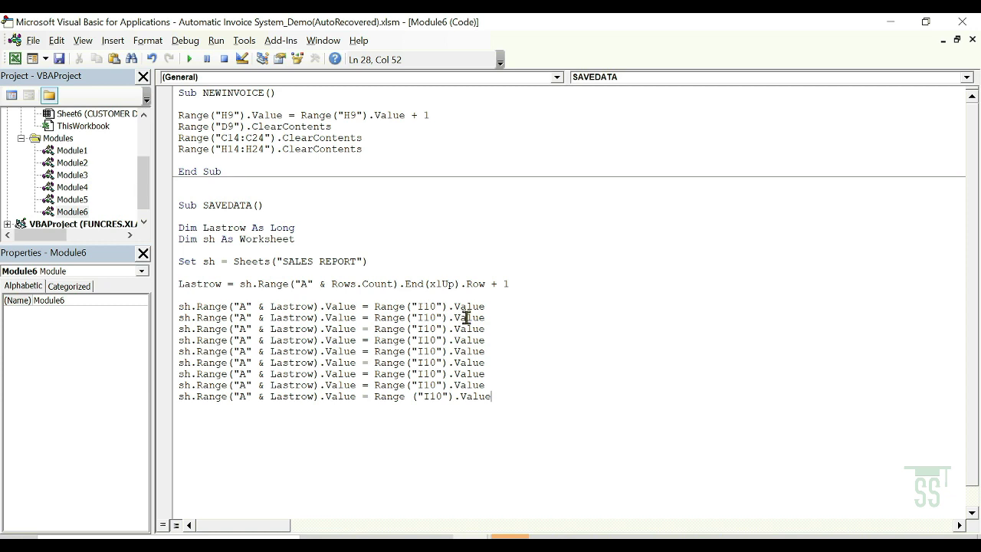
key(alt+F11)
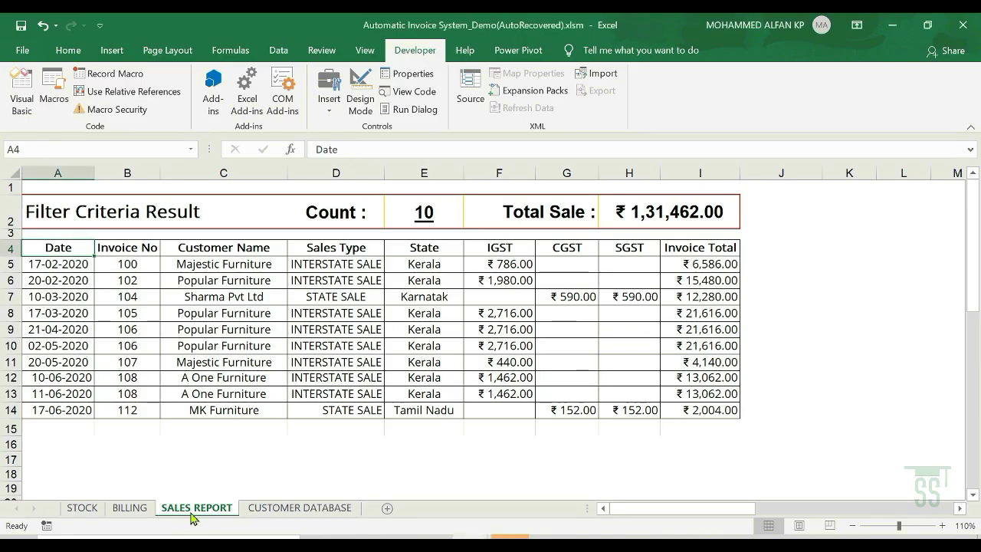
- After checking the SALES REPORT Invoice No column, change the second line's target column to B
click(128, 252)
click(139, 172)
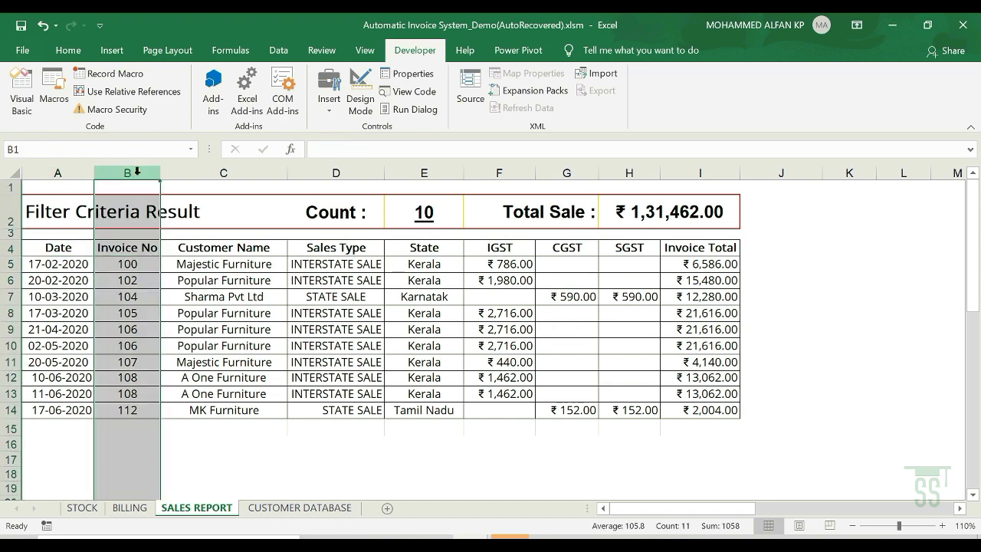
key(alt+F11)
click(244, 317)
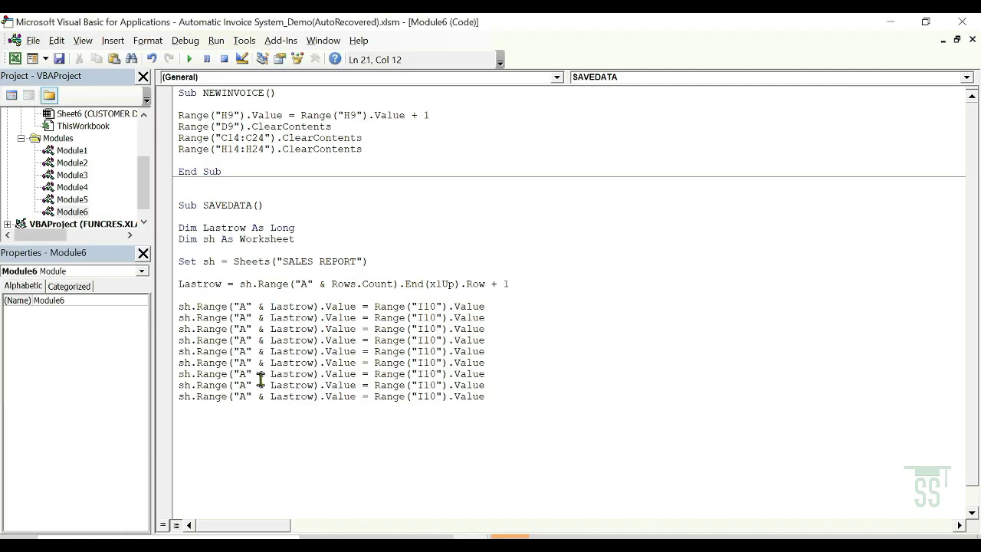
key(BackSpace)
text(B)
- Make the second line copy the invoice number from BILLING cell H9 instead of I10
key(alt+F11)
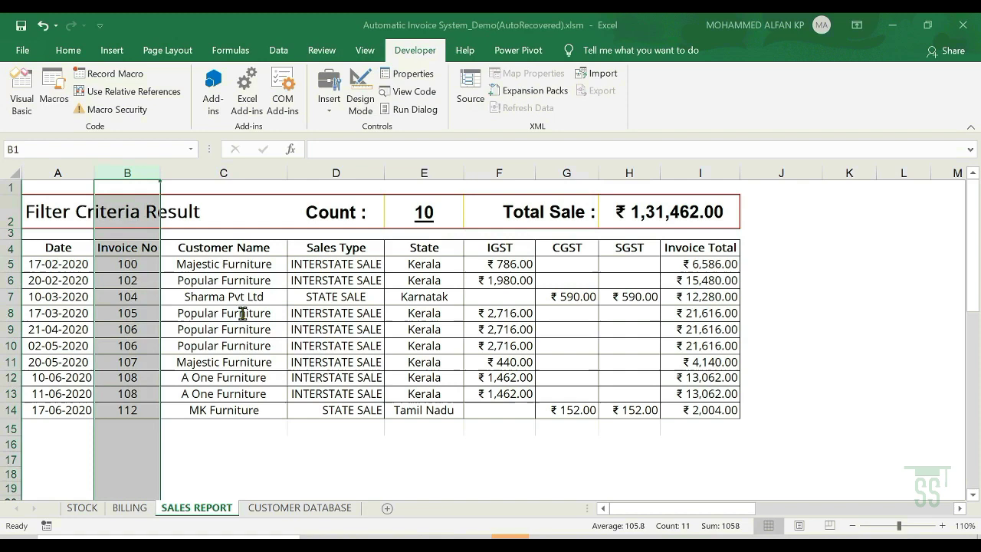
click(151, 246)
click(130, 508)
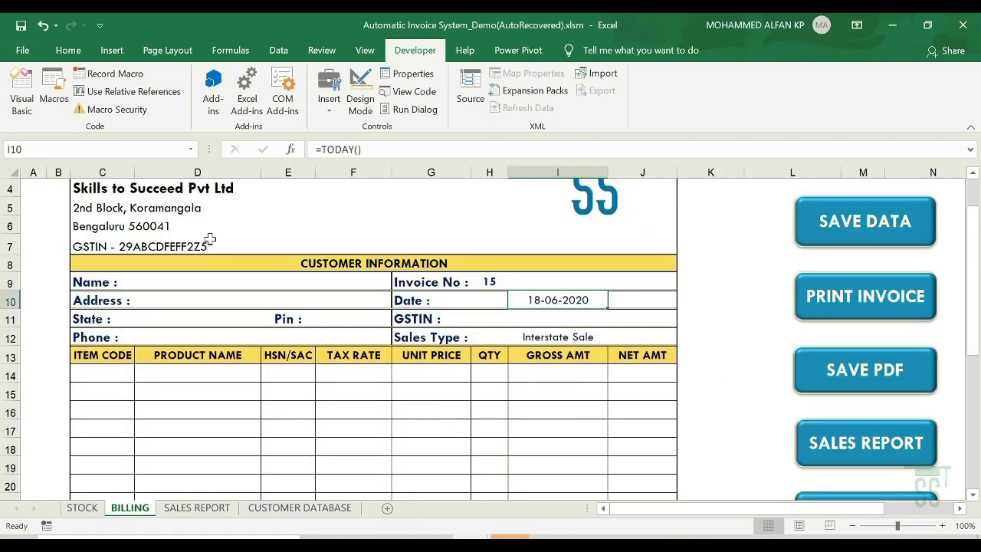
scroll(242, 302, up, 1)
click(486, 331)
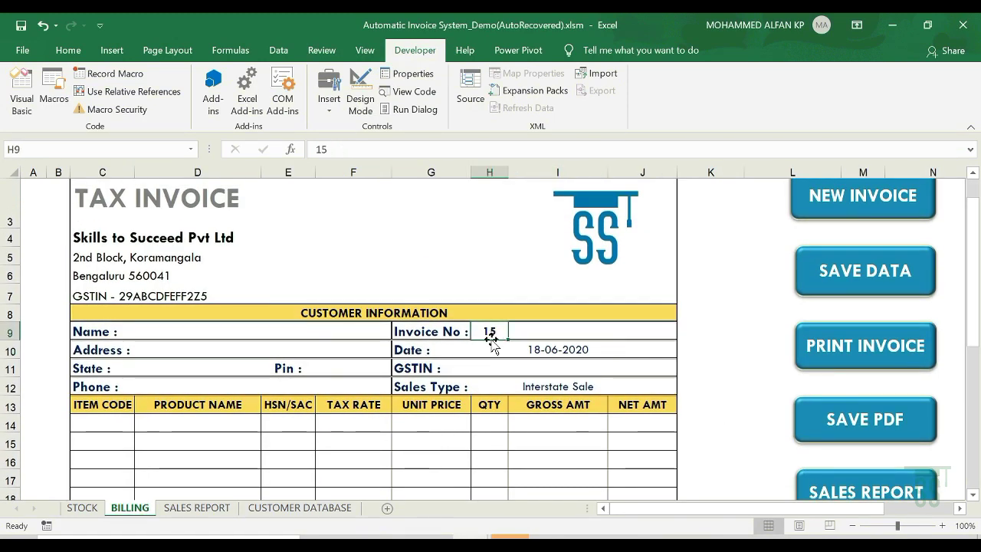
key(alt+F11)
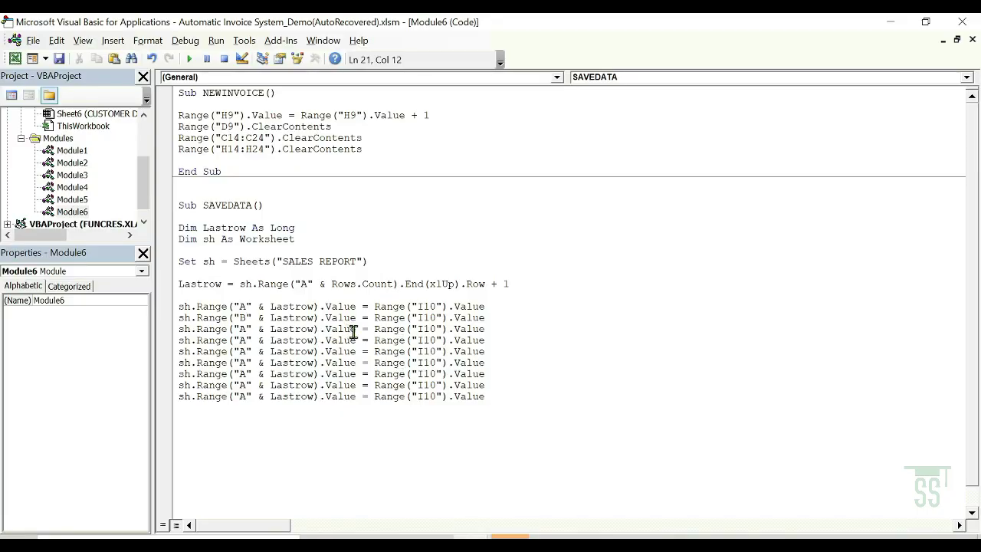
click(434, 319)
key(BackSpace)
key(BackSpace)
key(BackSpace)
text(H9)
- Change the third, fourth and fifth lines' target columns to C, D and E
click(495, 341)
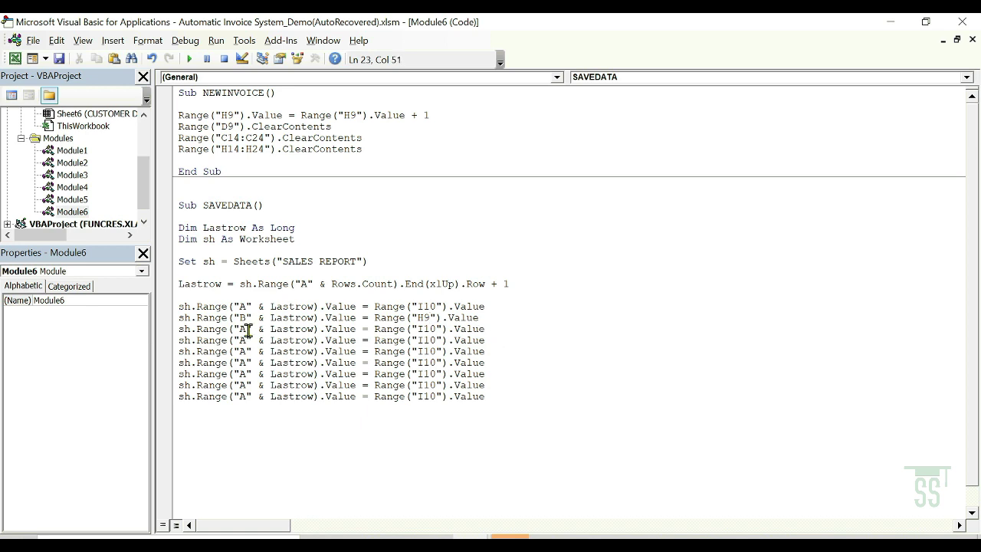
click(246, 330)
key(BackSpace)
text(C)
click(247, 340)
key(BackSpace)
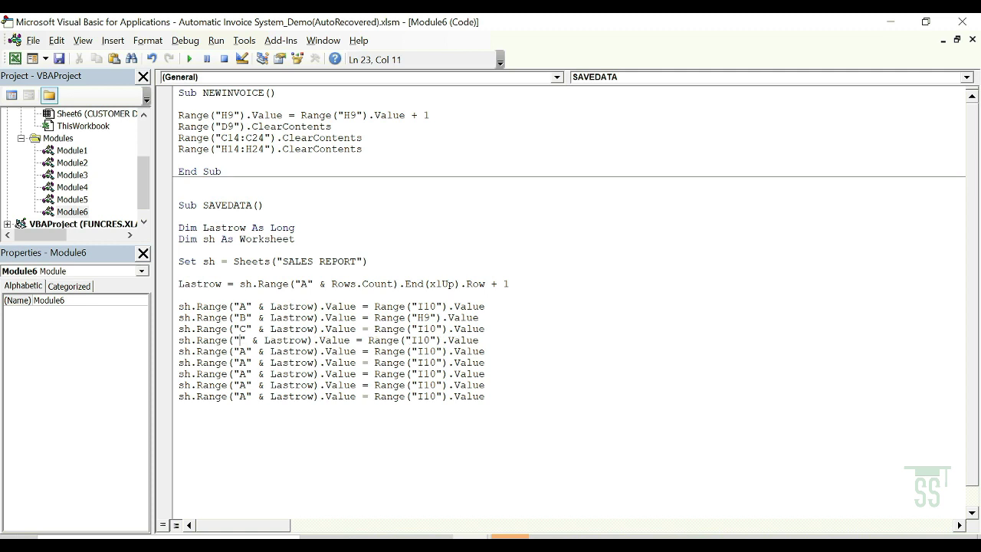
text(D)
click(247, 351)
key(BackSpace)
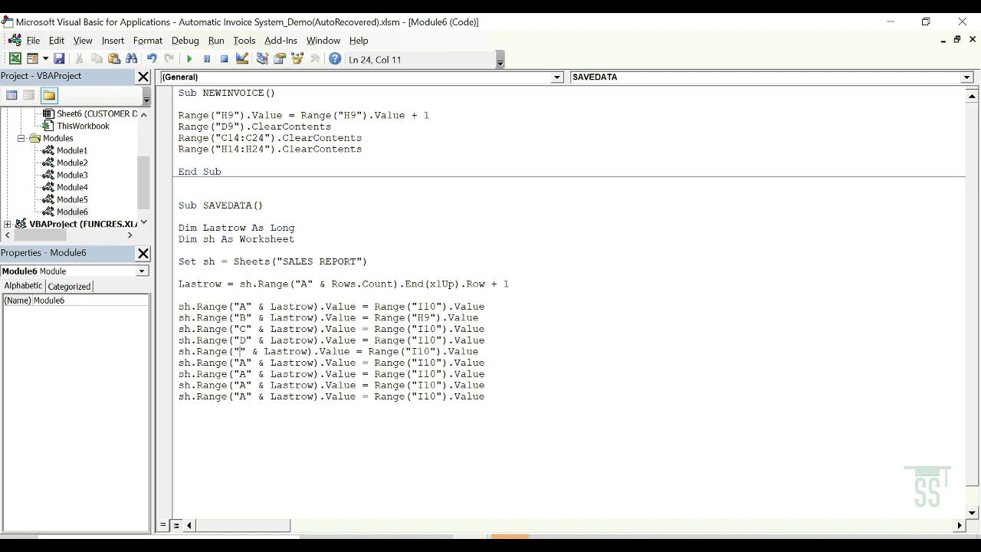
text(E)
- Change the sixth through ninth lines' target columns to F, G, H and I
click(247, 363)
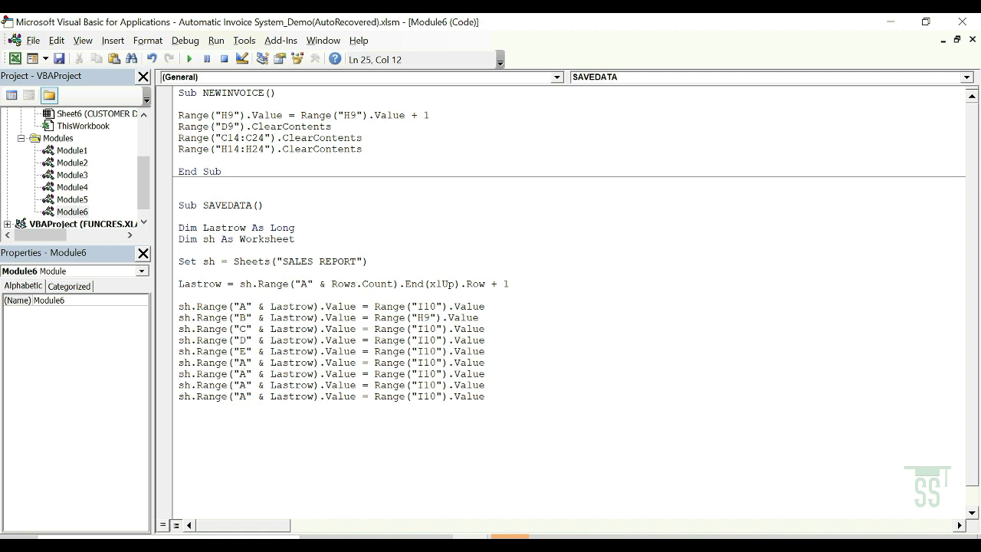
key(BackSpace)
text(F)
click(247, 374)
key(BackSpace)
text(G)
key(BackSpace)
text(H)
key(Down)
key(BackSpace)
text(I)
- Compare SALES REPORT with the code, then select customer Name cell D9 on BILLING
key(alt+F11)
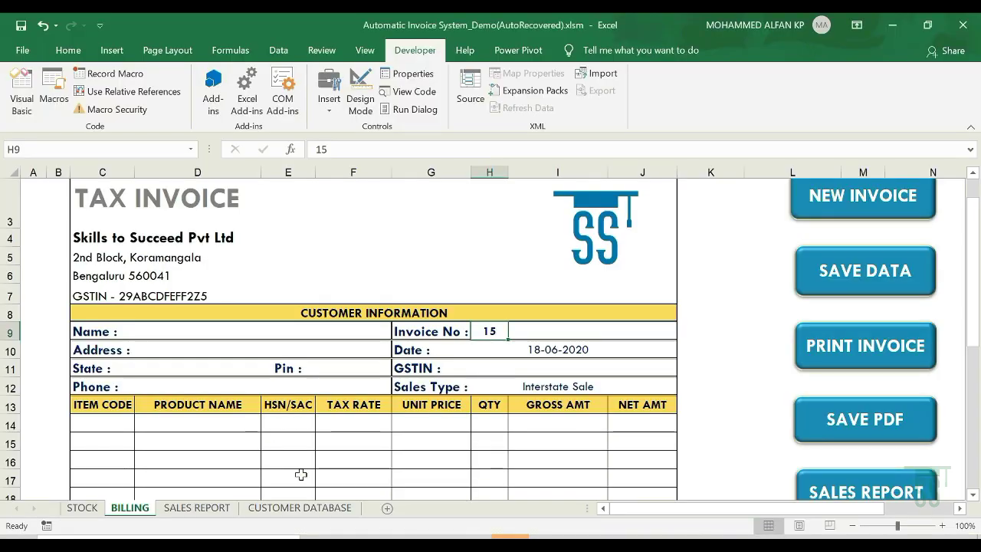
click(211, 508)
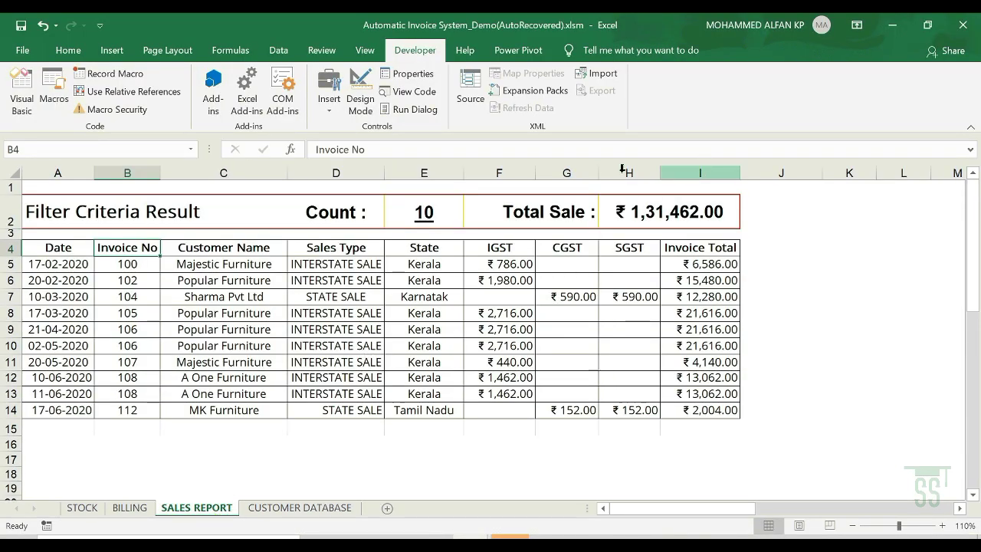
key(alt+F11)
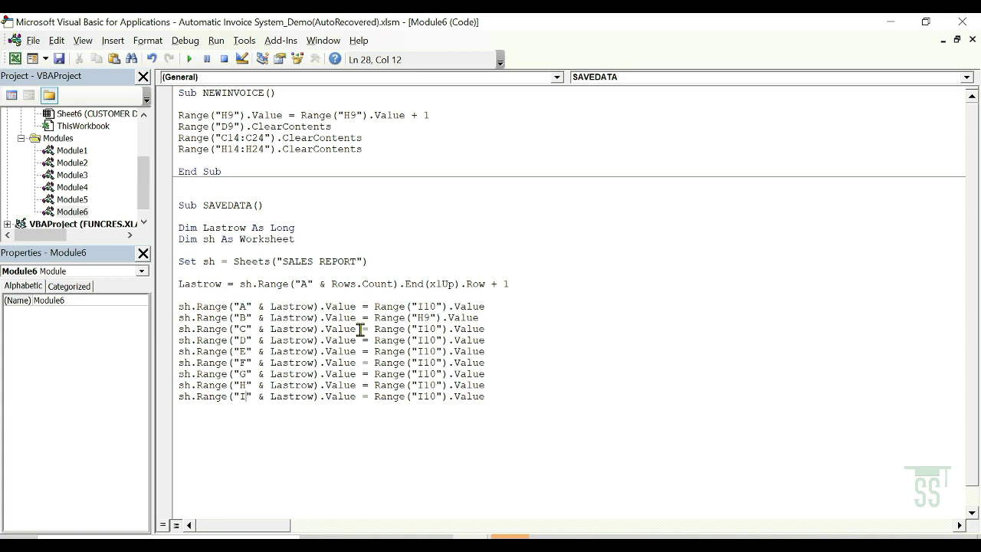
key(alt+F11)
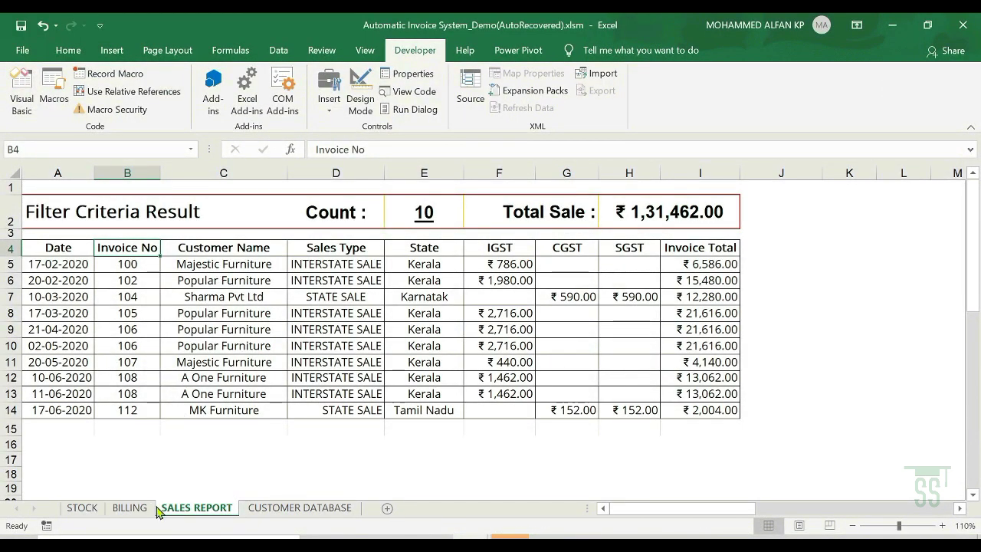
click(130, 508)
click(176, 332)
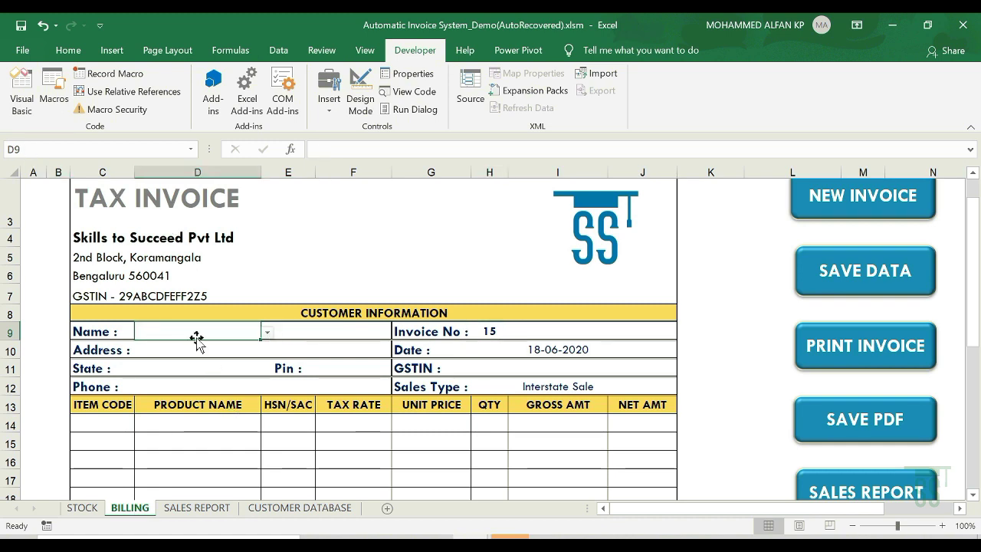
- Make the column C line copy the customer name from D9
key(alt+F11)
click(438, 329)
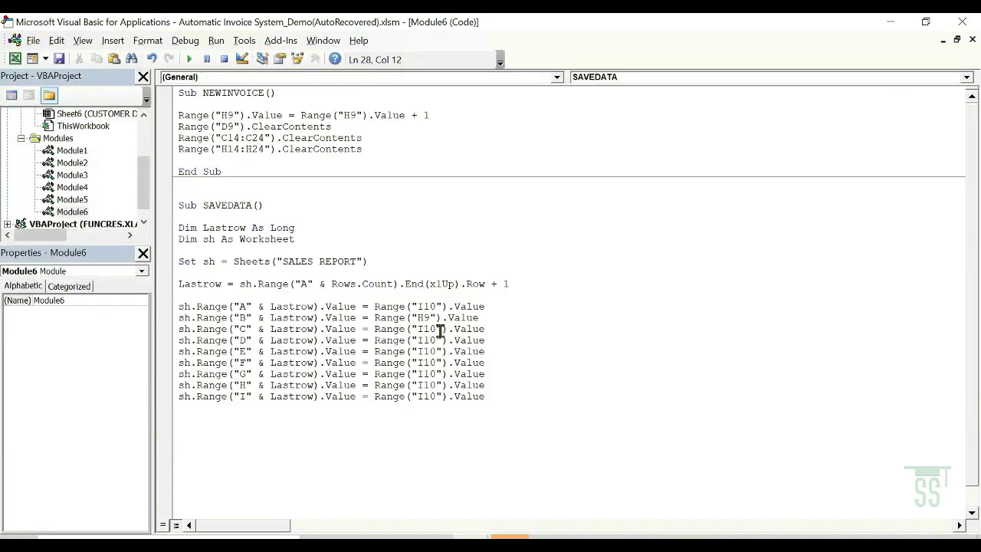
key(BackSpace)
key(BackSpace)
key(BackSpace)
text(D9)
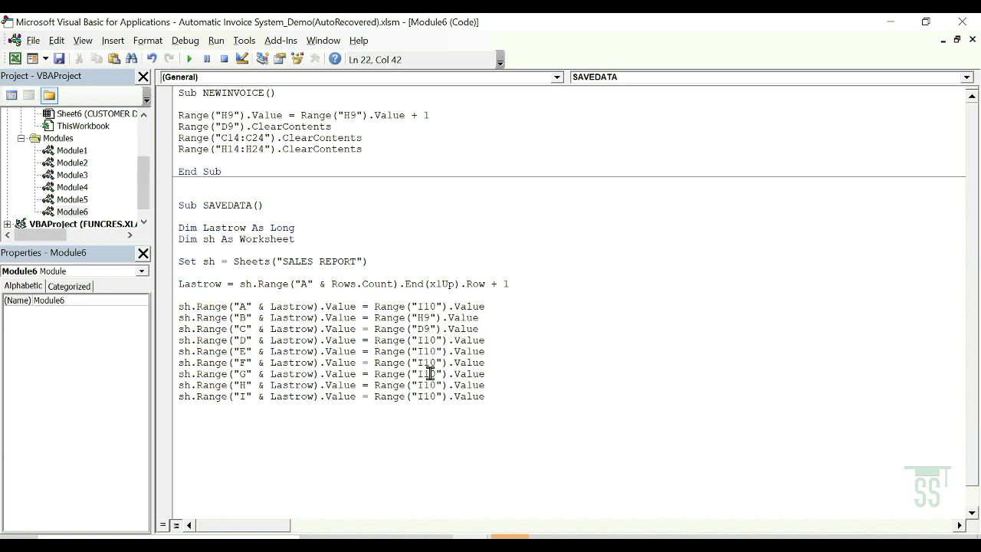
- Point the column D (Sales Type) line at BILLING cell I12
key(alt+F11)
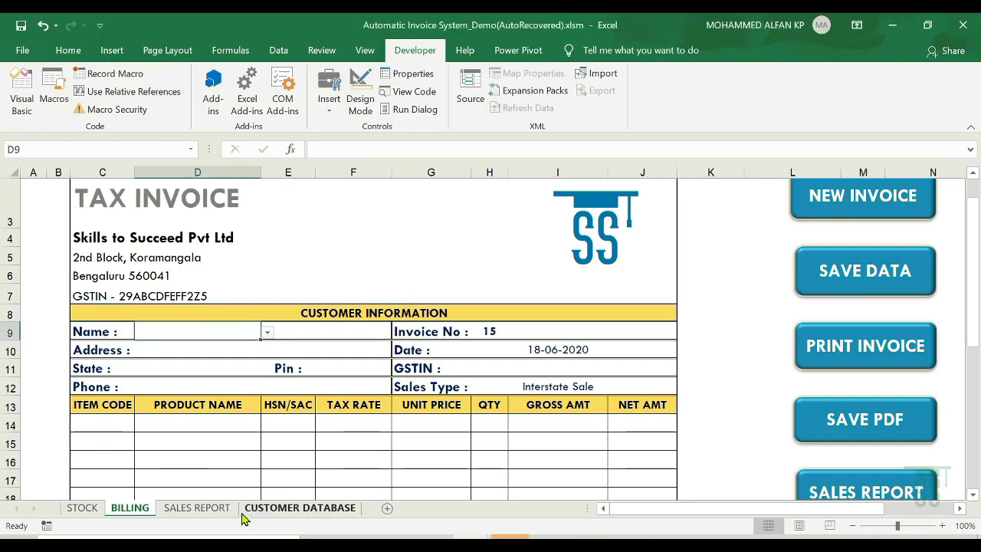
click(197, 509)
click(262, 252)
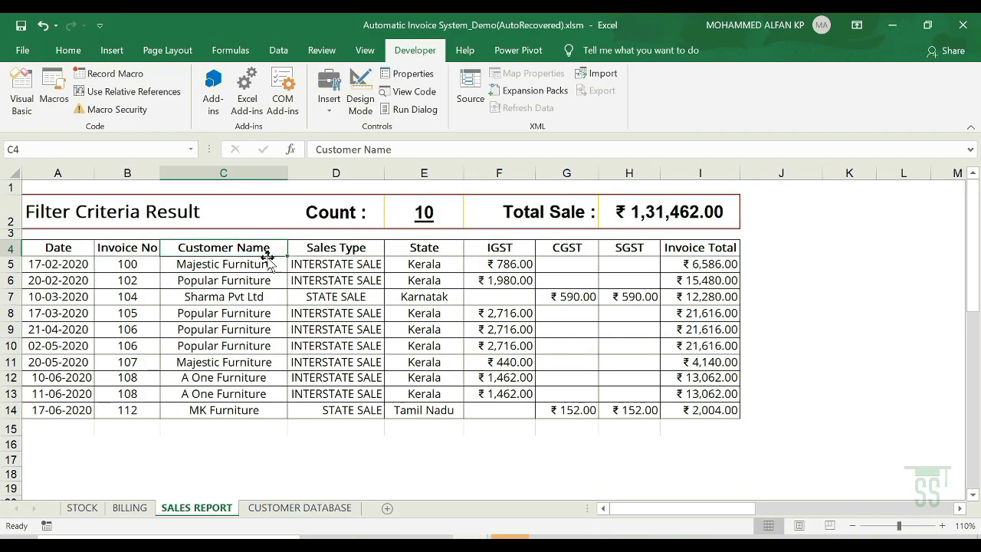
click(342, 250)
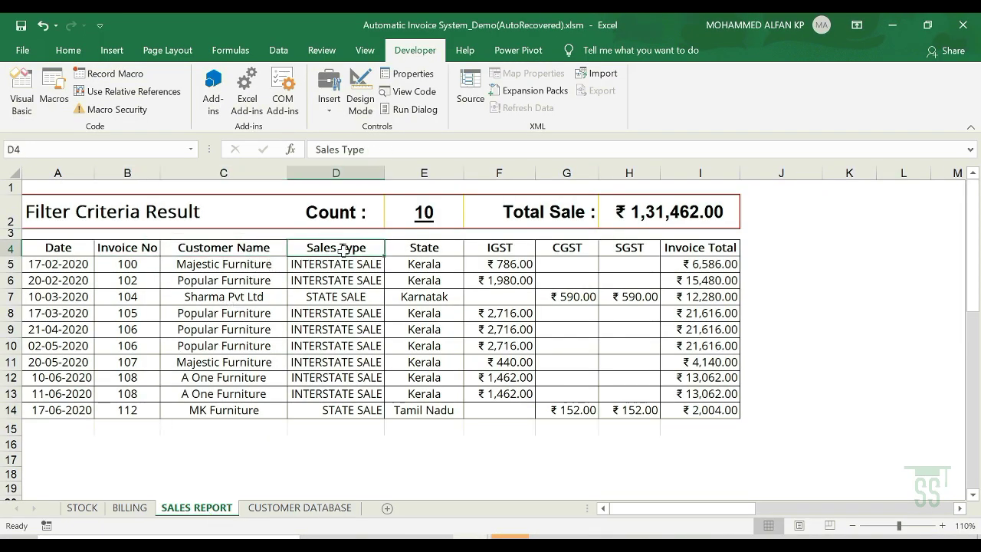
click(132, 509)
click(570, 383)
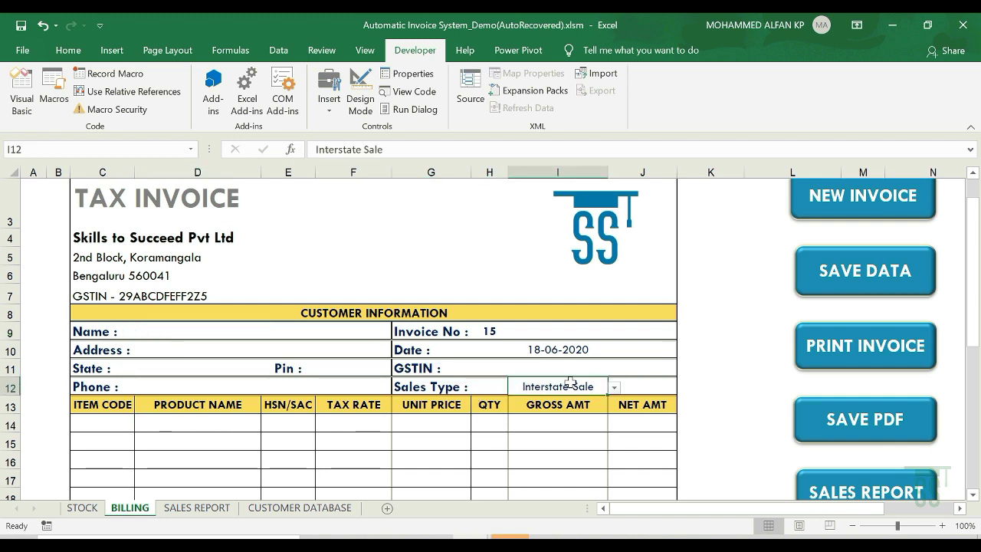
key(alt+Tab)
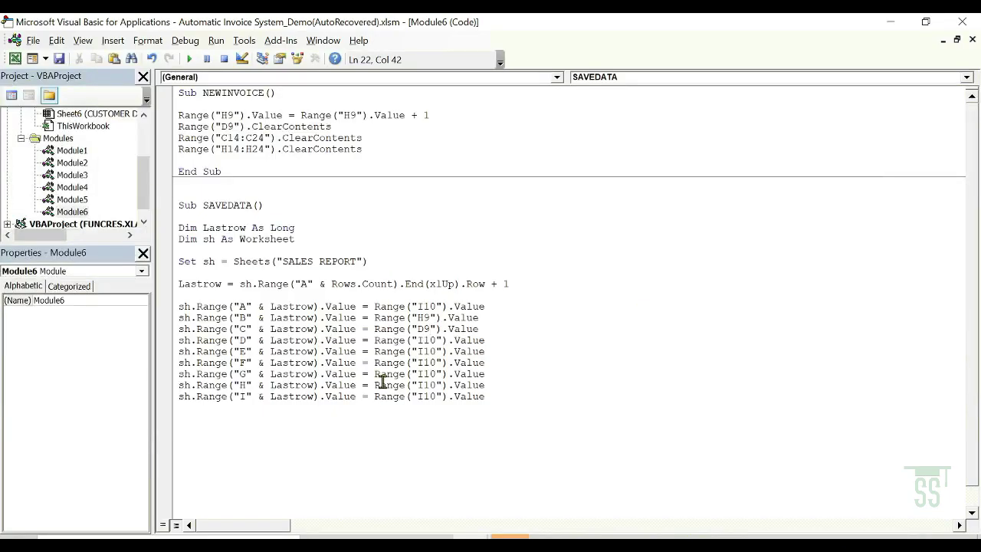
click(436, 340)
key(BackSpace)
key(BackSpace)
text(12)
- Point the column E line at the State cell D11
key(alt+F11)
click(300, 508)
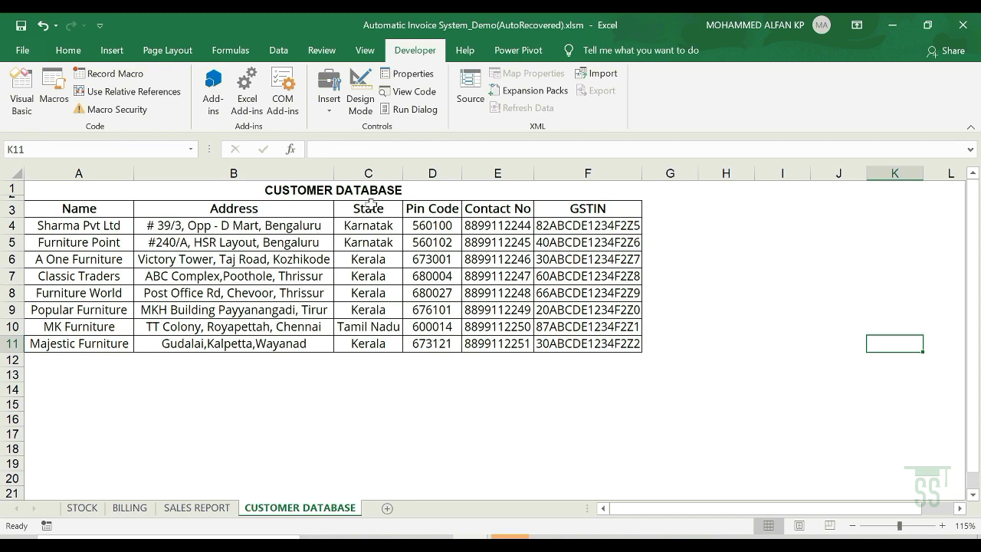
click(201, 508)
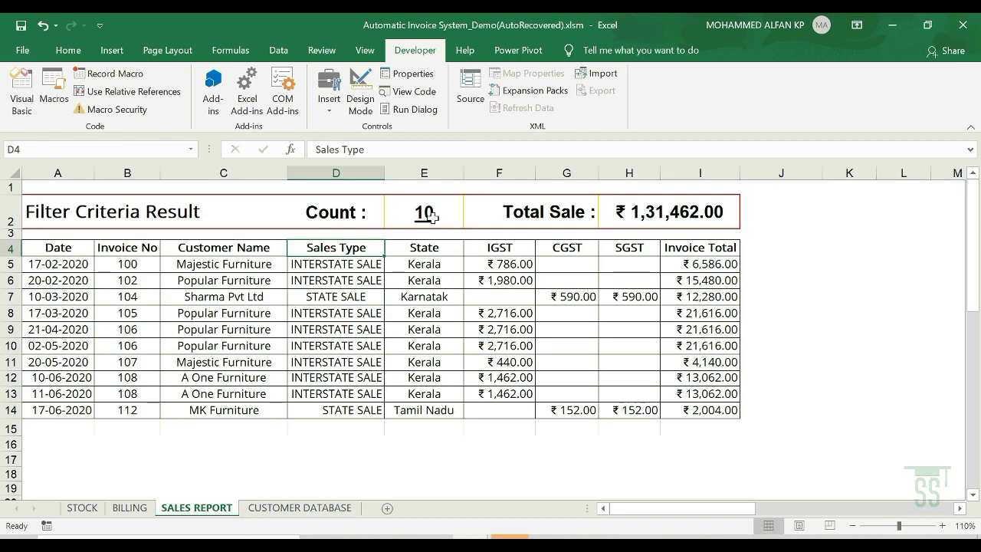
click(130, 508)
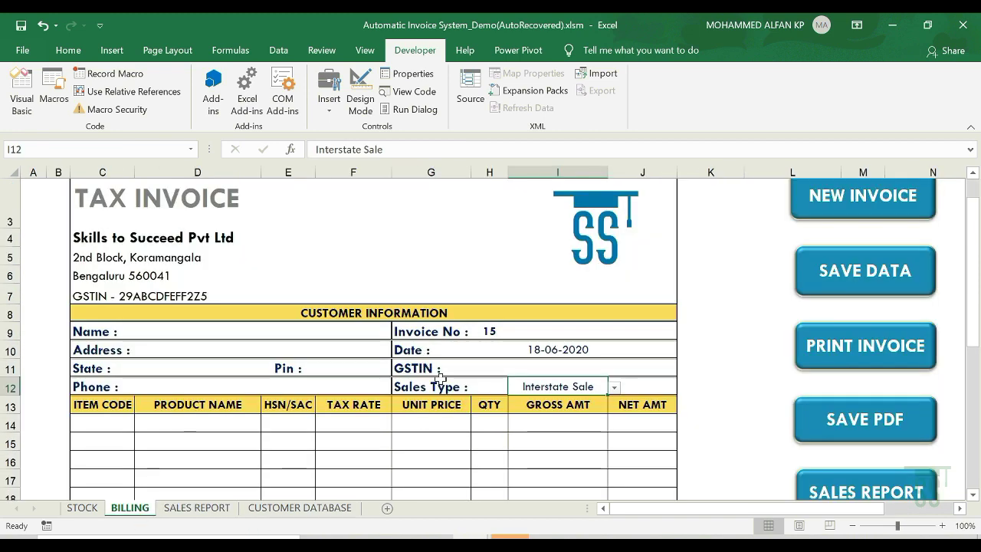
scroll(306, 377, down, 1)
click(142, 280)
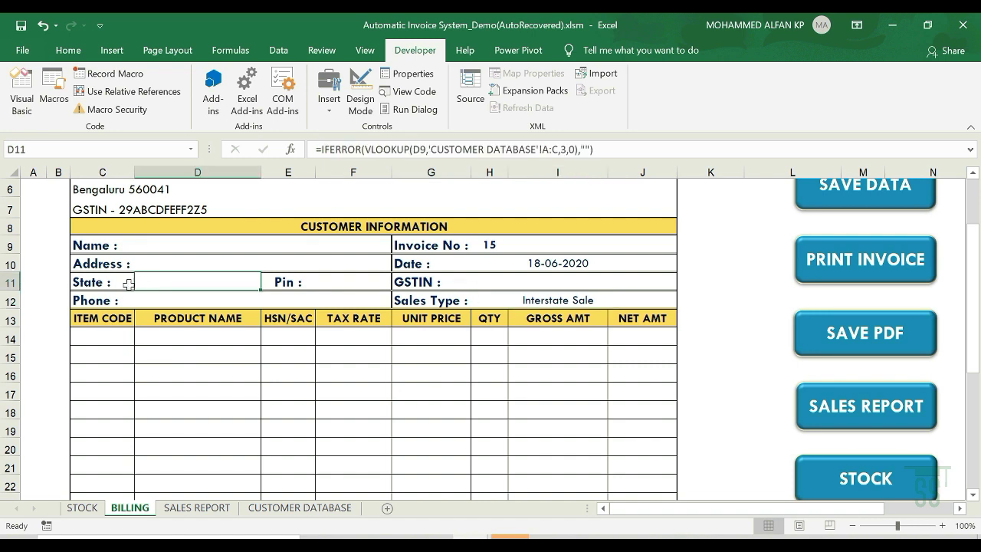
key(alt+F11)
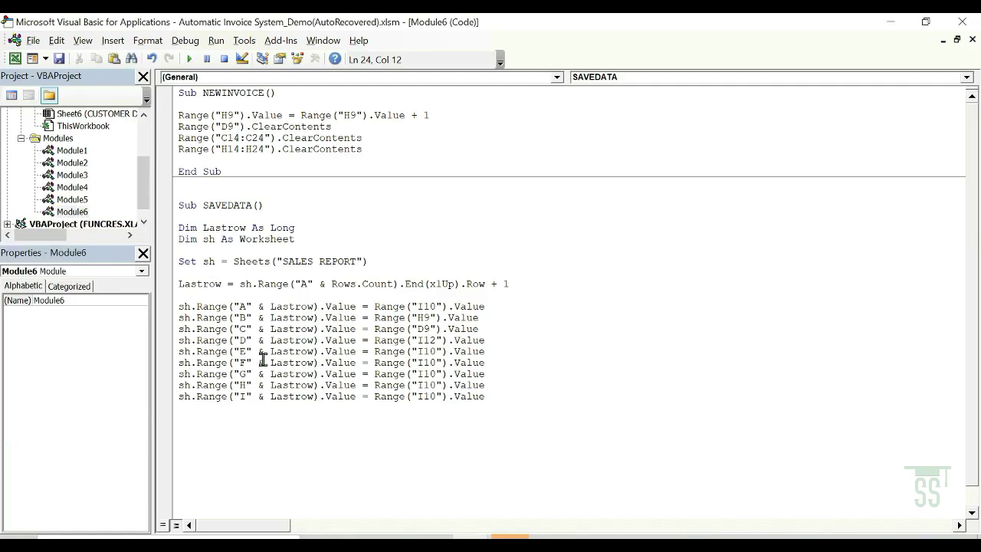
click(424, 352)
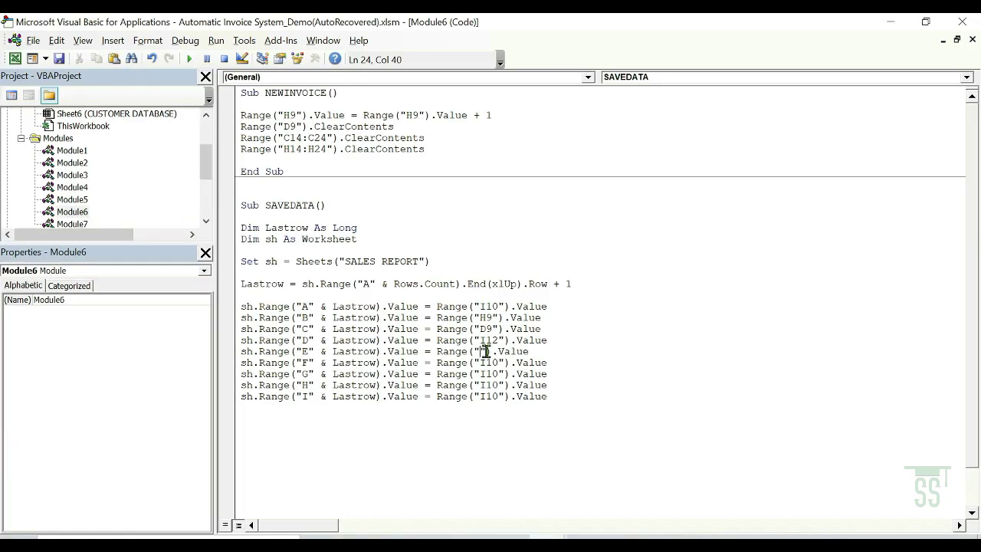
text(D11)
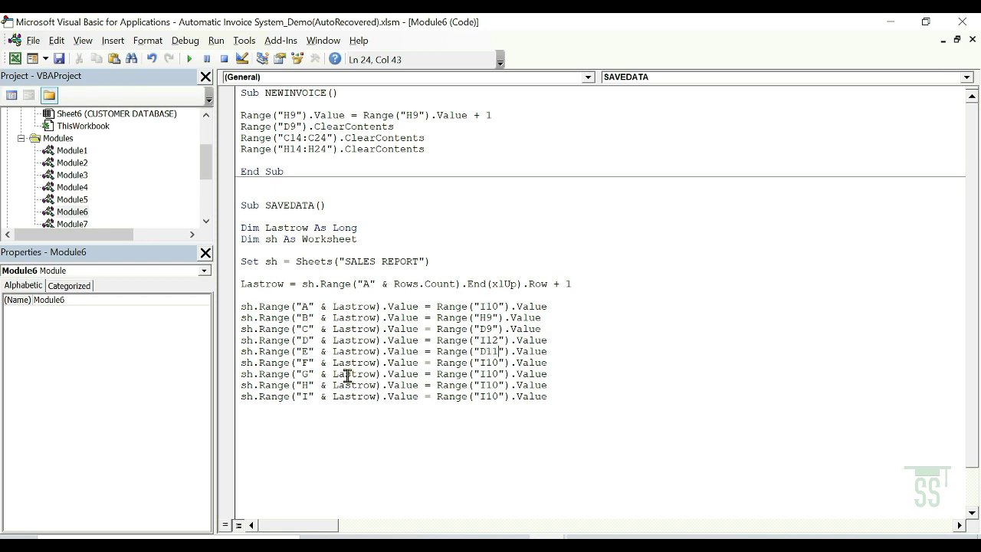
- Point the column F (IGST) line at the IGST total cell J28
key(alt+F11)
click(201, 509)
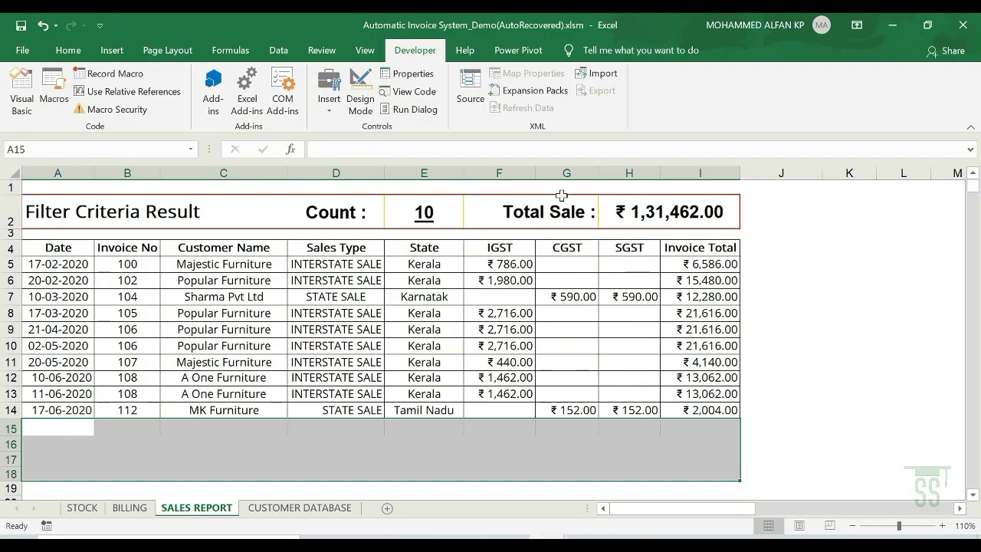
click(515, 174)
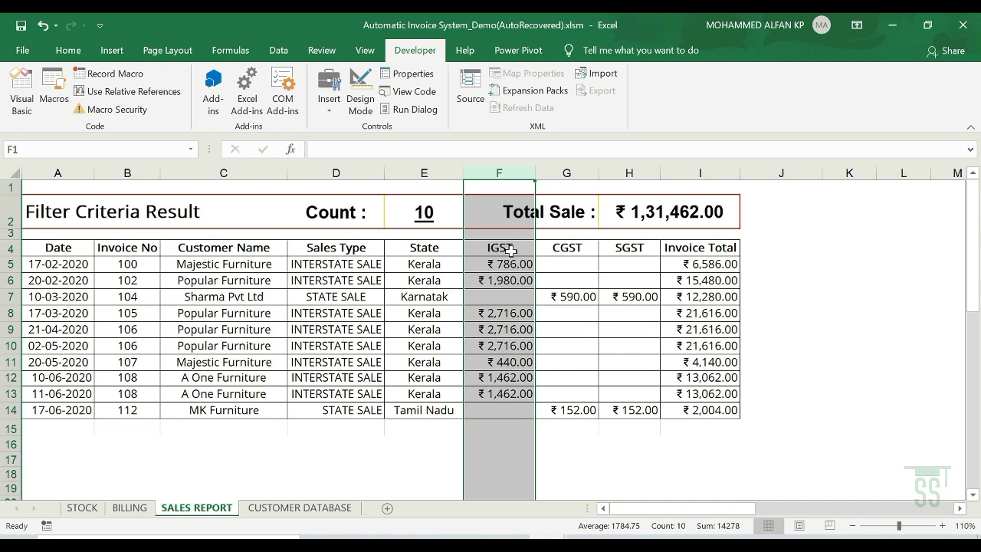
click(129, 508)
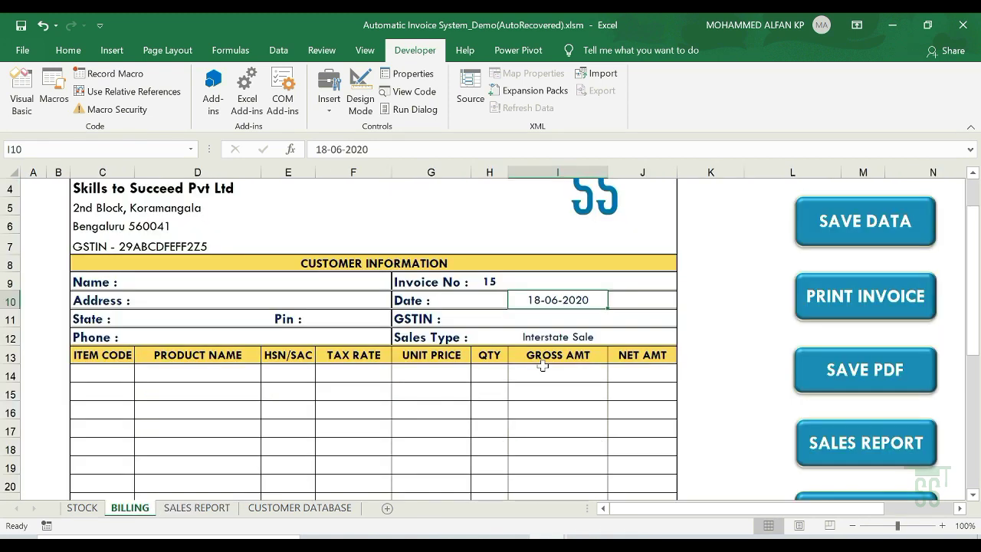
scroll(542, 366, down, 3)
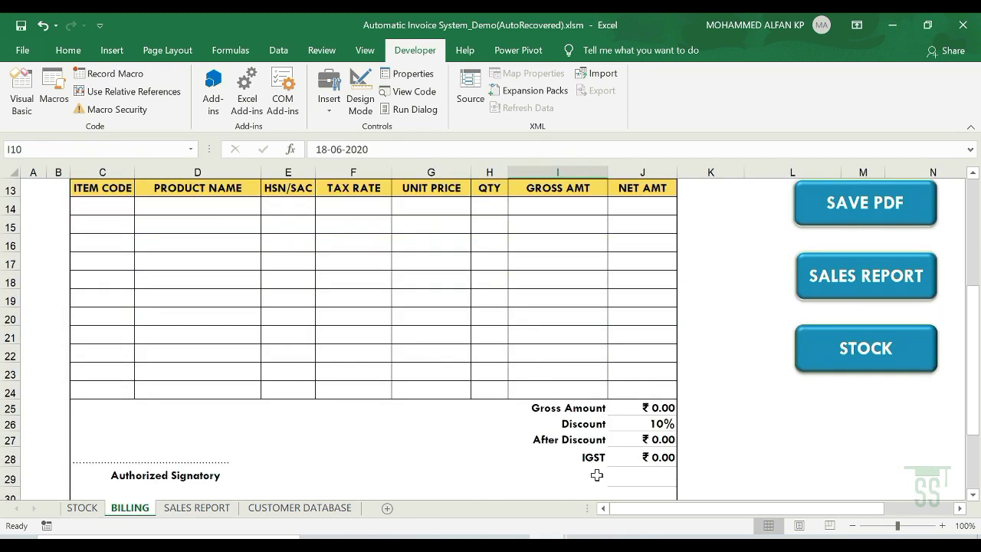
click(659, 457)
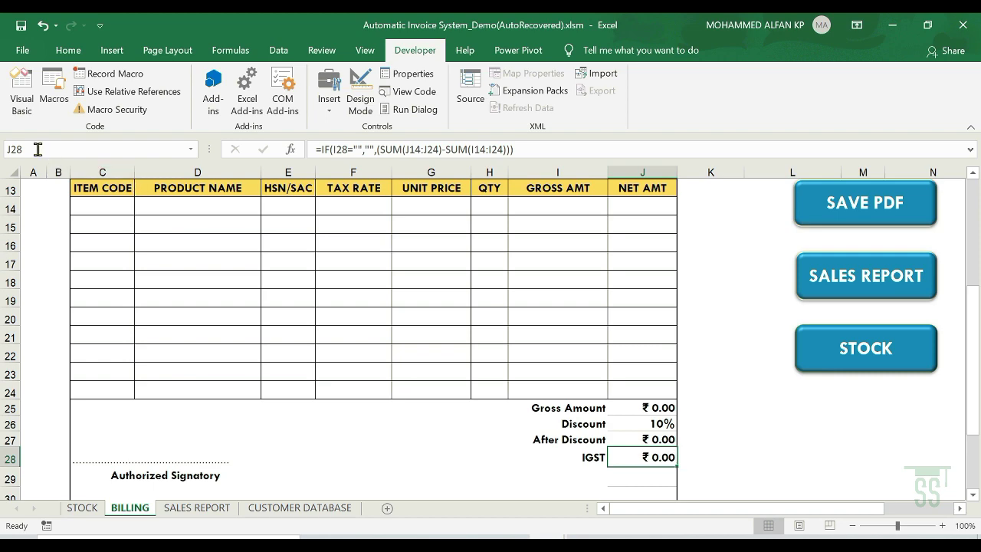
click(432, 265)
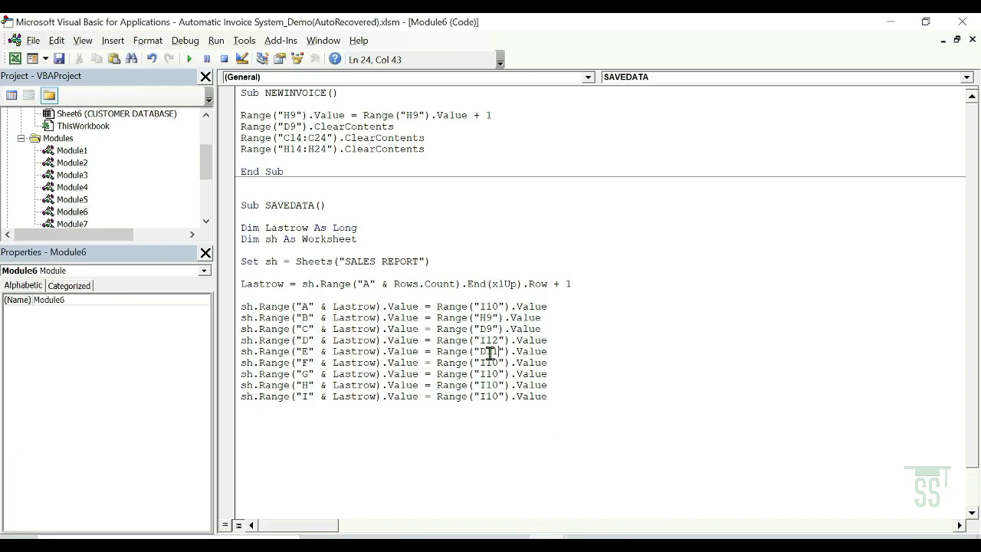
click(489, 363)
key(BackSpace)
text(J)
key(BackSpace)
key(Delete)
text(28)
- Point the column G (CGST) line at cell J29
key(alt+F11)
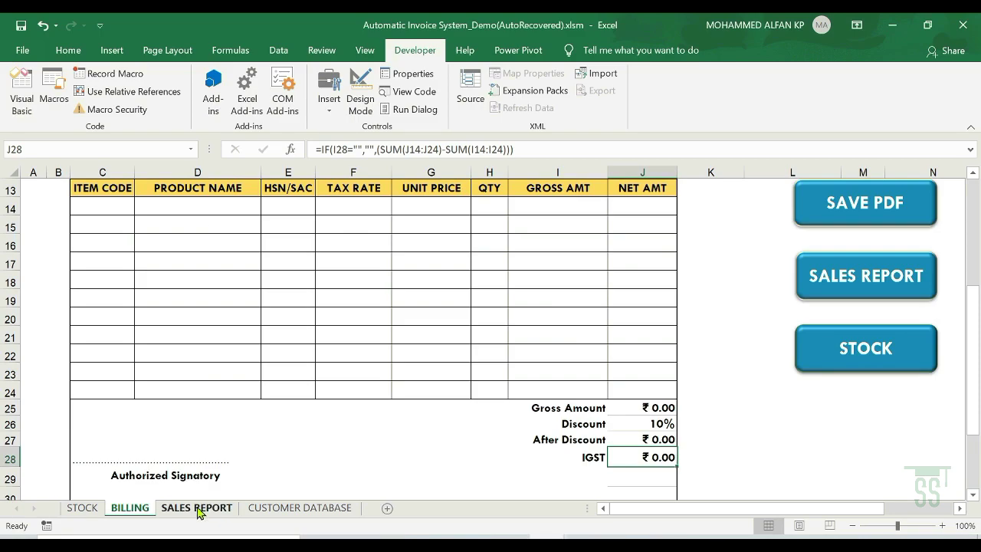
click(197, 507)
click(578, 170)
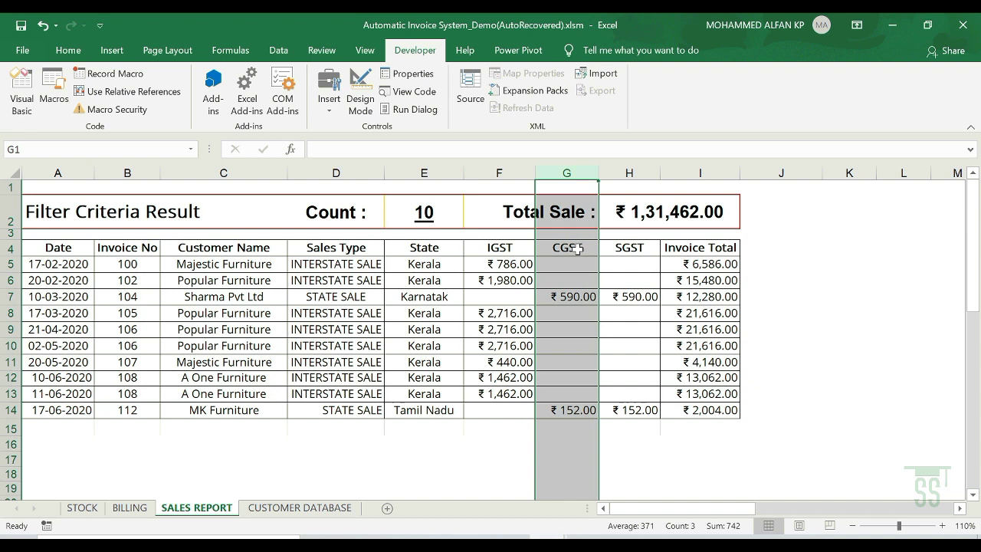
click(130, 507)
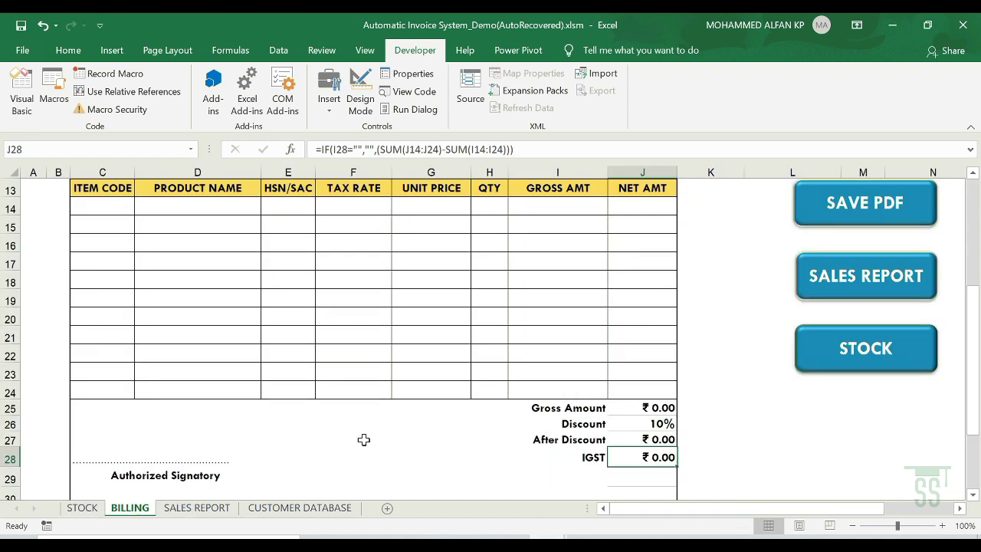
scroll(520, 423, down, 1)
click(654, 422)
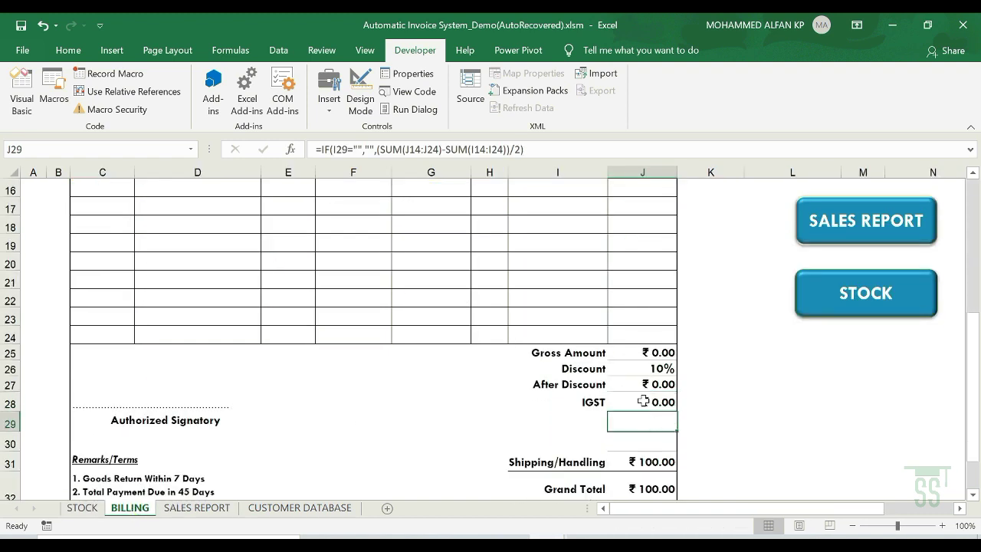
key(alt+F11)
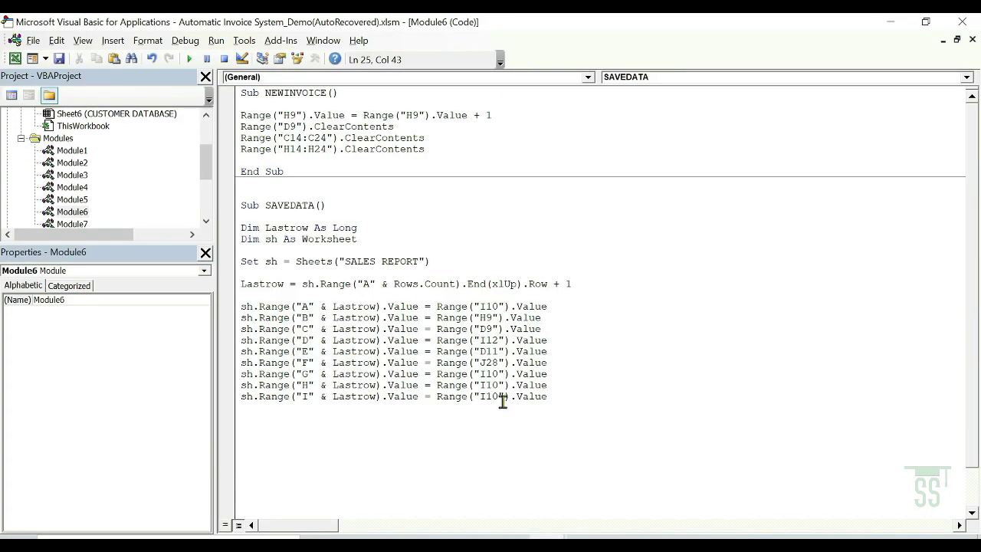
click(481, 374)
key(Delete)
text(J)
key(BackSpace)
key(BackSpace)
text(29)
- Change the column H line's source from I10 to J30
key(alt+F11)
click(196, 508)
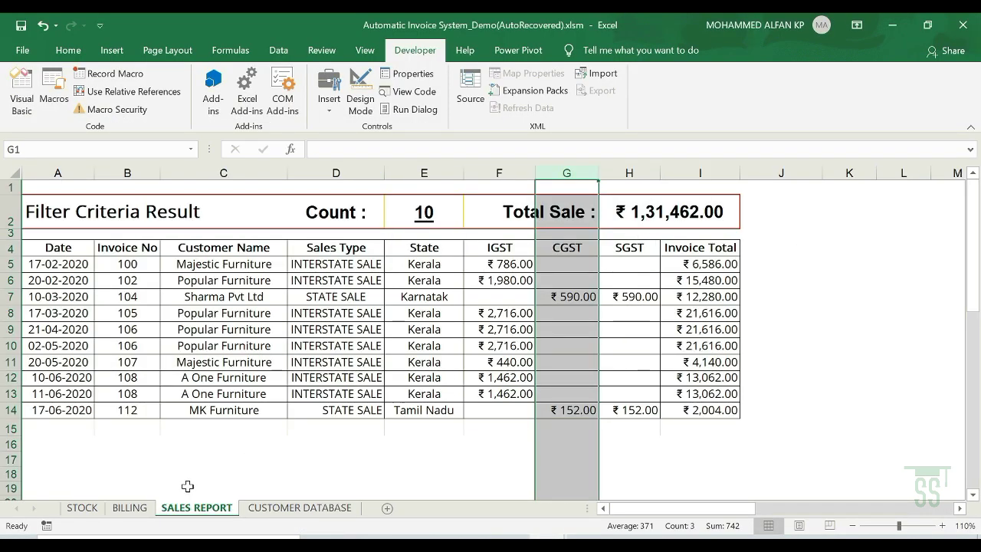
click(130, 508)
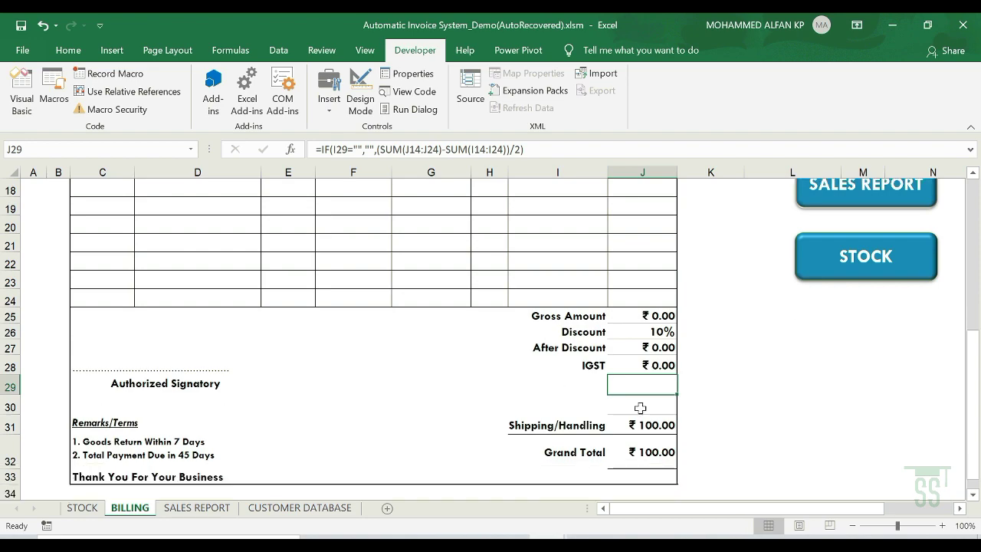
key(alt+F11)
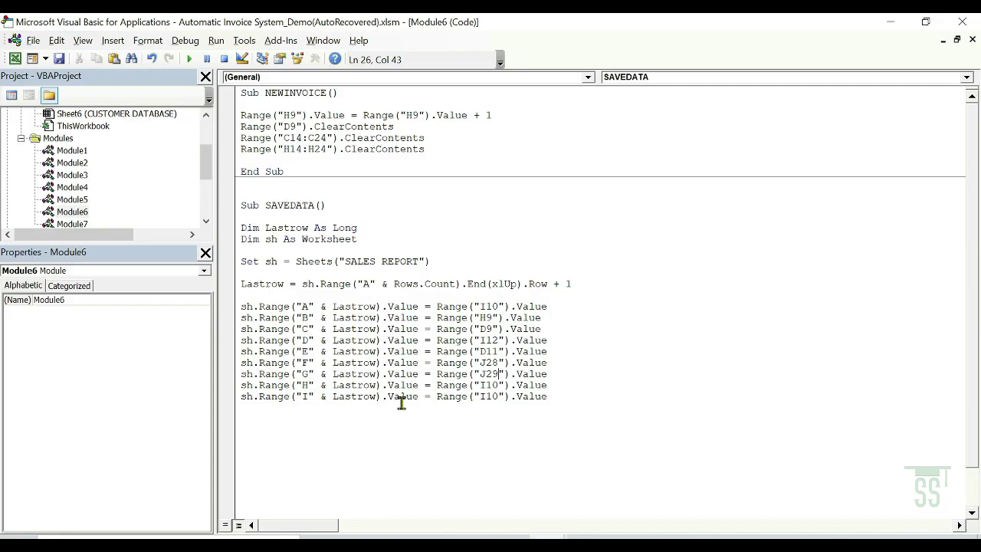
click(483, 385)
key(BackSpace)
text(J)
key(Right)
key(BackSpace)
key(BackSpace)
text(30)
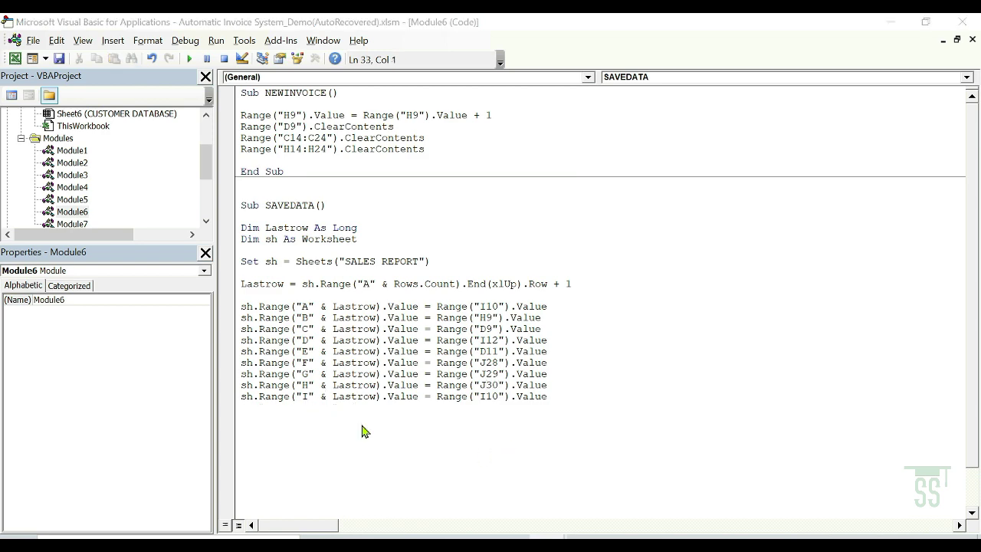
- Point the column I (Invoice Total) line at the Grand Total cell J32
key(alt+F11)
click(196, 508)
click(678, 174)
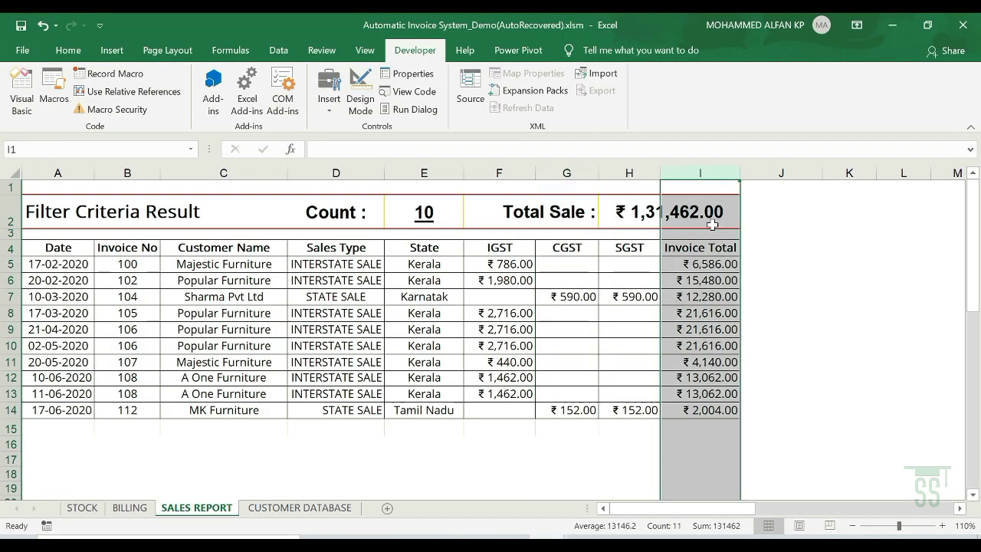
click(123, 508)
click(649, 470)
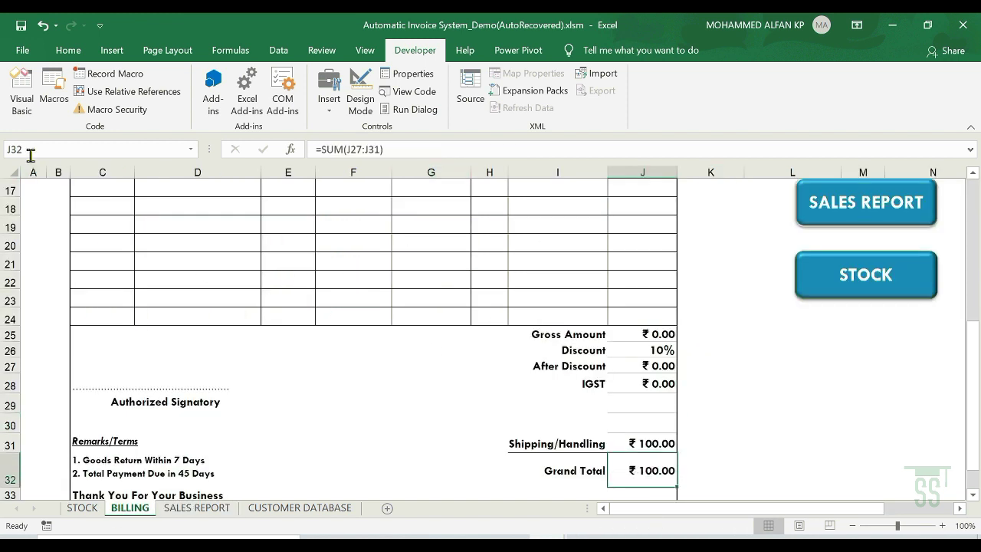
key(alt+F11)
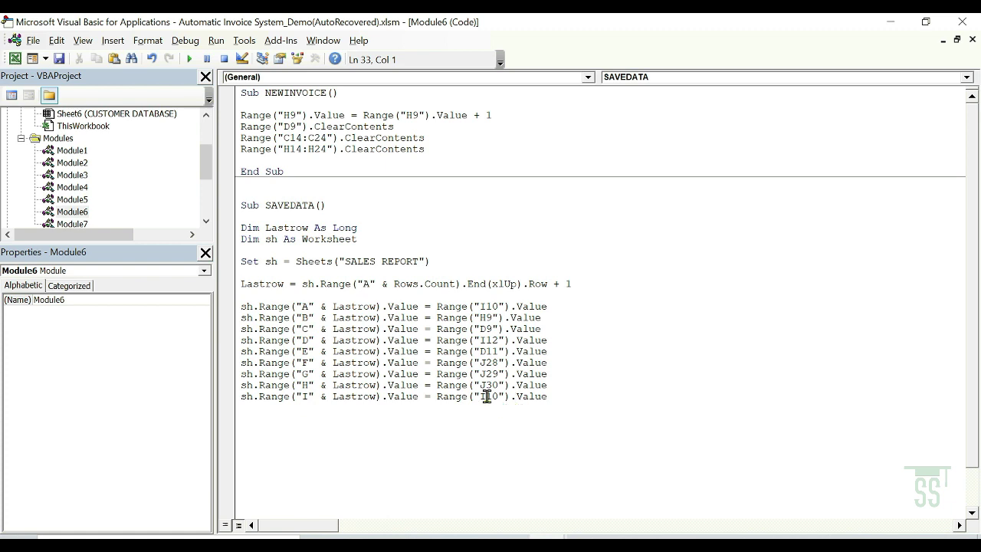
click(487, 396)
key(BackSpace)
text(J)
key(BackSpace)
key(BackSpace)
text(32)
key(Return)
key(Return)
- Choose Classic Traders as the customer in the Name cell D9
click(891, 21)
scroll(499, 298, up, 2)
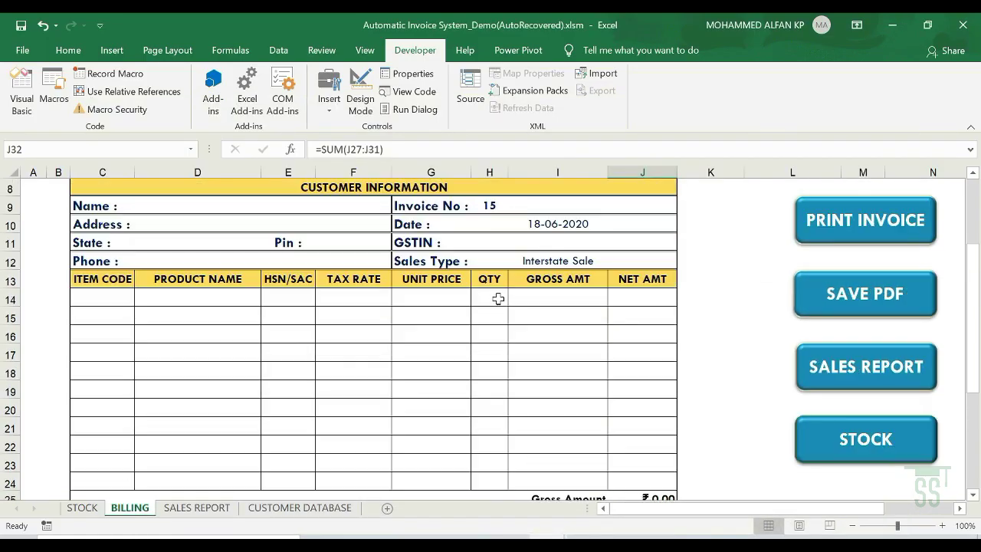
click(151, 243)
click(267, 246)
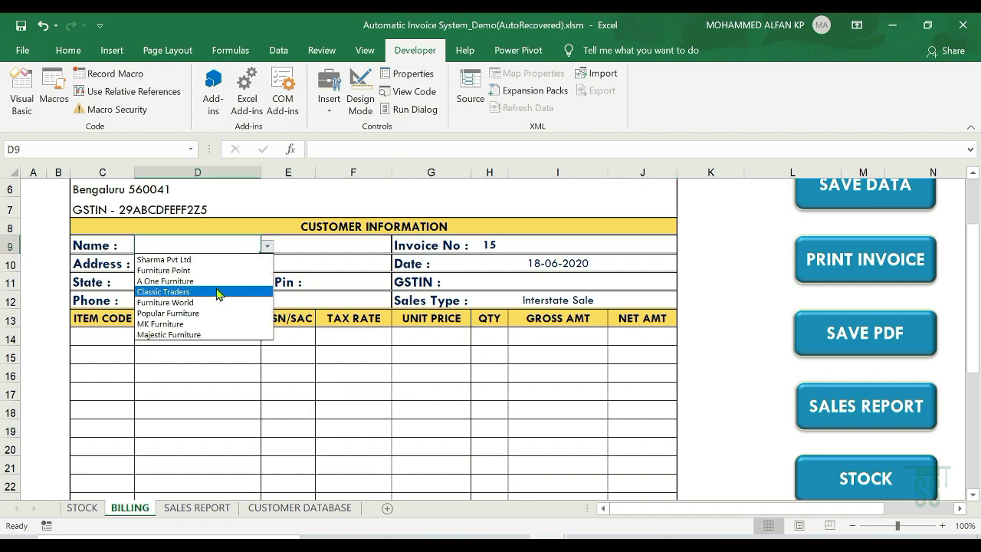
click(218, 292)
- Bill 3 Chairs by pasting item code FZ5675 from STOCK into C14 and entering quantity 3
click(109, 341)
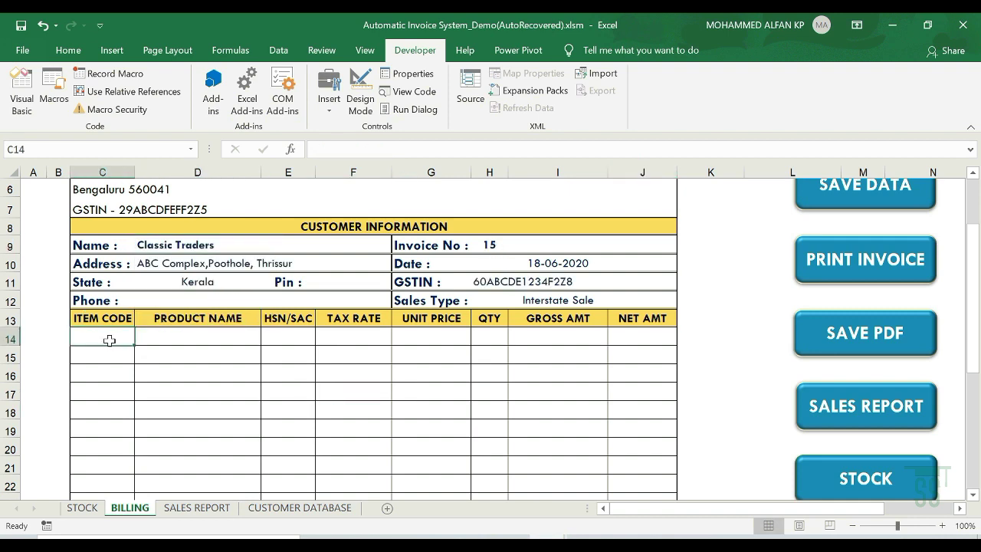
click(86, 508)
click(77, 314)
double_click(80, 313)
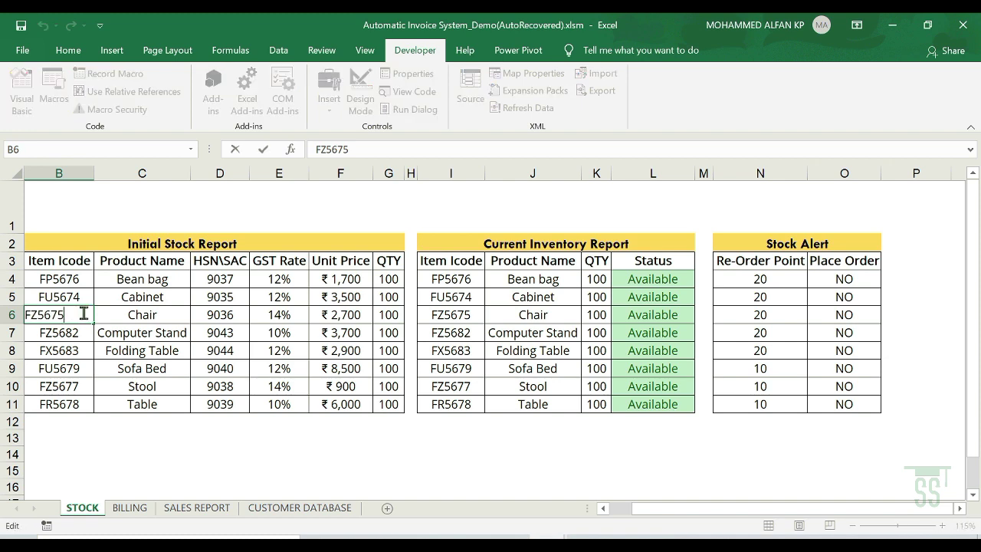
click(109, 509)
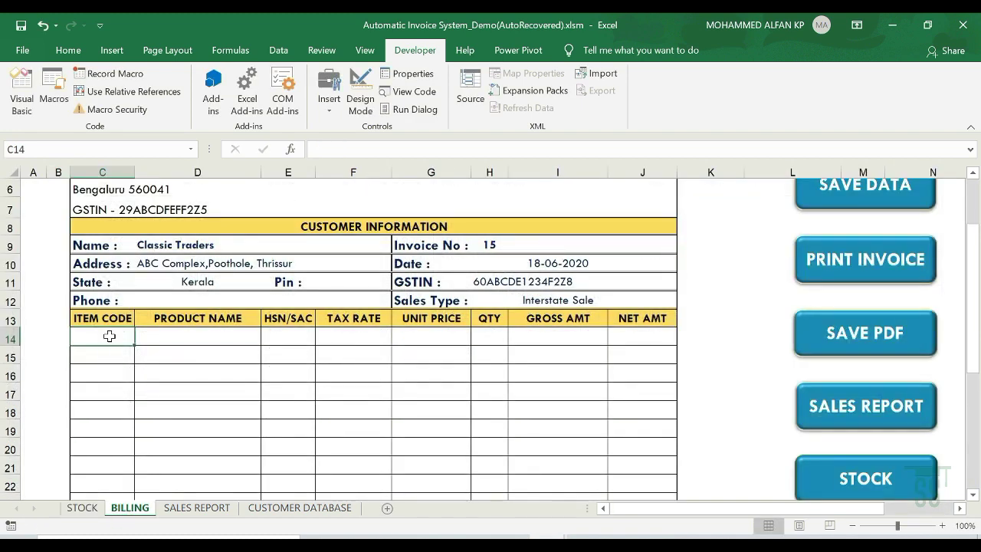
text(FZ5675)
key(Tab)
click(486, 338)
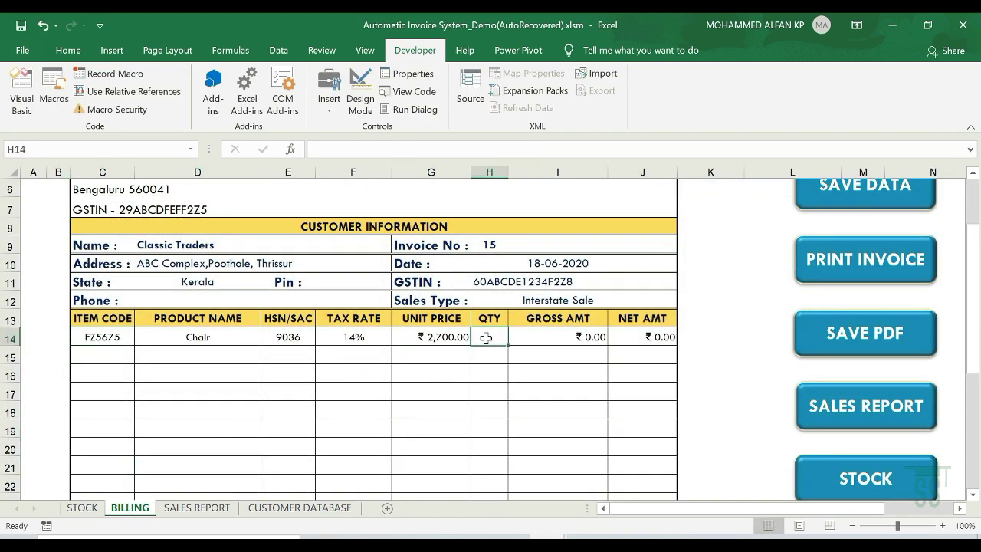
text(3)
key(Return)
- Review the last recorded sale on the SALES REPORT sheet
scroll(530, 366, up, 2)
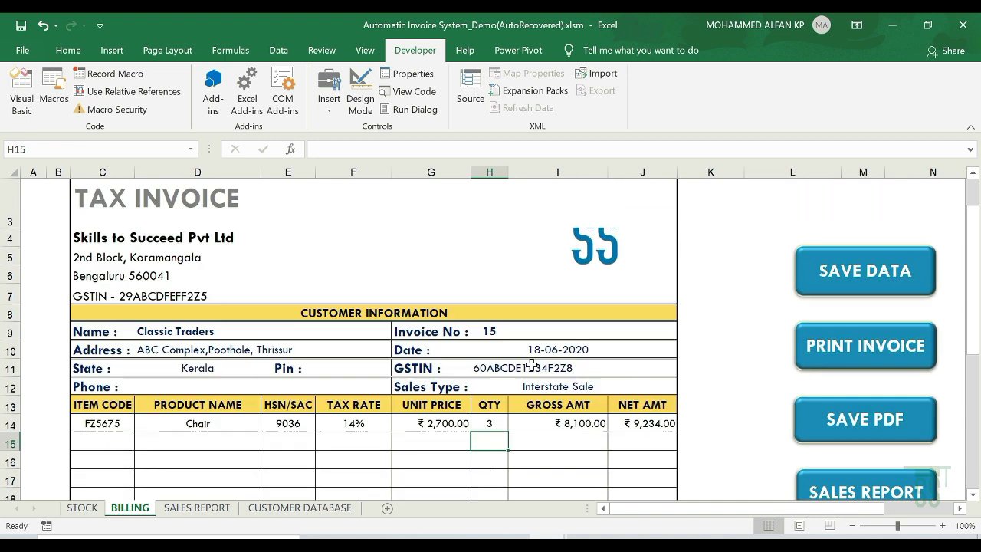
scroll(203, 352, down, 3)
click(197, 508)
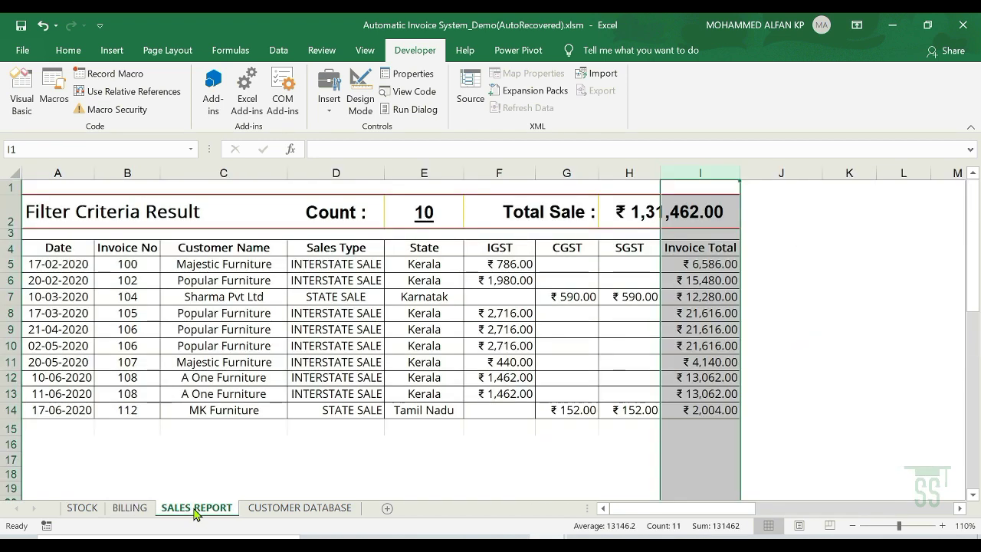
click(74, 412)
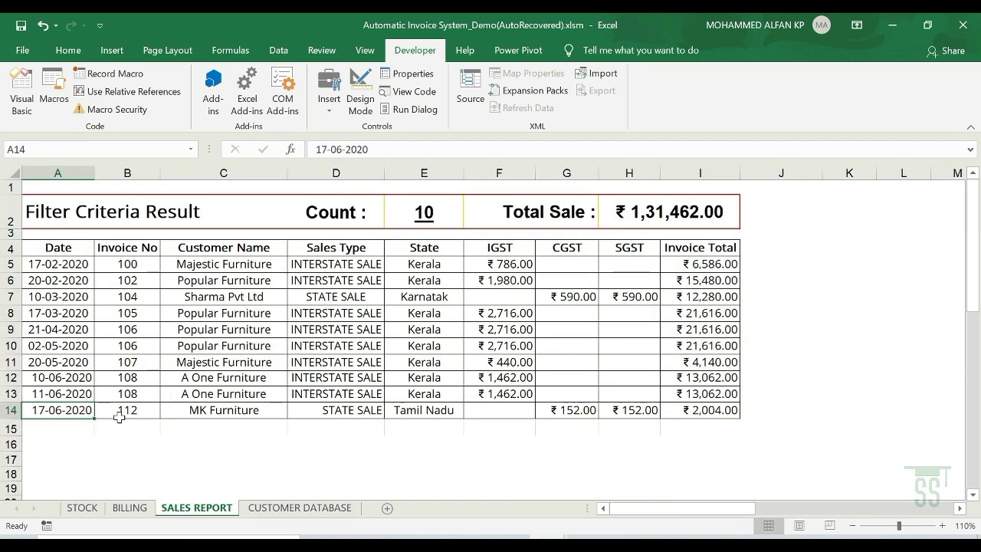
click(127, 509)
- Use the macro editor, then confirm SALES REPORT row 15 holds Classic Traders' ₹8,524.00 invoice
scroll(507, 260, up, 1)
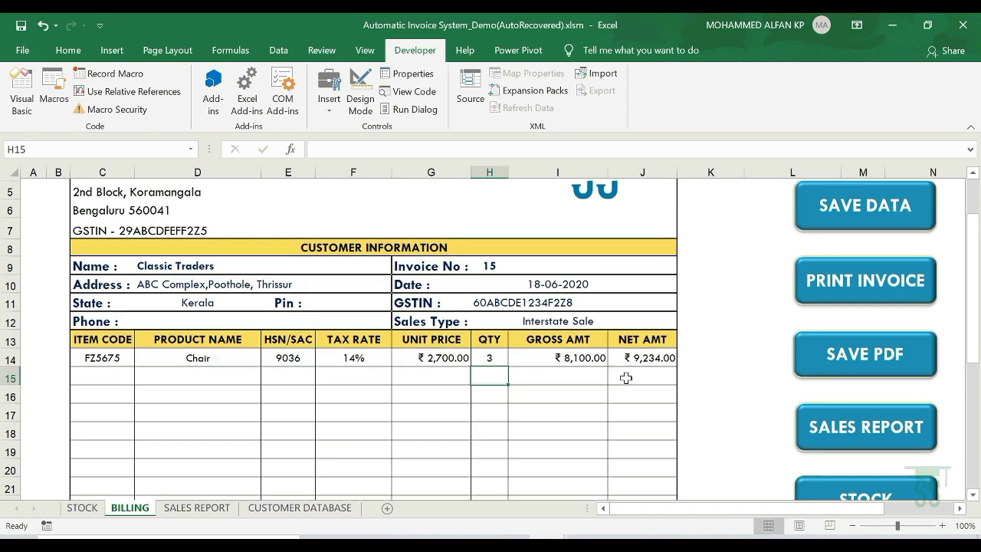
scroll(537, 381, up, 2)
scroll(492, 386, down, 1)
key(alt+F11)
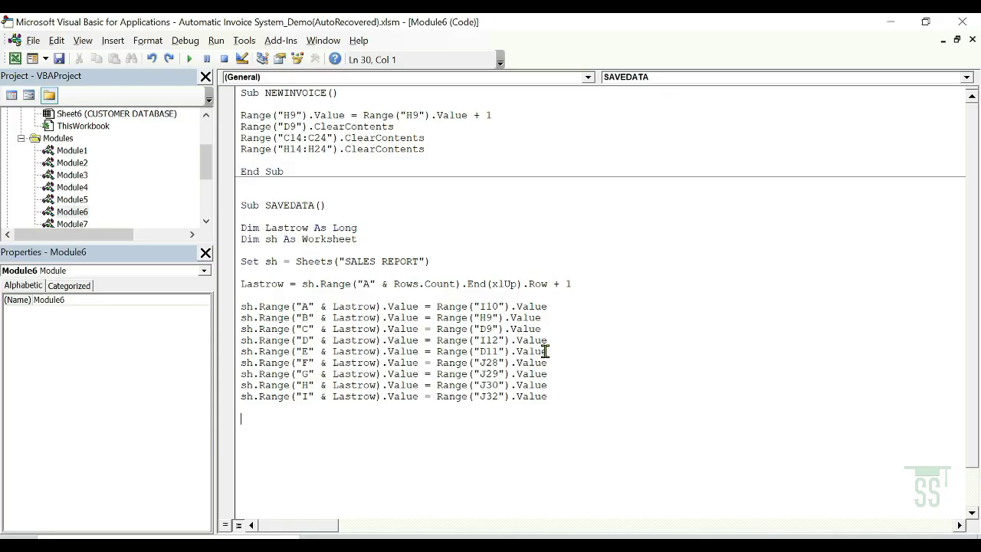
drag(557, 28, 535, 334)
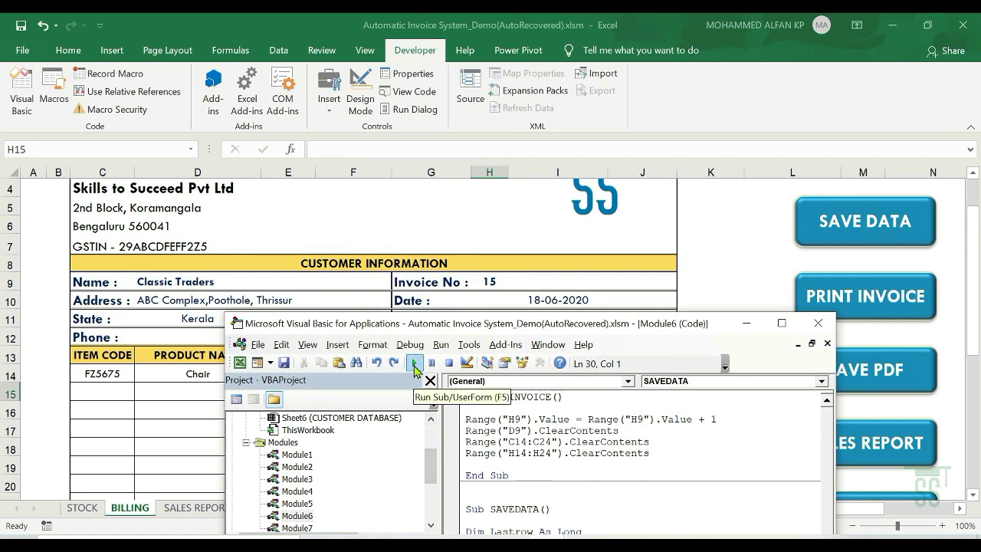
click(749, 323)
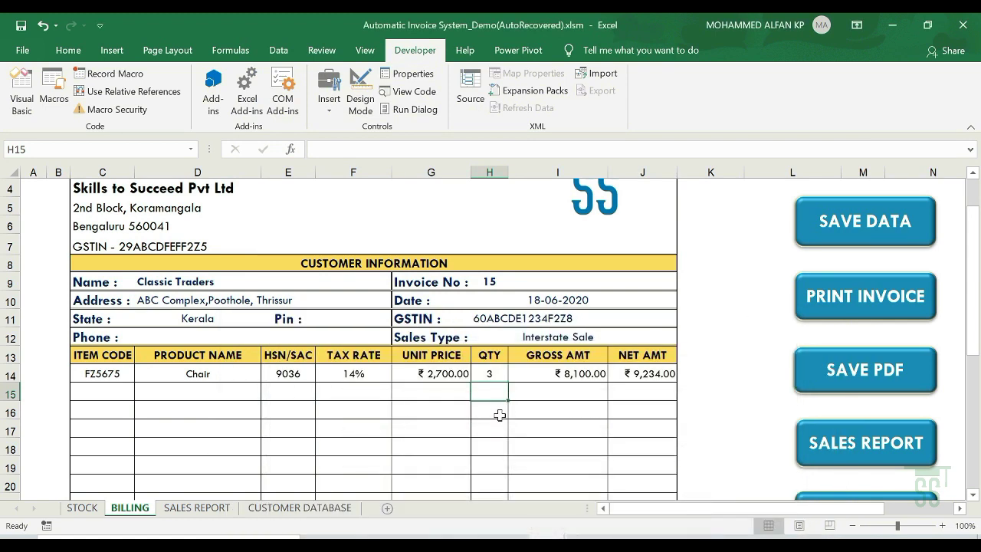
click(214, 509)
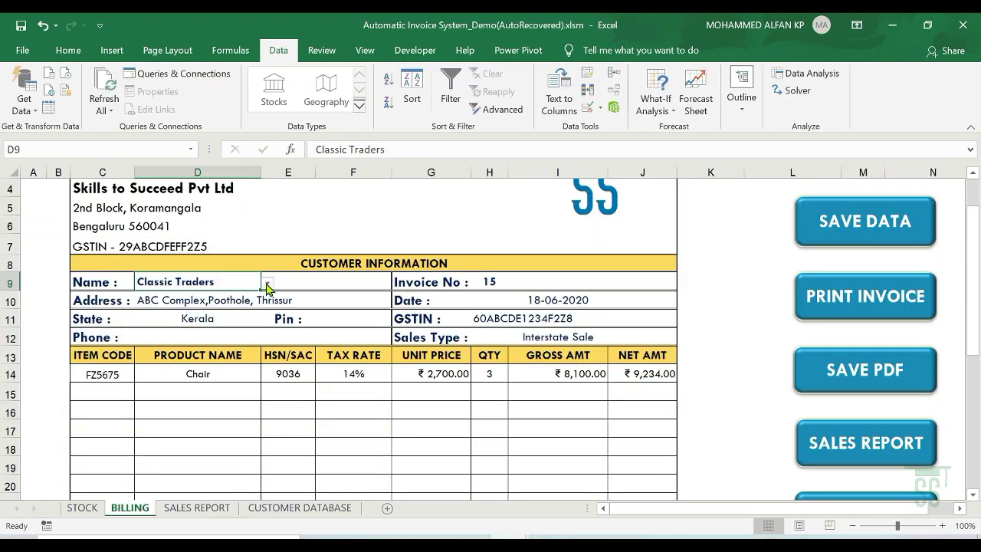
- Switch the invoice to customer MK Furniture, item code FU5674 in C14 and quantity 2
click(268, 284)
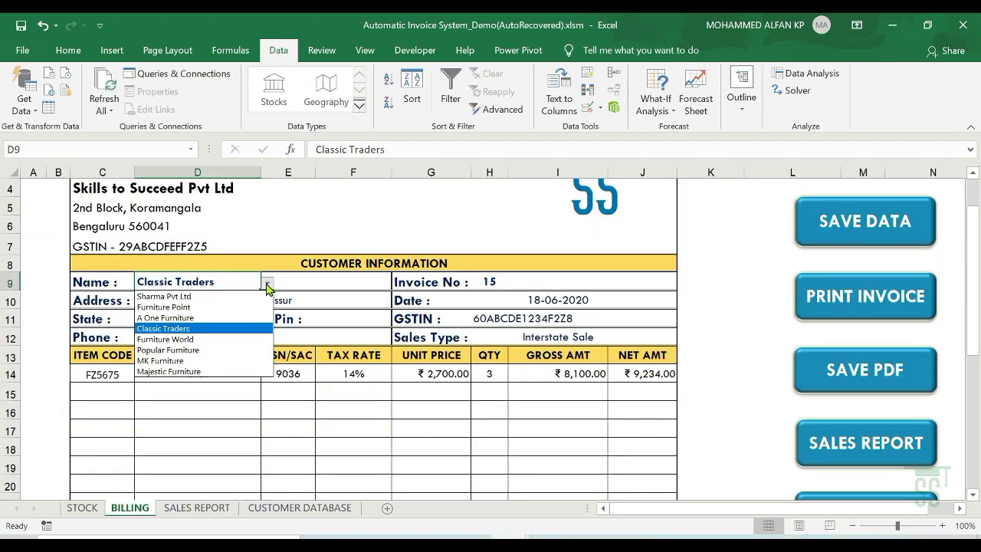
click(205, 360)
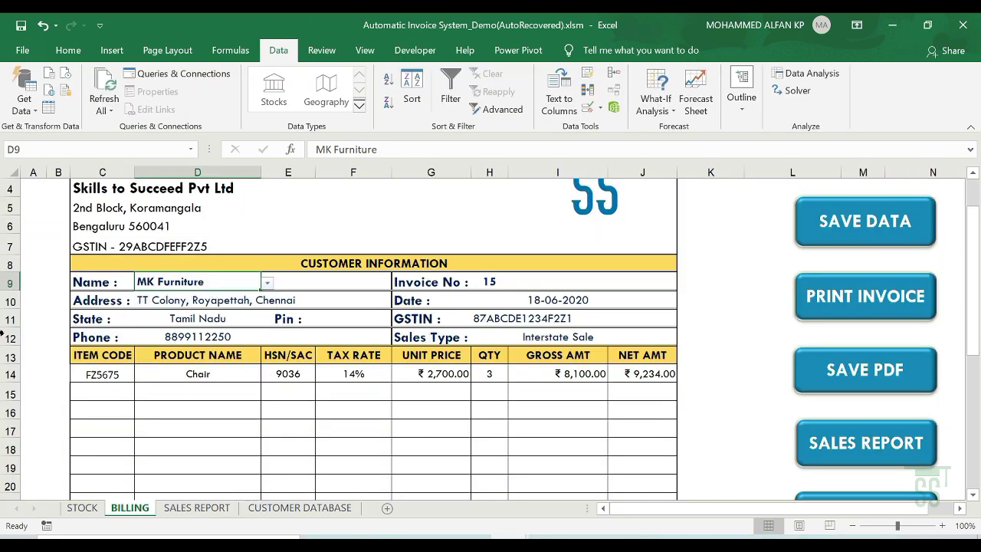
click(102, 376)
double_click(123, 377)
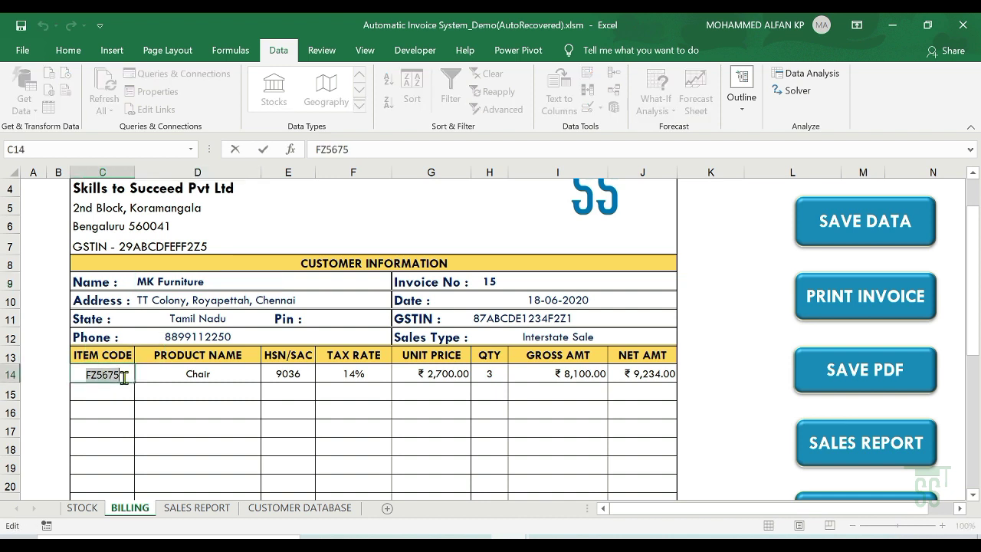
text(FU)
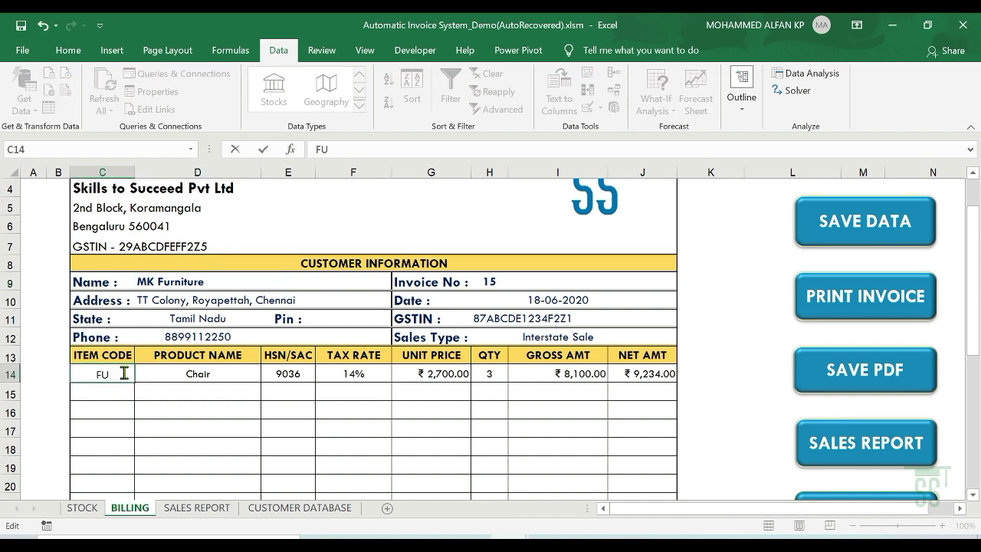
text(5674)
key(Return)
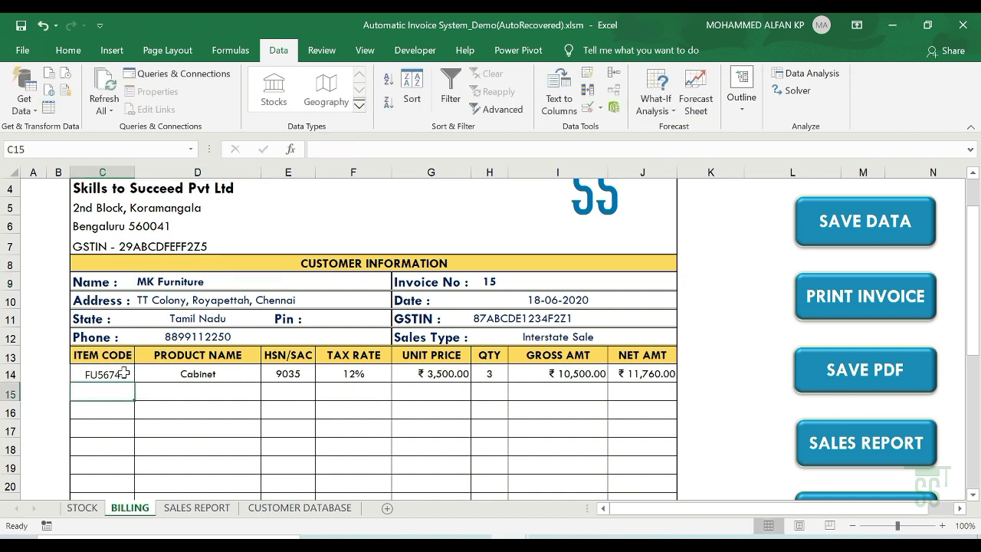
click(494, 376)
text(2)
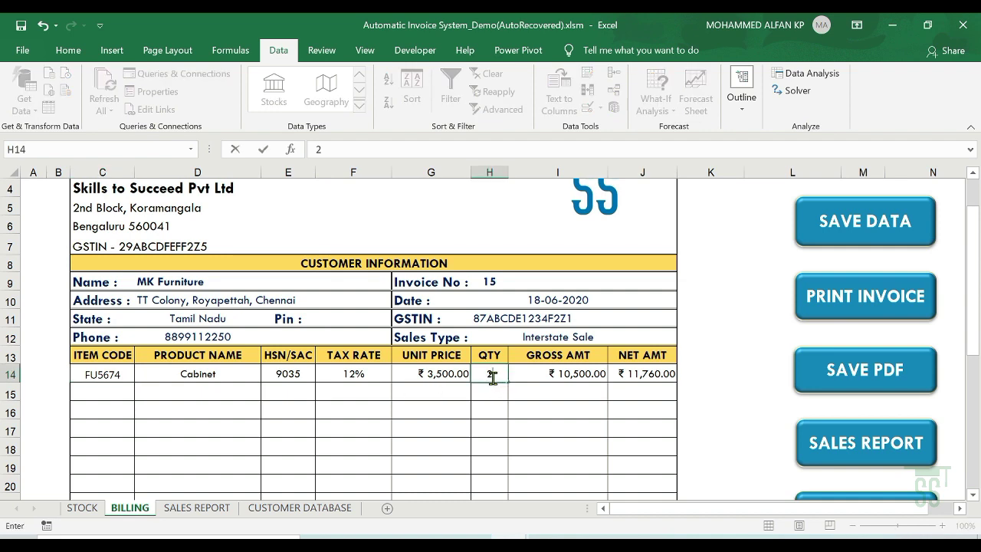
key(Return)
scroll(493, 377, up, 1)
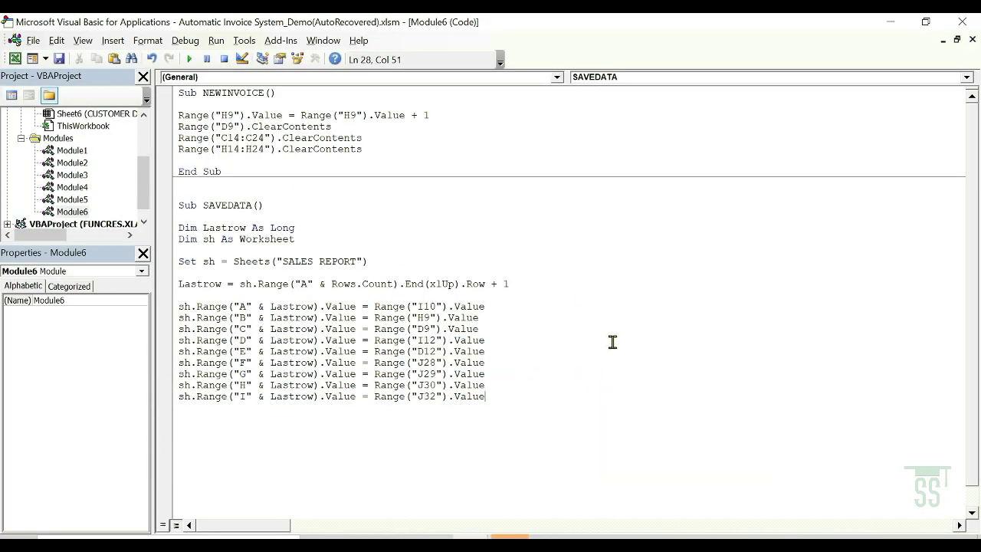
key(alt+F11)
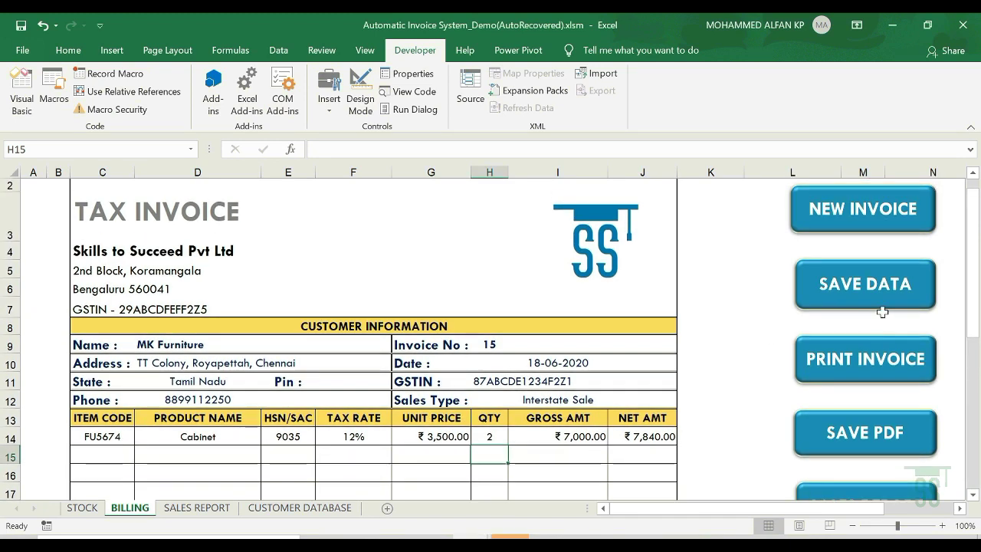
- Assign the SAVEDATA macro to the SAVE DATA button and deselect it
ctrl+click(866, 283)
right_click(866, 283)
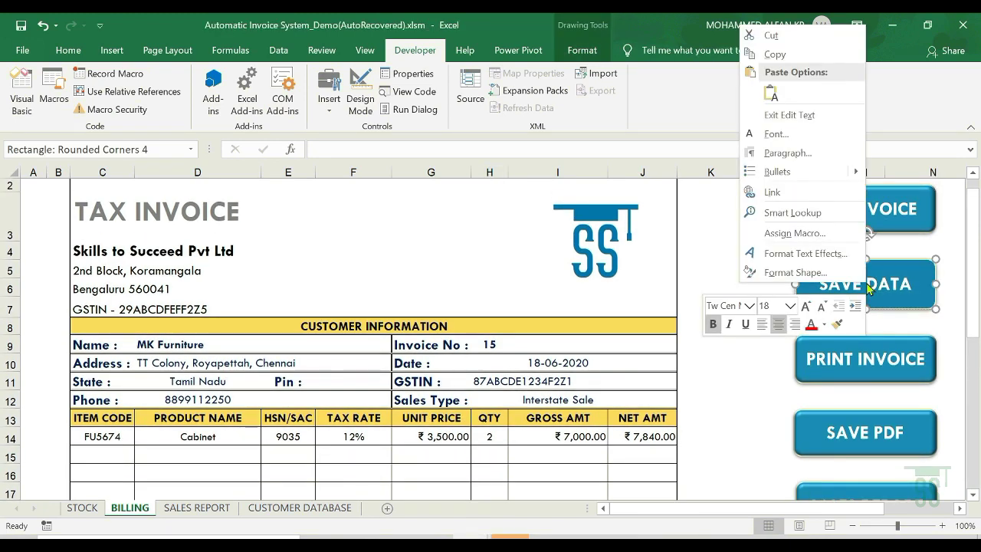
click(818, 236)
click(657, 153)
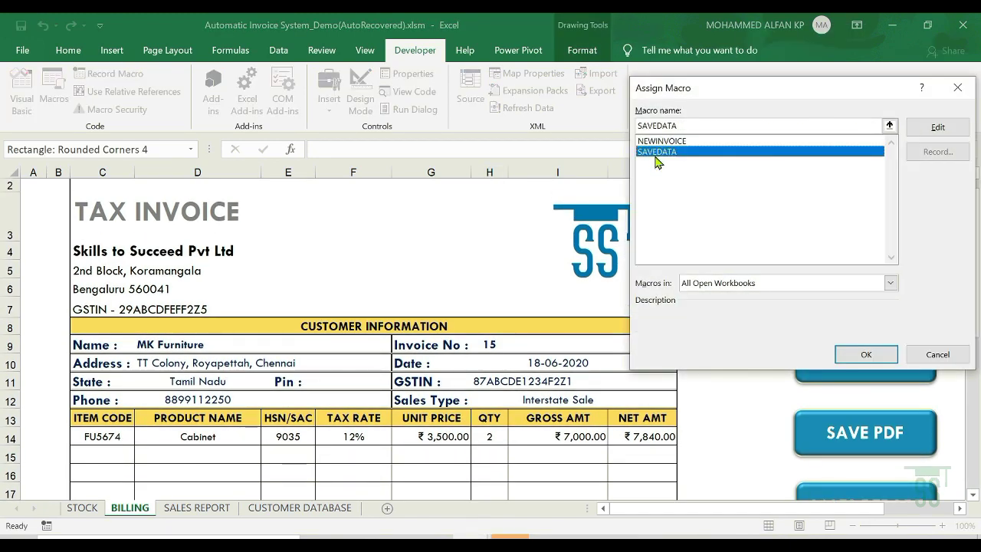
click(866, 355)
click(725, 306)
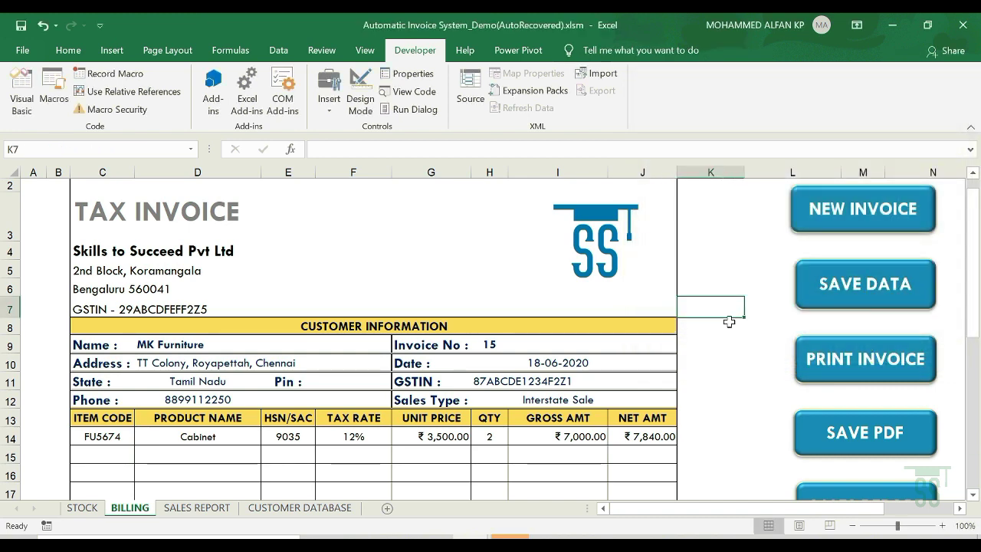
scroll(719, 361, down, 1)
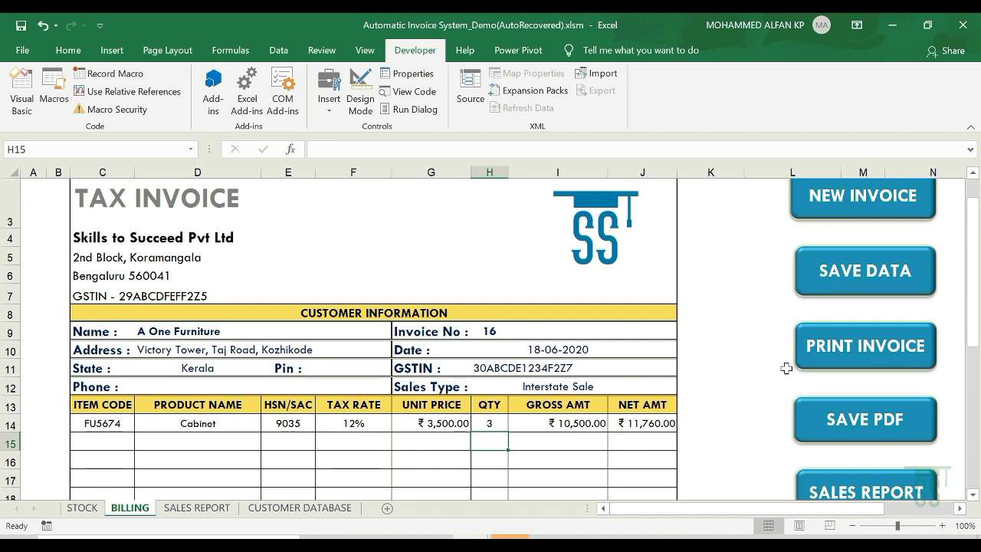
scroll(786, 368, up, 1)
- Close the SAVEDATA macro with End Sub in the code editor
click(31, 114)
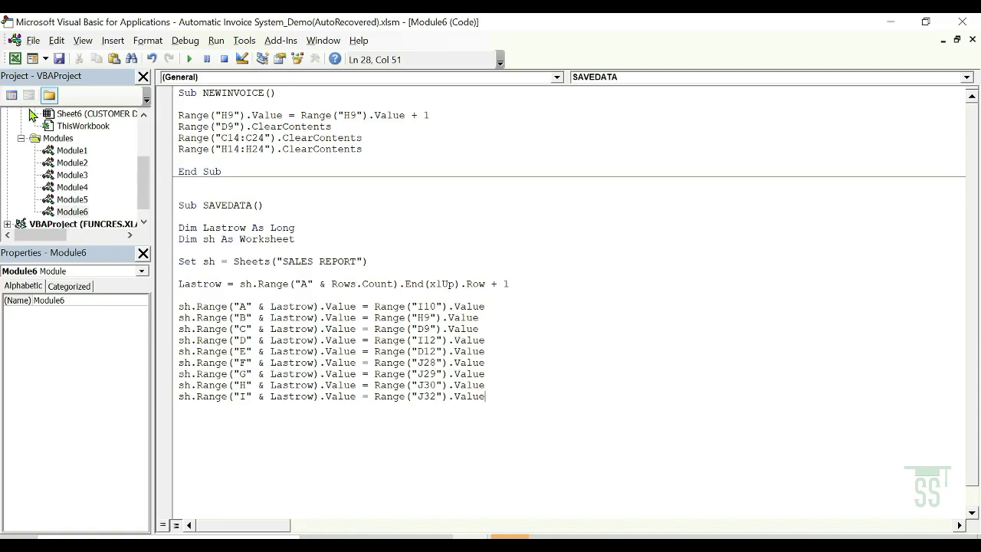
key(Return)
key(Return)
text(End Sub)
key(Return)
key(Return)
key(Return)
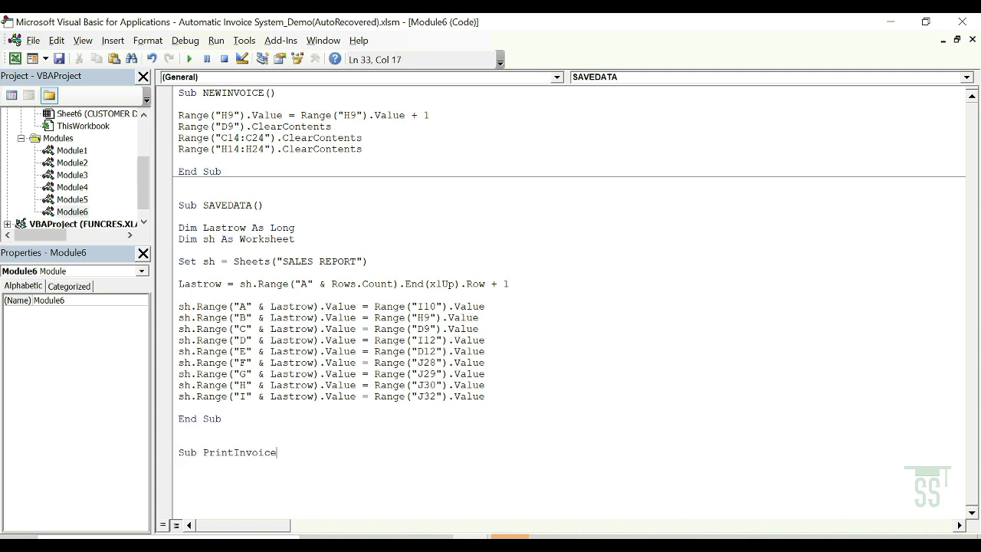
- Write a PrintInvoice macro running ActiveWindow.SelectedSheets.PrintOut and close the VBA editor
text(Sub PrintInvoice)
key(Return)
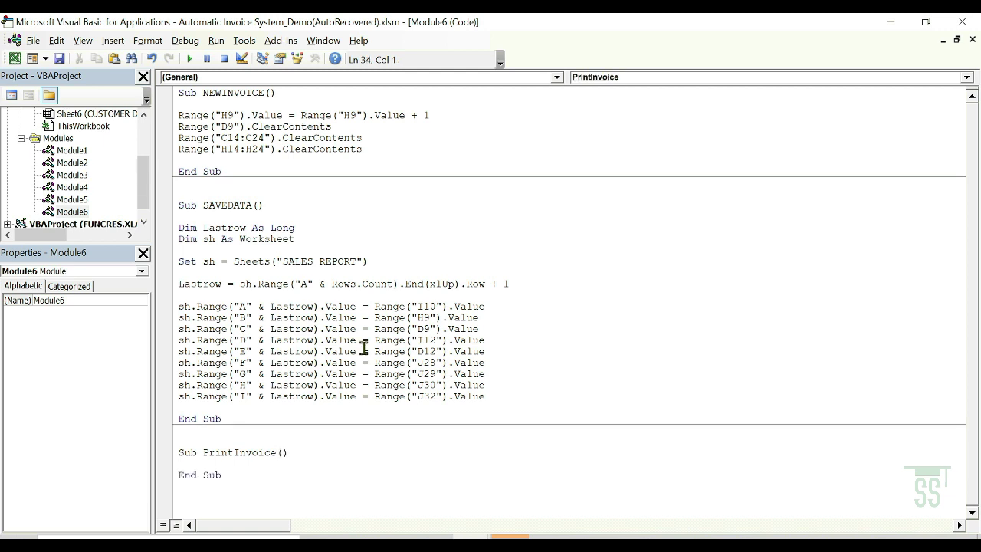
key(Return)
key(Return)
key(Up)
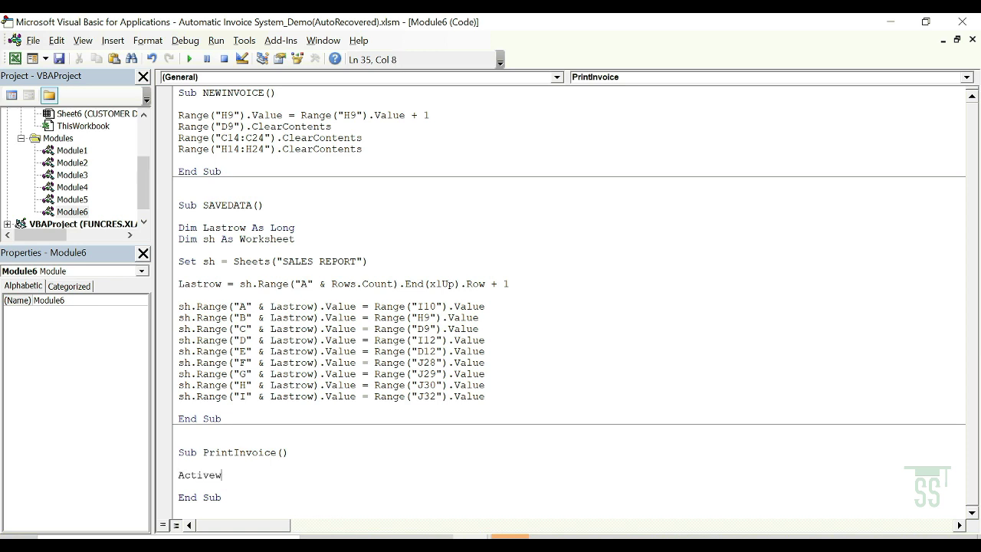
text(Activewindow.)
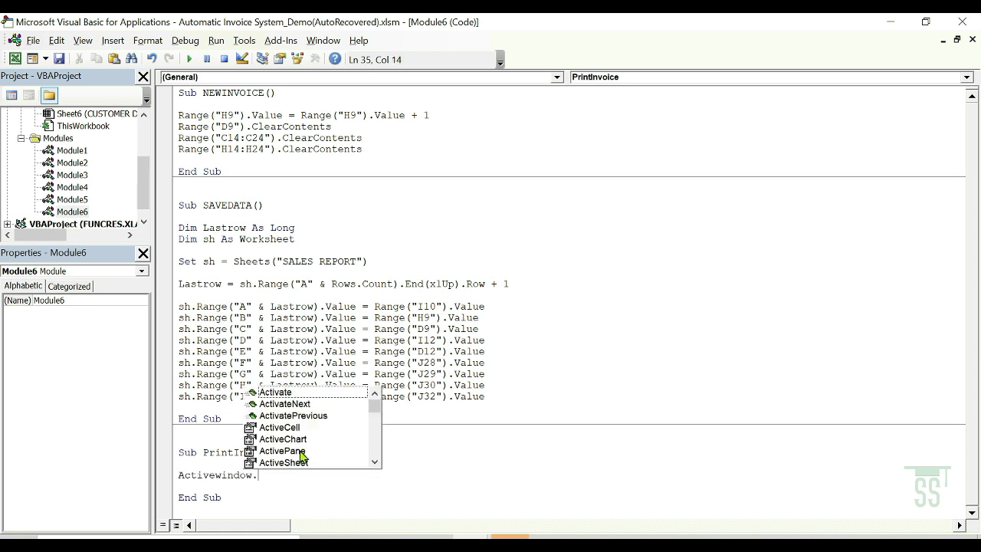
text(se)
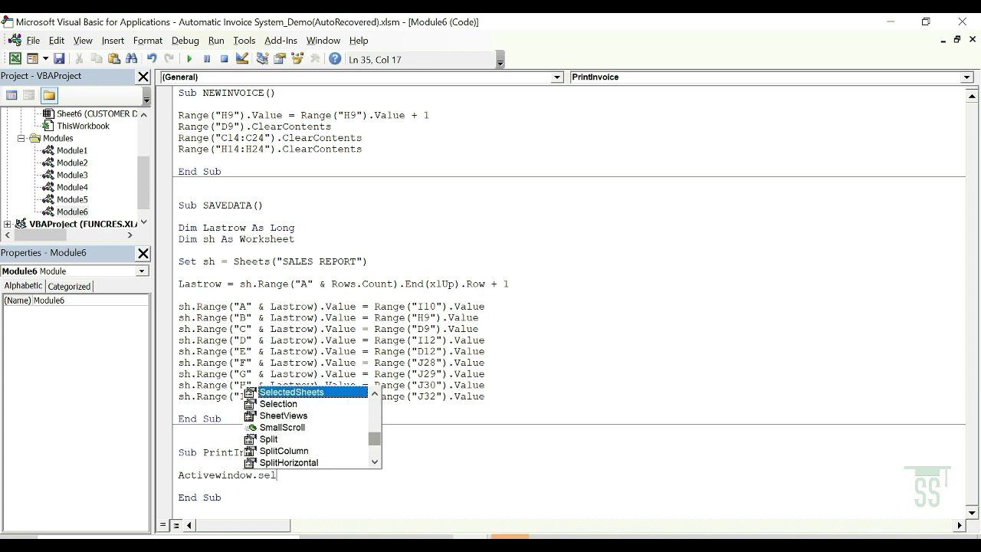
text(l)
key(Tab)
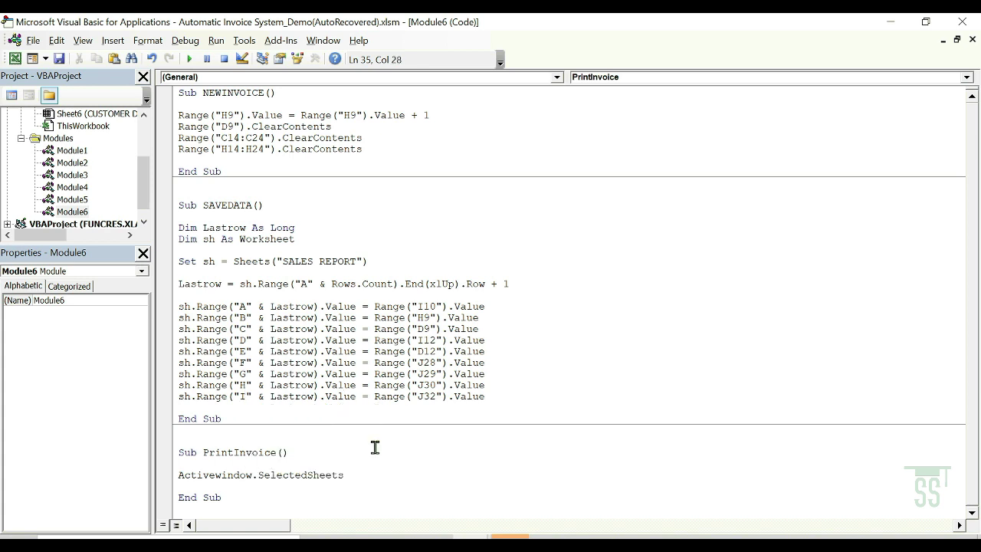
text(.pr)
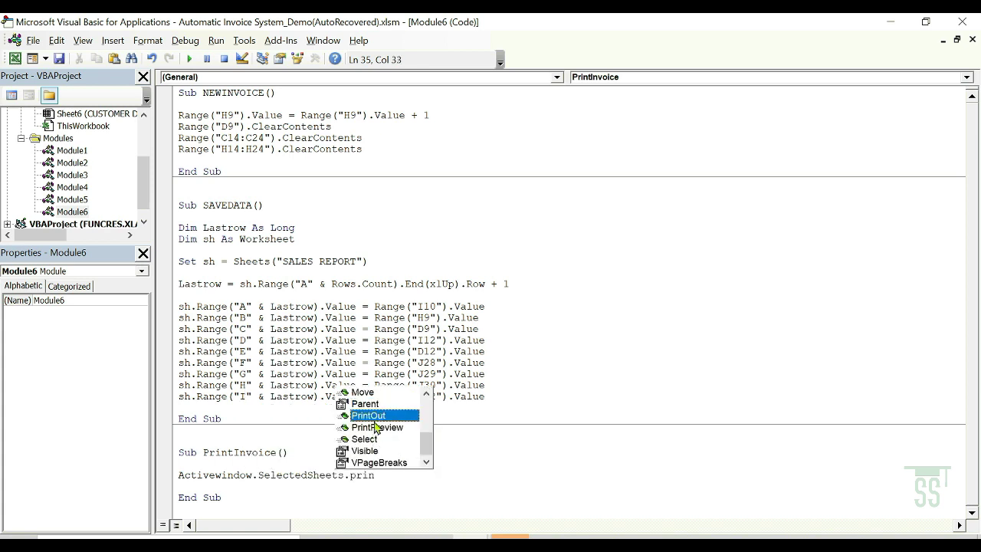
text(in)
key(Tab)
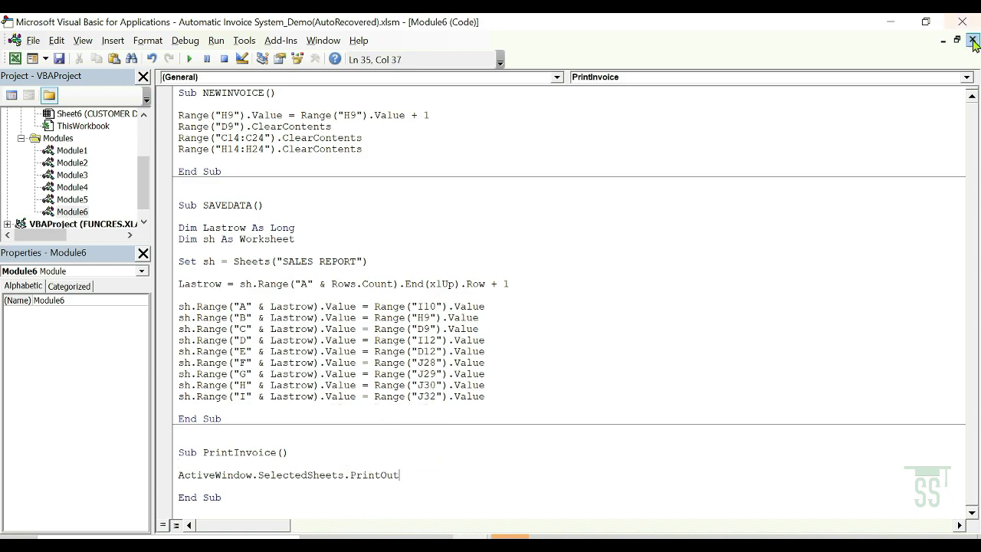
click(966, 39)
click(962, 21)
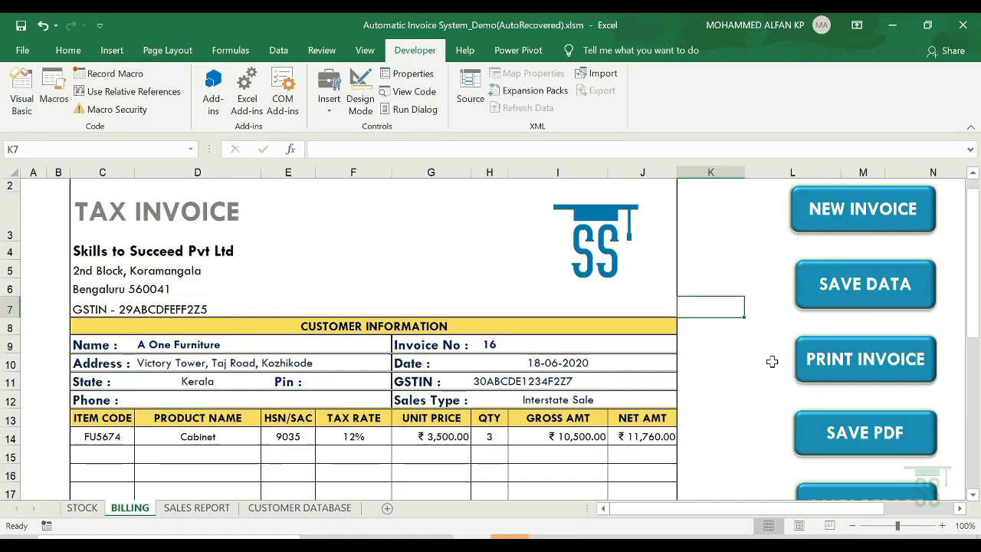
- Assign PrintInvoice to the PRINT INVOICE button, test it, and cancel the print-output save
right_click(878, 353)
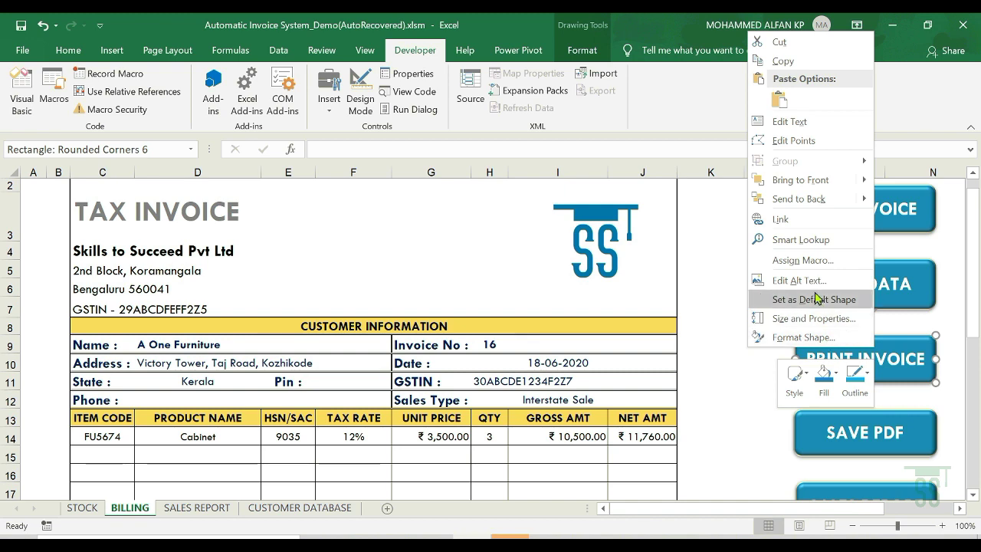
click(803, 261)
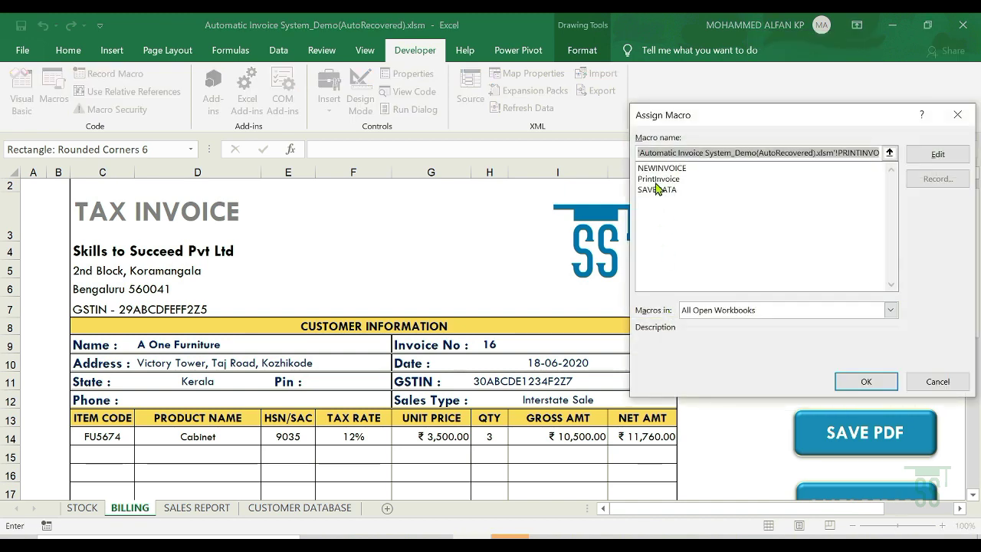
click(657, 179)
click(866, 381)
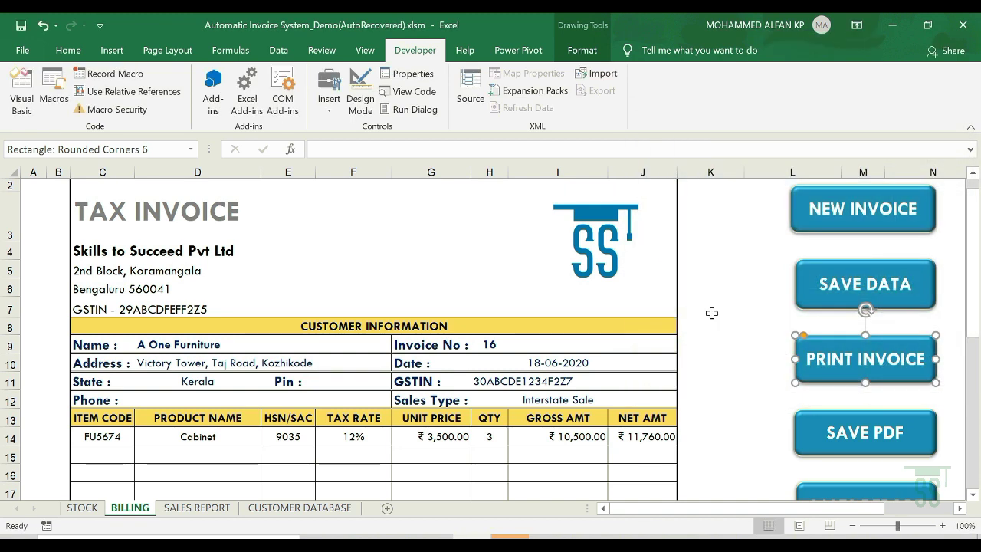
click(832, 373)
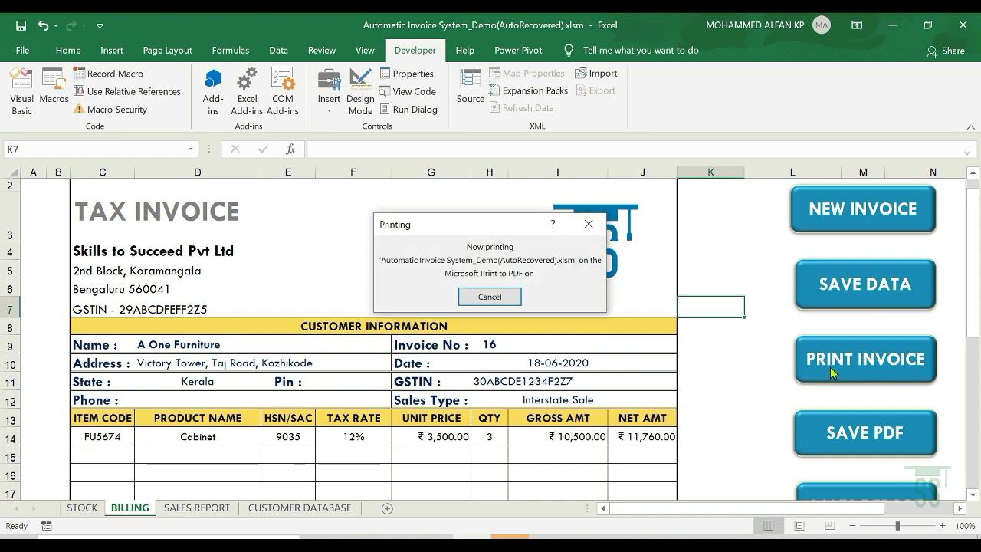
click(857, 123)
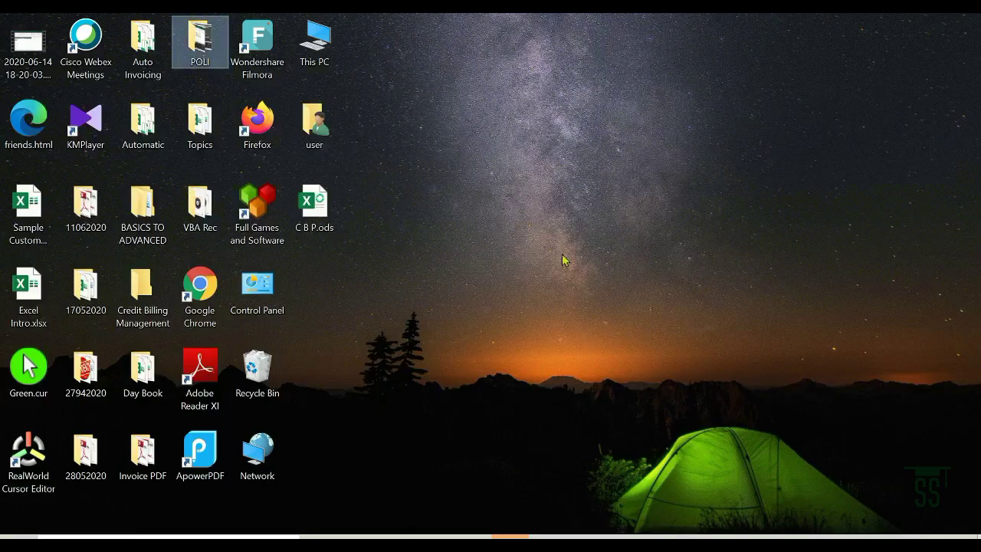
- Create a desktop folder named PDF and drag it among the other icons
right_click(499, 198)
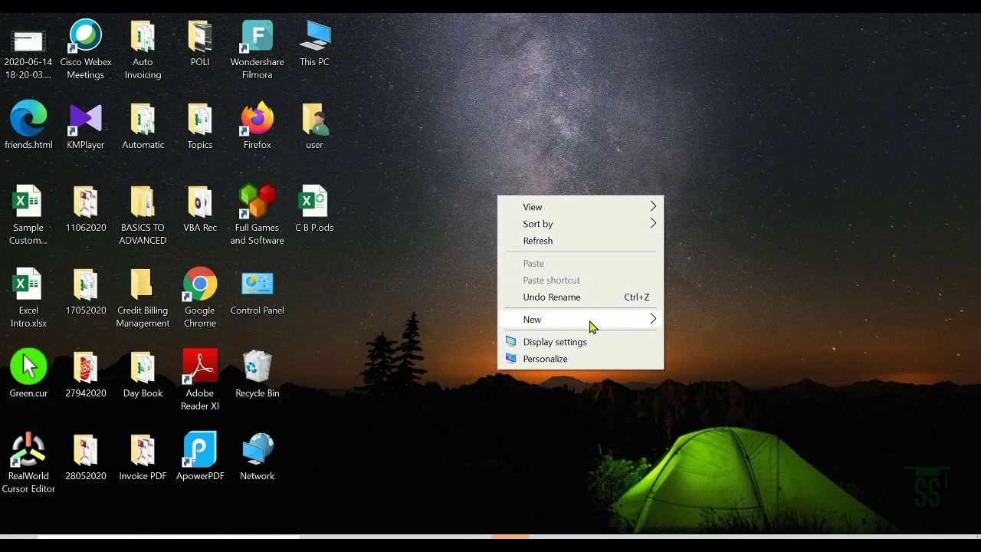
mouse_move(589, 325)
click(692, 322)
text(PDF)
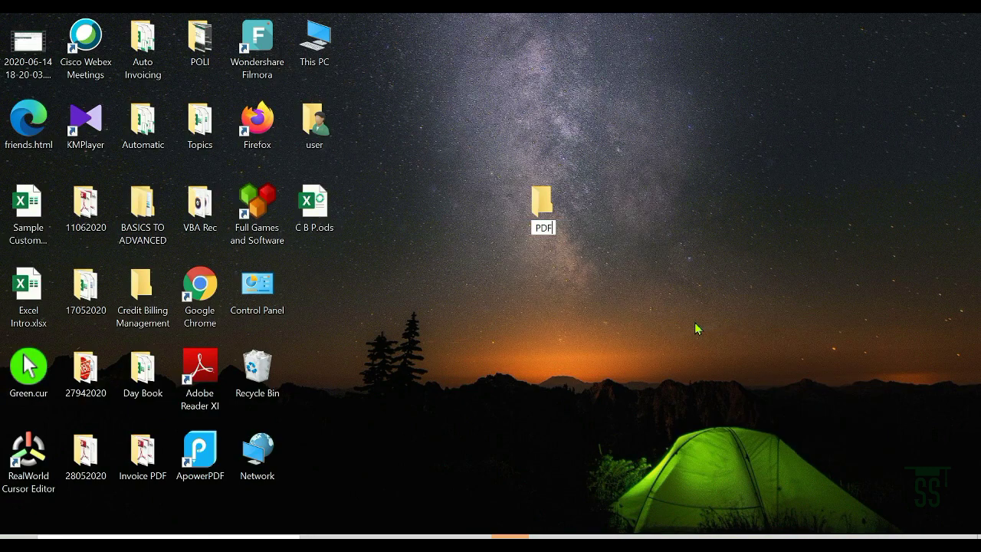
key(Return)
drag(543, 204, 315, 289)
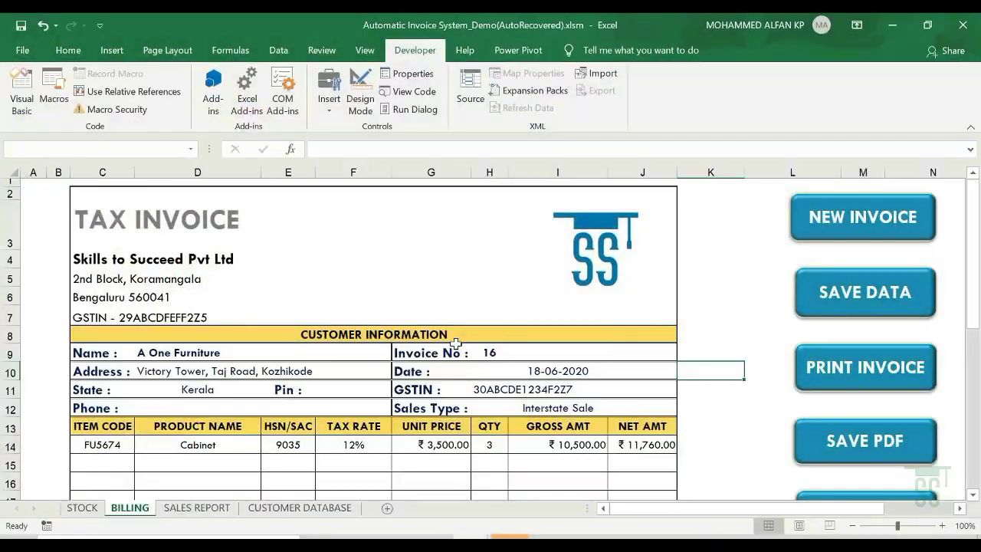
- Begin recording a new SavePDF macro from the SAVE PDF button's Assign Macro dialog
click(727, 296)
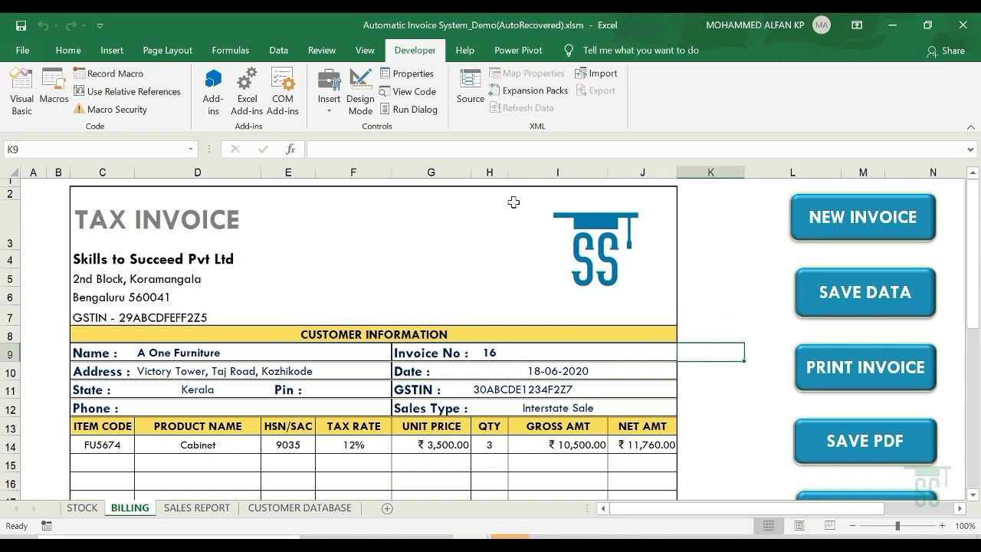
right_click(852, 444)
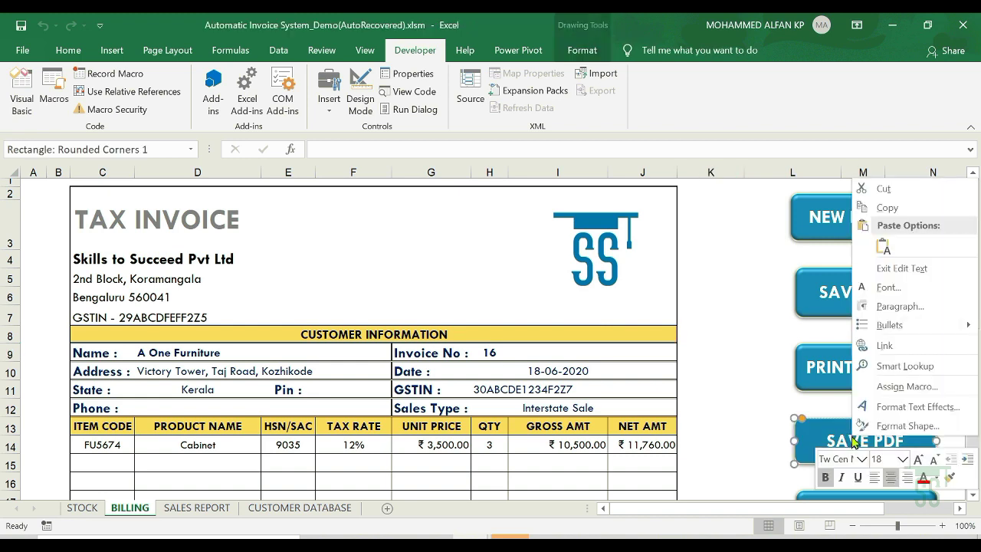
click(907, 387)
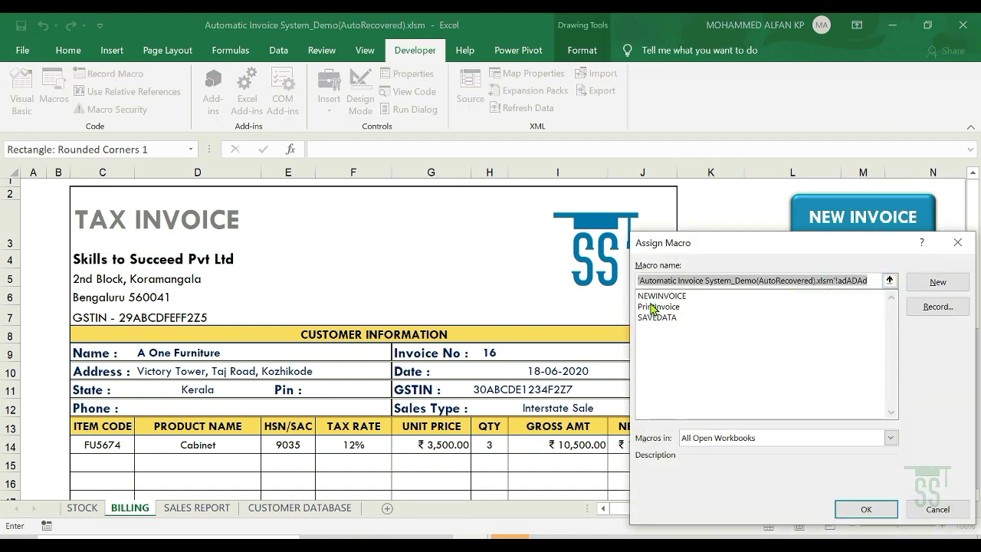
text(SavePDF)
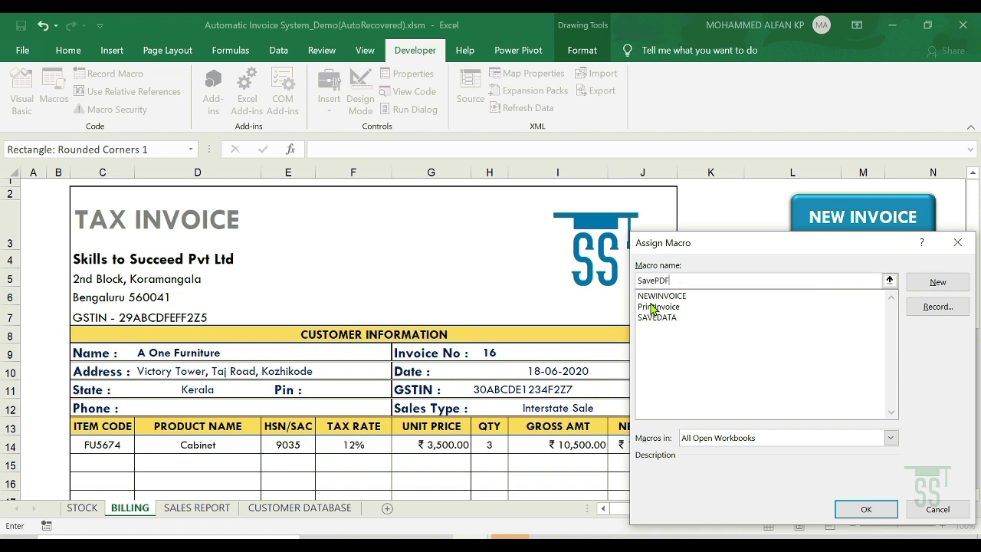
click(946, 310)
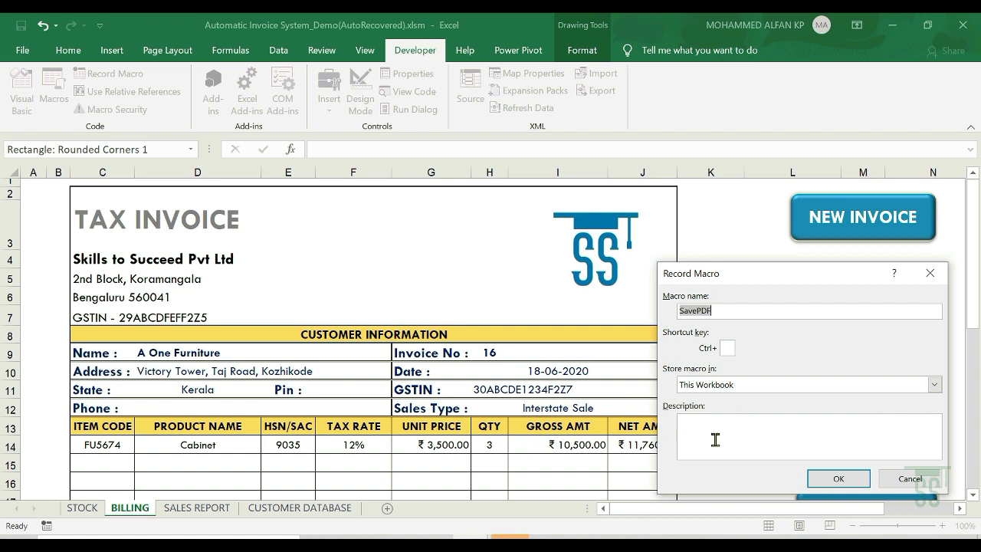
click(835, 478)
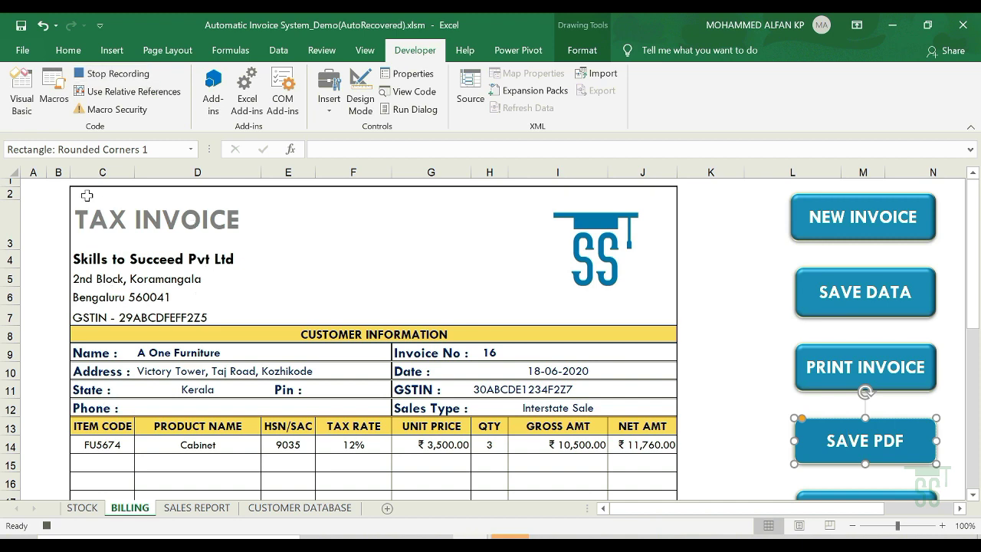
- Select and copy the invoice area, then browse Save As to the Desktop PDF folder
drag(88, 192, 429, 494)
key(ctrl+c)
scroll(430, 345, up, 5)
click(22, 53)
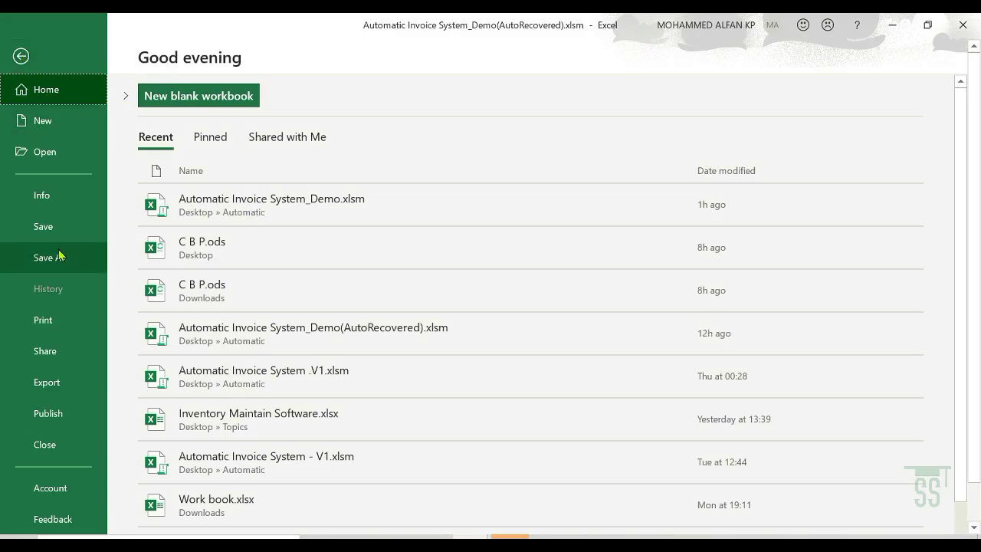
click(62, 261)
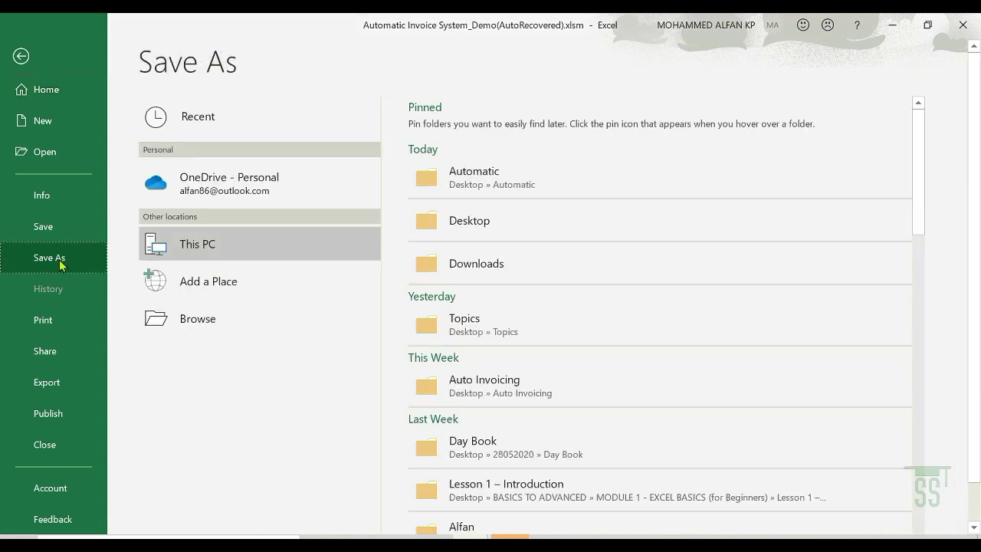
click(471, 222)
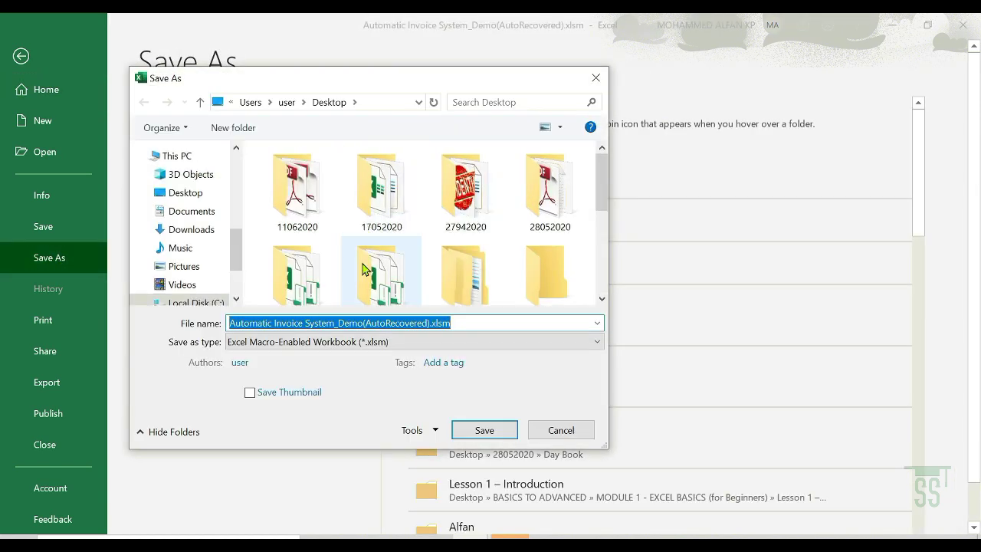
drag(602, 193, 600, 245)
double_click(468, 234)
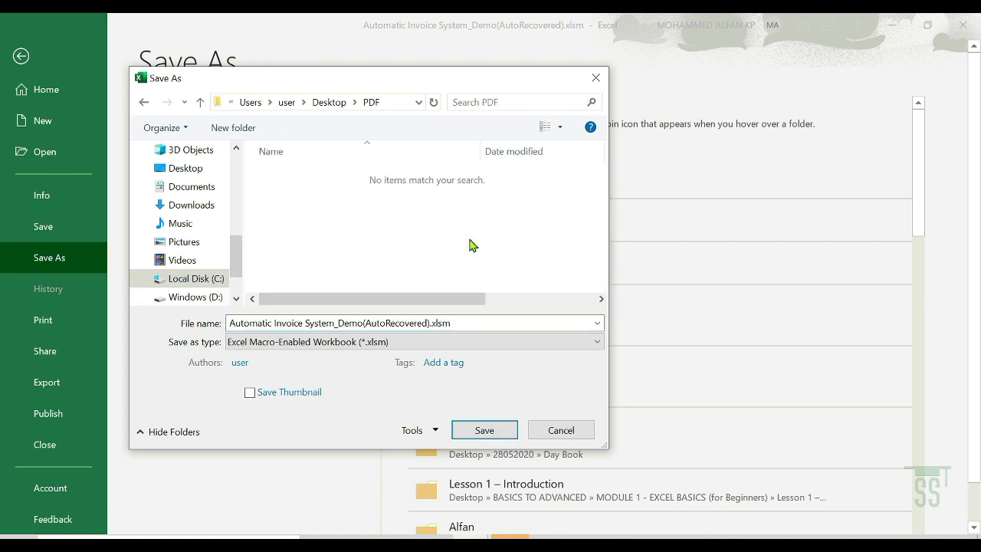
- Save the selection as a PDF with Publish what set to Selection
click(345, 345)
click(274, 341)
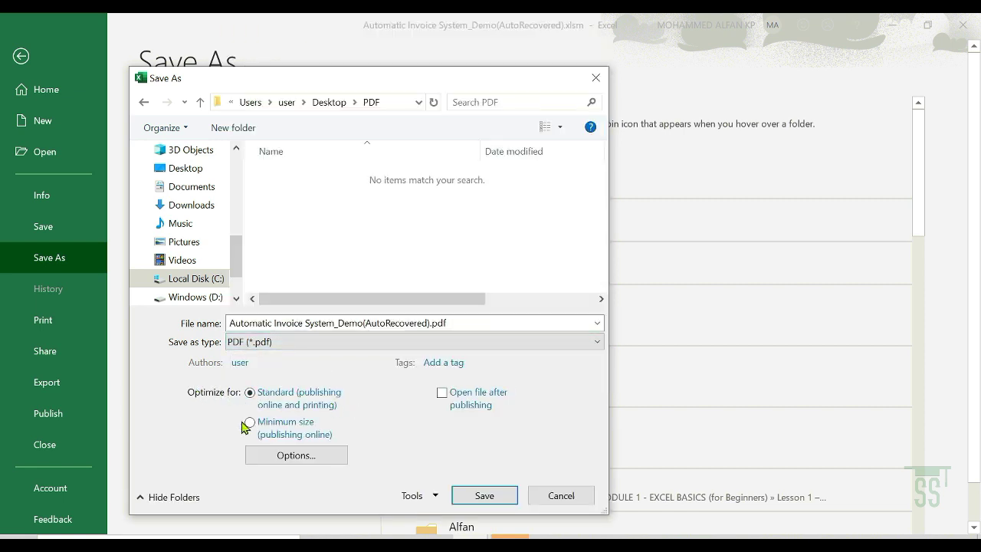
click(306, 462)
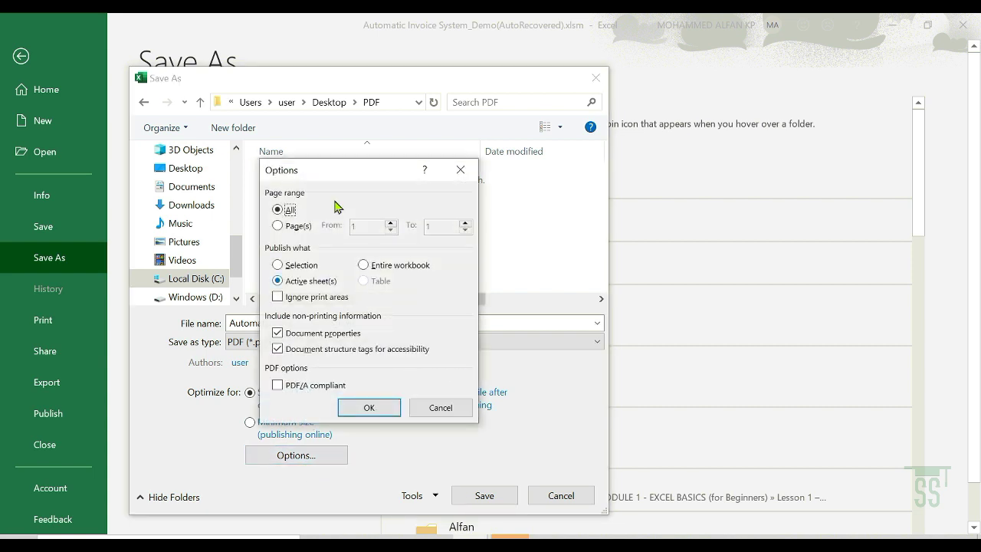
drag(340, 166, 412, 157)
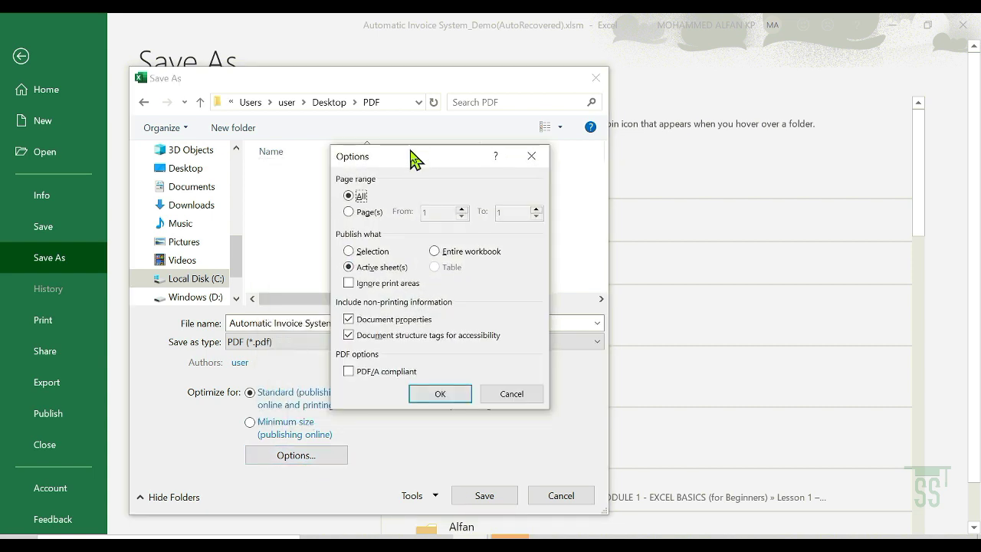
click(351, 252)
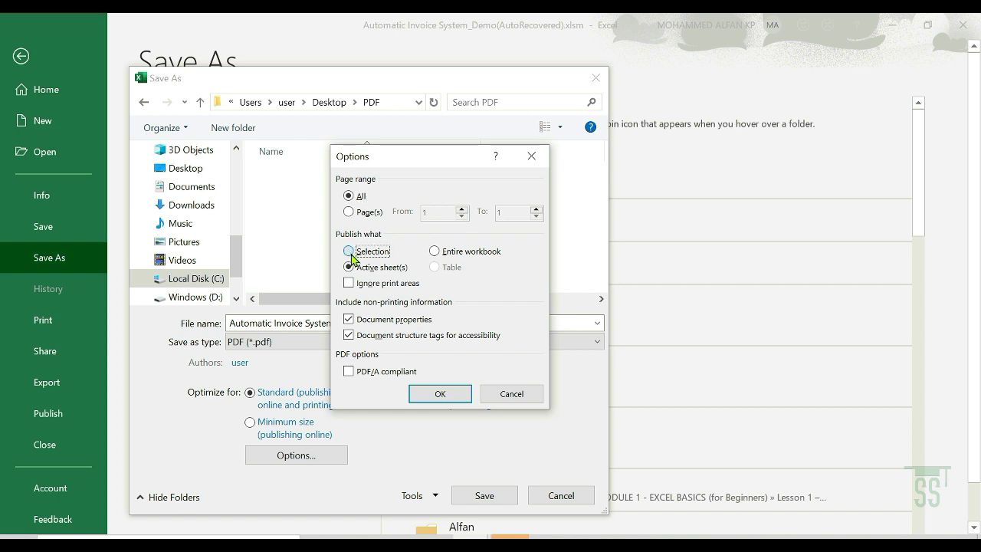
click(434, 394)
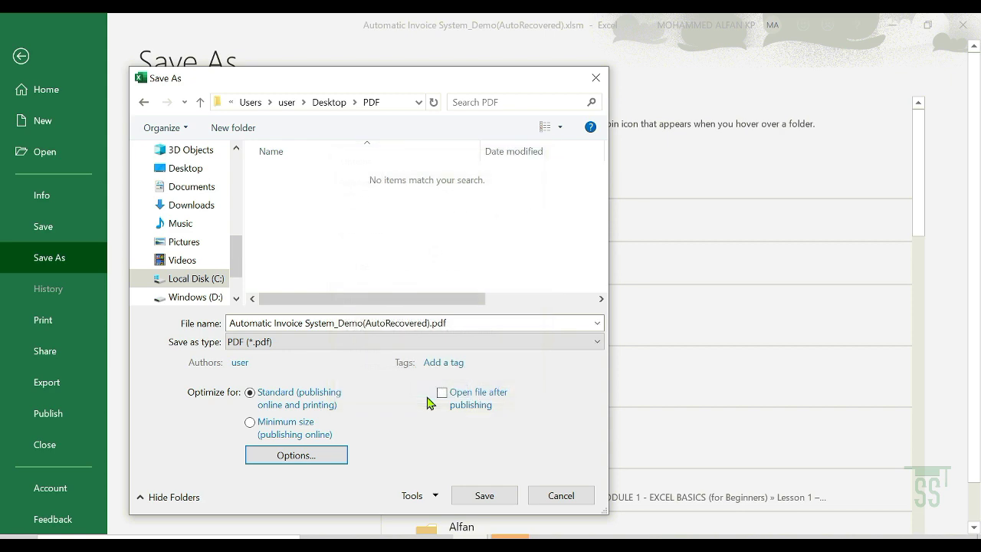
click(484, 496)
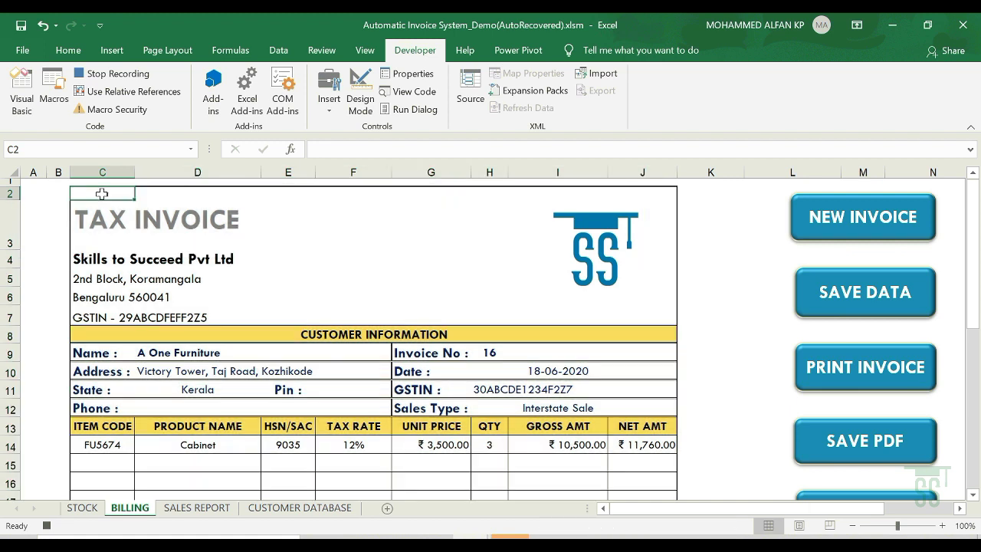
- Stop the macro recording and run SavePDF with the SAVE PDF button
click(117, 75)
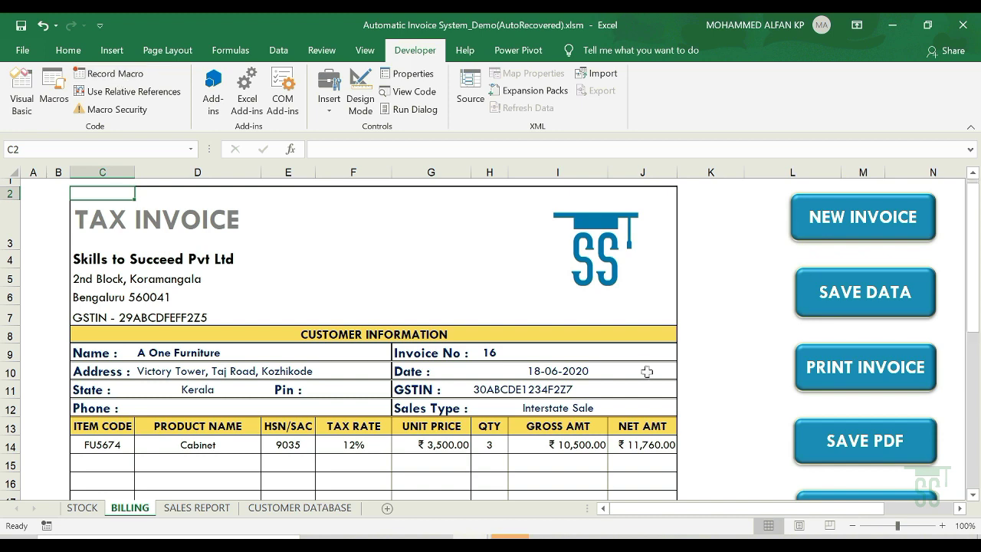
scroll(729, 398, down, 1)
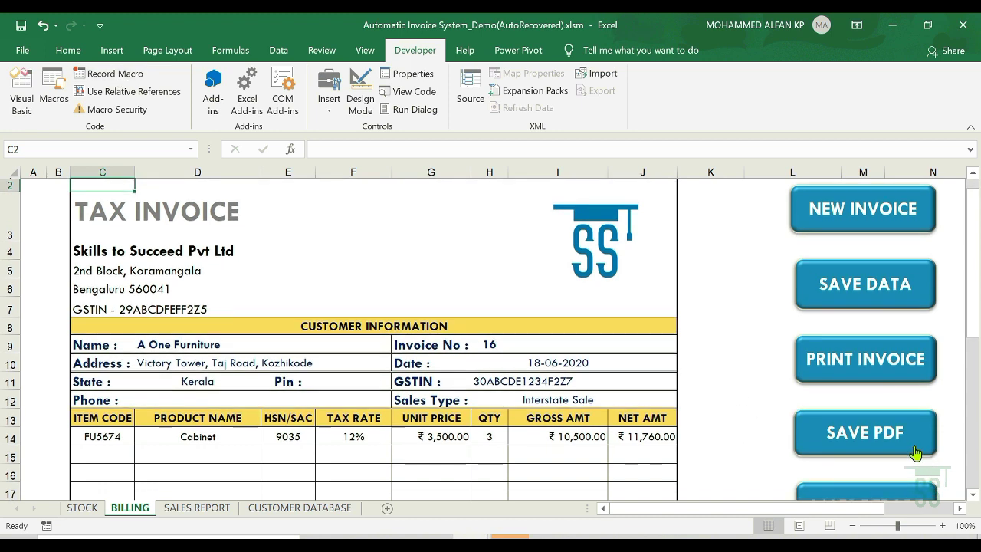
click(860, 437)
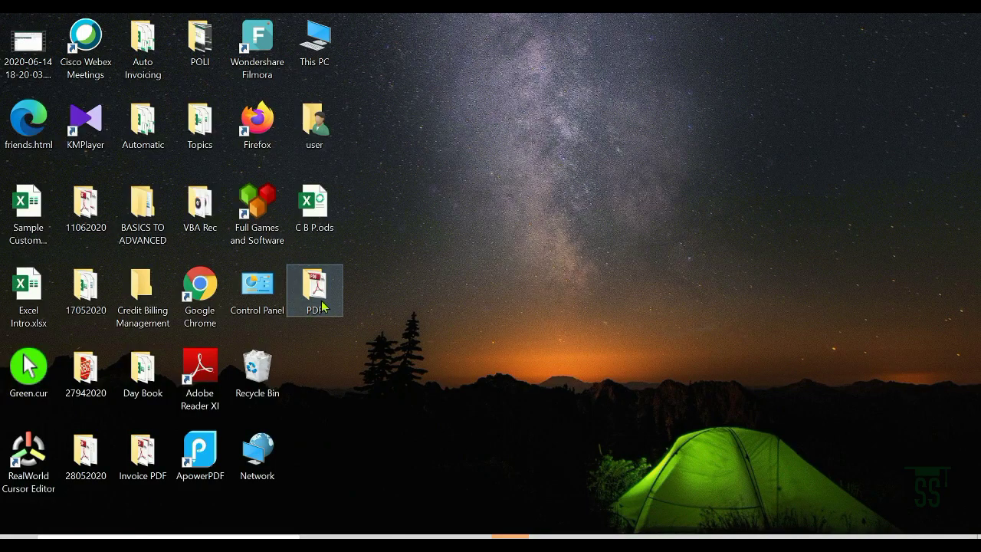
- Review the exported PDF of invoice 16 for A One Furniture, then return to Excel
double_click(316, 295)
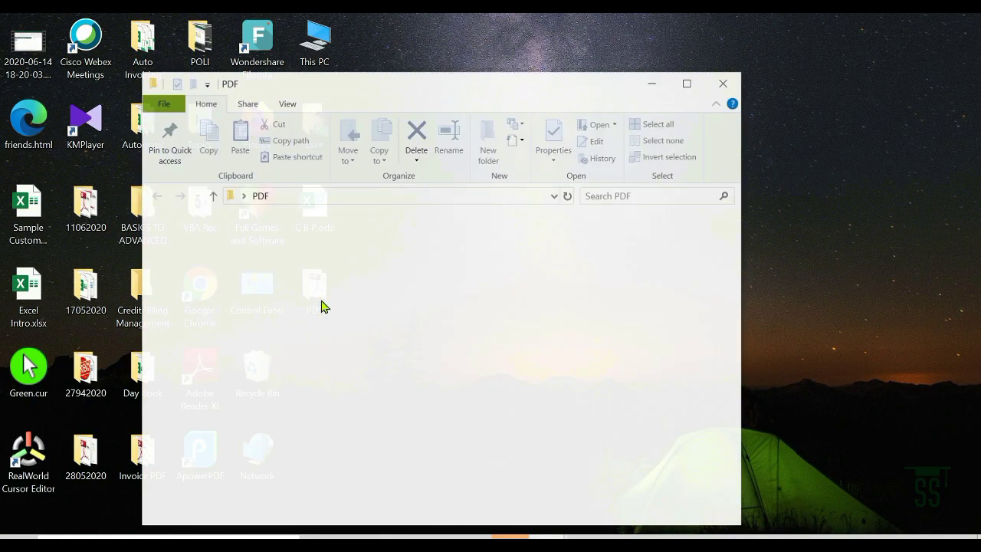
double_click(494, 244)
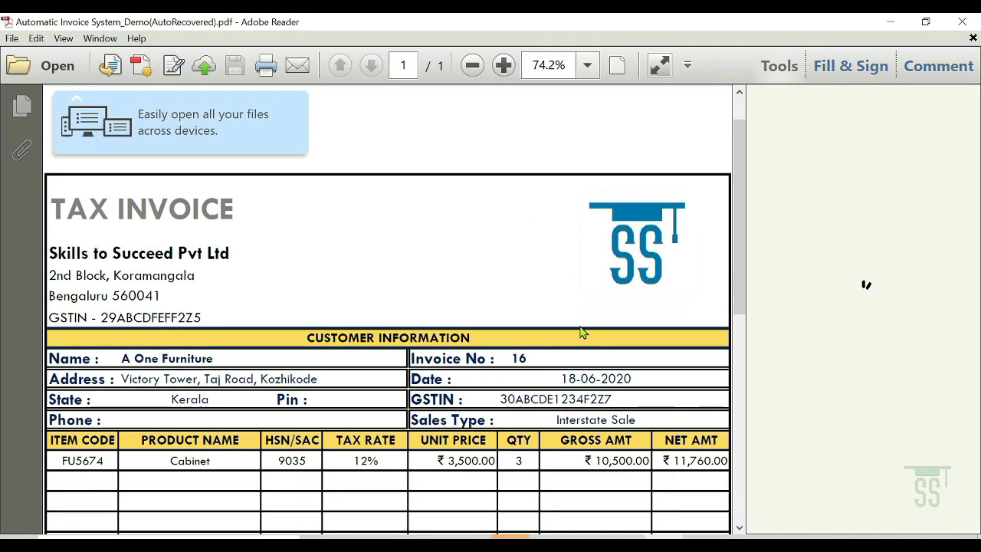
scroll(581, 332, down, 3)
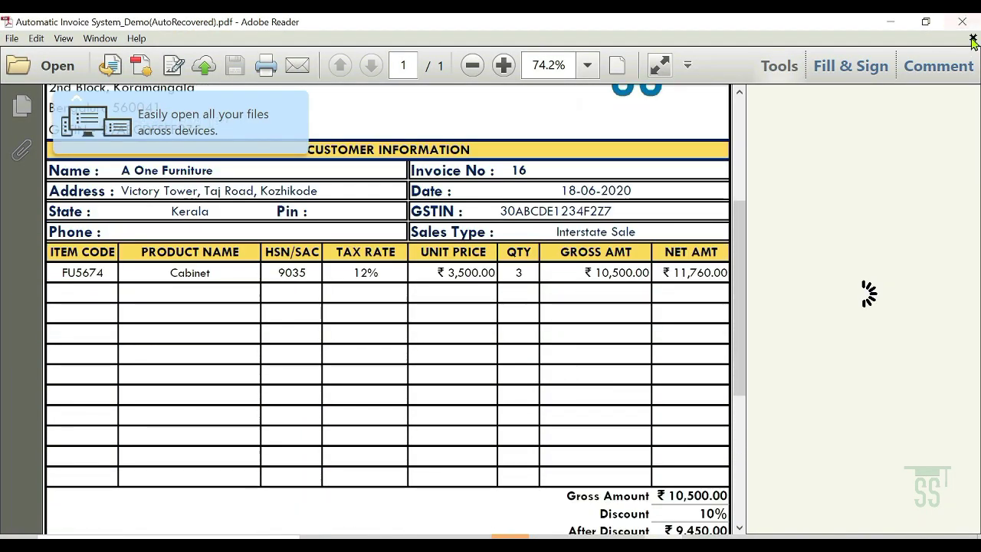
click(963, 22)
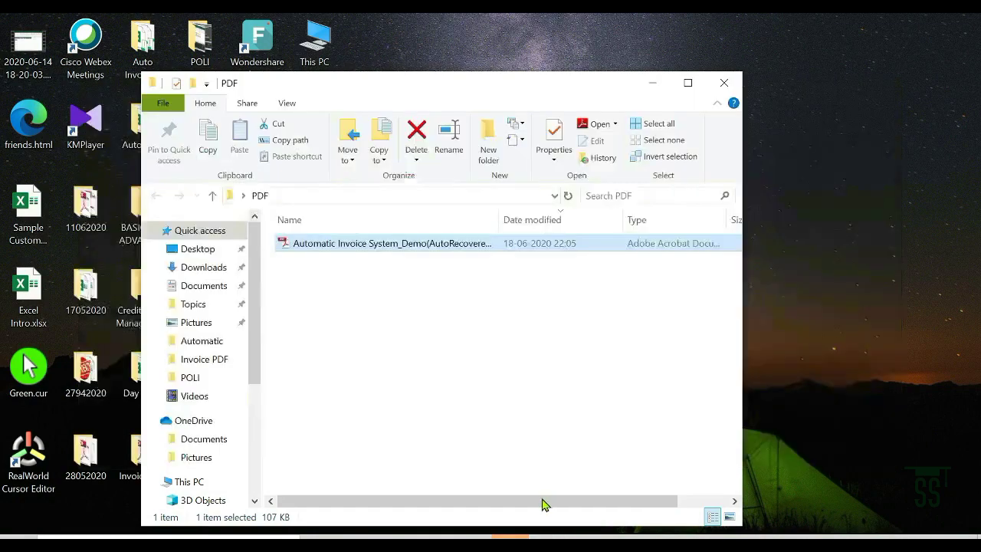
key(alt+Tab)
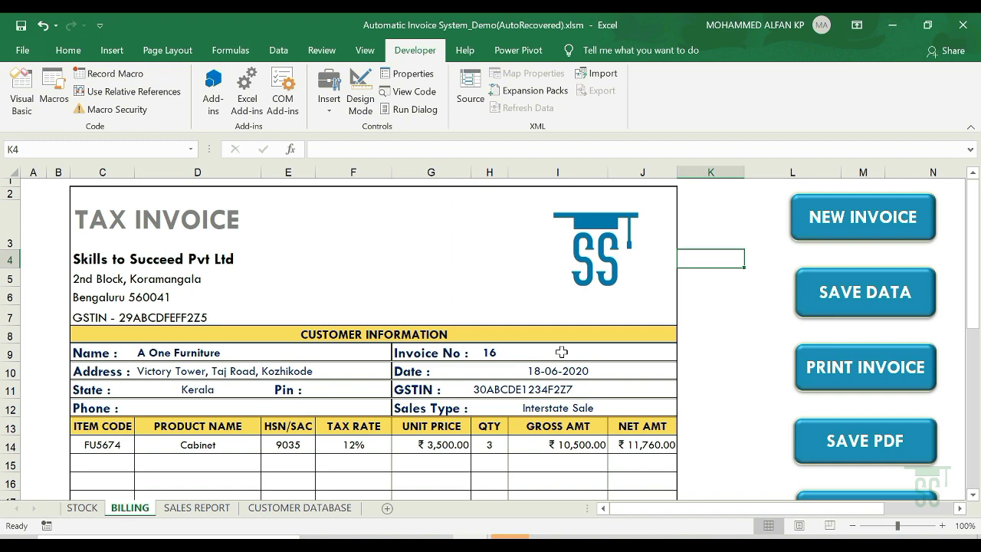
- Open the SavePDF macro's code in the VBA editor from the workbook's macro list
scroll(568, 352, down, 1)
click(490, 351)
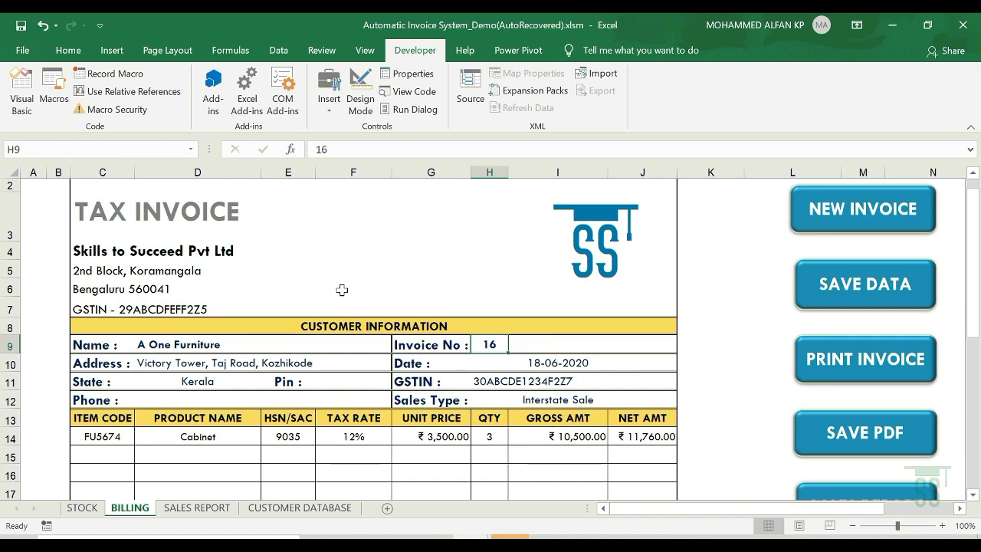
click(54, 92)
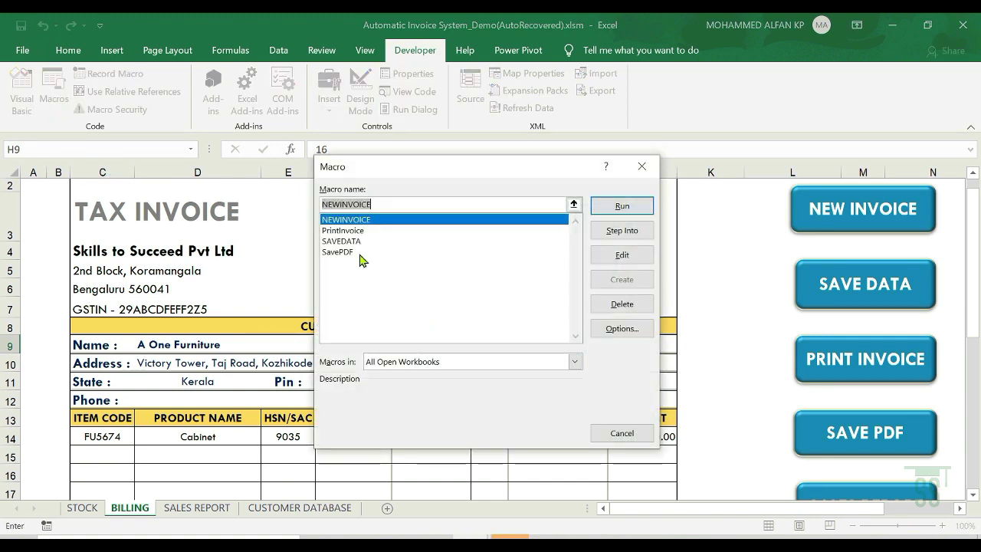
click(352, 253)
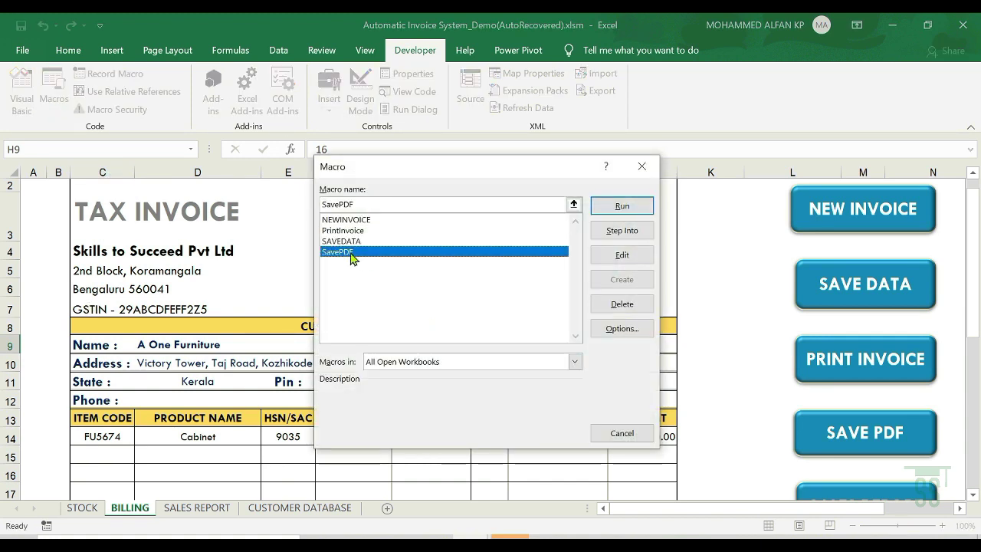
click(622, 256)
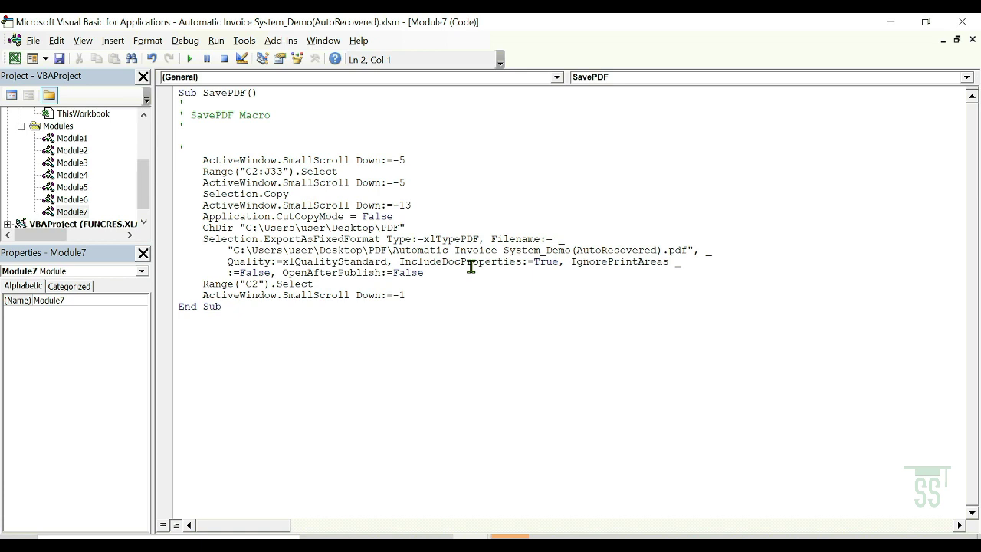
- Delete the fixed PDF file name that follows the PDF folder path
click(676, 251)
drag(690, 250, 399, 251)
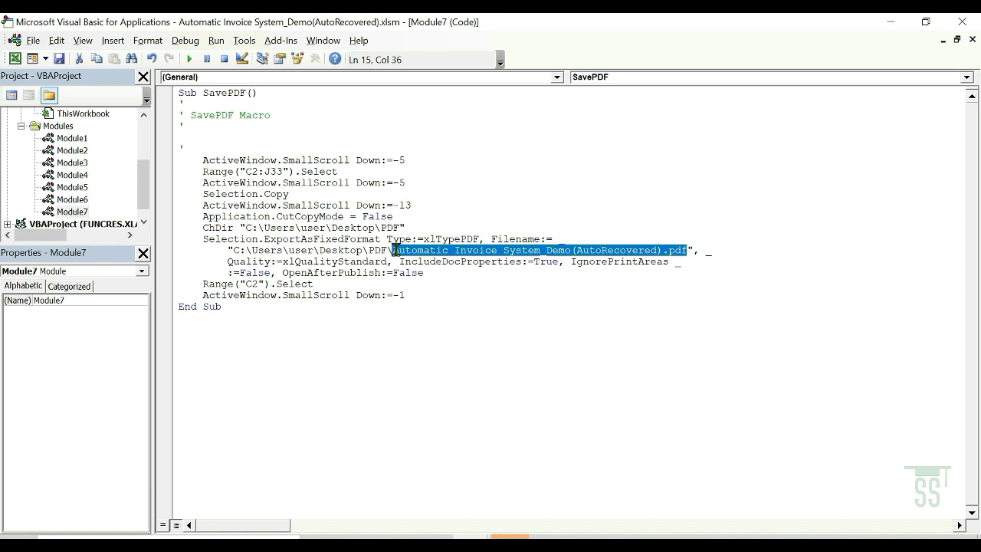
drag(394, 252, 395, 251)
key(Delete)
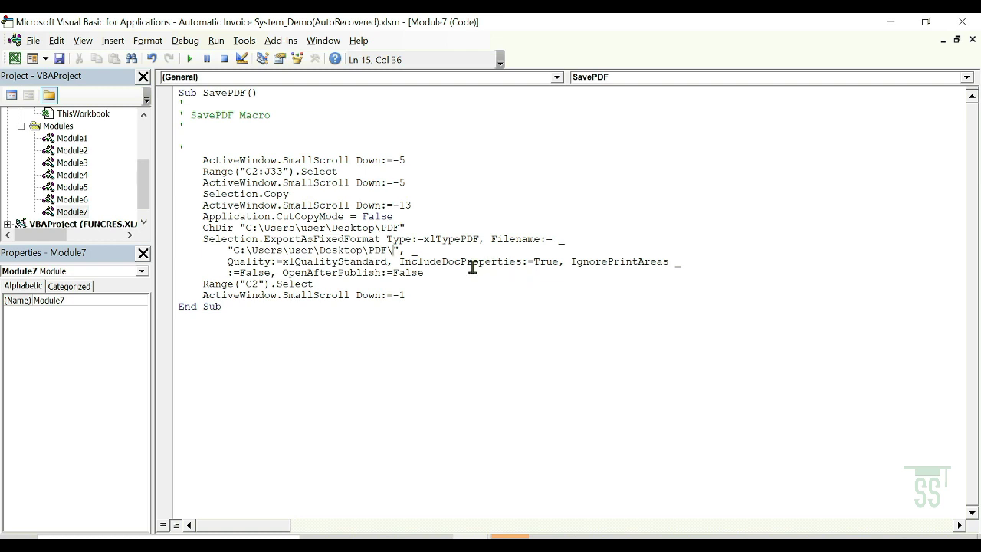
- Begin typing '& sheets("' after the folder path, checking the billing sheet's name
click(400, 250)
text(& sheets ()
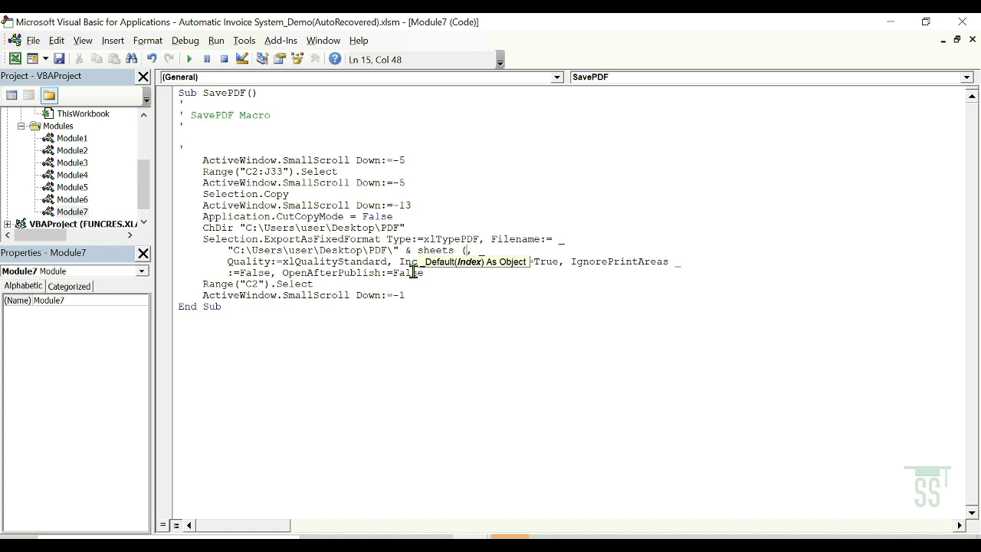
key(alt+F11)
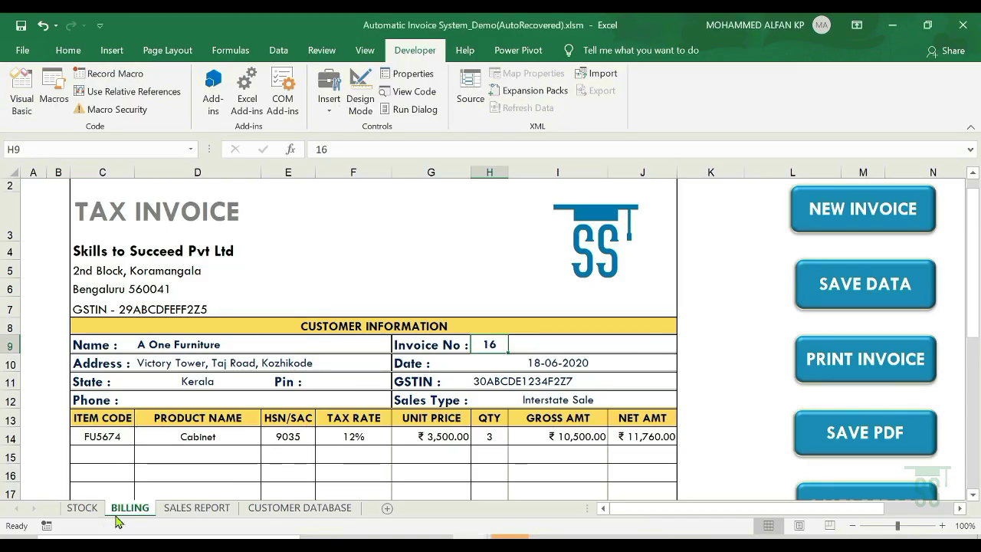
key(alt+Tab)
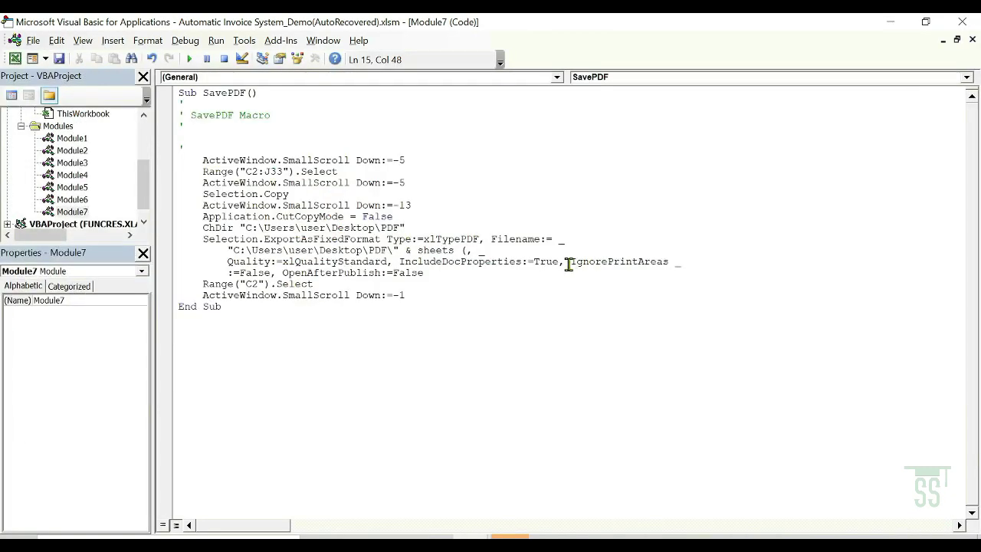
text("v)
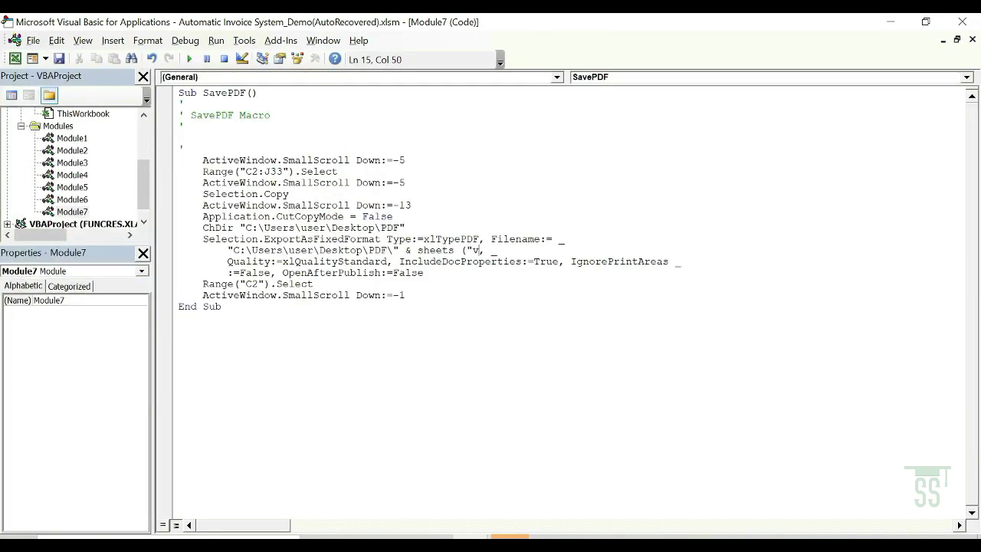
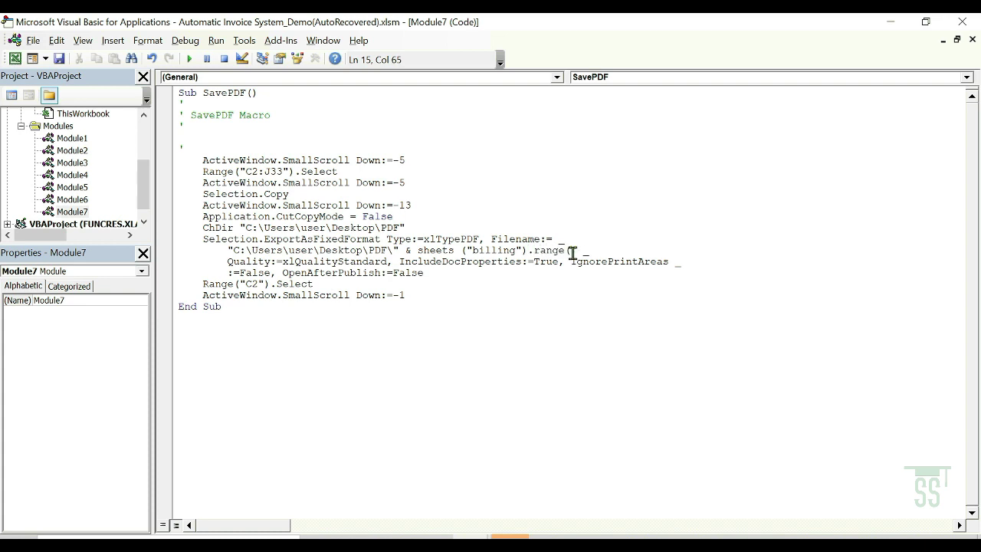
- Append billing cell H9's value to the SavePDF Filename path in Module7, then close the VBA editor
key(alt+F11)
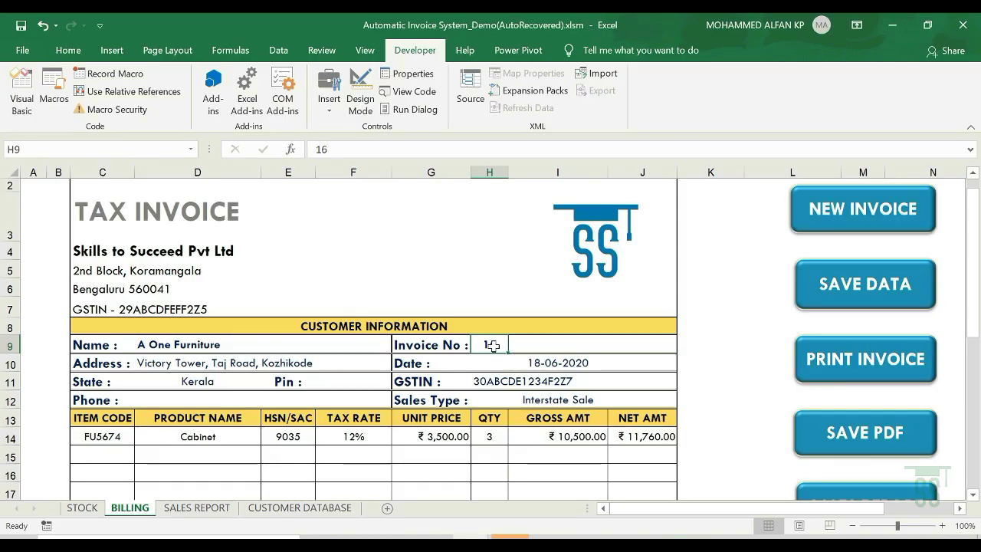
key(alt+F11)
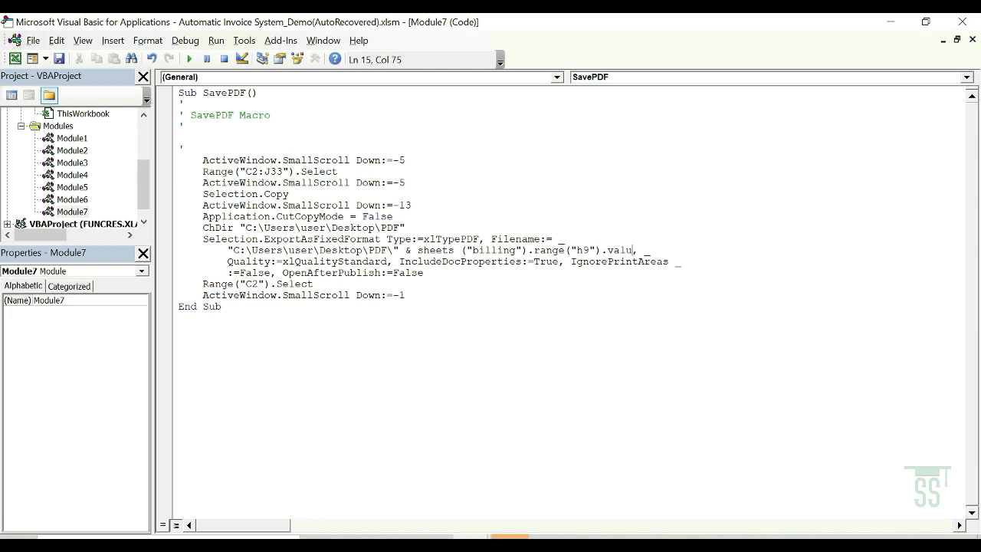
click(649, 353)
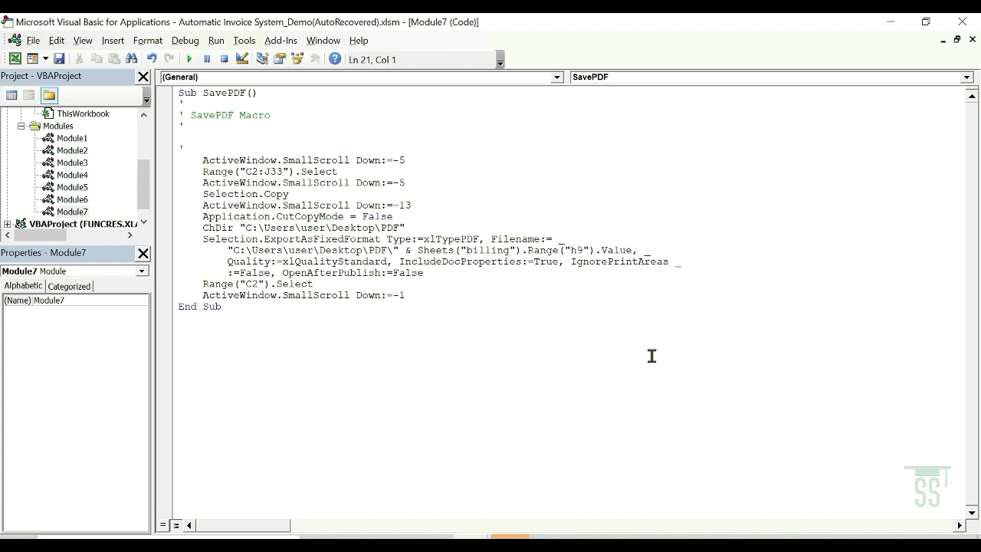
click(972, 39)
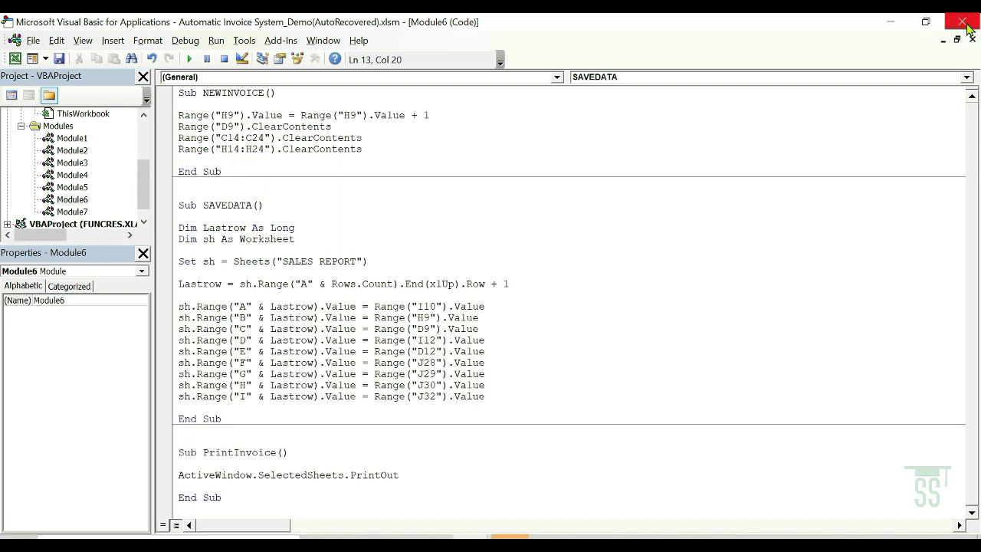
click(963, 21)
click(719, 250)
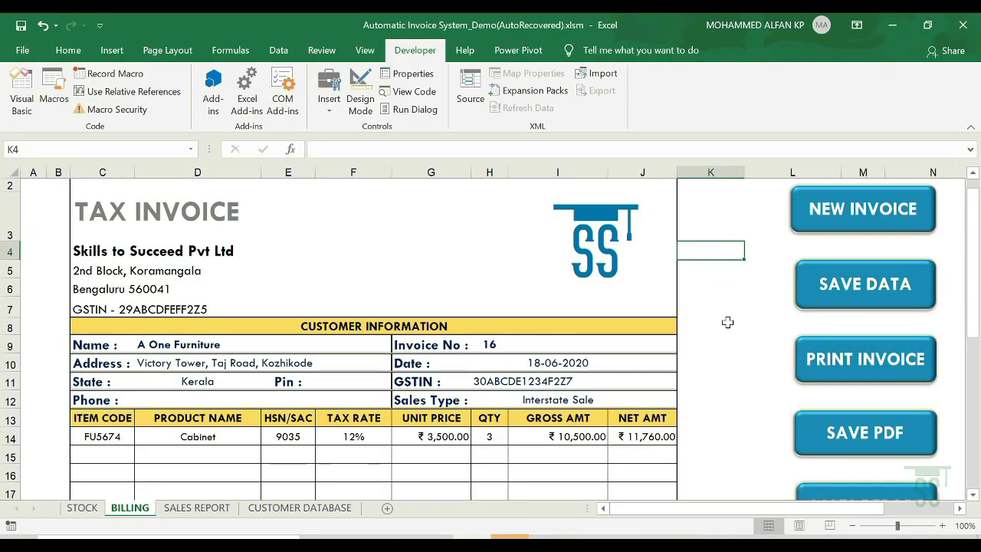
- Export invoice 16 to PDF and check the saved file in the PDF folder
scroll(728, 322, down, 1)
click(713, 346)
scroll(717, 348, up, 1)
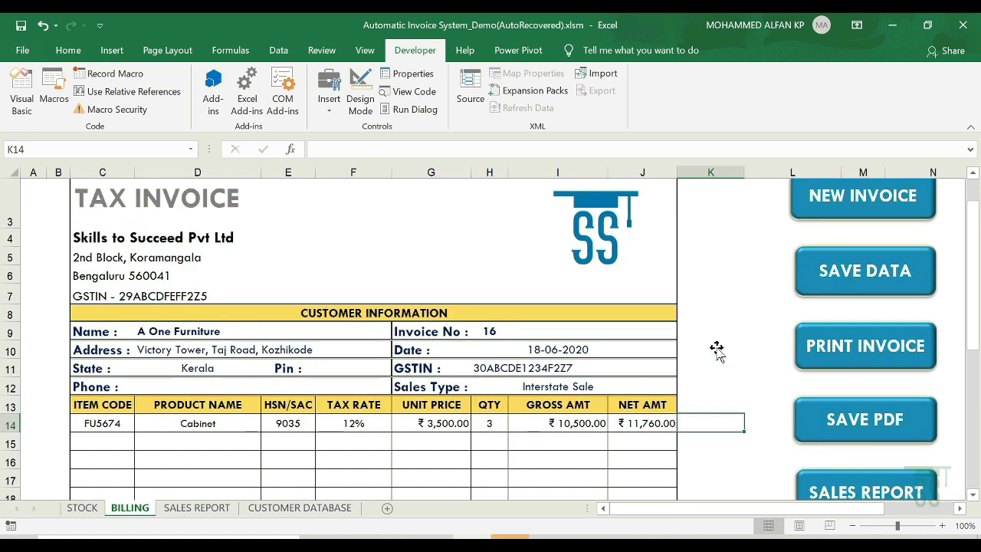
click(864, 423)
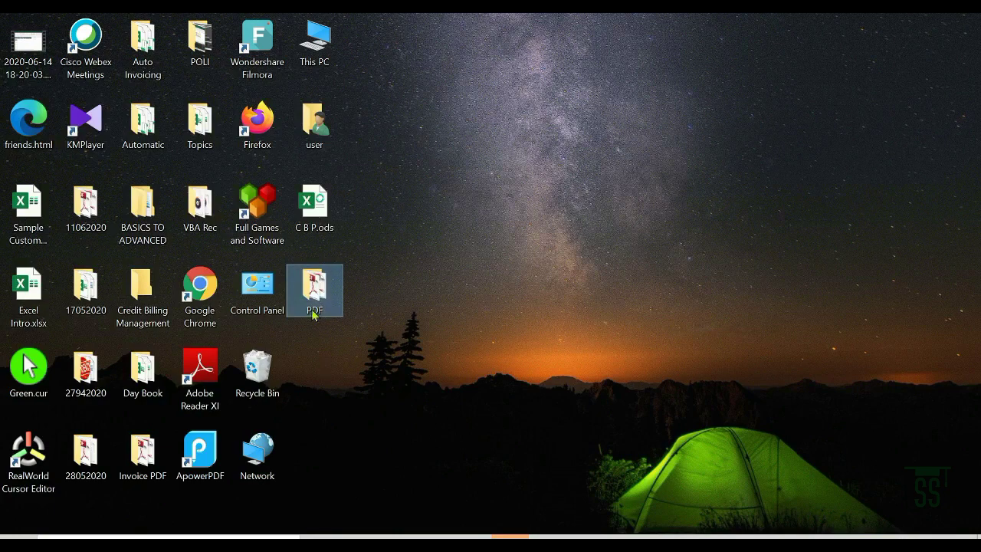
double_click(315, 295)
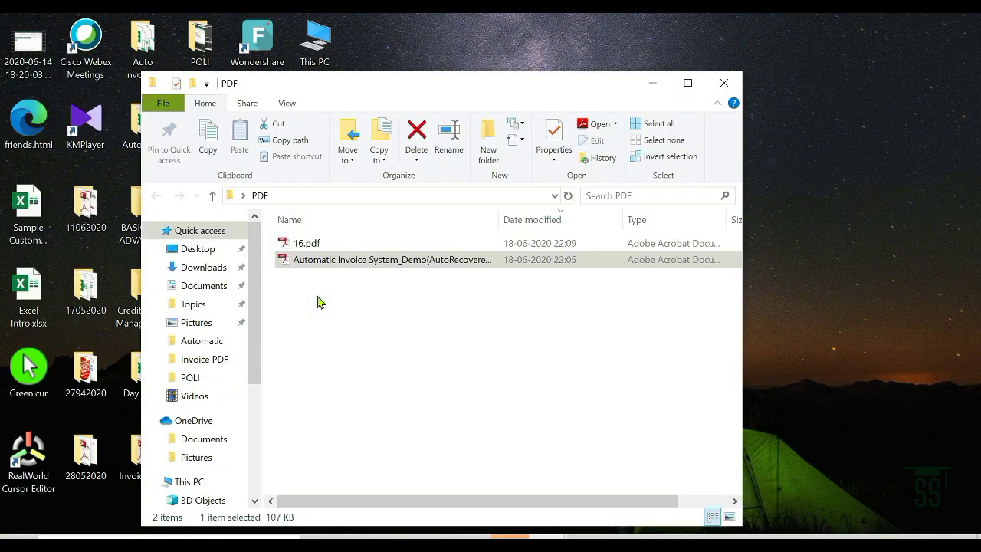
click(724, 82)
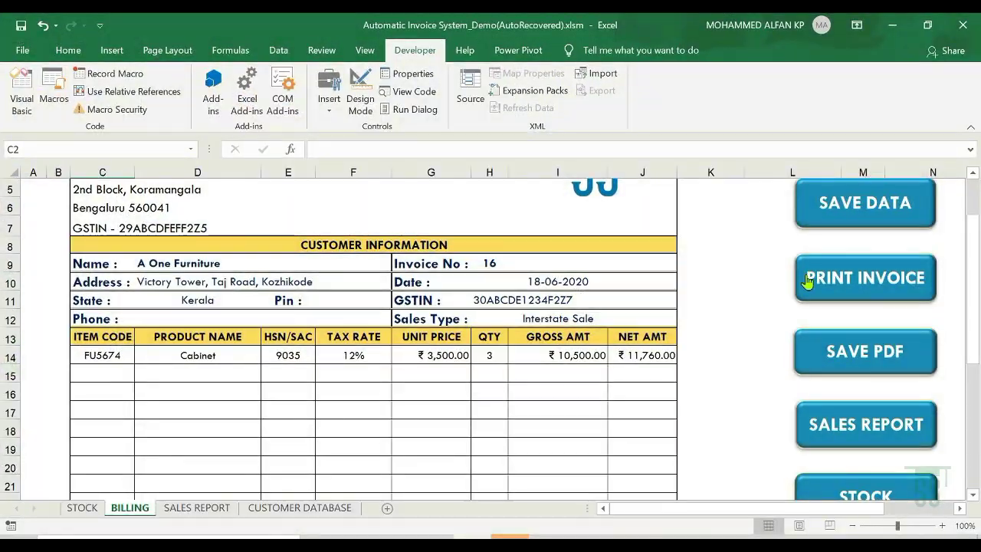
- Start new invoice 17 with A One Furniture as the customer
scroll(844, 278, up, 1)
click(864, 222)
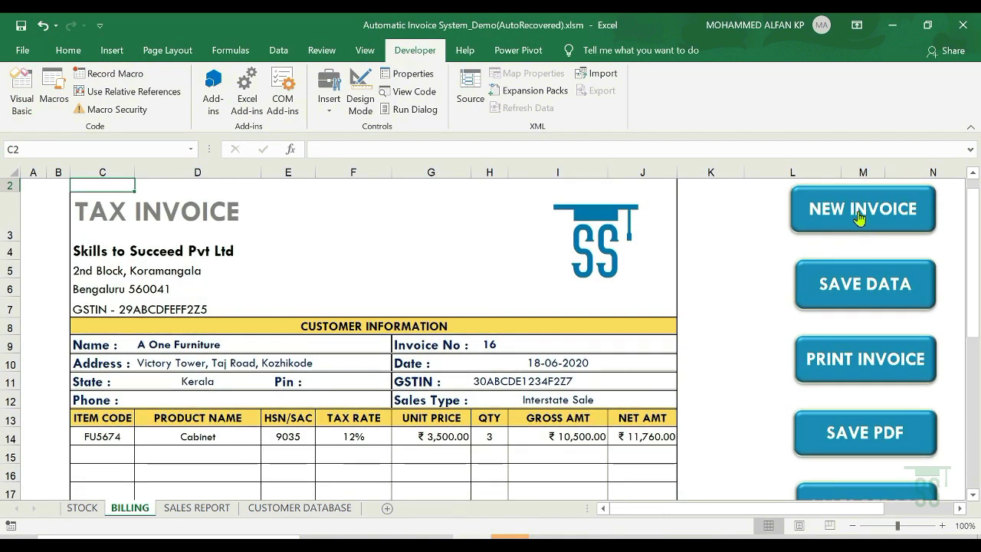
click(166, 347)
click(267, 345)
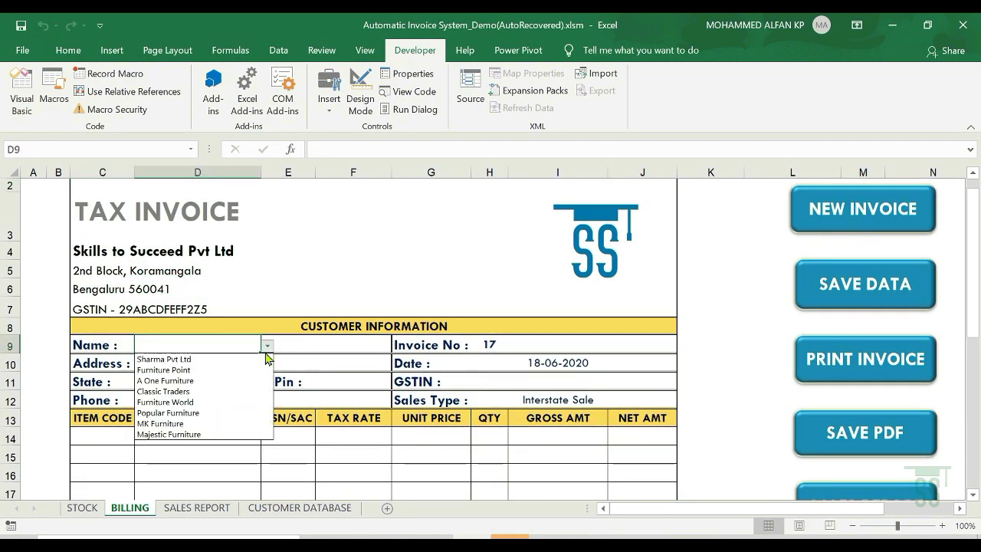
click(238, 379)
- Copy Bean bag code FP5676 from the STOCK sheet into item code cell C14
scroll(107, 377, down, 1)
click(107, 377)
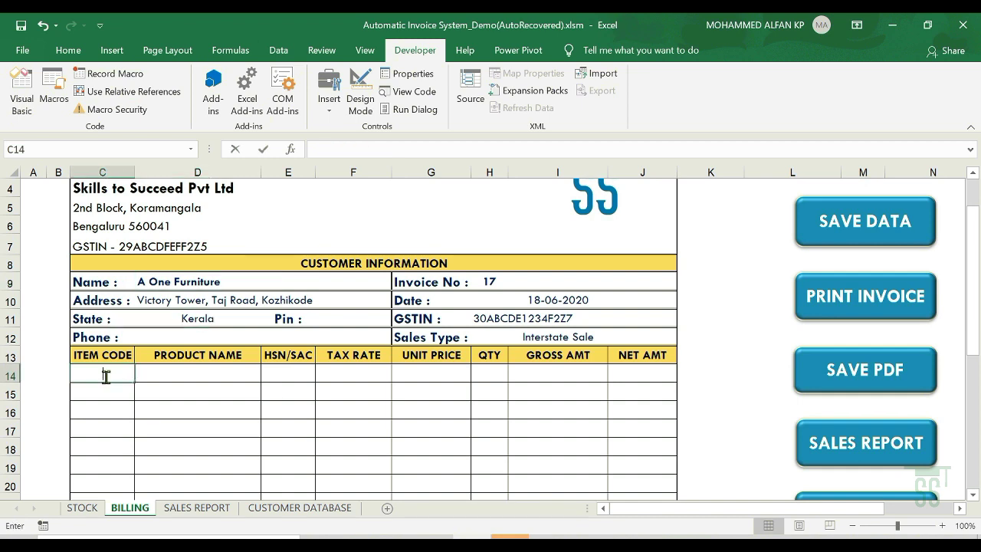
click(81, 507)
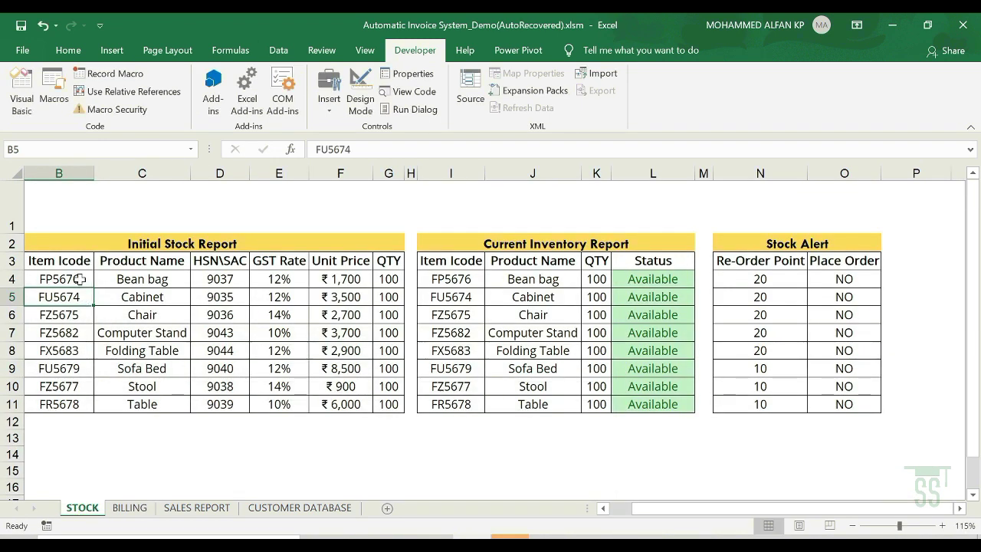
click(46, 279)
double_click(45, 279)
key(ctrl+c)
click(126, 507)
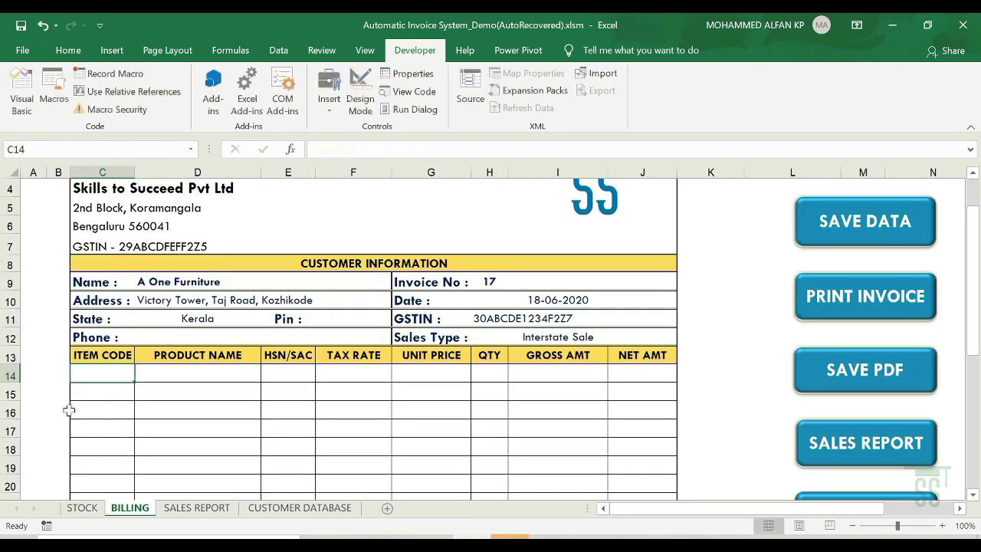
click(81, 373)
key(ctrl+v)
click(291, 422)
- Set the Bean bag quantity to 1 and export invoice 17 to PDF
click(484, 373)
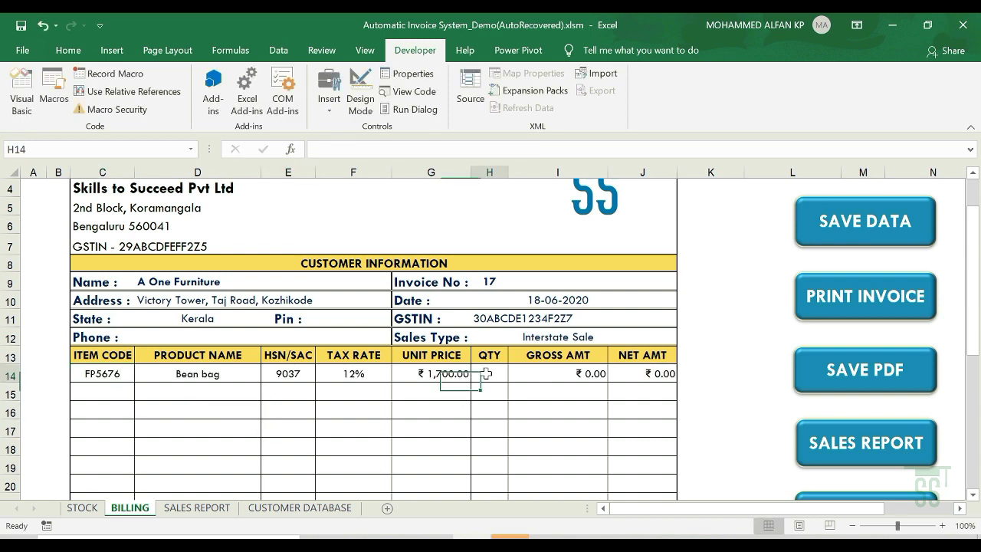
text(1)
key(Return)
scroll(920, 383, down, 1)
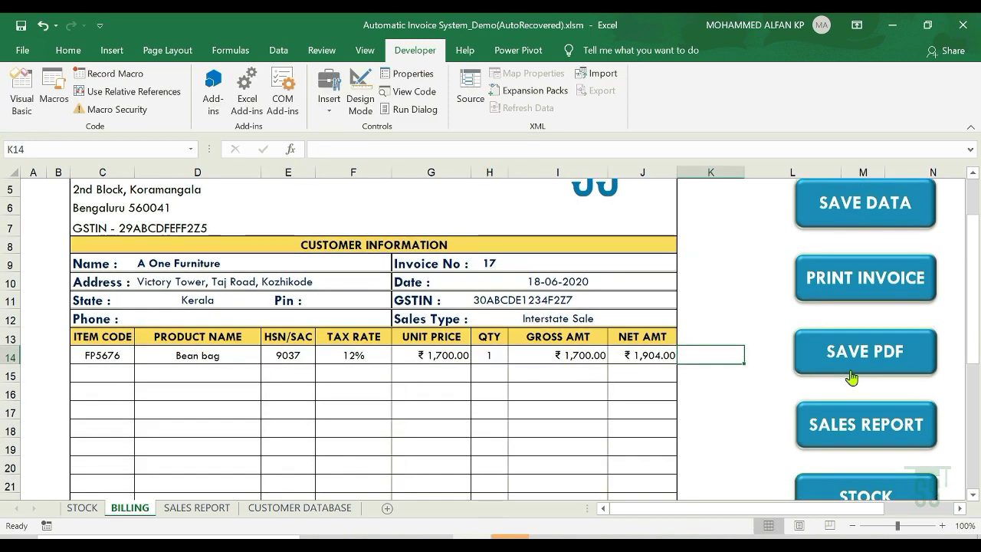
click(851, 363)
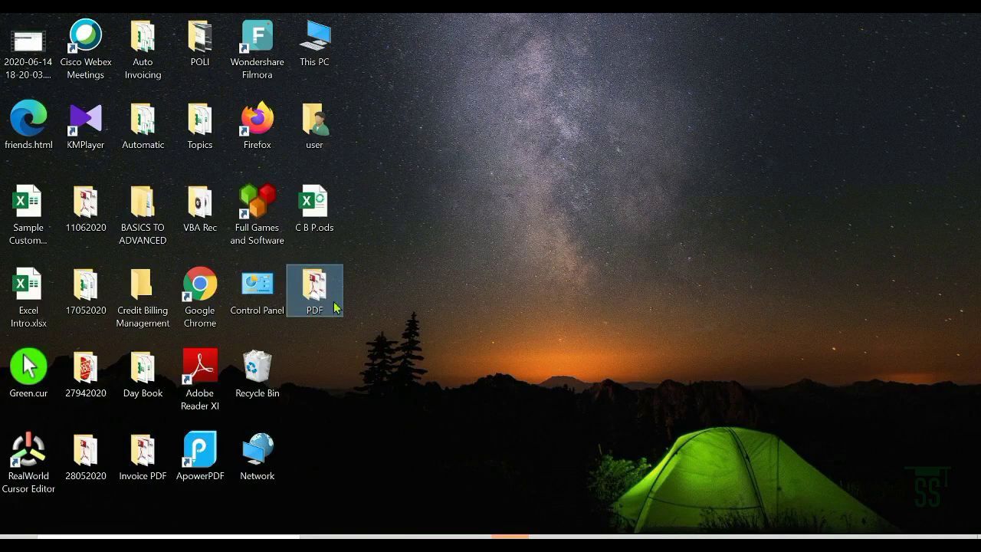
- Open 17.pdf from the desktop PDF folder in Adobe Reader, then return to the Excel invoice
double_click(331, 305)
double_click(331, 245)
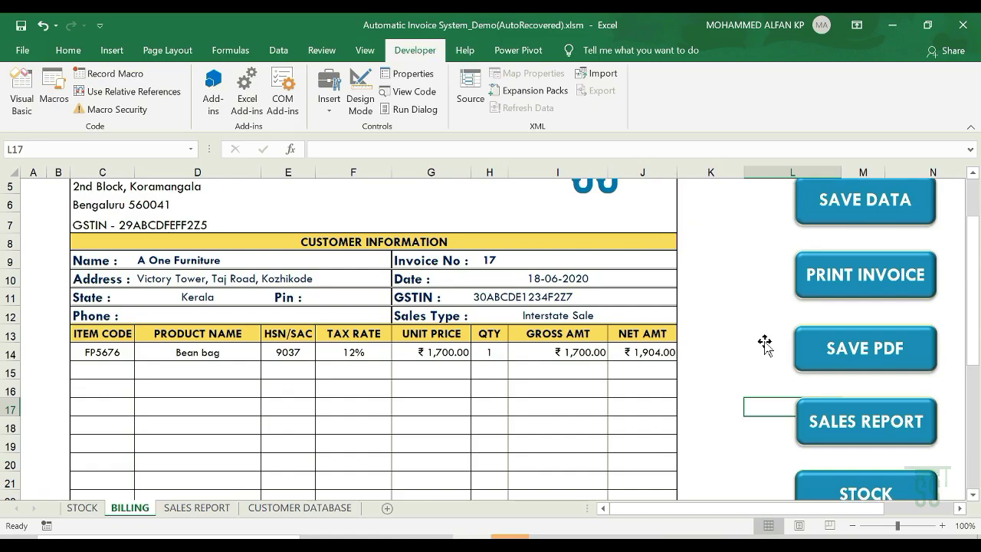
scroll(843, 360, down, 2)
click(759, 405)
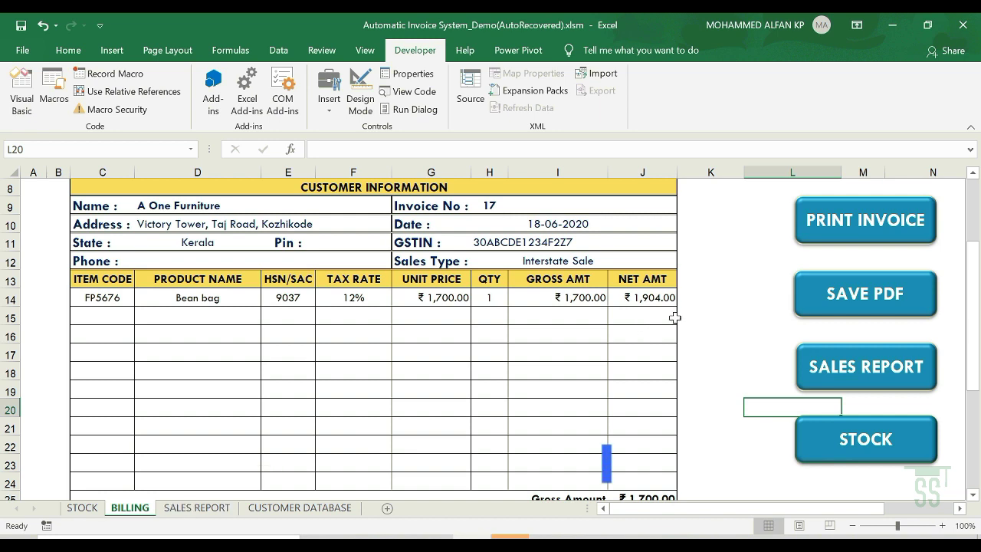
- Hyperlink the SALES REPORT shape to the SALES REPORT sheet and test the link
click(711, 337)
scroll(871, 399, up, 1)
right_click(870, 386)
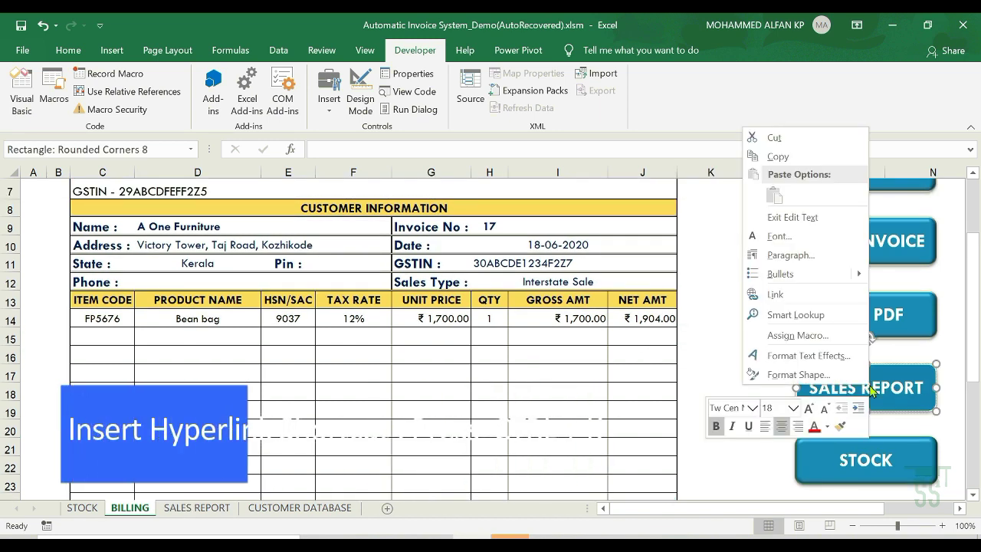
click(817, 303)
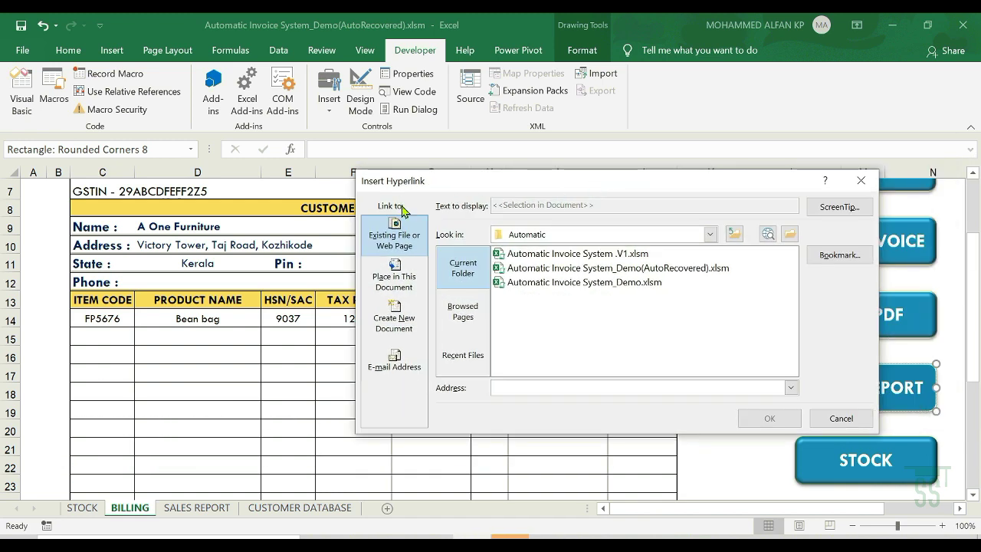
click(403, 285)
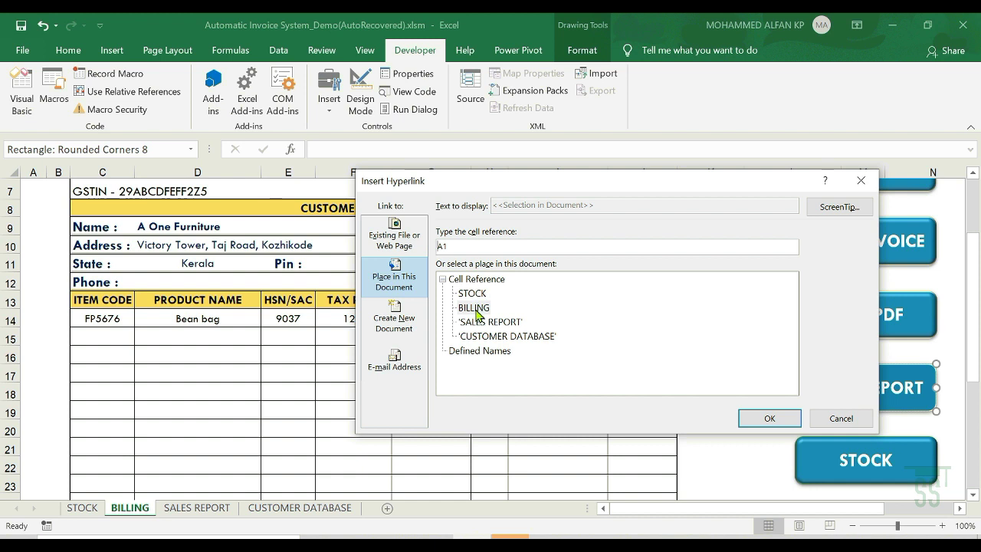
drag(720, 181, 534, 196)
click(290, 338)
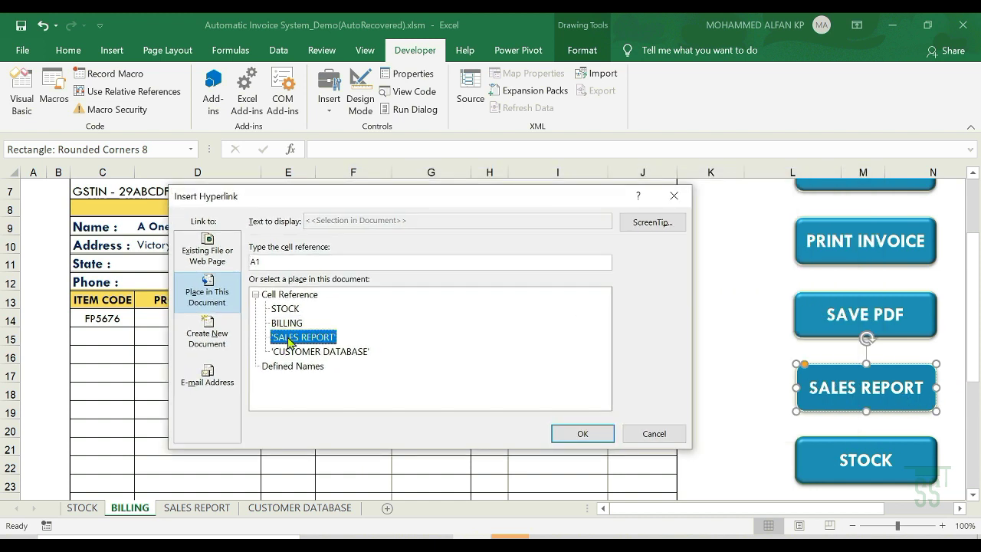
click(583, 434)
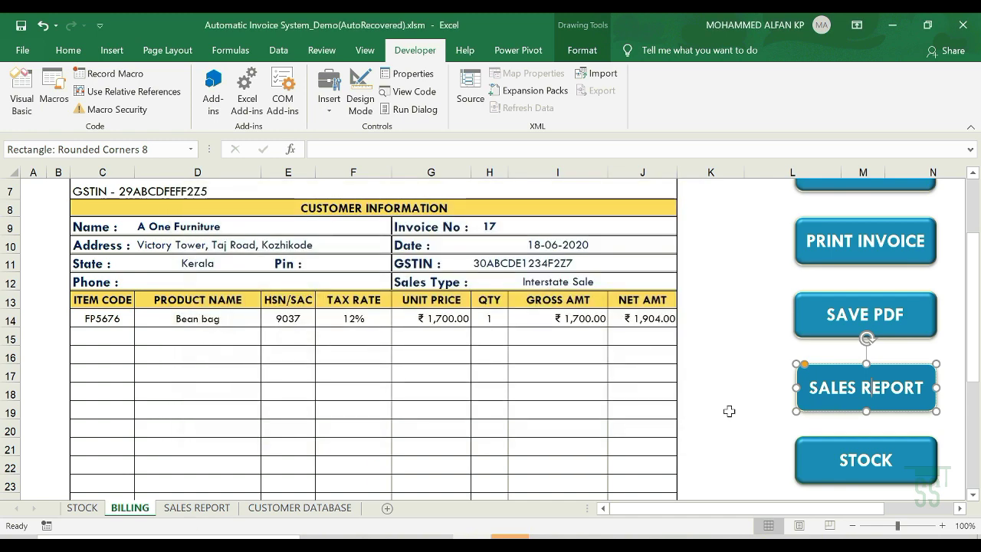
click(729, 410)
click(850, 390)
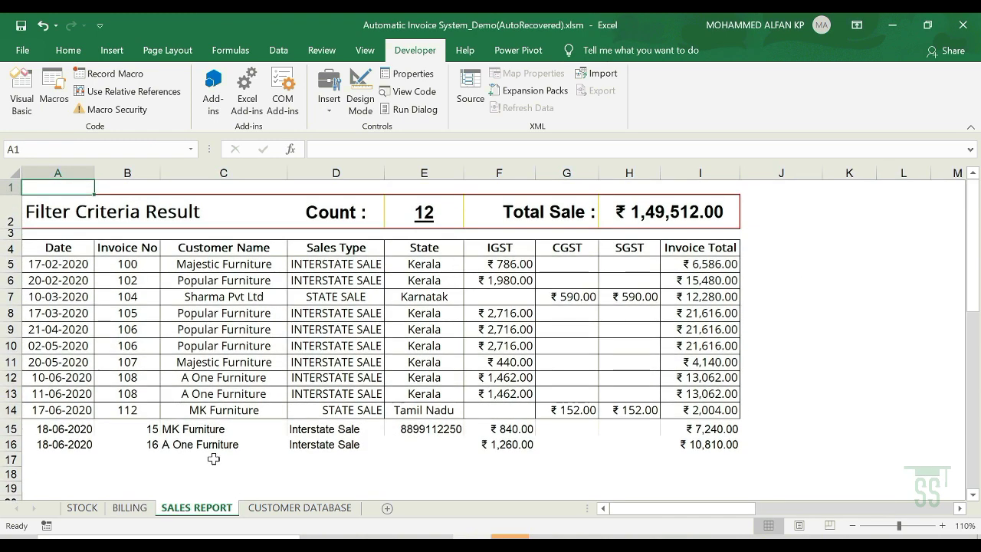
- Hyperlink the STOCK shape to the STOCK sheet and follow it there
click(129, 508)
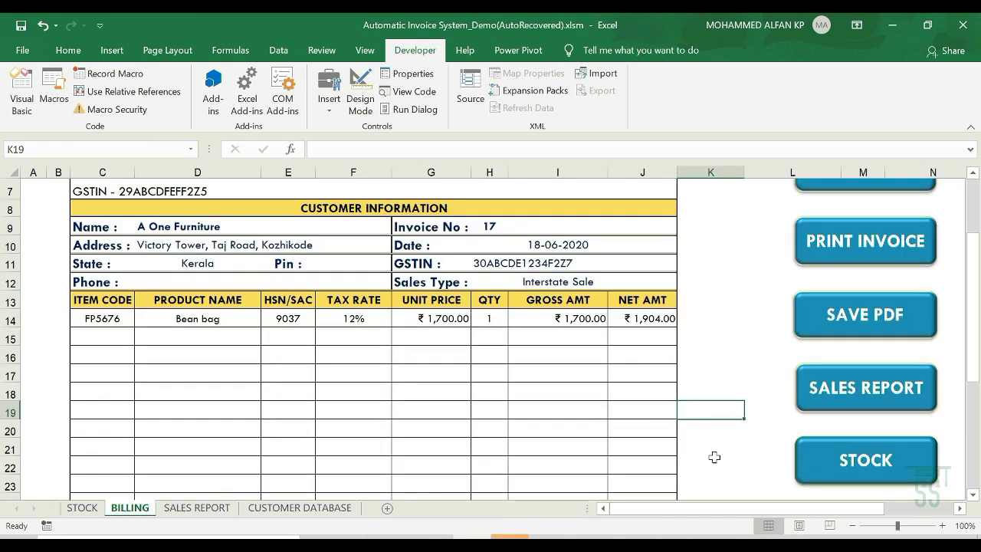
click(878, 464)
right_click(879, 464)
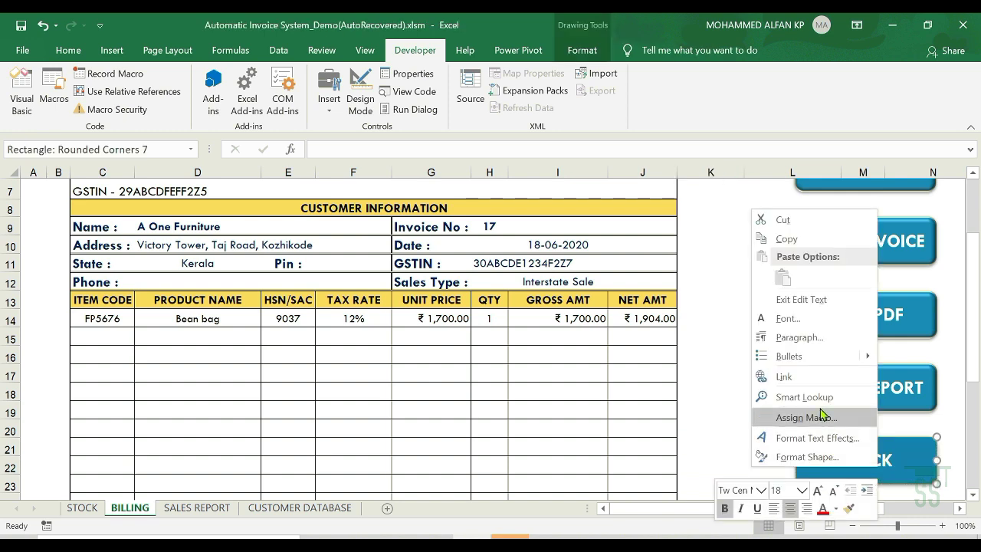
click(798, 380)
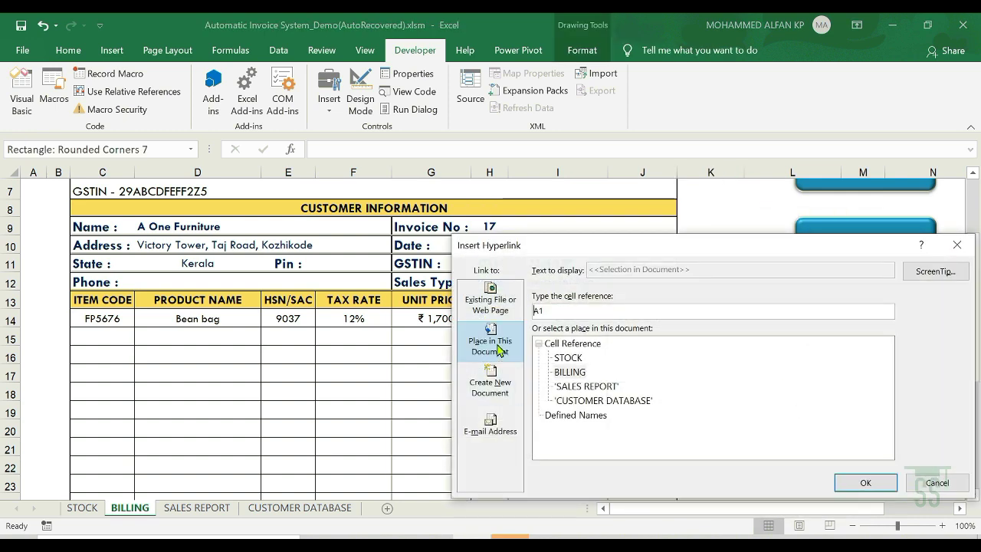
click(573, 358)
click(866, 483)
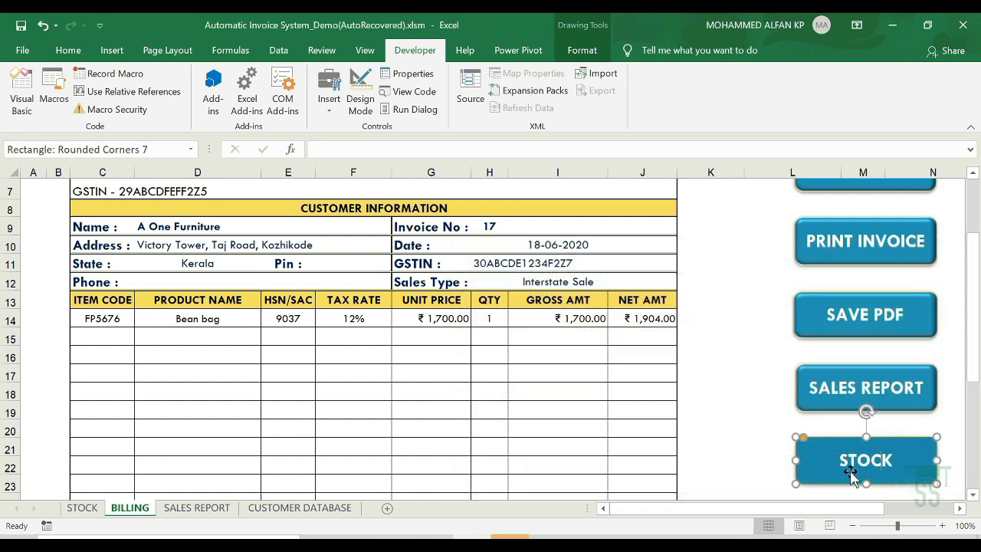
click(746, 406)
click(860, 463)
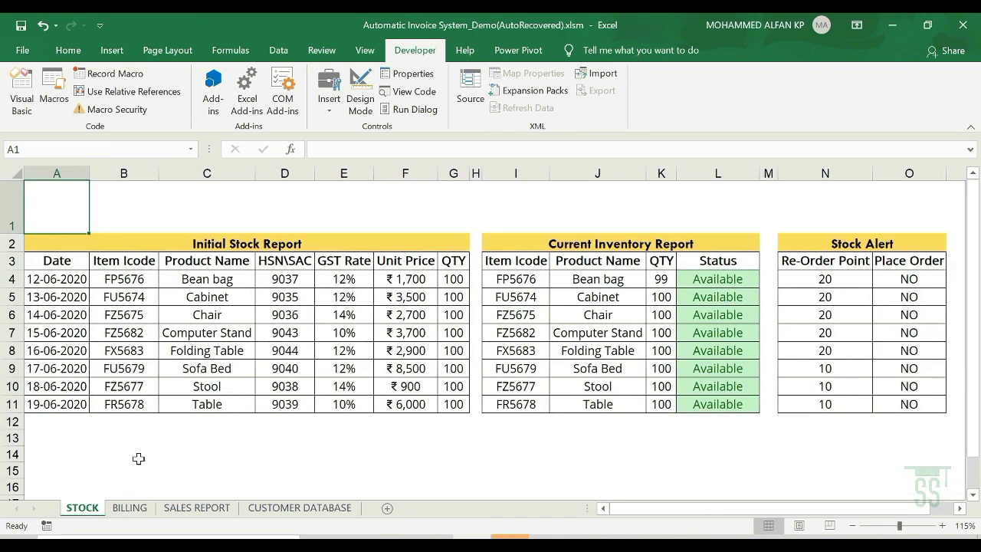
- Draw a rounded rectangle above the Current Inventory Report
click(764, 434)
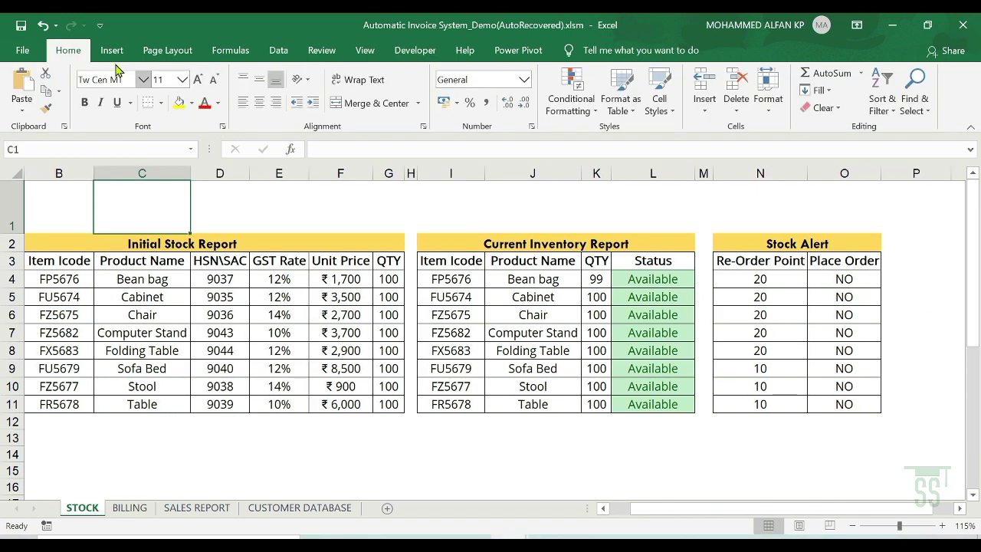
click(112, 50)
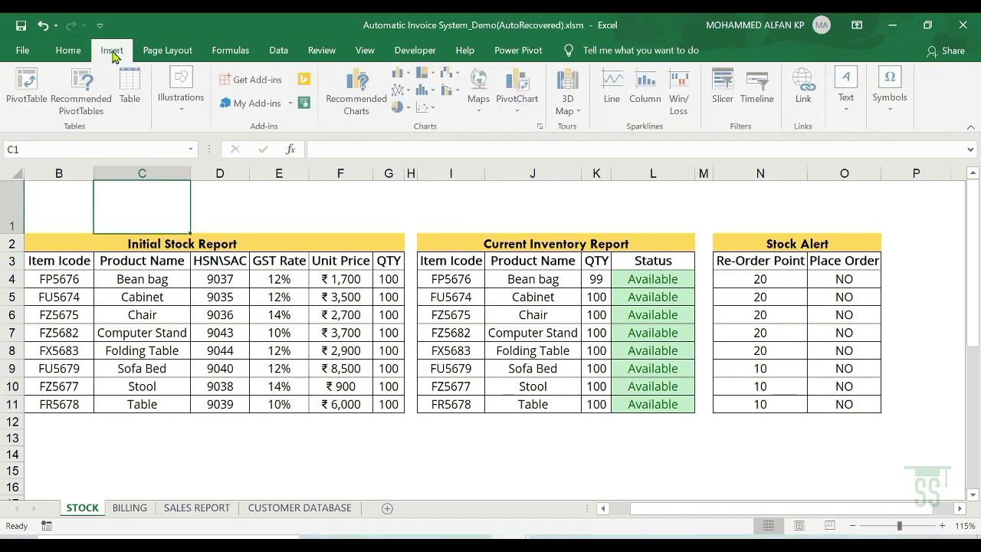
click(184, 113)
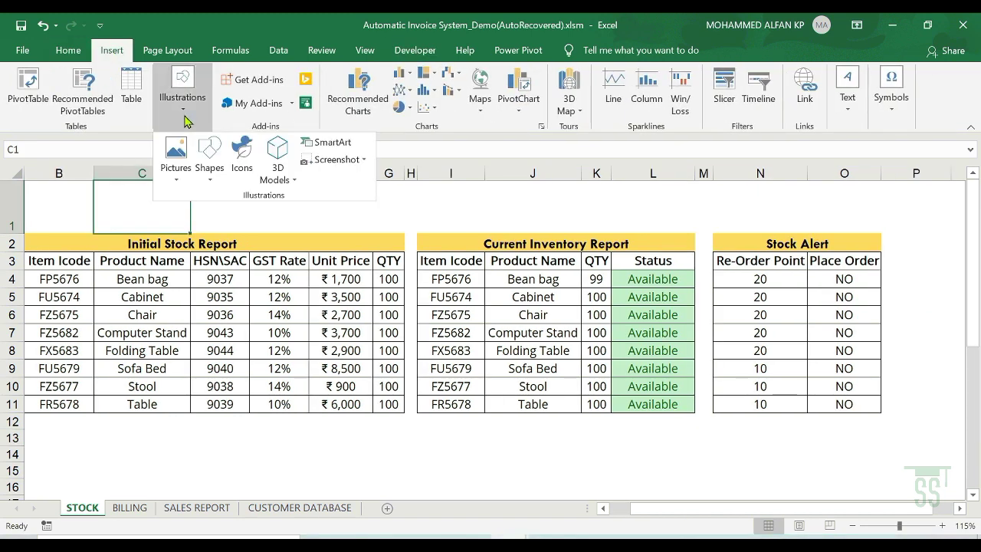
click(210, 157)
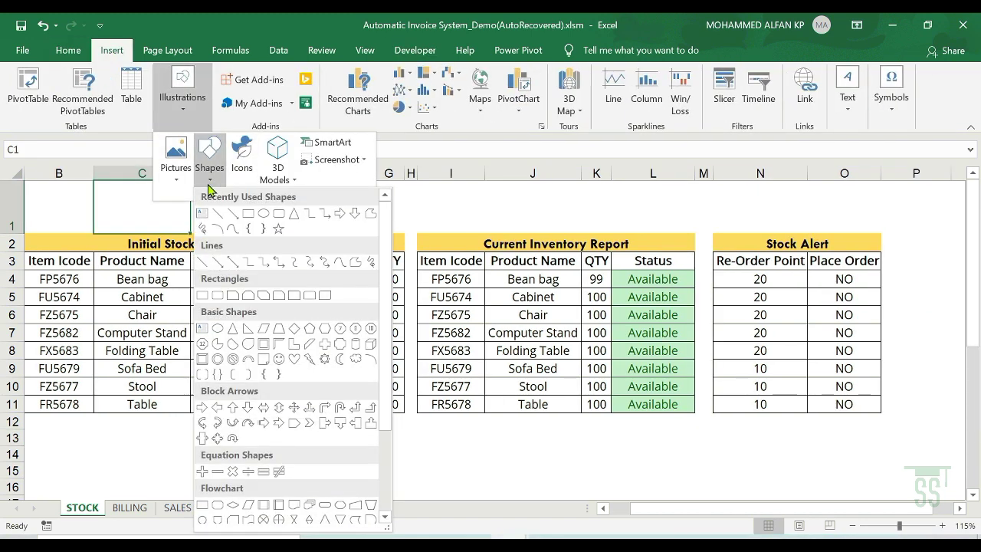
click(278, 214)
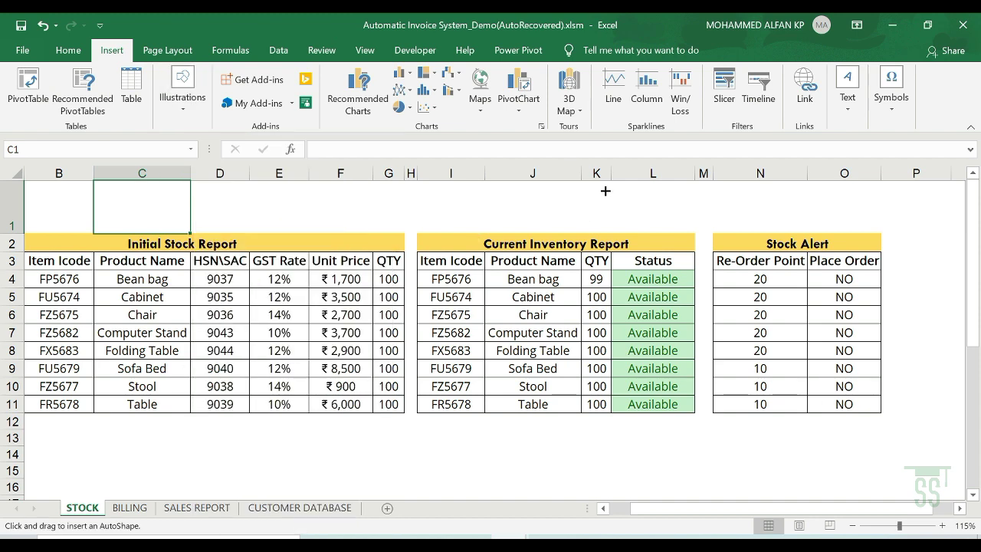
drag(605, 191, 728, 222)
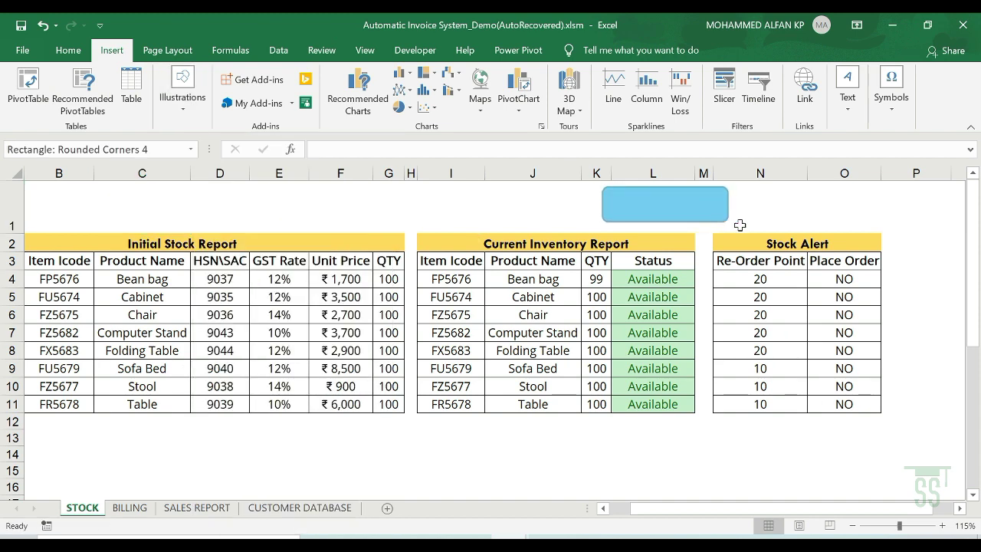
- Paste a duplicate rounded rectangle above the Stock Alert table
click(793, 206)
click(843, 207)
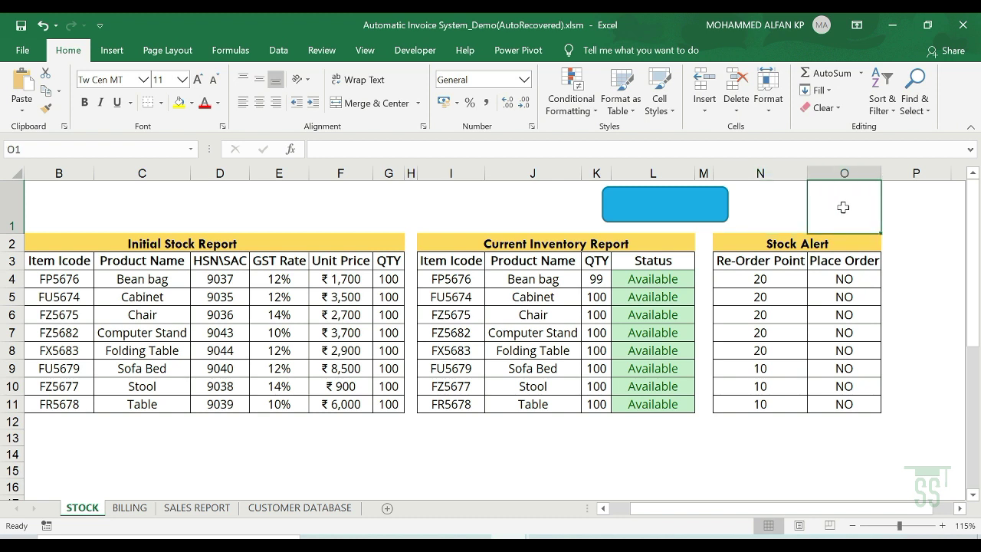
right_click(726, 209)
key(Escape)
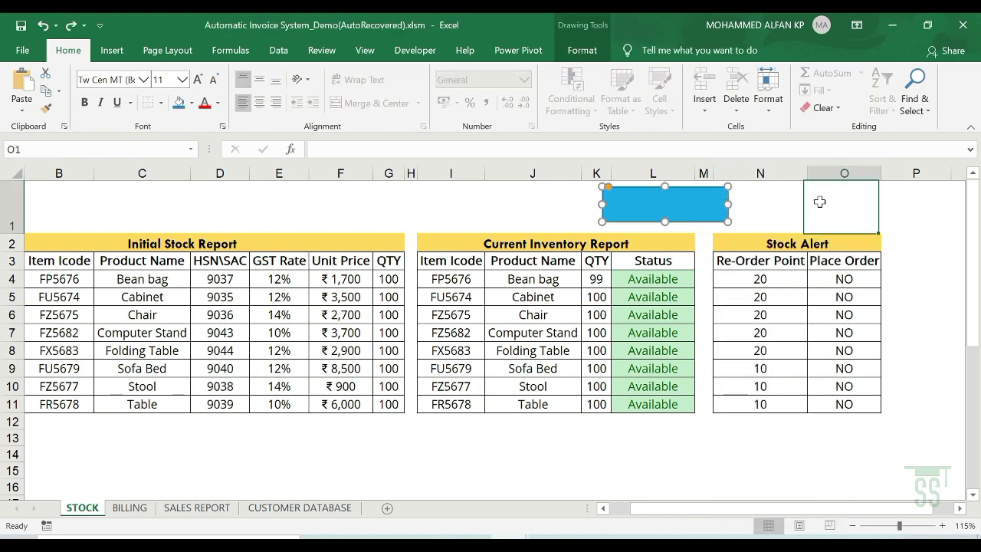
key(ctrl+v)
drag(837, 204, 810, 208)
- Label the first rectangle BILLING
click(700, 210)
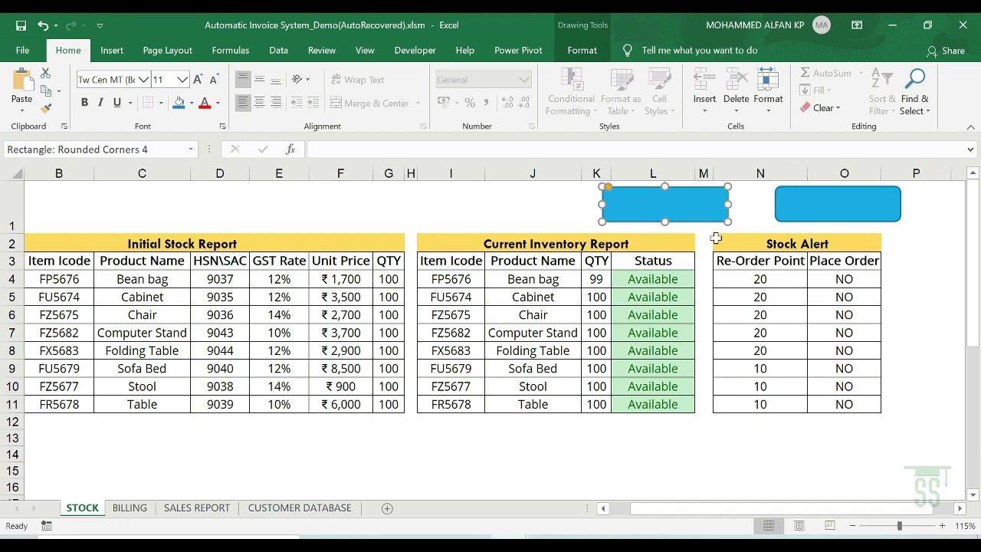
right_click(658, 203)
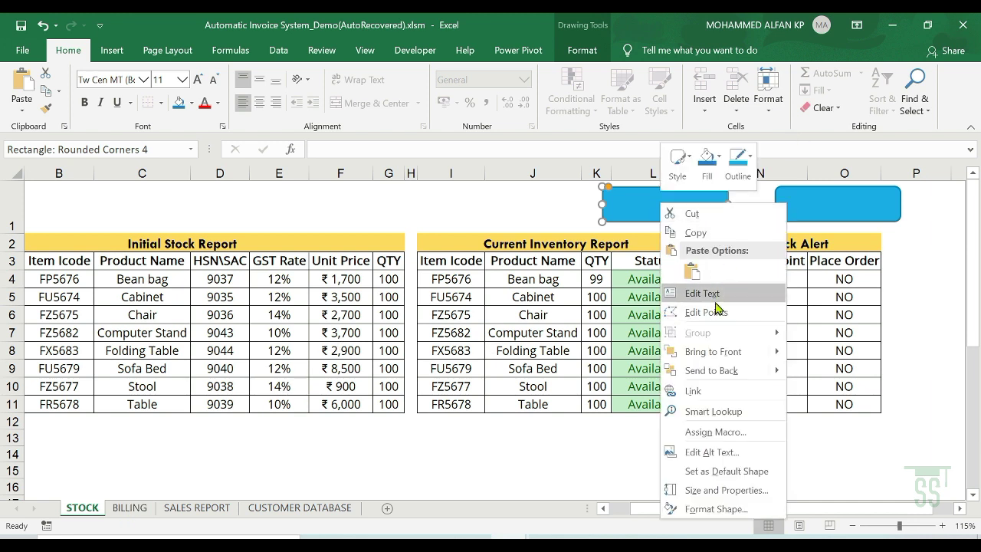
click(712, 295)
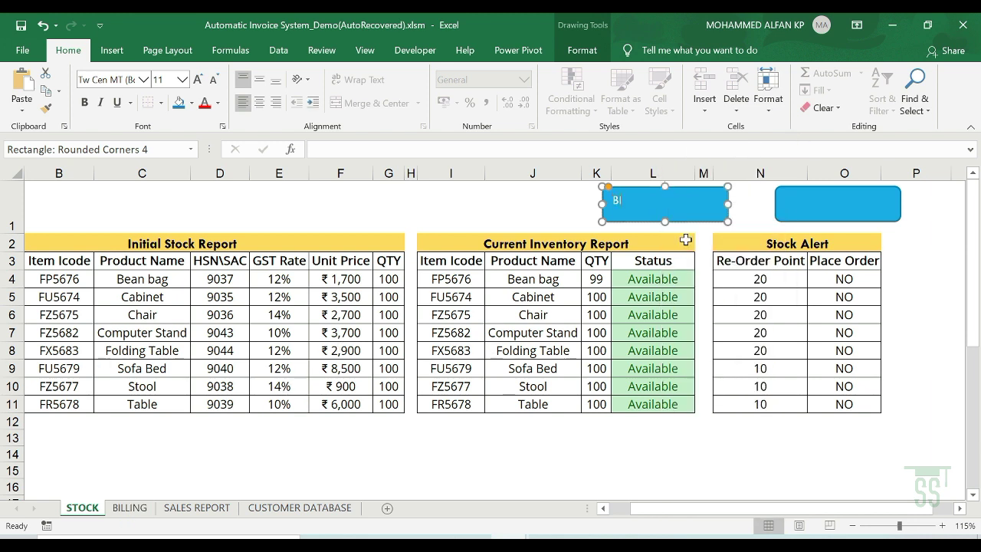
click(537, 203)
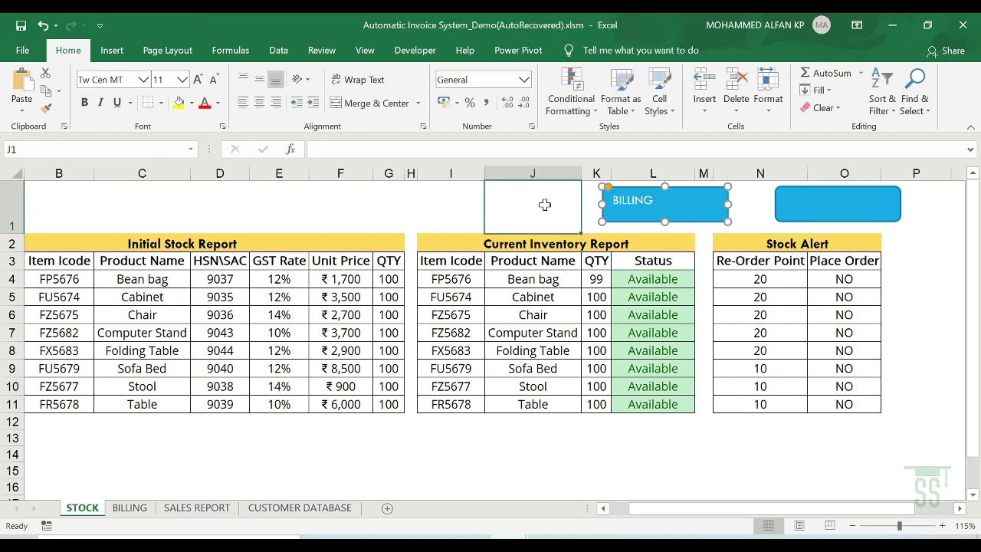
- Link the BILLING shape to the BILLING sheet, test it, and return to STOCK
click(675, 204)
right_click(675, 204)
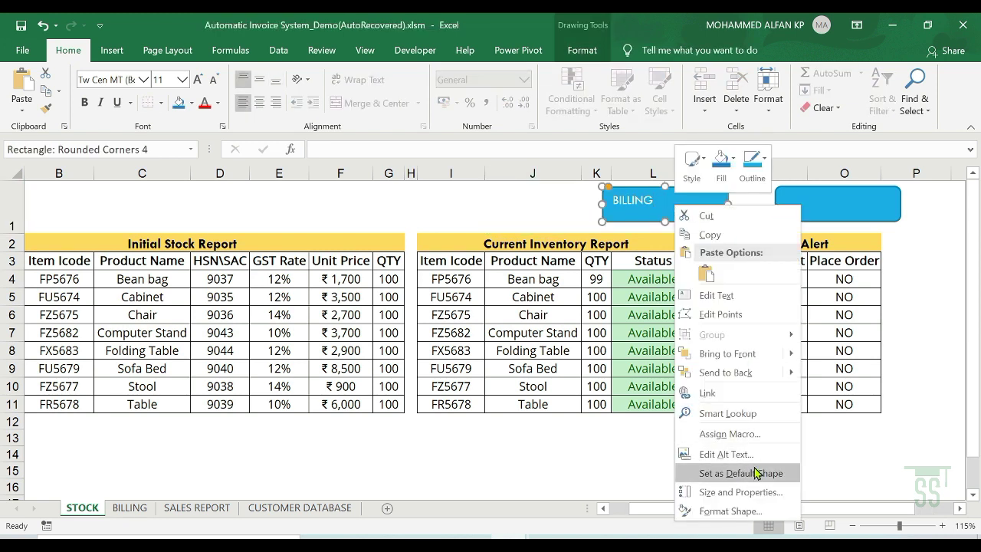
click(744, 396)
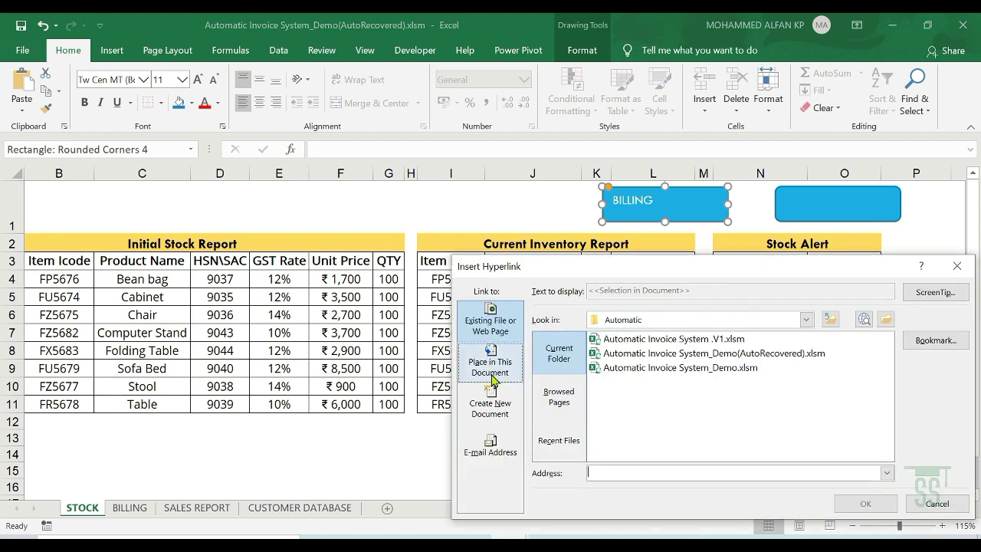
click(490, 368)
click(574, 393)
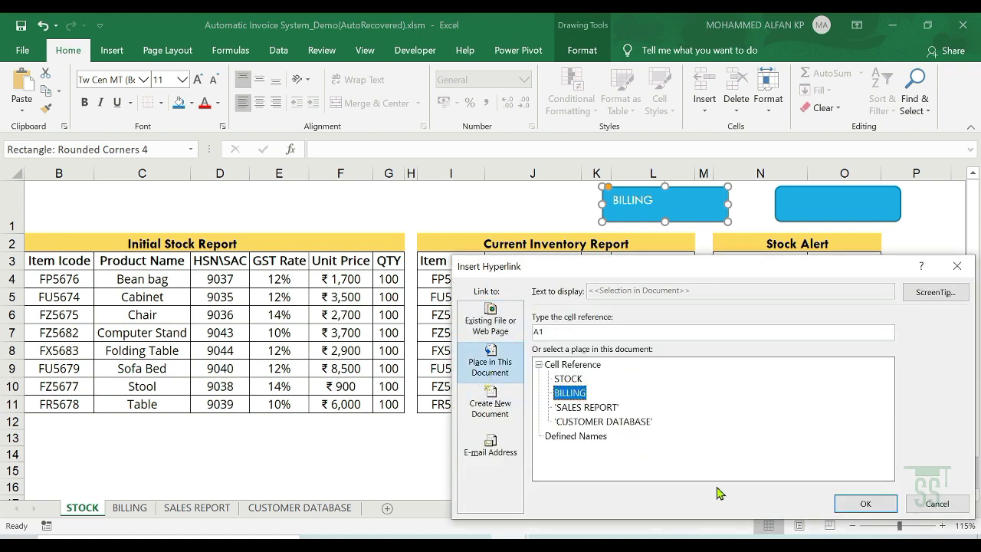
click(862, 503)
click(526, 215)
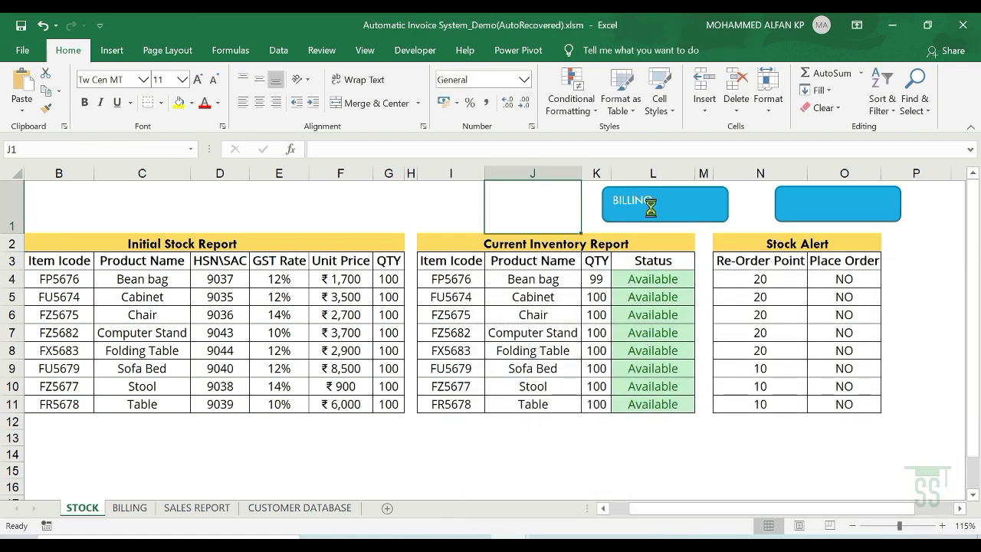
click(648, 203)
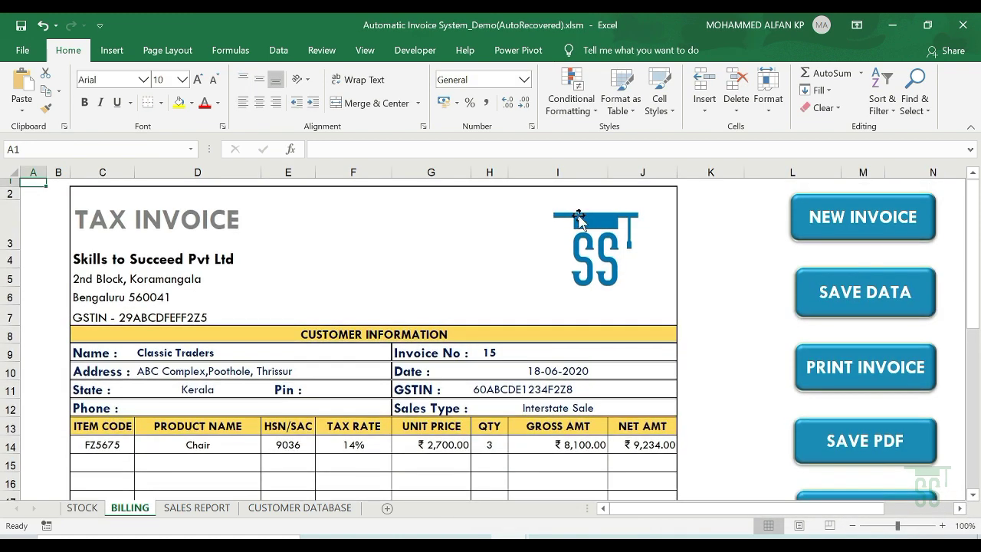
click(90, 512)
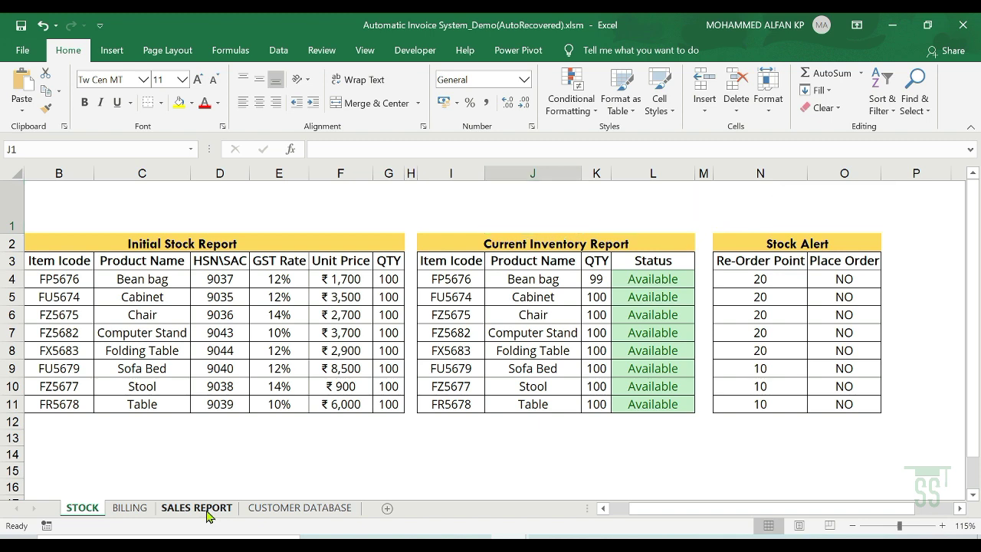
- On the SALES REPORT sheet, add all borders to the table from A4 to column I
click(206, 510)
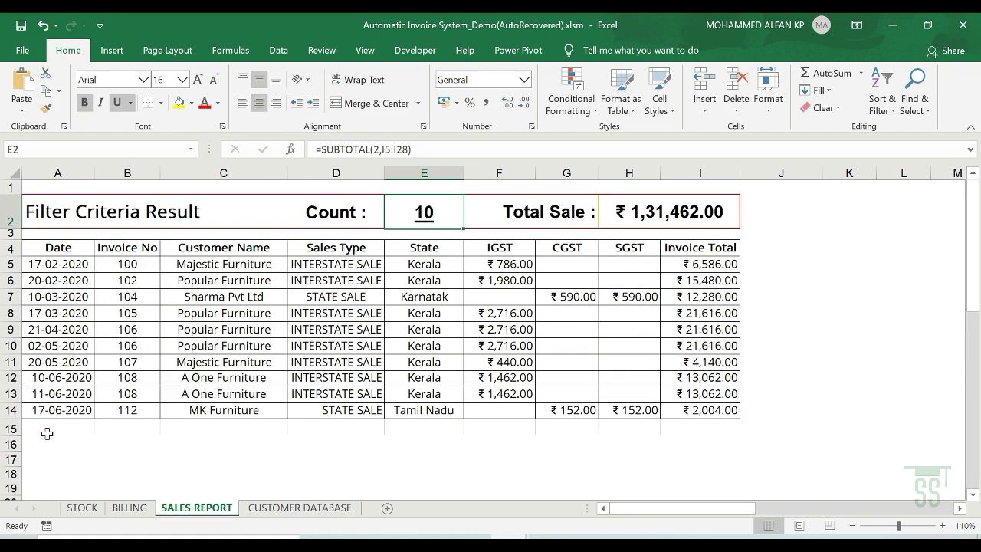
key(ctrl+Home)
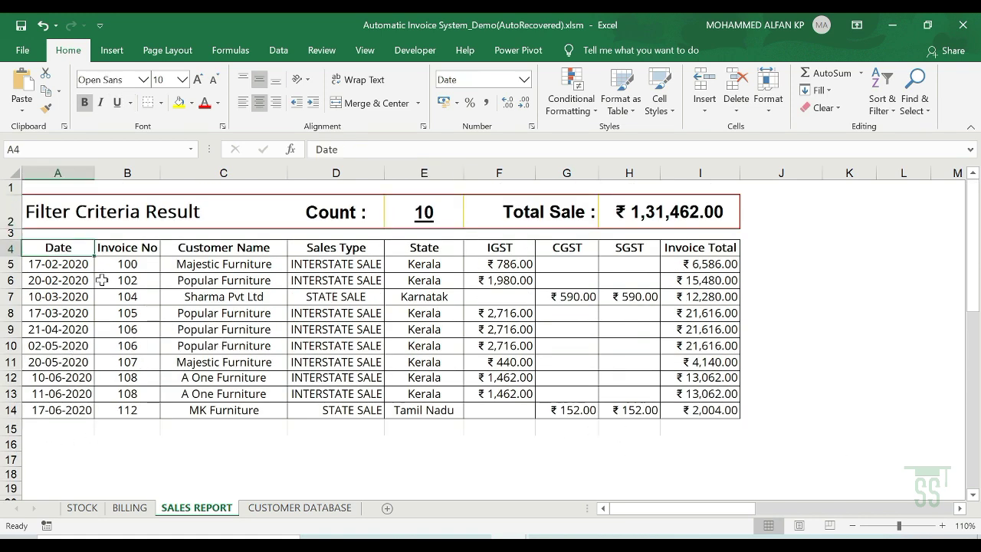
drag(61, 249, 736, 490)
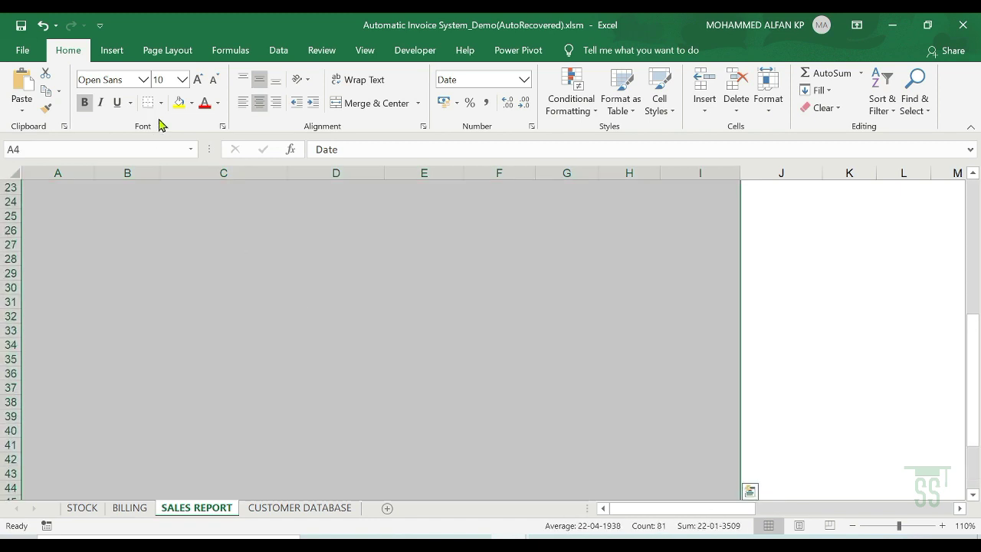
click(161, 103)
click(174, 237)
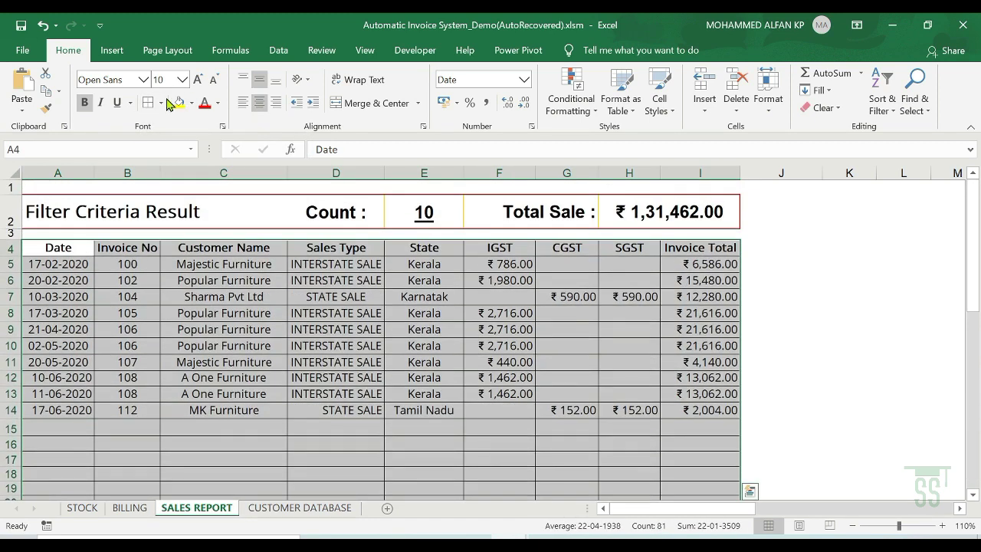
click(129, 79)
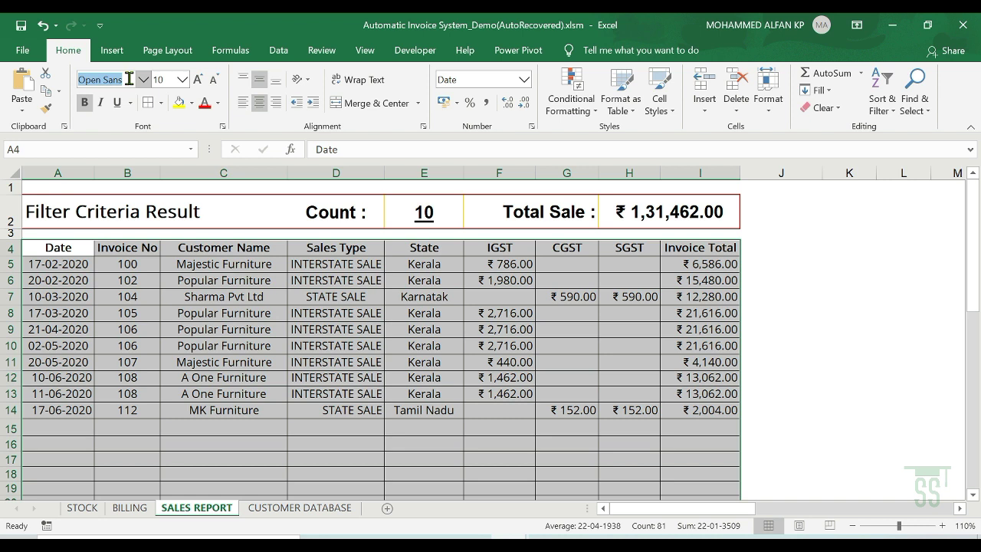
click(164, 81)
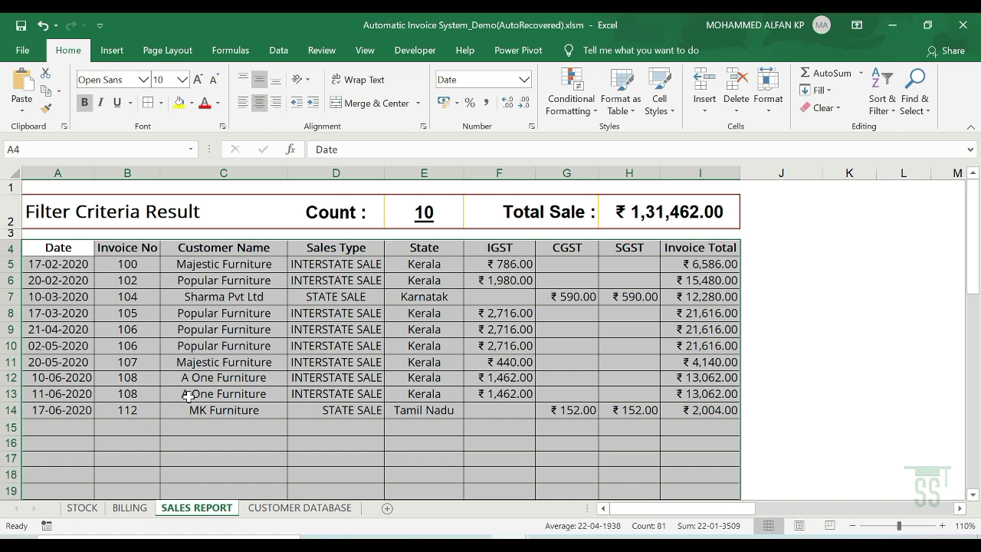
- Clear the Count value in E2 and the Total Sale value in H2
click(405, 287)
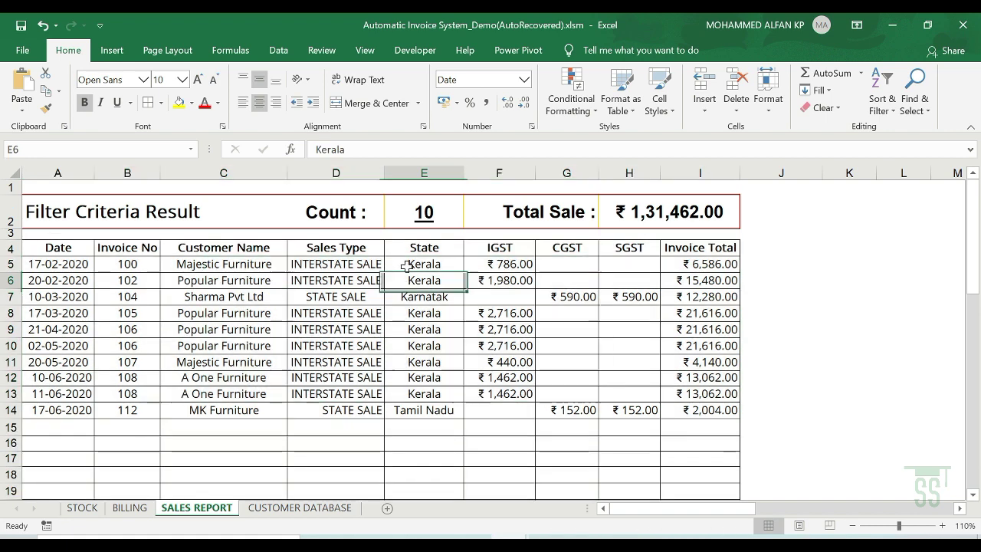
click(424, 212)
click(678, 215)
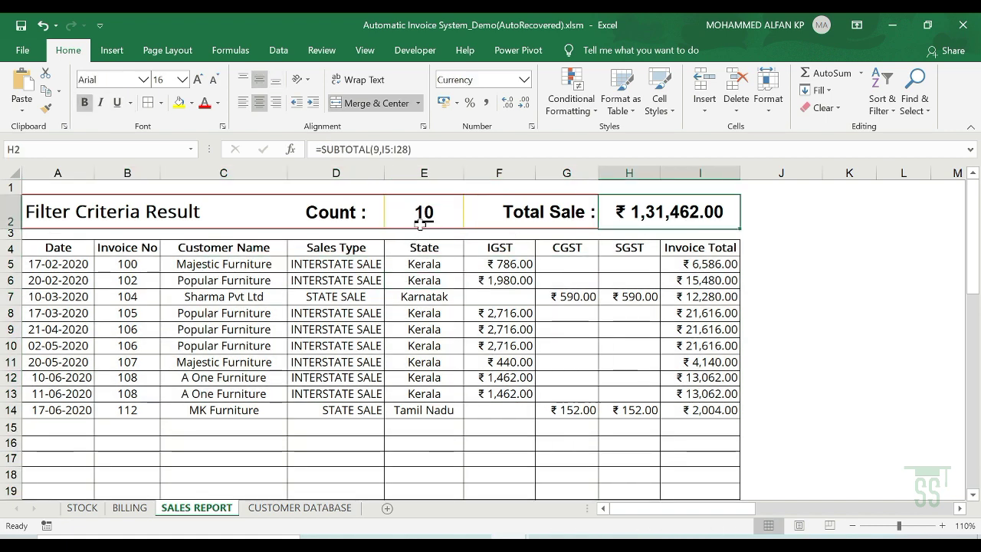
click(421, 220)
key(Delete)
click(678, 215)
key(Delete)
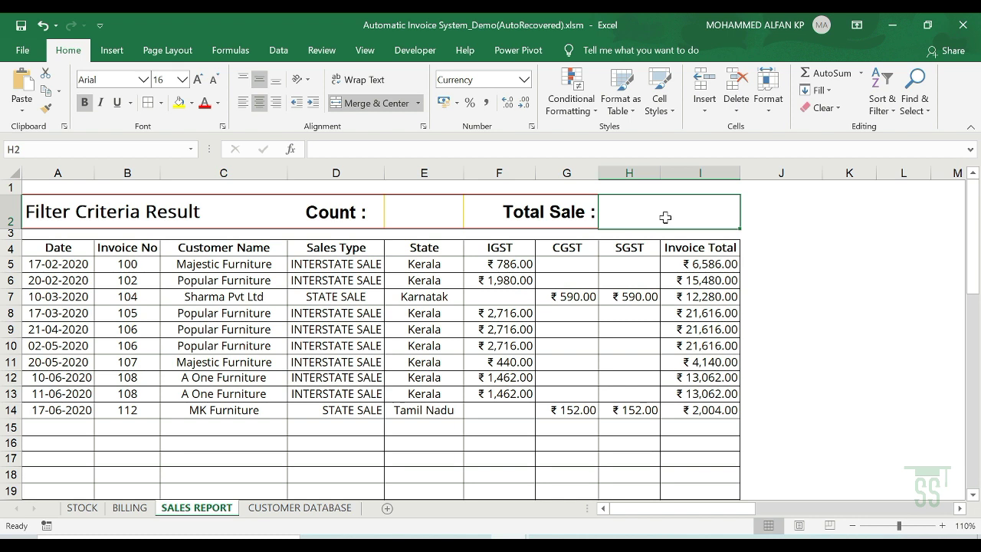
- Enter =SUBTOTAL(2,I5:I47) in the Count cell E2
click(417, 218)
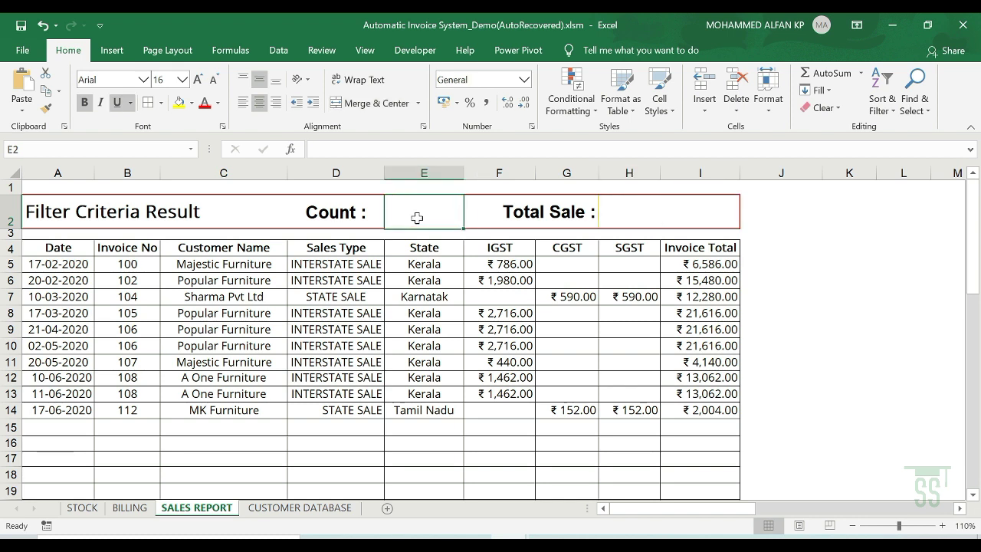
text(=SUB)
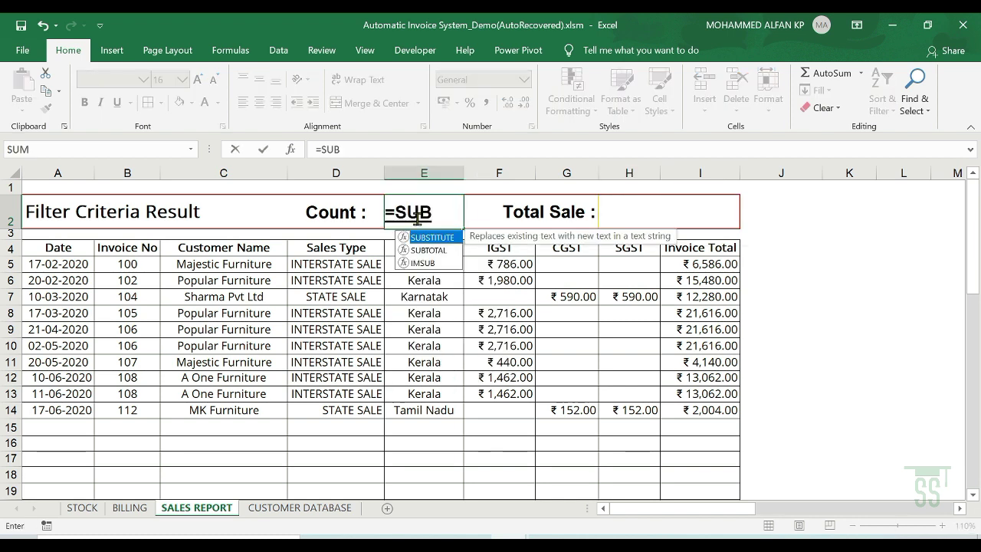
double_click(429, 250)
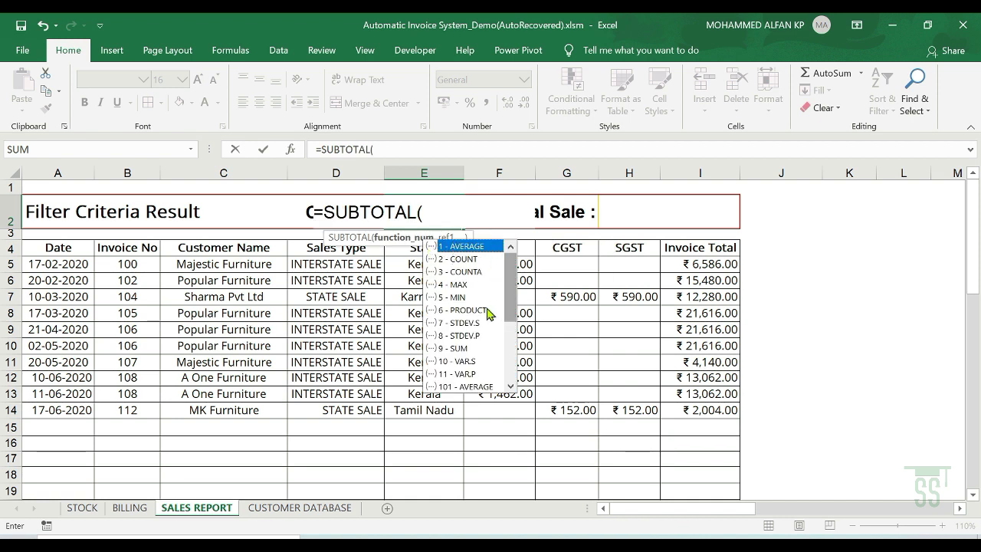
double_click(464, 260)
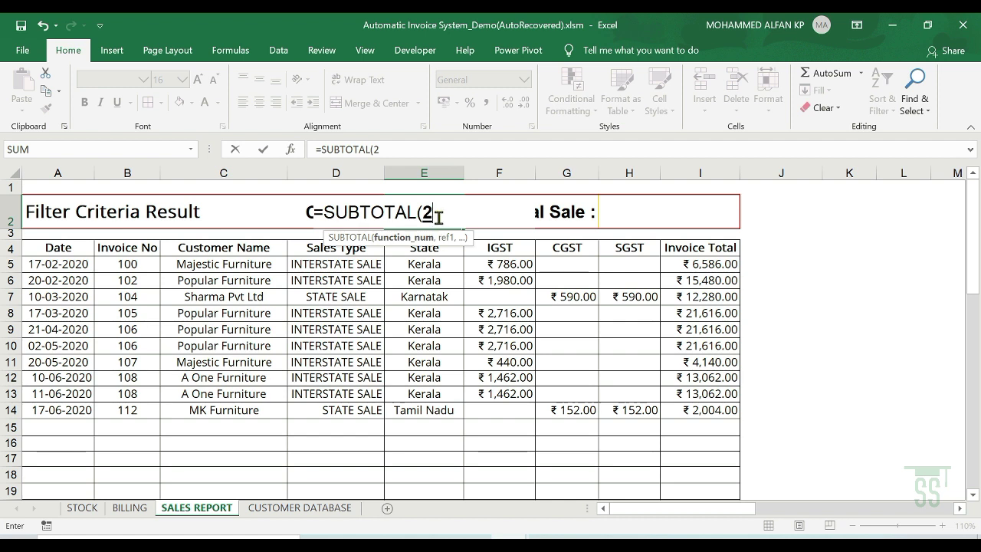
text(,)
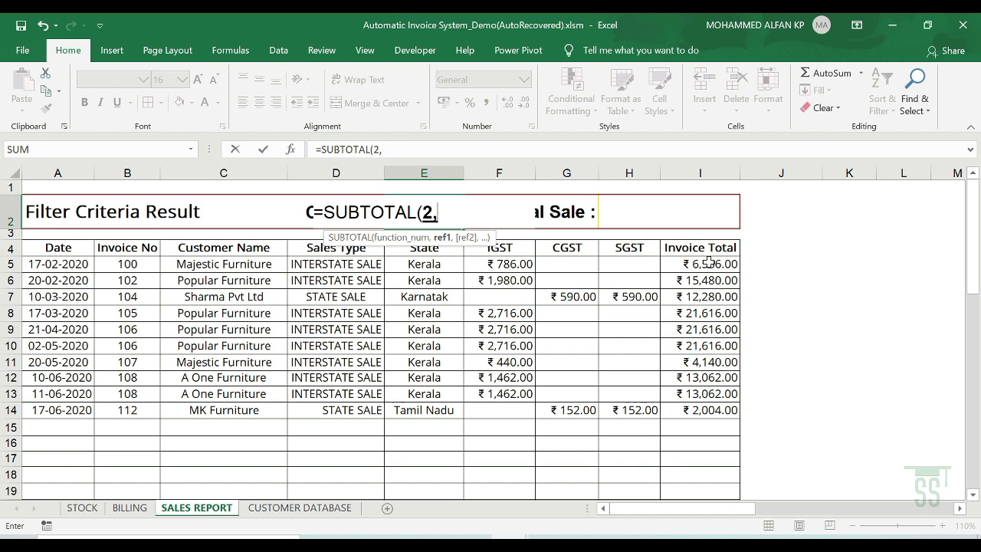
drag(709, 262, 711, 442)
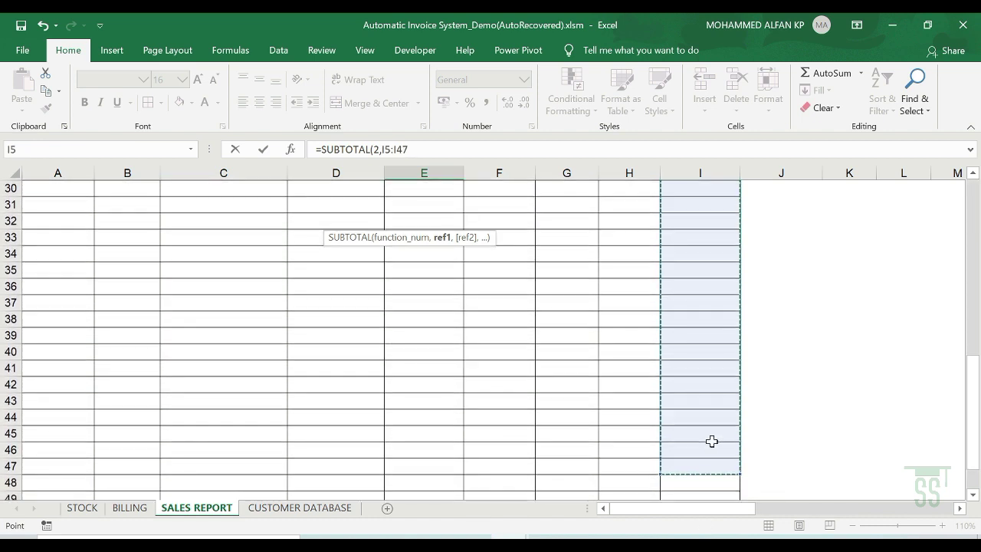
scroll(570, 303, up, 9)
click(441, 149)
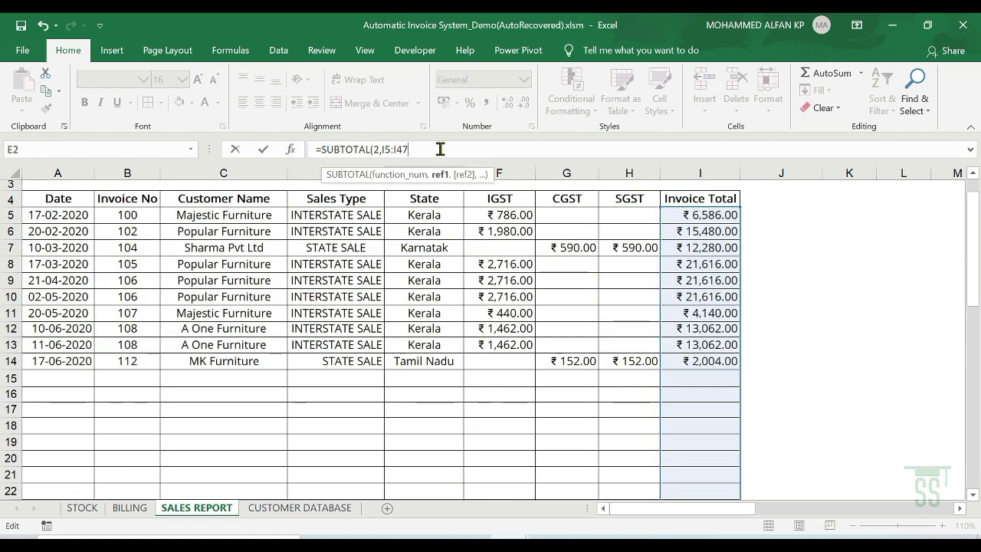
key(Return)
- Enter =SUBTOTAL(9,I5:I19) in the Total Sale cell H2
scroll(453, 242, up, 1)
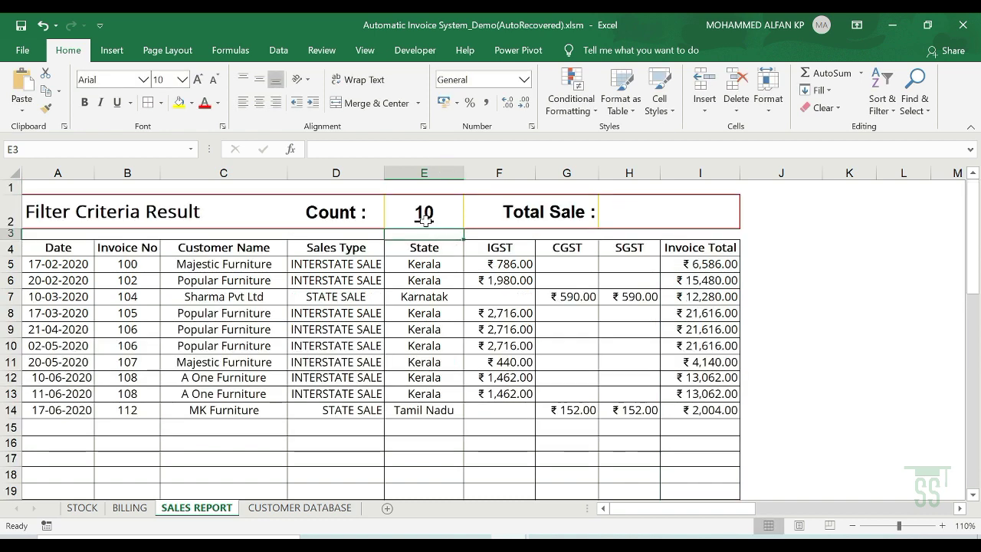
drag(700, 263, 700, 410)
click(636, 210)
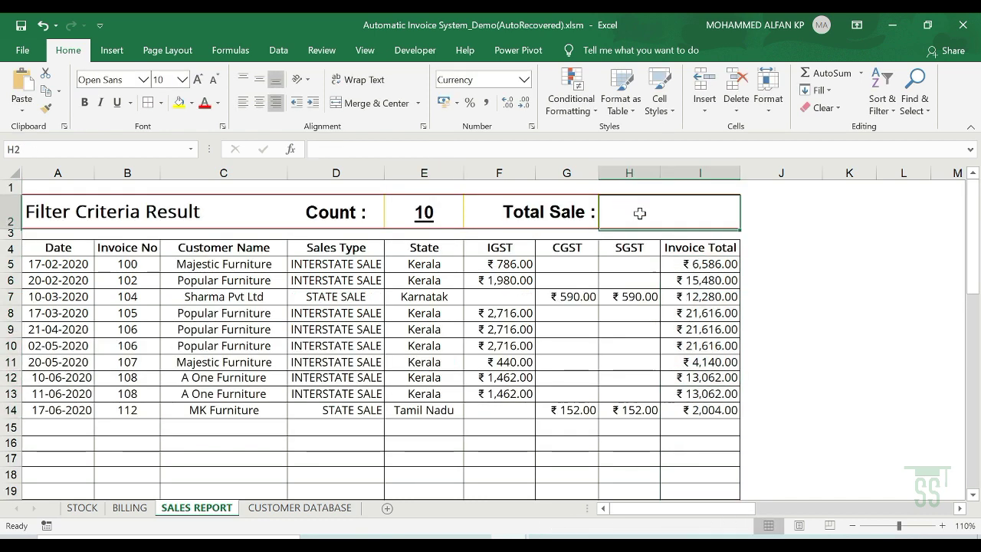
text(=)
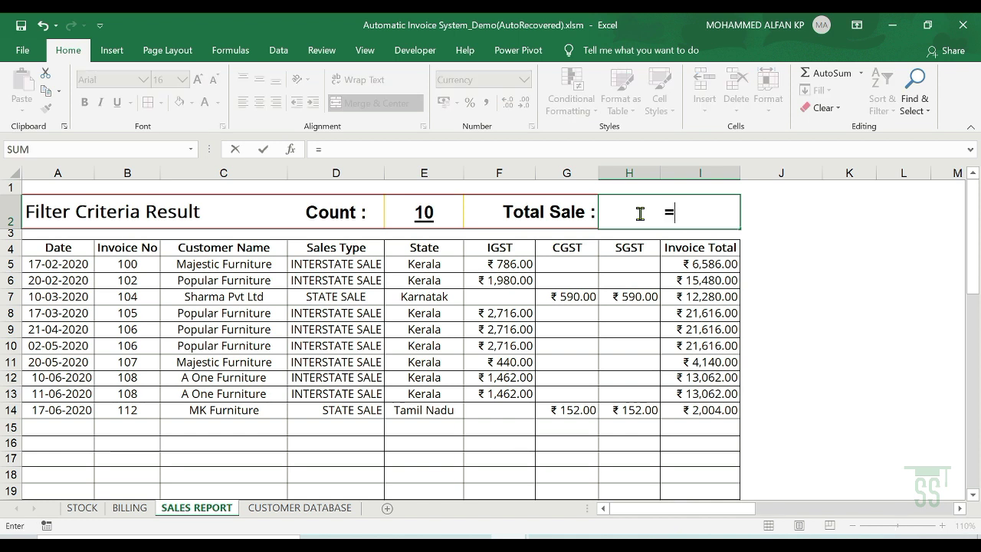
text(SUBT)
double_click(683, 238)
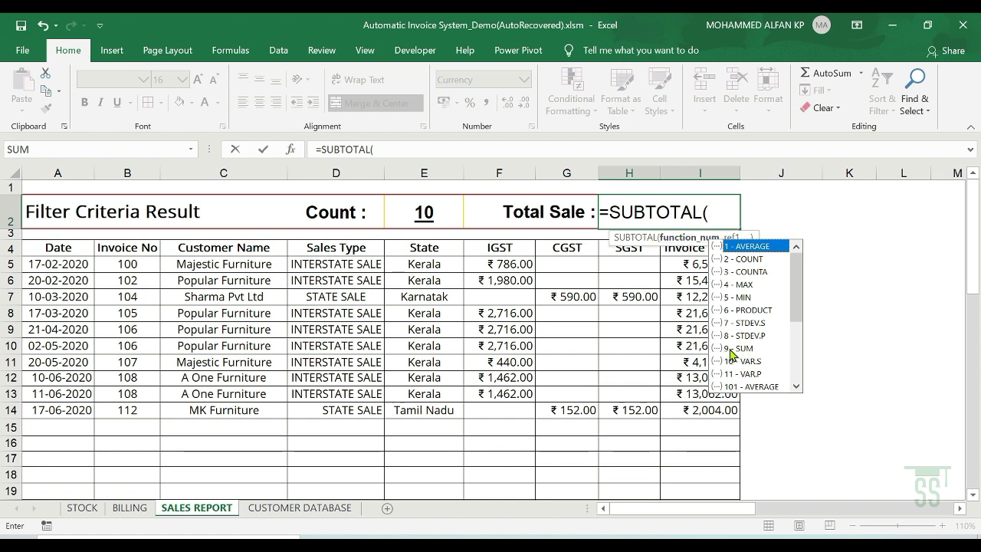
text(9,)
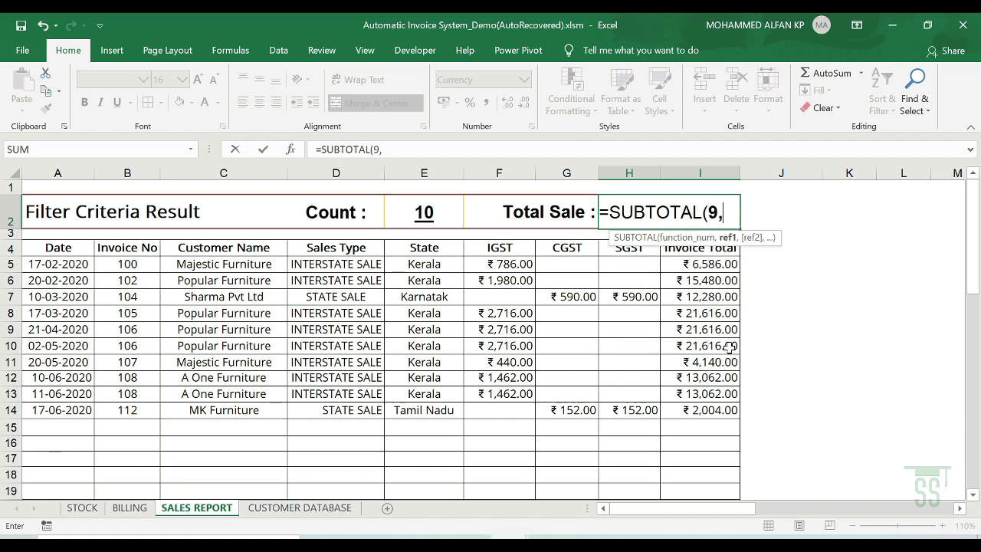
drag(681, 266, 686, 492)
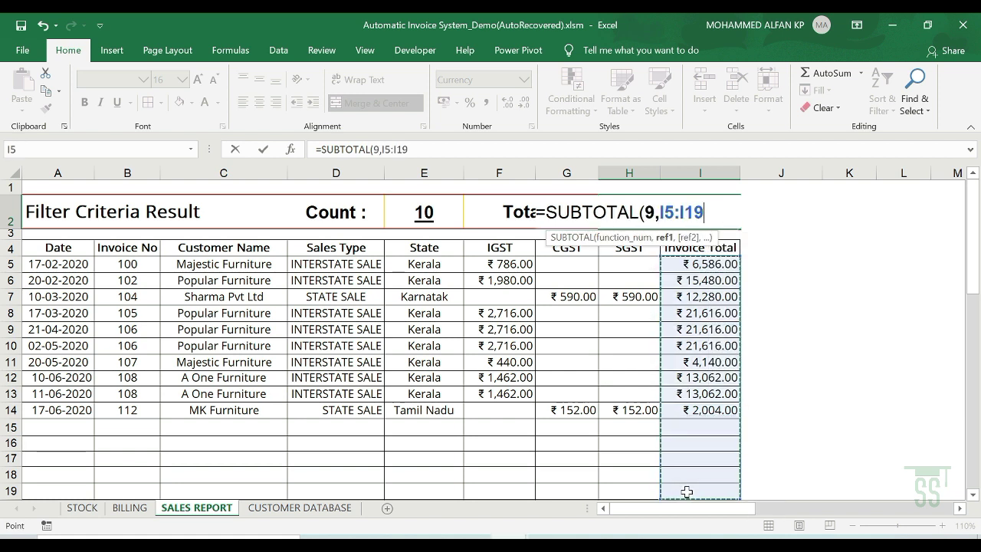
text())
key(Return)
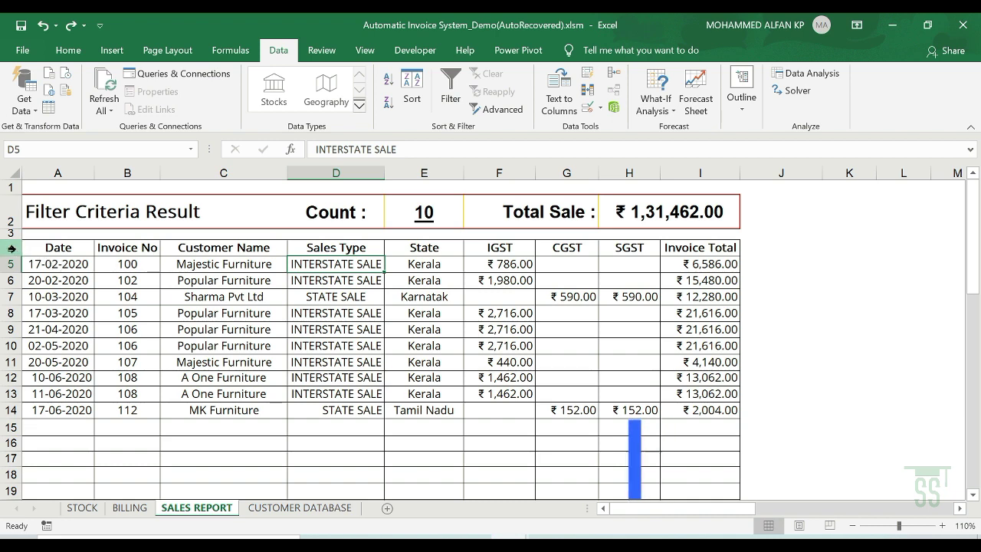
click(10, 248)
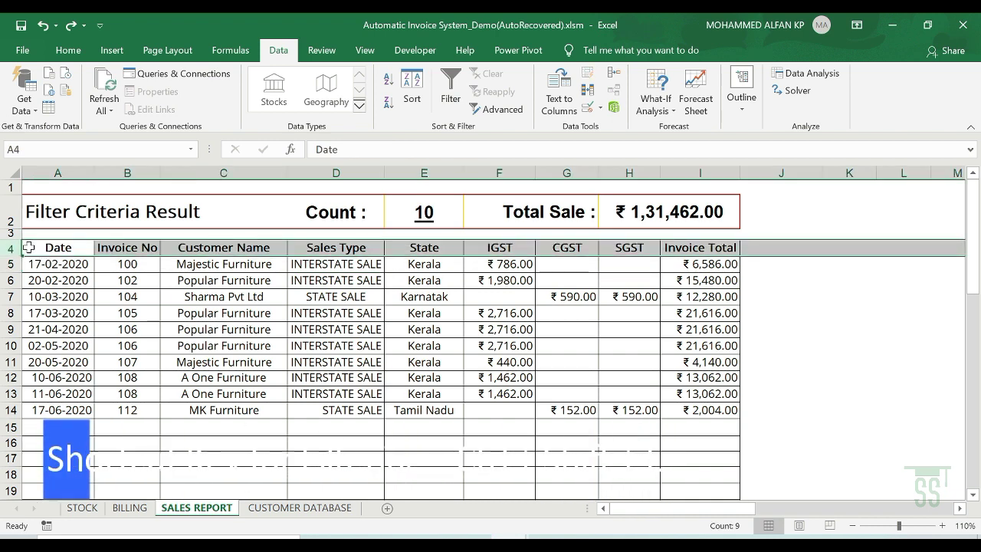
- Turn on header-row filters, try Sales Type = STATE SALE, then show all types again
click(450, 89)
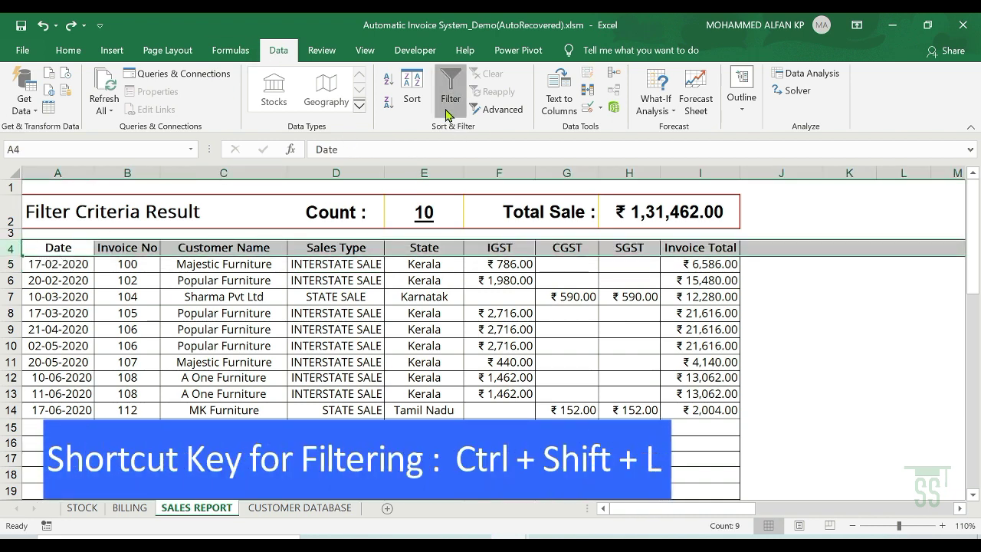
click(423, 297)
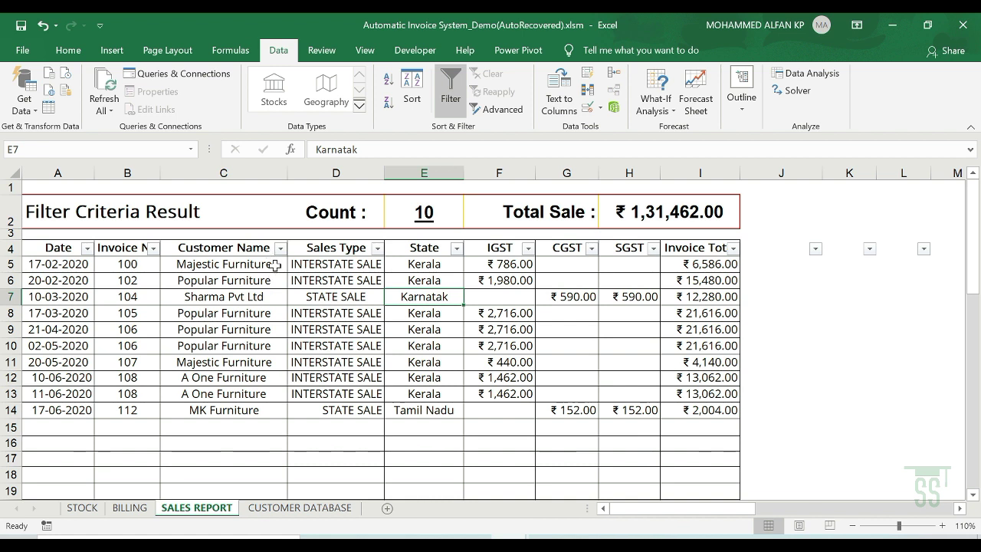
click(377, 249)
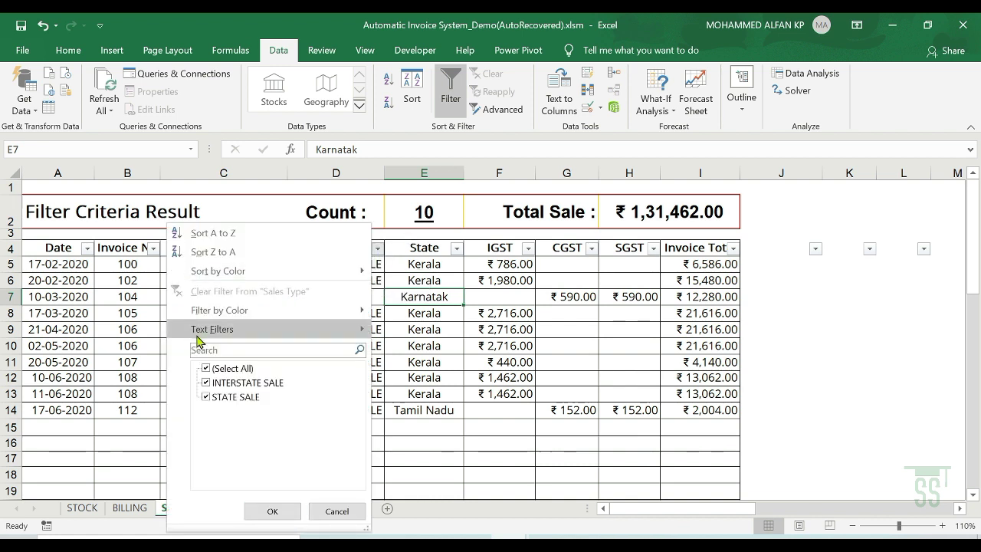
click(205, 369)
click(206, 397)
click(294, 516)
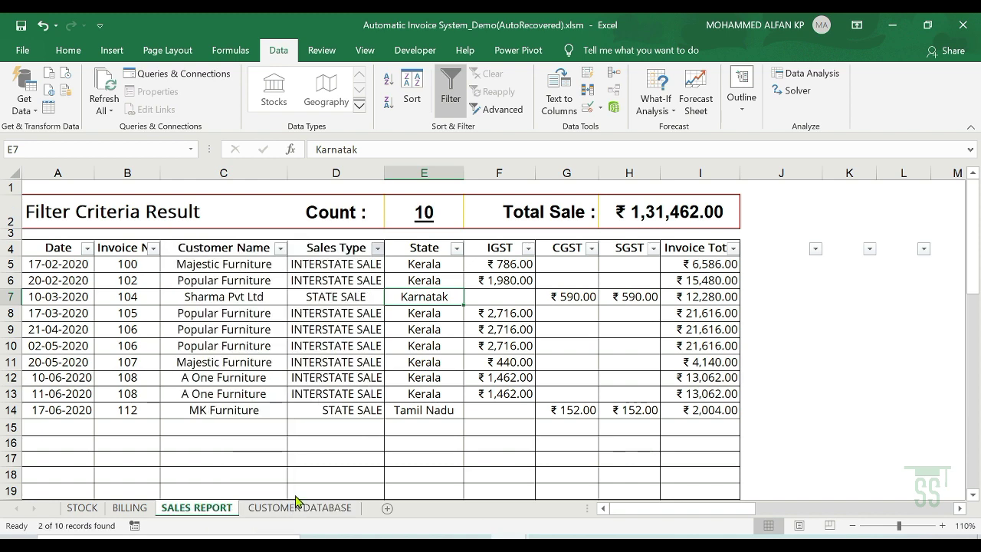
click(376, 248)
click(223, 368)
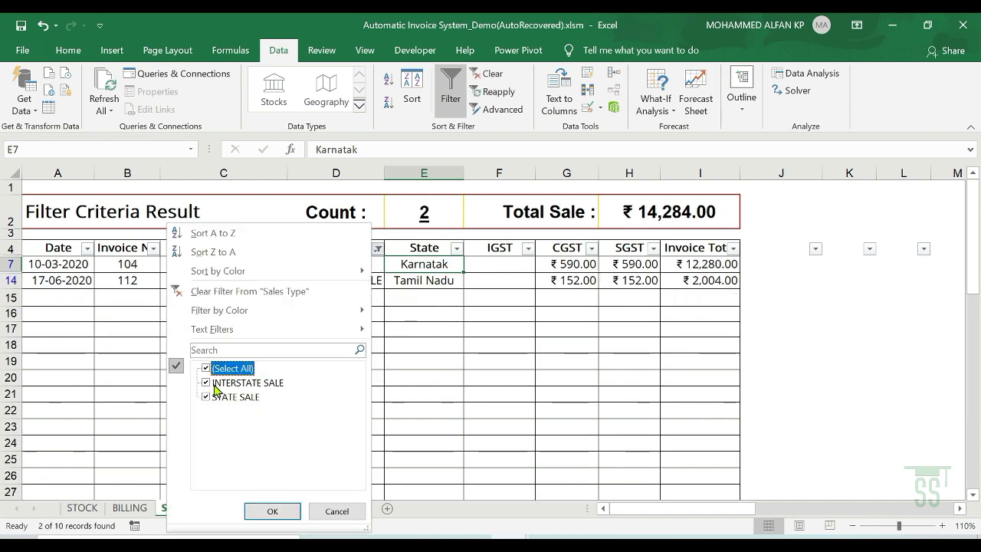
click(254, 512)
- Filter Customer Name to Majestic Furniture only, leaving Count 2 and ₹10,726.00
click(280, 247)
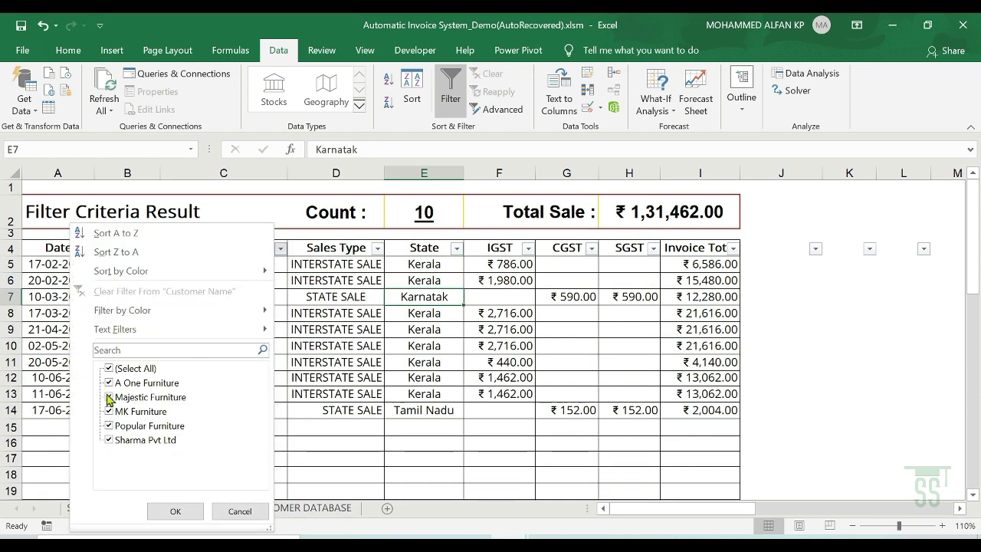
click(109, 369)
click(110, 397)
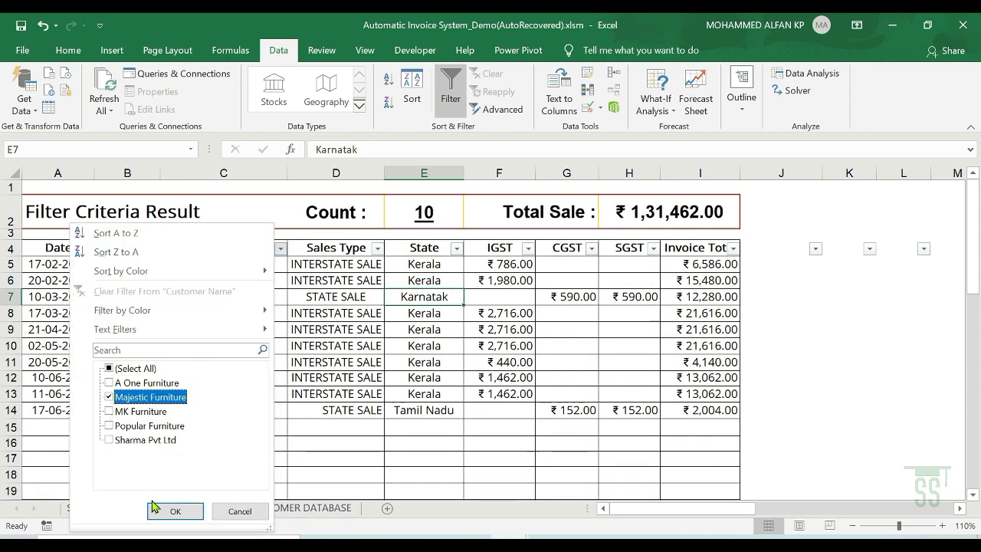
click(174, 512)
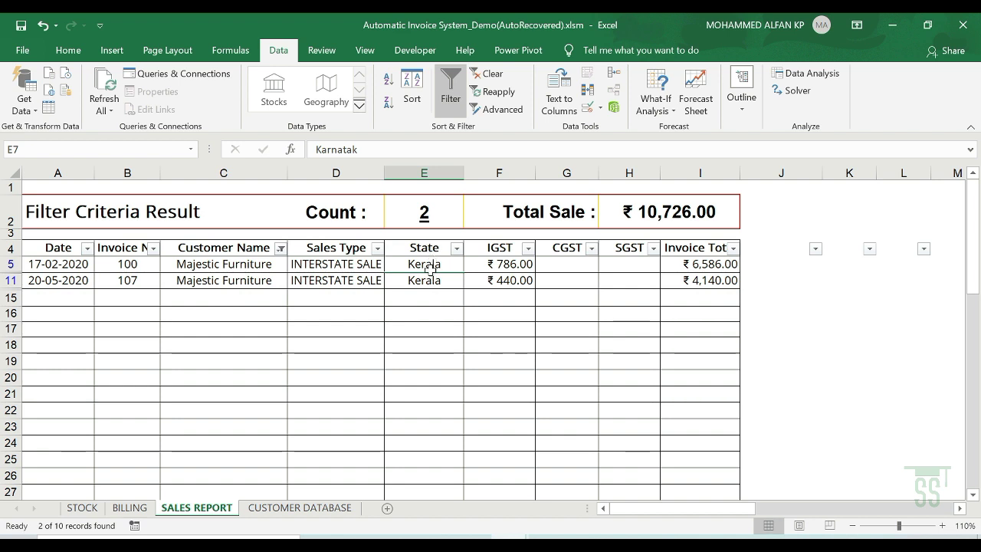